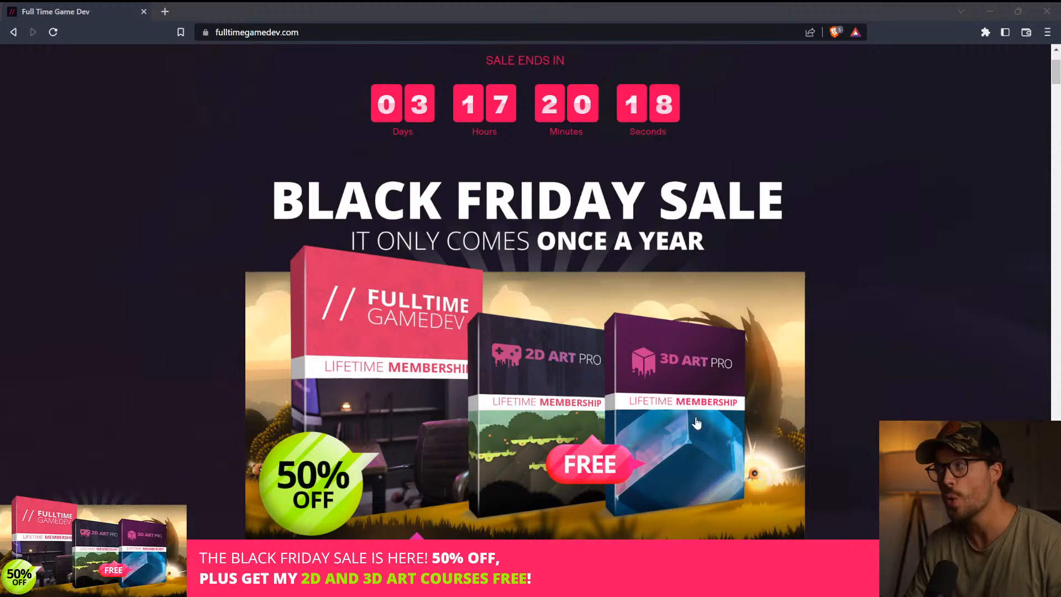
# Examine the Black Friday sale offer and its featured testimonial on the Full Time Game Dev home page
pyautogui.scroll(-2, 666, 410)
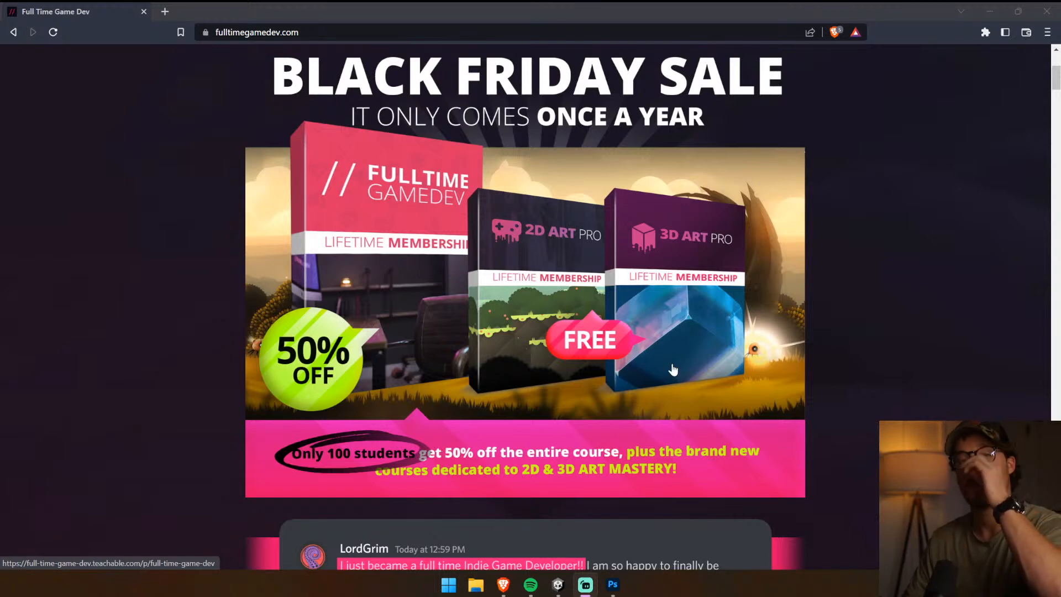
pyautogui.scroll(-1, 674, 368)
pyautogui.scroll(-3, 674, 368)
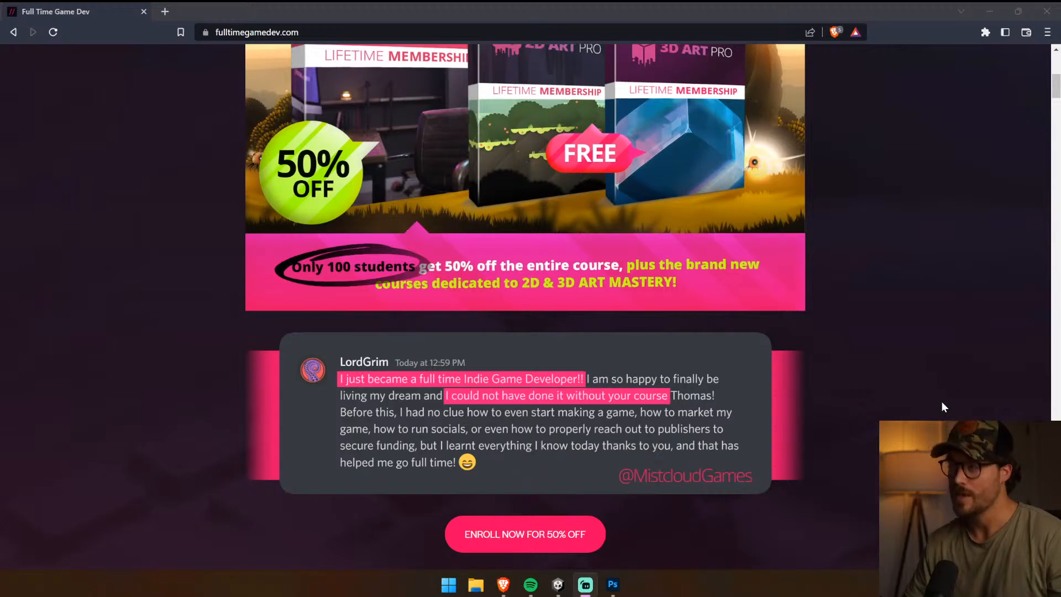
pyautogui.scroll(8, 267, 196)
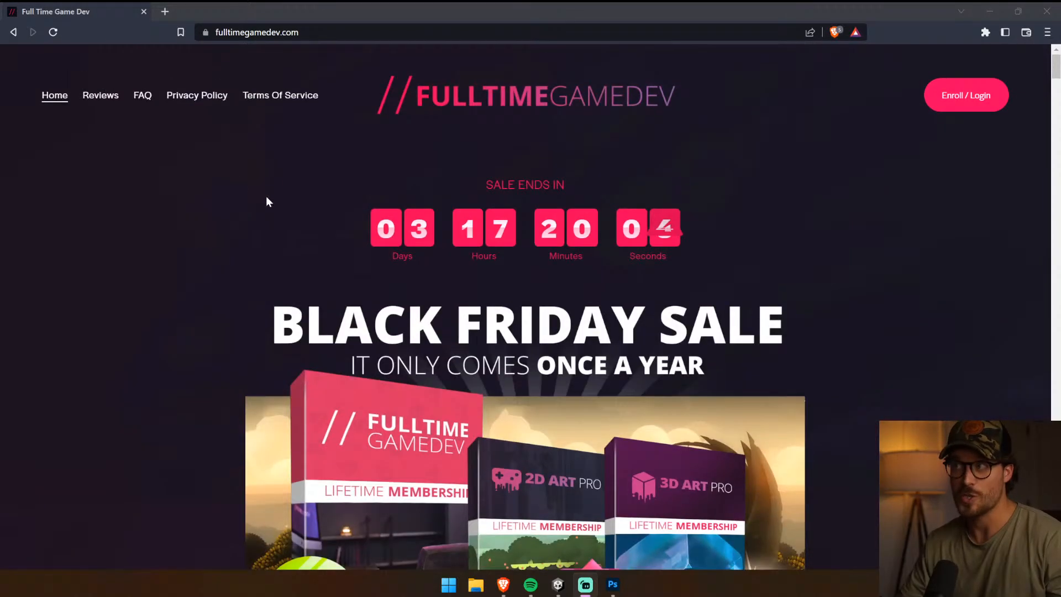
# Open the site's Reviews page and look through the student reviews
pyautogui.click(108, 99)
pyautogui.scroll(-4, 112, 155)
pyautogui.scroll(-20, 113, 155)
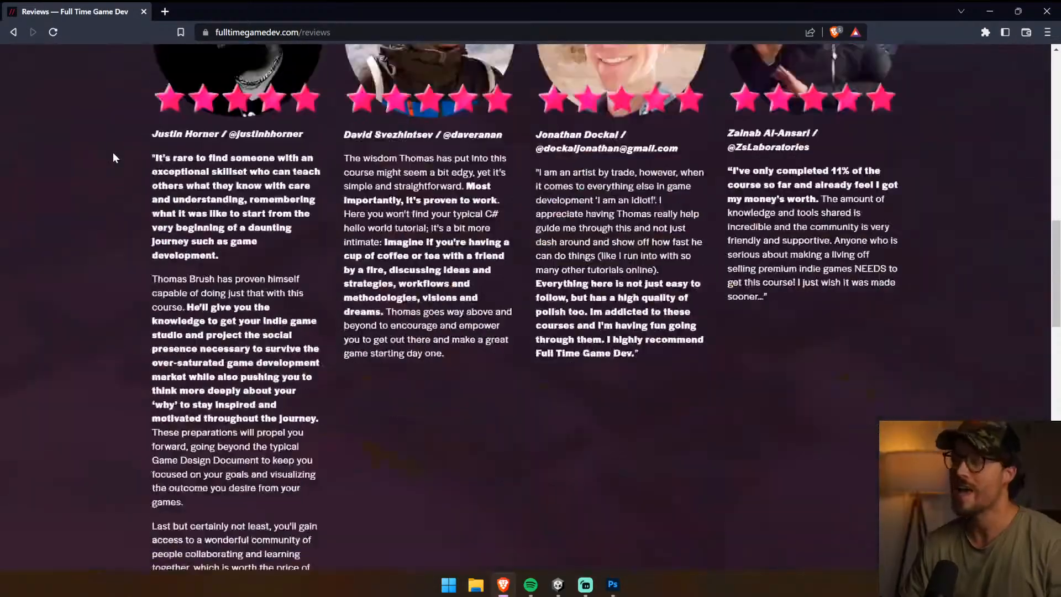
pyautogui.scroll(-3, 107, 148)
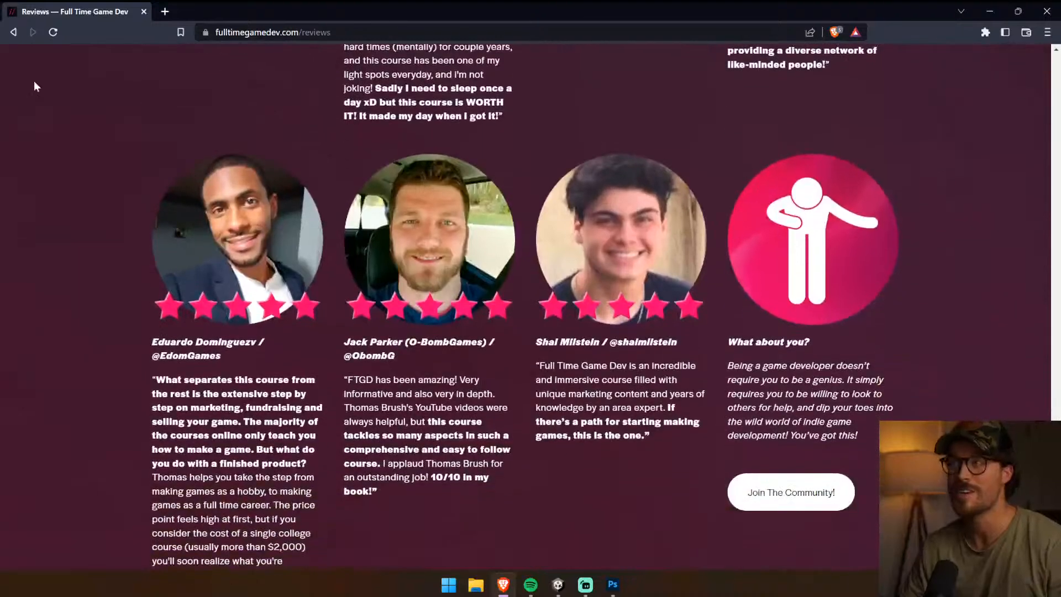
# Return to the home page and look over the Black Friday course bundle again
pyautogui.click(12, 32)
pyautogui.scroll(-8, 121, 297)
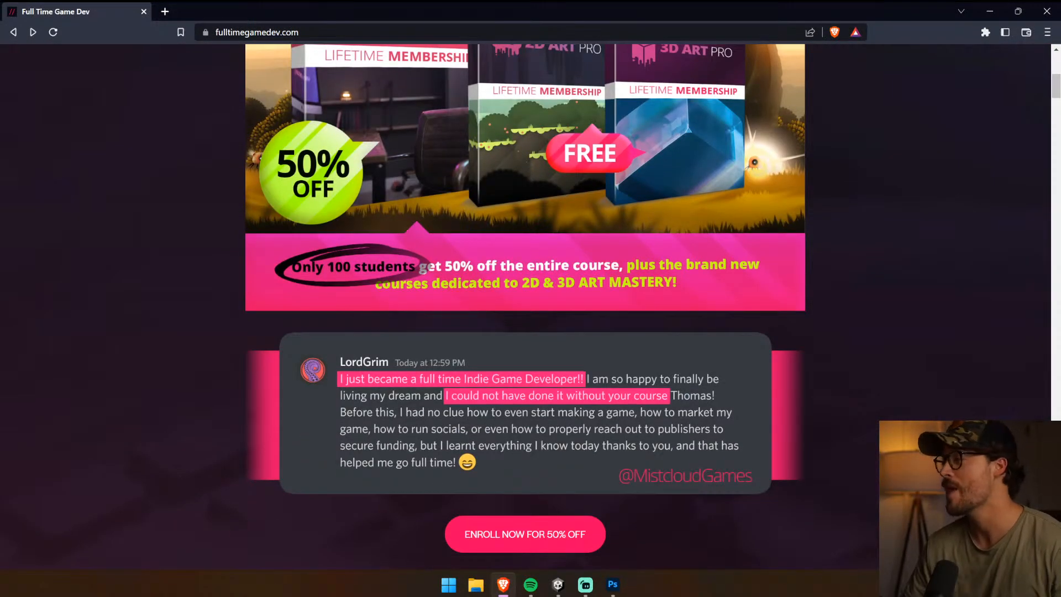
pyautogui.hotkey('ctrl', 'a')
pyautogui.click(671, 327)
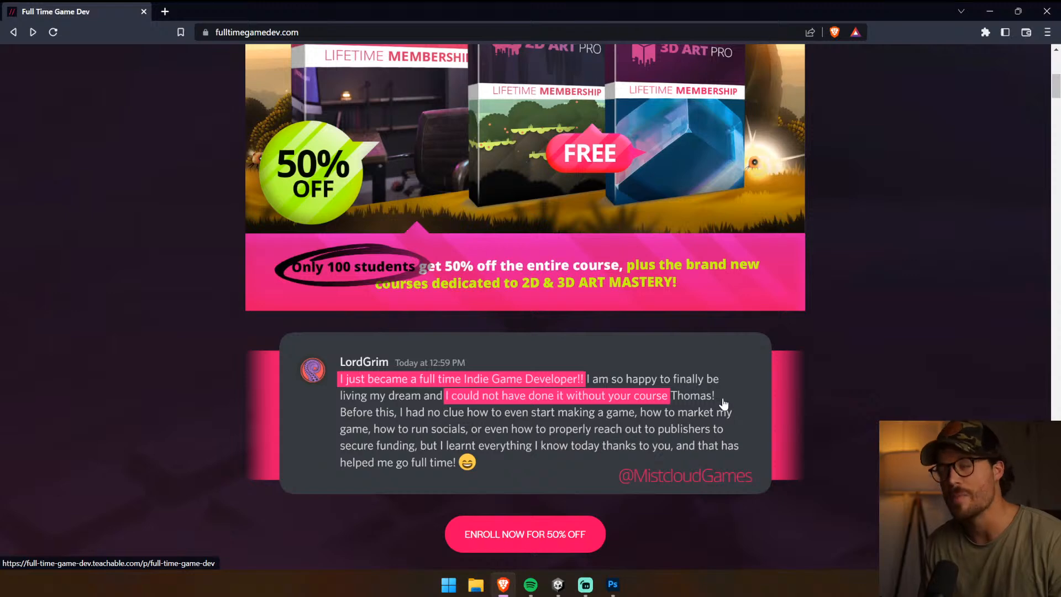
pyautogui.scroll(5, 723, 403)
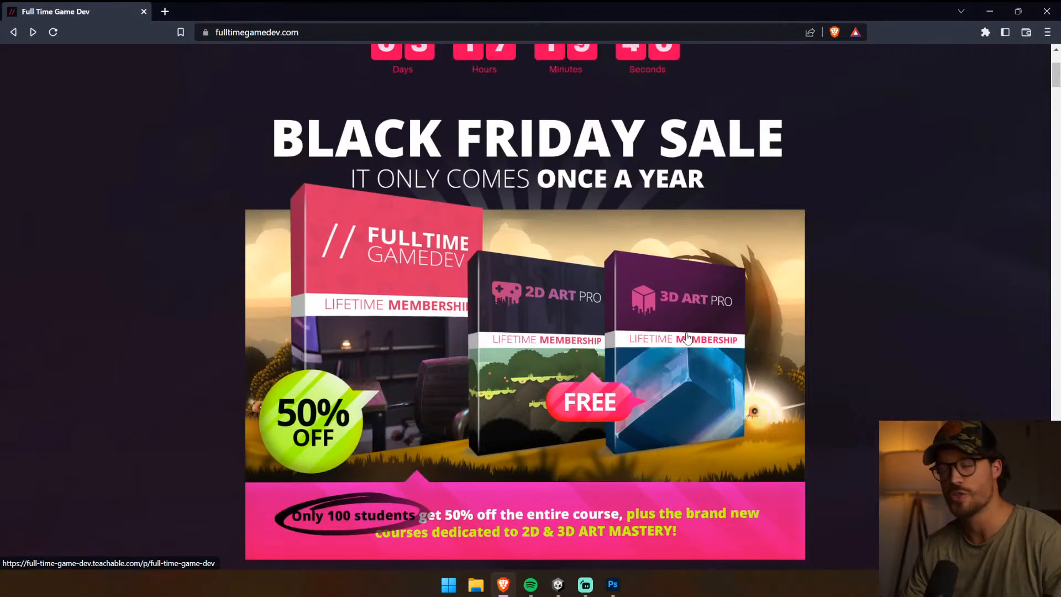
pyautogui.scroll(-3, 703, 326)
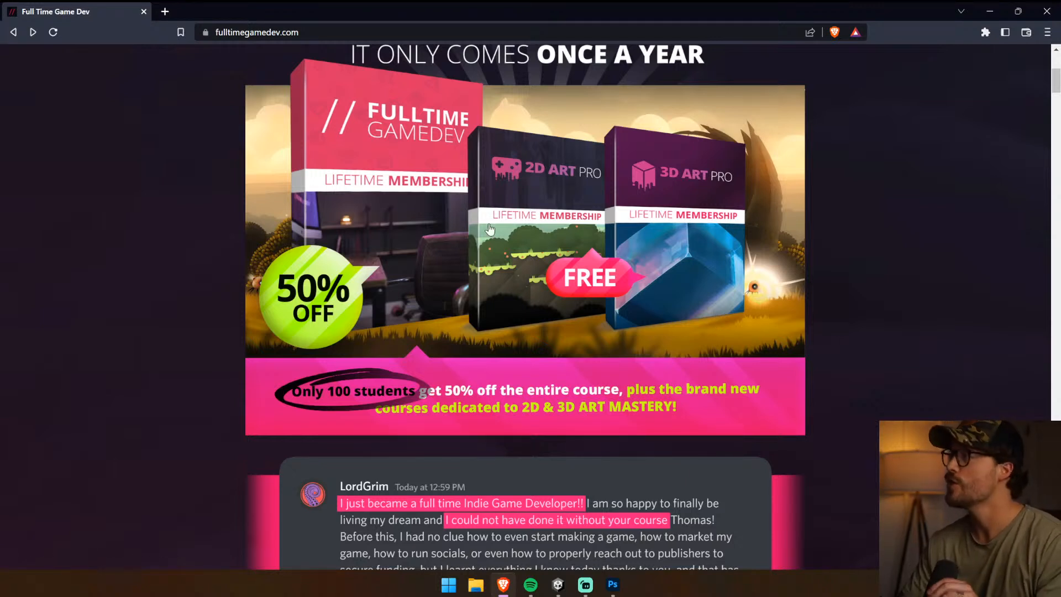
pyautogui.scroll(2, 955, 282)
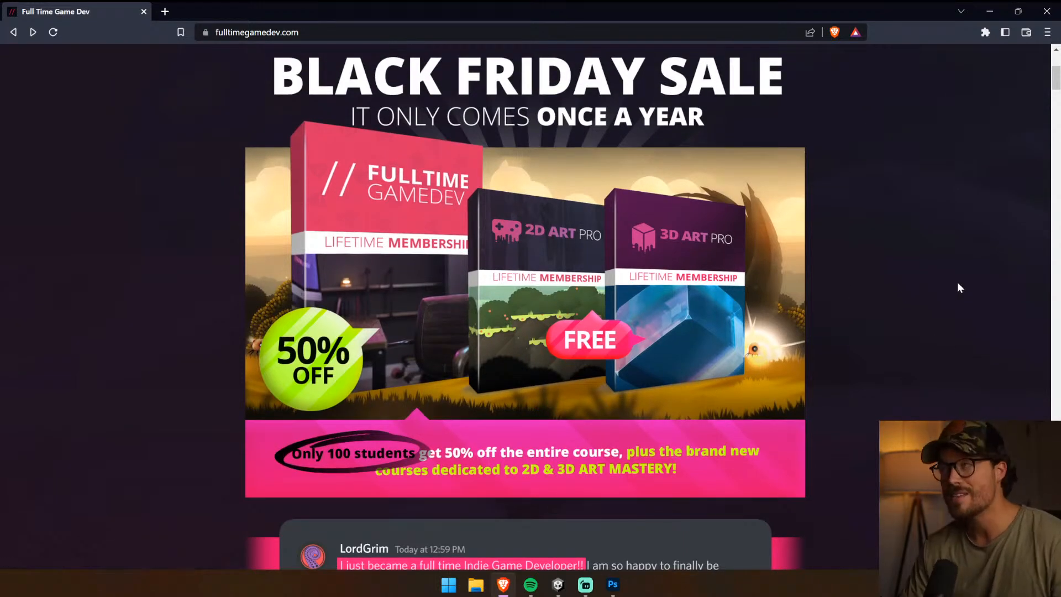
pyautogui.scroll(-1, 955, 286)
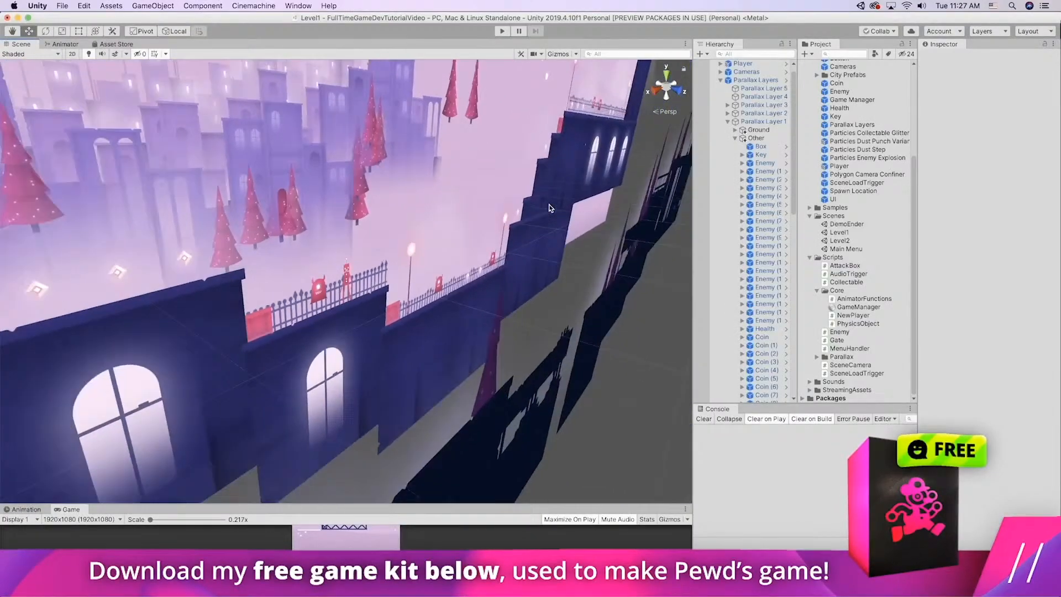
pyautogui.scroll(10, 549, 208)
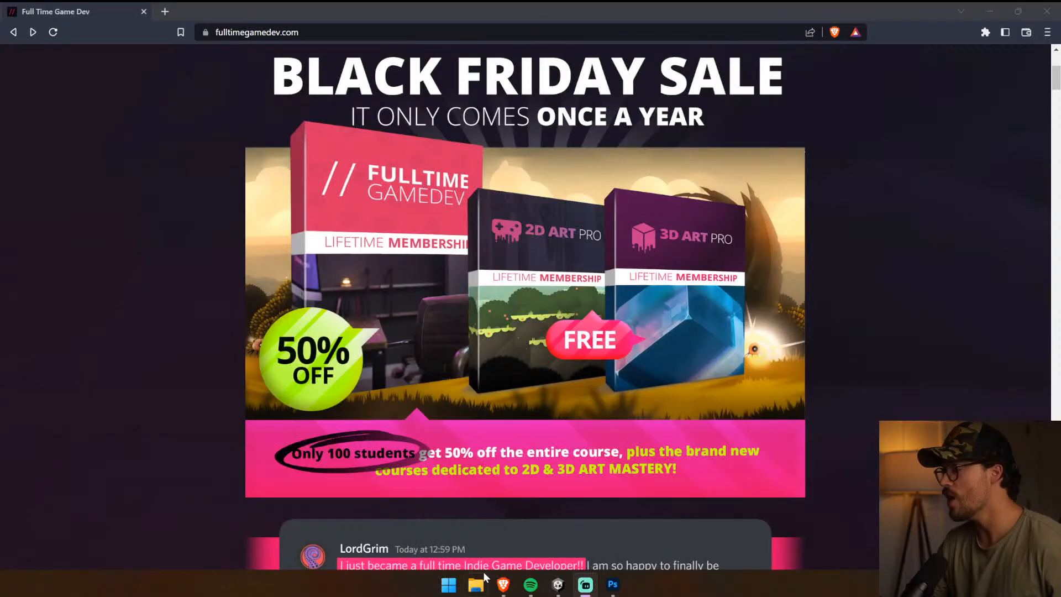
# Switch to the Unity editor, dismissing its update notice, and widen the Scene view
pyautogui.click(559, 584)
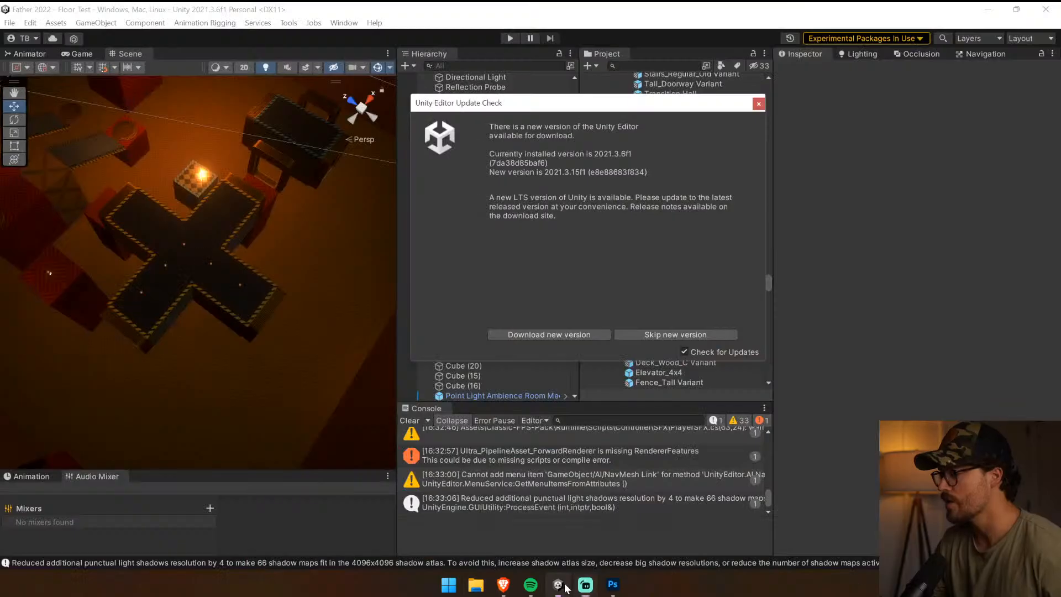
pyautogui.click(759, 103)
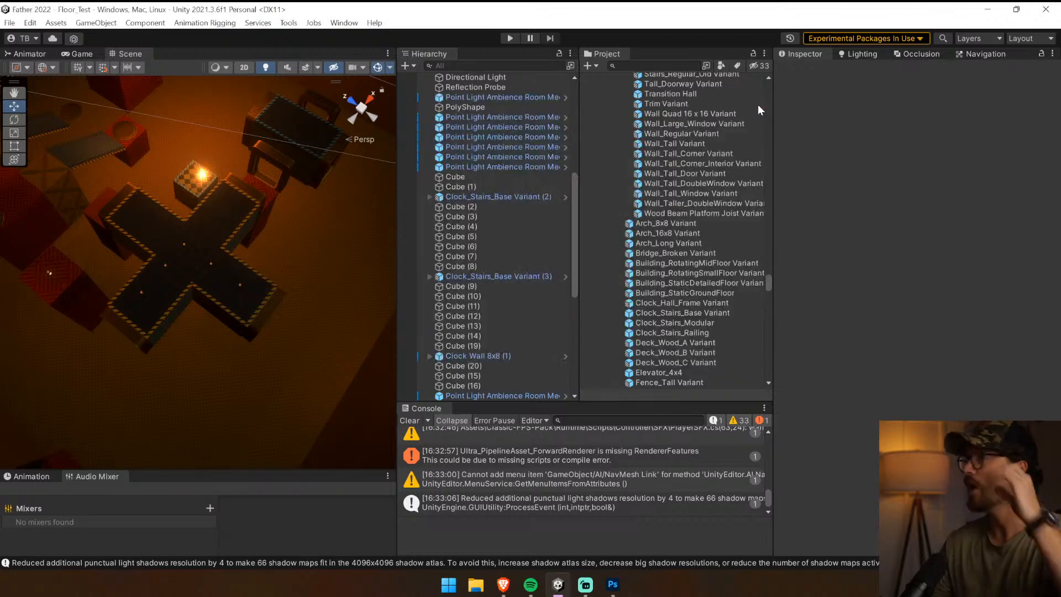
pyautogui.moveTo(398, 246); pyautogui.dragTo(569, 268)
# Examine the plus-shaped hall and the surrounding blocks of the level from several angles in an enlarged Scene view
pyautogui.moveTo(430, 271); pyautogui.dragTo(281, 229, button='right')
pyautogui.press('w')
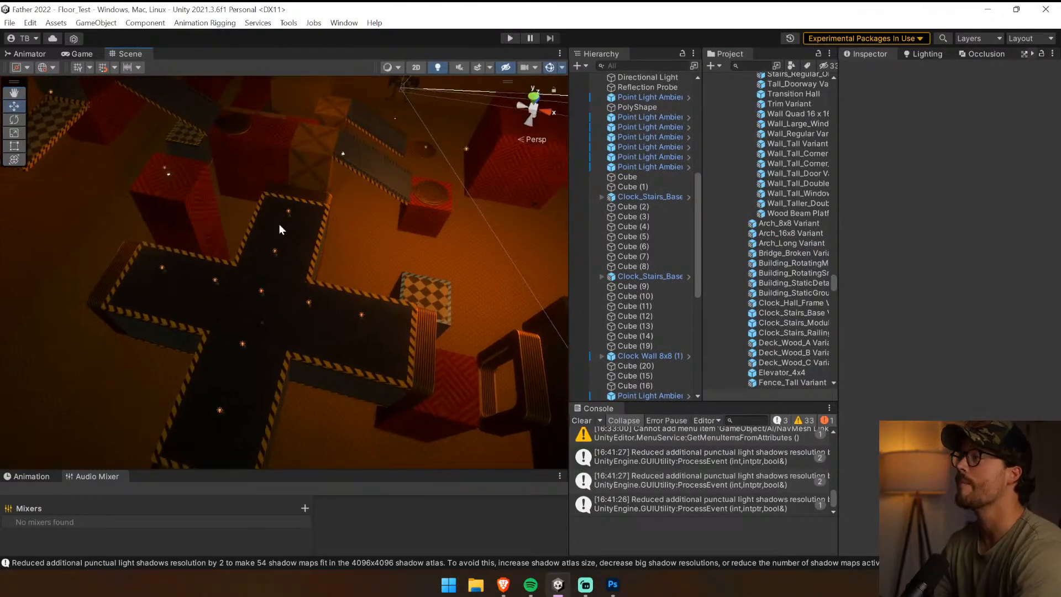
pyautogui.moveTo(456, 270); pyautogui.dragTo(354, 245, button='right')
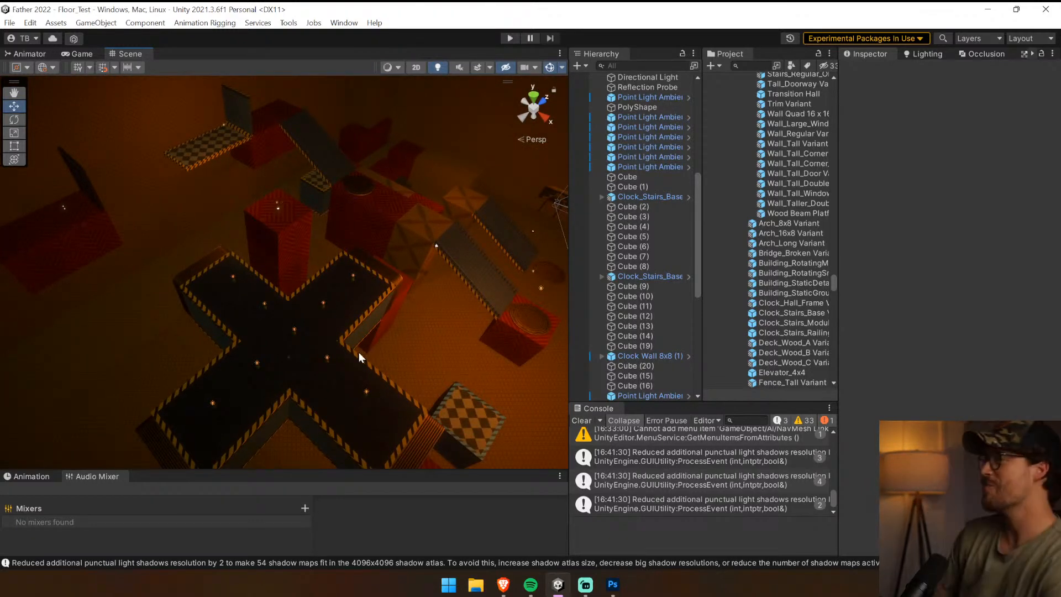
pyautogui.moveTo(352, 310); pyautogui.dragTo(529, 157, button='right')
pyautogui.press('w')
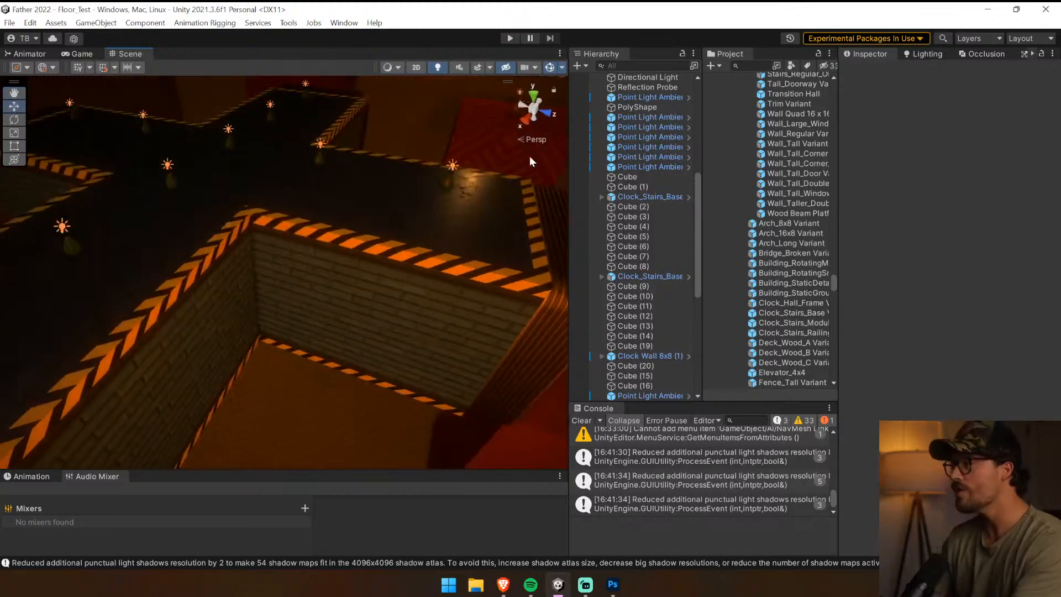
pyautogui.moveTo(569, 170); pyautogui.dragTo(902, 198)
pyautogui.moveTo(652, 220); pyautogui.dragTo(518, 197, button='right')
pyautogui.press('s')
pyautogui.press('w')
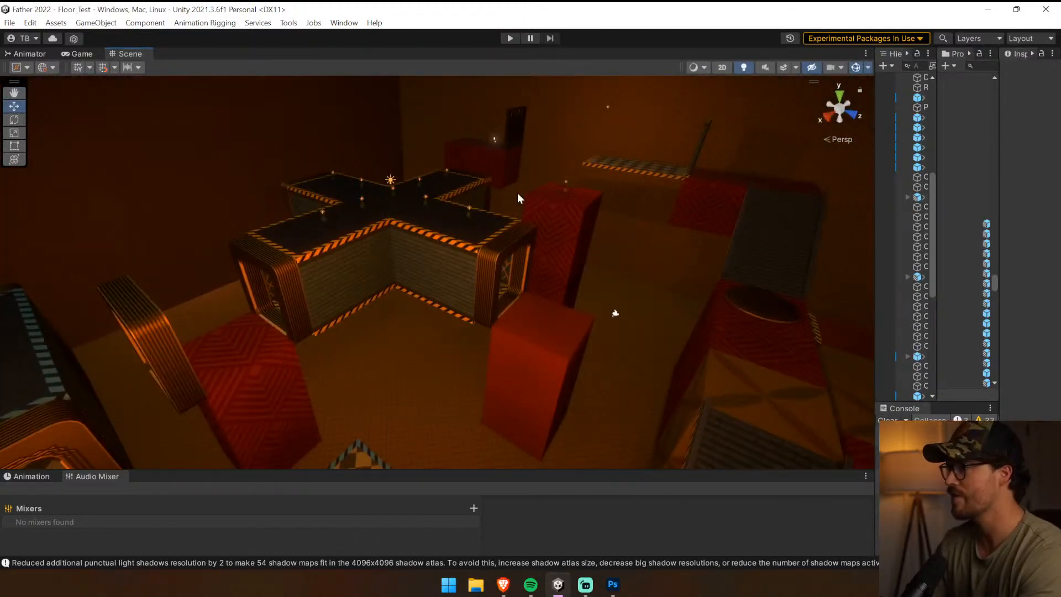
# Try rotating the plus-shaped hall about its vertical axis
pyautogui.click(459, 242)
pyautogui.click(14, 119)
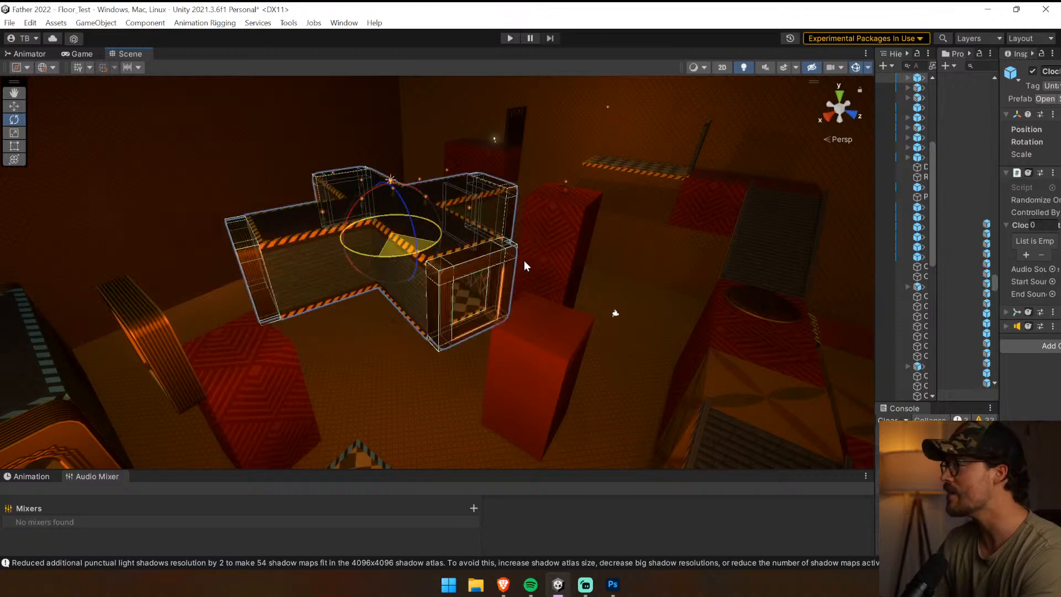
pyautogui.moveTo(524, 261); pyautogui.dragTo(613, 263)
pyautogui.moveTo(613, 263); pyautogui.dragTo(483, 280, button='right')
pyautogui.hotkey('ctrl', 'z')
# Try rotating the Clock_Stairs_Base Variant (2) object in the level
pyautogui.click(684, 279)
pyautogui.moveTo(684, 279); pyautogui.dragTo(553, 284, button='right')
pyautogui.click(593, 358)
pyautogui.click(553, 284)
pyautogui.moveTo(552, 320); pyautogui.dragTo(827, 293)
pyautogui.hotkey('ctrl', 'z')
# Select the plus-shaped hall and turn off scene lighting in a narrower Scene view
pyautogui.moveTo(827, 293); pyautogui.dragTo(504, 172, button='right')
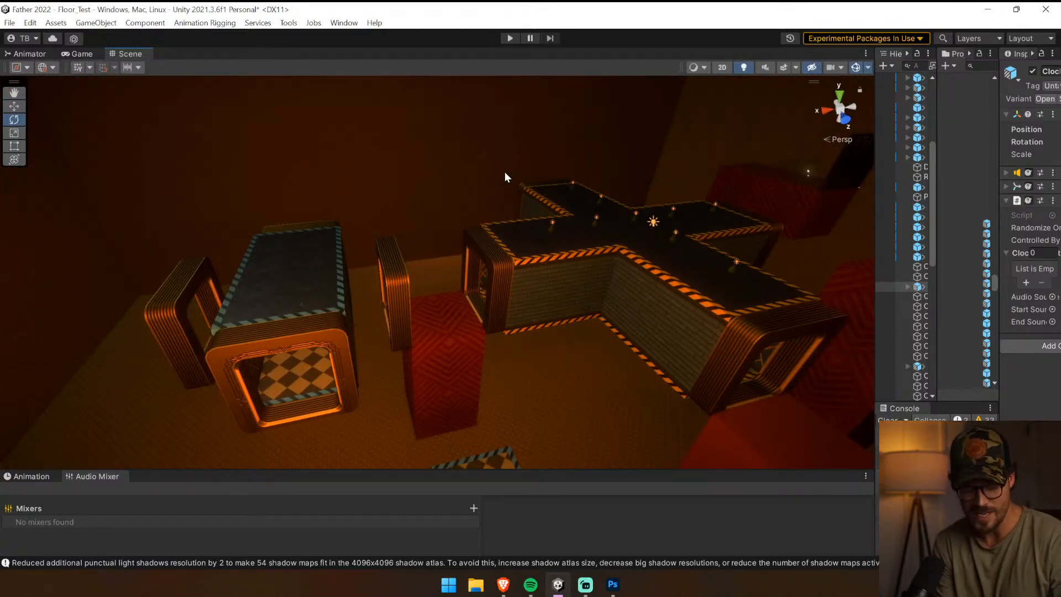
pyautogui.moveTo(397, 117); pyautogui.dragTo(813, 341, button='right')
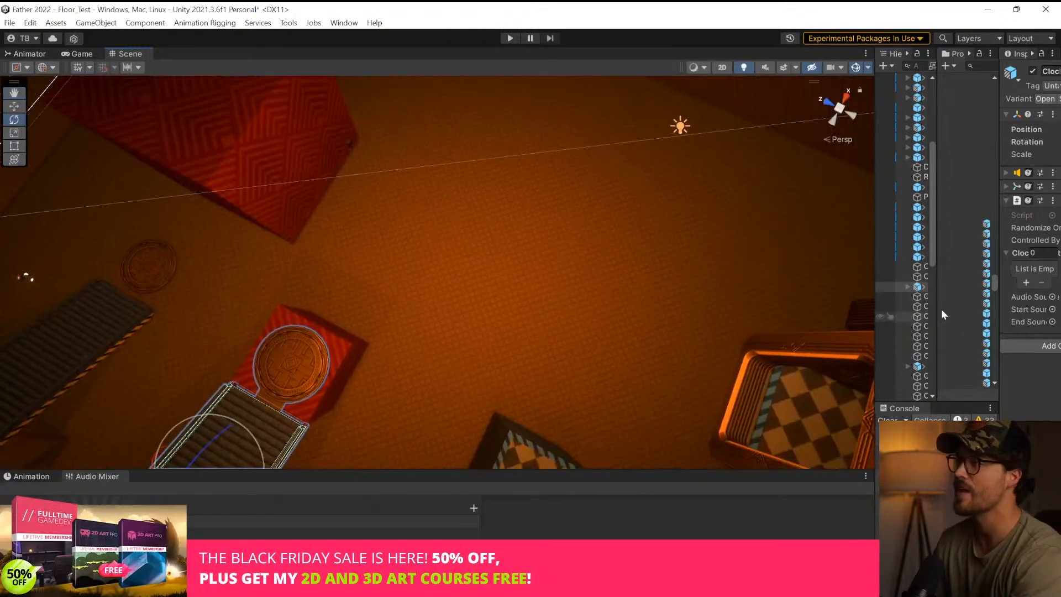
pyautogui.moveTo(661, 263); pyautogui.dragTo(83, 22, button='right')
pyautogui.moveTo(856, 49); pyautogui.dragTo(1031, 135, button='right')
pyautogui.click(468, 208)
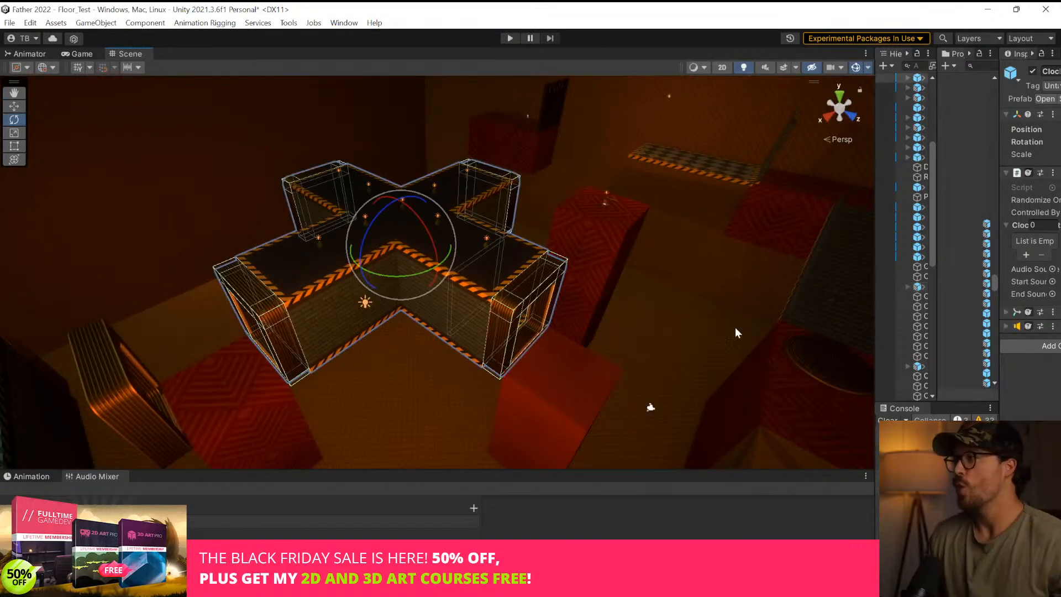
pyautogui.moveTo(876, 243); pyautogui.dragTo(525, 247)
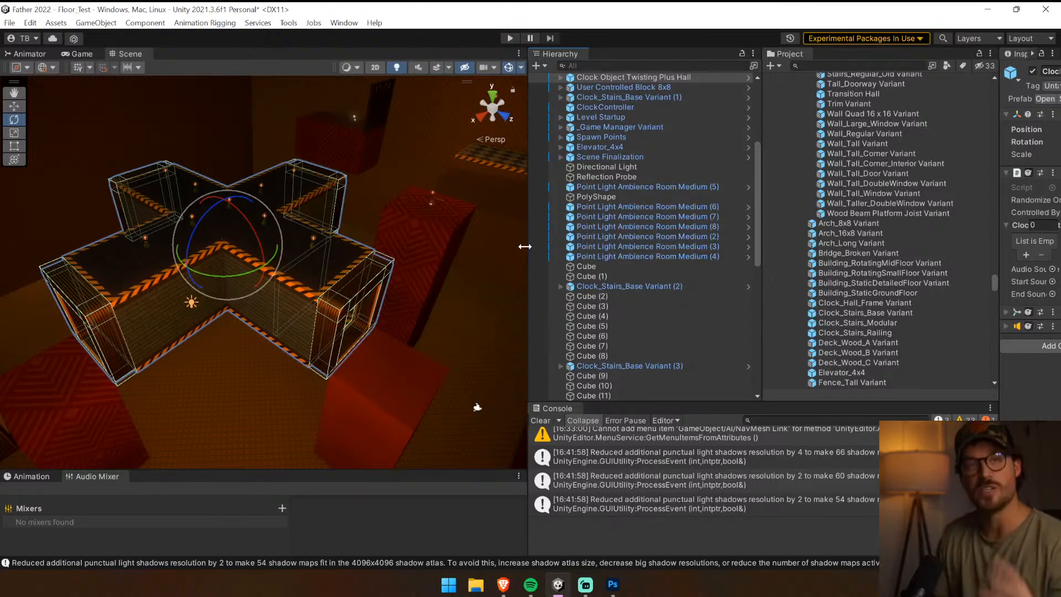
pyautogui.click(399, 69)
pyautogui.moveTo(405, 347); pyautogui.dragTo(349, 309, button='right')
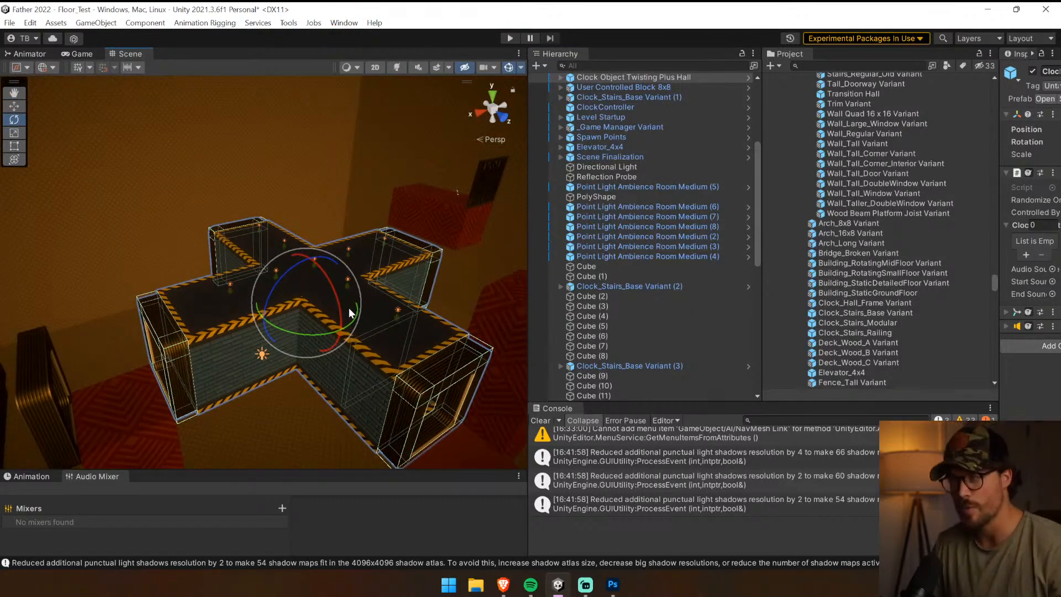
# Replace the yellow stripe material in Element 1 of the hall's Ceiling with Mat_StripesBlue
pyautogui.click(375, 364)
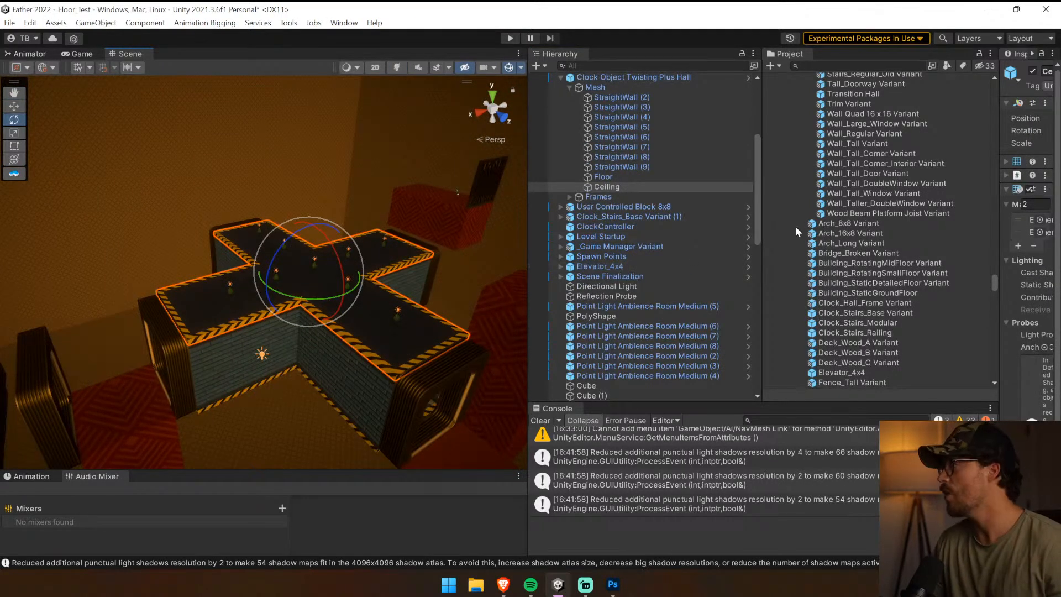
pyautogui.moveTo(999, 218); pyautogui.dragTo(803, 213)
pyautogui.click(921, 233)
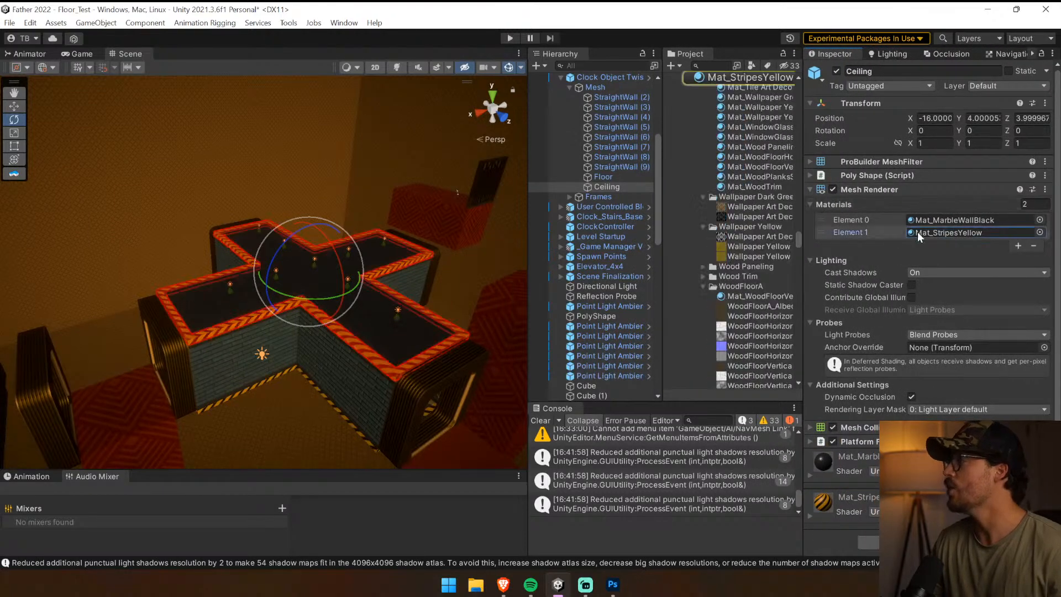
pyautogui.scroll(2, 718, 197)
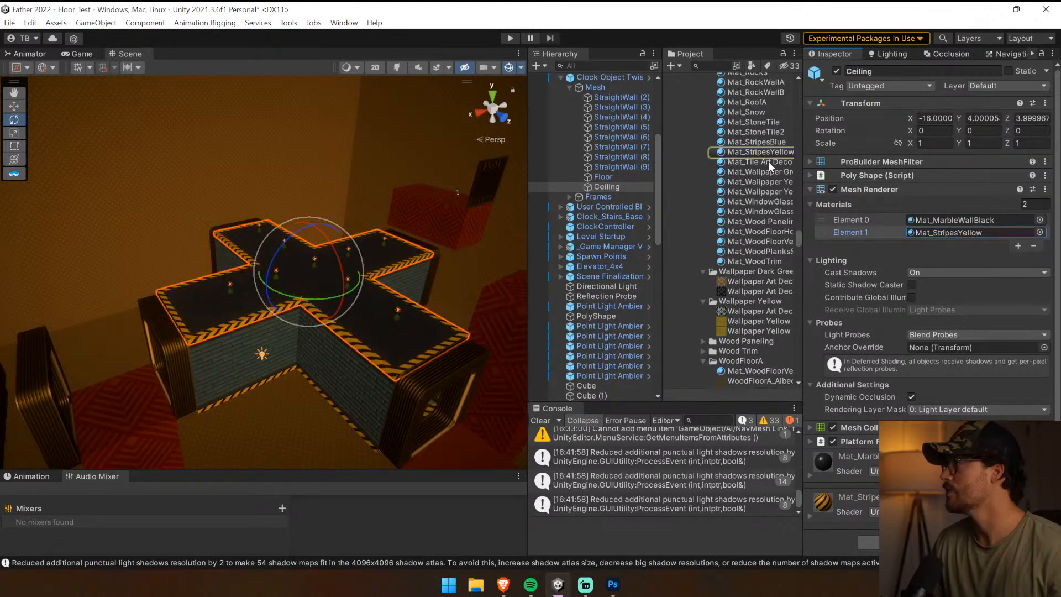
pyautogui.moveTo(803, 162); pyautogui.dragTo(981, 233)
# Replace the yellow stripe material in Element 2 of the hall's Floor with Mat_StripesBlue
pyautogui.click(343, 419)
pyautogui.click(346, 419)
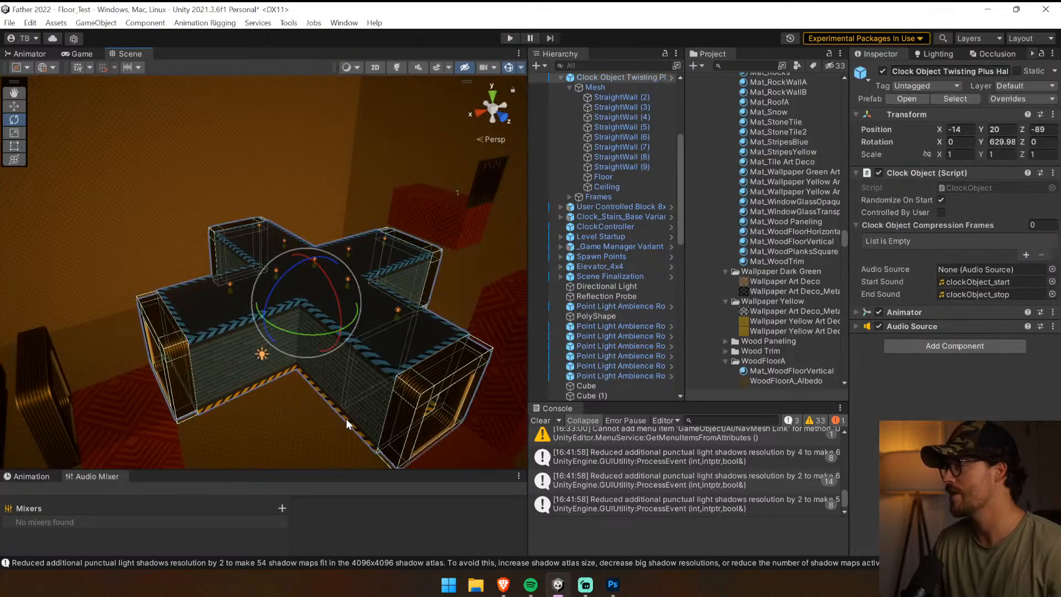
pyautogui.click(383, 418)
pyautogui.click(369, 447)
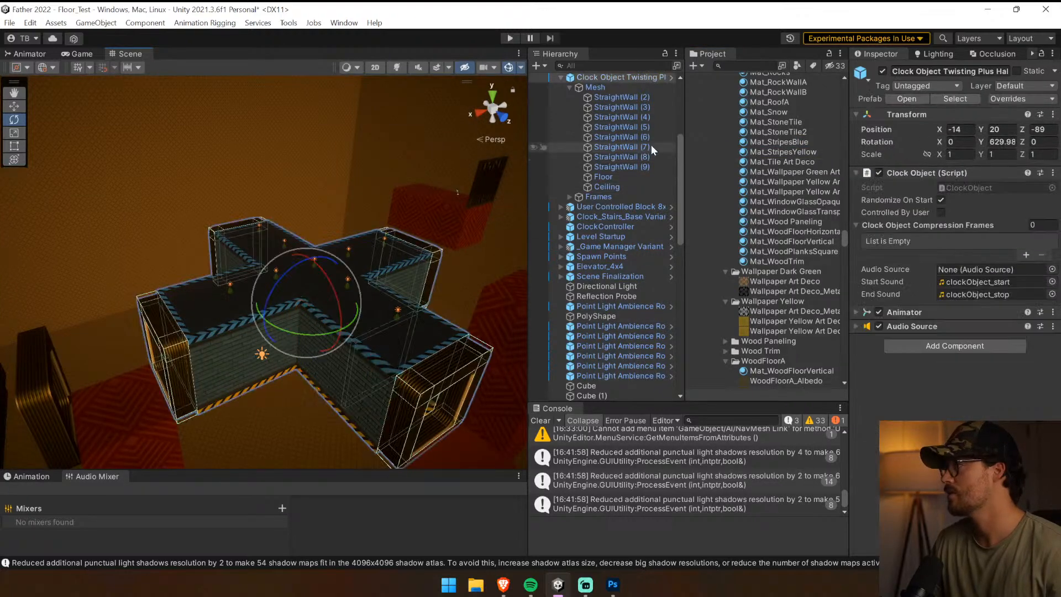
pyautogui.click(625, 178)
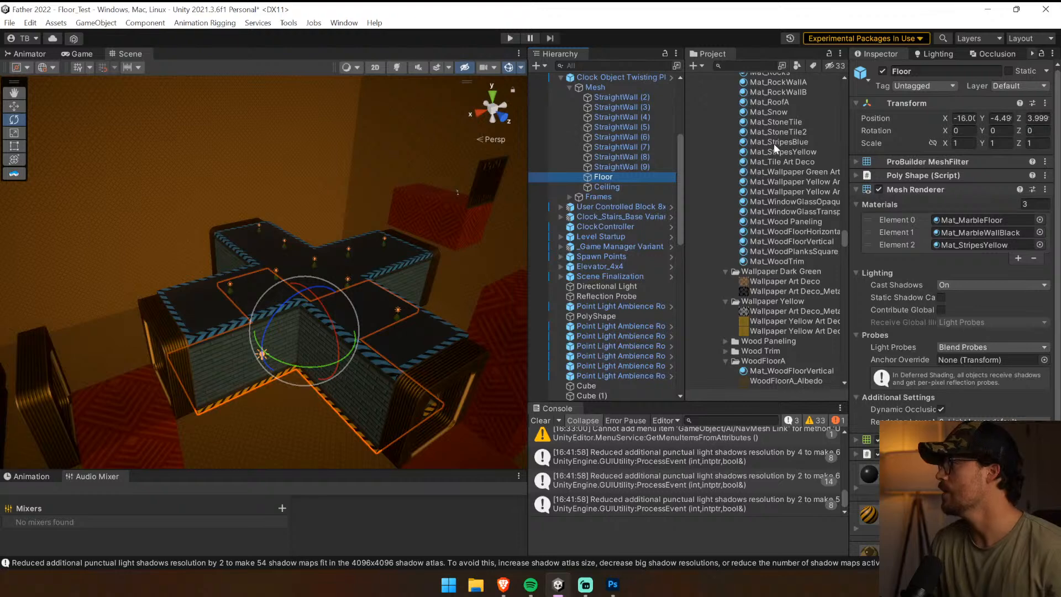
pyautogui.moveTo(773, 151); pyautogui.dragTo(972, 248)
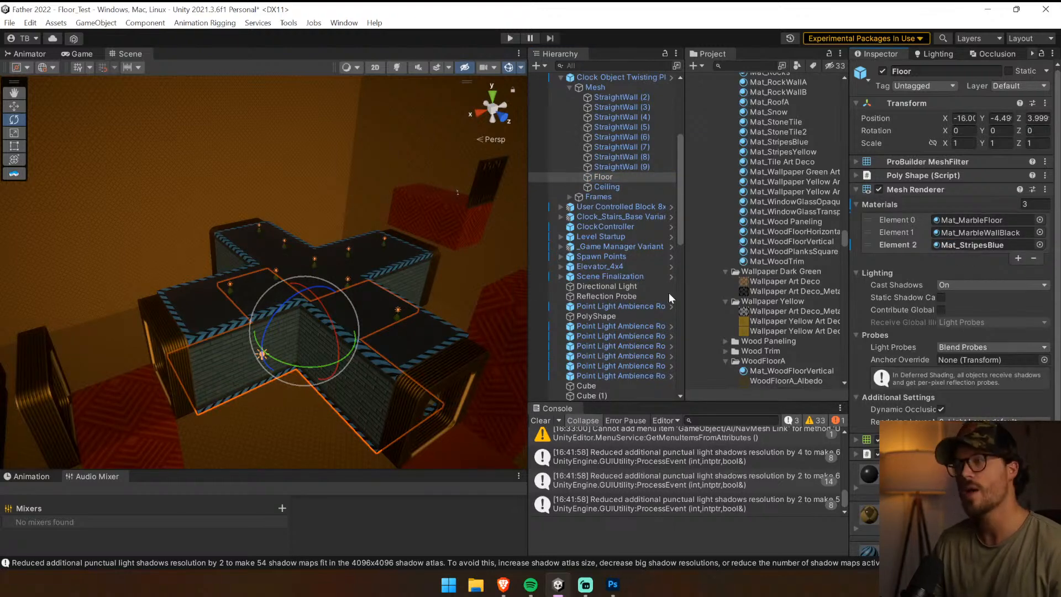
# Enable Controlled By User in the Clock Object script of the plus-shaped hall
pyautogui.click(559, 78)
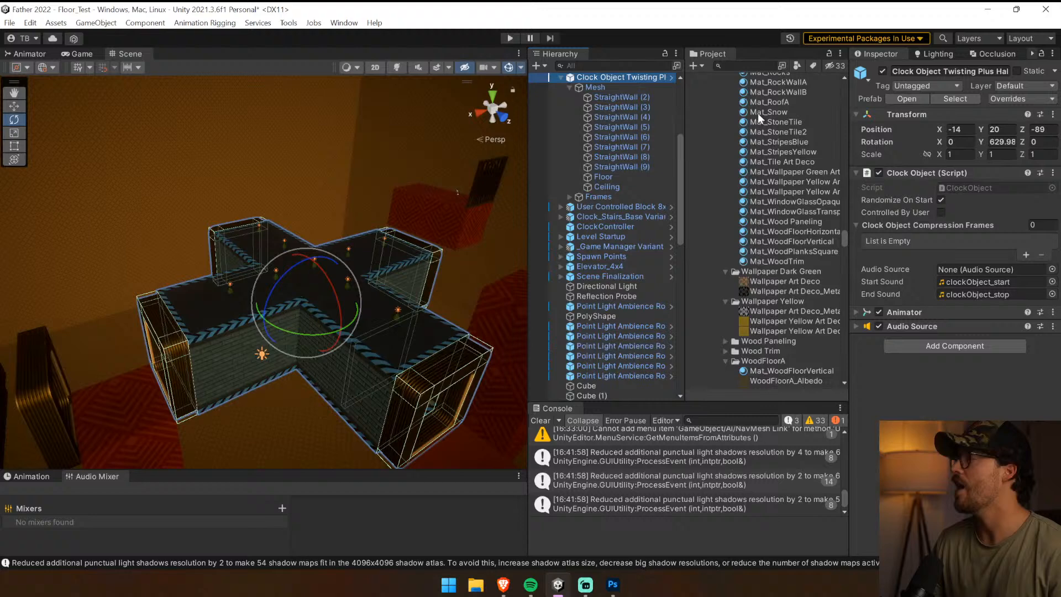
pyautogui.click(939, 211)
pyautogui.click(939, 212)
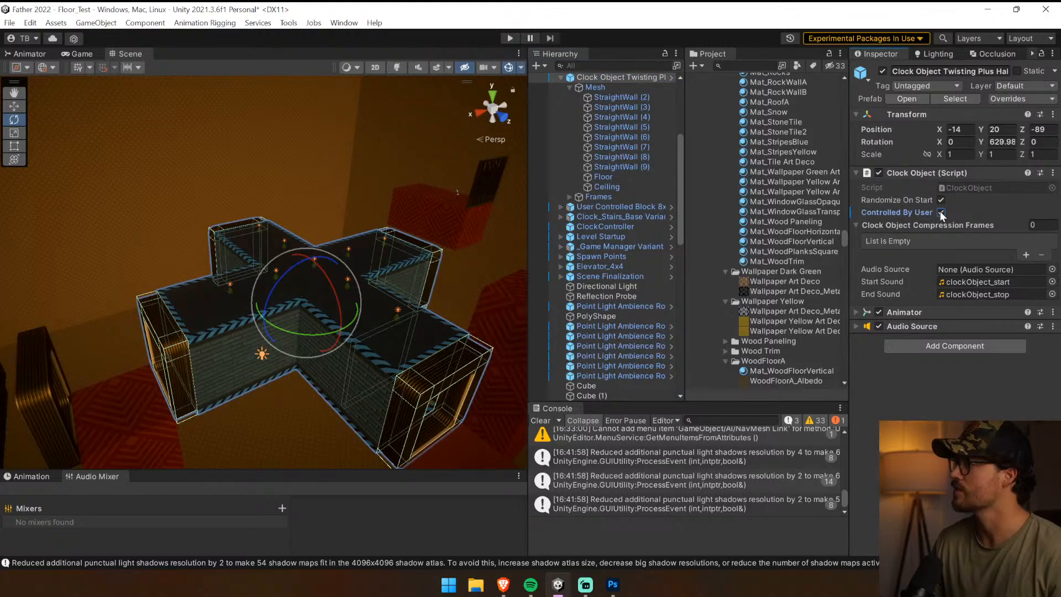
# Save the blue-striped plus-shaped hall as a prefab variant in the User Controlled folder of Clock Objects
pyautogui.click(971, 99)
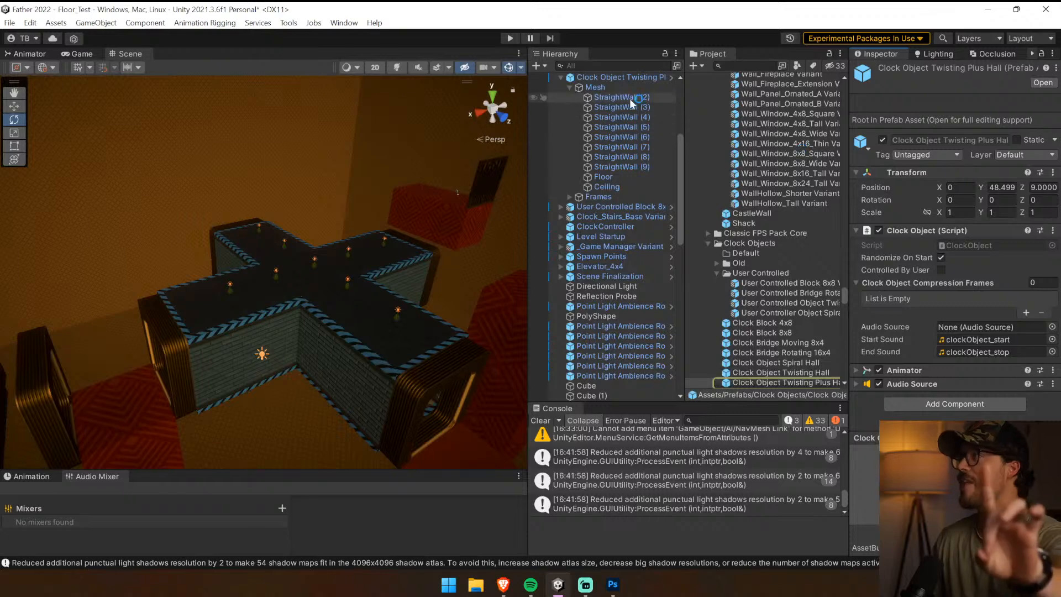
pyautogui.click(619, 78)
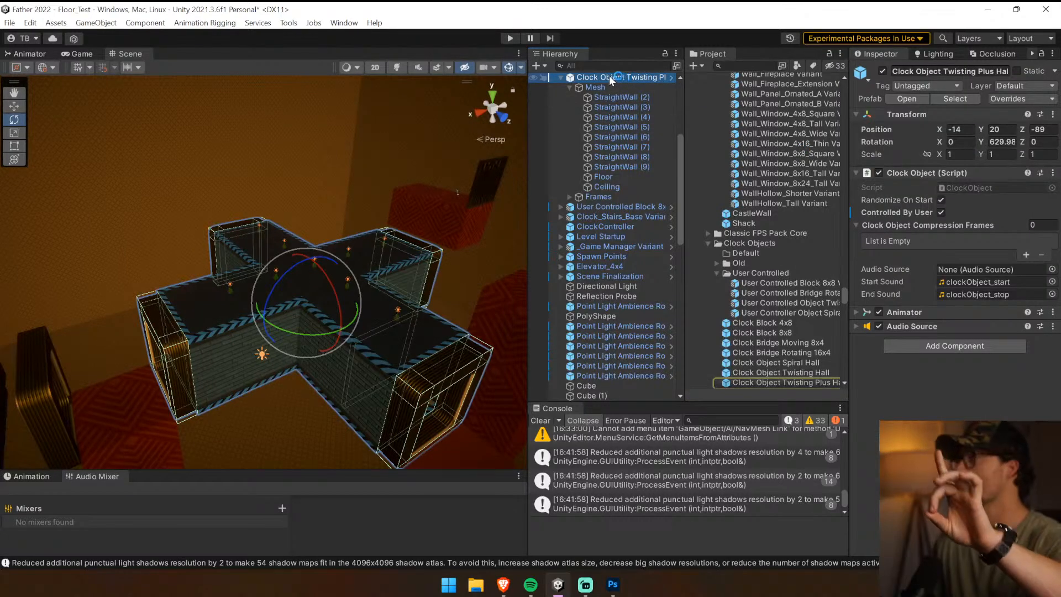
pyautogui.moveTo(609, 75); pyautogui.dragTo(770, 316)
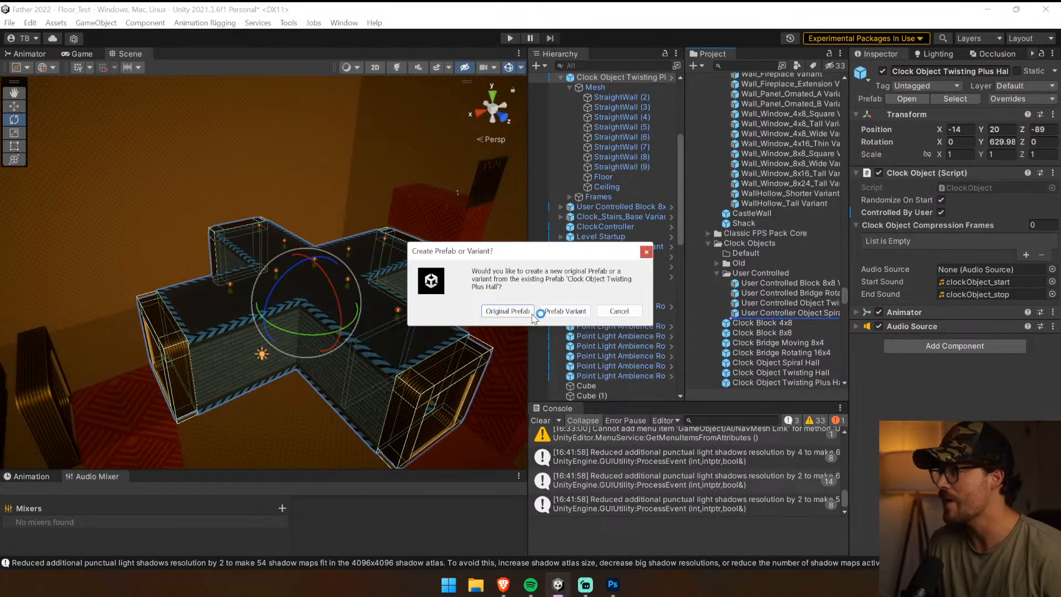
pyautogui.click(566, 311)
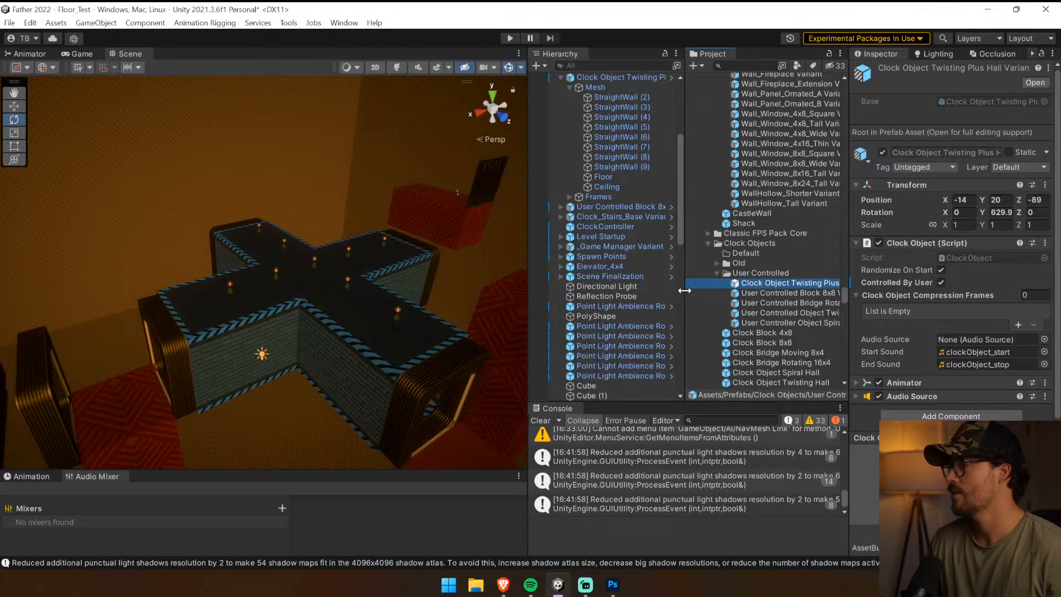
# Rename the new hall variant as User Controlled Object Twisting Plus Hall Variant, temporarily widening the Project list
pyautogui.moveTo(684, 291); pyautogui.dragTo(595, 291)
pyautogui.click(655, 290)
pyautogui.click(666, 285)
pyautogui.press('F2')
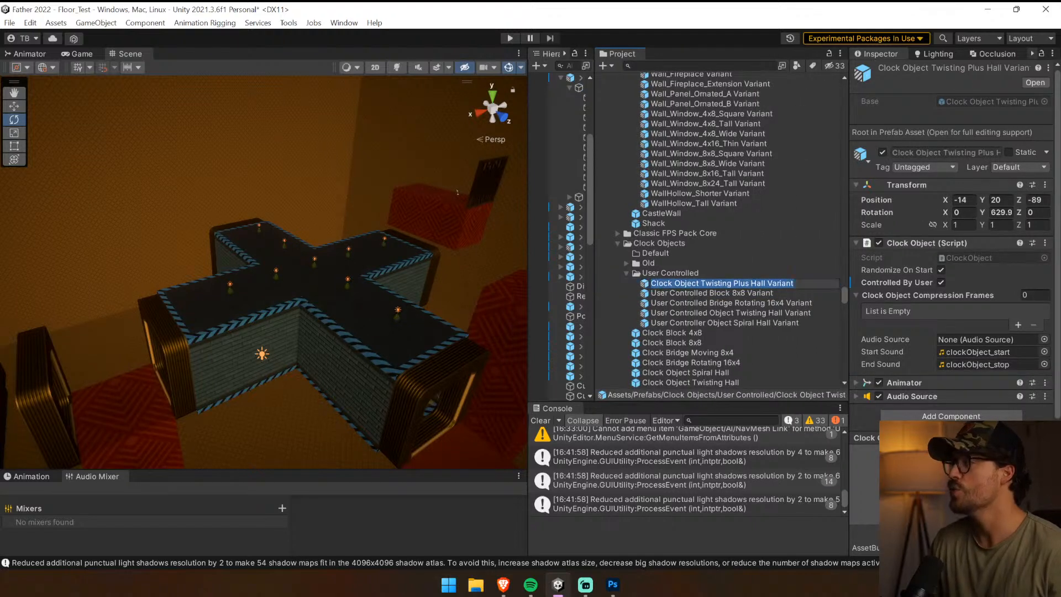
pyautogui.doubleClick(665, 284)
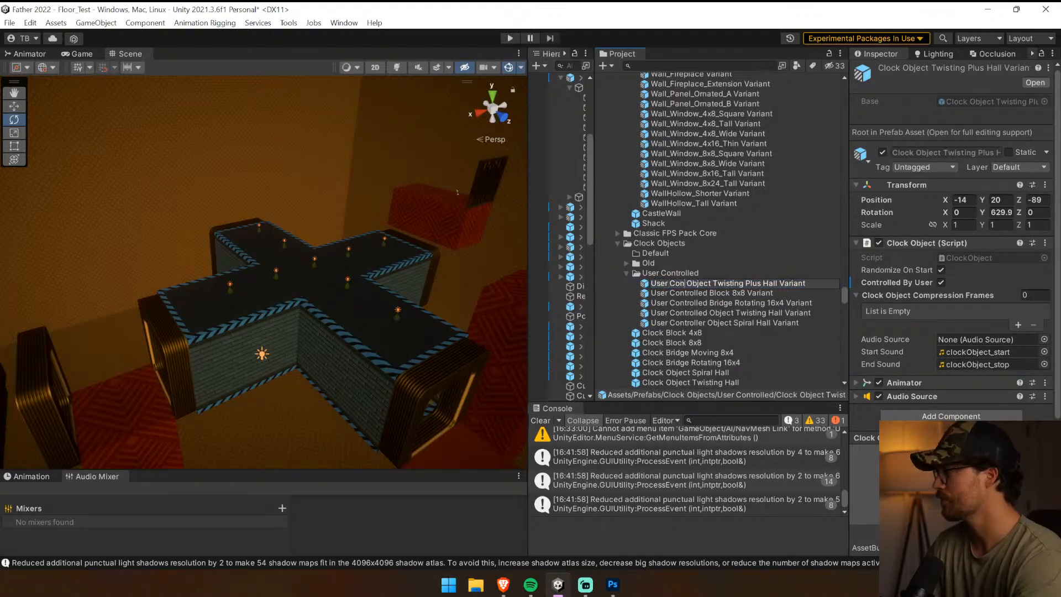
pyautogui.write('User Controlled')
pyautogui.click(759, 332)
pyautogui.moveTo(595, 294); pyautogui.dragTo(619, 294)
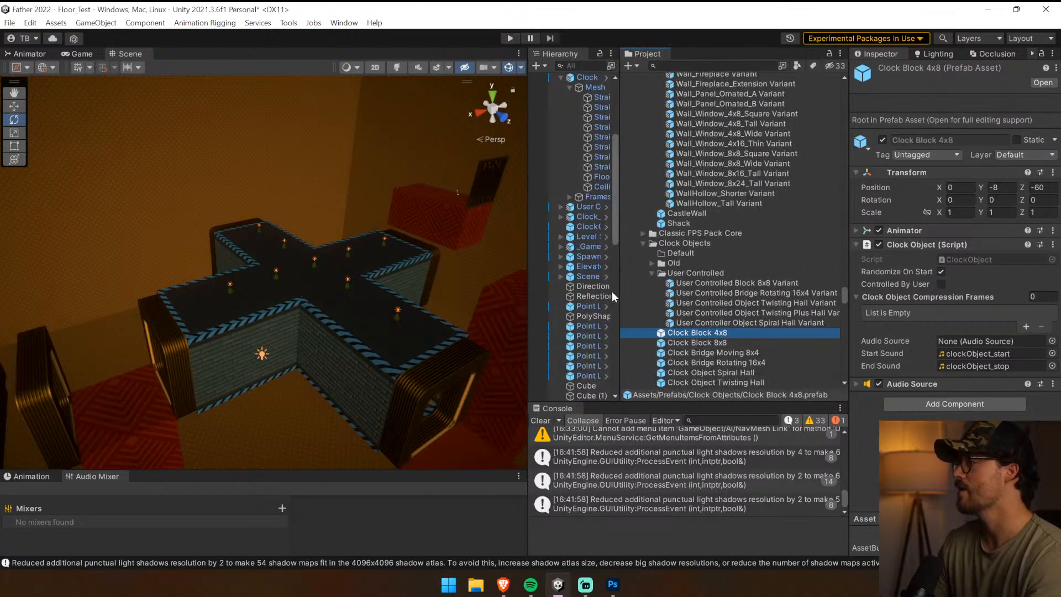
# Select the yellow-striped Clock Bridge Moving 8x4 in the scene, widen the Hierarchy and clear the console
pyautogui.moveTo(527, 284); pyautogui.dragTo(643, 280)
pyautogui.moveTo(575, 275); pyautogui.dragTo(130, 343, button='right')
pyautogui.moveTo(142, 323); pyautogui.dragTo(283, 236, button='right')
pyautogui.click(284, 237)
pyautogui.press('e')
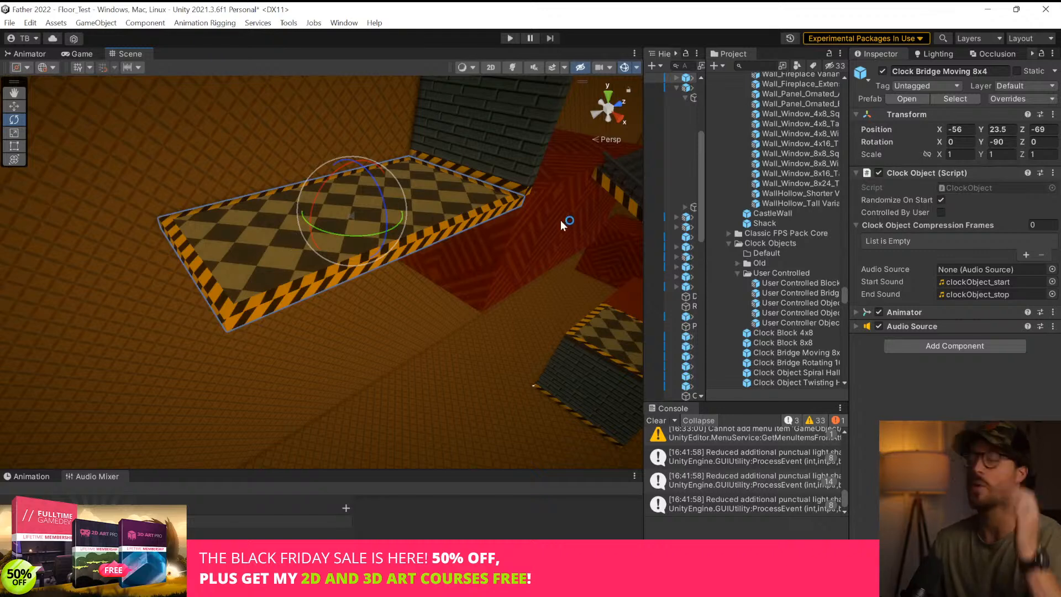
pyautogui.moveTo(642, 184); pyautogui.dragTo(415, 182)
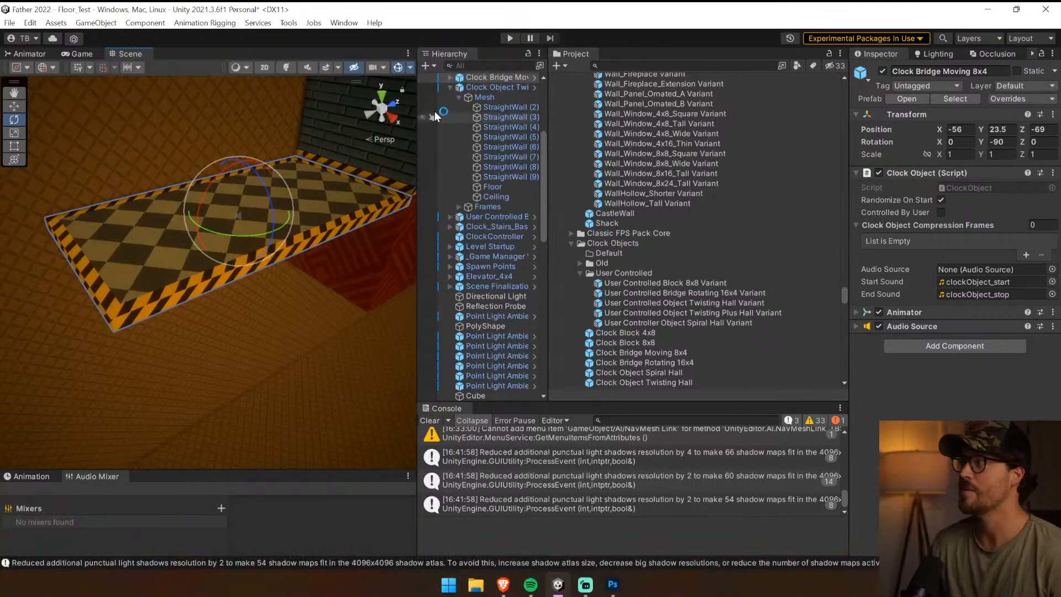
pyautogui.scroll(-3, 512, 197)
pyautogui.scroll(-3, 475, 276)
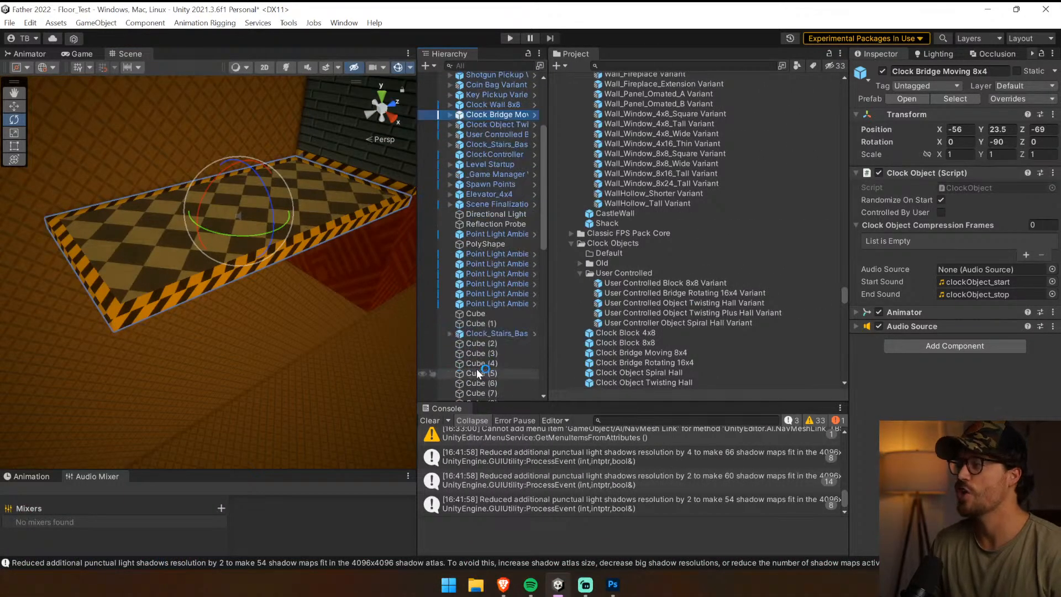
pyautogui.scroll(6, 461, 326)
pyautogui.moveTo(547, 267); pyautogui.dragTo(638, 268)
pyautogui.click(429, 421)
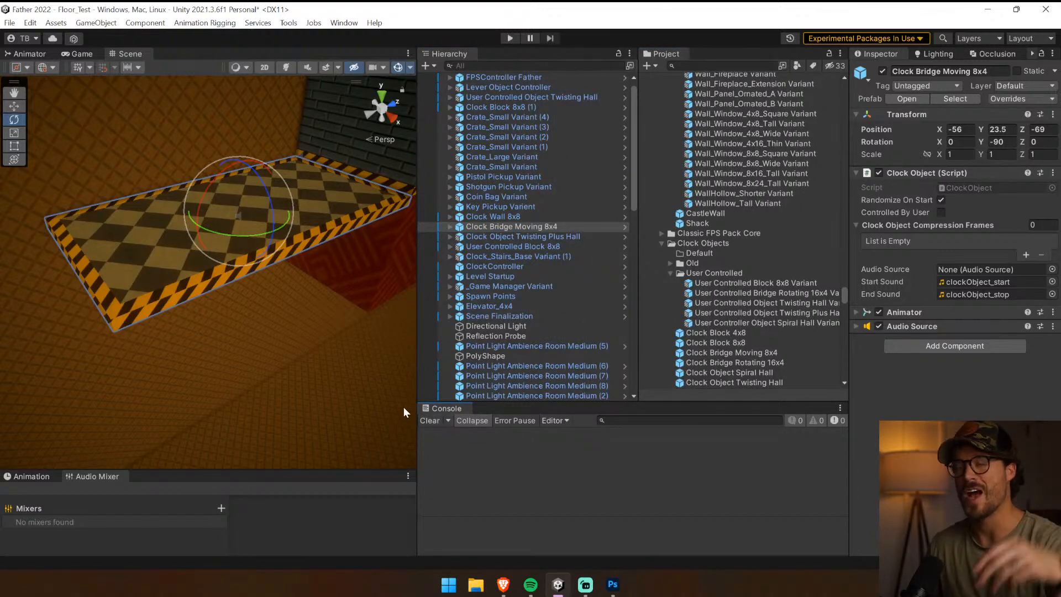
# Replace the yellow stripe material in Element 0 of the moving bridge's PolyShape (1) with Mat_StripesBlue
pyautogui.click(448, 227)
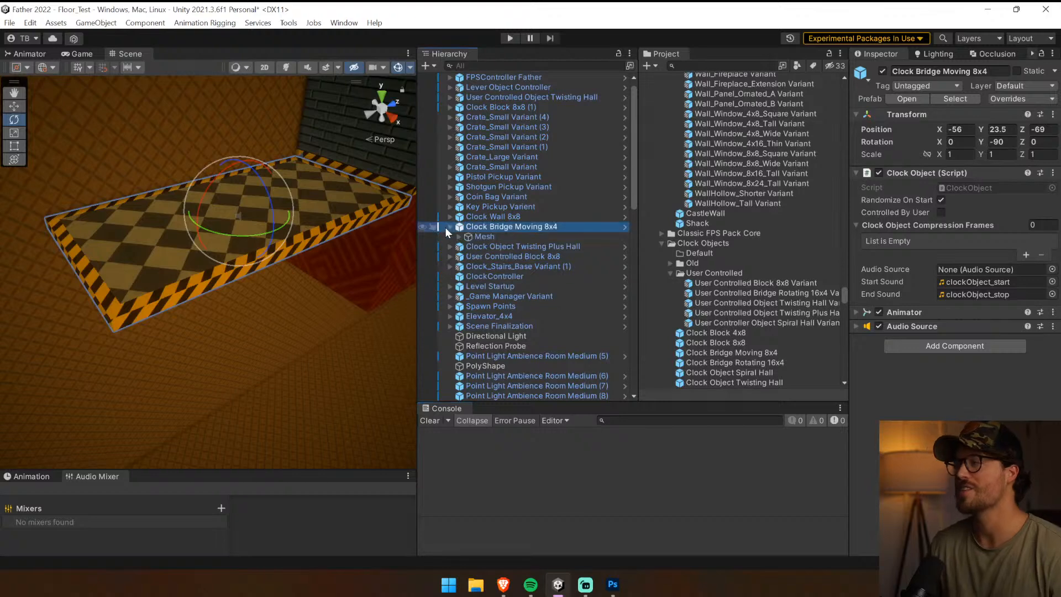
pyautogui.click(459, 236)
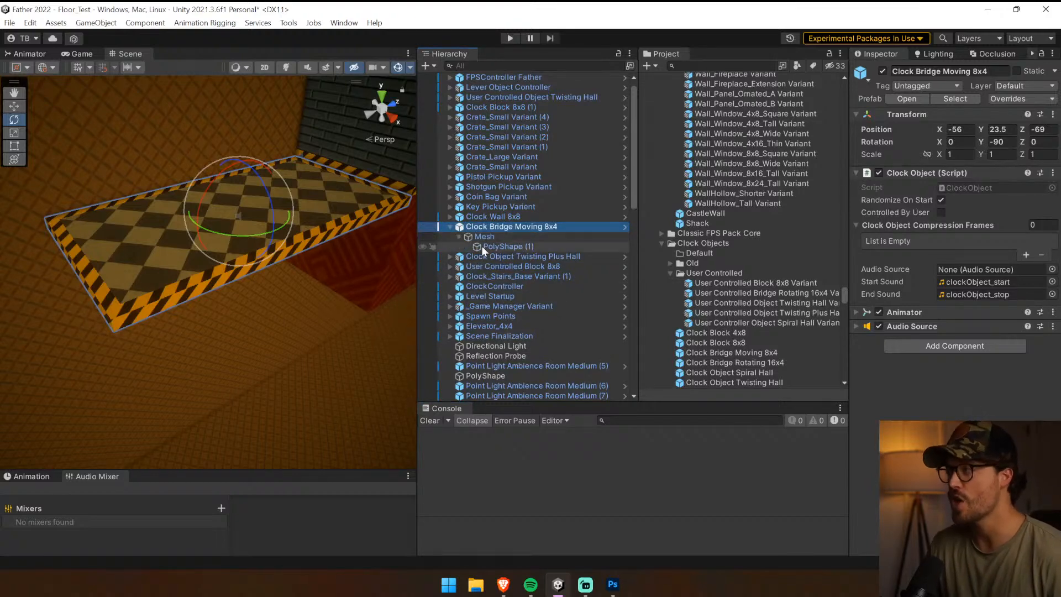
pyautogui.click(501, 247)
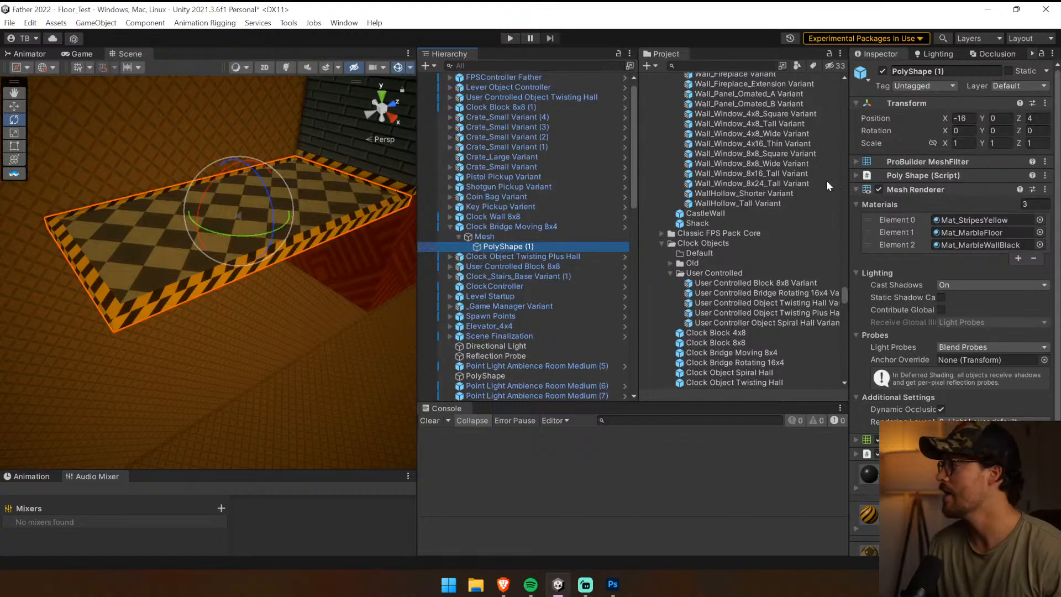
pyautogui.click(982, 220)
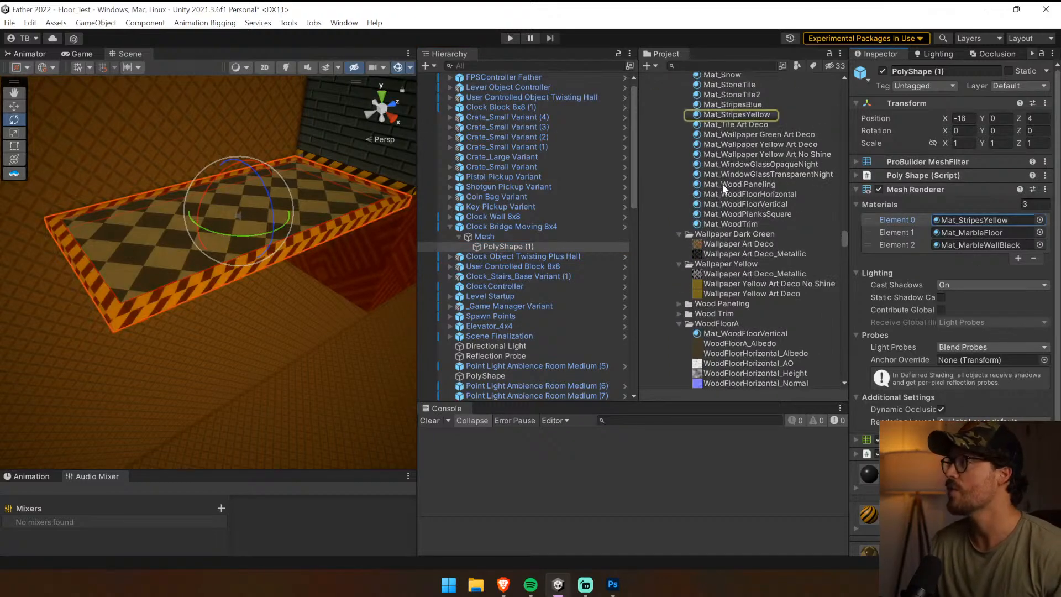
pyautogui.moveTo(742, 109); pyautogui.dragTo(970, 221)
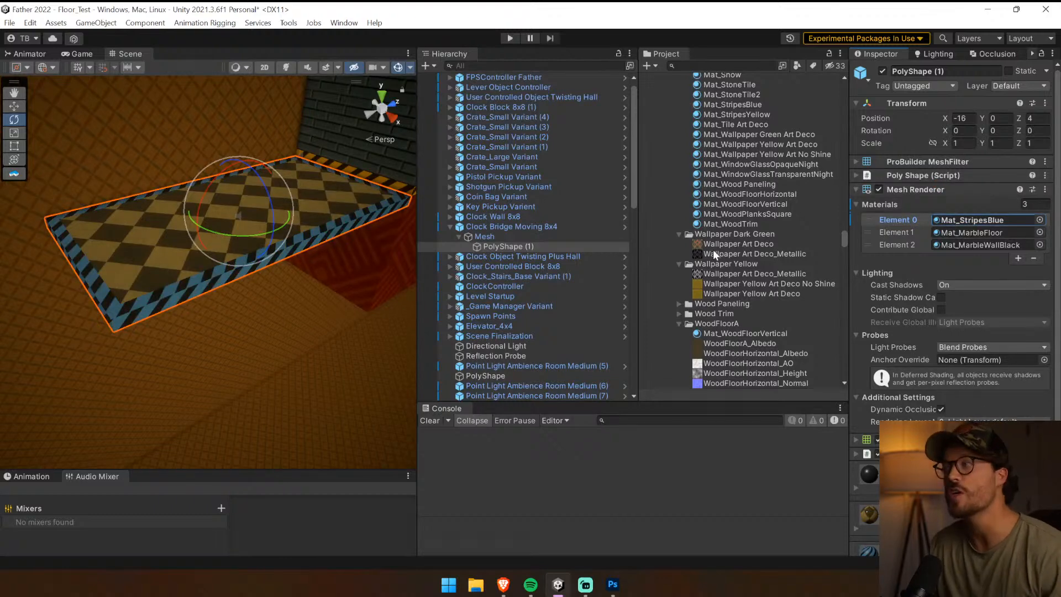
# Enable Controlled By User on Clock Bridge Moving 8x4 and save it as a prefab variant in the User Controlled folder
pyautogui.click(579, 226)
pyautogui.click(940, 212)
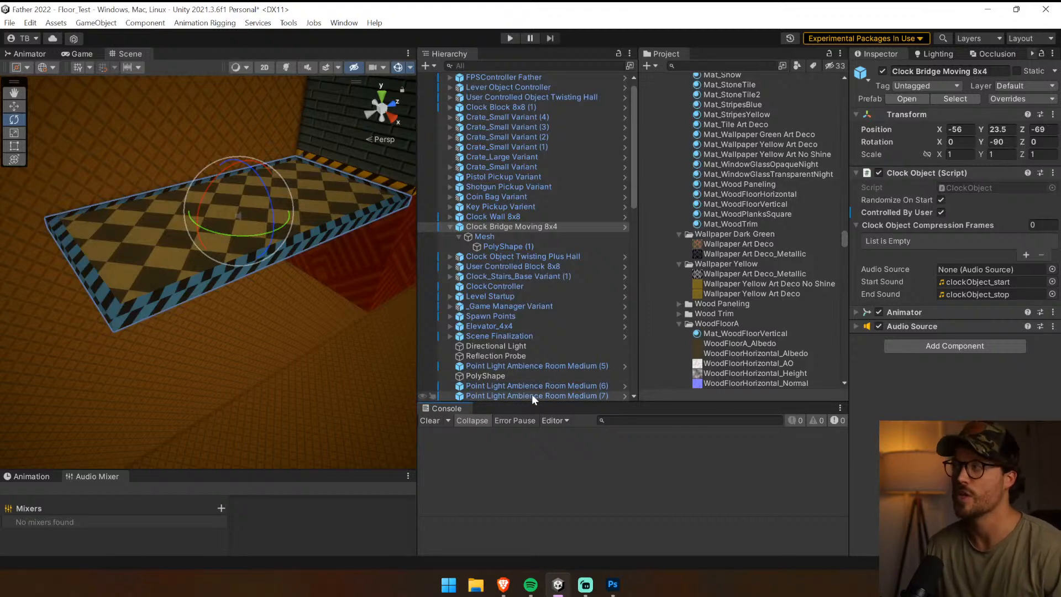
pyautogui.click(964, 101)
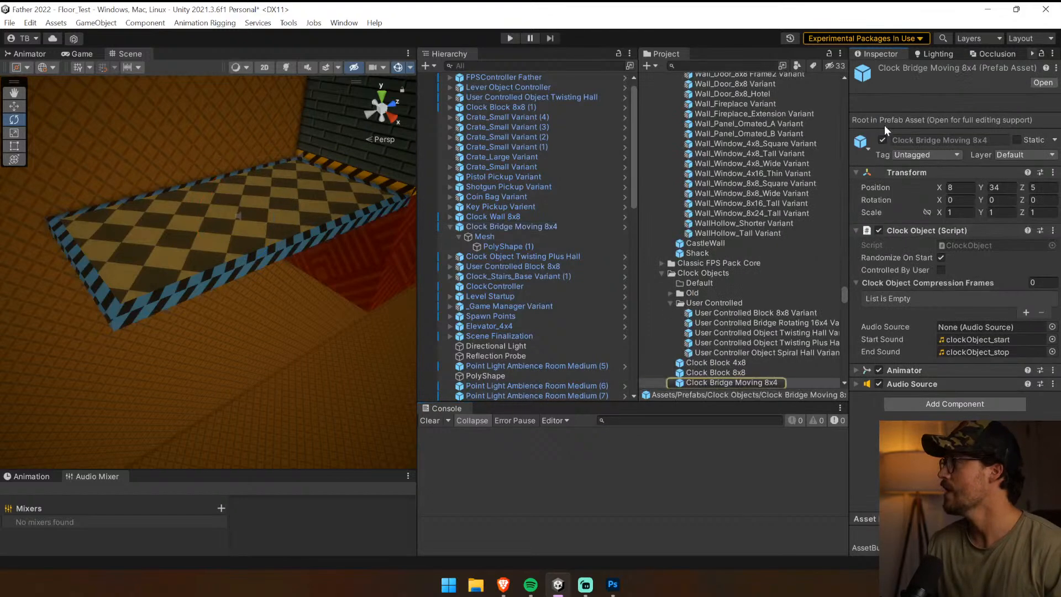
pyautogui.click(520, 227)
pyautogui.moveTo(724, 314); pyautogui.dragTo(716, 314)
pyautogui.click(564, 313)
# Rename the new bridge variant as User Controlled Bridge Moving 8x4 Variant
pyautogui.click(706, 314)
pyautogui.write('User Controlled Bridge Moving 8x4 Varia')
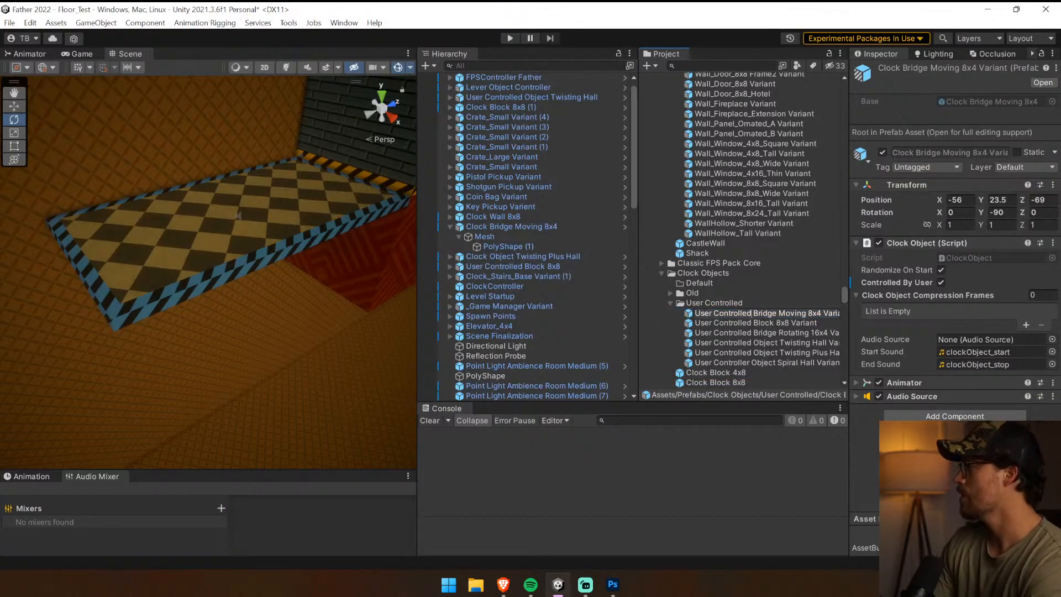
pyautogui.press('Return')
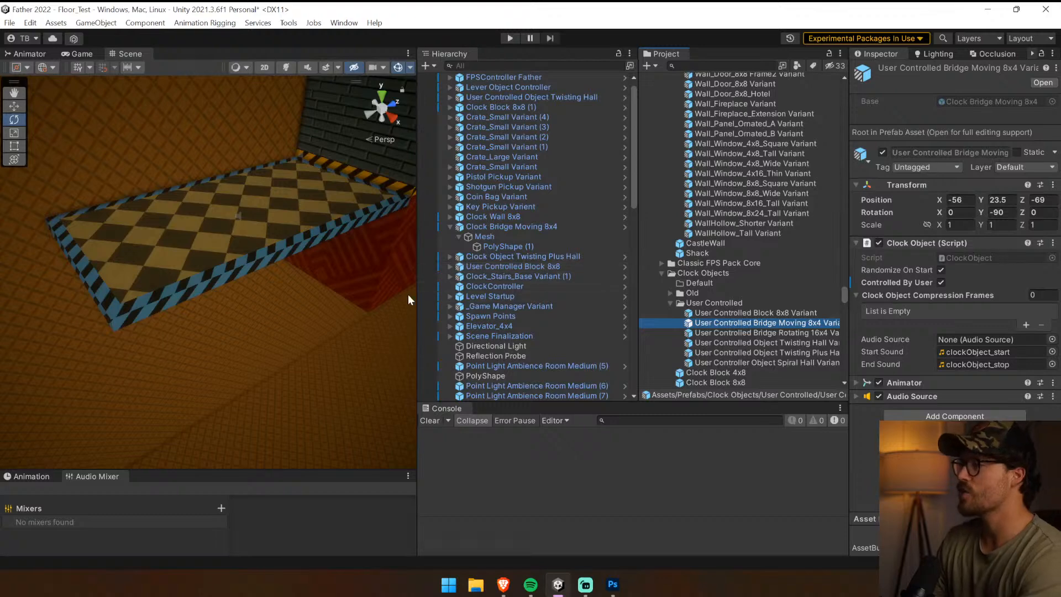
# Replace the yellow stripe material in Element 1 of Clock Wall 8x8's Wall mesh with Mat_StripesBlue
pyautogui.moveTo(417, 286); pyautogui.dragTo(630, 291)
pyautogui.moveTo(561, 288); pyautogui.dragTo(212, 234, button='right')
pyautogui.click(351, 253)
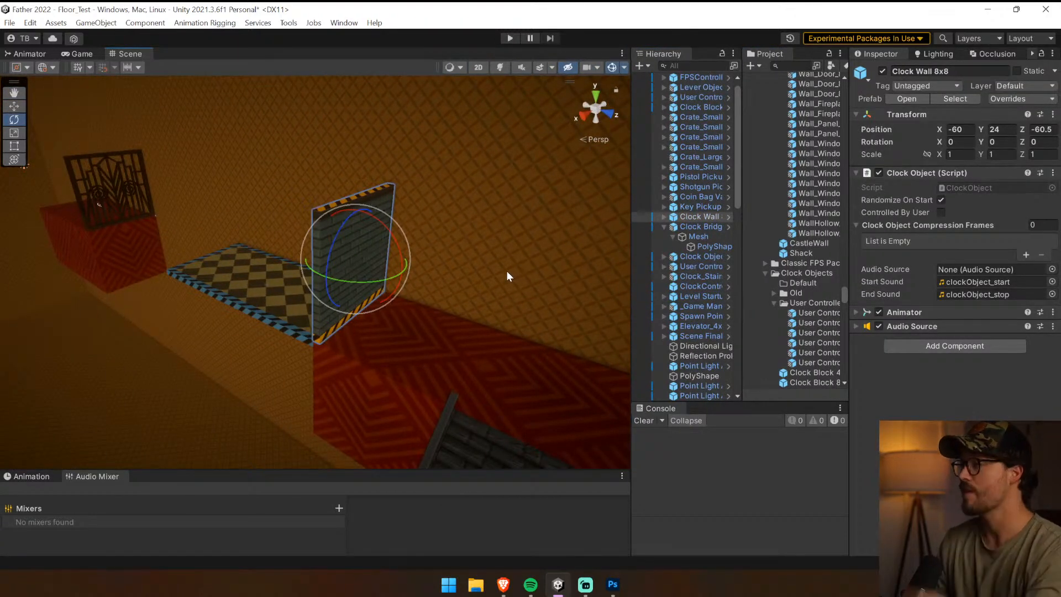
pyautogui.moveTo(629, 243); pyautogui.dragTo(523, 243)
pyautogui.click(557, 216)
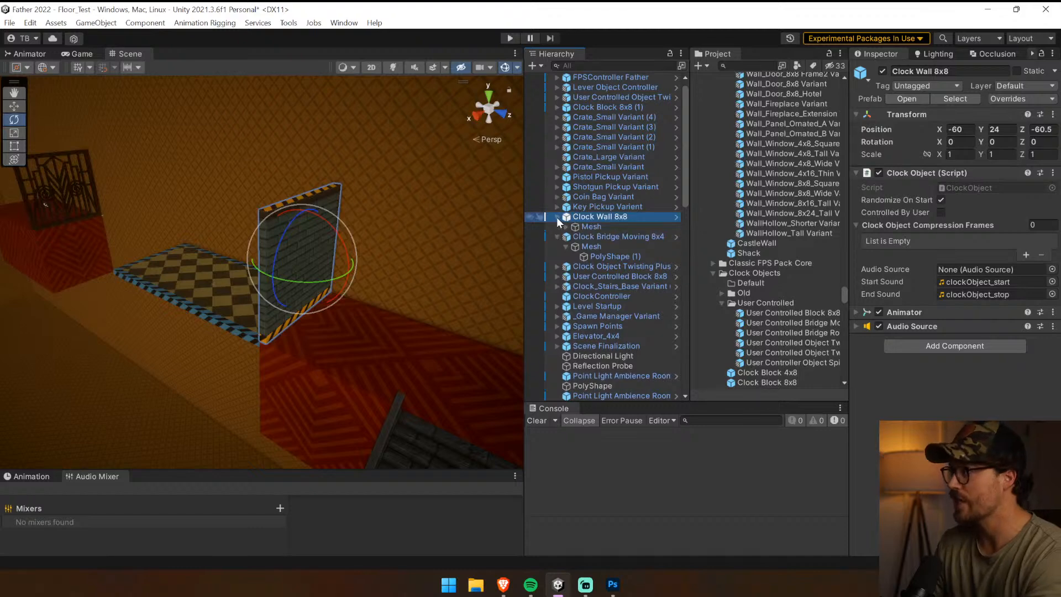
pyautogui.click(596, 226)
pyautogui.click(565, 226)
pyautogui.click(599, 245)
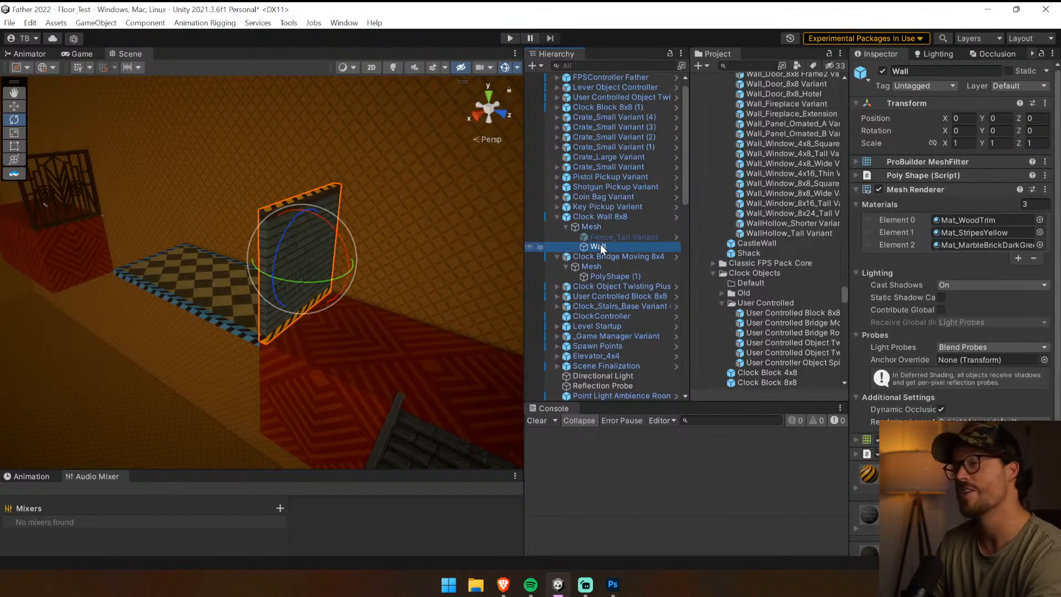
pyautogui.click(969, 232)
pyautogui.scroll(1, 791, 190)
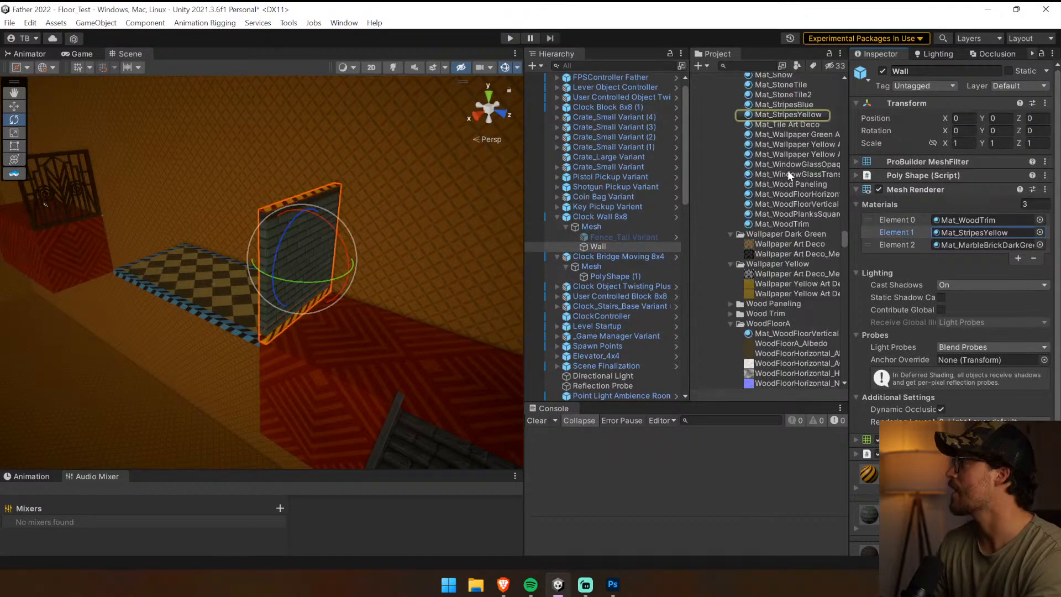
pyautogui.moveTo(790, 105); pyautogui.dragTo(967, 233)
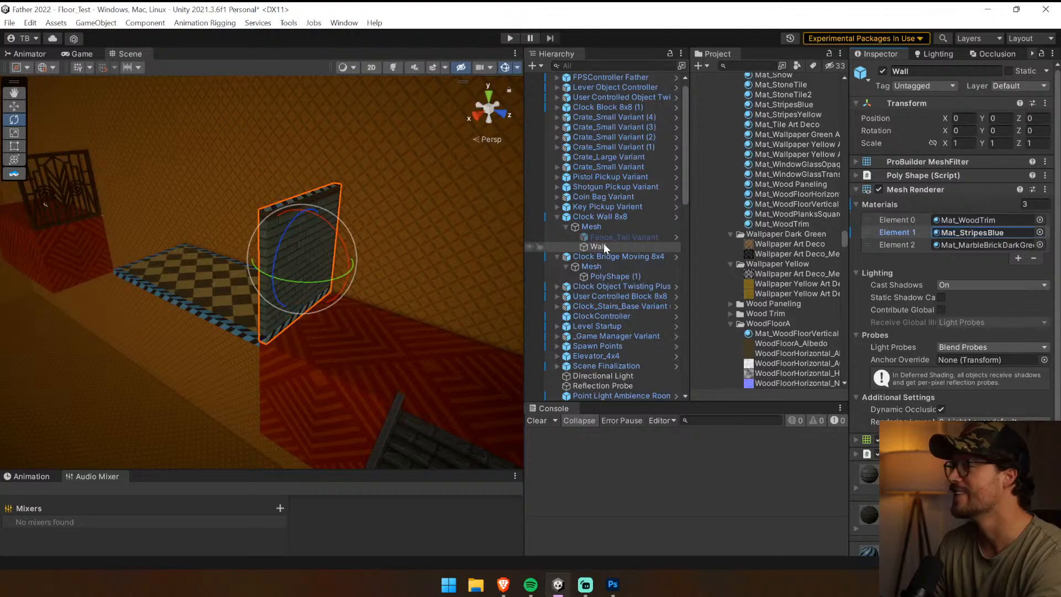
# Enable Controlled By User on Clock Wall 8x8 and save it as a prefab variant in the User Controlled folder
pyautogui.click(609, 216)
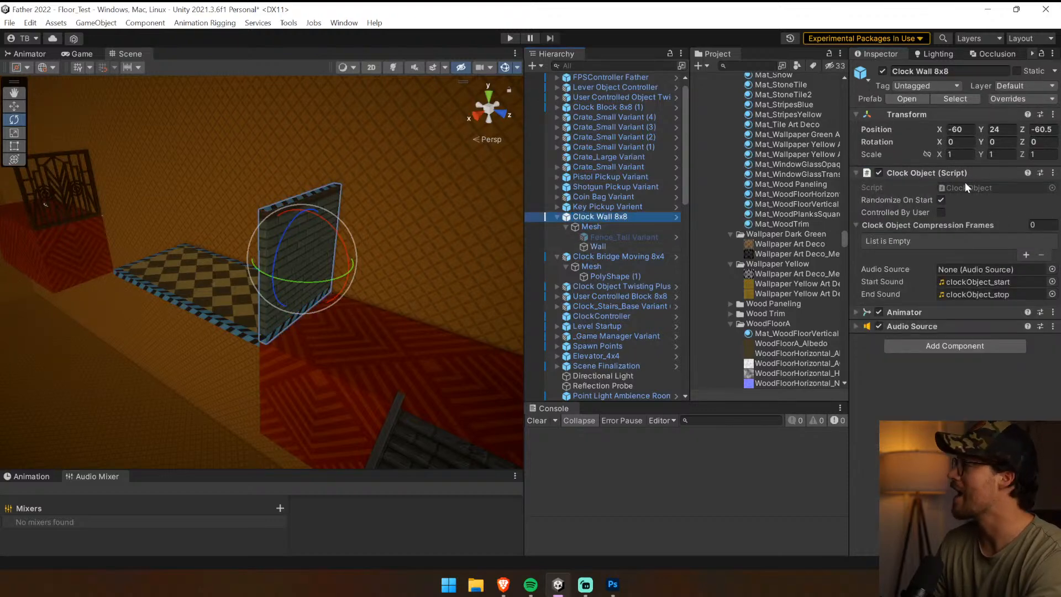
pyautogui.click(941, 212)
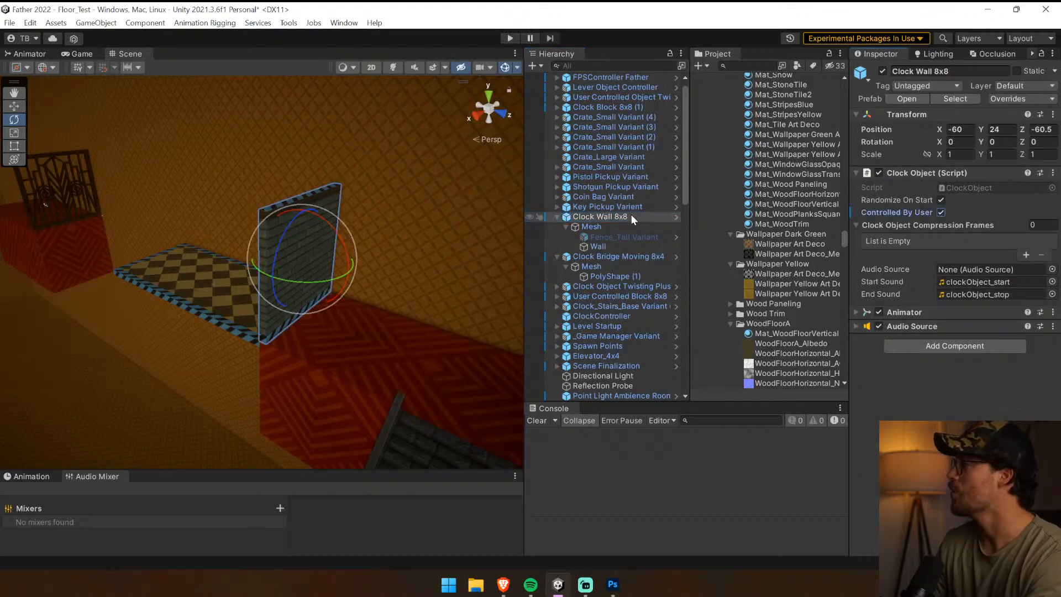
pyautogui.click(954, 98)
pyautogui.moveTo(608, 216); pyautogui.dragTo(767, 248)
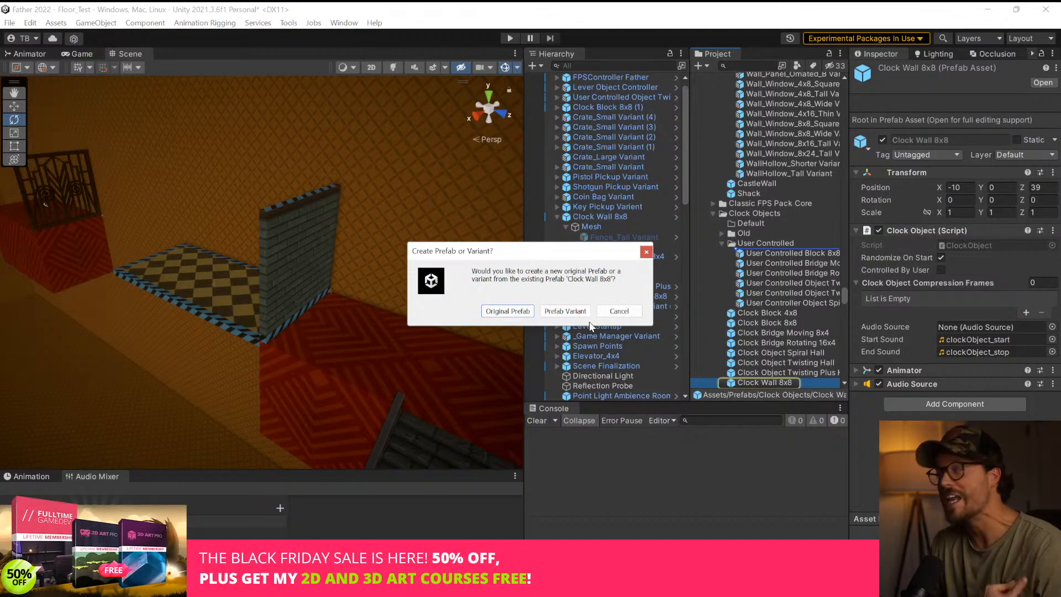
pyautogui.click(564, 311)
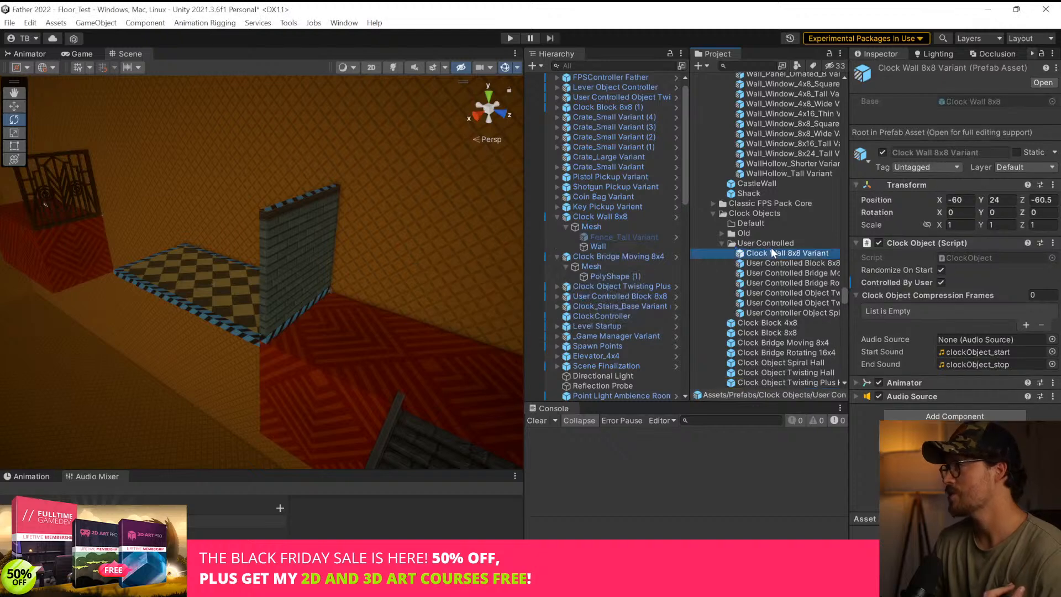
# Rename the new wall variant as User Controlled Wall 8x8 Variant
pyautogui.click(762, 255)
pyautogui.doubleClick(762, 254)
pyautogui.write('Us')
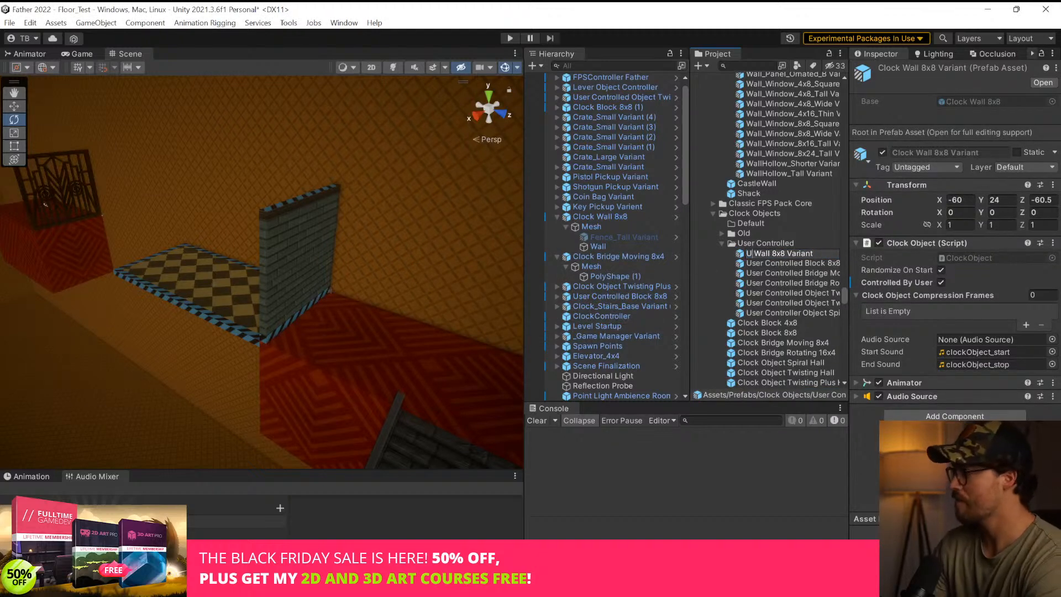
pyautogui.write('er Controlled')
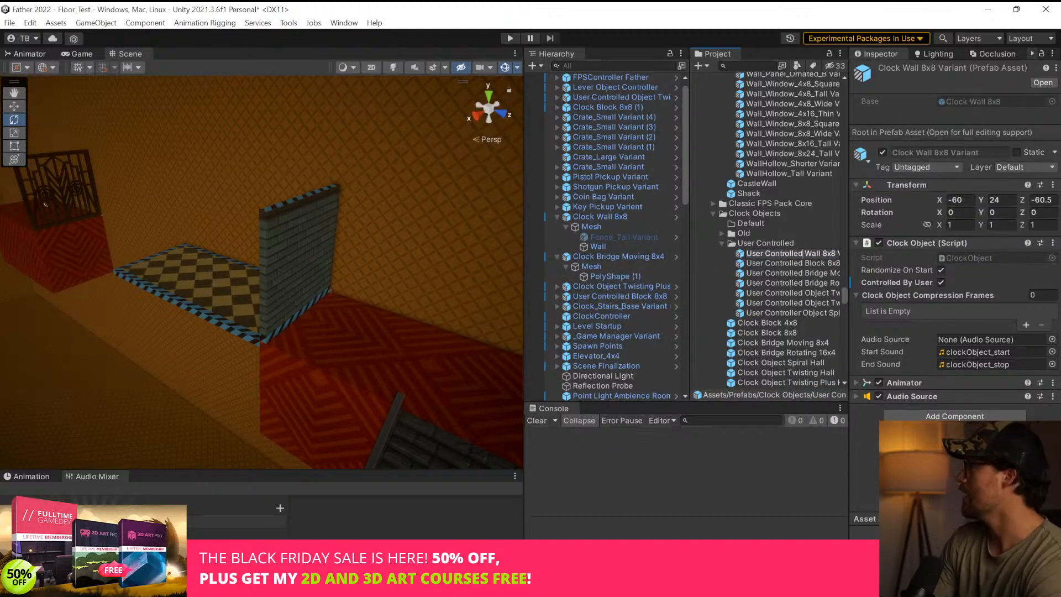
pyautogui.press('Return')
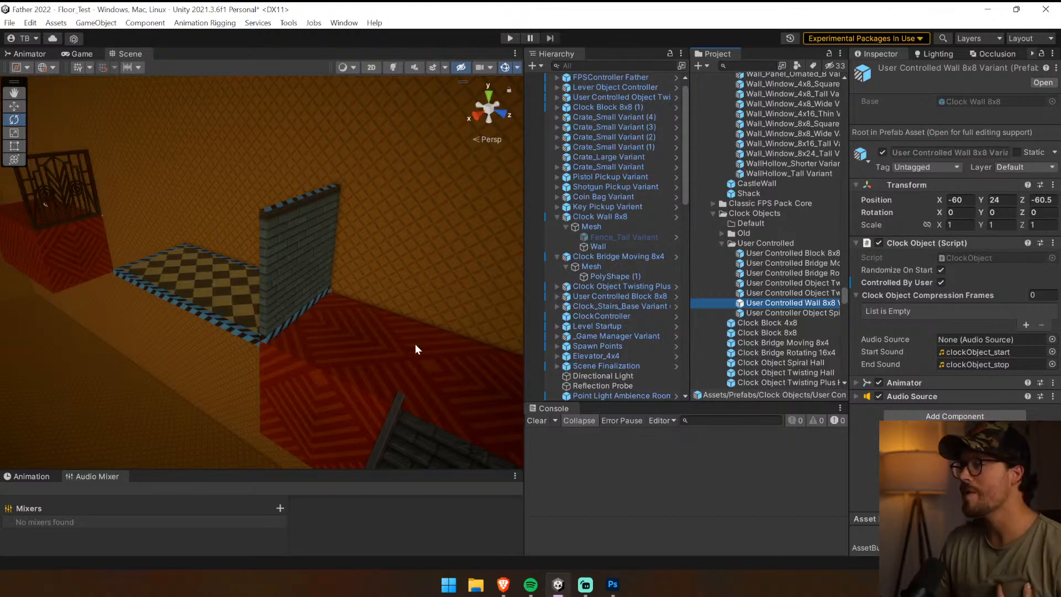
# Rotate the plus-shaped hall about its vertical axis to a Y rotation of about 555 degrees
pyautogui.moveTo(375, 325); pyautogui.dragTo(347, 336, button='right')
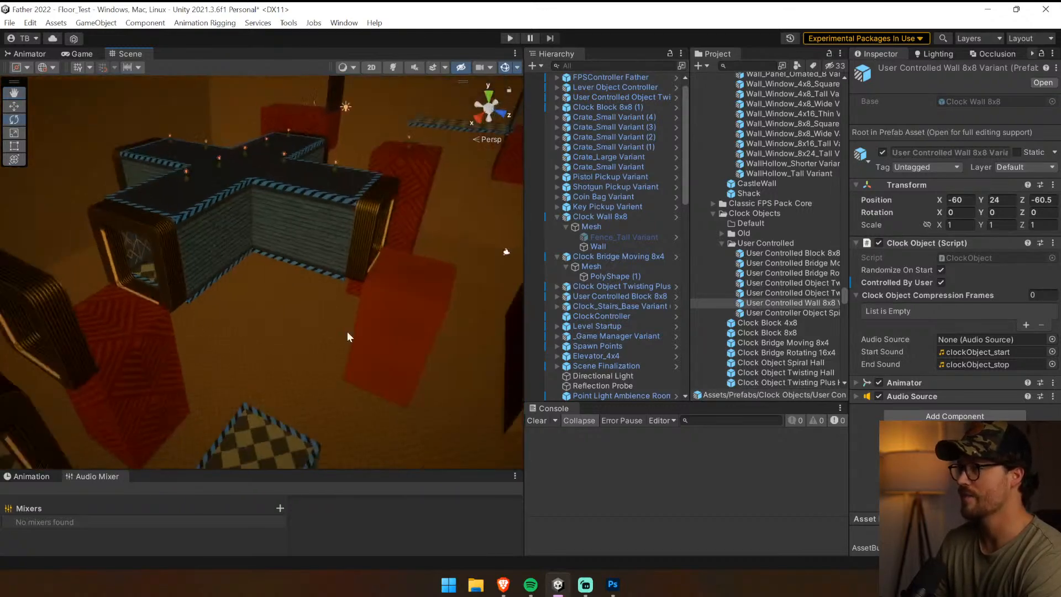
pyautogui.click(195, 254)
pyautogui.keyDown('ctrl'); pyautogui.moveTo(253, 223); pyautogui.dragTo(417, 241); pyautogui.keyUp('ctrl')
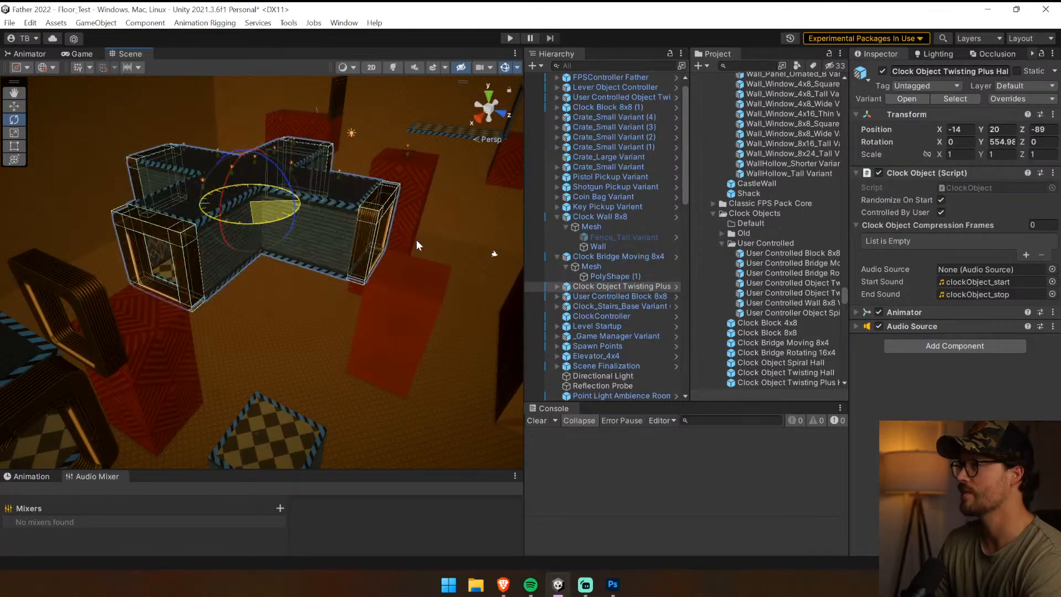
pyautogui.moveTo(417, 244)
pyautogui.mouseDown(button='right')
pyautogui.moveTo(408, 142)
pyautogui.moveTo(518, 293)
pyautogui.moveTo(420, 227)
pyautogui.mouseUp(button='right')
# Try sliding the blue-striped moving bridge along its Z axis to a position of -85.5, and undo the move
pyautogui.click(399, 210)
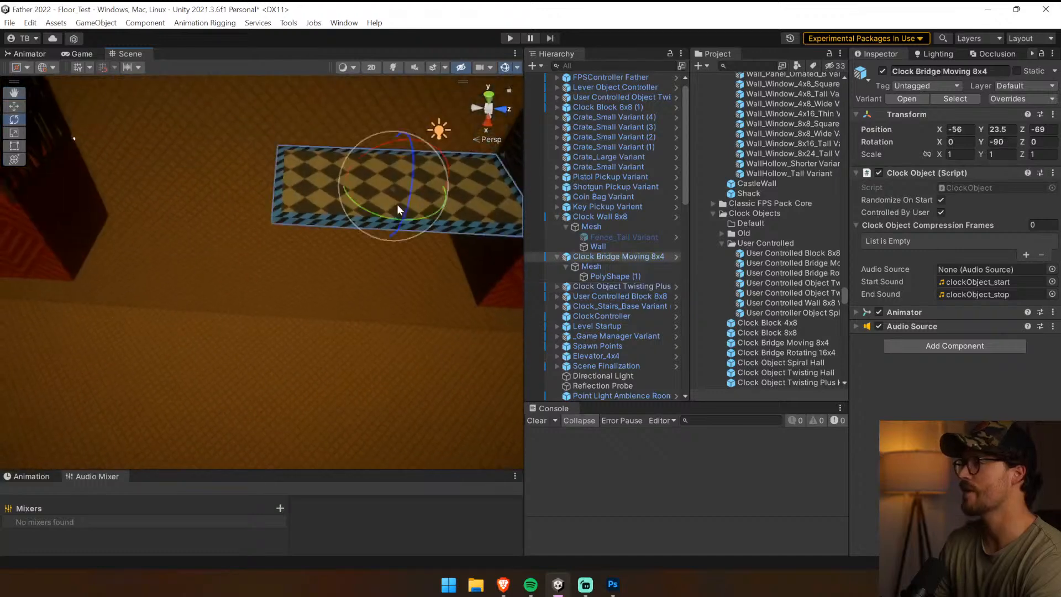
pyautogui.press('w')
pyautogui.moveTo(439, 229); pyautogui.dragTo(196, 237)
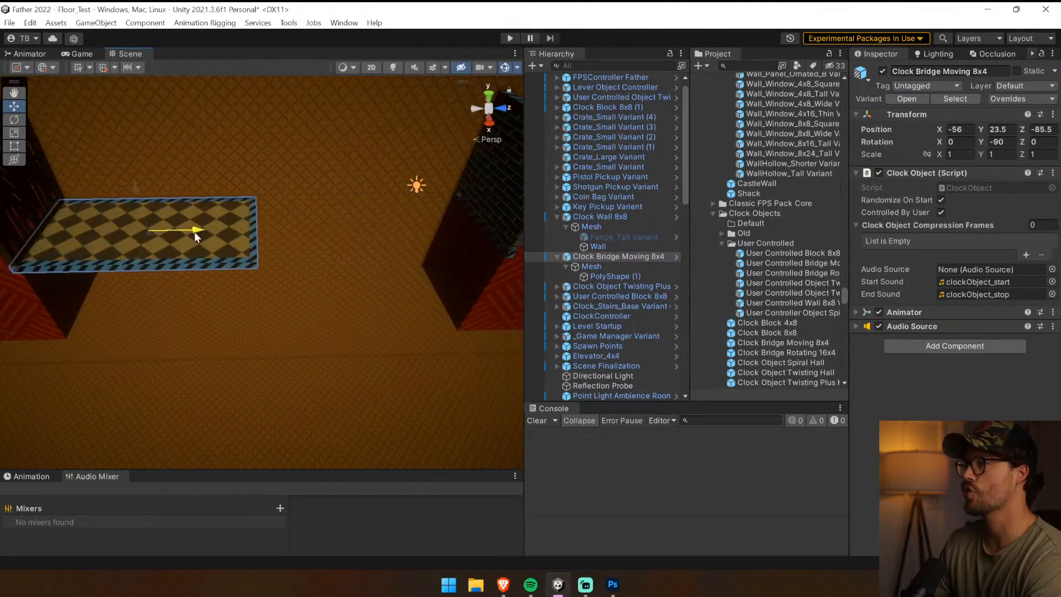
pyautogui.hotkey('ctrl', 'z')
pyautogui.hotkey('ctrl', 'z')
# Open the Replace With Prefab tool for the yellow-striped Clock Block 8x8 (1) and locate its source prefab in the project
pyautogui.moveTo(336, 286); pyautogui.dragTo(283, 247, button='right')
pyautogui.click(284, 247)
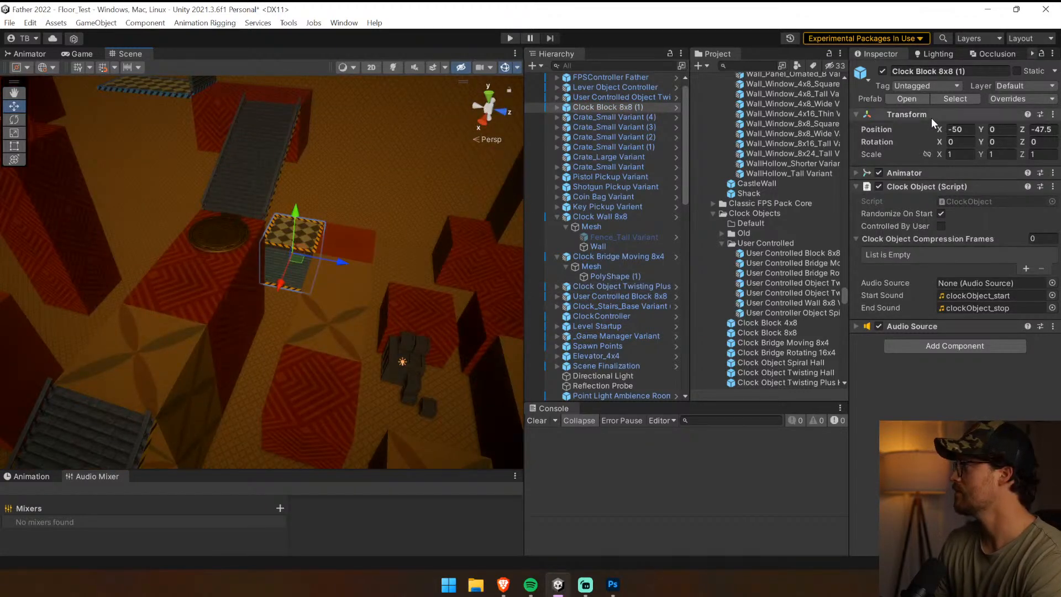
pyautogui.moveTo(334, 197); pyautogui.dragTo(270, 281, button='right')
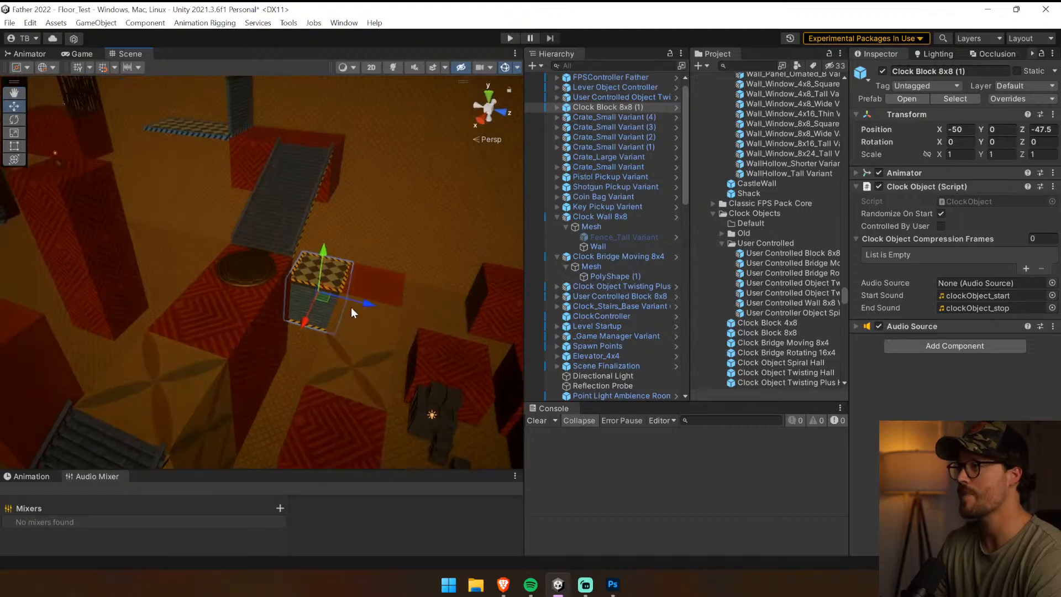
pyautogui.click(297, 26)
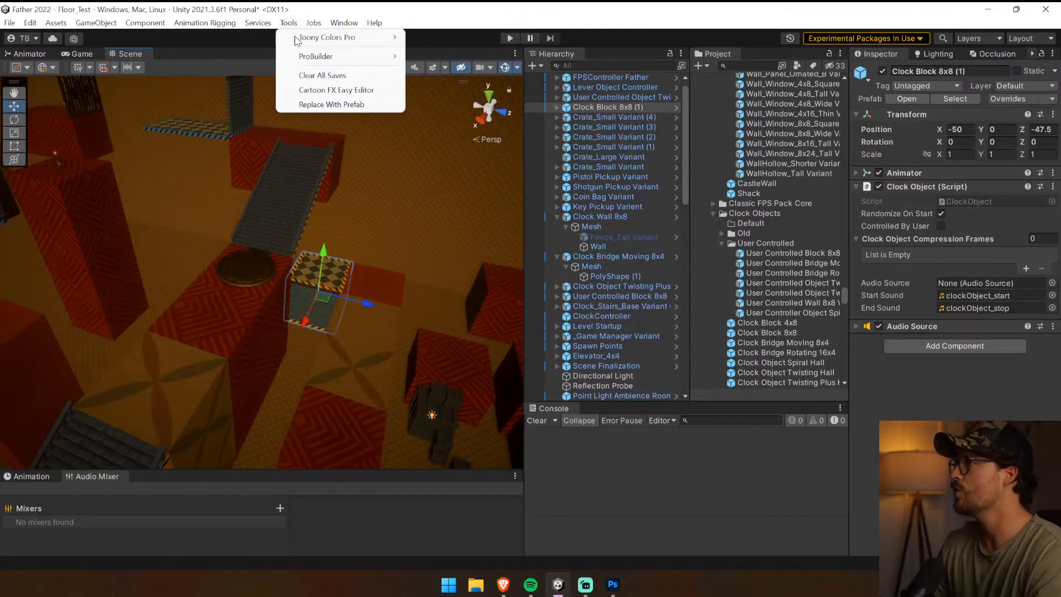
pyautogui.click(331, 105)
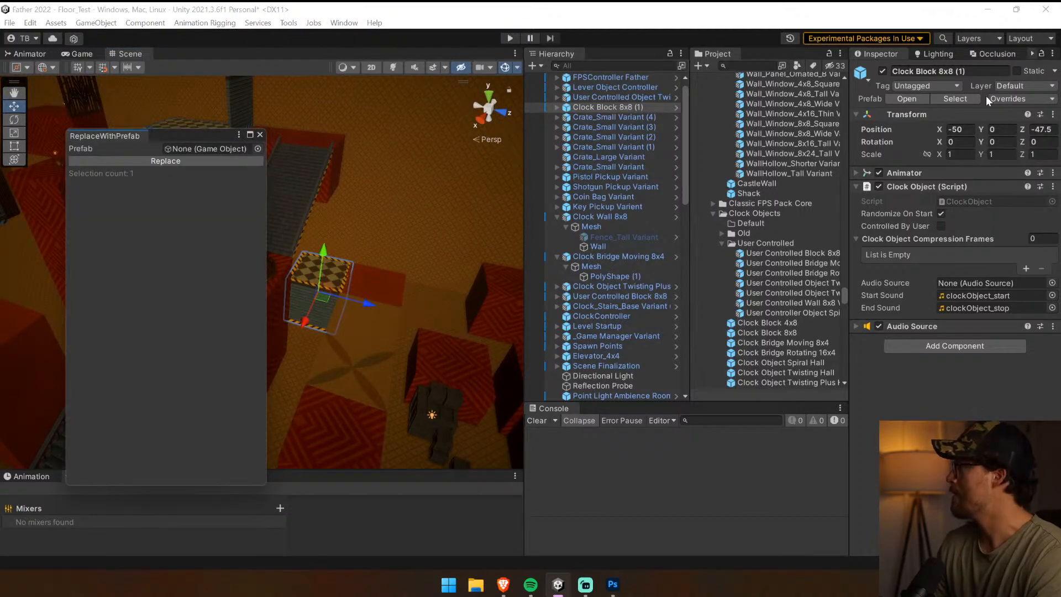
pyautogui.click(959, 98)
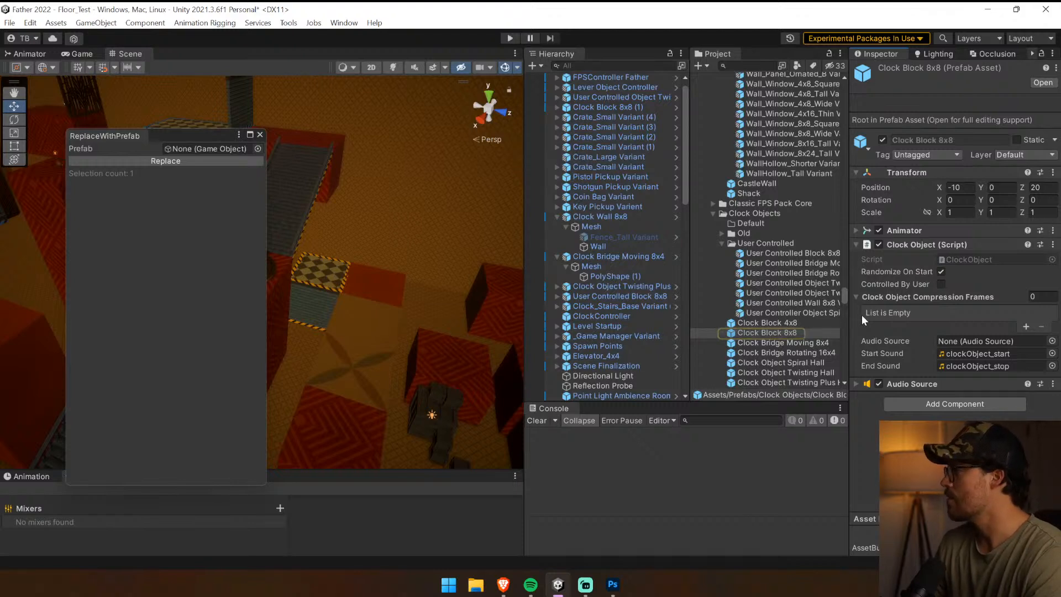
# Replace the yellow-striped Clock Block 8x8 (1) in the scene with the User Controlled Block 8x8 Variant prefab
pyautogui.moveTo(850, 315); pyautogui.dragTo(901, 312)
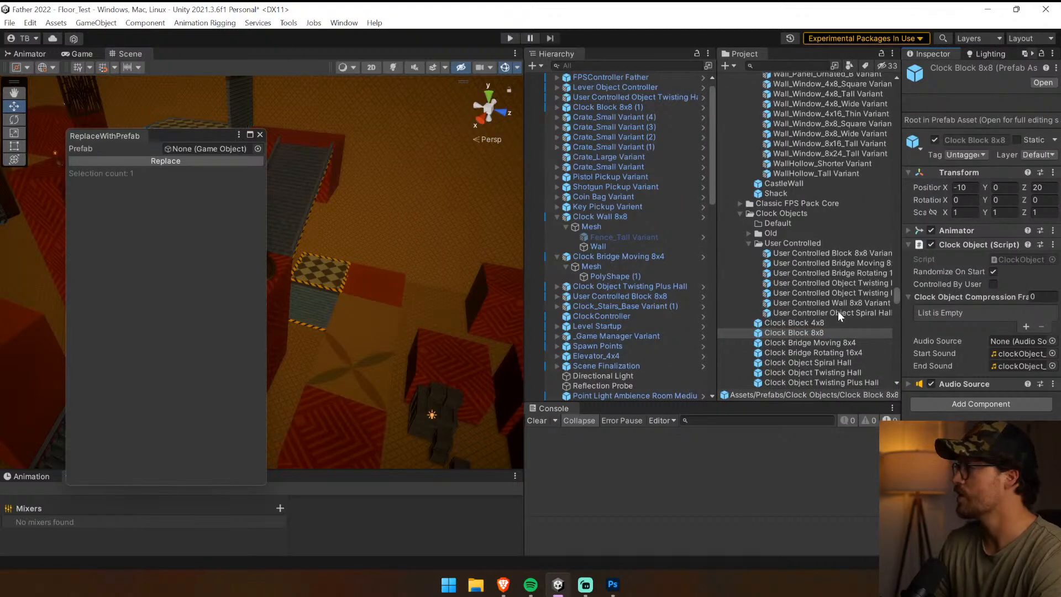
pyautogui.moveTo(823, 254); pyautogui.dragTo(201, 154)
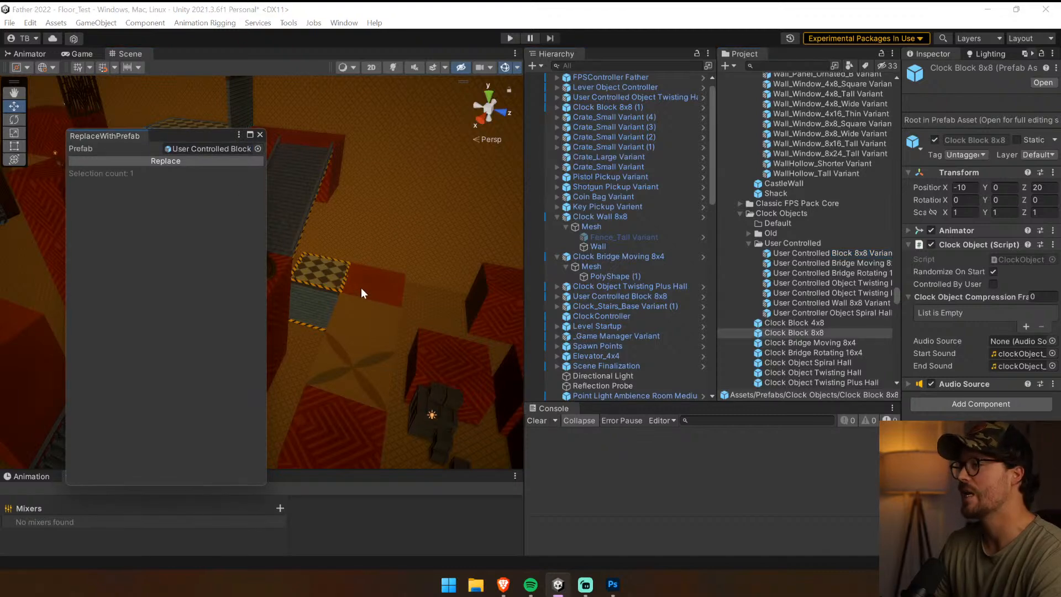
pyautogui.click(312, 281)
pyautogui.click(260, 161)
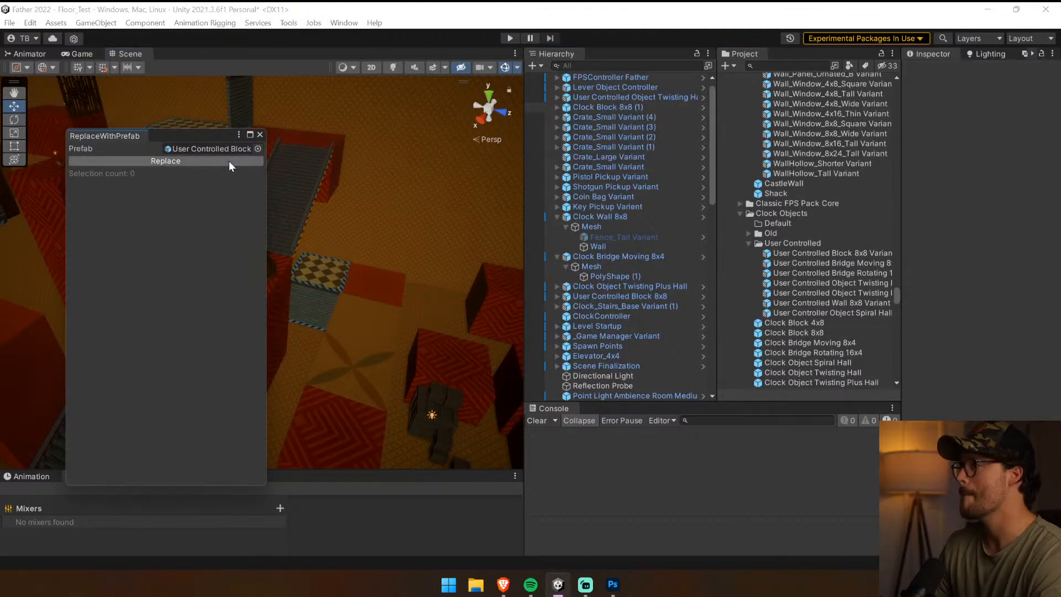
pyautogui.click(259, 134)
# Select the yellow-striped staircase Clock_Stairs_Base Variant (2) and expand it to show its Mesh children
pyautogui.keyDown('alt'); pyautogui.moveTo(348, 306); pyautogui.dragTo(347, 284); pyautogui.keyUp('alt')
pyautogui.press('w')
pyautogui.moveTo(347, 284); pyautogui.dragTo(354, 307, button='right')
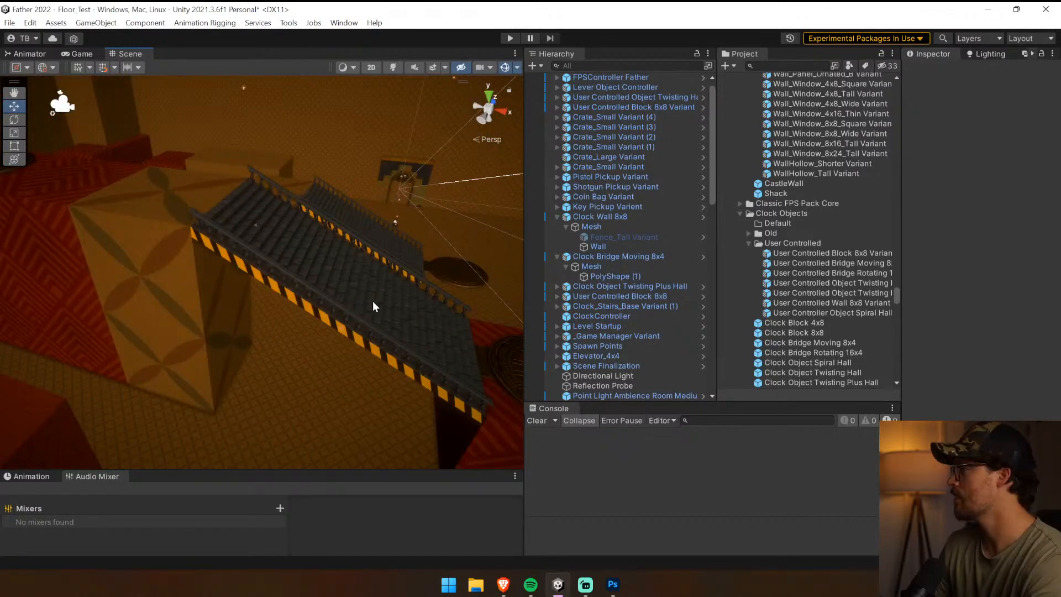
pyautogui.click(374, 307)
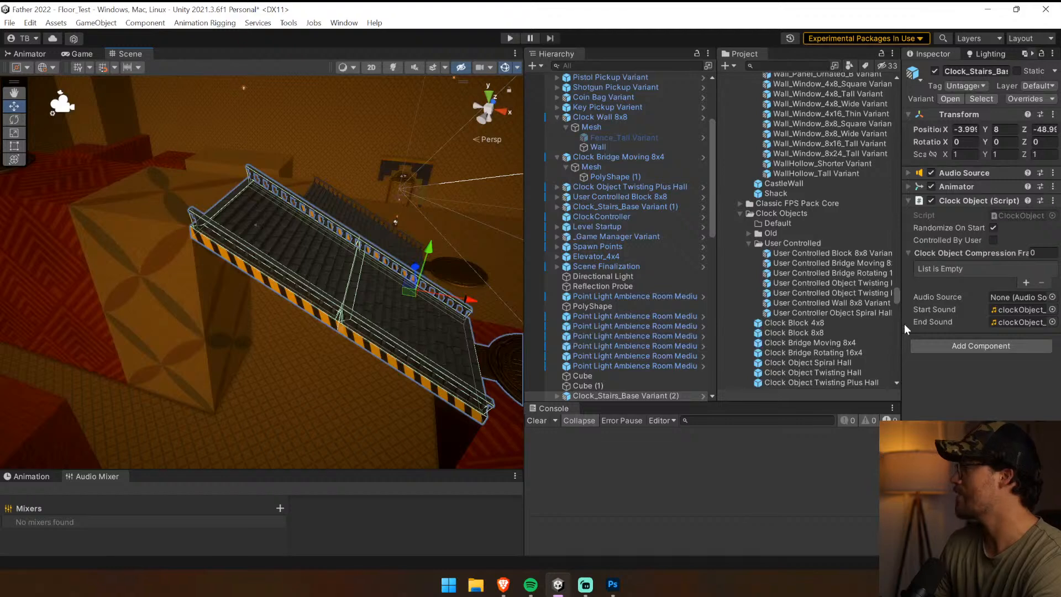
pyautogui.scroll(-3, 552, 309)
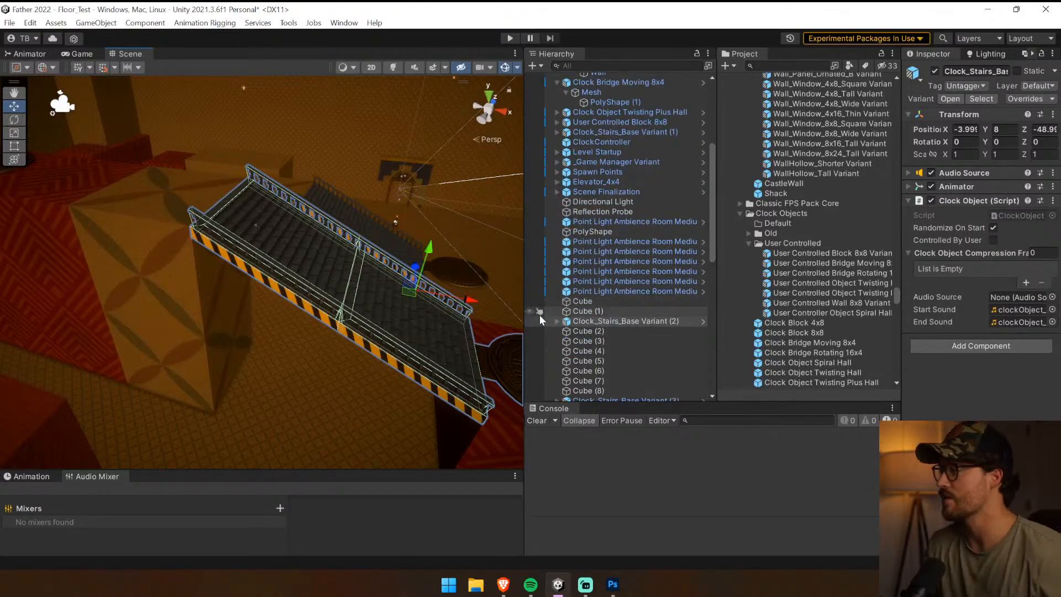
pyautogui.click(556, 320)
pyautogui.click(565, 341)
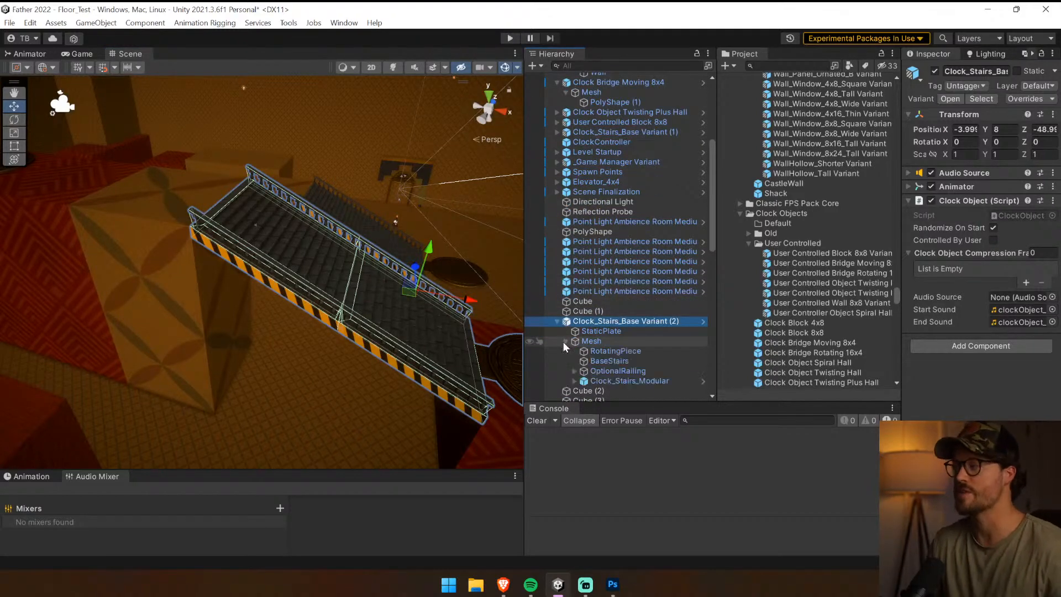
# Replace the yellow stripe material on the staircase's BaseStairs mesh with Mat_StripesBlue
pyautogui.click(685, 360)
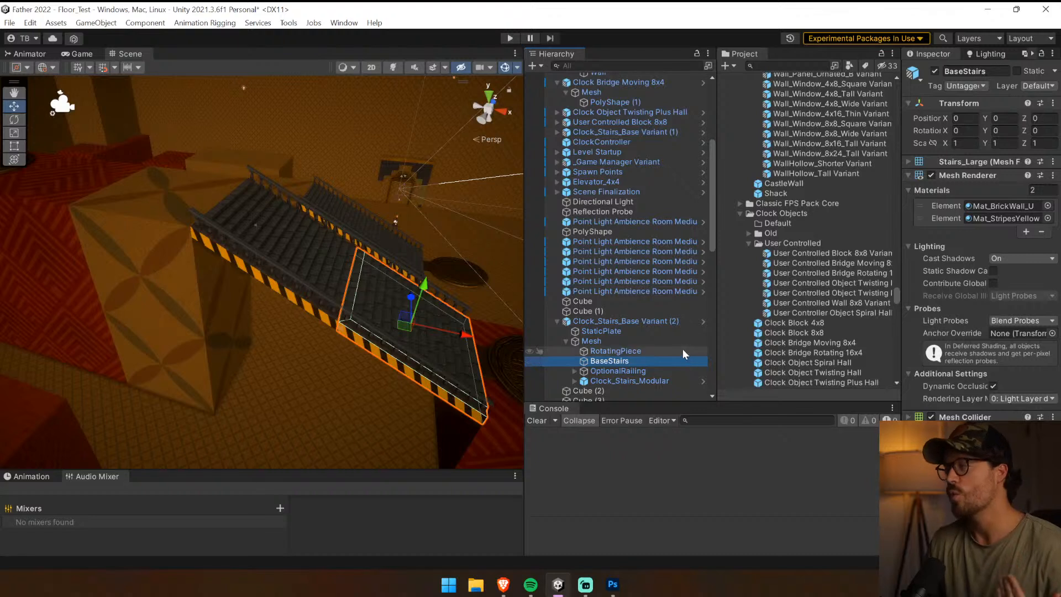
pyautogui.click(600, 352)
pyautogui.click(604, 360)
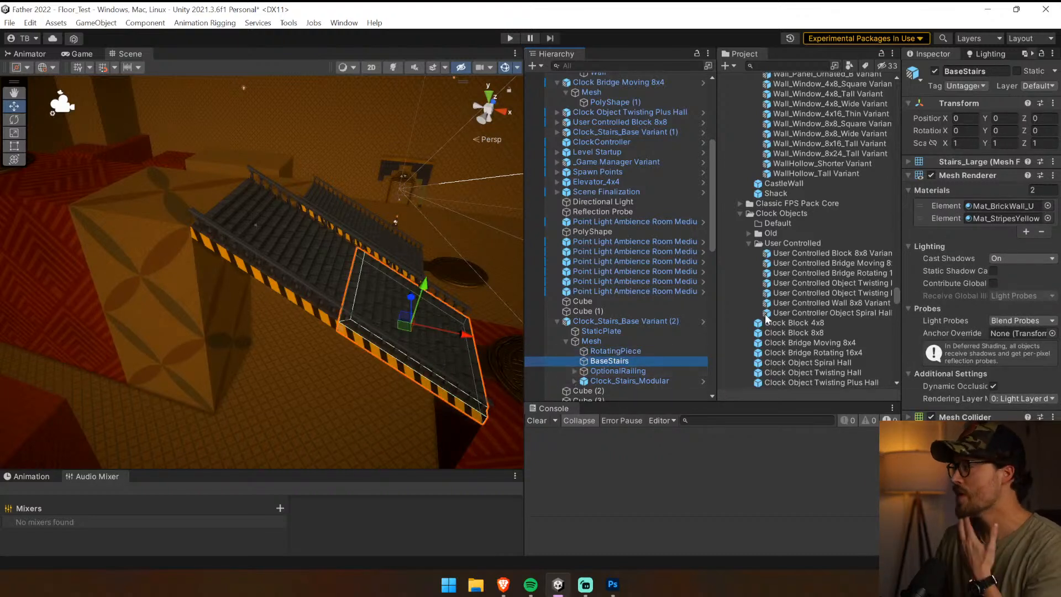
pyautogui.moveTo(902, 256); pyautogui.dragTo(898, 256)
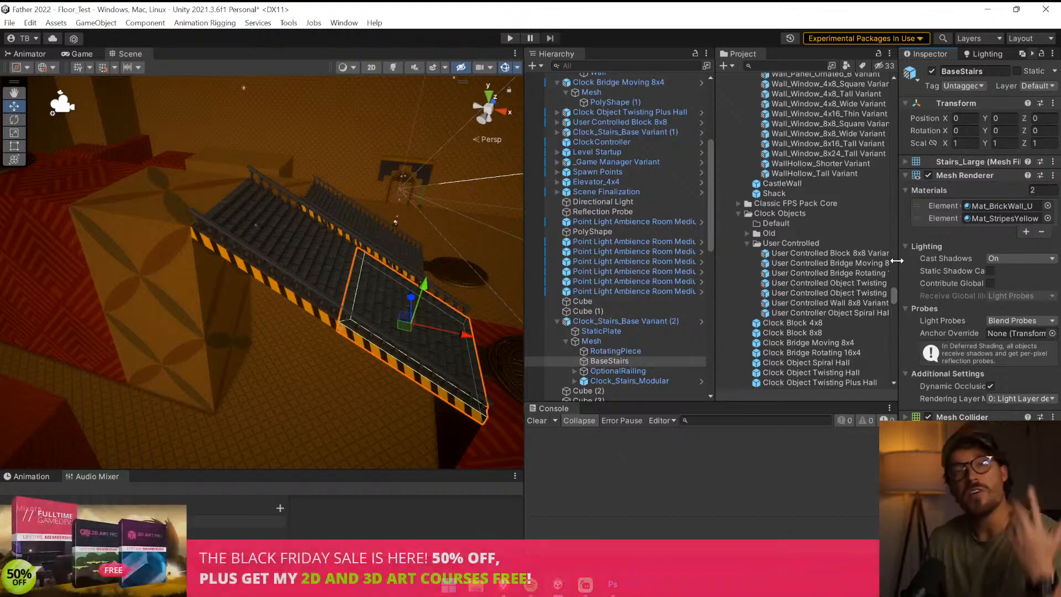
pyautogui.click(994, 218)
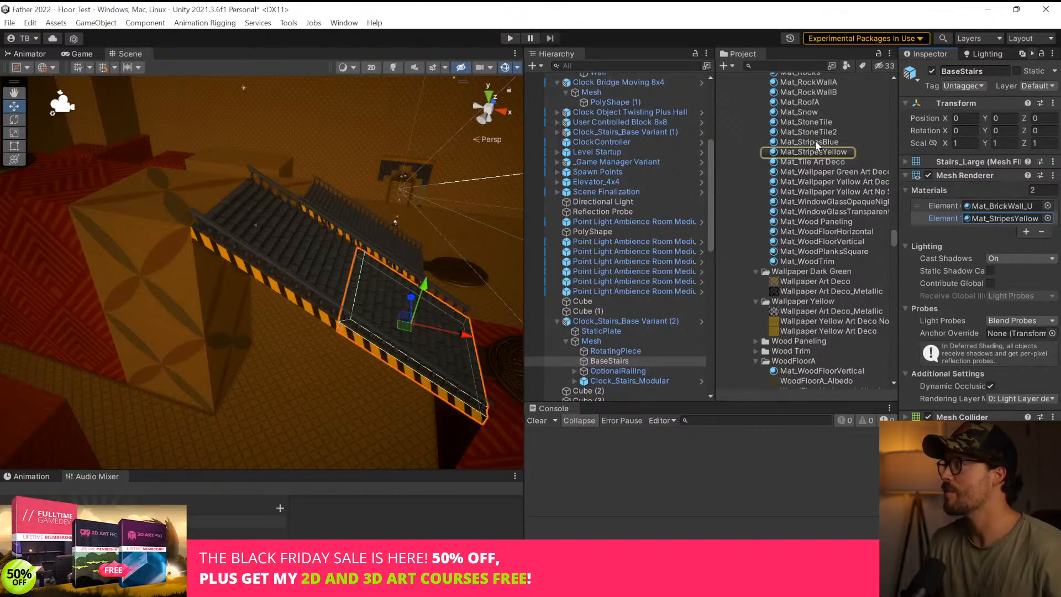
pyautogui.moveTo(814, 141); pyautogui.dragTo(993, 220)
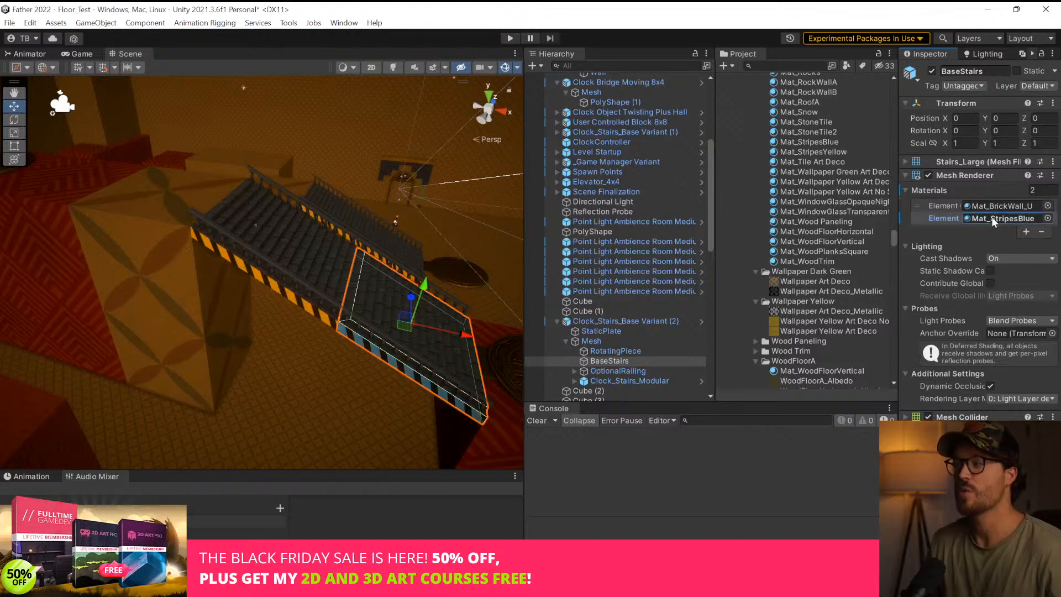
# Replace the yellow stripe material in Element 1 of the staircase's Clock_Large_Stairs_Modular mesh with Mat_StripesBlue
pyautogui.click(269, 286)
pyautogui.click(273, 284)
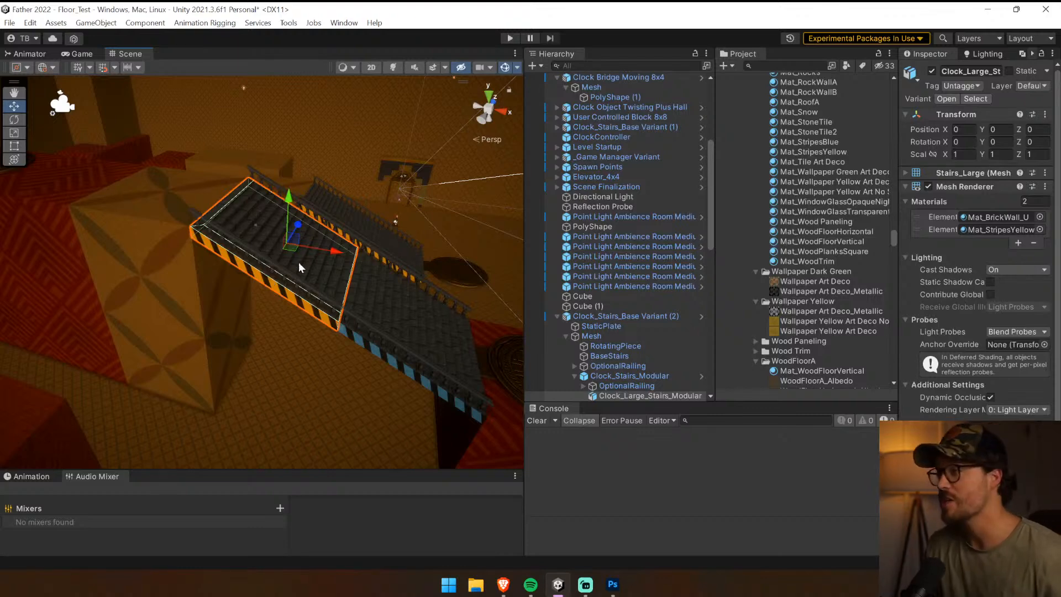
pyautogui.scroll(-5, 605, 267)
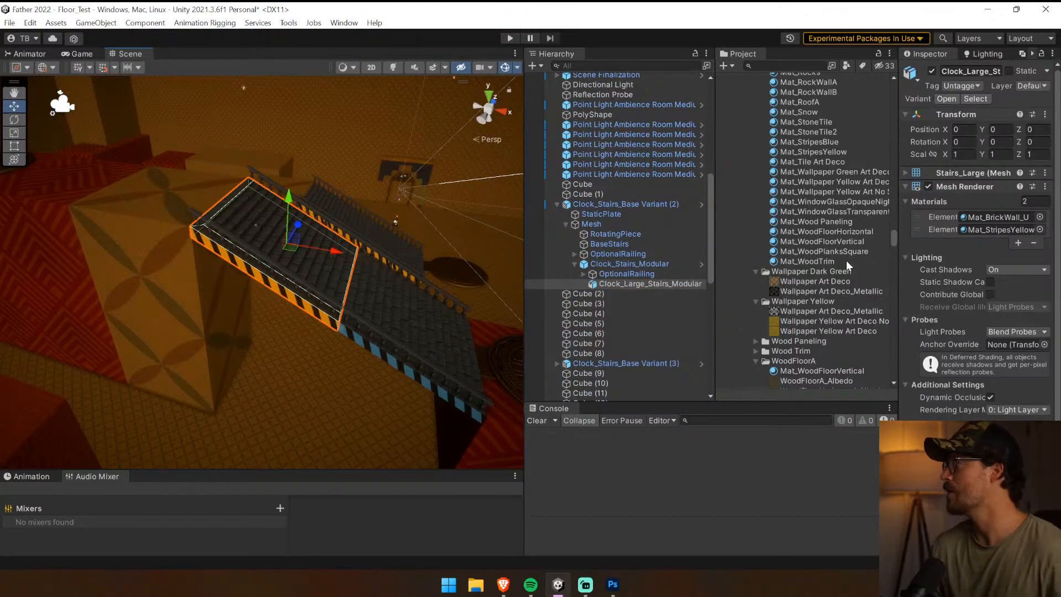
pyautogui.moveTo(899, 248); pyautogui.dragTo(867, 251)
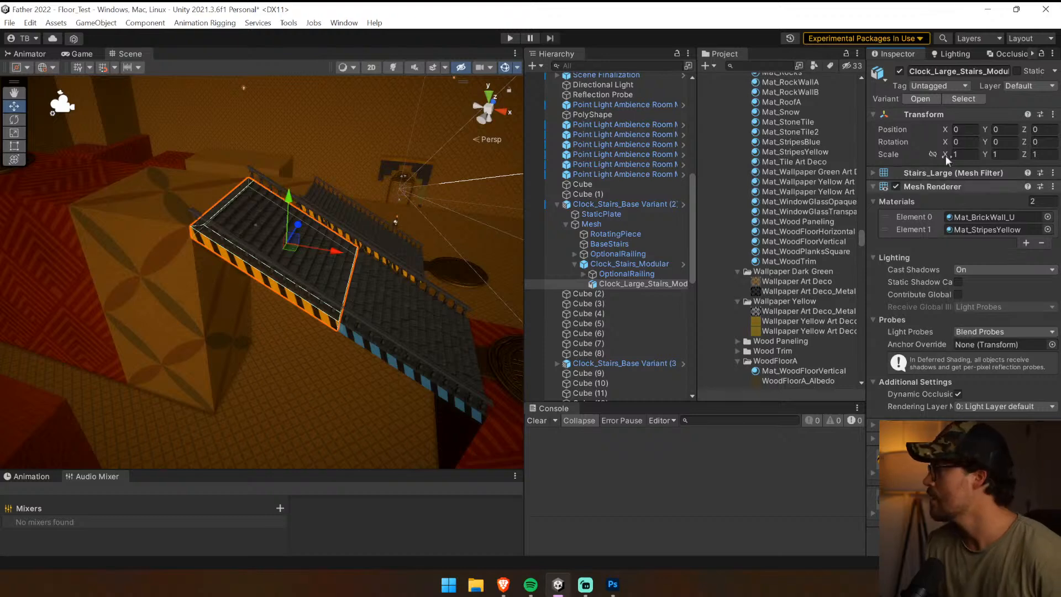
pyautogui.click(990, 229)
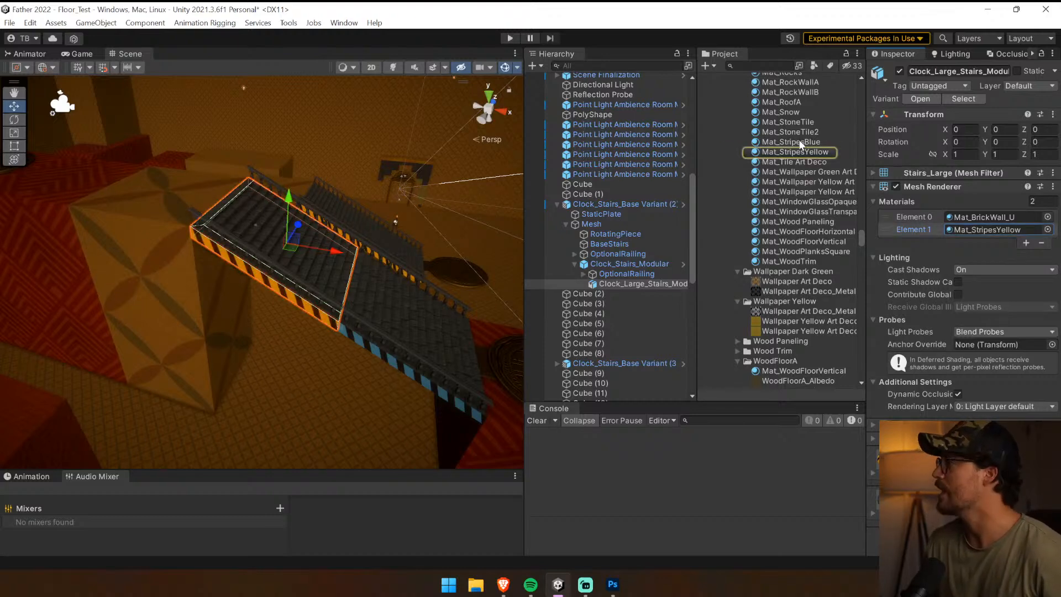
pyautogui.moveTo(797, 141); pyautogui.dragTo(962, 230)
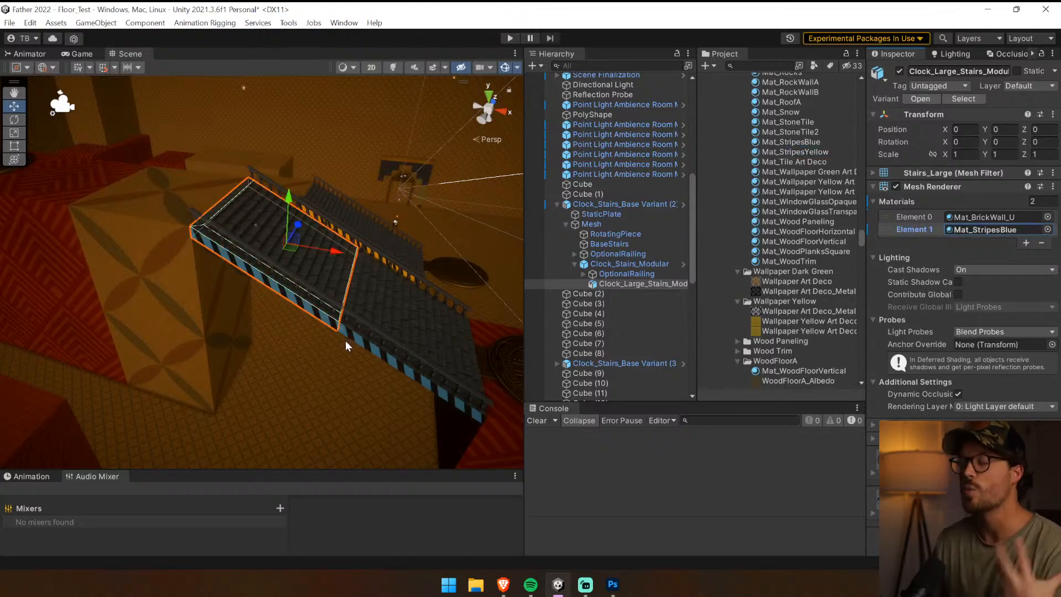
pyautogui.click(623, 204)
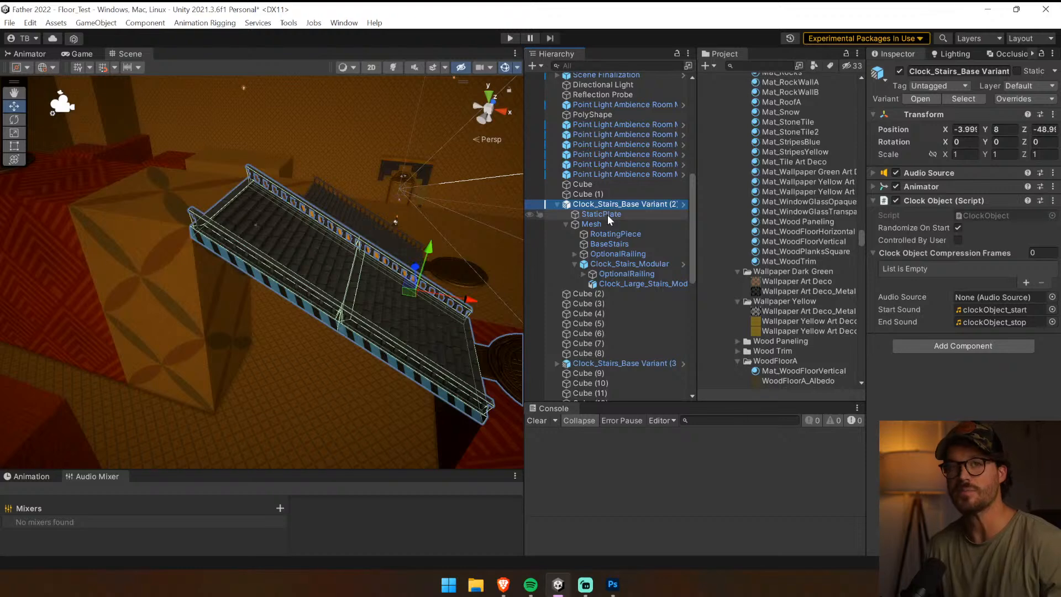
pyautogui.click(967, 99)
pyautogui.click(635, 205)
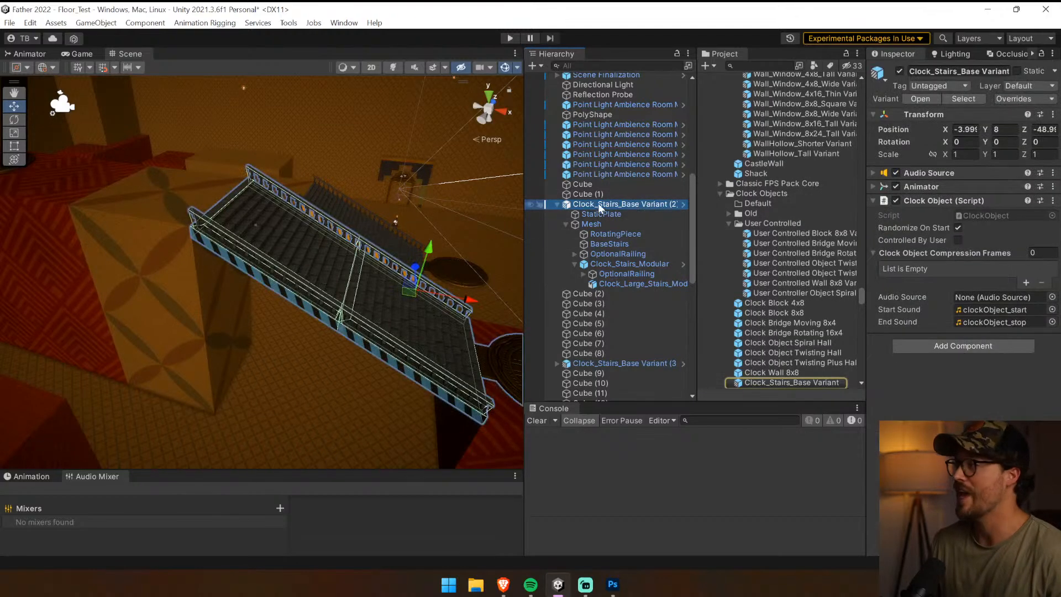
pyautogui.moveTo(817, 301); pyautogui.dragTo(817, 302)
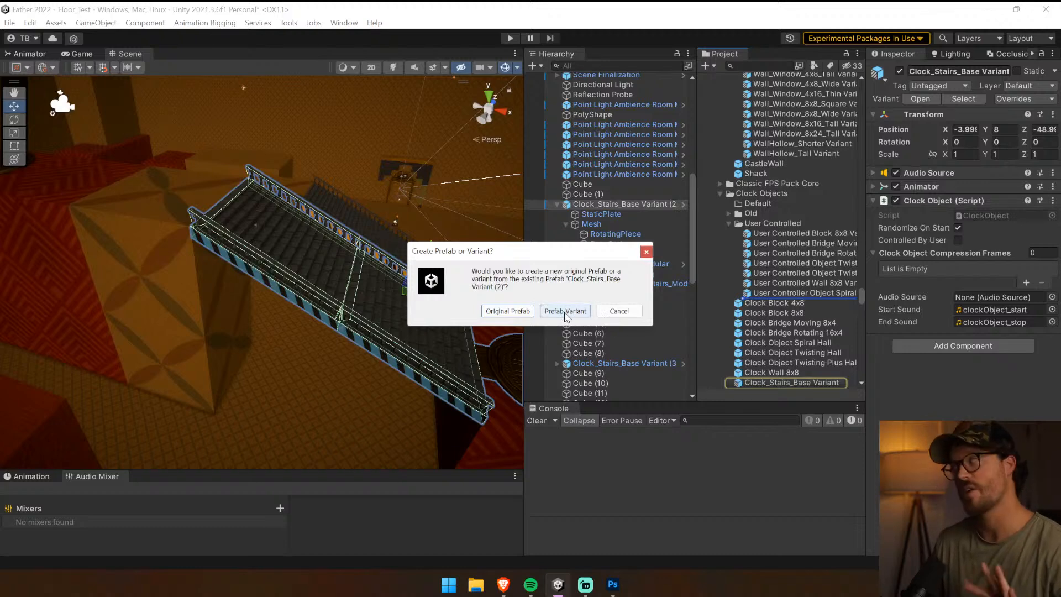
pyautogui.click(619, 311)
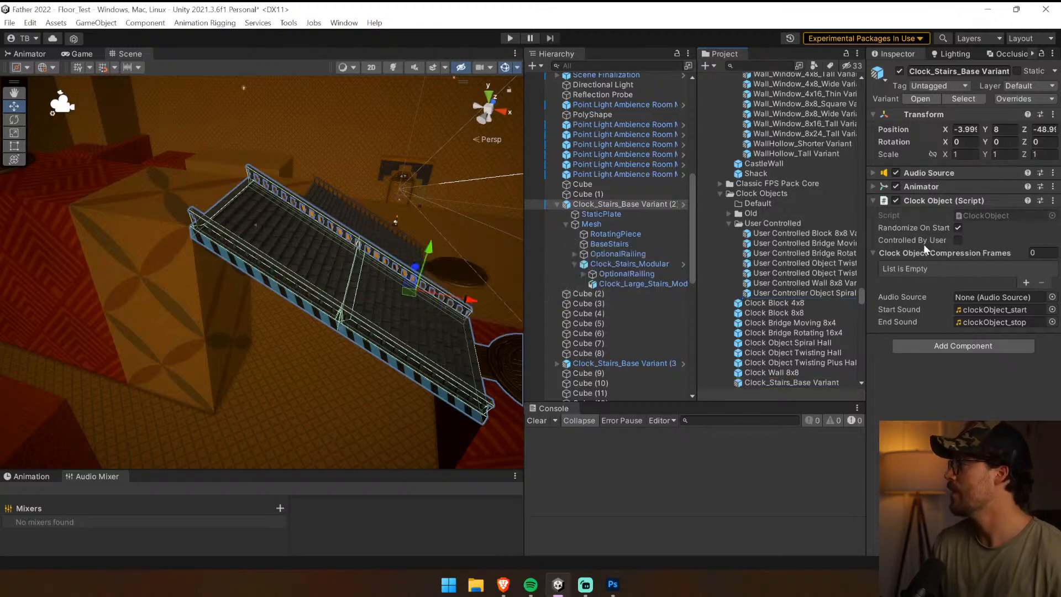
# Enable Controlled By User on Clock_Stairs_Base Variant (2) and save it in the User Controlled folder as a prefab variant named User Controlled Stairs_Base
pyautogui.moveTo(777, 319); pyautogui.dragTo(784, 303)
pyautogui.click(503, 311)
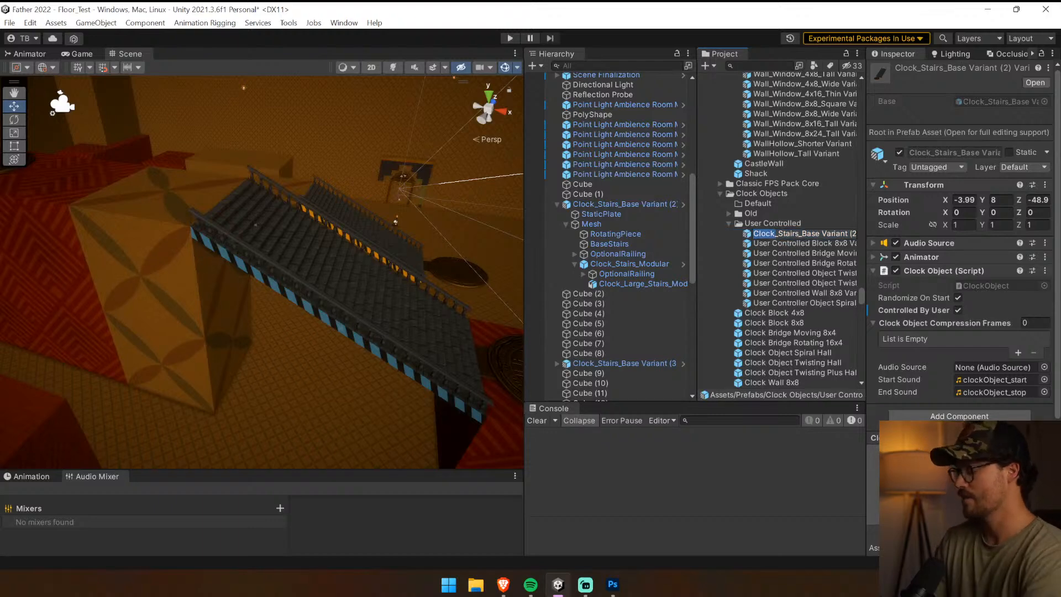
pyautogui.write('trolled Stairs_Base')
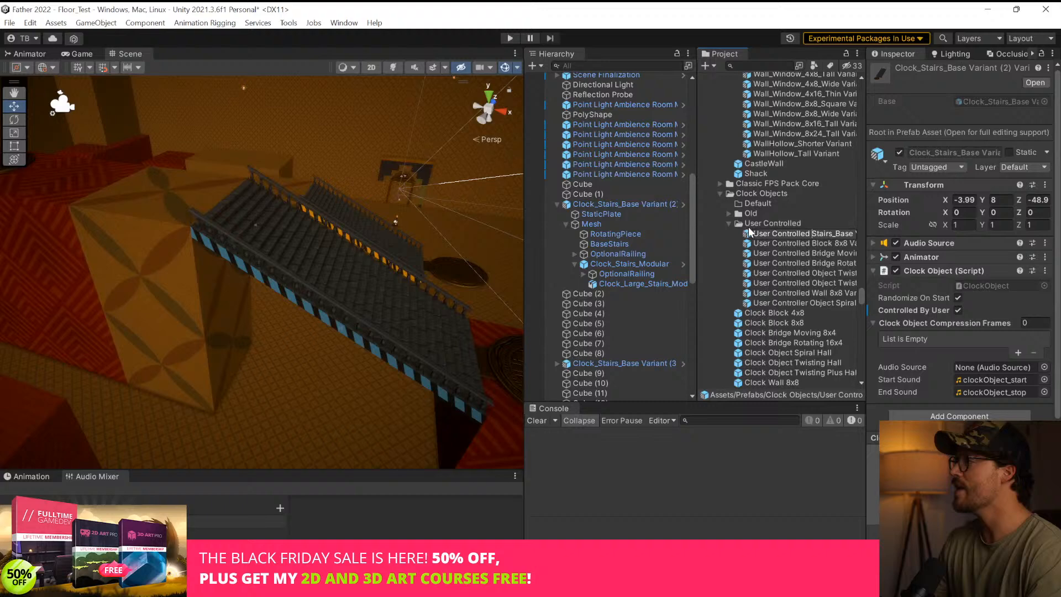
pyautogui.click(802, 243)
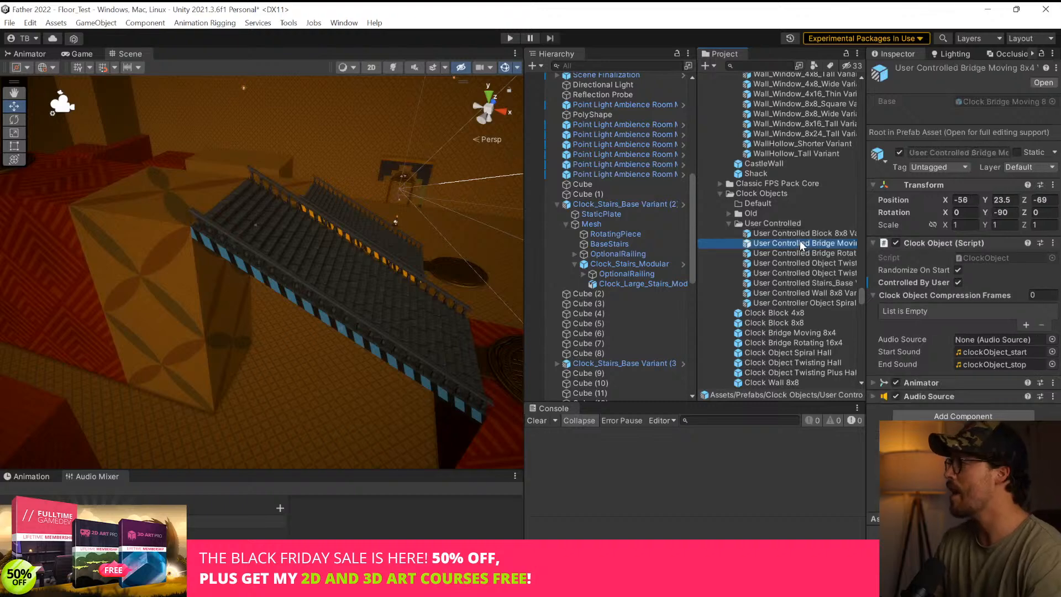
# Widen the Scene view and select the Lever Object Controller beside the large red block
pyautogui.moveTo(288, 255); pyautogui.dragTo(803, 174, button='right')
pyautogui.press('w')
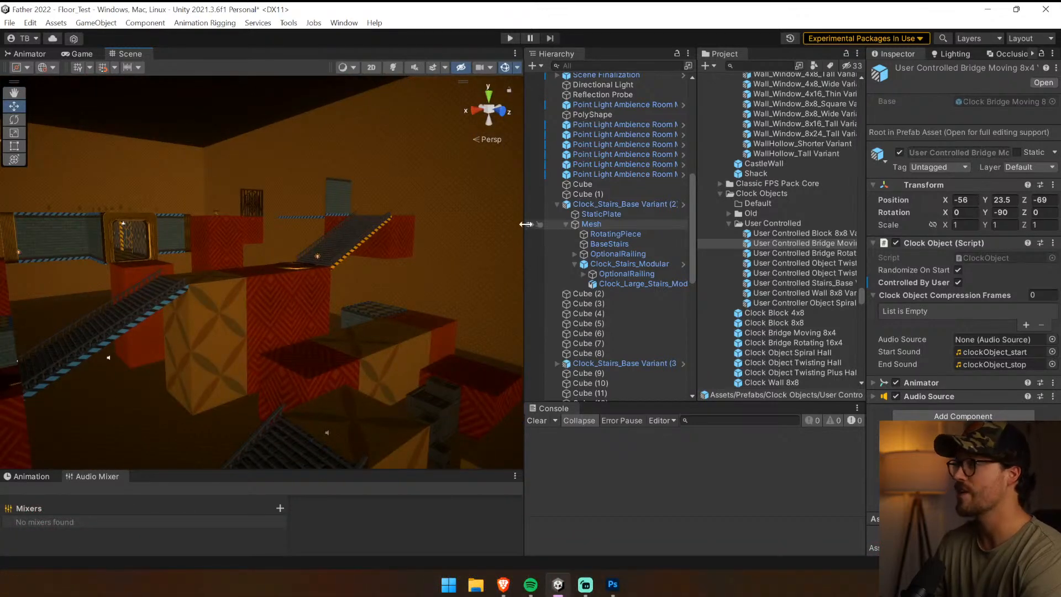
pyautogui.moveTo(526, 225); pyautogui.dragTo(743, 225)
pyautogui.moveTo(476, 255); pyautogui.dragTo(660, 293, button='right')
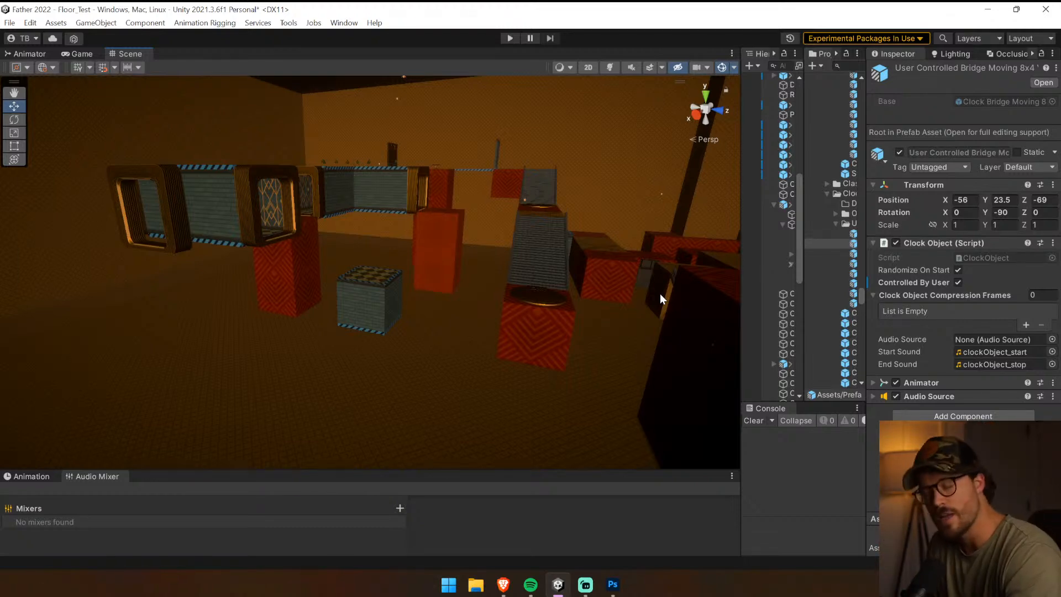
pyautogui.moveTo(660, 293); pyautogui.dragTo(679, 418, button='right')
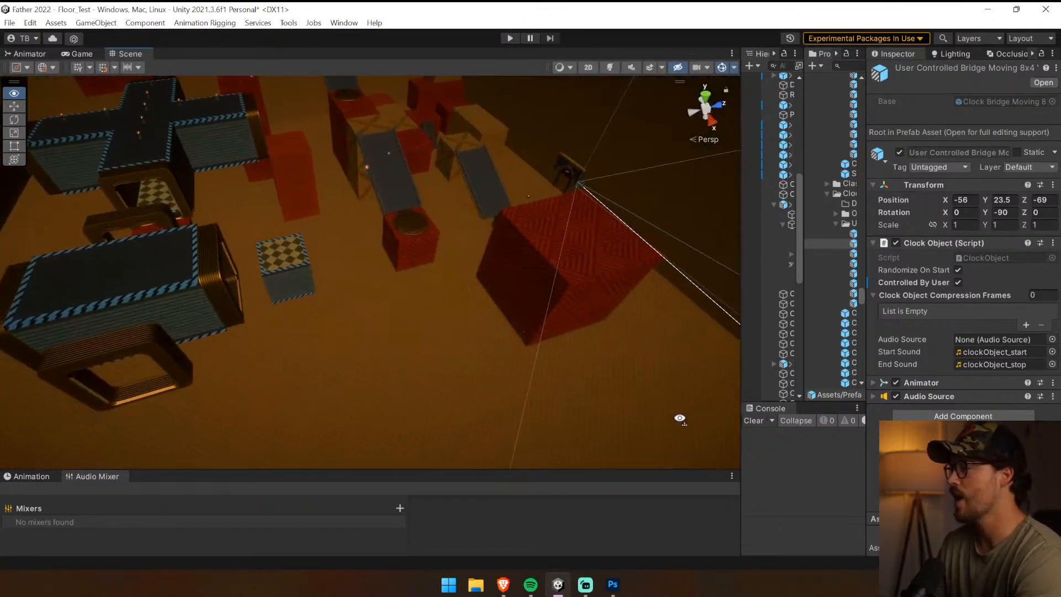
pyautogui.click(521, 335)
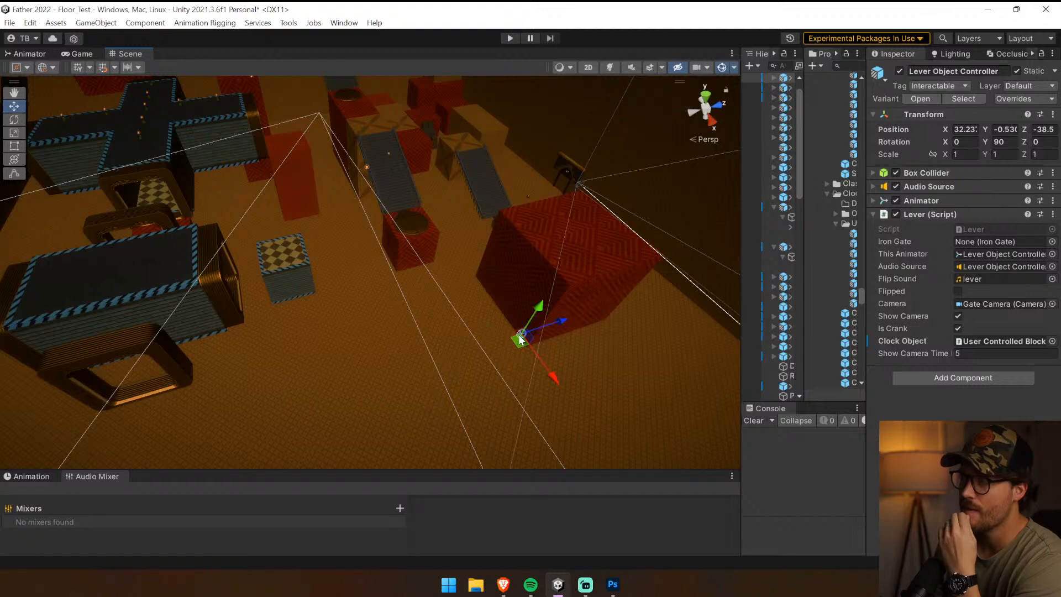
# Widen the Hierarchy and Project areas and inspect the child objects of the Lever Object Controller
pyautogui.moveTo(742, 224); pyautogui.dragTo(534, 234)
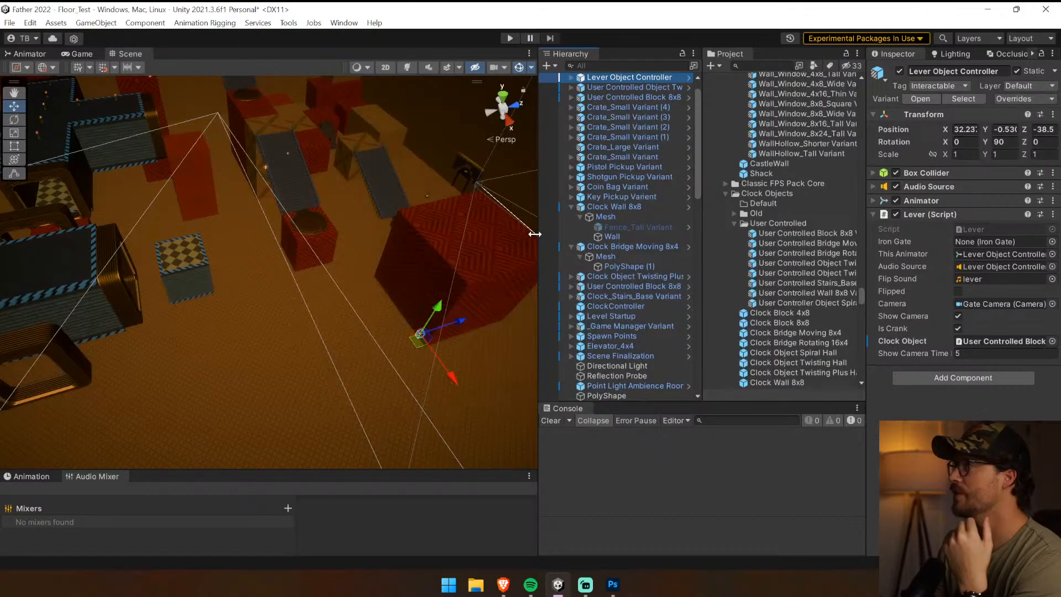
pyautogui.click(637, 87)
pyautogui.click(637, 77)
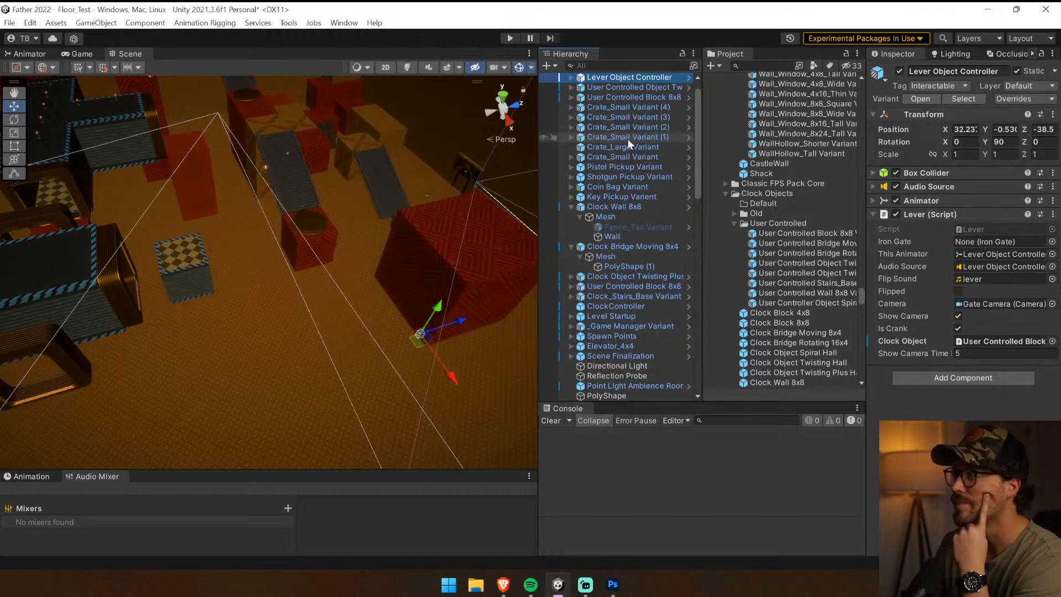
pyautogui.click(570, 78)
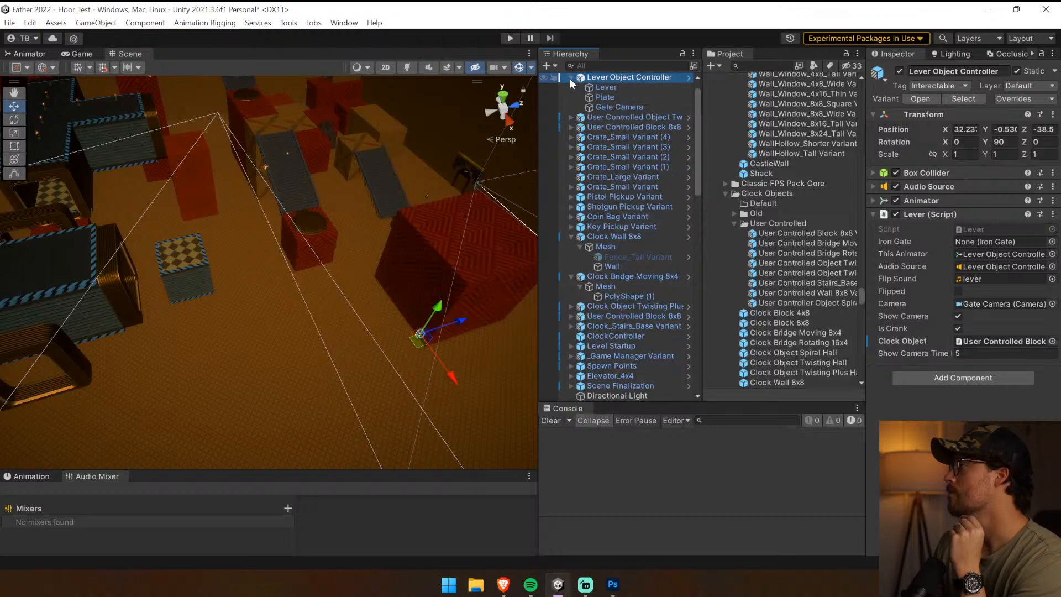
pyautogui.click(569, 78)
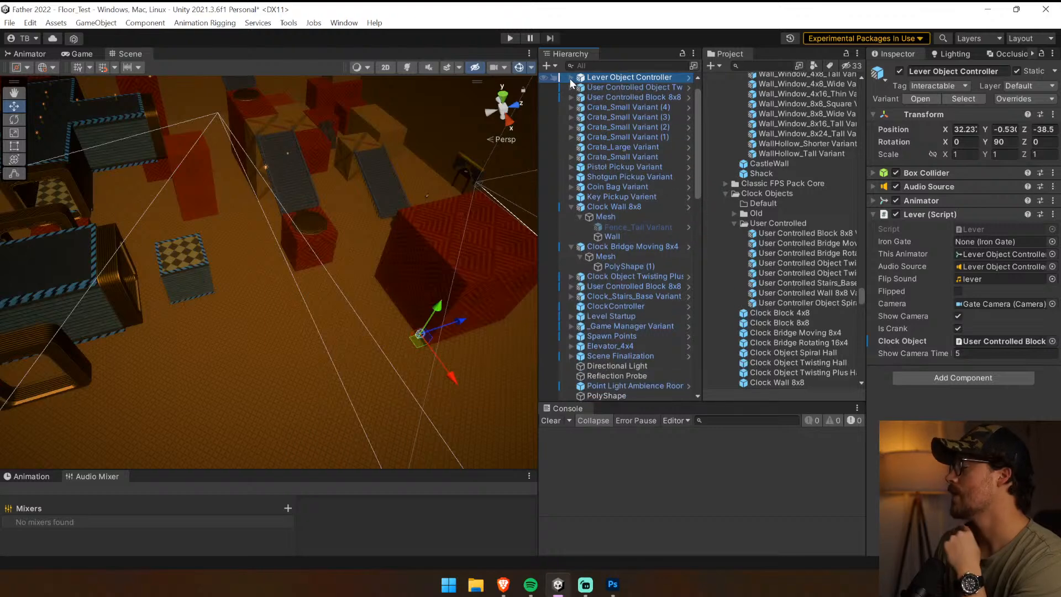
# Assign the user-controlled twisting hall as the Clock Object of the Lever Object Controller
pyautogui.click(102, 261)
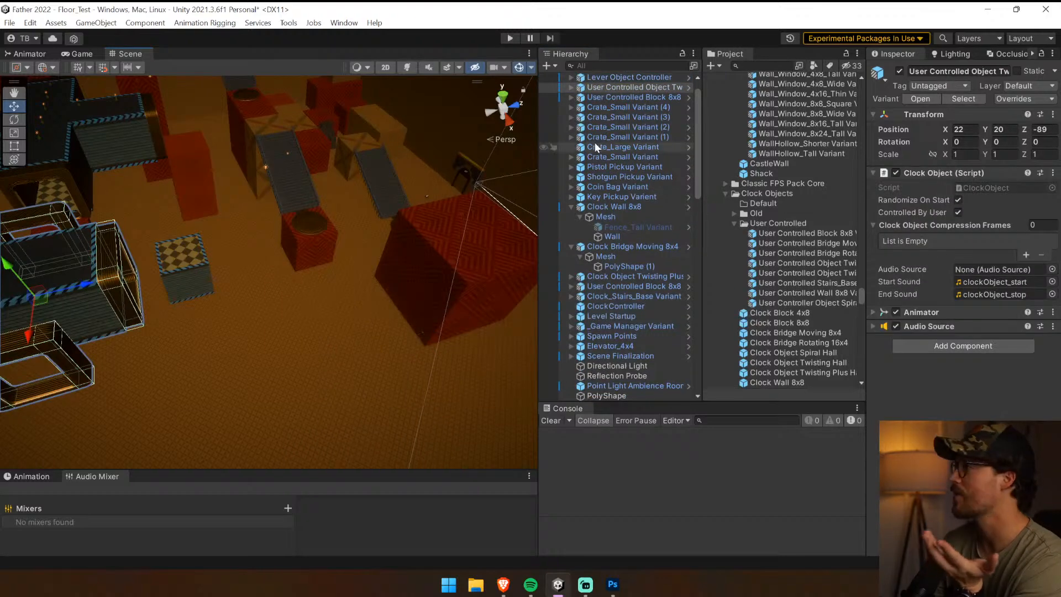
pyautogui.click(613, 76)
pyautogui.moveTo(621, 89); pyautogui.dragTo(1009, 342)
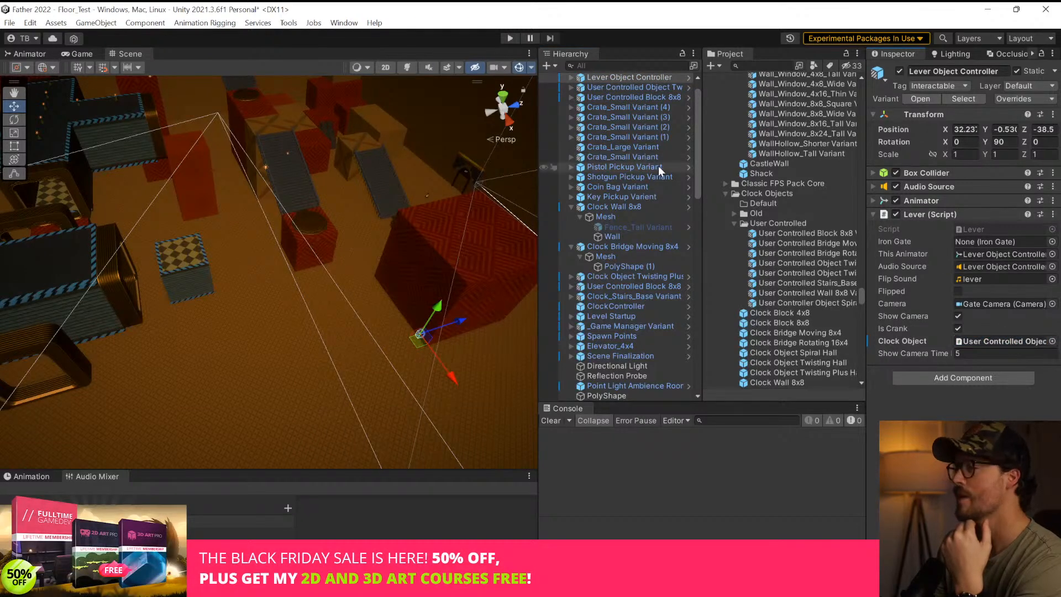
# Playtest the level by walking to the lever on the large red block and operating it to check the twisting hall and gate camera
pyautogui.hotkey('ctrl', 'p')
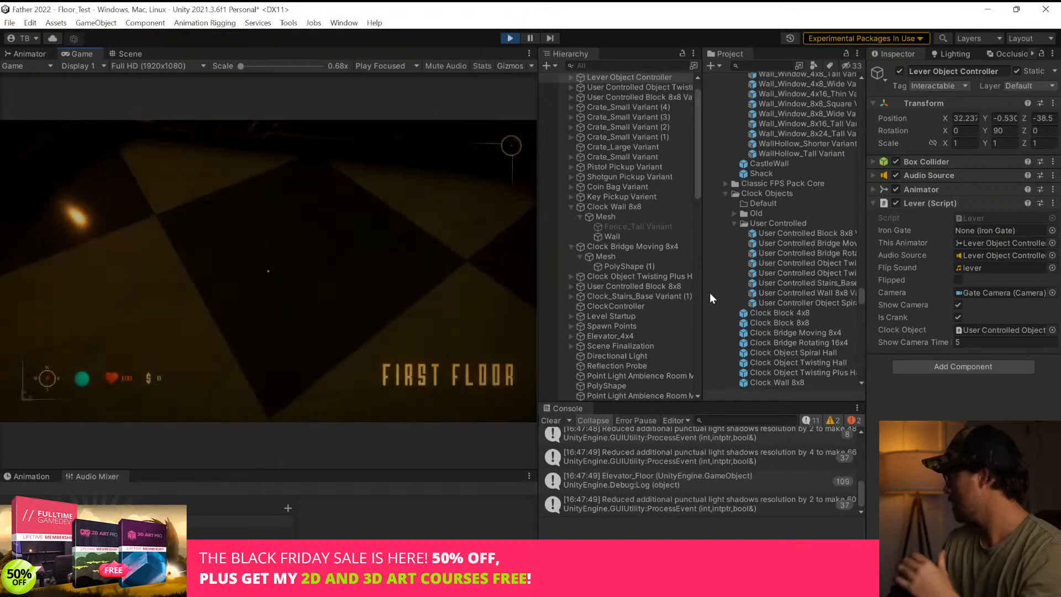
pyautogui.click(551, 420)
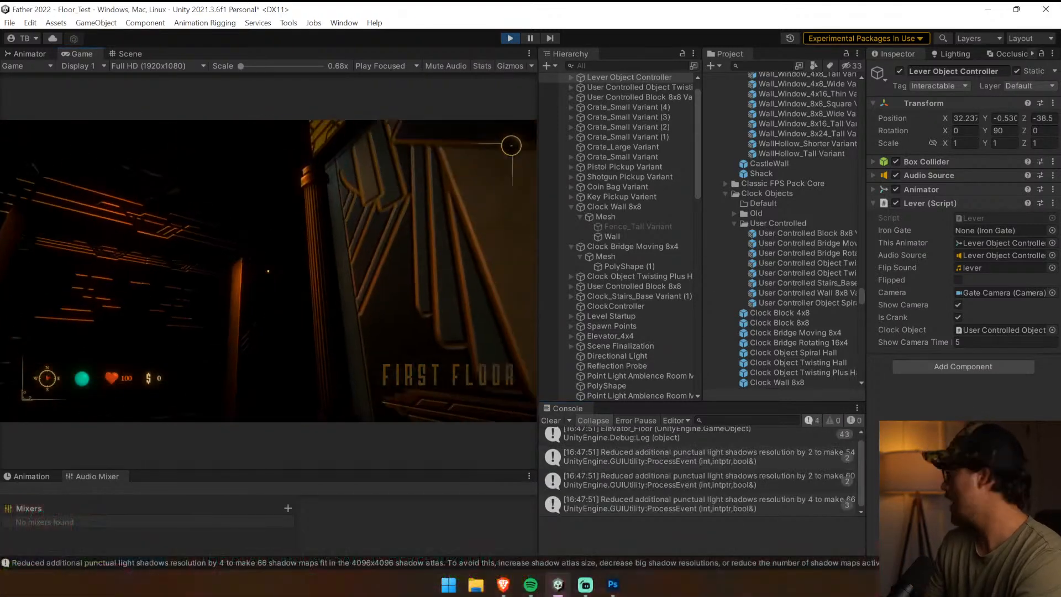
pyautogui.press('w')
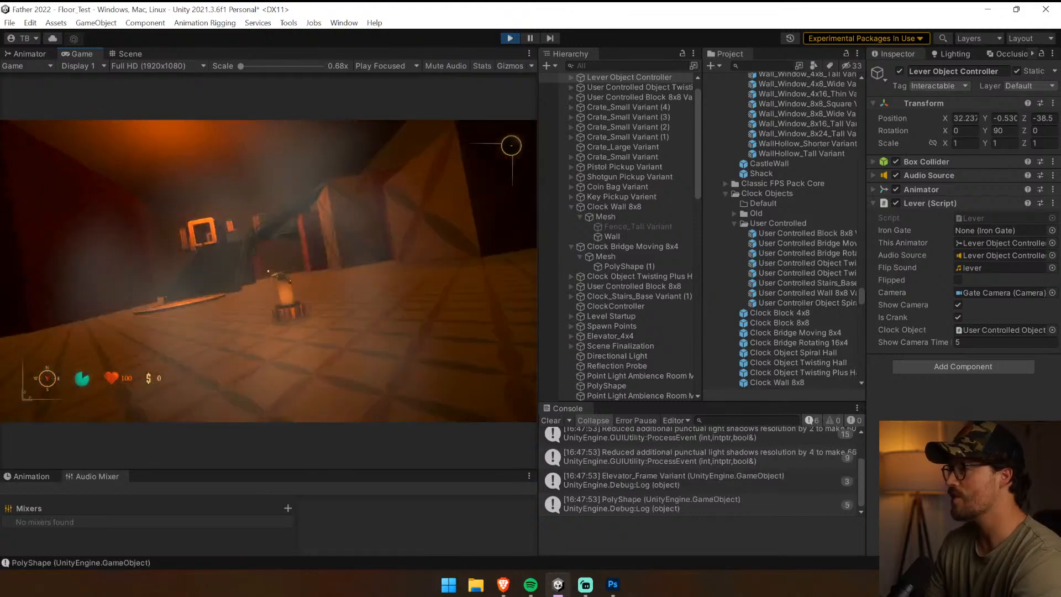
pyautogui.press('w')
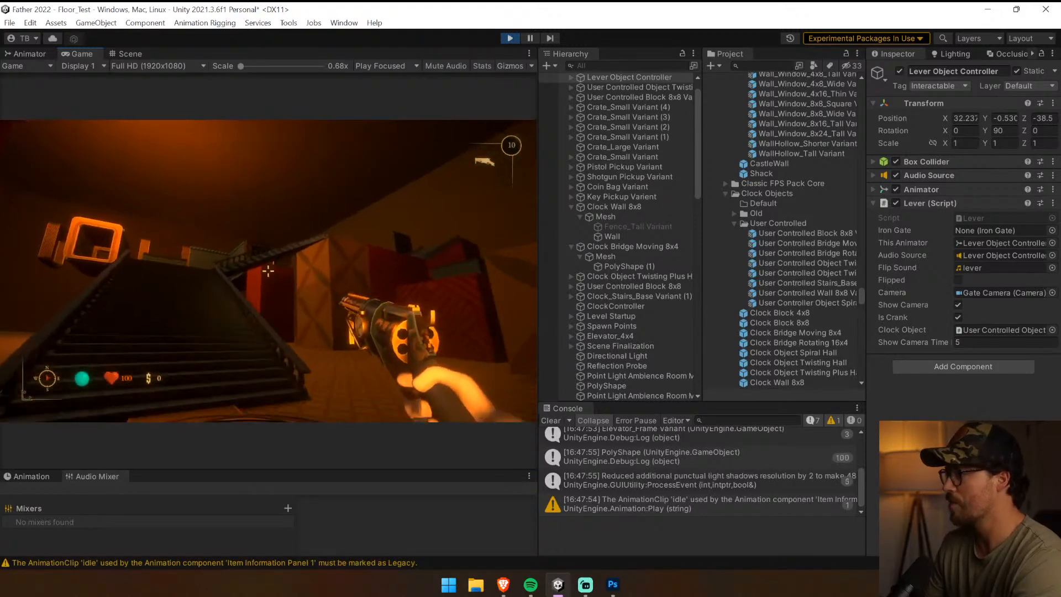
pyautogui.press('w')
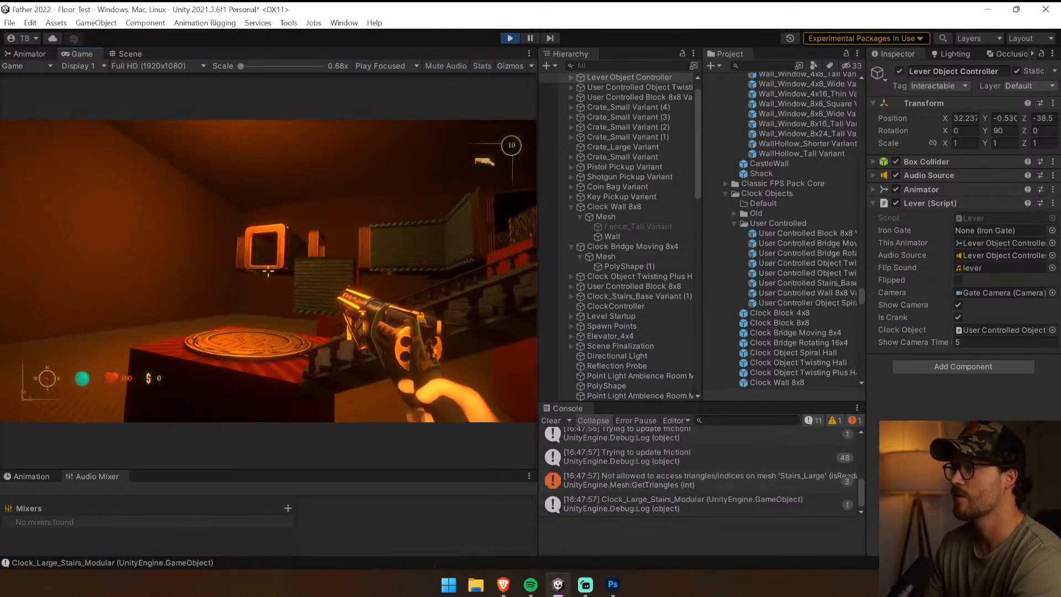
pyautogui.press('w')
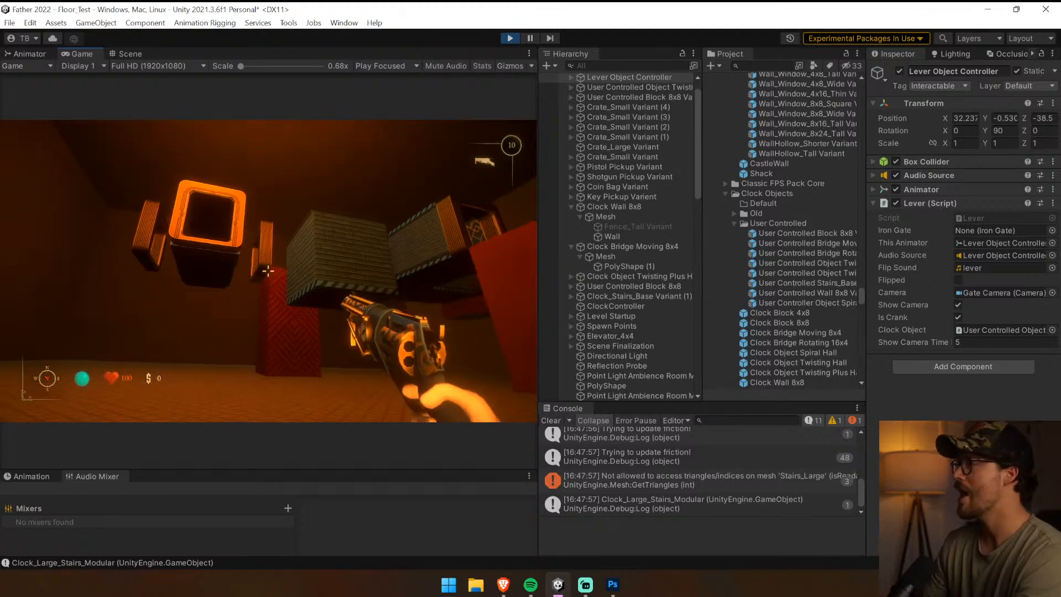
pyautogui.press('w')
pyautogui.press('w')
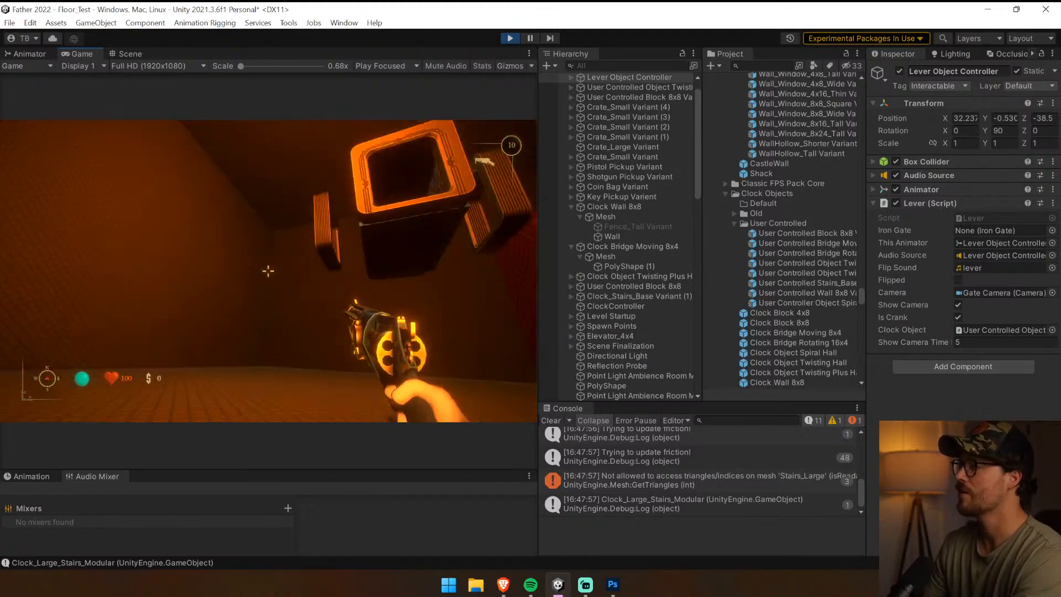
pyautogui.press('w')
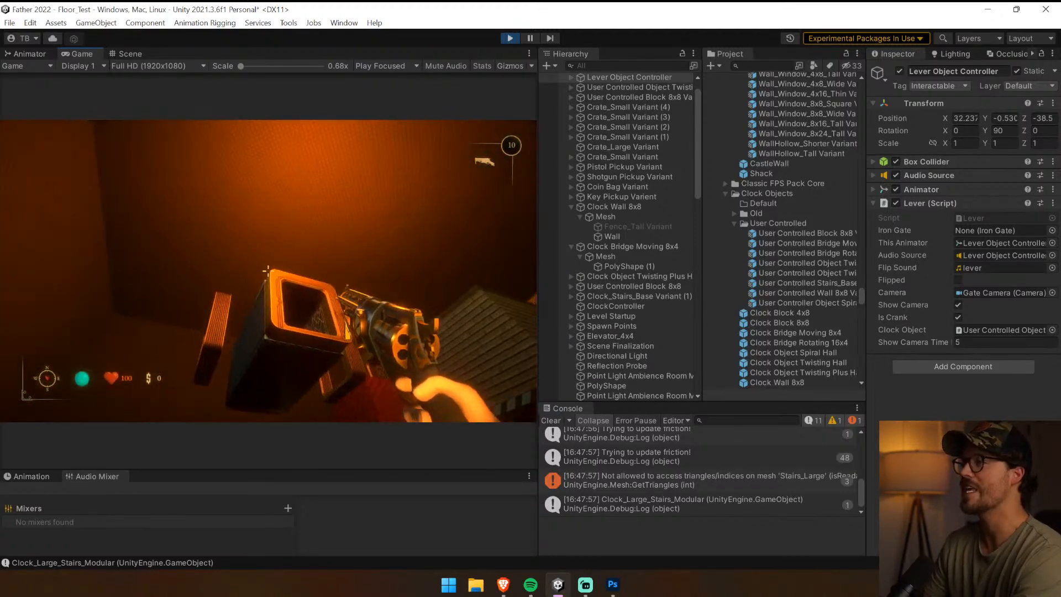
pyautogui.press('w')
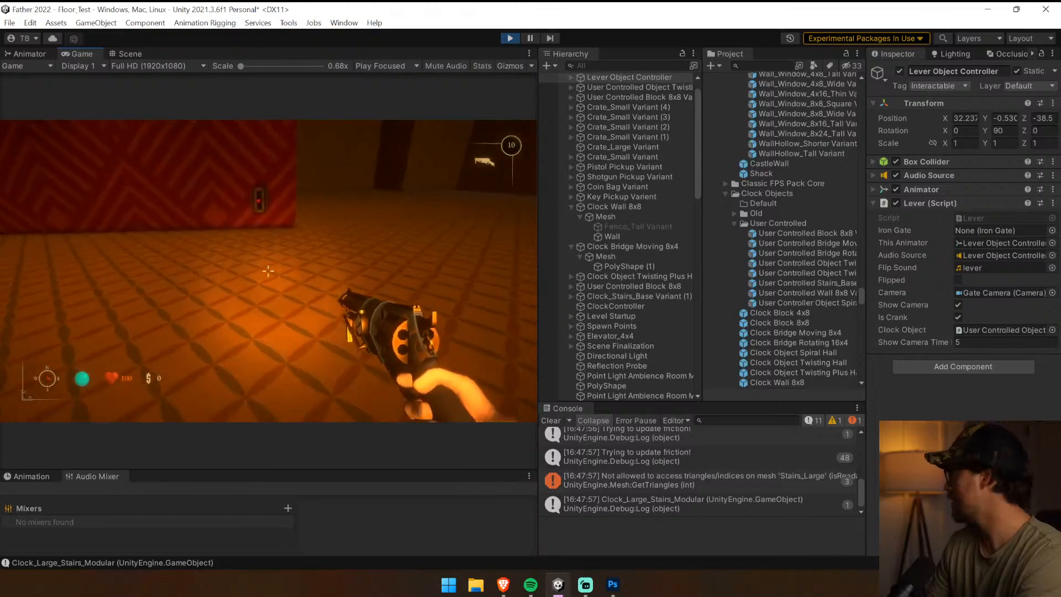
pyautogui.press('e')
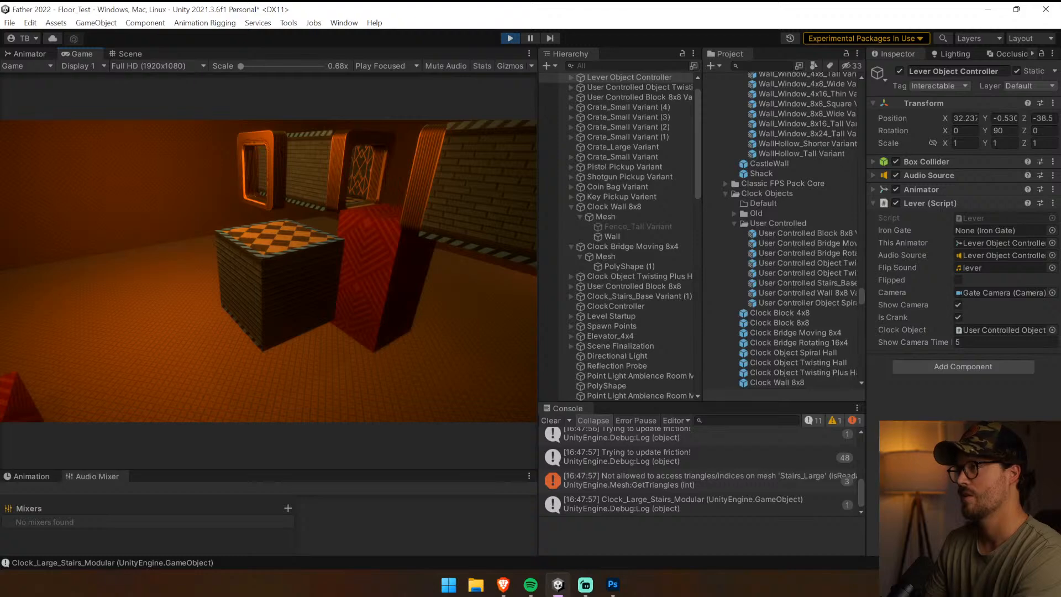
pyautogui.hotkey('ctrl', 'p')
# Try to widen a Clock_Hall_Frame of the twisting hall along its X axis, about both its center and its pivot
pyautogui.moveTo(267, 270); pyautogui.dragTo(879, 279, button='right')
pyautogui.click(450, 224)
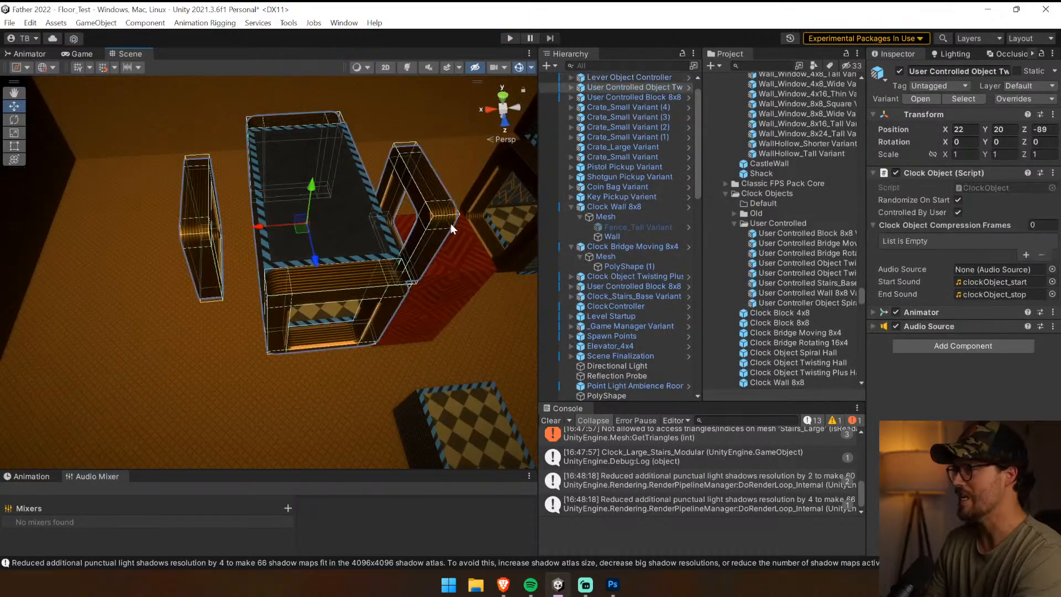
pyautogui.click(442, 206)
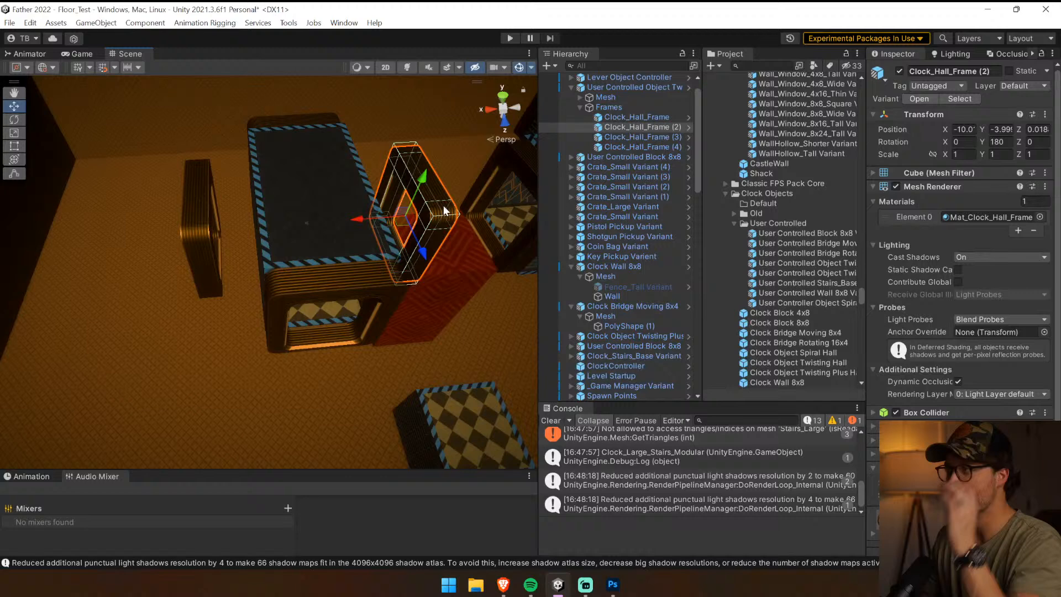
pyautogui.click(210, 226)
pyautogui.click(209, 231)
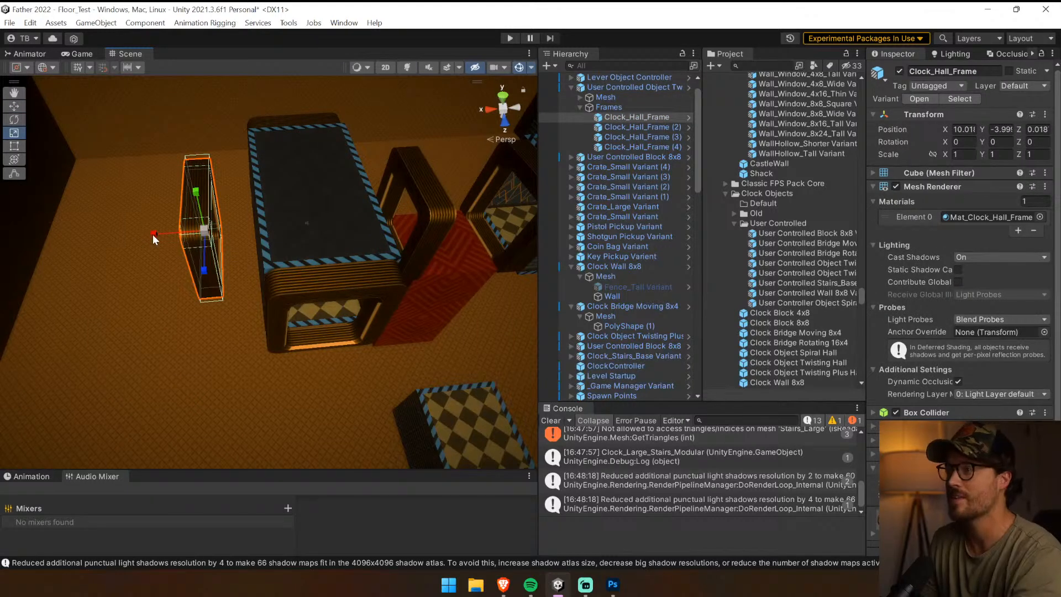
pyautogui.moveTo(154, 233); pyautogui.dragTo(120, 206)
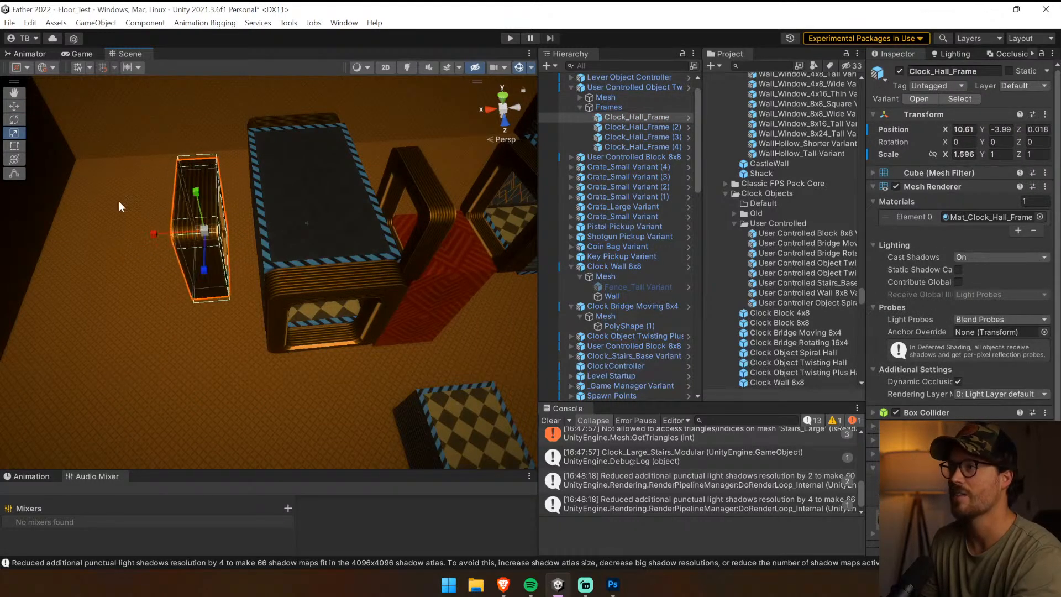
pyautogui.hotkey('ctrl', 'z')
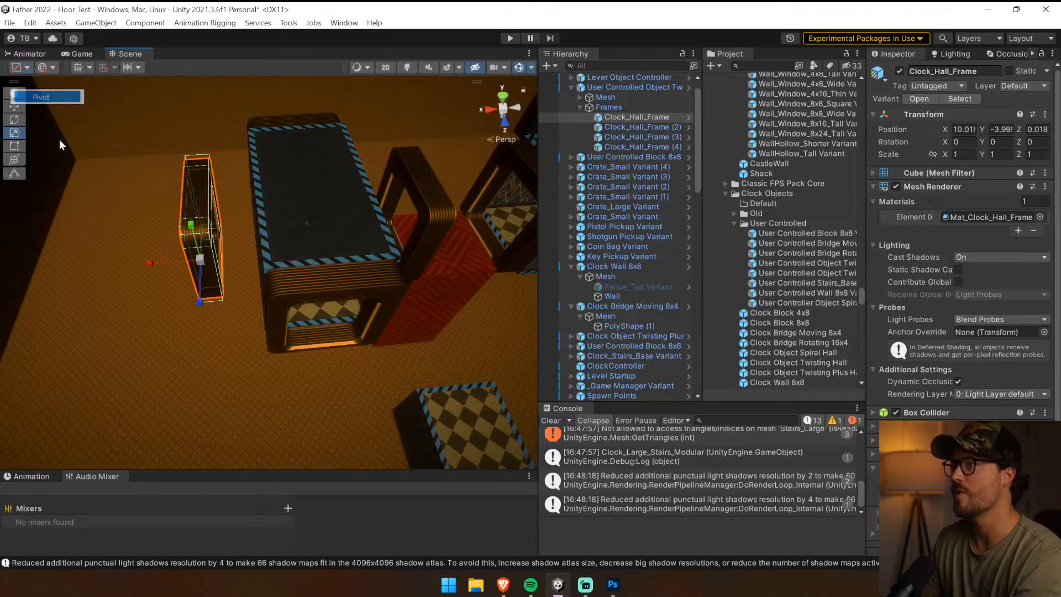
pyautogui.moveTo(158, 273); pyautogui.dragTo(121, 307)
# Try to scale the twisting hall's whole Mesh group and undo the change
pyautogui.click(311, 135)
pyautogui.click(311, 134)
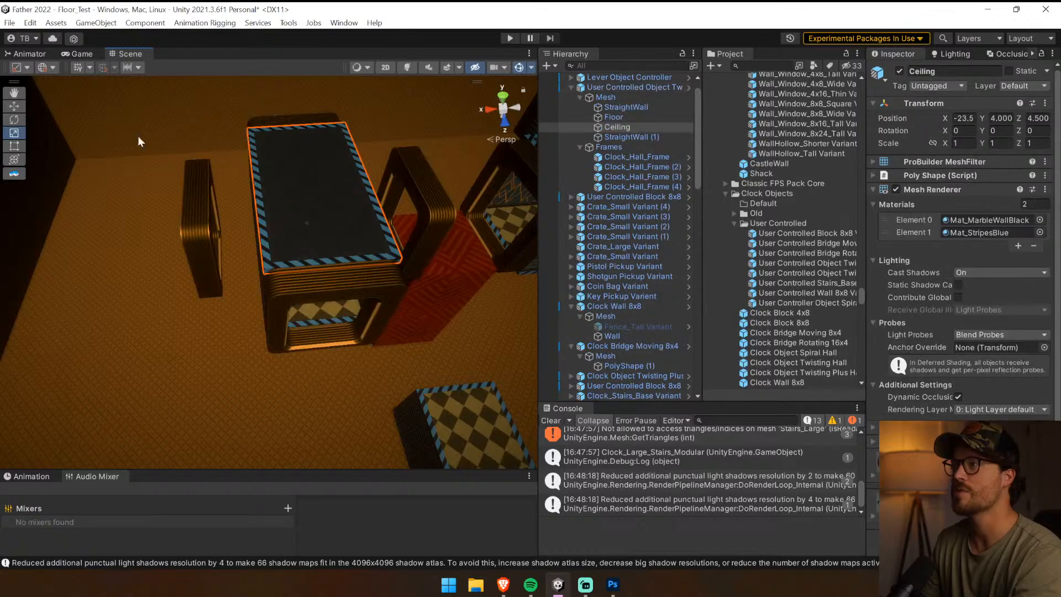
pyautogui.click(585, 97)
pyautogui.moveTo(356, 181); pyautogui.dragTo(221, 213)
pyautogui.hotkey('ctrl', 'z')
# Clear the console messages and assign the Clock Object Twisting Plus hall as the Lever Object Controller's Clock Object
pyautogui.moveTo(203, 218); pyautogui.dragTo(771, 248, button='right')
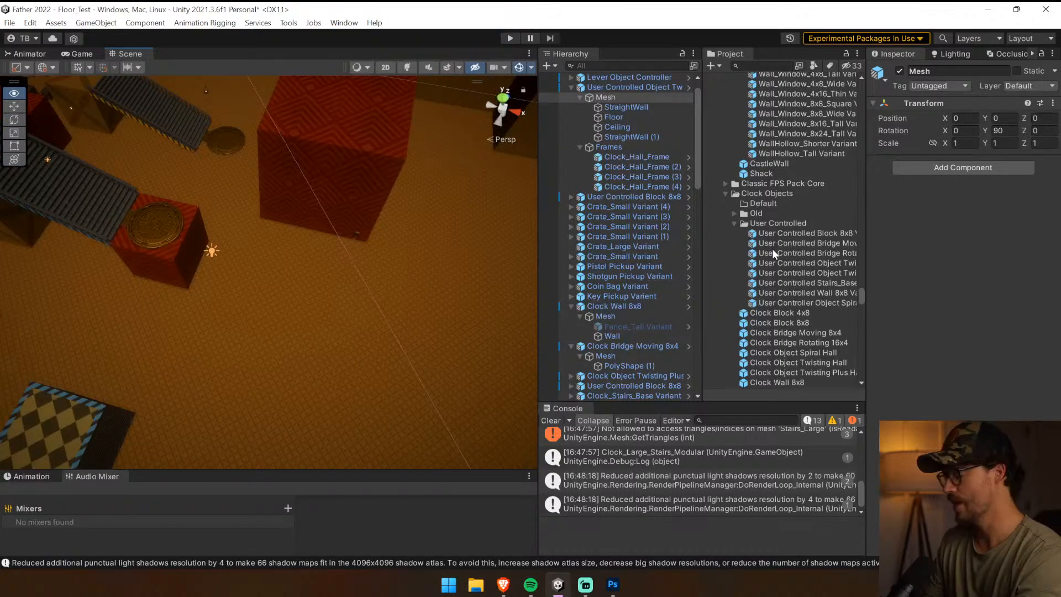
pyautogui.click(551, 421)
pyautogui.moveTo(454, 350); pyautogui.dragTo(158, 187, button='right')
pyautogui.click(317, 186)
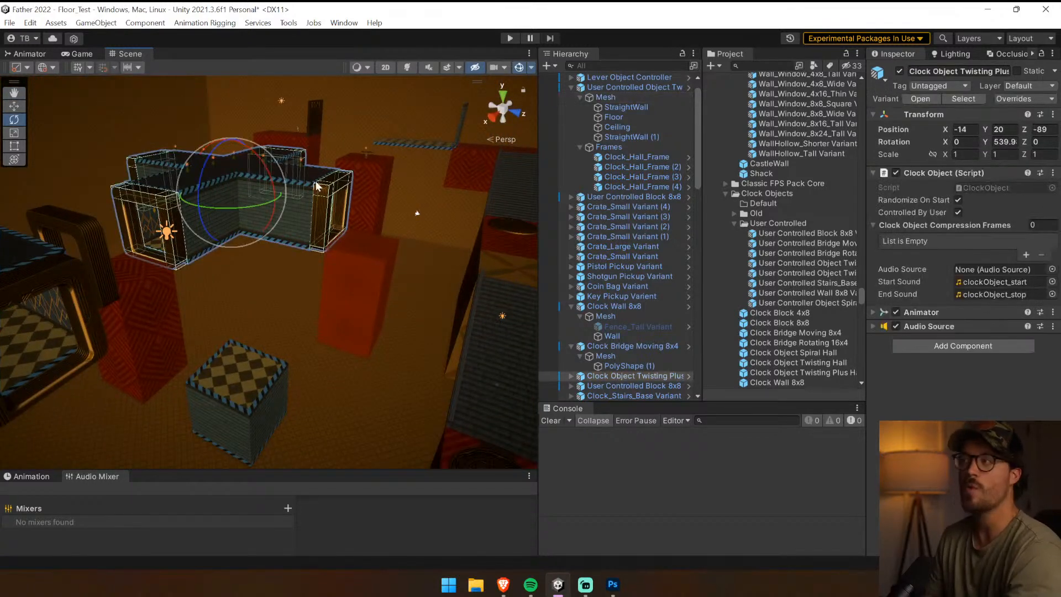
pyautogui.click(16, 107)
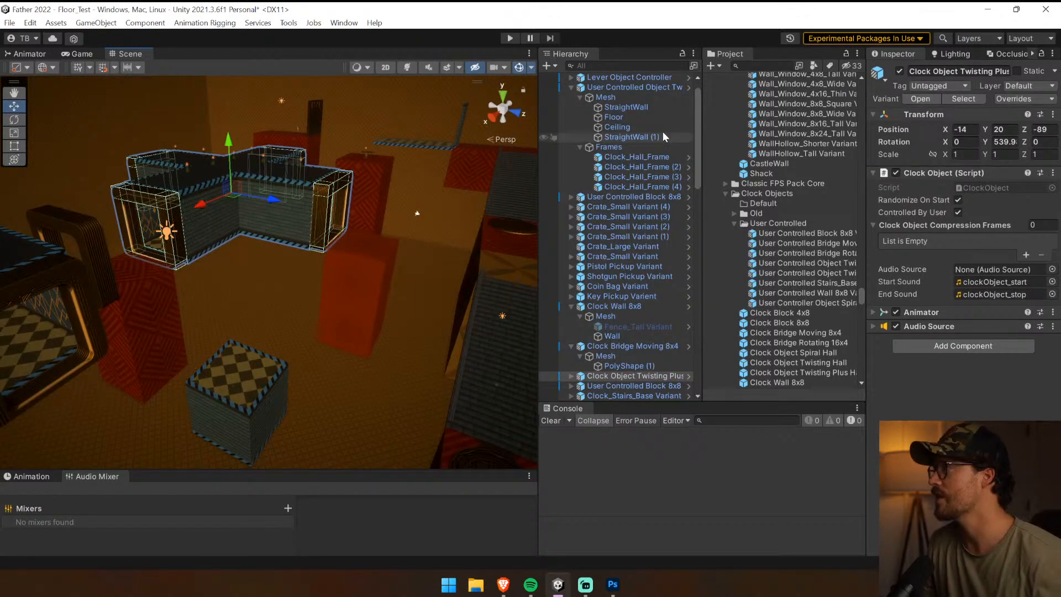
pyautogui.click(632, 78)
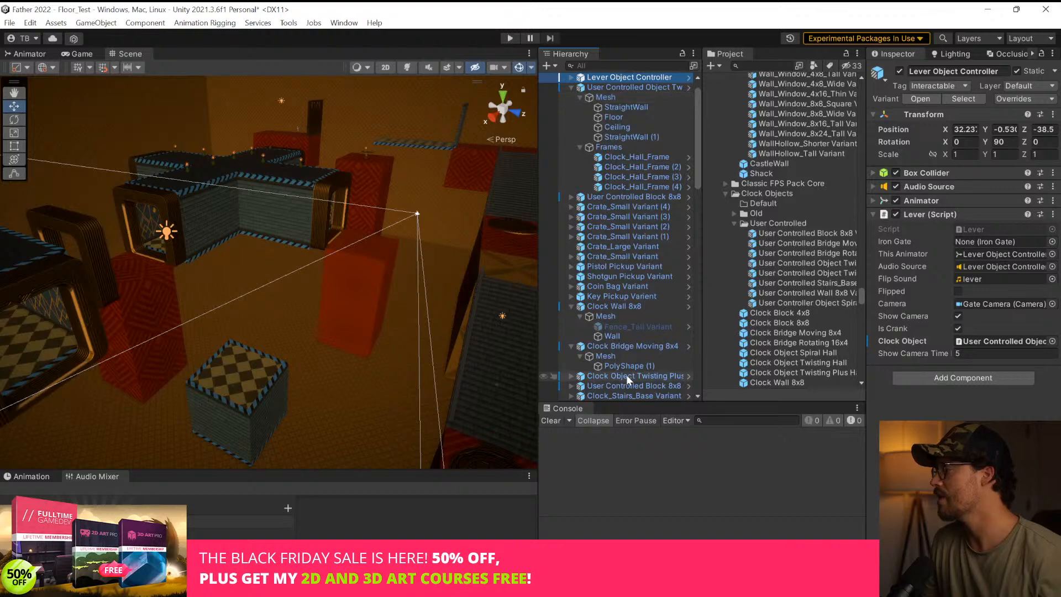
pyautogui.moveTo(627, 378); pyautogui.dragTo(1011, 328)
# Playtest the level by walking to the lever with the Twisting Plus hall assigned, and stop the game
pyautogui.click(510, 38)
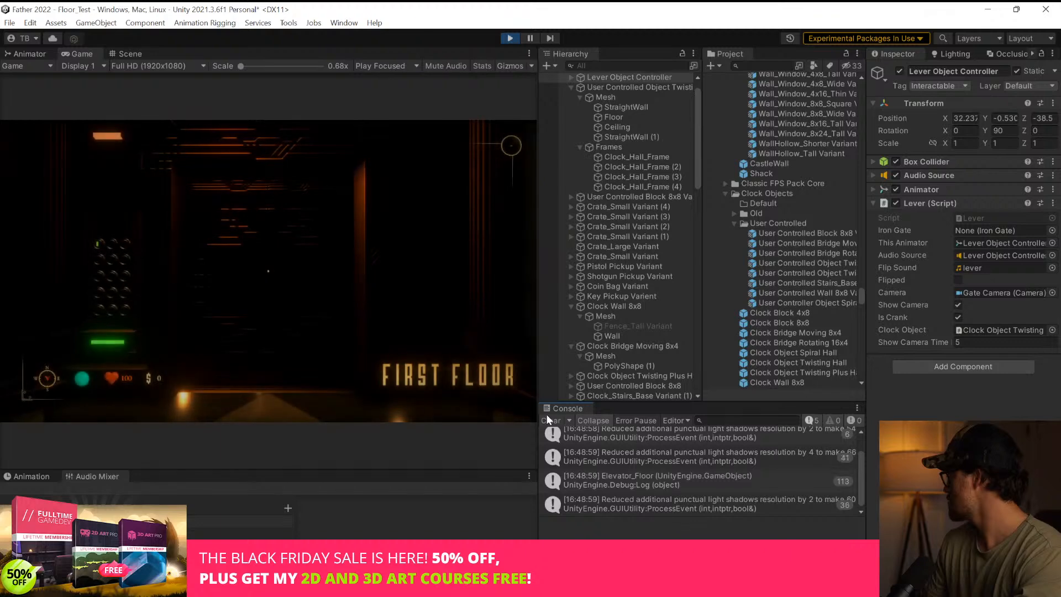
pyautogui.click(363, 294)
pyautogui.press('w')
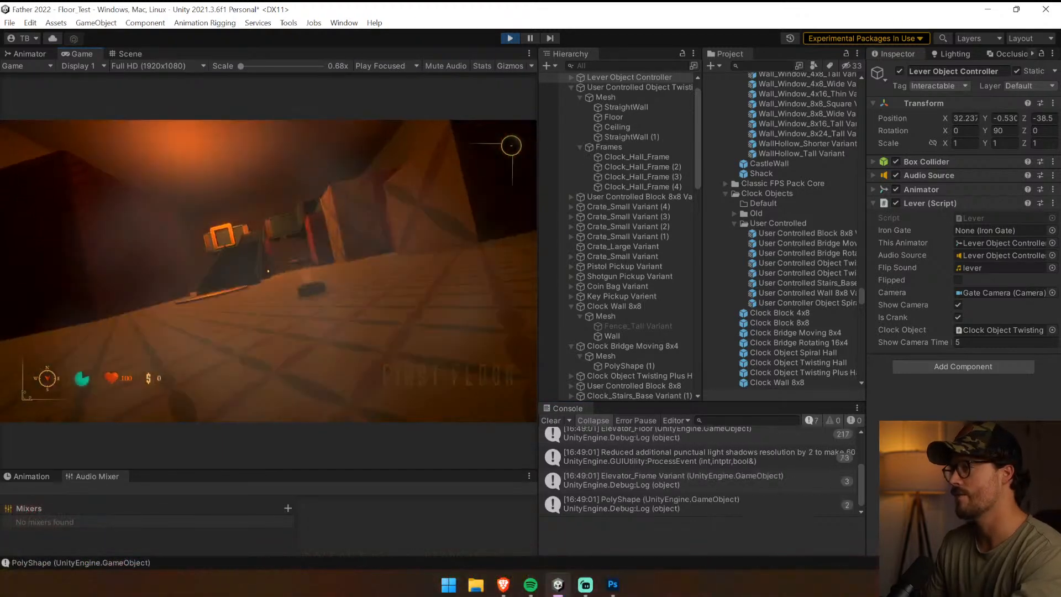
pyautogui.press('w')
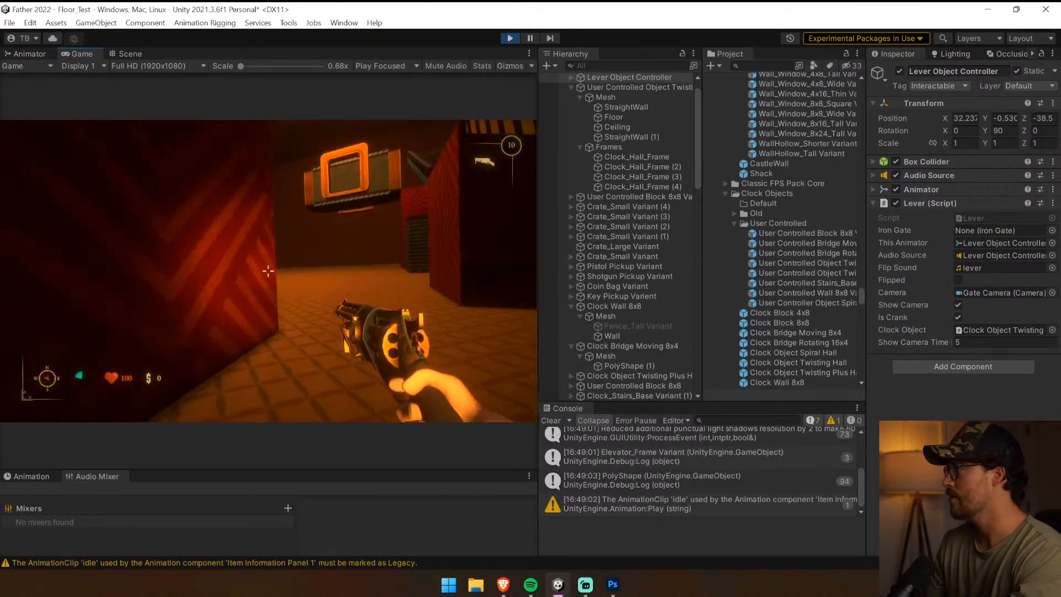
pyautogui.press('w')
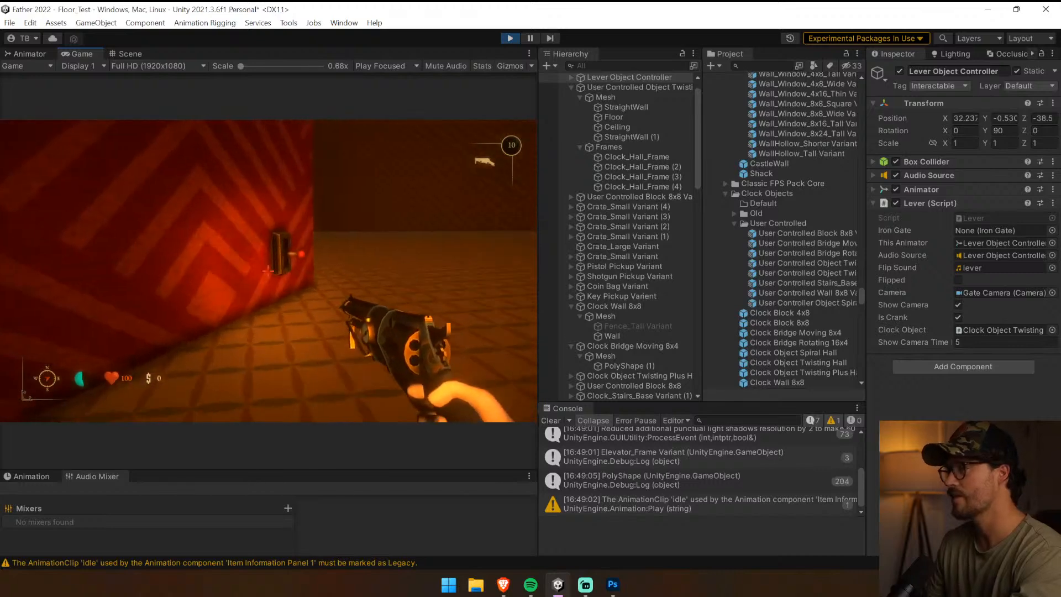
pyautogui.hotkey('ctrl', 'p')
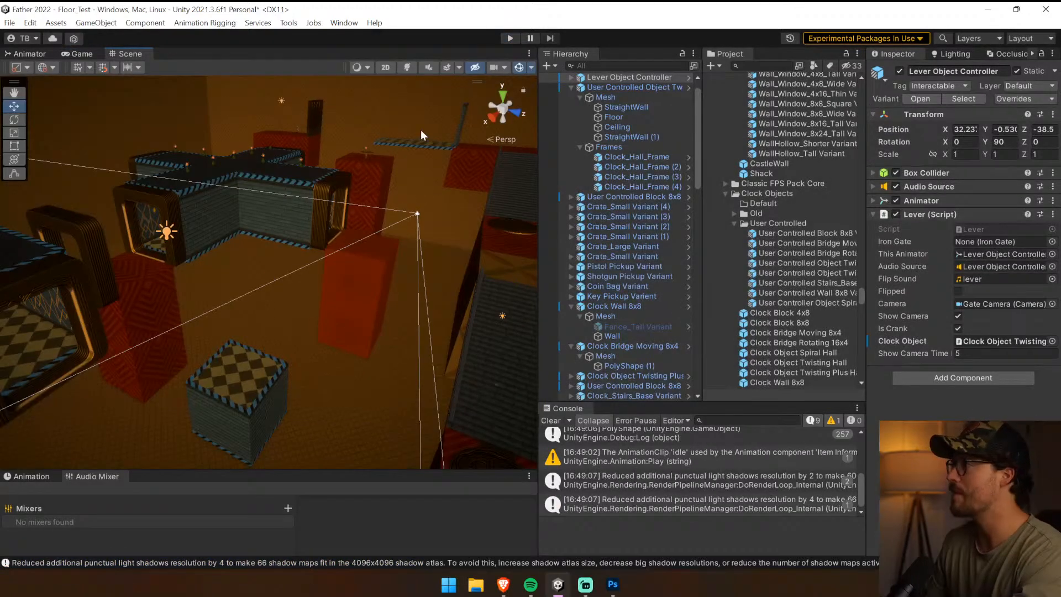
# Select the Clock Object Twisting Plus hall and inspect its child meshes
pyautogui.click(316, 194)
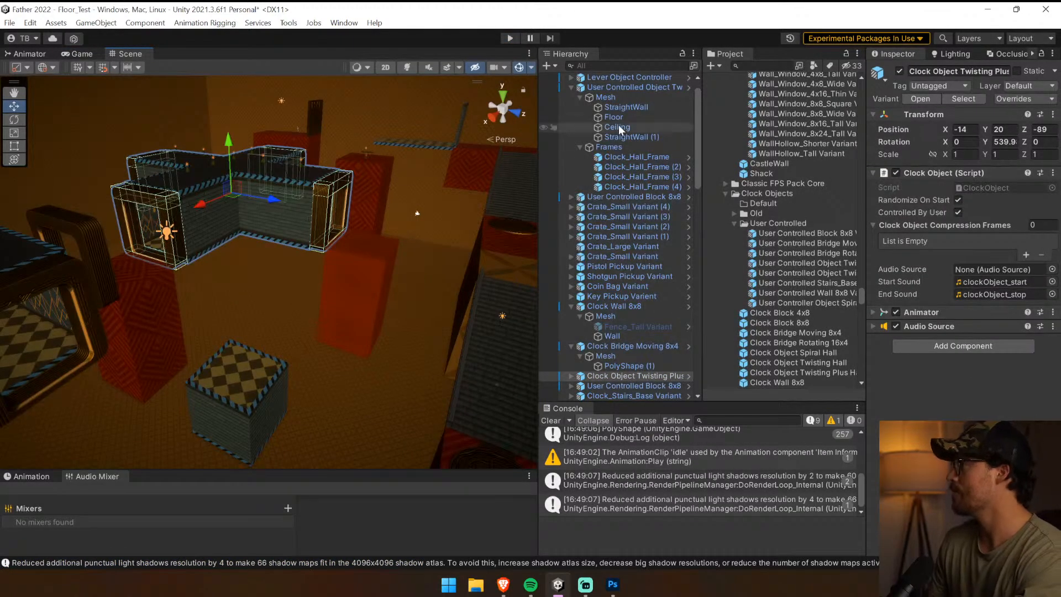
pyautogui.click(572, 376)
pyautogui.scroll(-2, 643, 368)
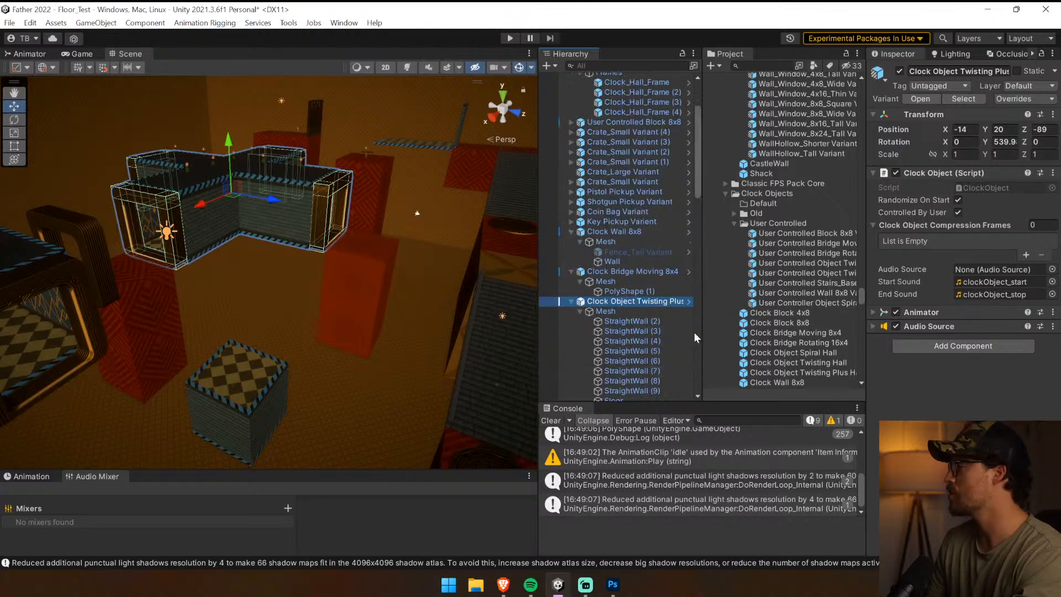
# Align the lever's Gate Camera with a scene view overlooking the Clock Object Twisting Plus hall
pyautogui.moveTo(256, 310); pyautogui.dragTo(394, 307, button='right')
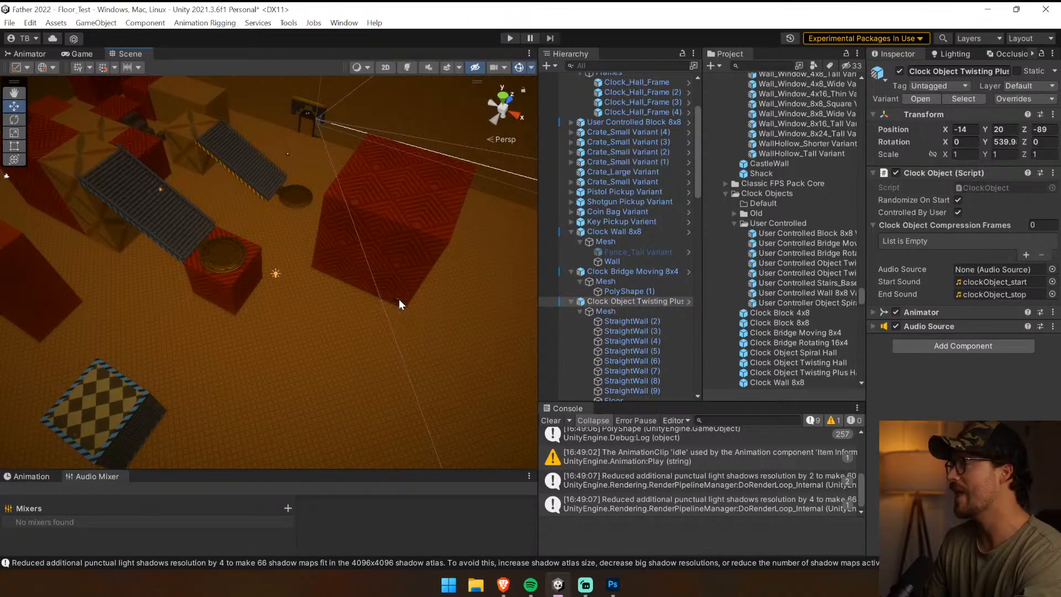
pyautogui.click(399, 298)
pyautogui.click(571, 78)
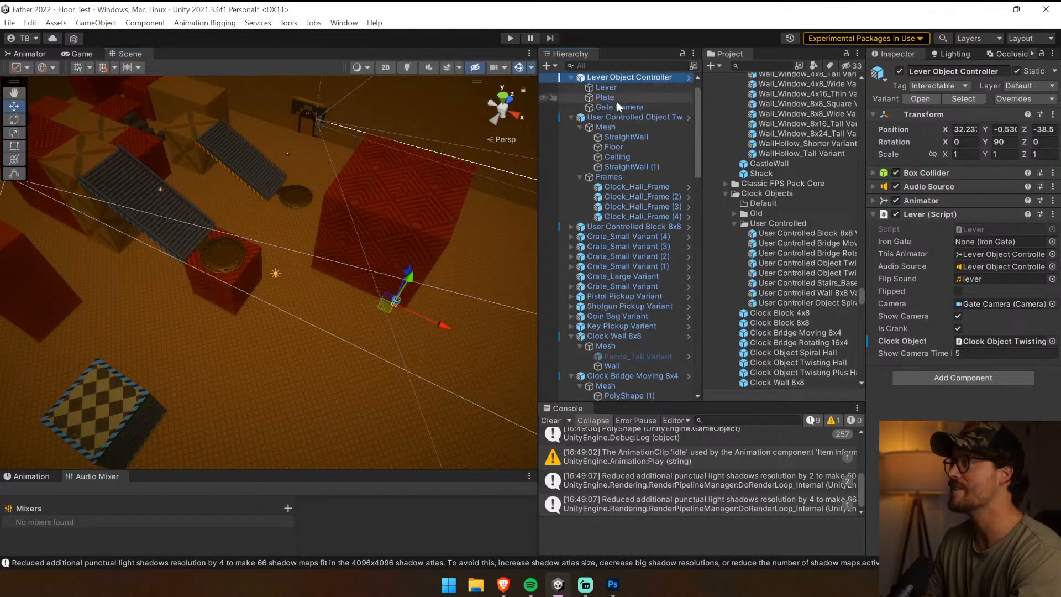
pyautogui.click(617, 107)
pyautogui.moveTo(499, 188); pyautogui.dragTo(41, 190, button='right')
pyautogui.hotkey('ctrl', 'shift', 'f')
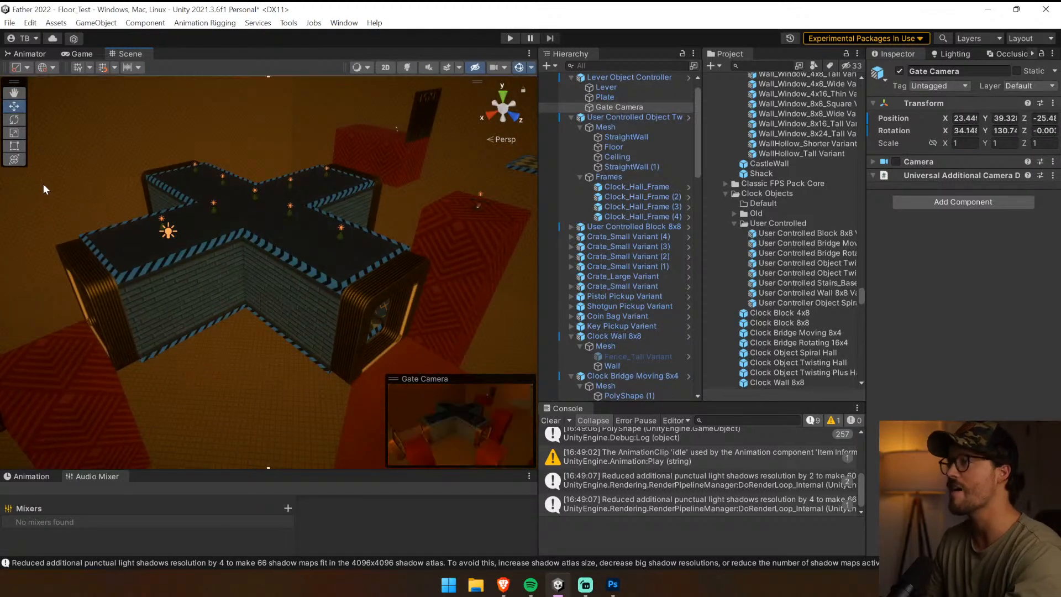
# Start playing the level and widen the Game view
pyautogui.click(612, 168)
pyautogui.click(511, 39)
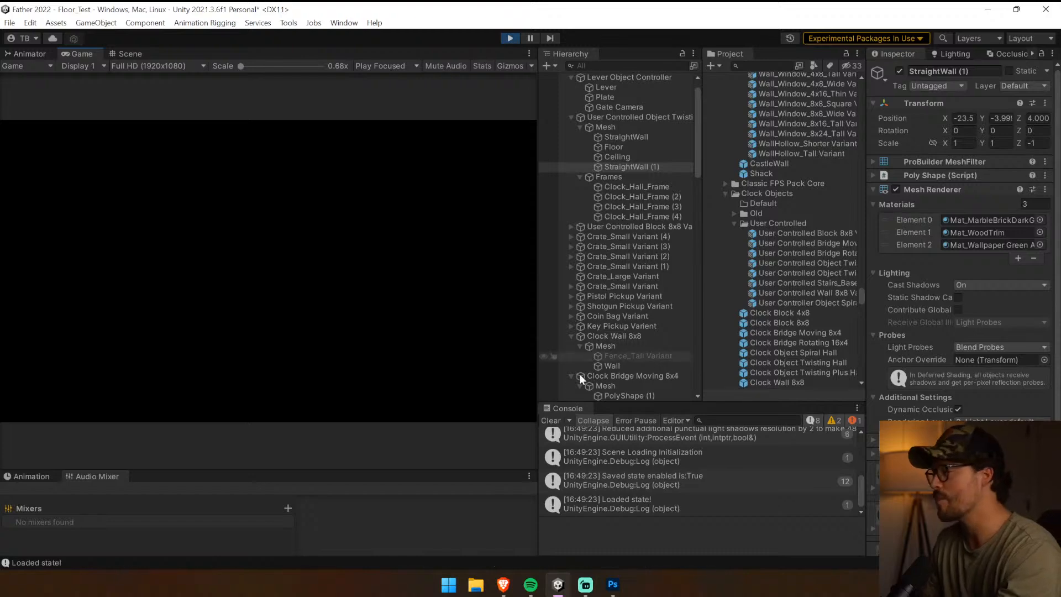
pyautogui.moveTo(540, 376); pyautogui.dragTo(691, 376)
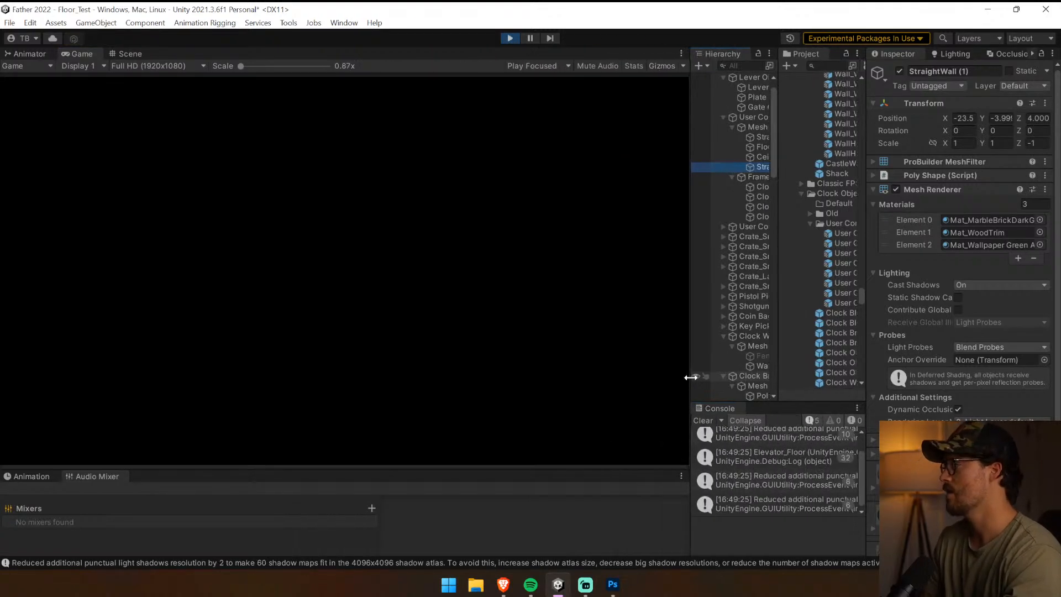
pyautogui.click(608, 330)
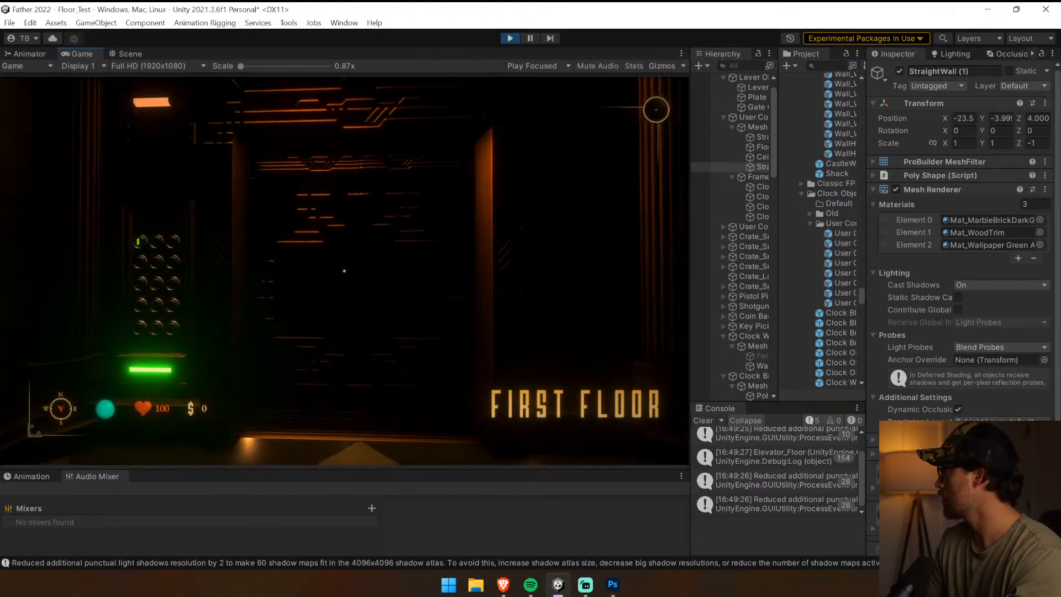
# Playtest the level by leaving the elevator, walking to the wall lever and flipping it, and stop the game
pyautogui.press('w')
pyautogui.press('e')
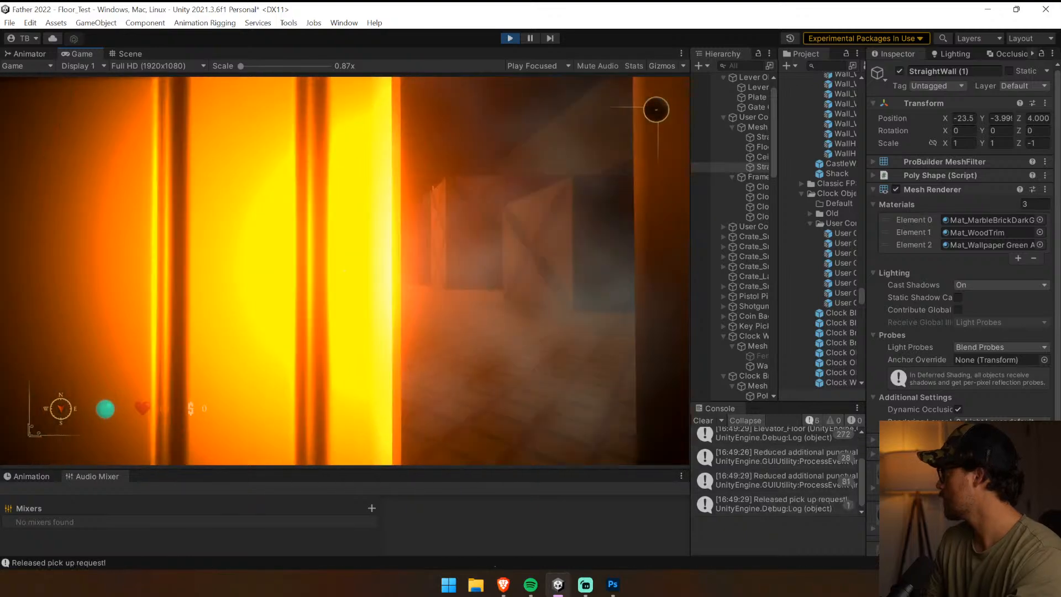
pyautogui.press('w')
pyautogui.press('shift')
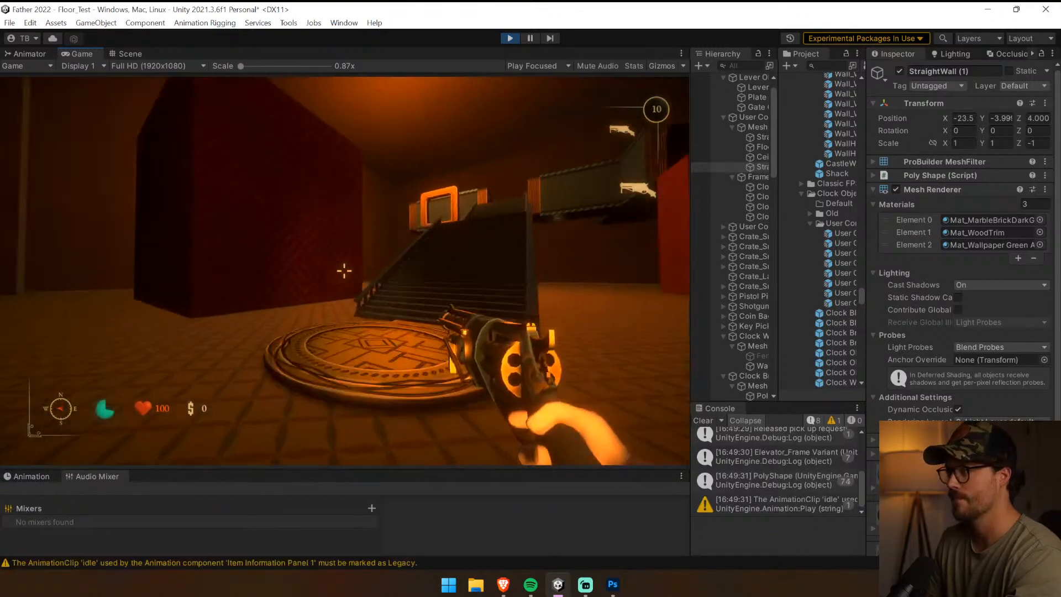
pyautogui.press('w')
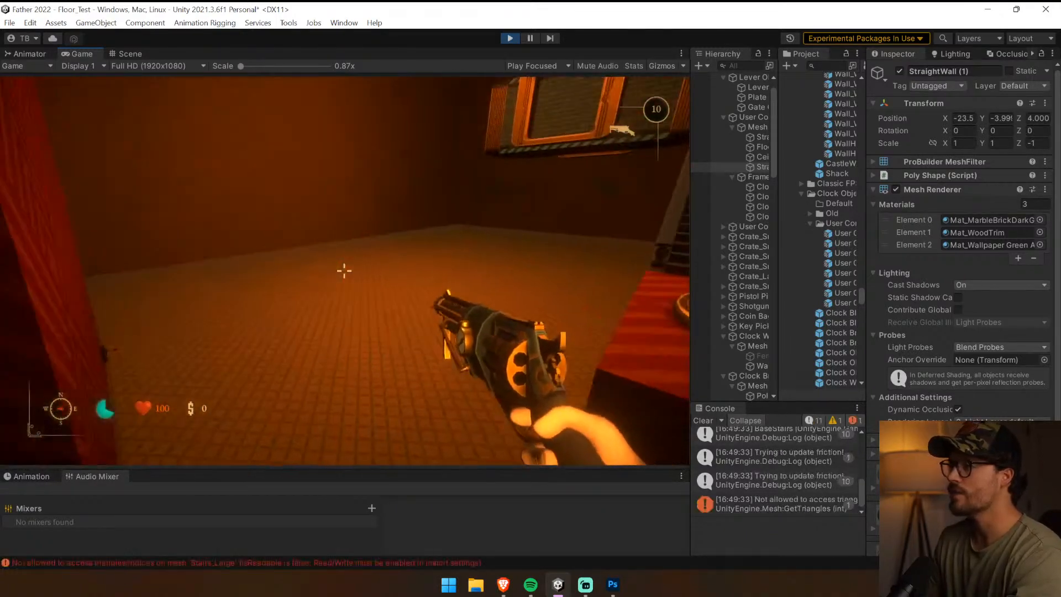
pyautogui.press('w')
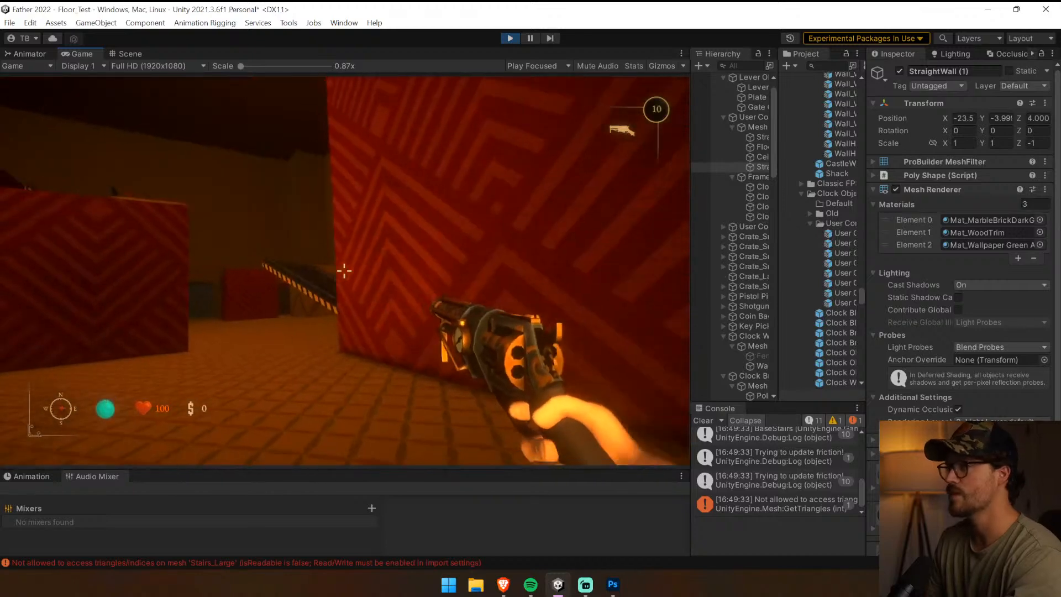
pyautogui.click(344, 270)
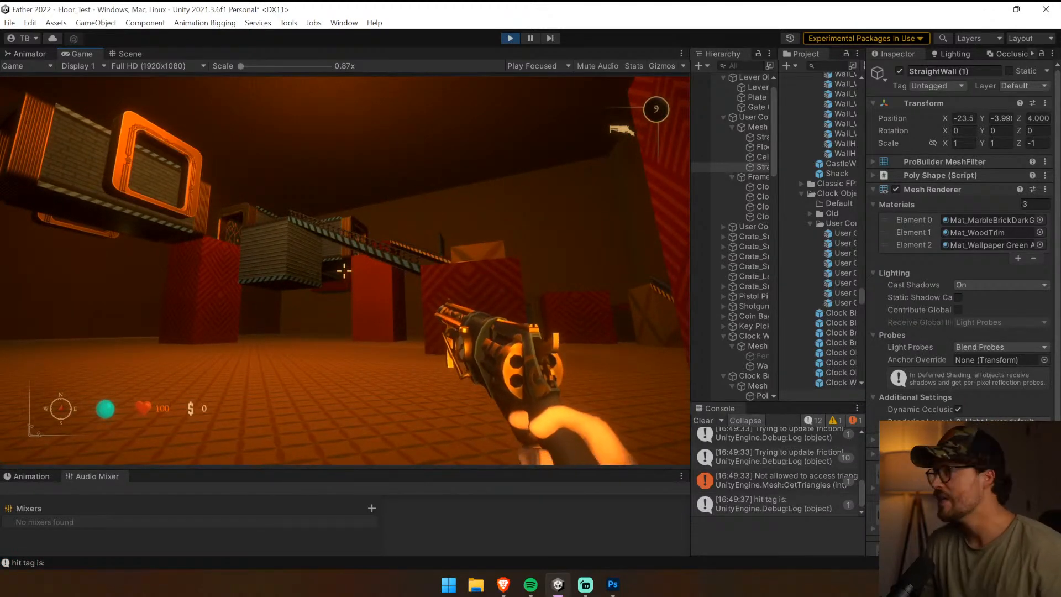
pyautogui.press('w')
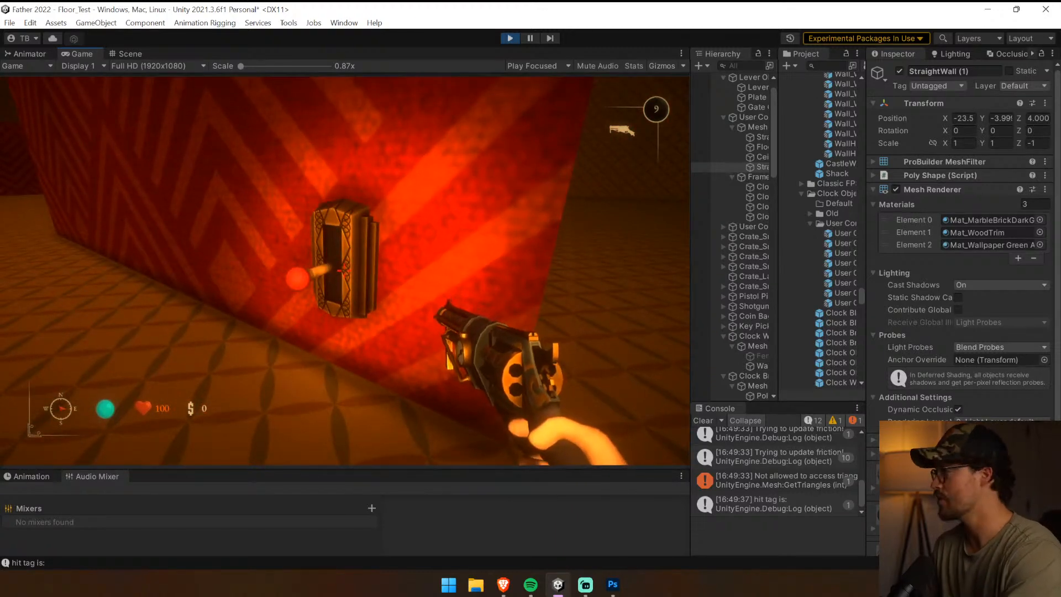
pyautogui.press('e')
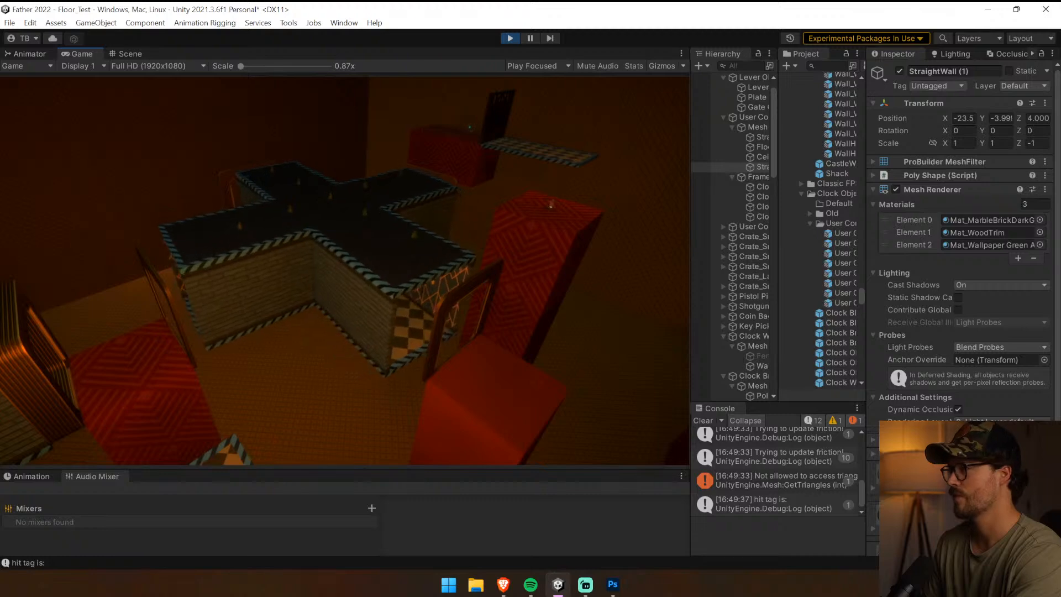
pyautogui.hotkey('ctrl', 'p')
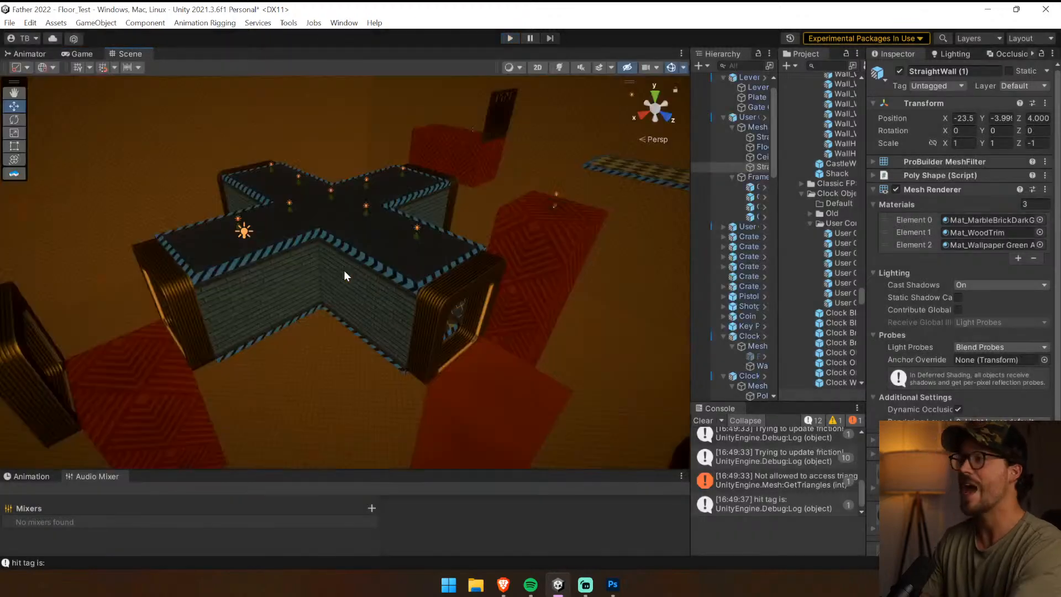
# Select the Clock Object Twisting Plus hall, widen the side panels and examine its Audio Source settings
pyautogui.click(329, 243)
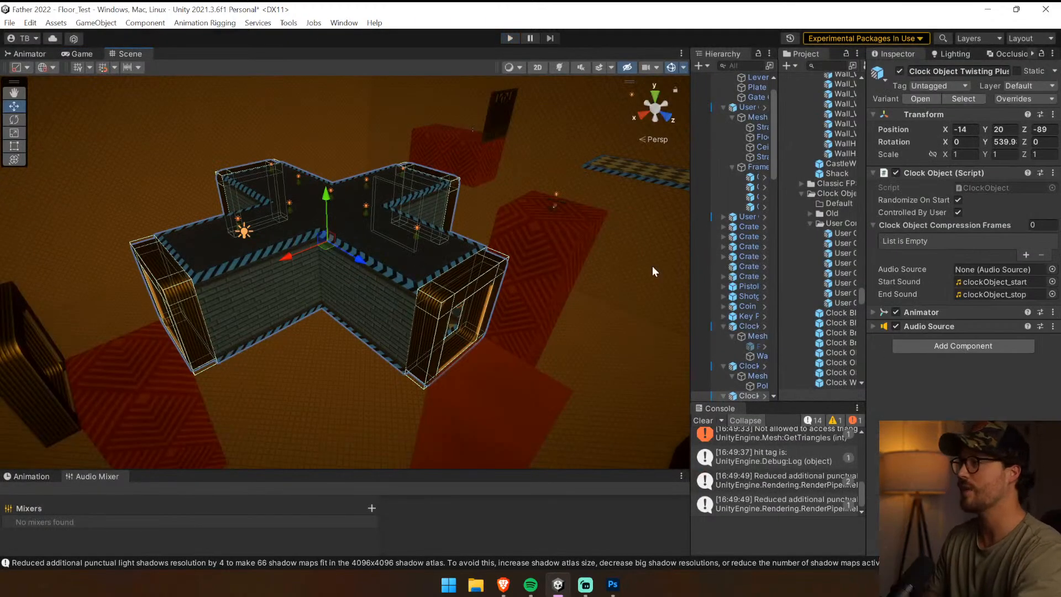
pyautogui.click(929, 326)
pyautogui.moveTo(687, 268); pyautogui.dragTo(574, 268)
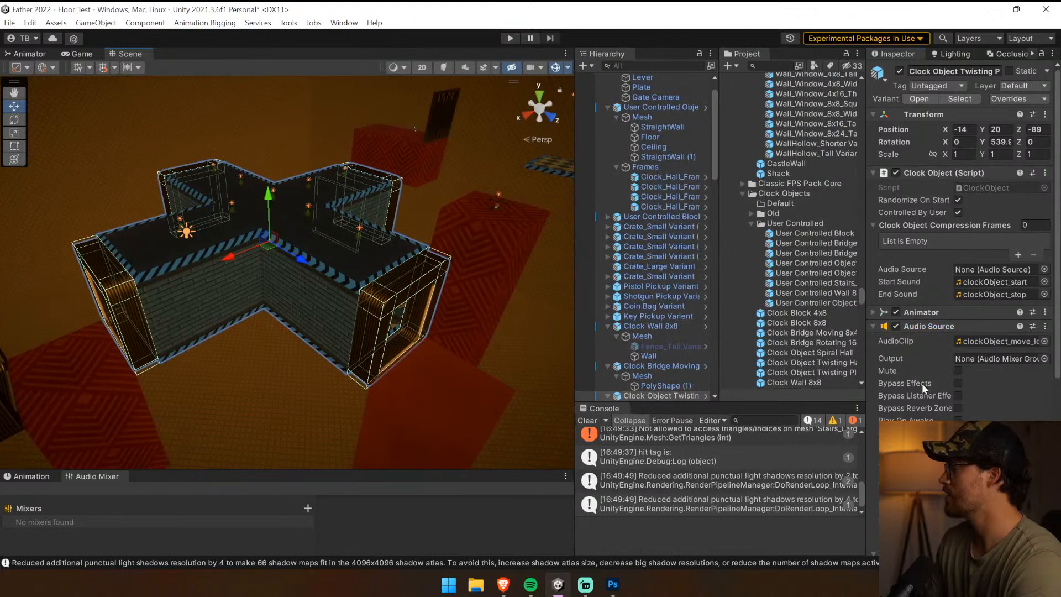
pyautogui.scroll(-5, 921, 384)
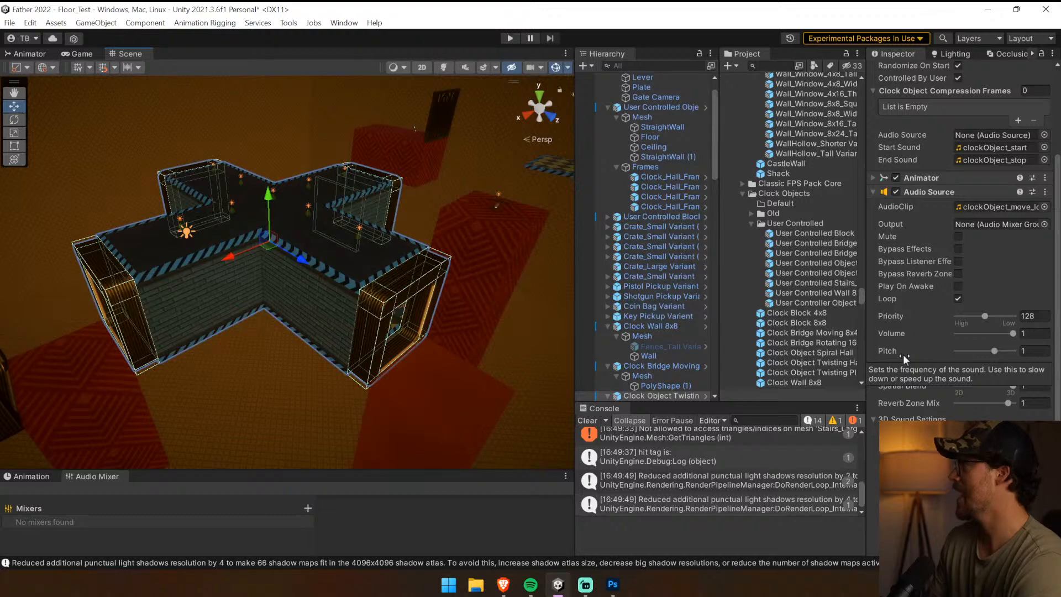
pyautogui.scroll(-4, 902, 354)
pyautogui.scroll(7, 902, 354)
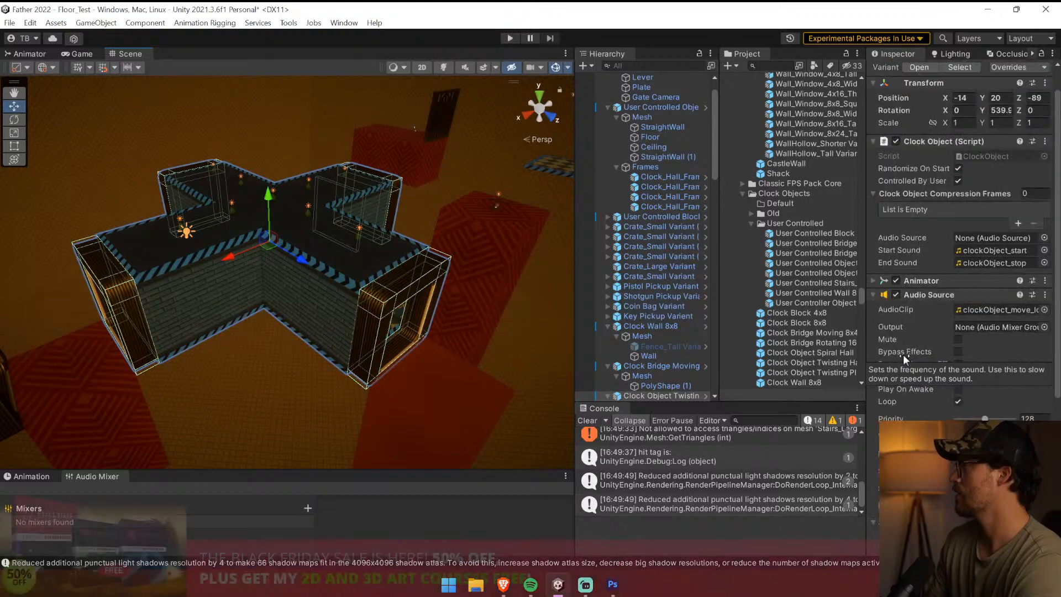
pyautogui.click(916, 294)
pyautogui.click(924, 326)
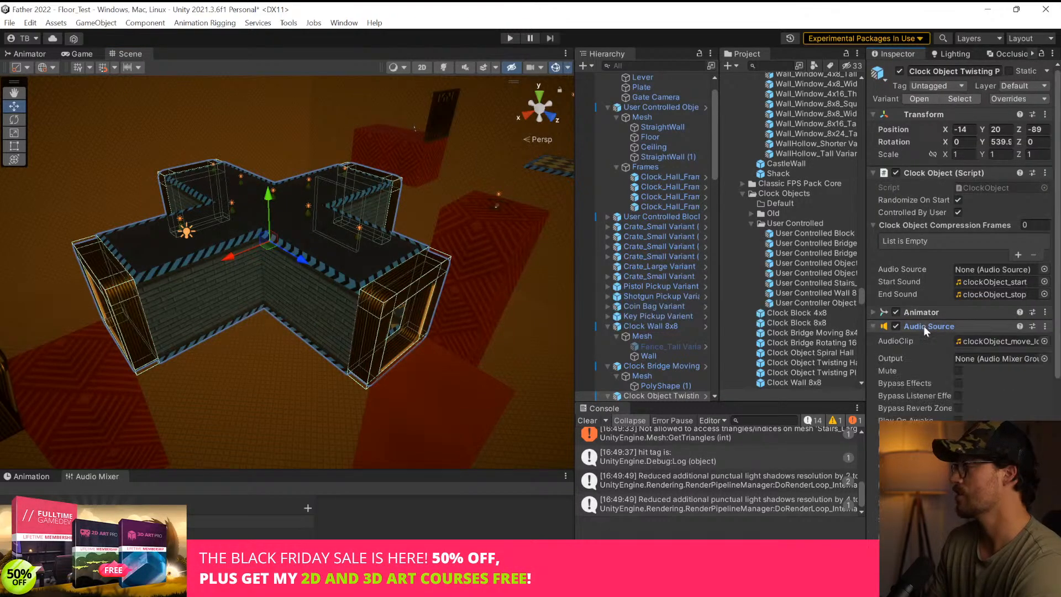
pyautogui.scroll(-4, 672, 373)
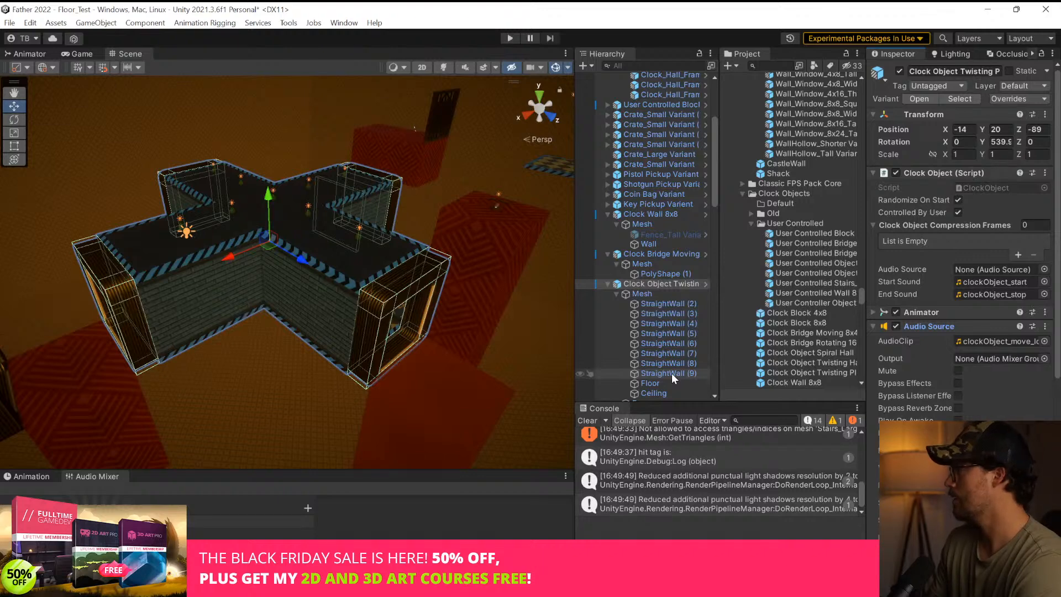
pyautogui.scroll(-5, 889, 389)
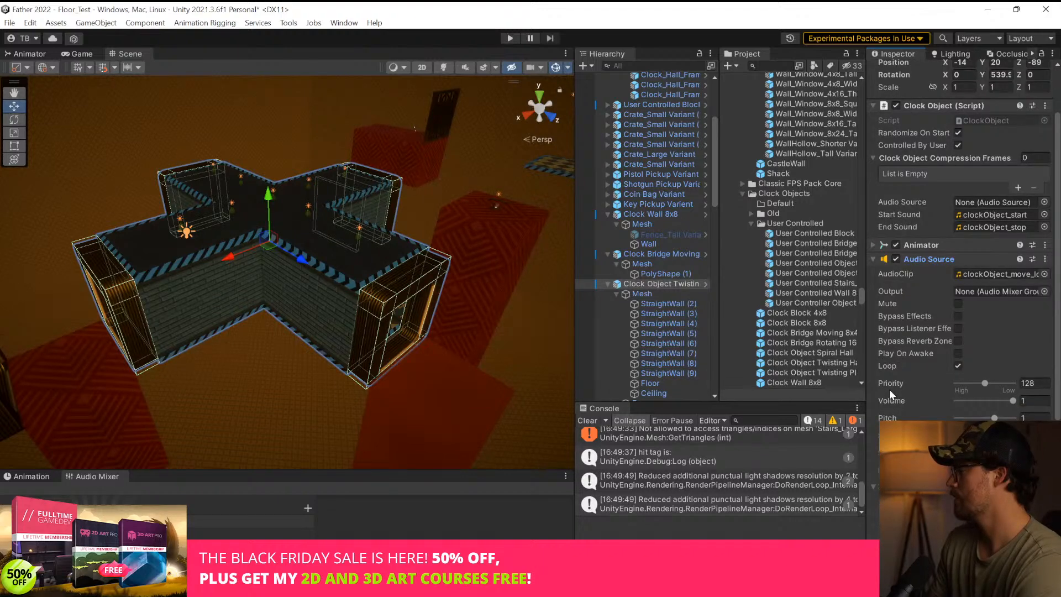
# Clear the console and realign the lever's Gate Camera to a more distant view of the Twisting Plus hall and surrounding blocks
pyautogui.moveTo(353, 325)
pyautogui.mouseDown(button='right')
pyautogui.moveTo(374, 432)
pyautogui.moveTo(337, 315)
pyautogui.moveTo(366, 310)
pyautogui.mouseUp(button='right')
pyautogui.scroll(5, 642, 185)
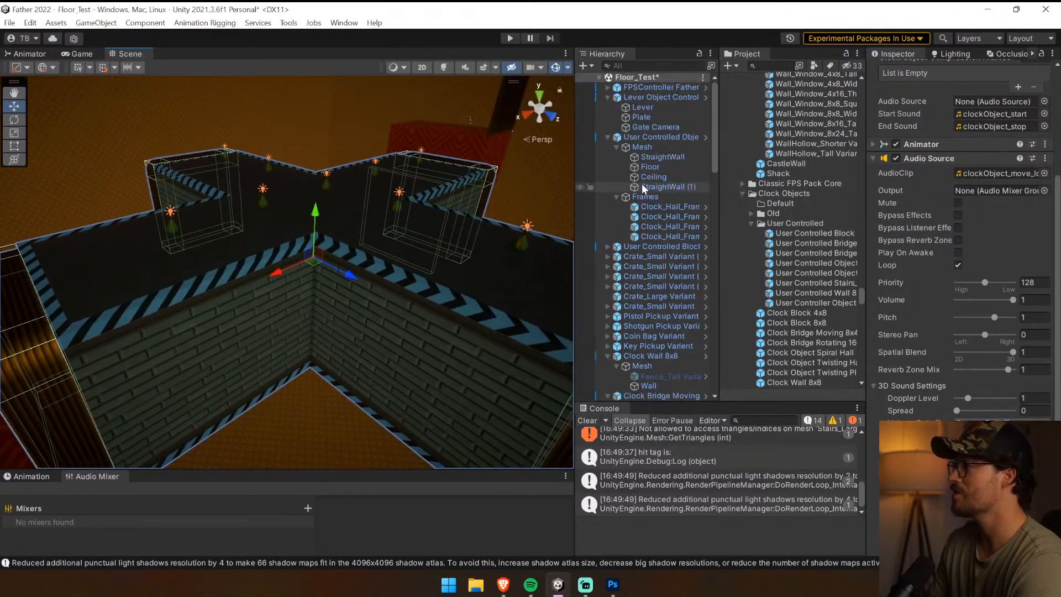
pyautogui.click(657, 126)
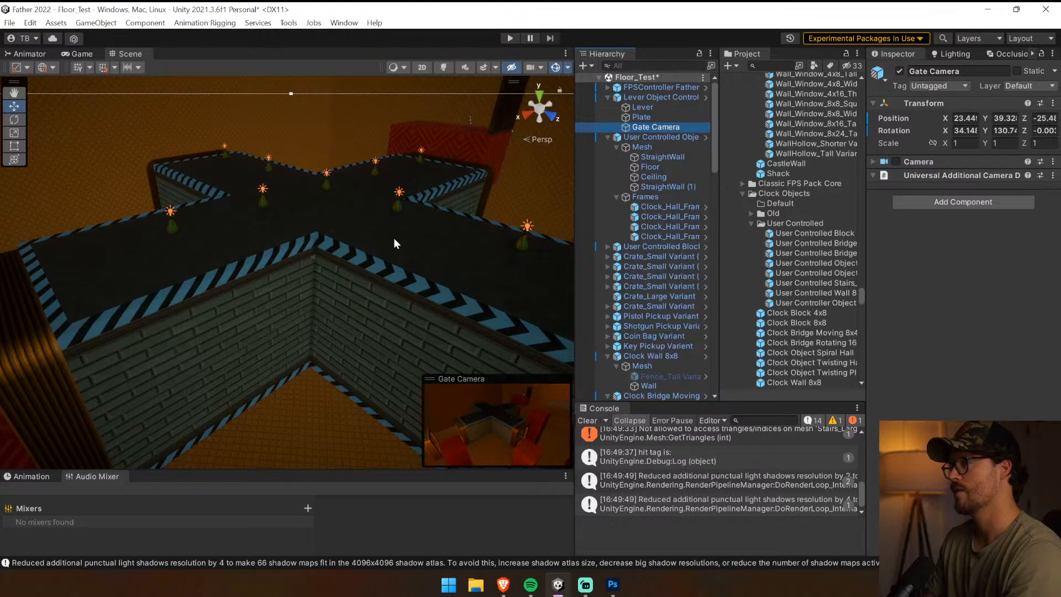
pyautogui.click(588, 420)
pyautogui.moveTo(421, 296); pyautogui.dragTo(416, 297, button='right')
pyautogui.press('s')
pyautogui.hotkey('ctrl', 'shift', 'f')
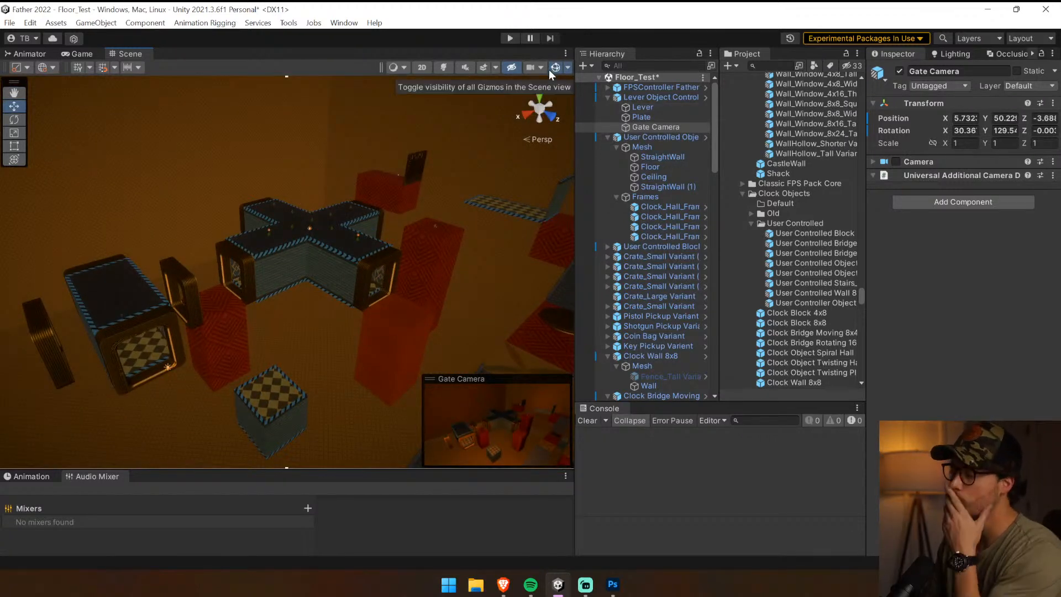
# Select the Lever Object Controller and review its audio and Lever script settings
pyautogui.click(684, 95)
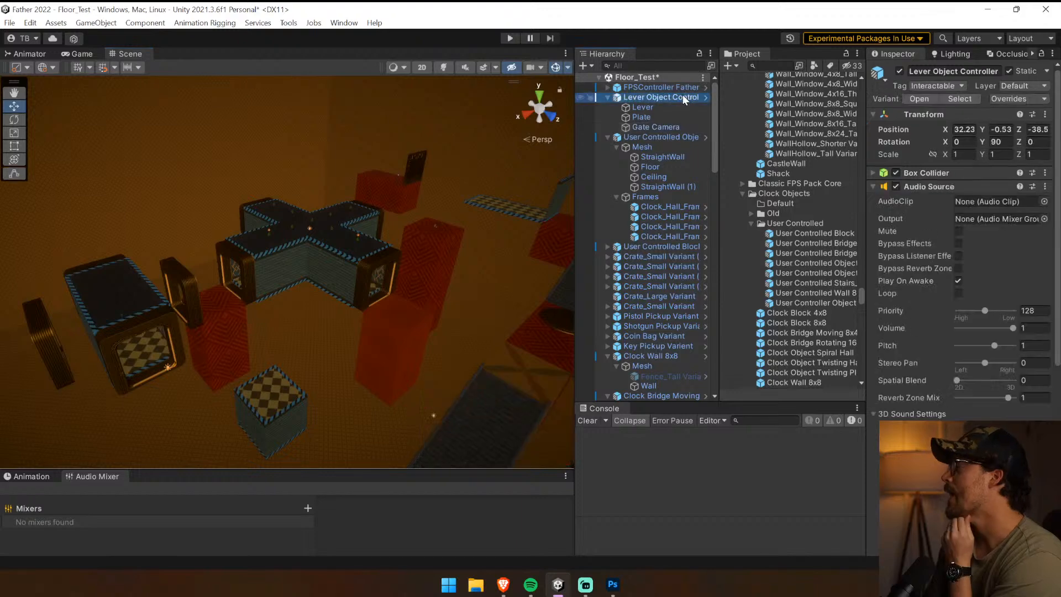
pyautogui.scroll(-5, 930, 253)
pyautogui.scroll(-4, 932, 255)
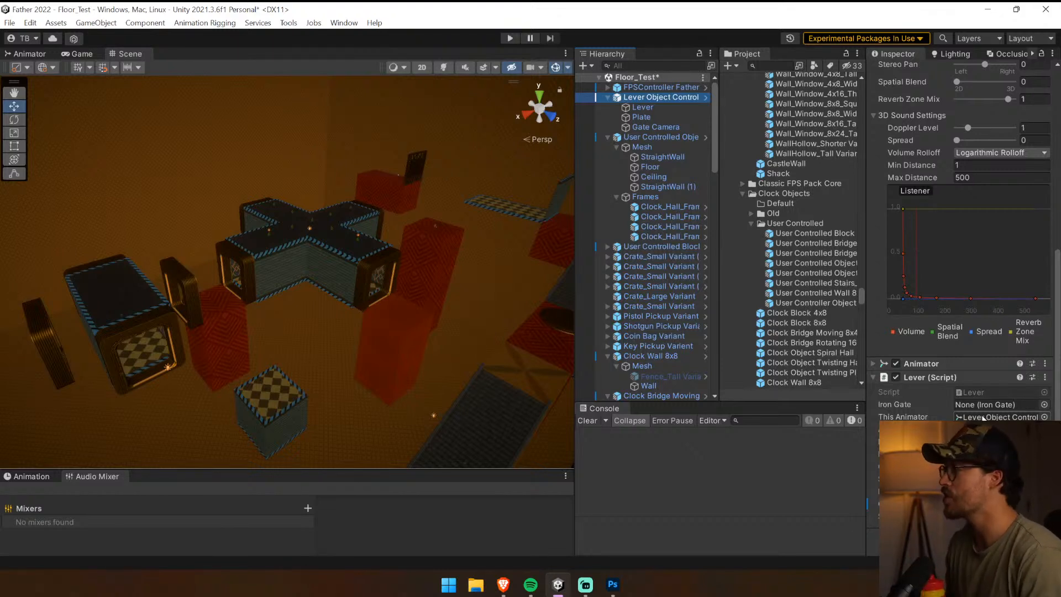
# Dock the Scene view beside the Game view and start the game
pyautogui.rightClick(801, 4)
pyautogui.moveTo(132, 56); pyautogui.dragTo(442, 260)
pyautogui.click(510, 38)
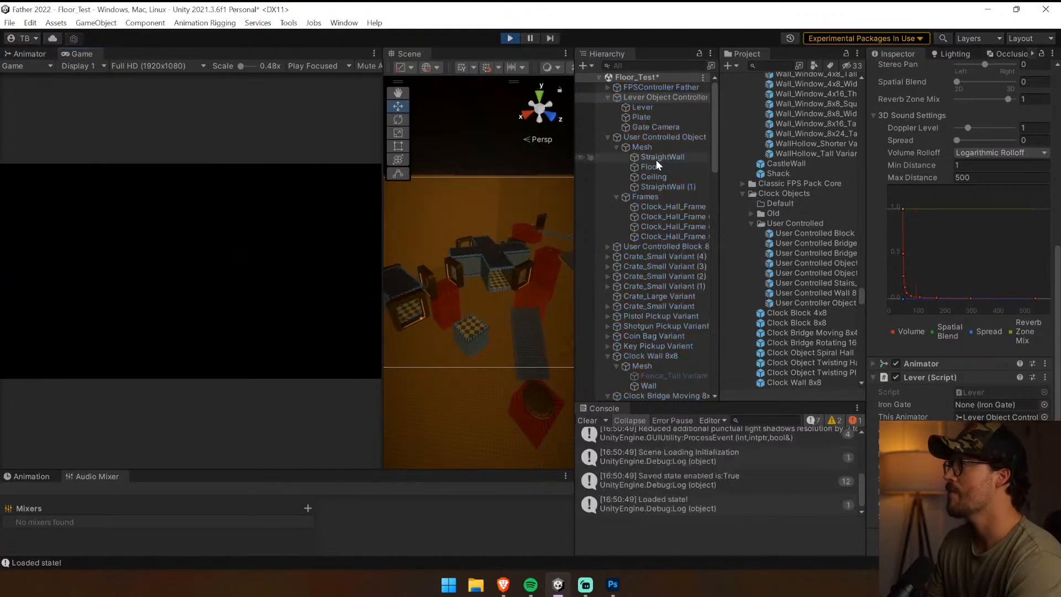
# Select the Clock Object Twisting Plus hall in the running game and examine its Clock Object script and Audio Source values
pyautogui.click(490, 255)
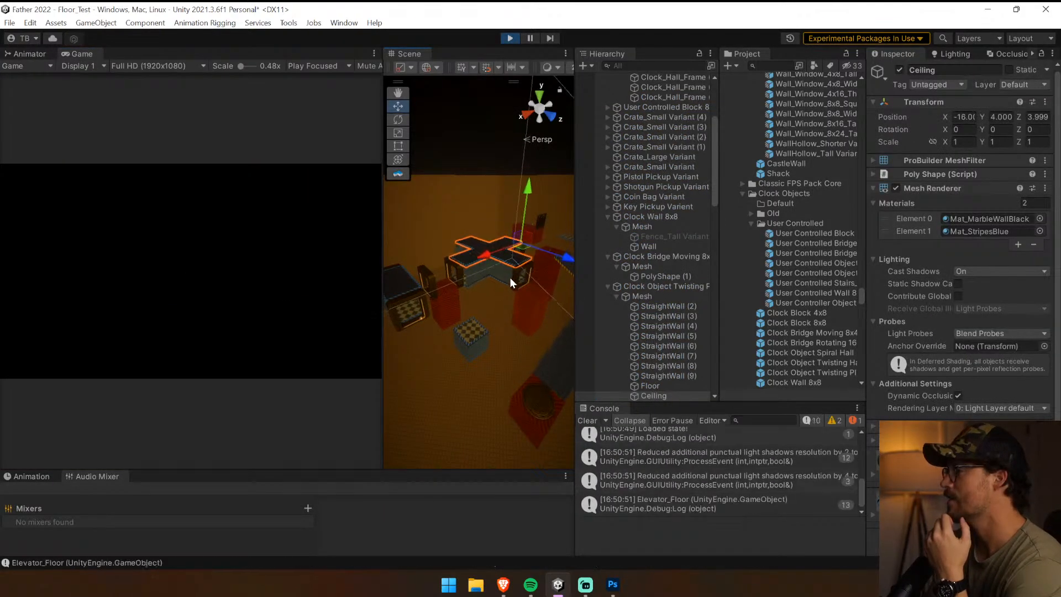
pyautogui.click(489, 269)
pyautogui.click(659, 287)
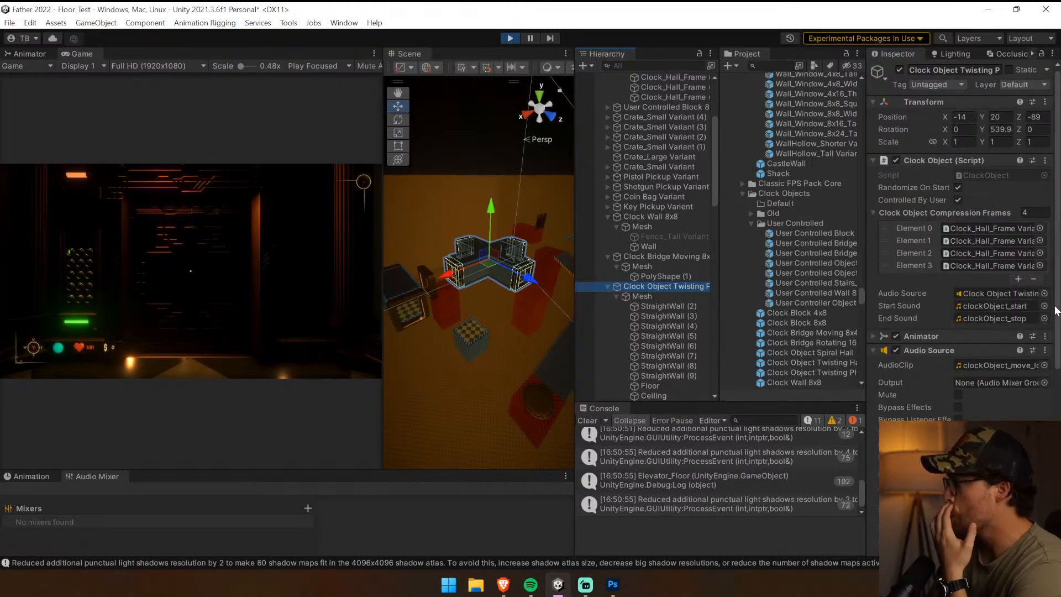
pyautogui.moveTo(1054, 305); pyautogui.dragTo(1053, 303)
pyautogui.click(923, 161)
pyautogui.scroll(-3, 917, 166)
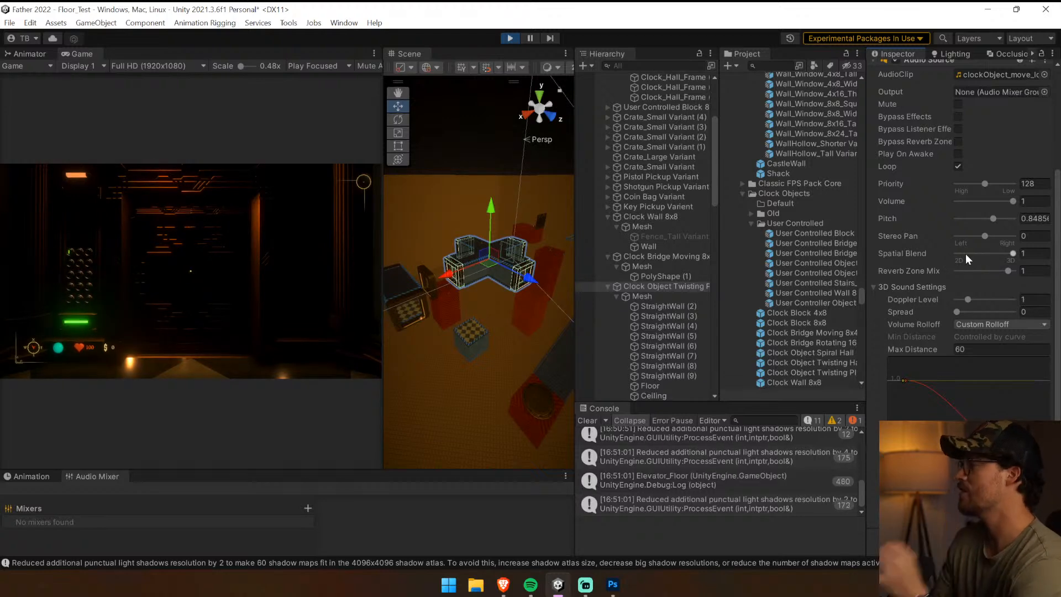
# Walk from the elevator to the wall lever in the running game and flip it while watching the hall's Audio Source
pyautogui.click(191, 271)
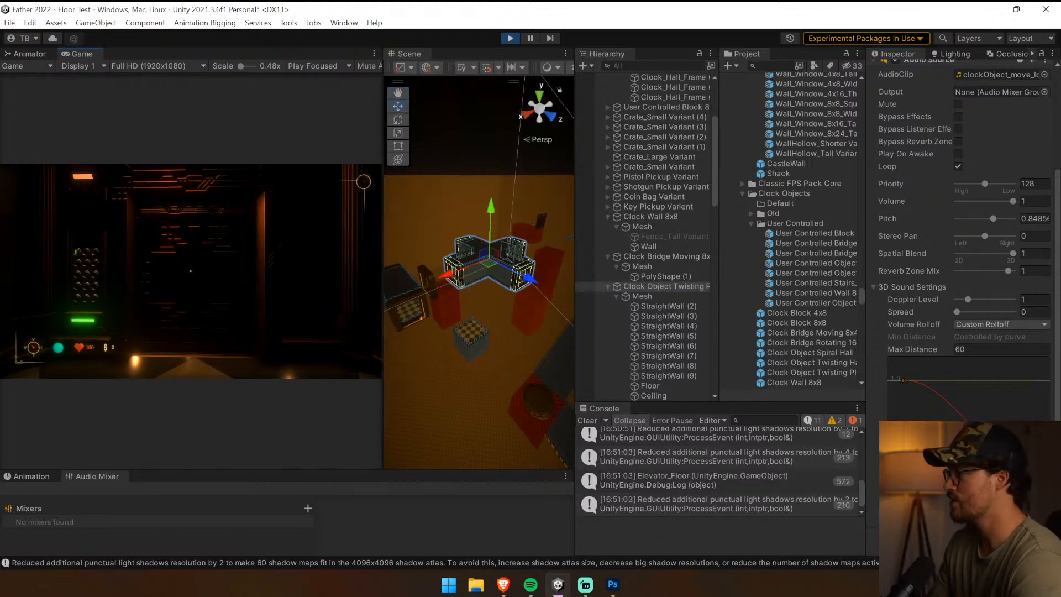
pyautogui.press('w')
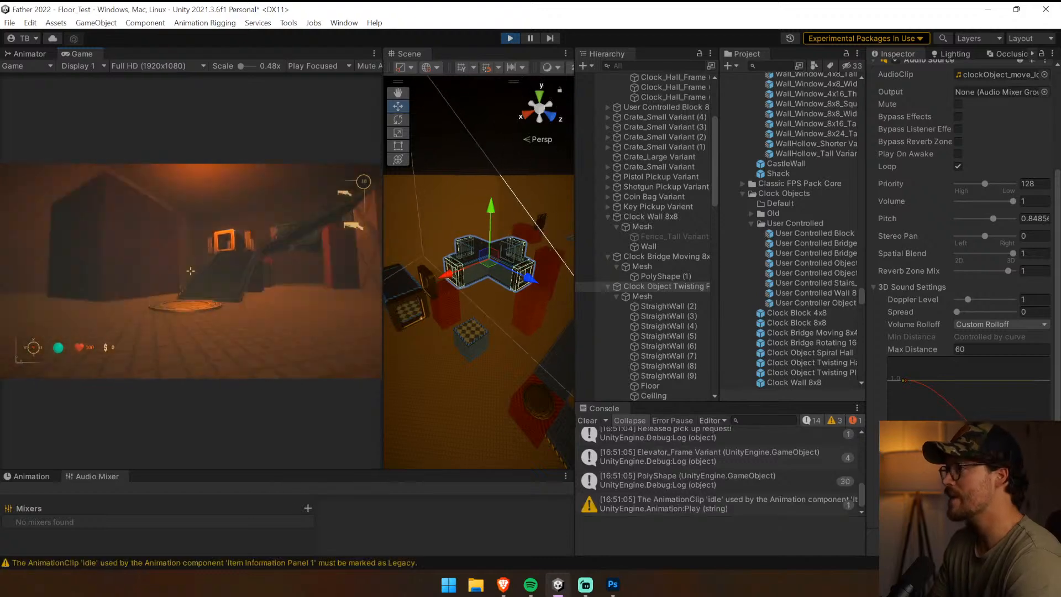
pyautogui.press('w')
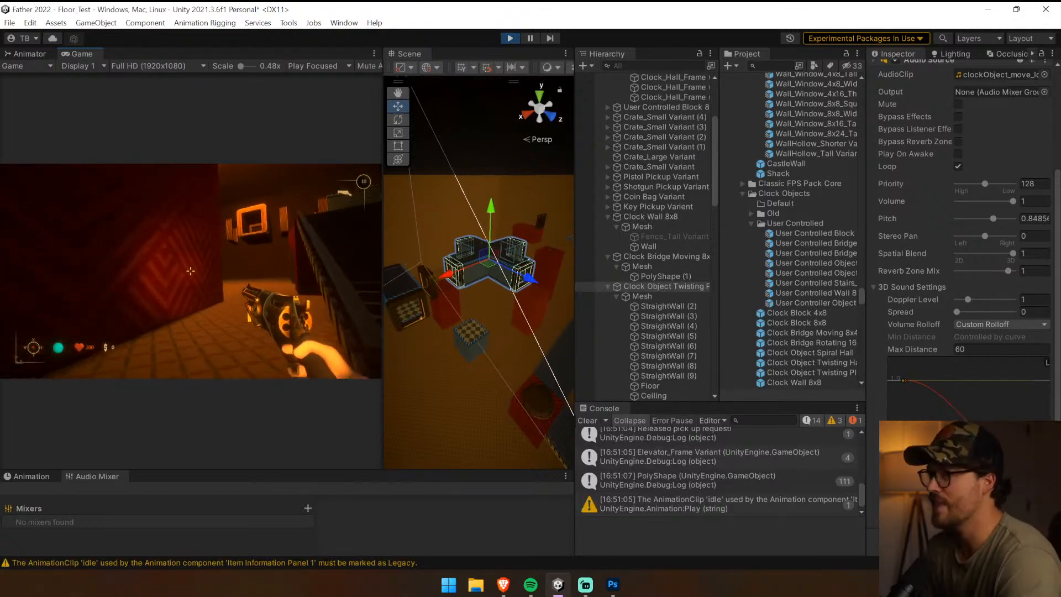
pyautogui.press('w')
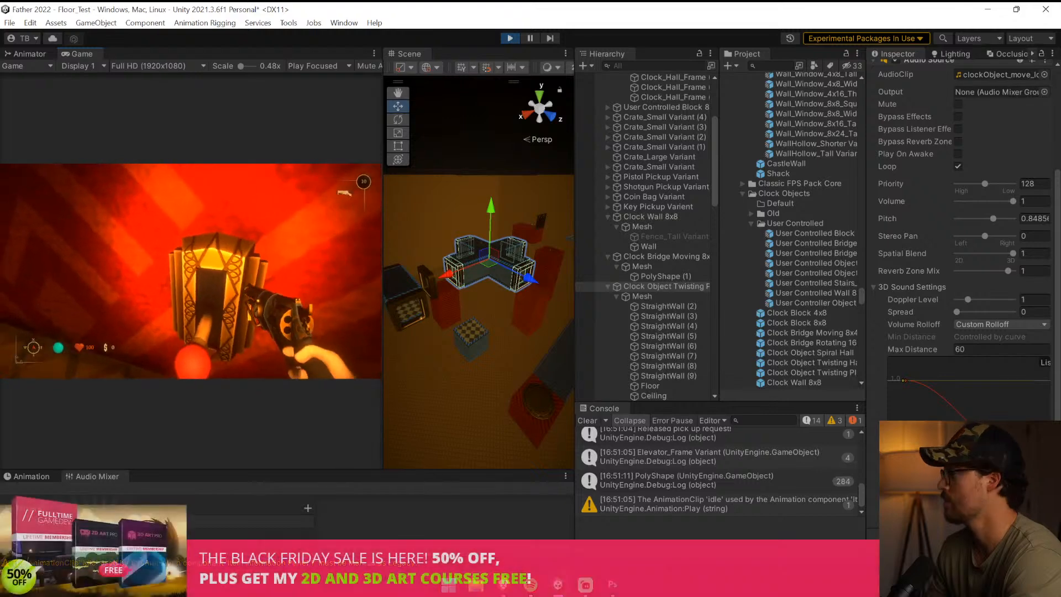
pyautogui.press('e')
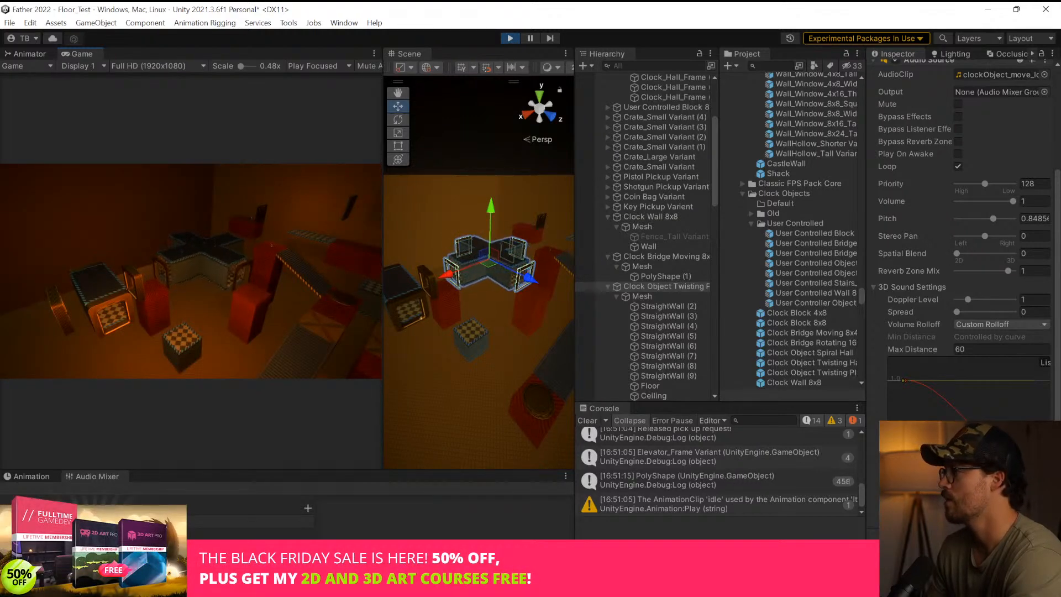
# Stop the game and review the Clock Object script settings of the Clock Object Twisting Plus hall
pyautogui.hotkey('ctrl', 'p')
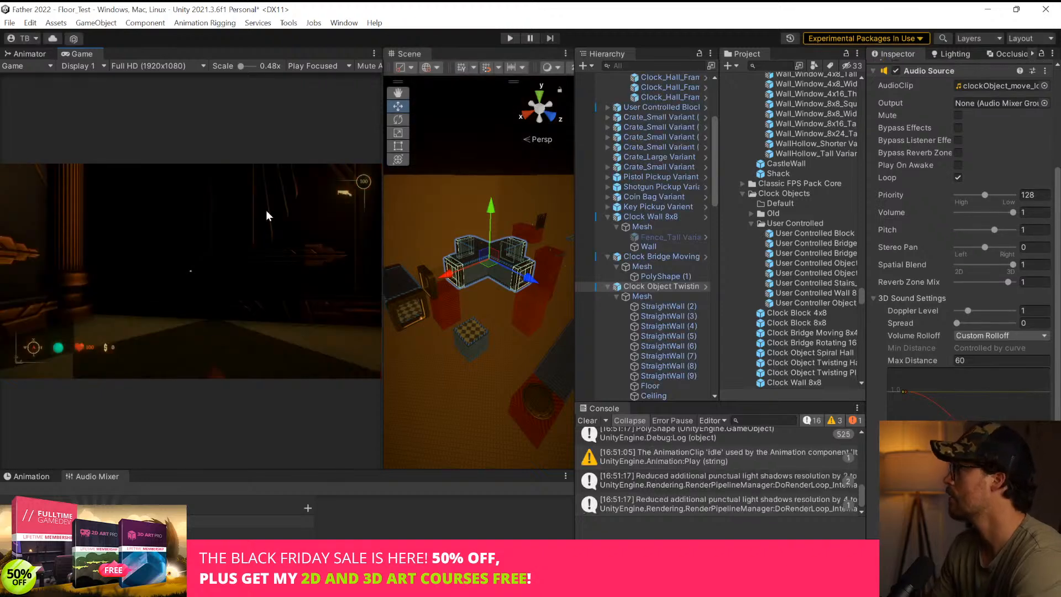
pyautogui.scroll(5, 950, 155)
pyautogui.click(961, 172)
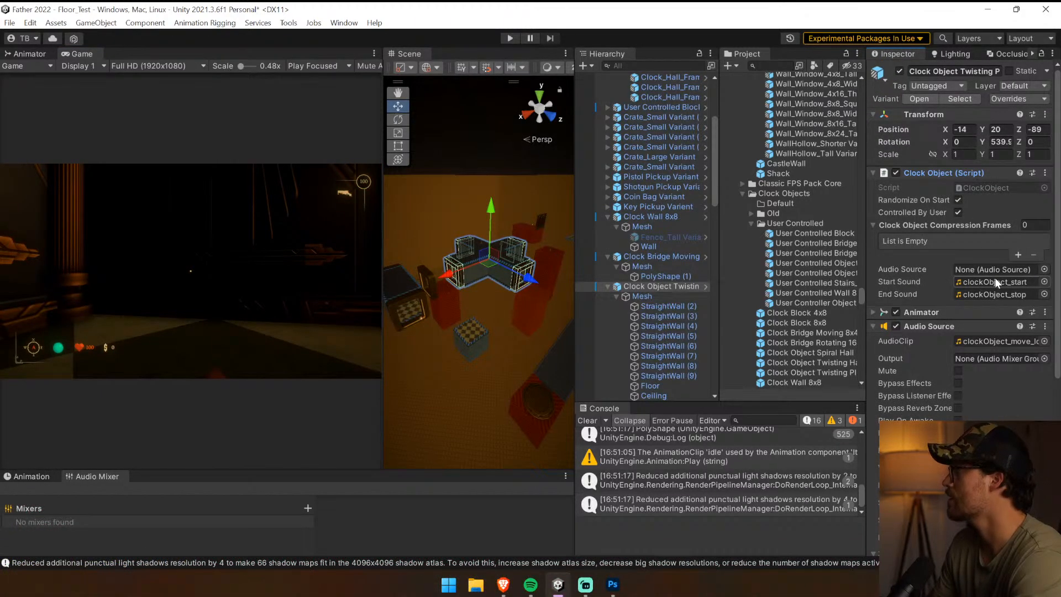
# Playtest the twisting hall's Audio Source with Play On Awake enabled and Spatial Blend set to 0
pyautogui.hotkey('ctrl', 'p')
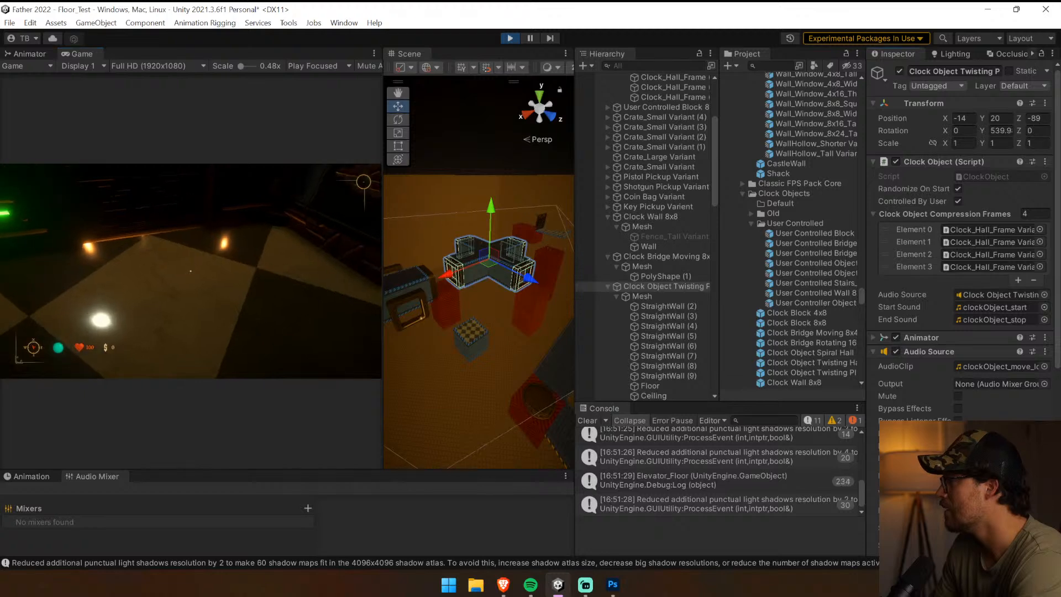
pyautogui.scroll(-3, 961, 237)
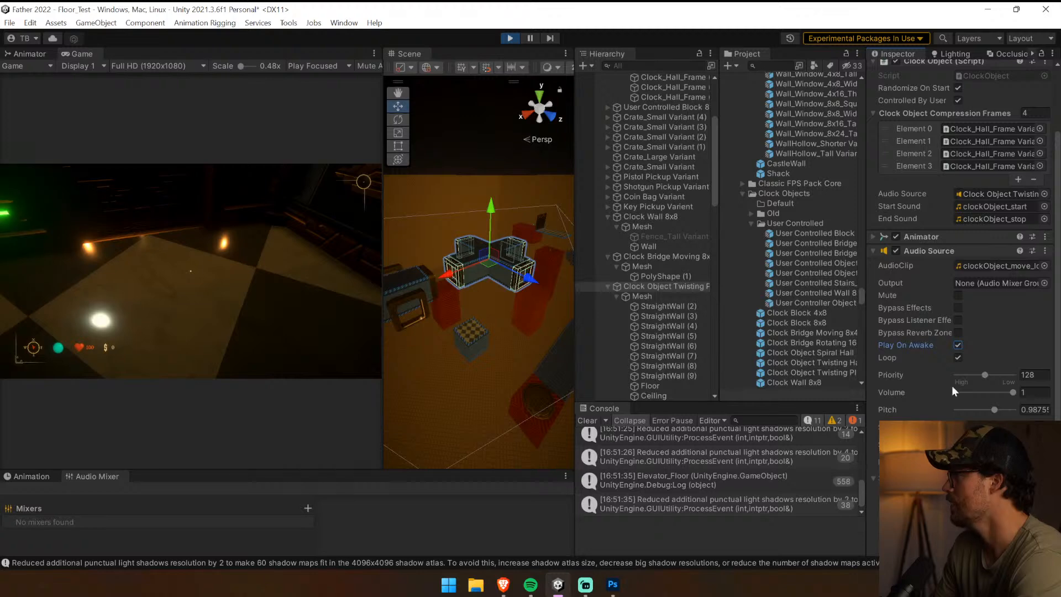
pyautogui.click(510, 38)
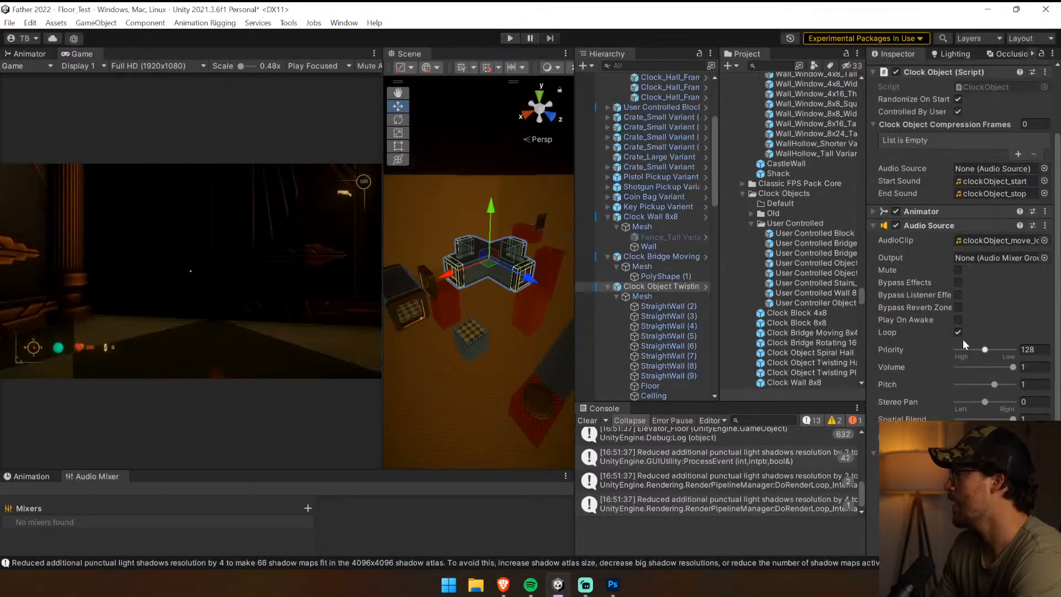
pyautogui.click(513, 36)
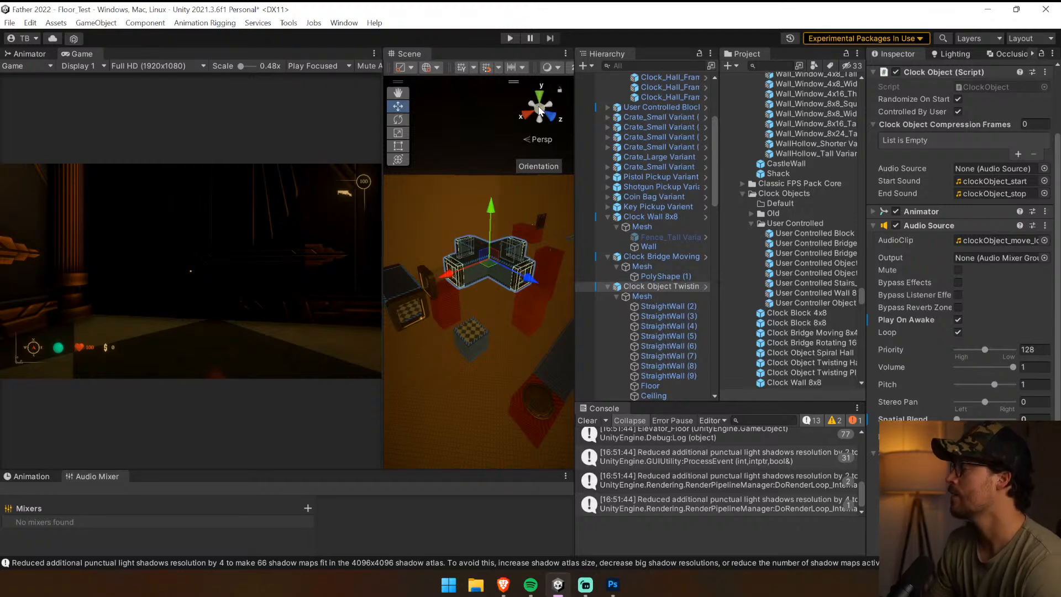
# Check the Lever script on the Lever Object Controller and trace its Clock Object reference to the Clock Object Twisting Plus hall
pyautogui.scroll(5, 697, 170)
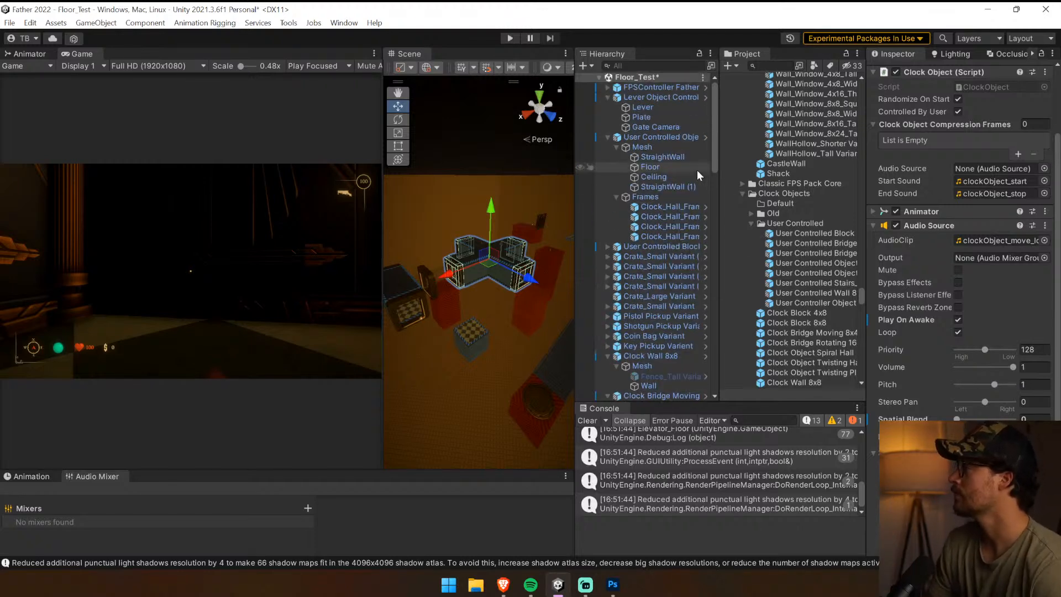
pyautogui.click(681, 101)
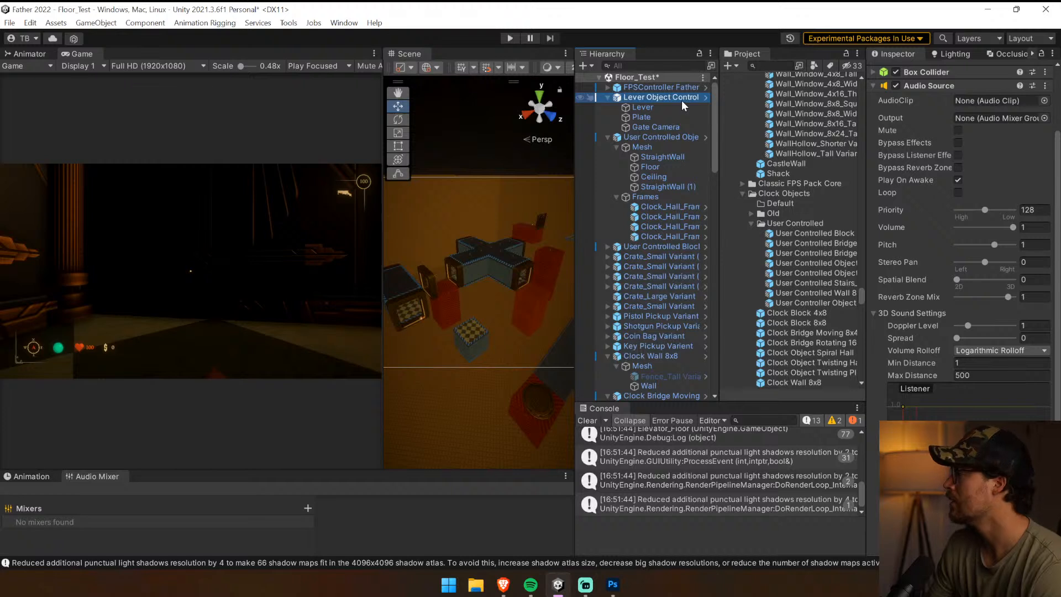
pyautogui.click(932, 85)
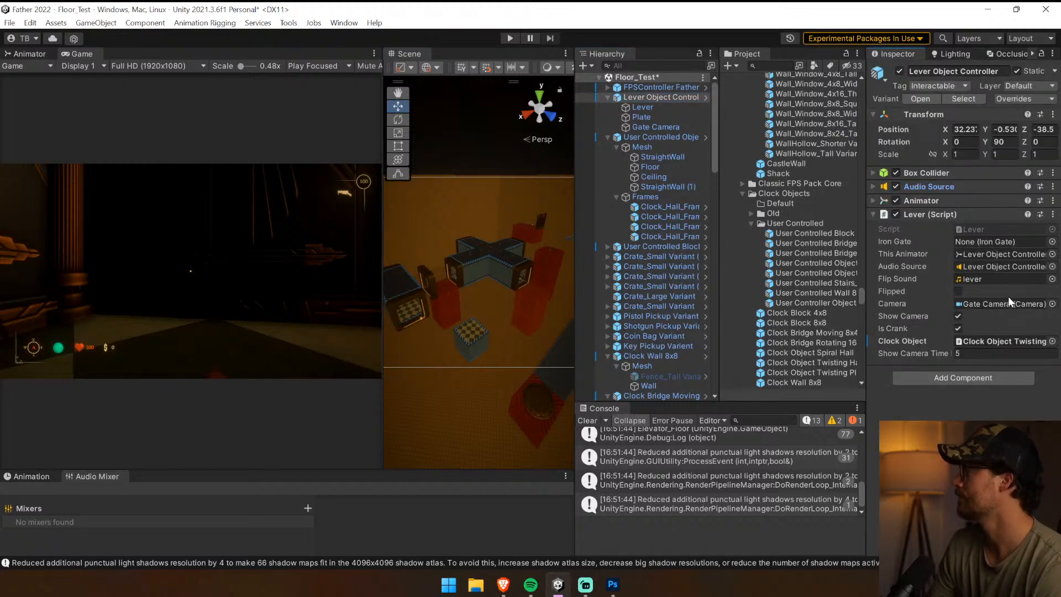
pyautogui.click(1001, 341)
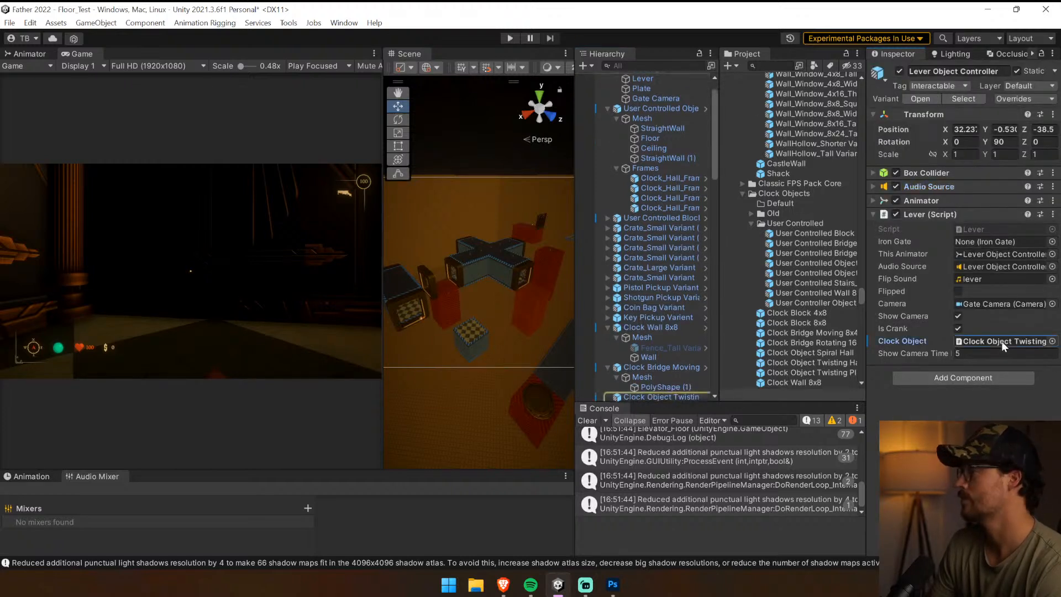
pyautogui.click(665, 396)
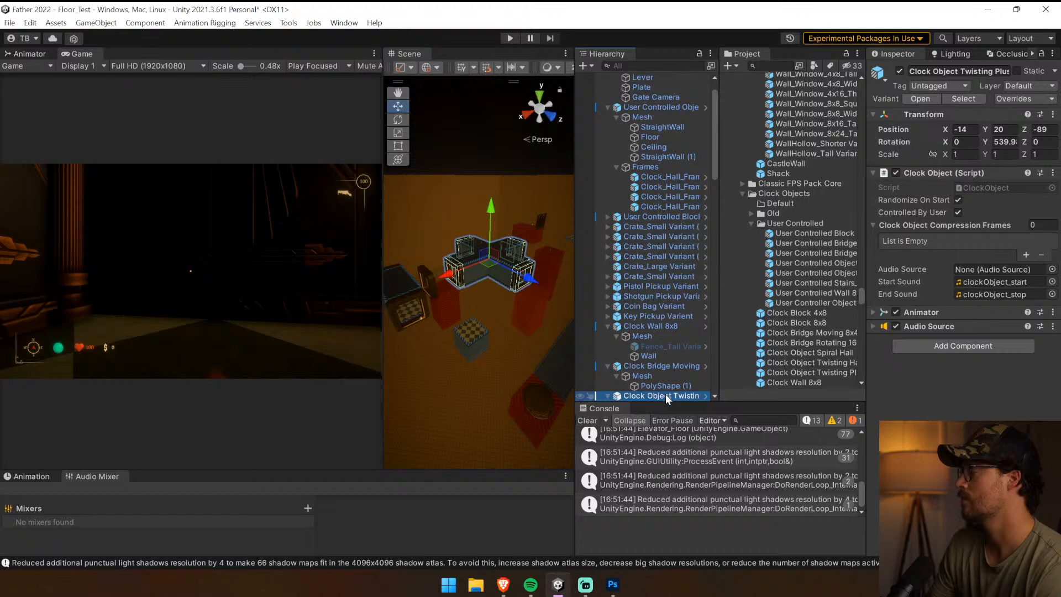
# Compare the Audio Source settings of the Lever Object Controller and the User Controlled Object hall, running the game briefly
pyautogui.scroll(1, 603, 115)
pyautogui.click(634, 96)
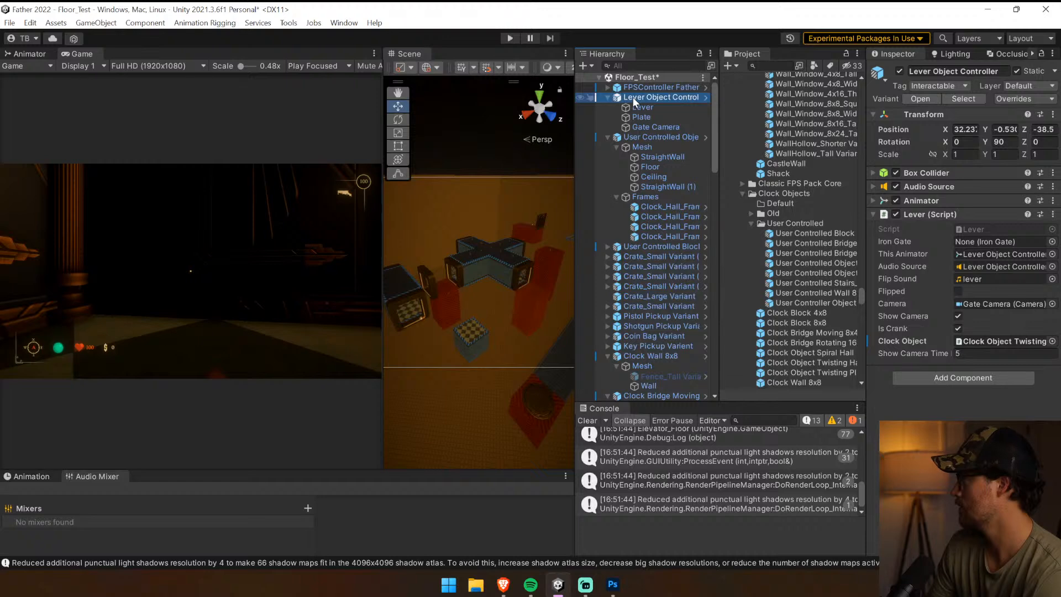
pyautogui.click(923, 187)
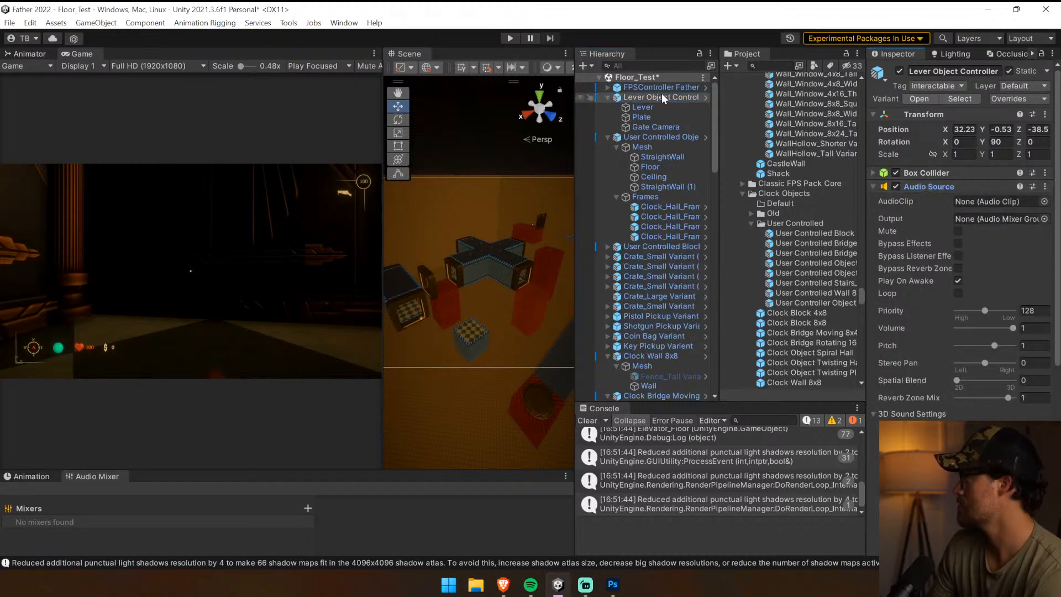
pyautogui.click(650, 136)
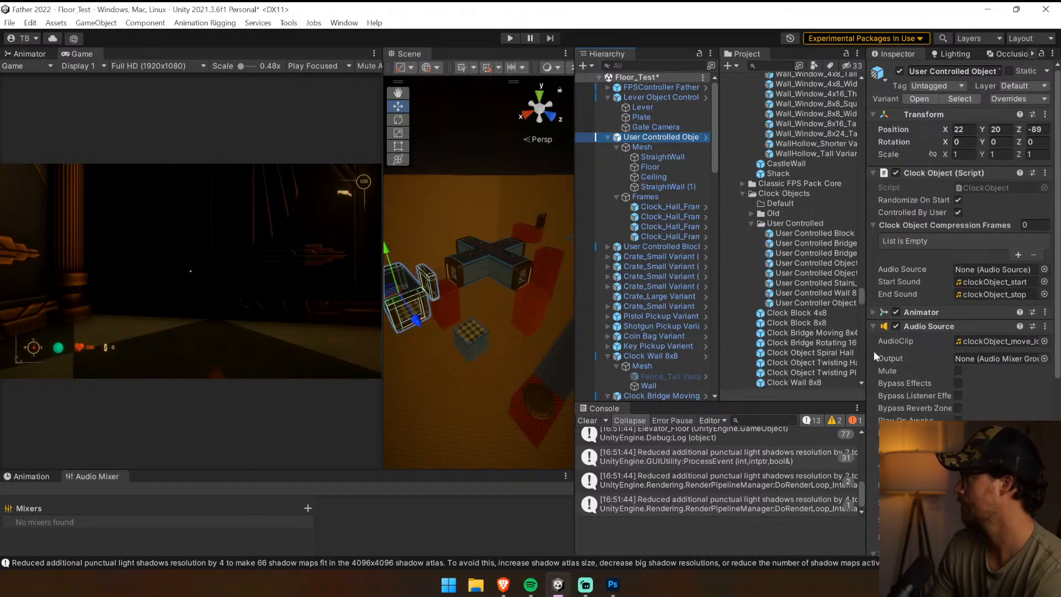
pyautogui.click(912, 173)
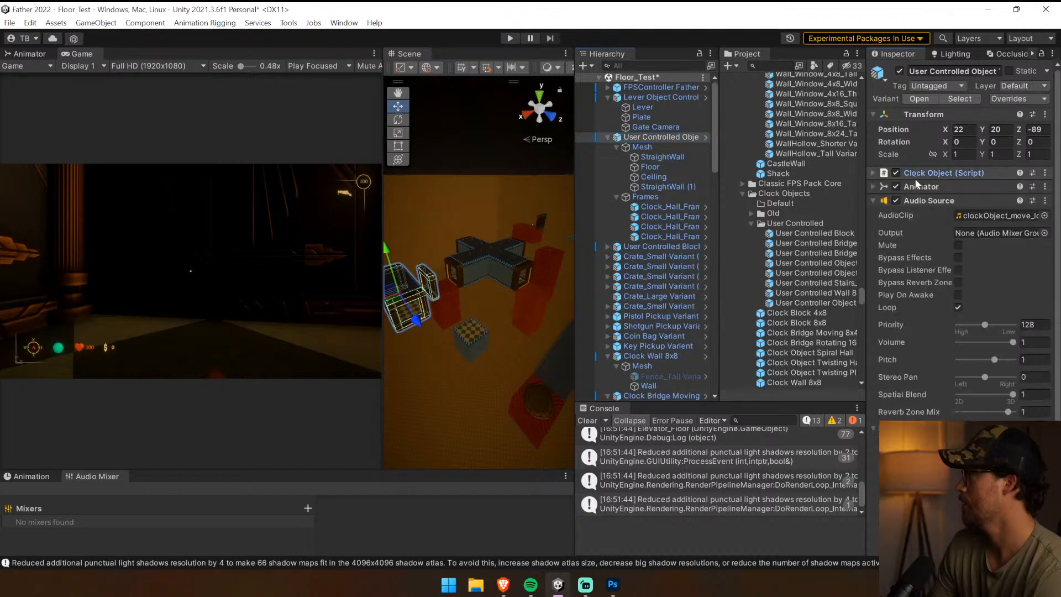
pyautogui.click(511, 38)
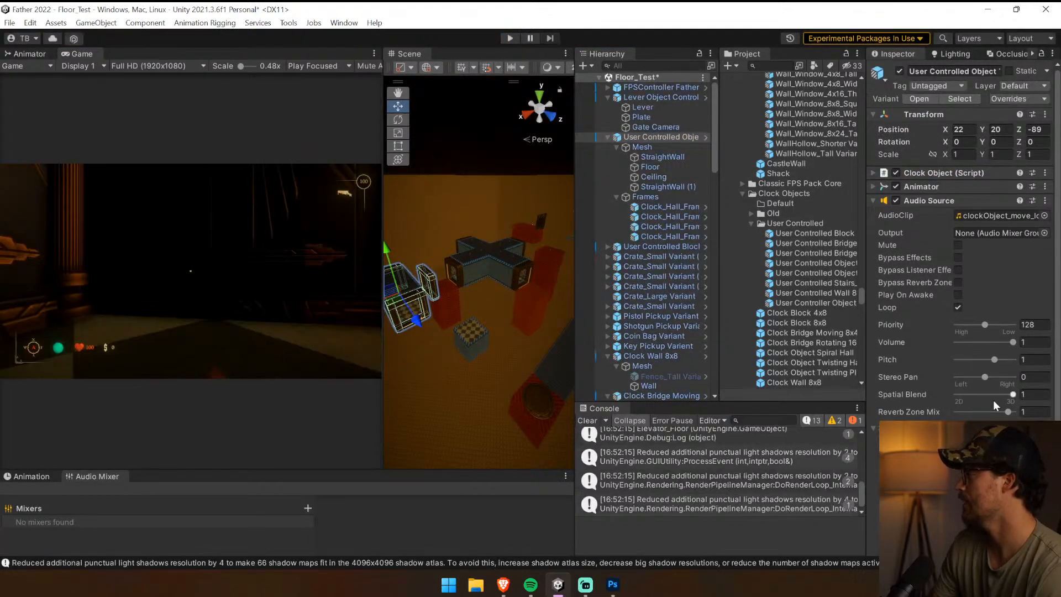
# Turn off Play On Awake and set Spatial Blend to 1 on the Clock Object Twisting Plus hall's Audio Source
pyautogui.click(488, 264)
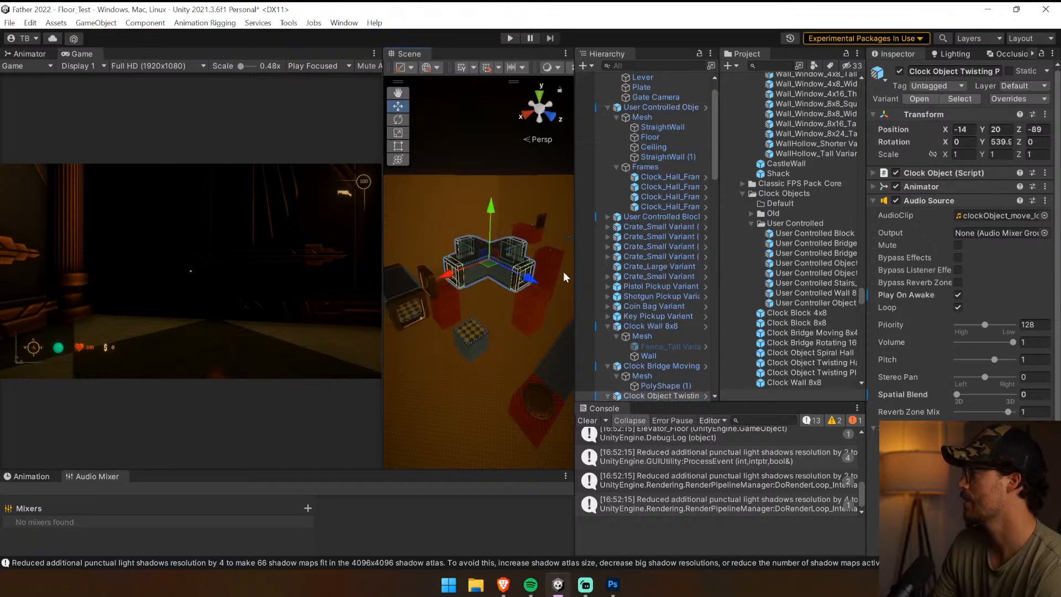
pyautogui.click(961, 294)
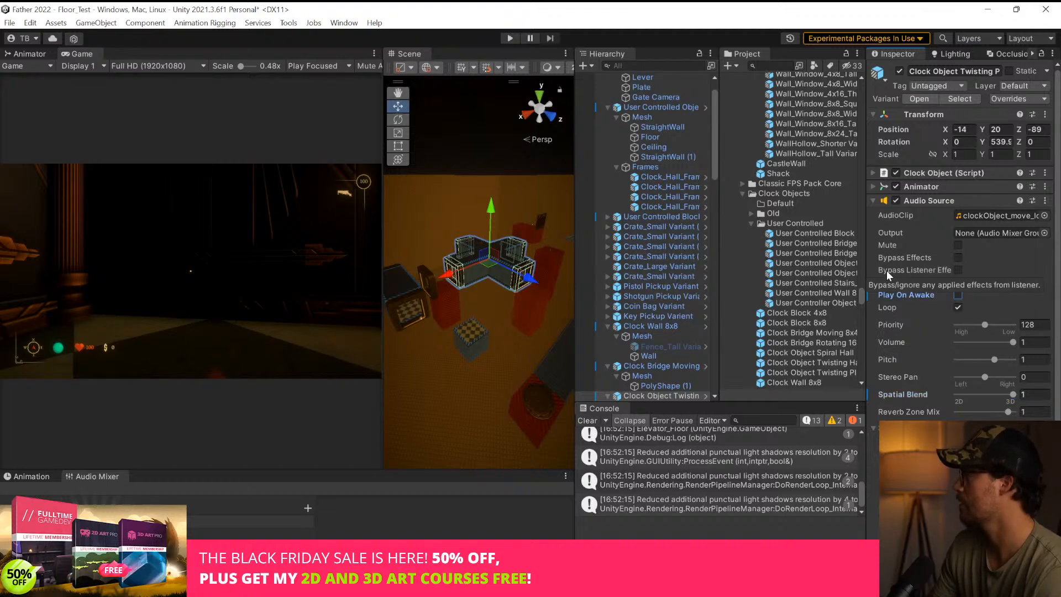
# Playtest the level by walking from the elevator to the wall lever and flipping it, and run the game once more
pyautogui.click(510, 38)
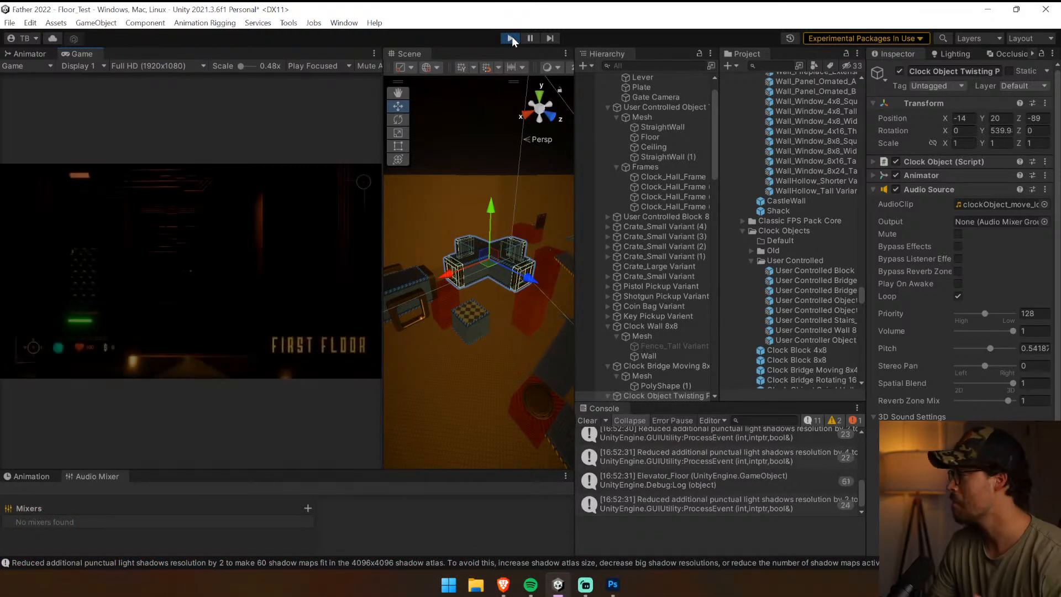
pyautogui.click(324, 204)
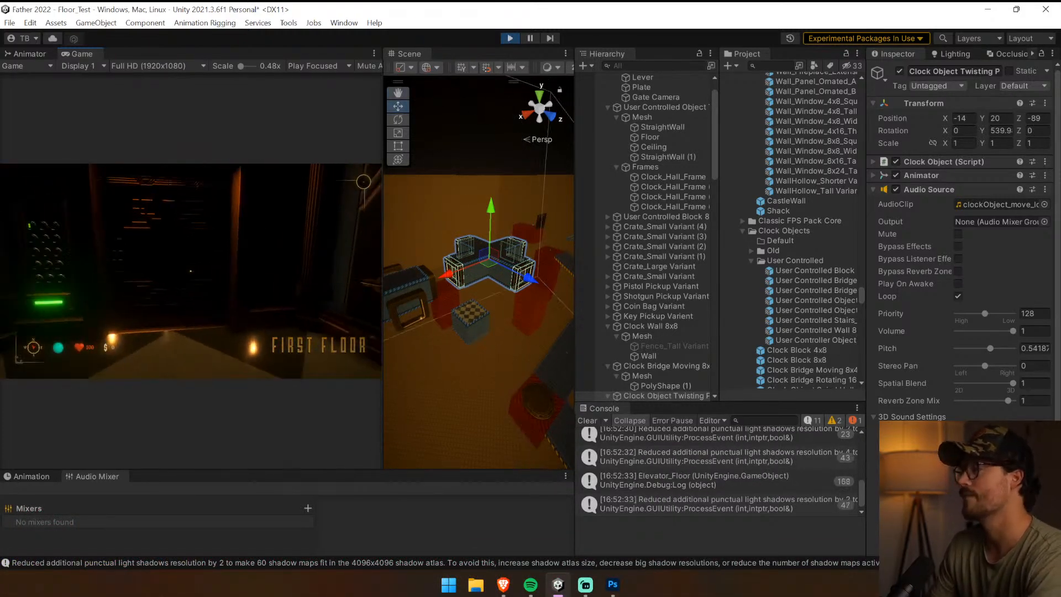
pyautogui.press('w')
pyautogui.press('w')
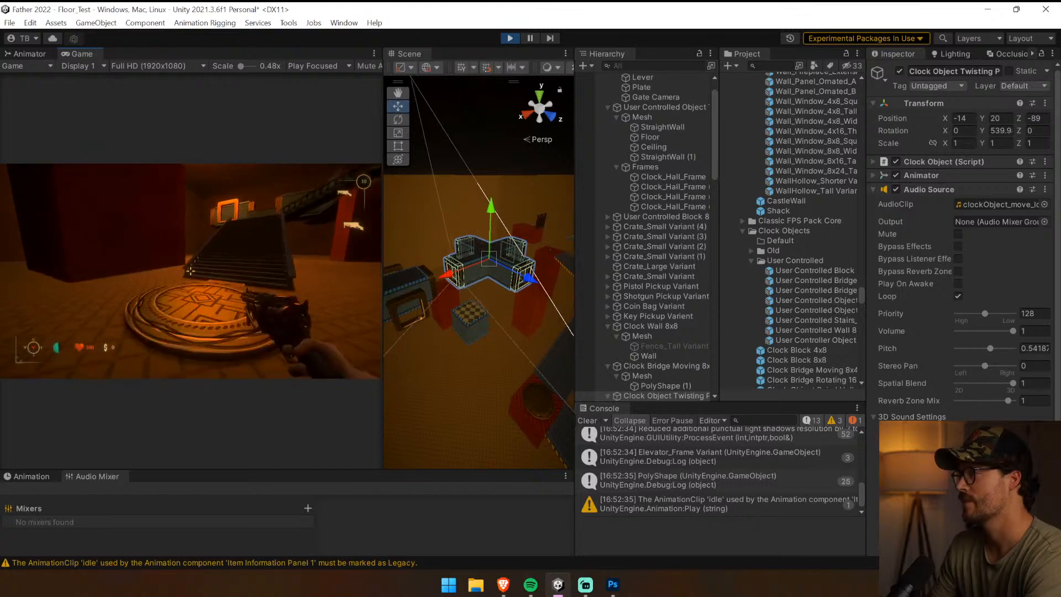
pyautogui.press('w')
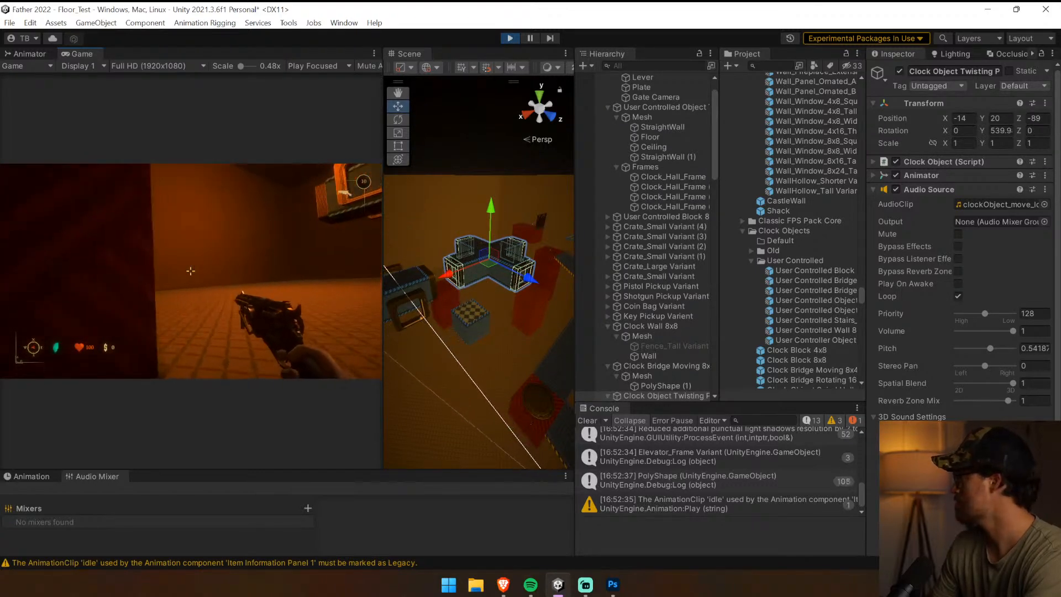
pyautogui.press('w')
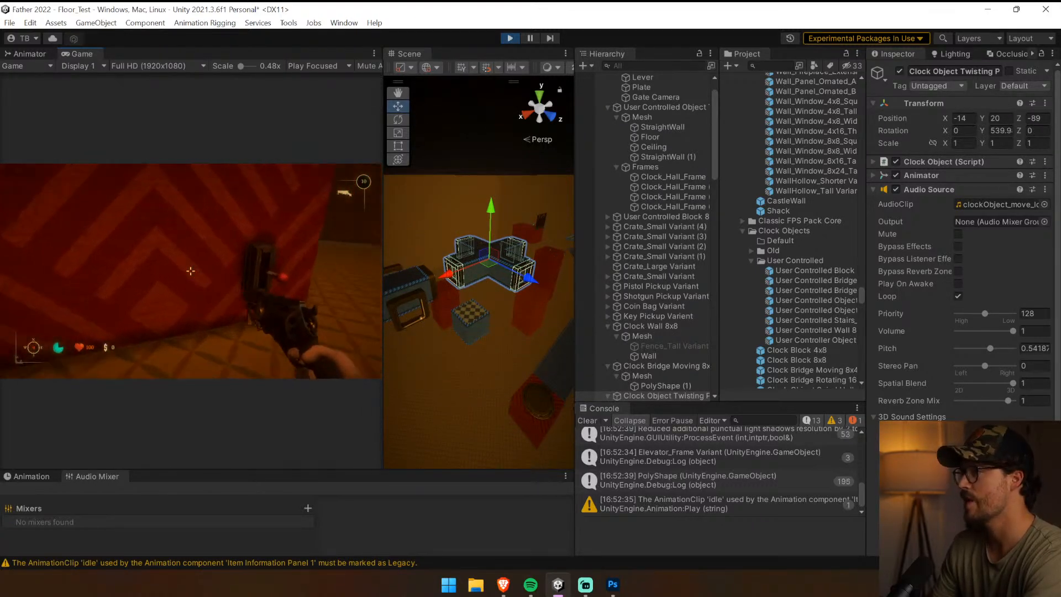
pyautogui.press('e')
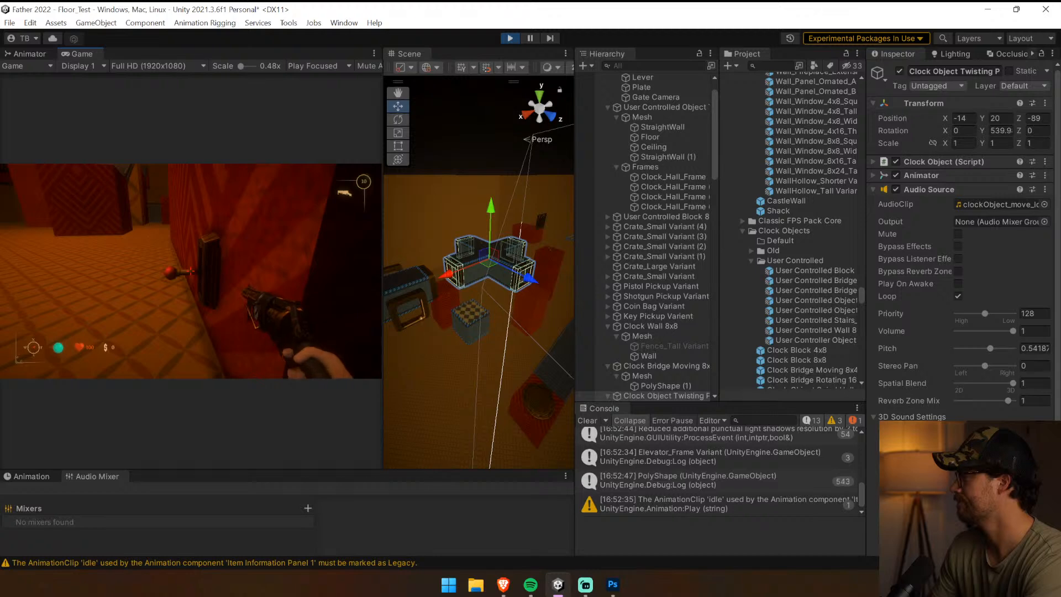
pyautogui.hotkey('ctrl', 'p')
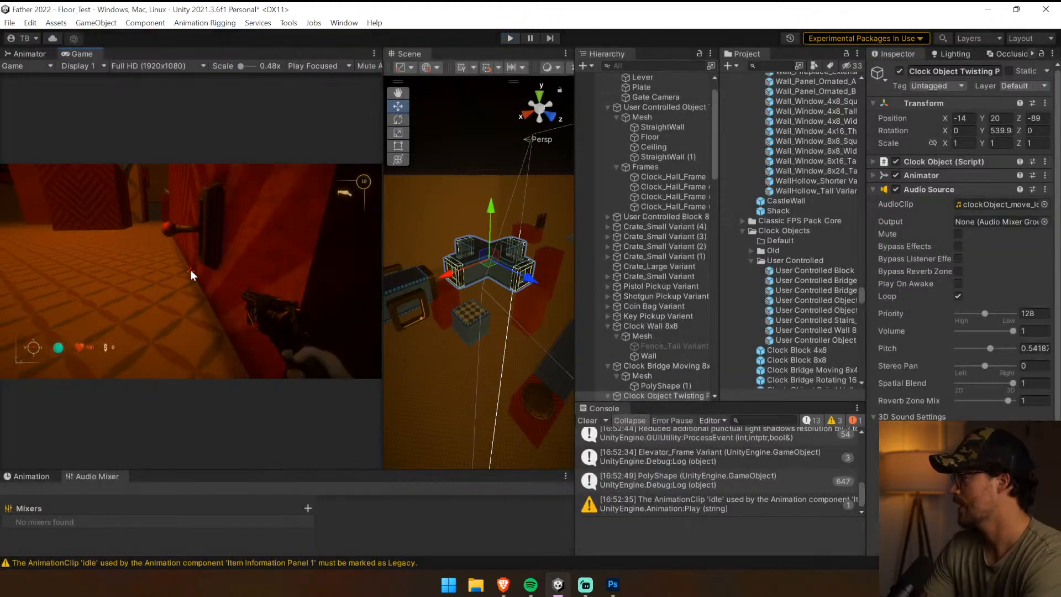
pyautogui.hotkey('ctrl', 'p')
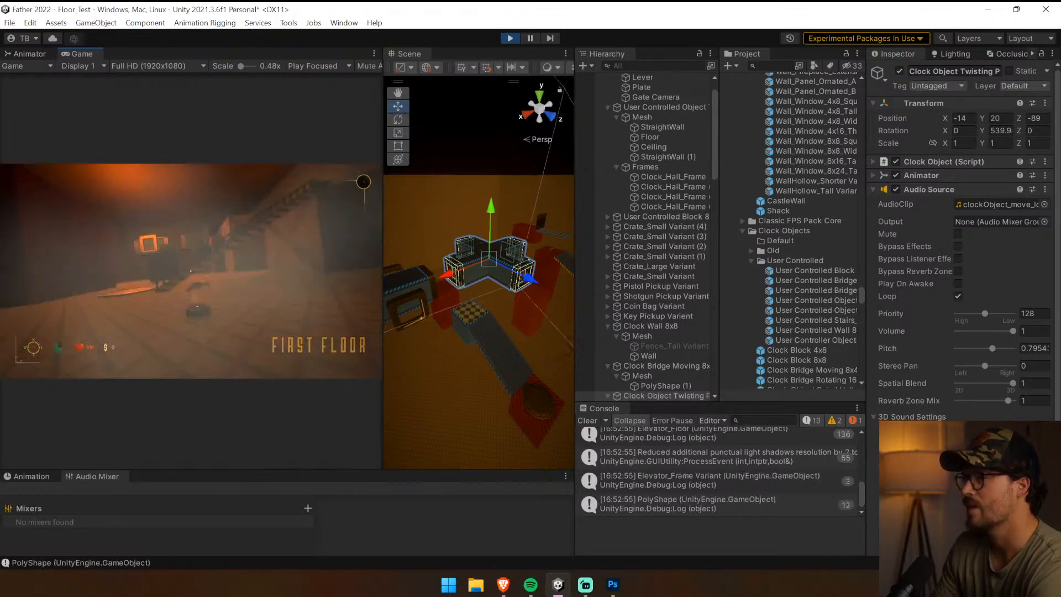
pyautogui.hotkey('ctrl', 'p')
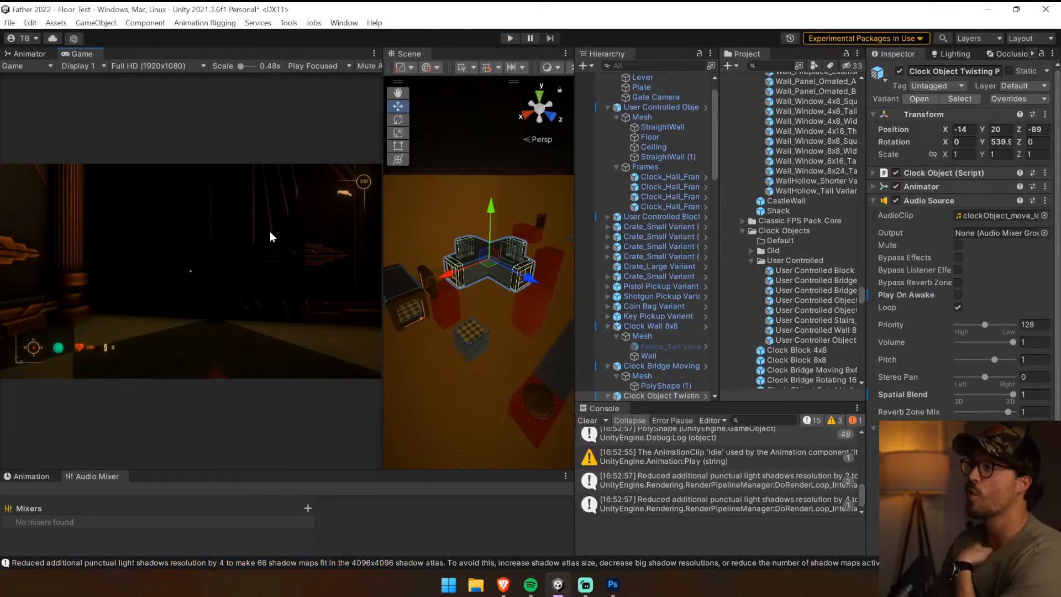
# Widen the Scene view, select the Clock Bridge Moving object, and survey the stairs and red blocks in the level
pyautogui.moveTo(382, 170); pyautogui.dragTo(186, 172)
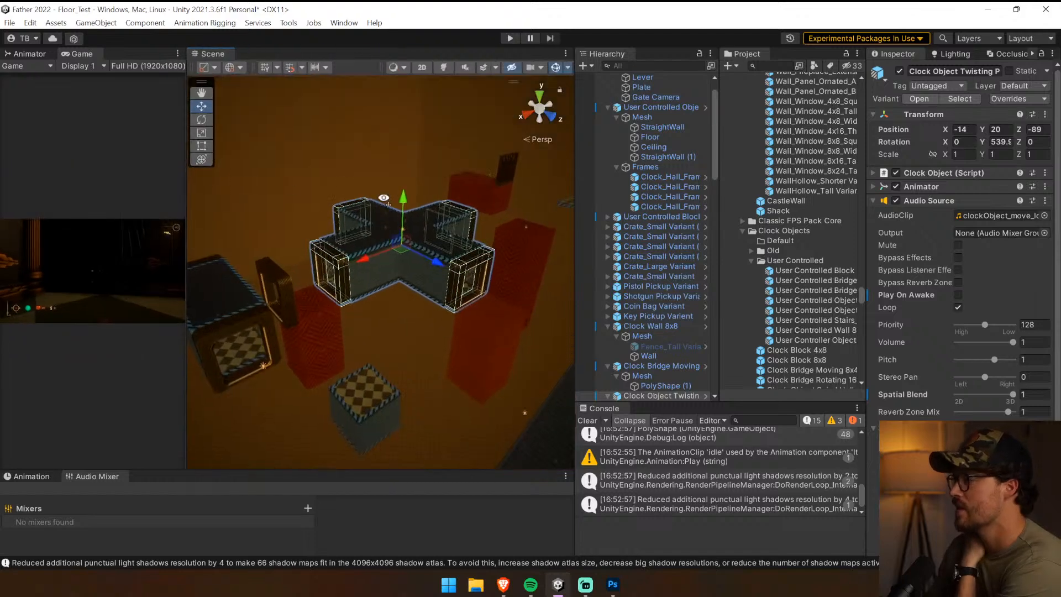
pyautogui.moveTo(354, 191); pyautogui.dragTo(489, 203, button='right')
pyautogui.click(419, 182)
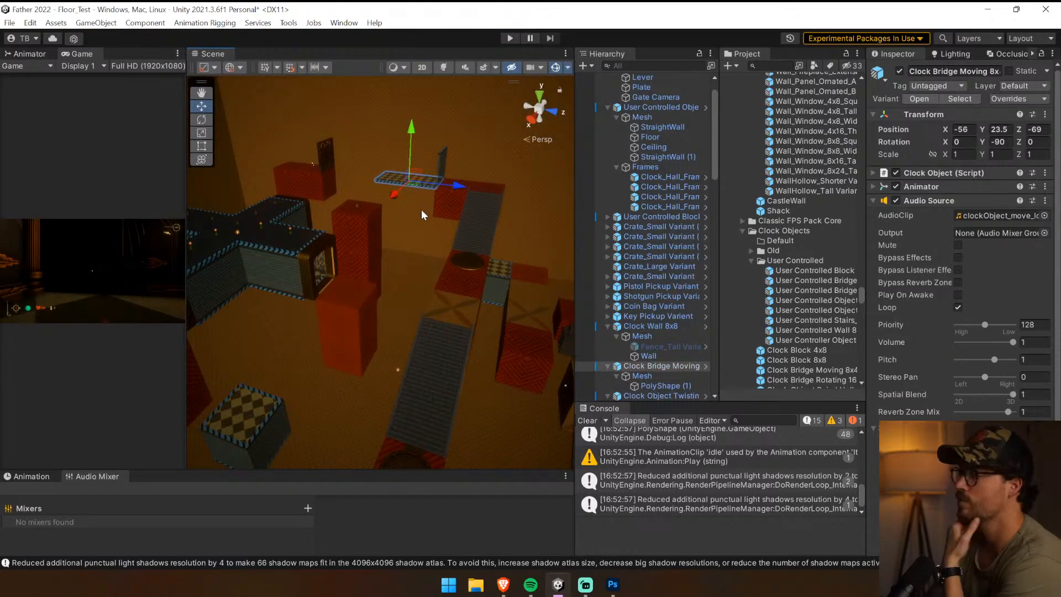
pyautogui.moveTo(421, 210); pyautogui.dragTo(436, 286, button='right')
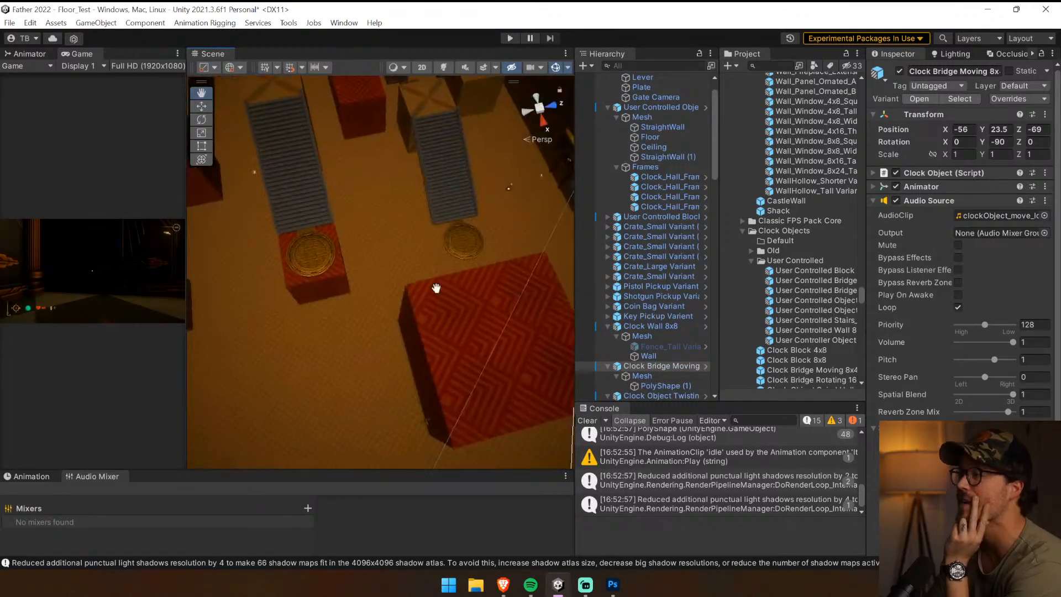
pyautogui.moveTo(436, 287); pyautogui.dragTo(514, 111, button='middle')
pyautogui.moveTo(514, 108); pyautogui.dragTo(528, 323, button='right')
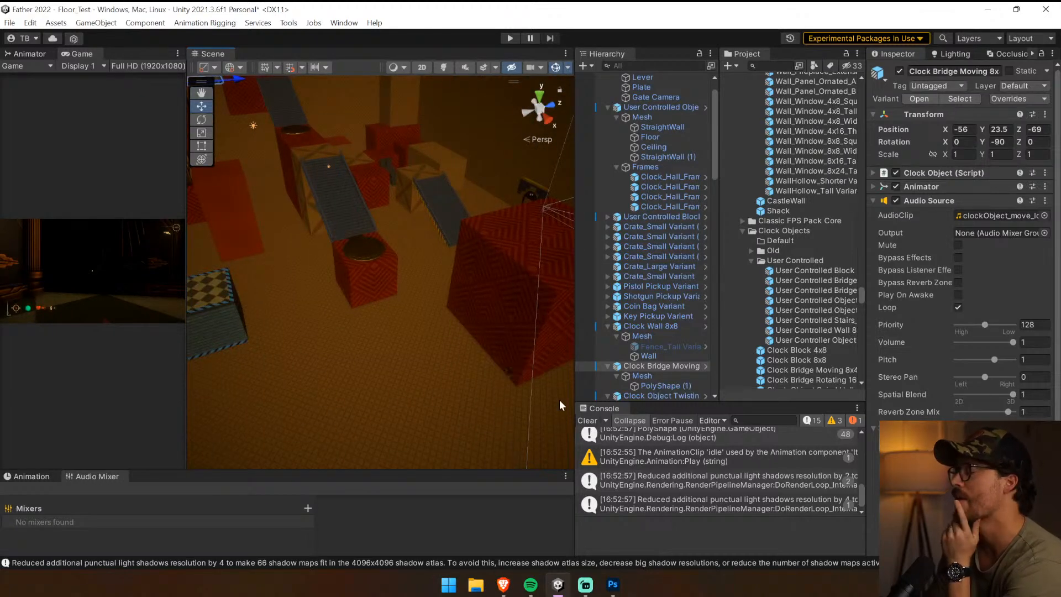
# Clear the console entries and select the Lever Object Controller in the scene
pyautogui.click(582, 420)
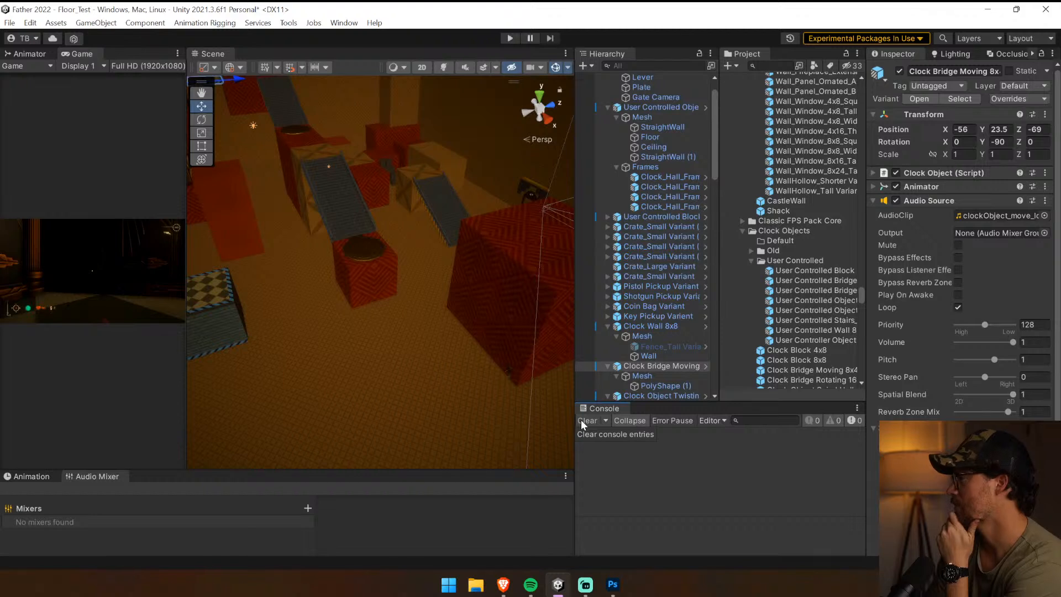
pyautogui.scroll(3, 677, 260)
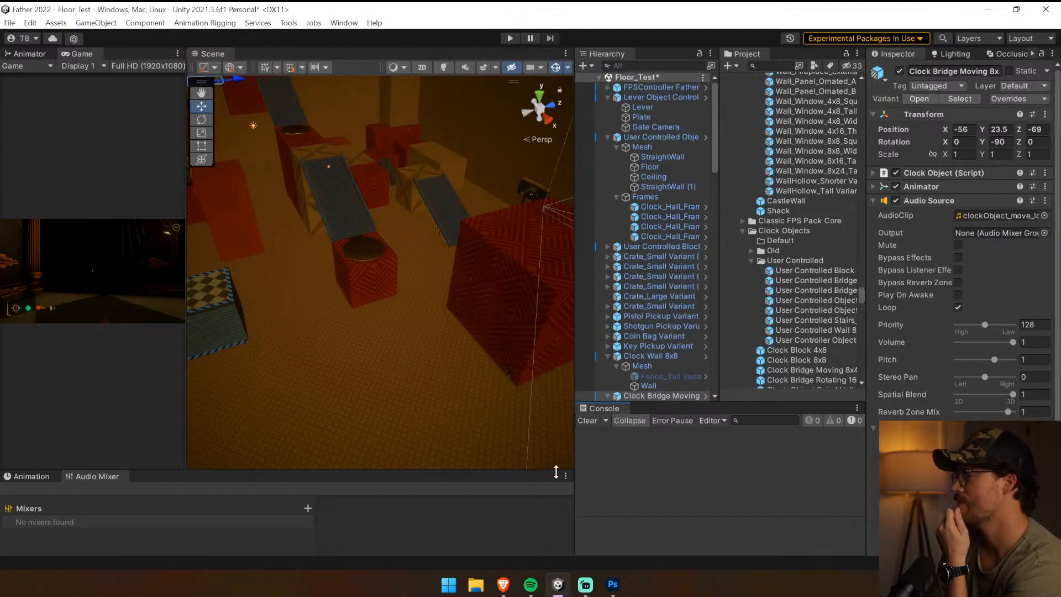
pyautogui.click(510, 374)
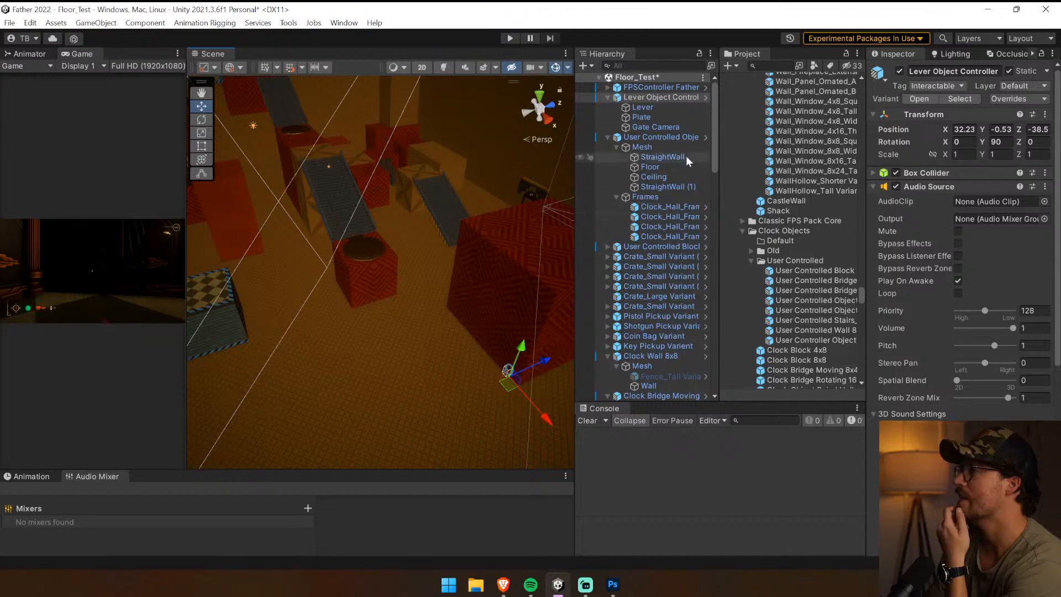
pyautogui.moveTo(492, 260); pyautogui.dragTo(455, 296, button='right')
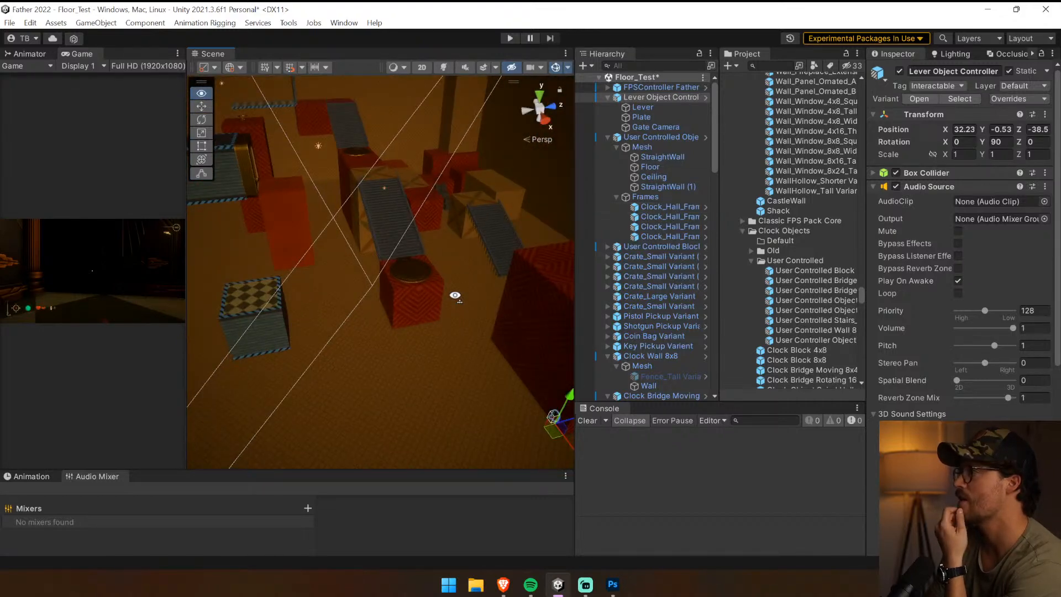
# Assign the Clock Bridge Moving object as the lever's Clock Object and expand the bridge's Audio Source settings
pyautogui.click(278, 104)
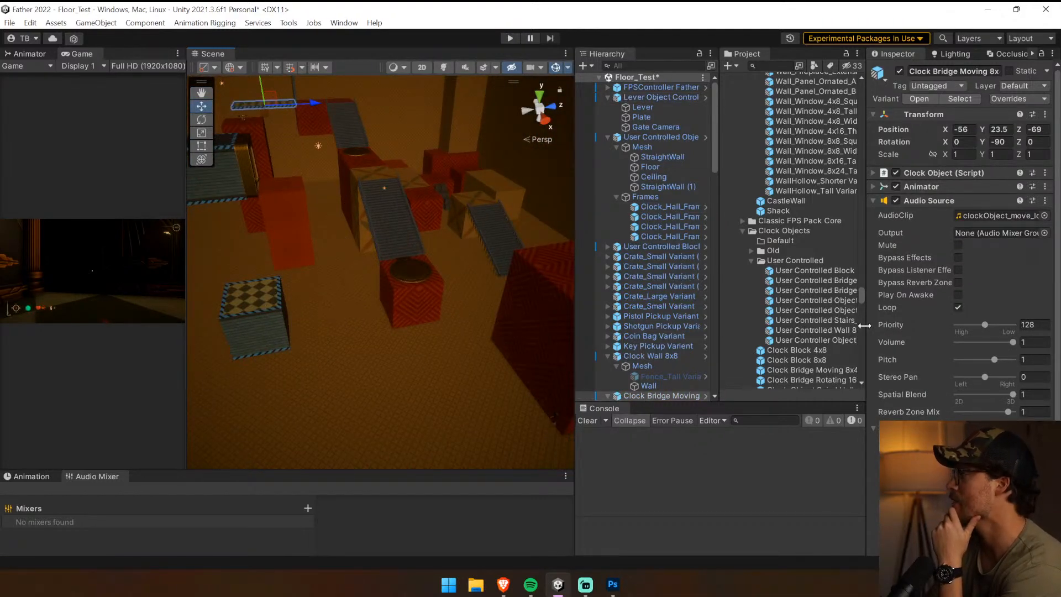
pyautogui.click(936, 200)
pyautogui.click(663, 96)
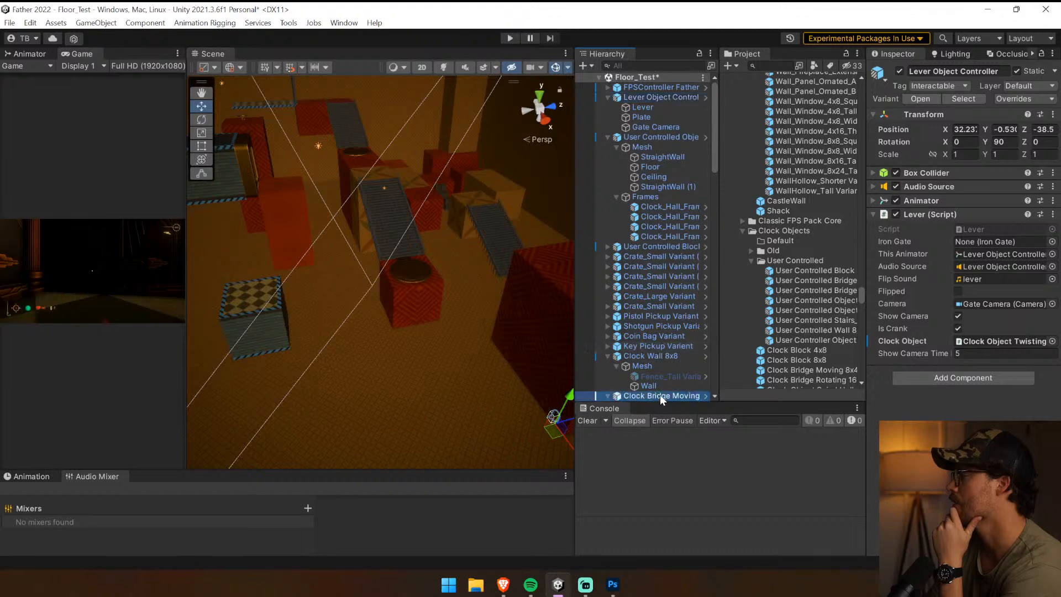
pyautogui.moveTo(659, 394); pyautogui.dragTo(997, 341)
pyautogui.click(678, 395)
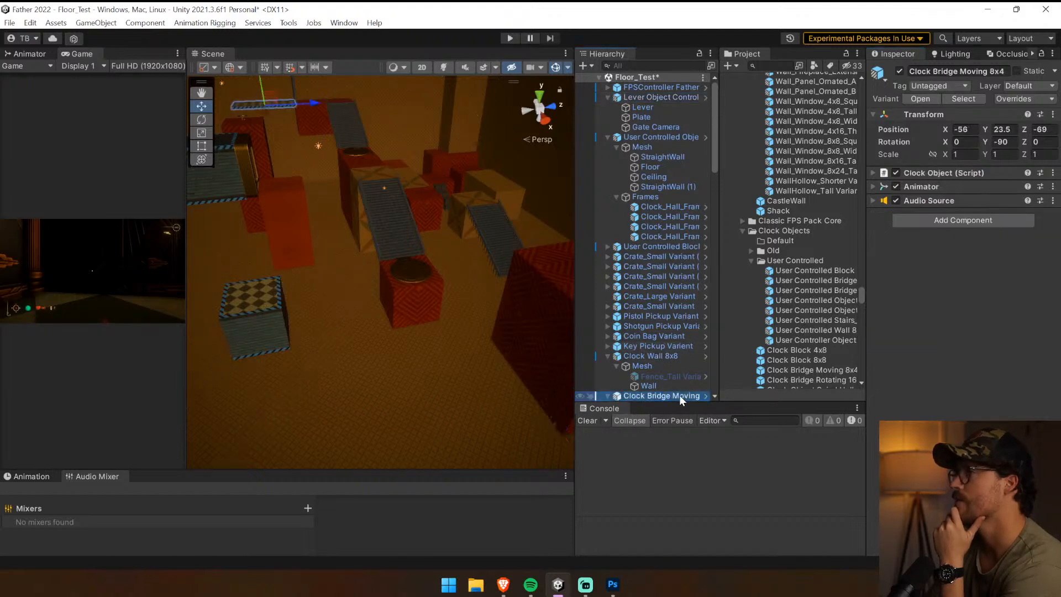
pyautogui.click(966, 200)
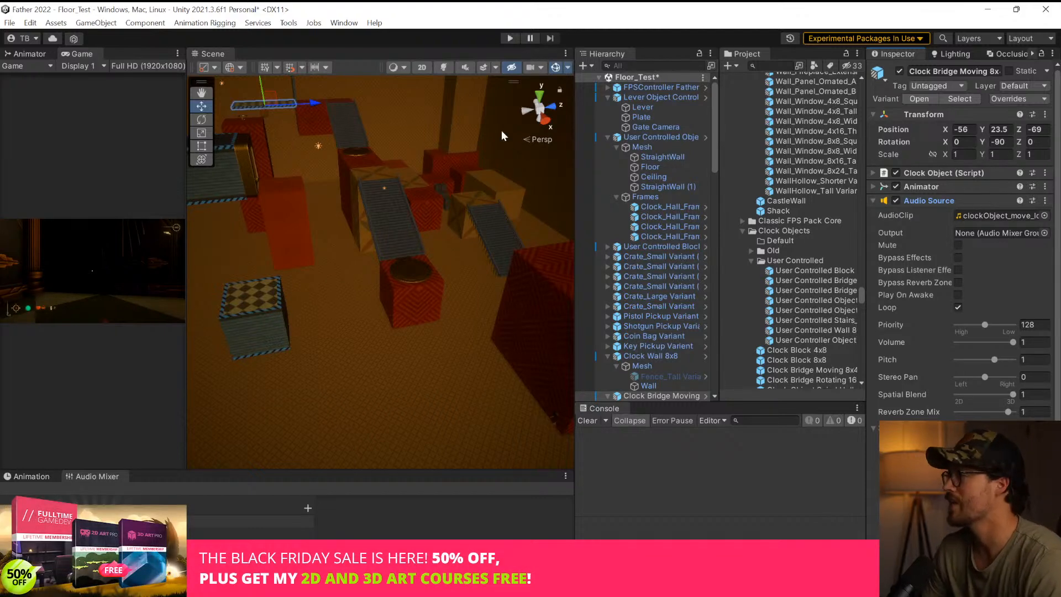
# Align the lever's Gate Camera with a Scene view overlooking the checkered moving bridge between the red blocks
pyautogui.click(656, 127)
pyautogui.press('f')
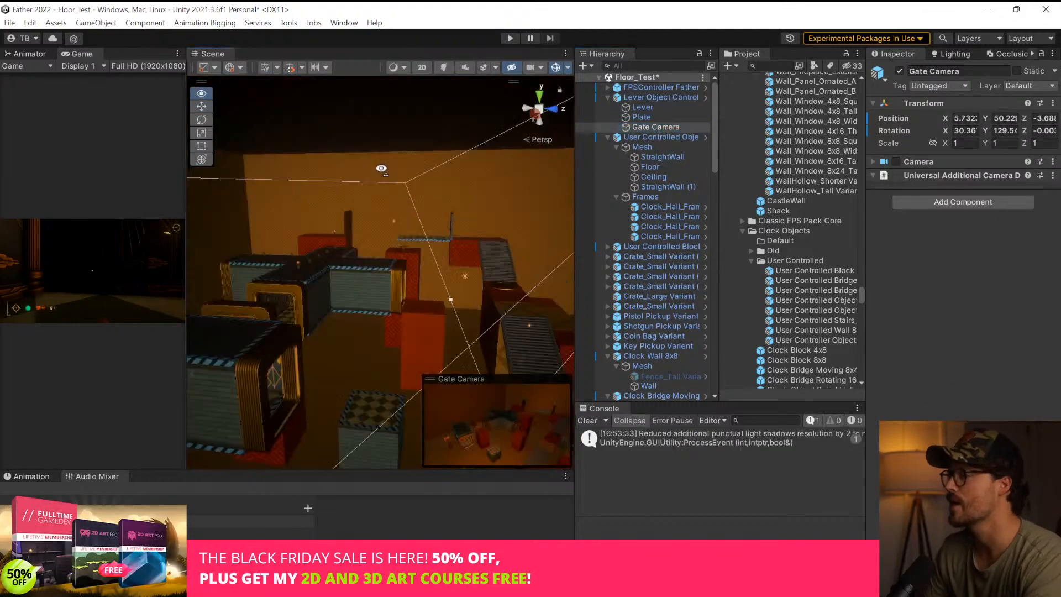
pyautogui.moveTo(381, 168); pyautogui.dragTo(550, 230, button='right')
pyautogui.press('w')
pyautogui.hotkey('ctrl', 'shift', 'f')
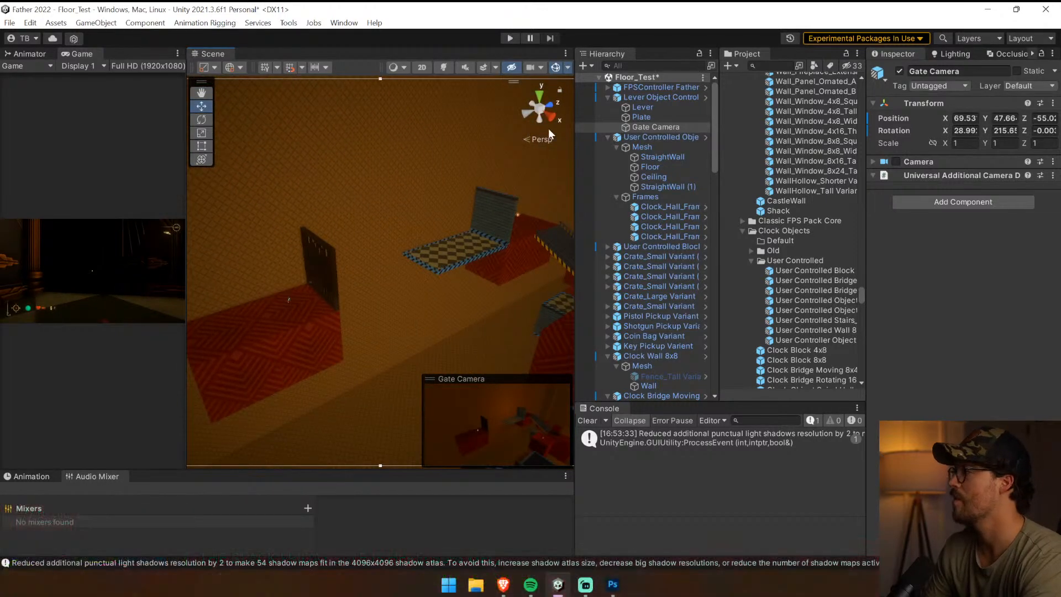
# Start a playtest with an enlarged Game view, walk up the clock stairs, and fire the pistol
pyautogui.click(510, 38)
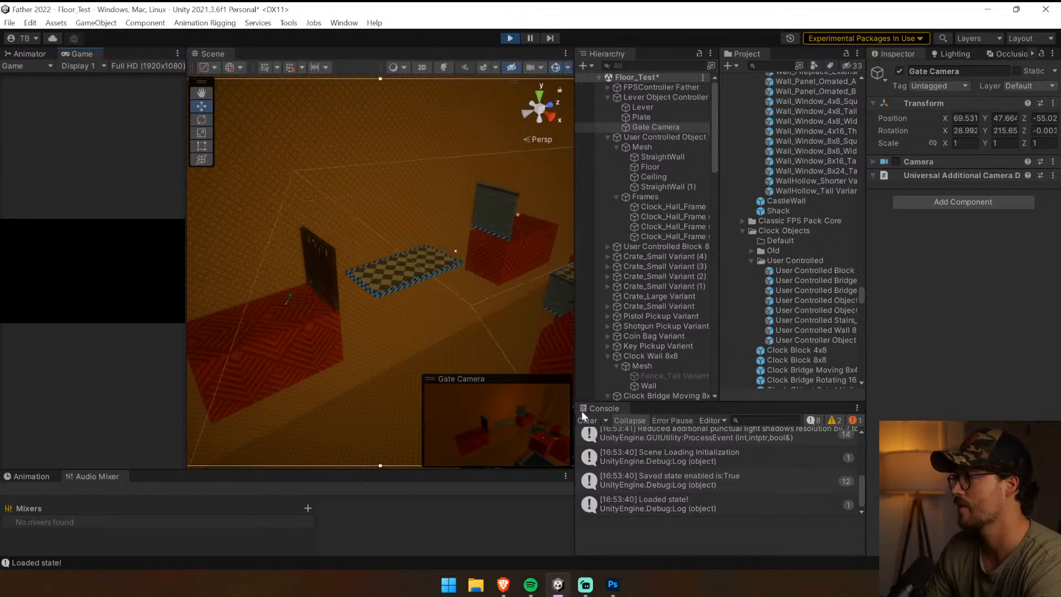
pyautogui.moveTo(187, 239); pyautogui.dragTo(338, 256)
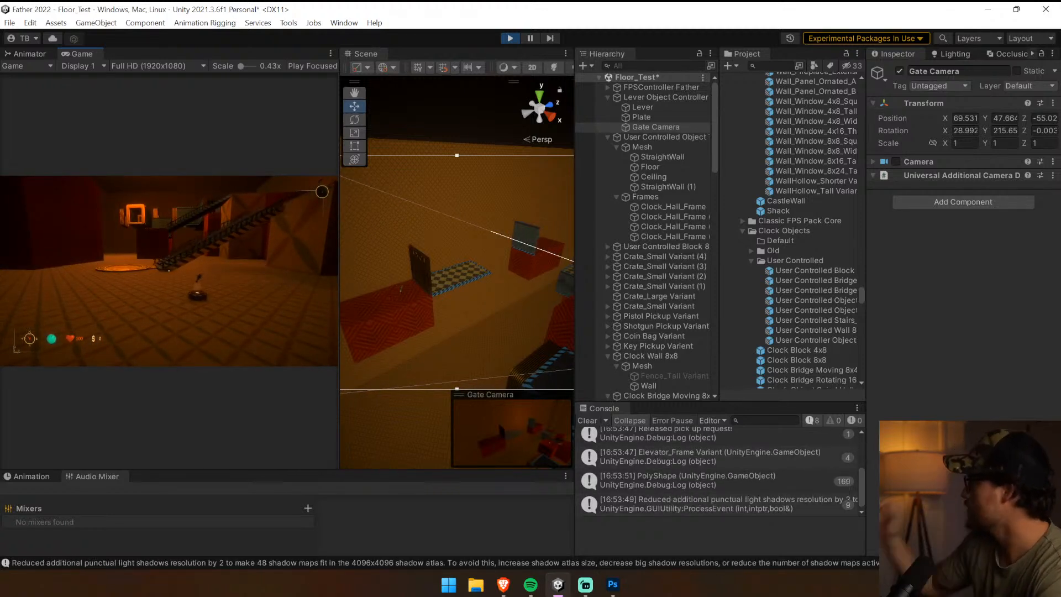
pyautogui.hotkey('shift', 'w')
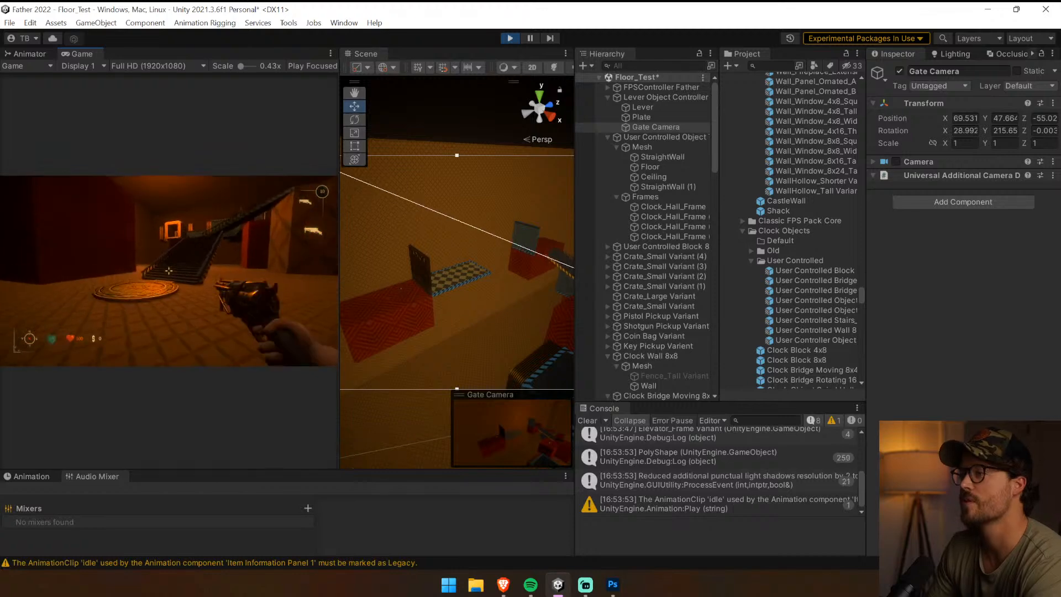
pyautogui.hotkey('shift', 'w')
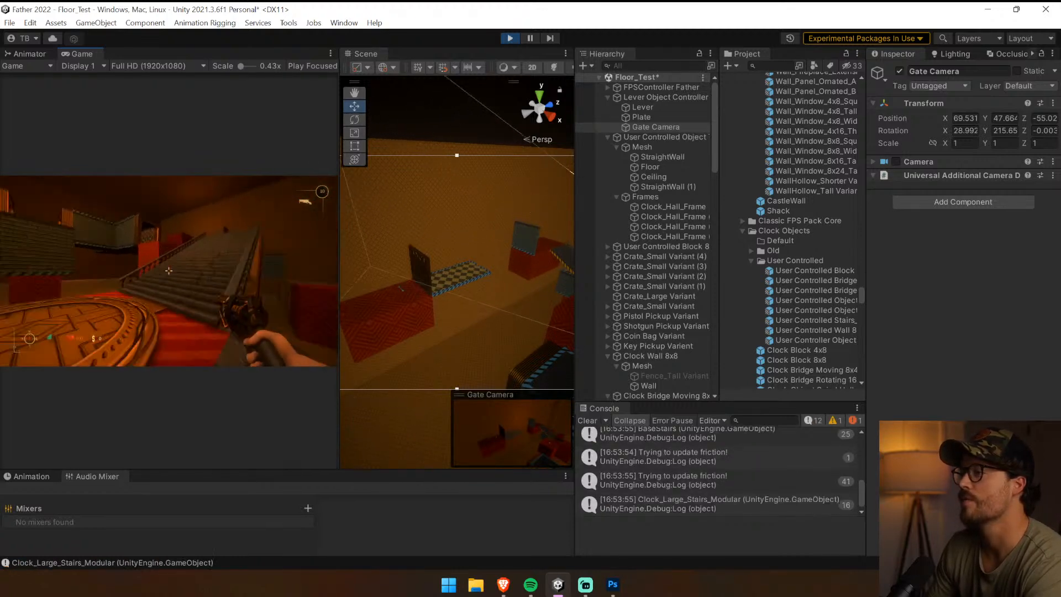
pyautogui.press('w')
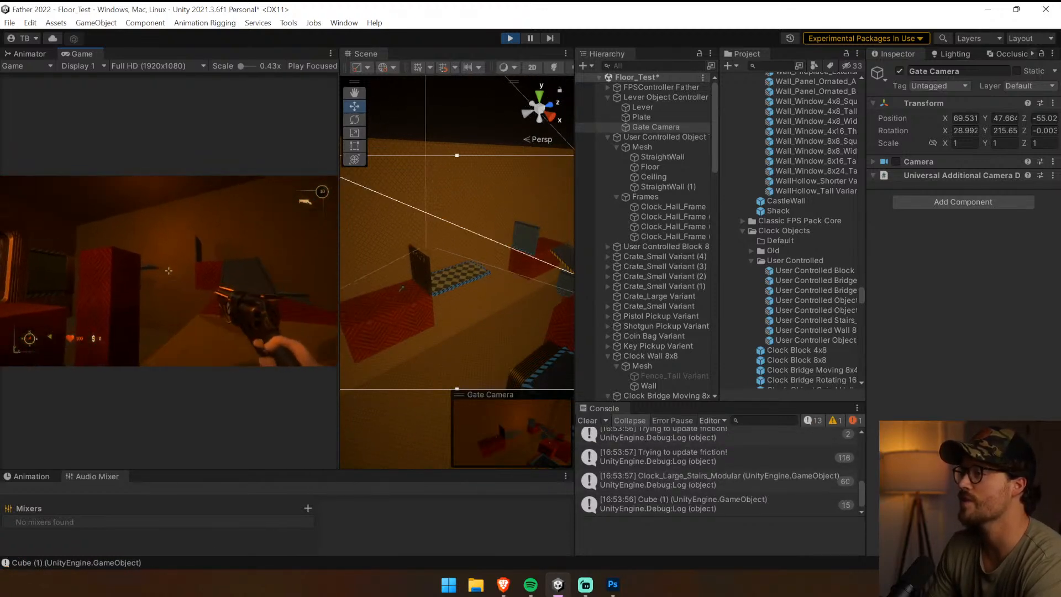
pyautogui.click(168, 271)
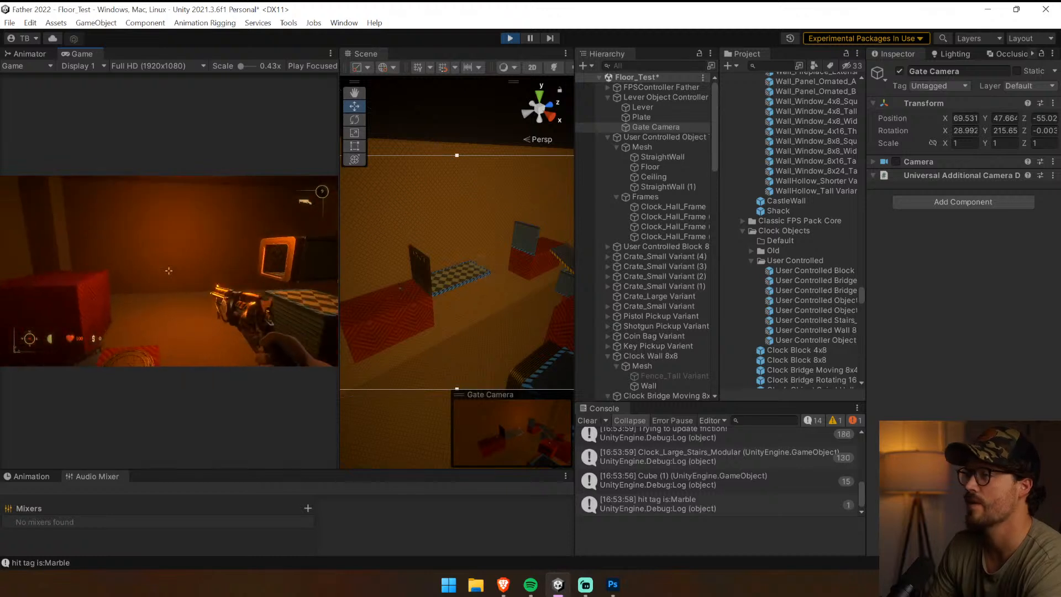
# Walk to the lever on the large red block, flip it, then stop the playtest and clear the console
pyautogui.press('w')
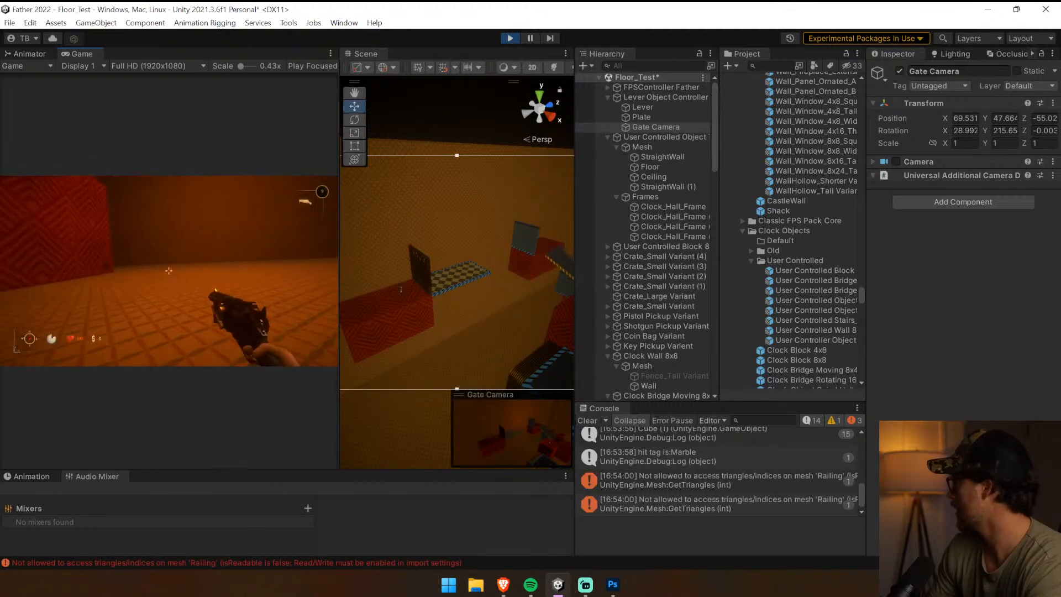
pyautogui.press('w')
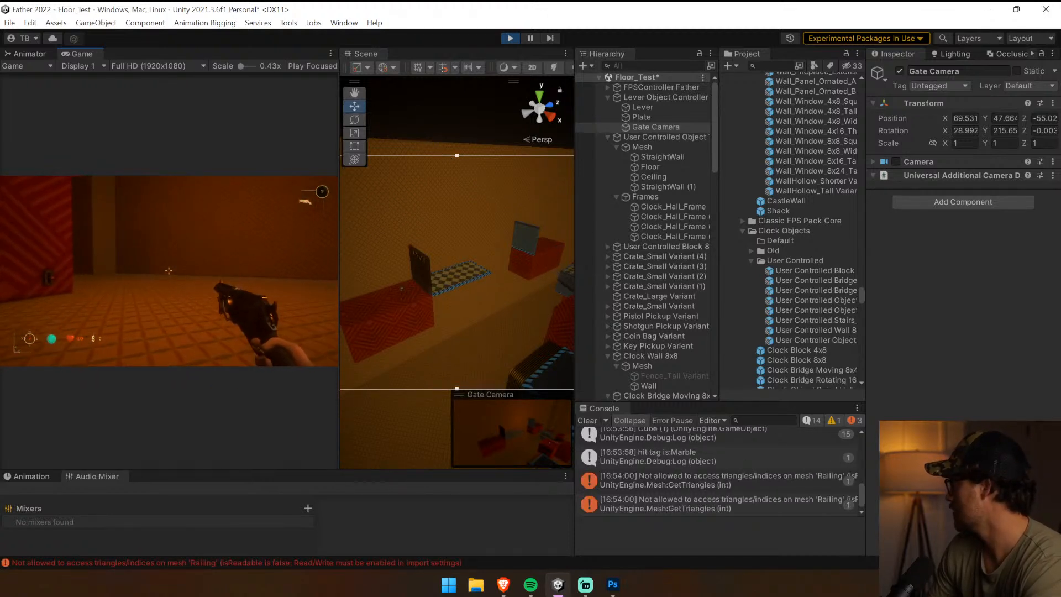
pyautogui.press('w')
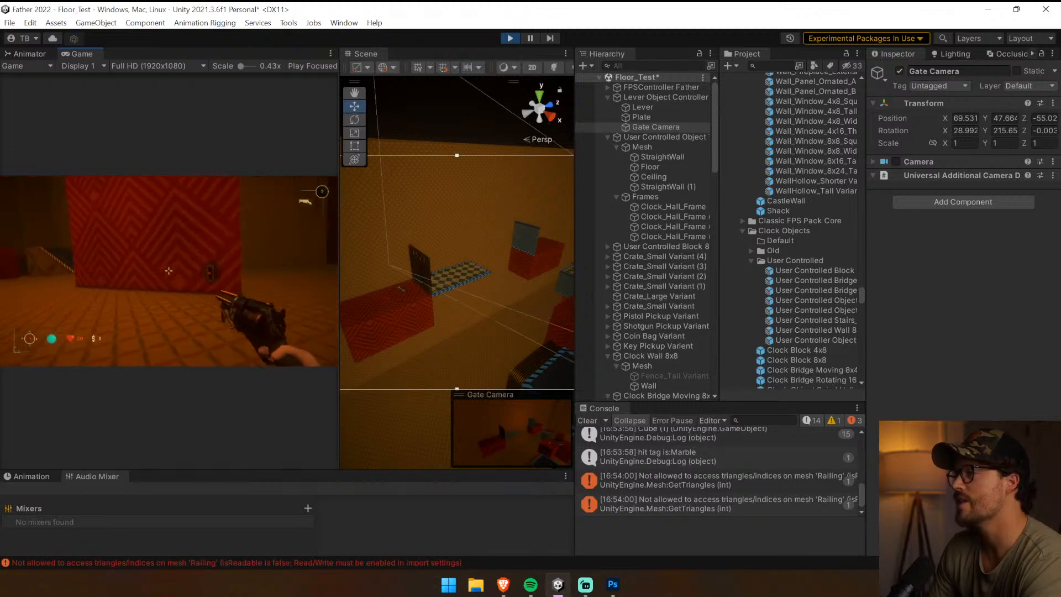
pyautogui.press('w')
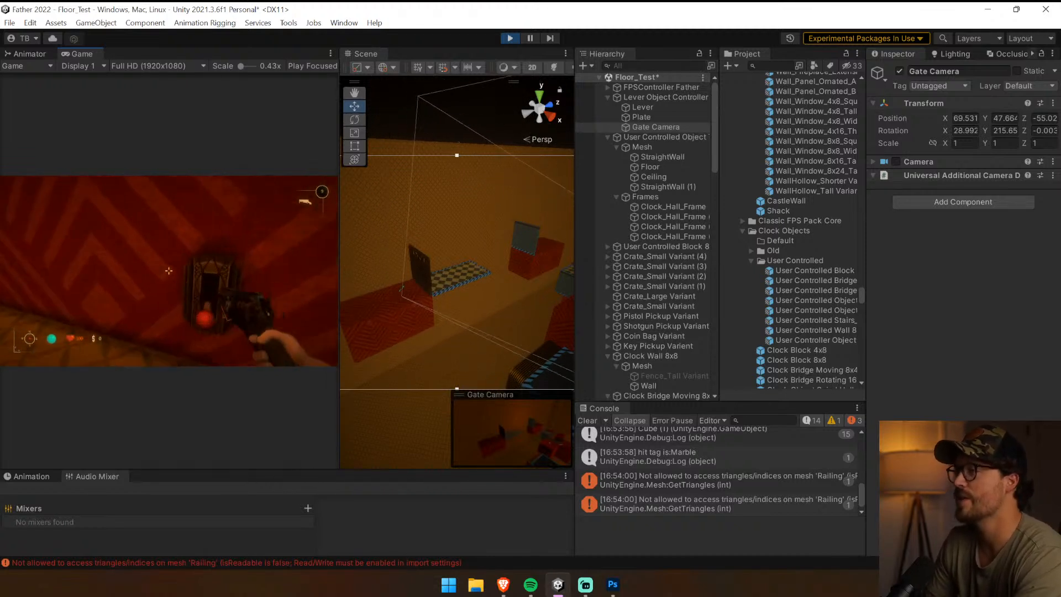
pyautogui.press('e')
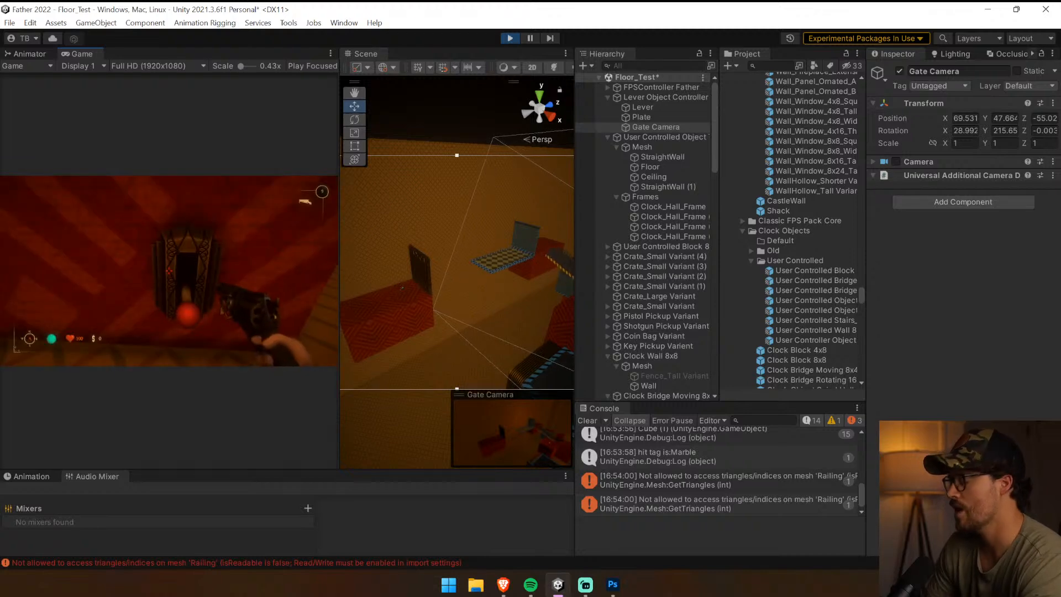
pyautogui.hotkey('ctrl', 'p')
pyautogui.click(587, 420)
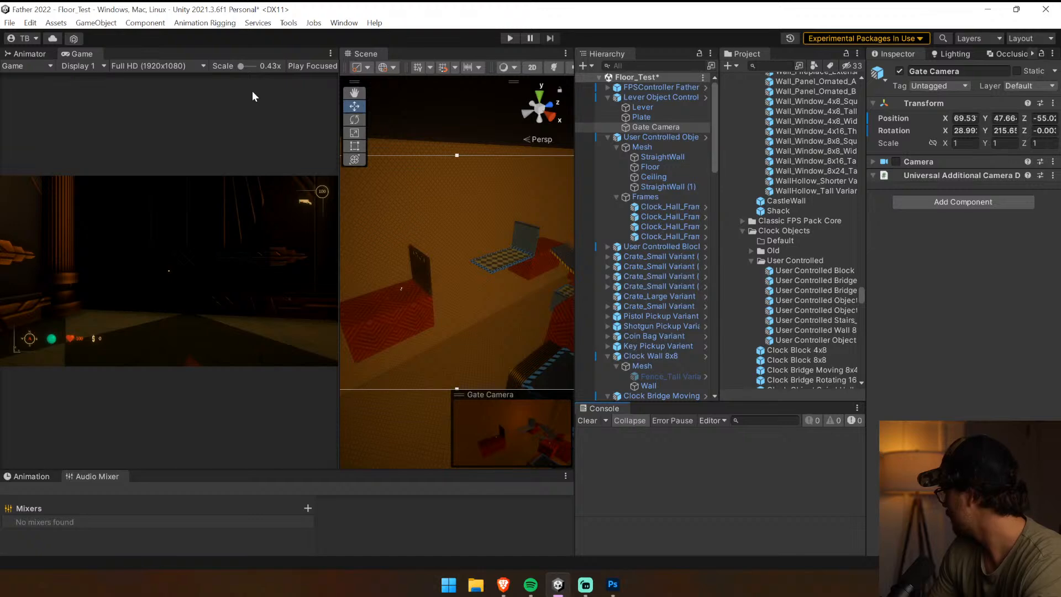
# Widen the Scene view and select the Lever Object Controller on the large red block
pyautogui.moveTo(339, 203); pyautogui.dragTo(154, 208)
pyautogui.press('w')
pyautogui.moveTo(343, 214); pyautogui.dragTo(511, 287, button='right')
pyautogui.press('s')
pyautogui.press('d')
pyautogui.press('w')
pyautogui.click(459, 238)
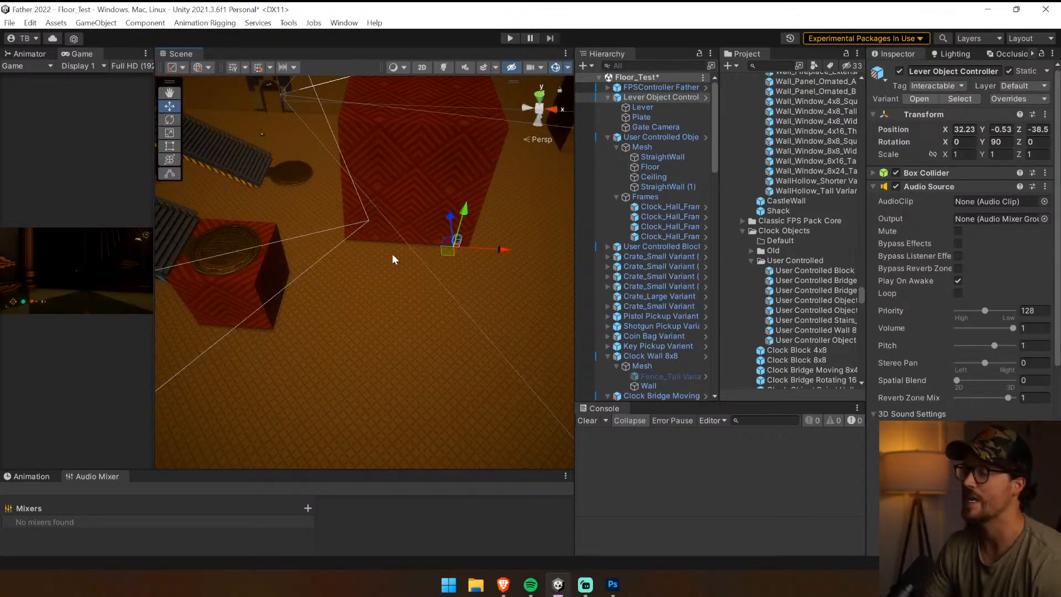
# Assign the Clock_Stairs_Base Variant as the lever's Clock Object and place the stairs directly above the lever in the hierarchy
pyautogui.moveTo(393, 254); pyautogui.dragTo(281, 241, button='right')
pyautogui.click(280, 241)
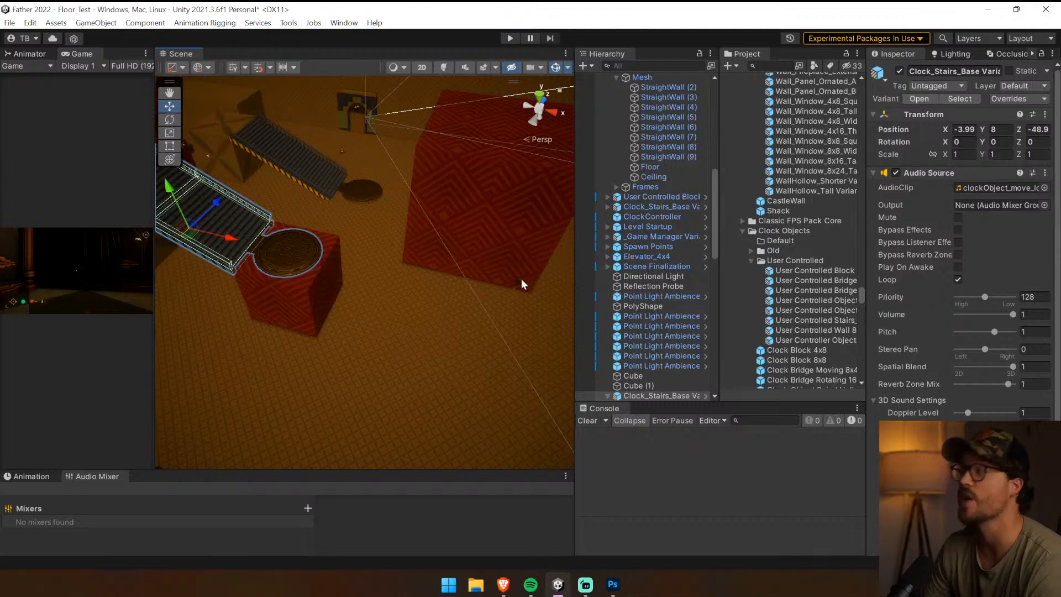
pyautogui.click(522, 279)
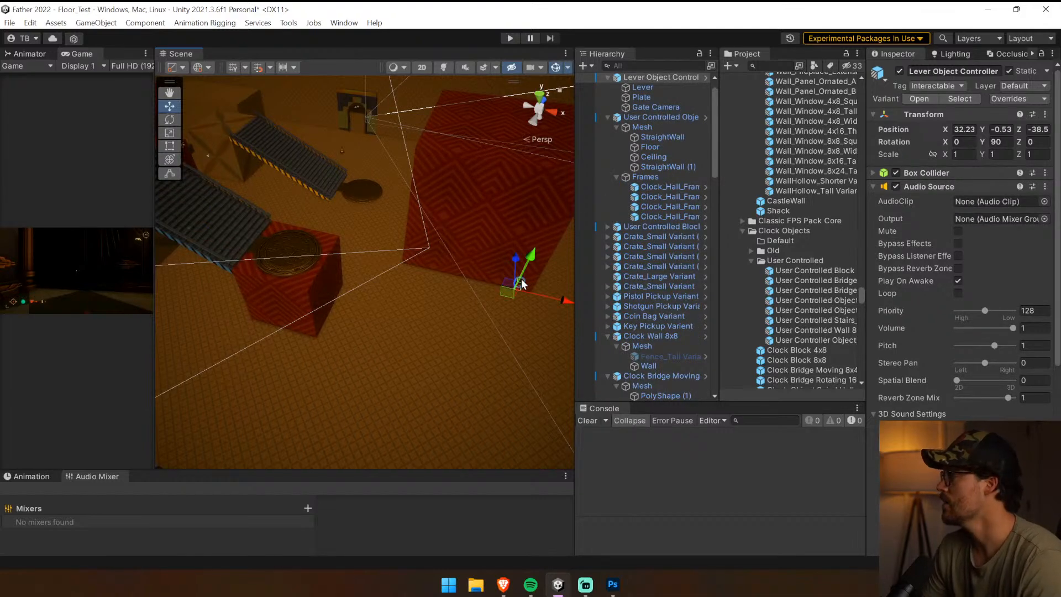
pyautogui.click(990, 187)
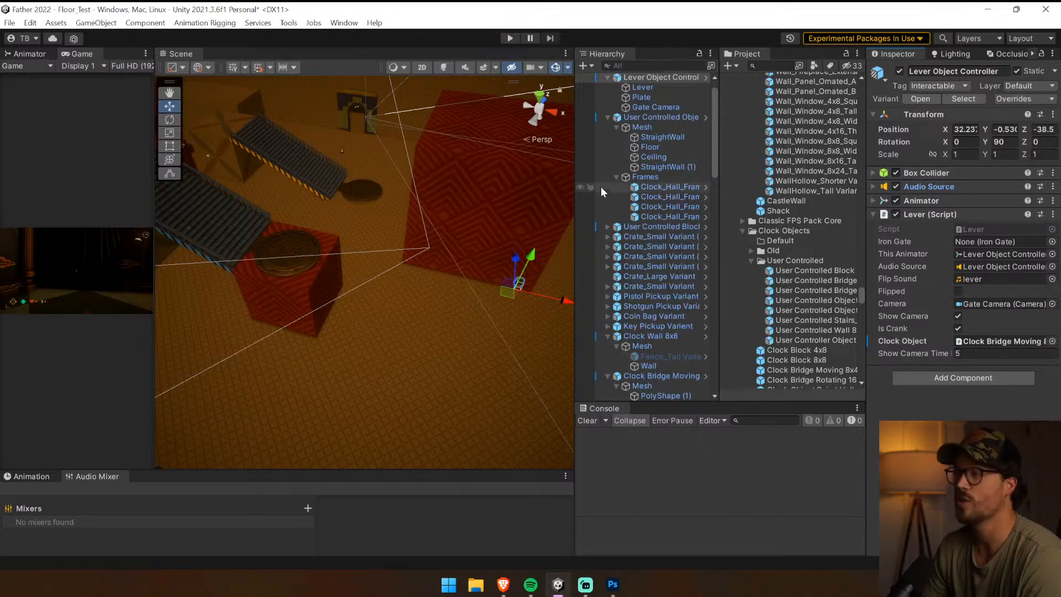
pyautogui.click(314, 244)
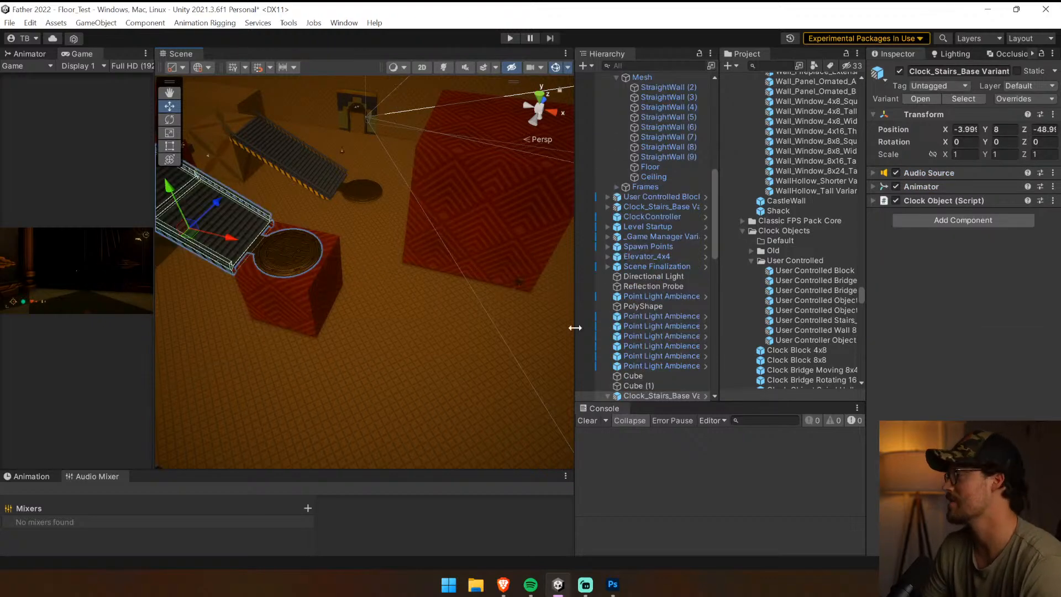
pyautogui.moveTo(680, 393); pyautogui.dragTo(988, 339)
pyautogui.click(606, 101)
pyautogui.click(607, 106)
pyautogui.click(646, 107)
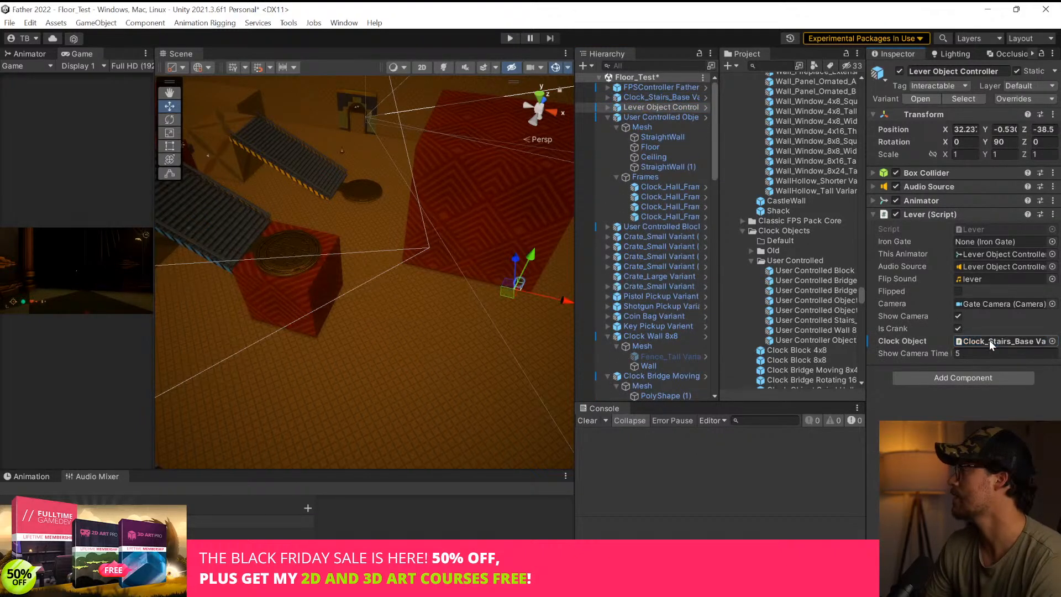
# Locate the lever's assigned camera and align the Lever Object Controller with a view looking down on the blue-striped stairs
pyautogui.click(984, 306)
pyautogui.moveTo(459, 232); pyautogui.dragTo(375, 210, button='right')
pyautogui.press('w')
pyautogui.hotkey('ctrl', 'shift', 'f')
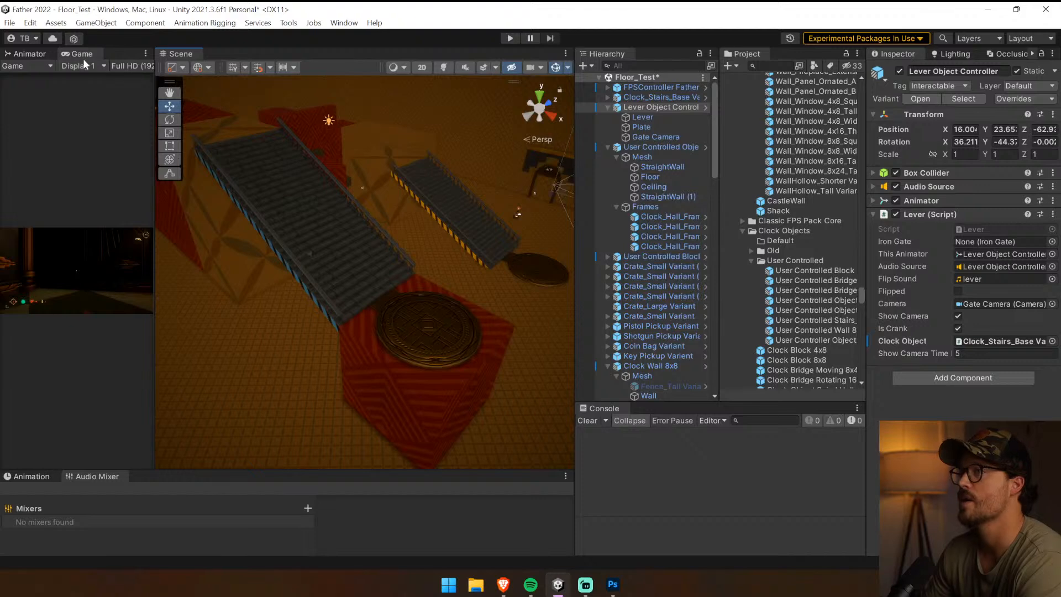
# Run the game briefly from the elevator, stop it, and clear the console
pyautogui.click(510, 38)
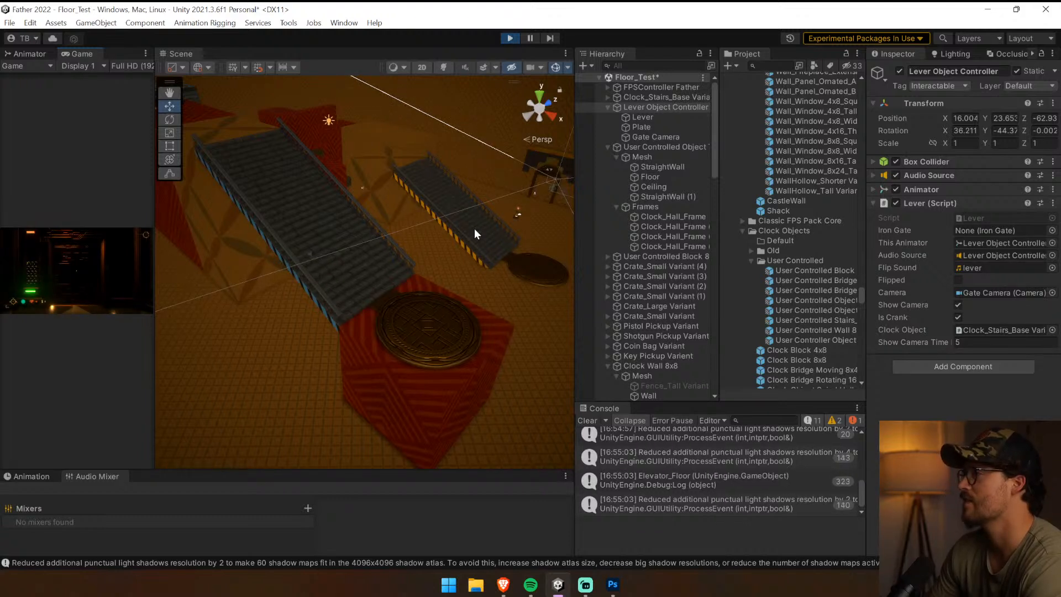
pyautogui.click(510, 38)
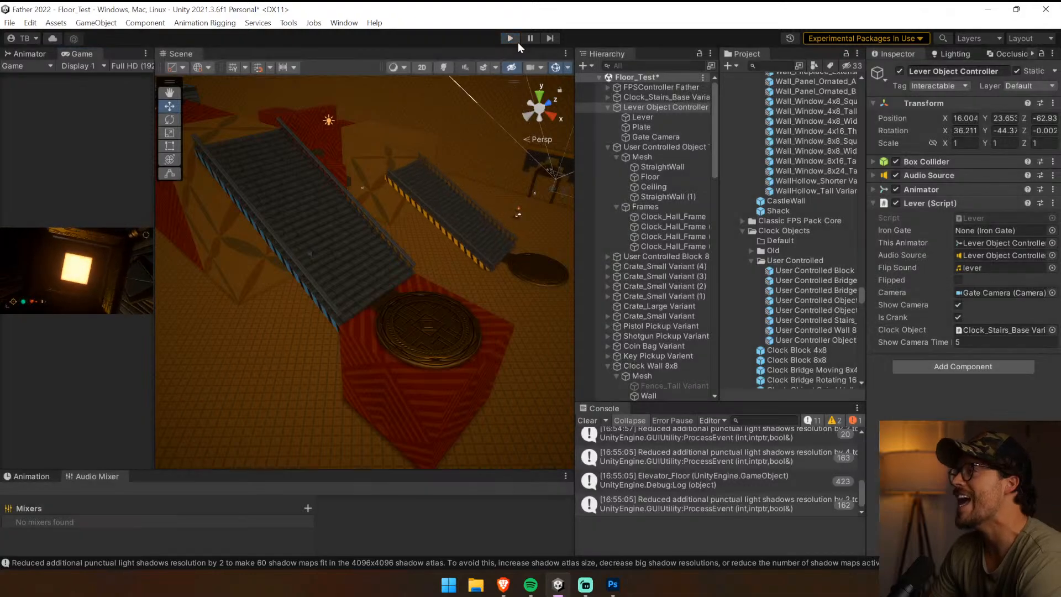
pyautogui.click(586, 420)
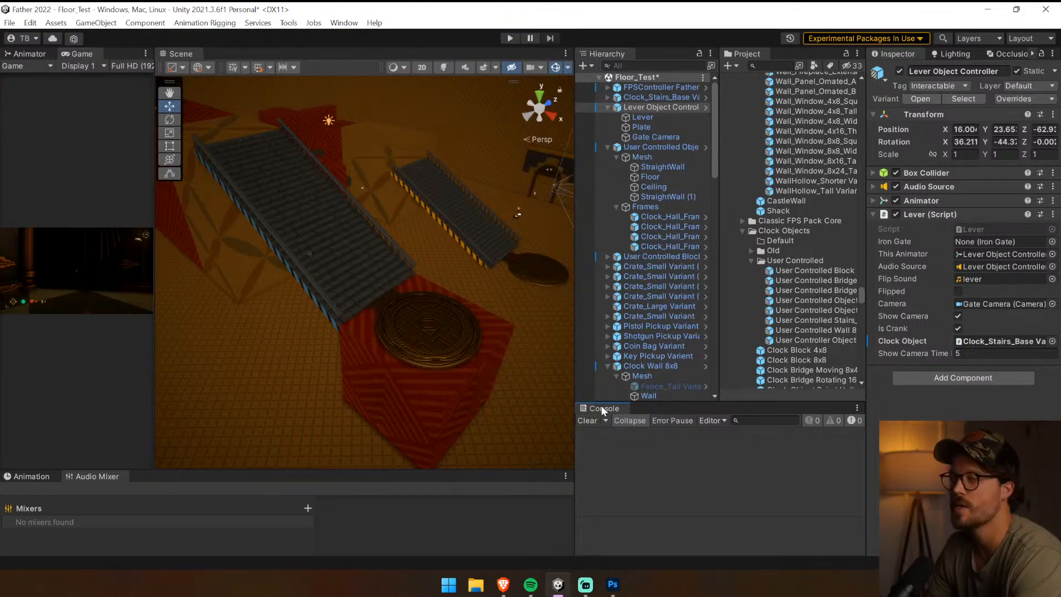
# Switch windows and return to Unity, then open the ClockObject script of the Clock_Stairs_Base Variant in Visual Studio
pyautogui.hotkey('alt', 'Tab')
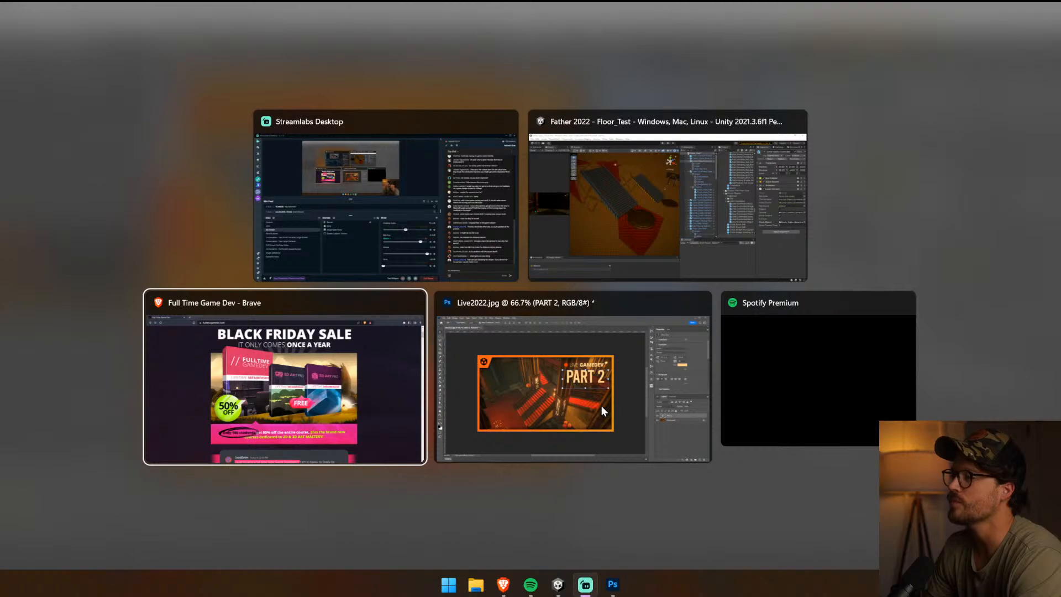
pyautogui.click(760, 249)
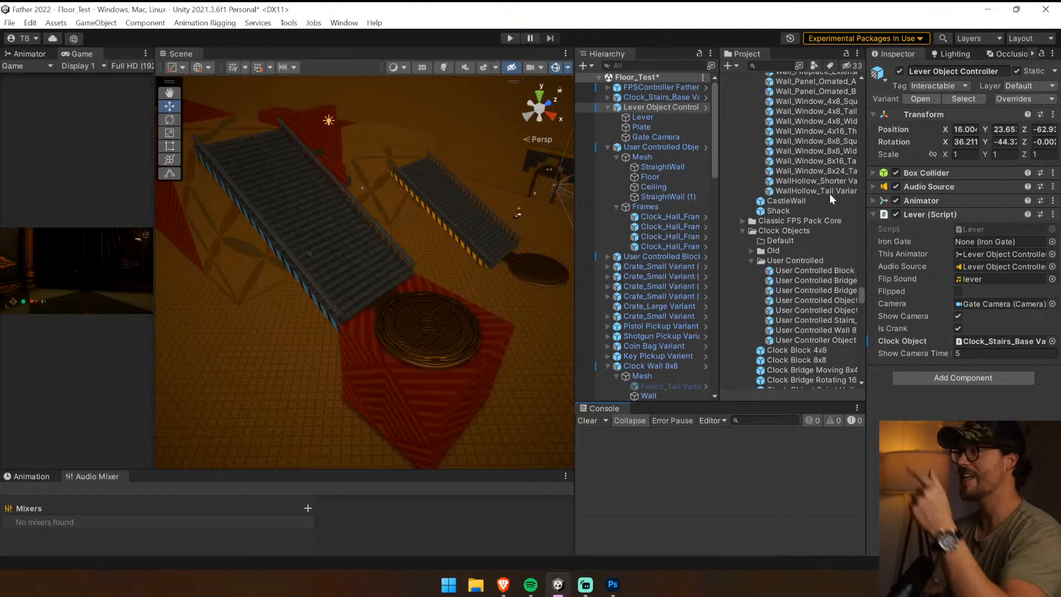
pyautogui.click(402, 264)
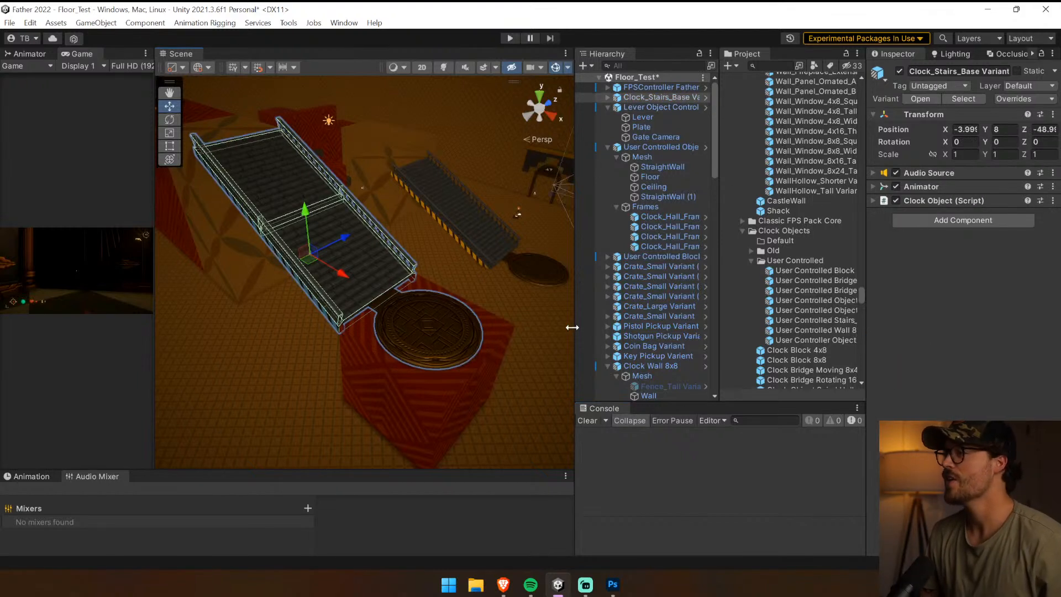
pyautogui.click(937, 201)
pyautogui.click(969, 215)
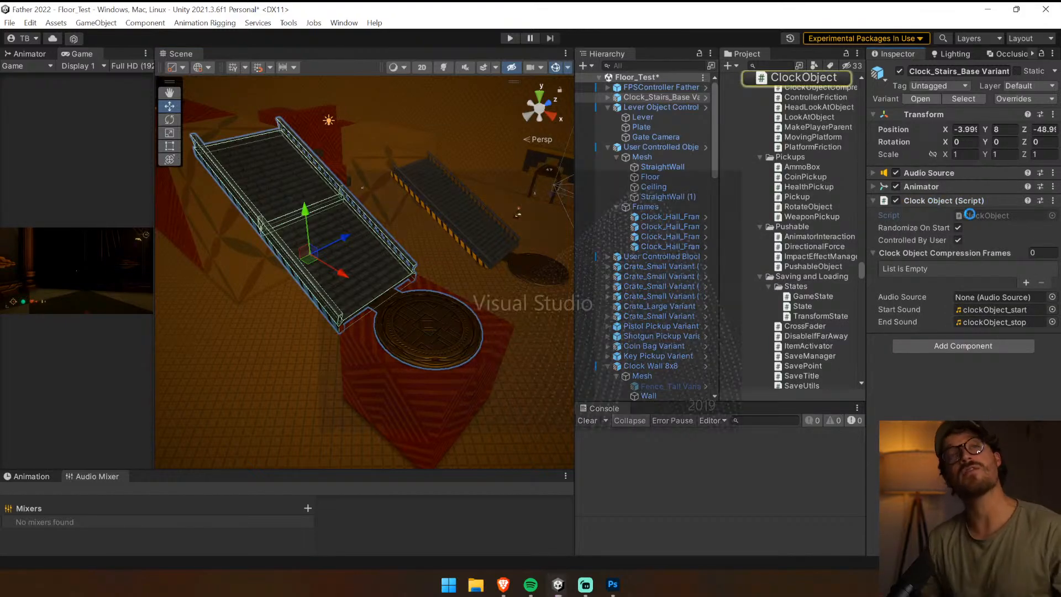
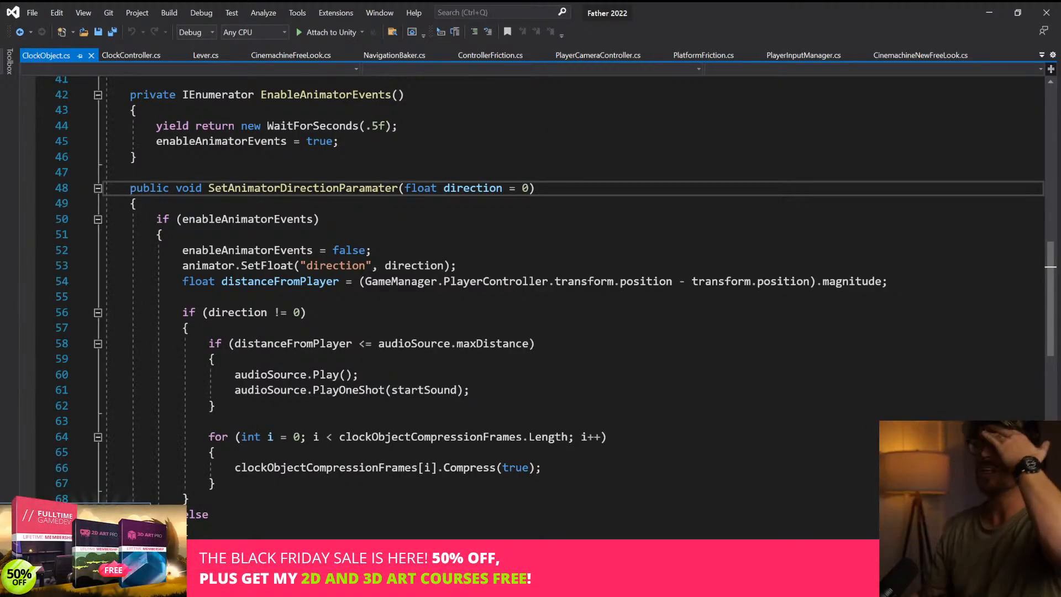
# Extend the maxDistance condition in SetAnimatorDirectionParamater with the alternative "|| isControlled"
pyautogui.scroll(-1, 530, 287)
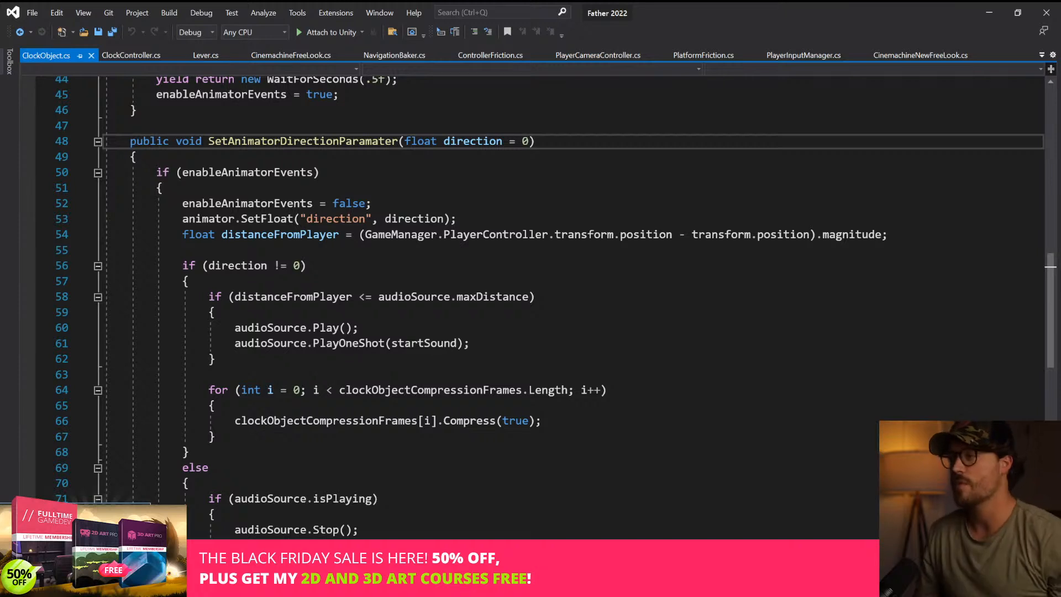
pyautogui.moveTo(189, 297); pyautogui.dragTo(216, 312)
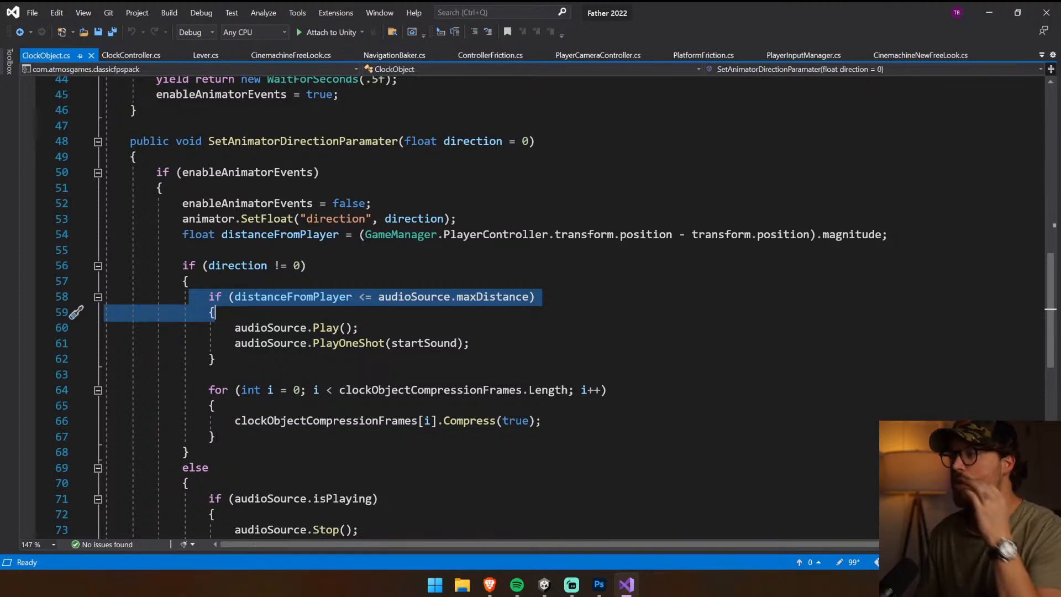
pyautogui.click(215, 312)
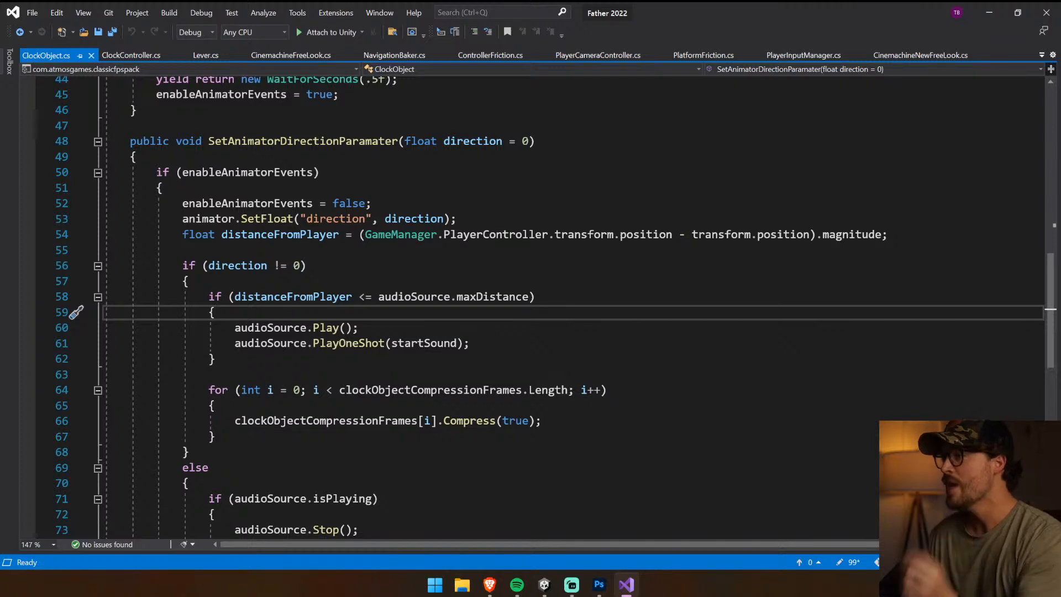
pyautogui.click(535, 297)
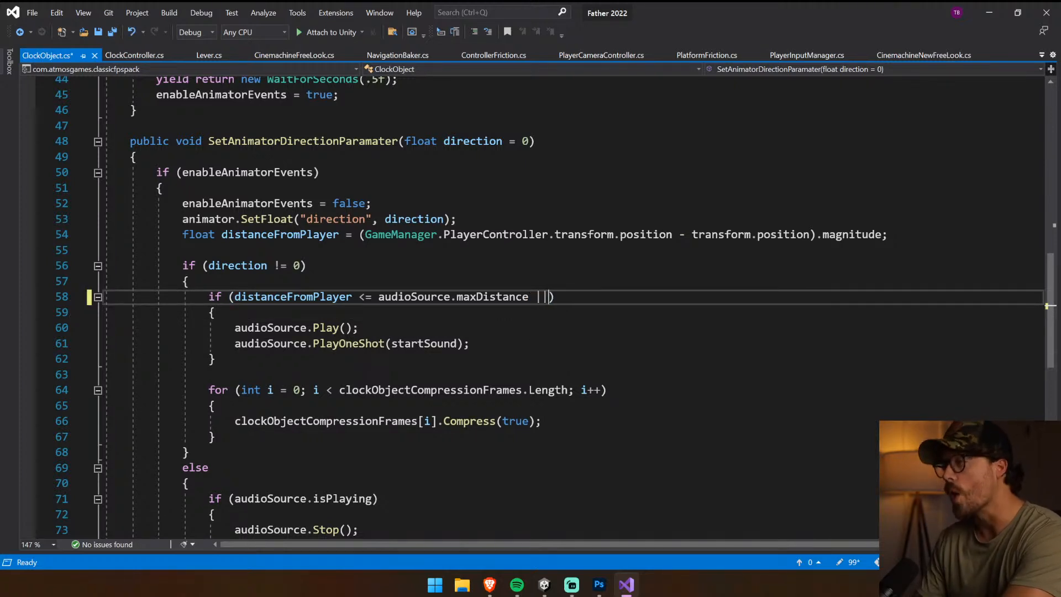
pyautogui.write('Cont')
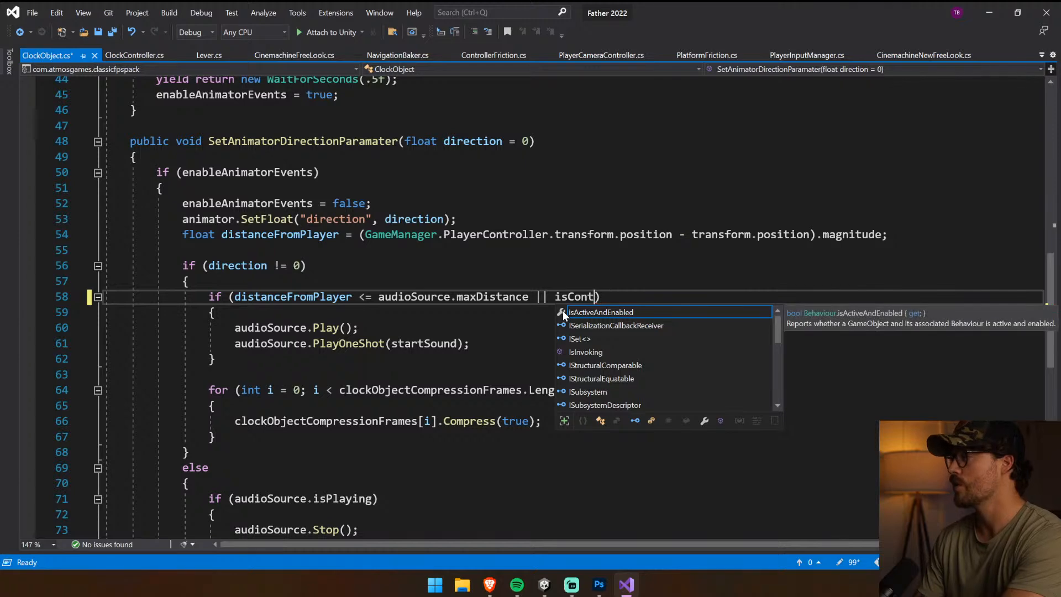
pyautogui.write('rolled')
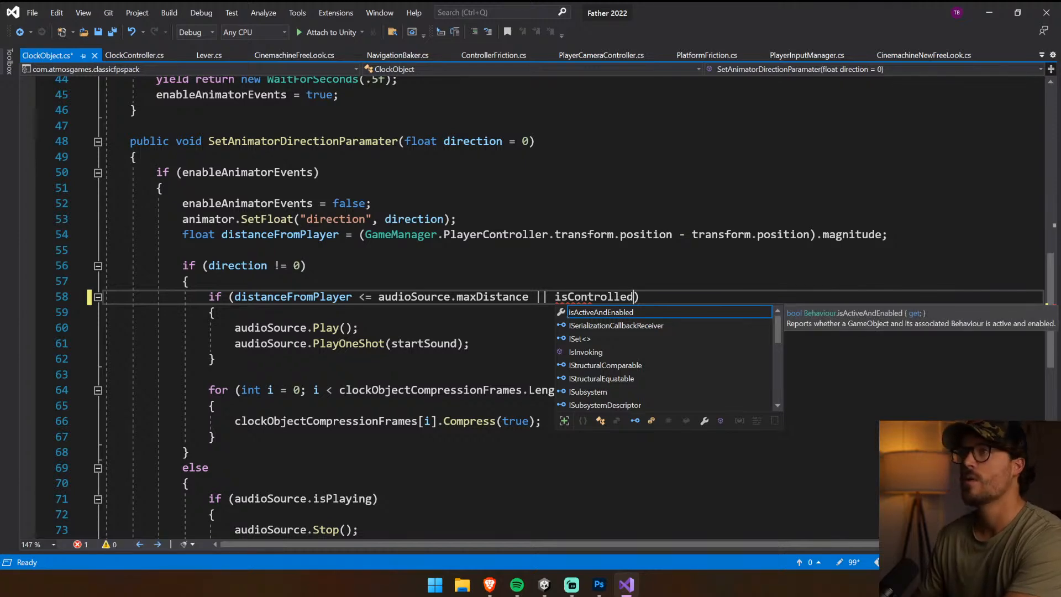
# Replace isControlled in the sound distance condition with the existing controlledByUser variable and save the ClockObject script
pyautogui.scroll(10, 562, 311)
pyautogui.scroll(4, 563, 311)
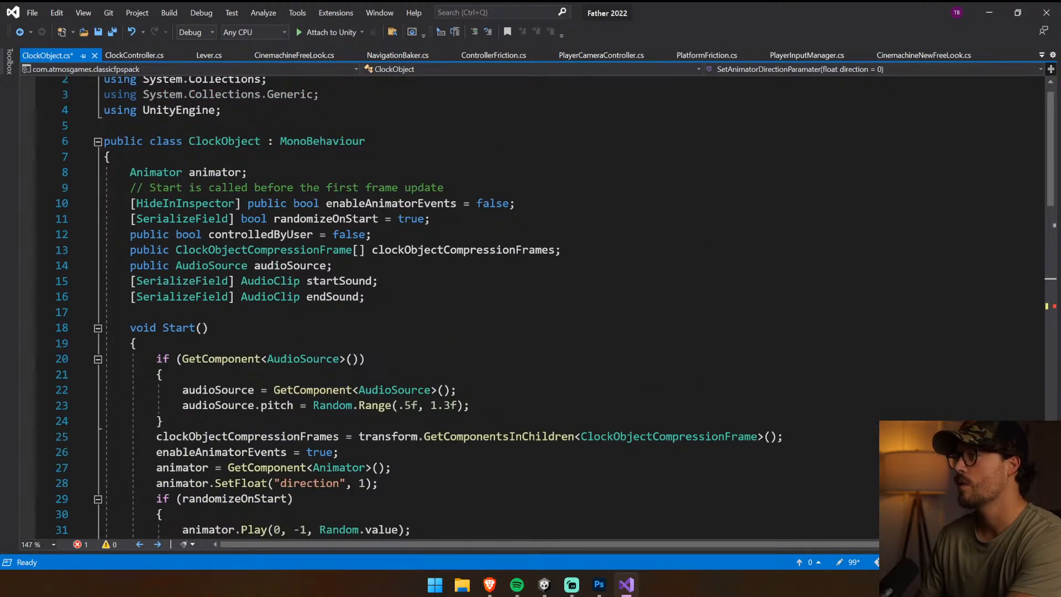
pyautogui.doubleClick(271, 234)
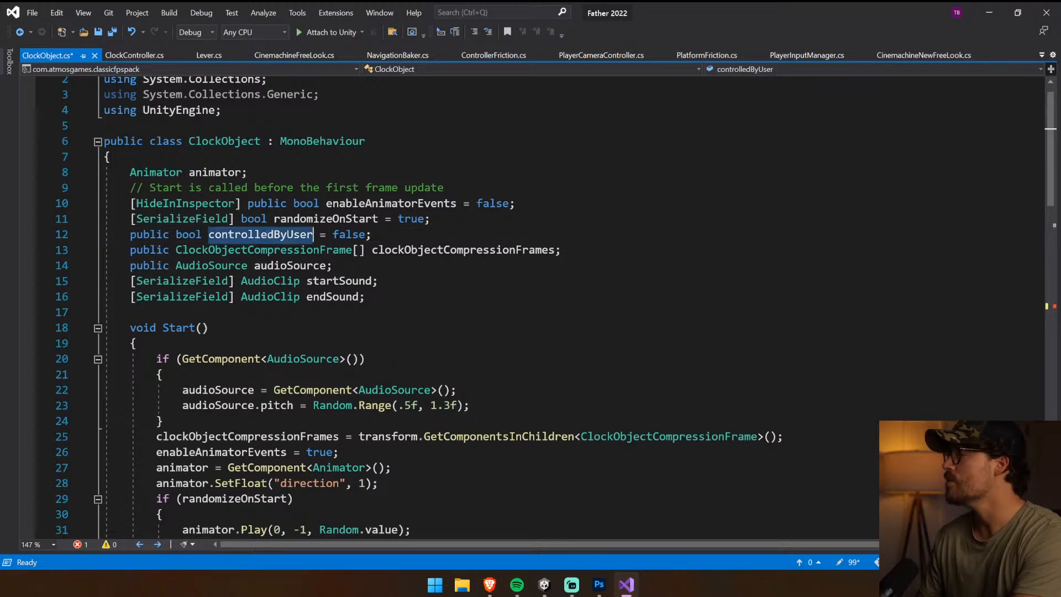
pyautogui.scroll(-14, 270, 234)
pyautogui.doubleClick(593, 297)
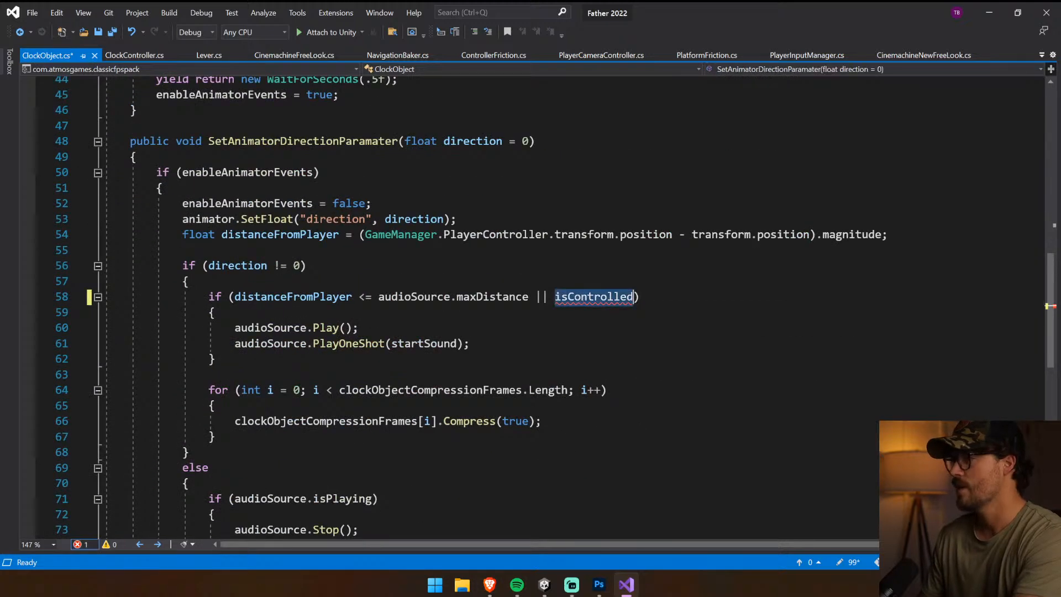
pyautogui.write('controlledByUser')
pyautogui.hotkey('ctrl', 's')
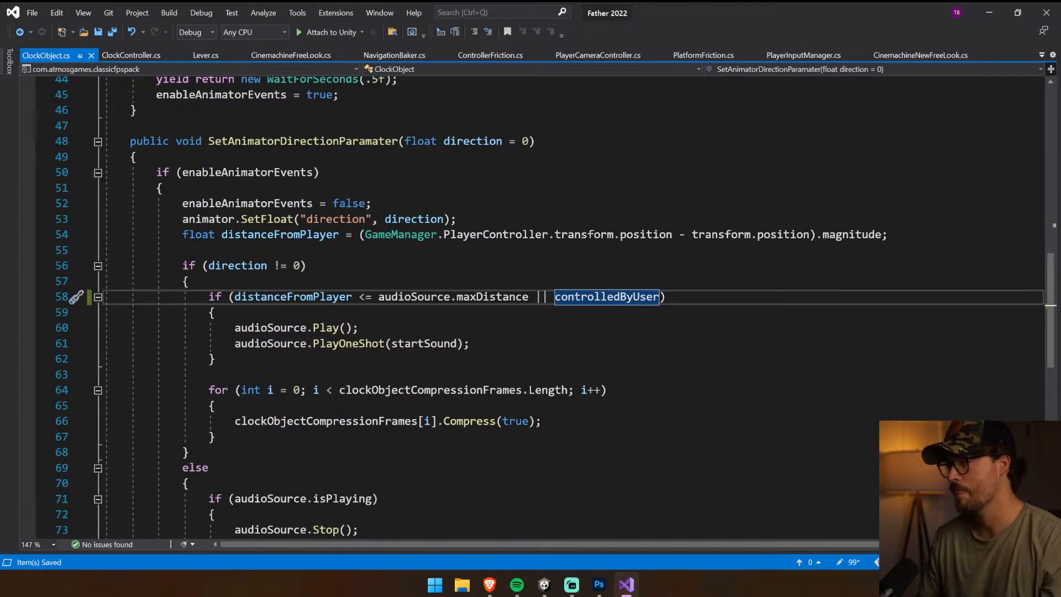
# Review the branch of the script that stops the audio and plays the end sound, and switch back to Unity
pyautogui.scroll(-5, 530, 304)
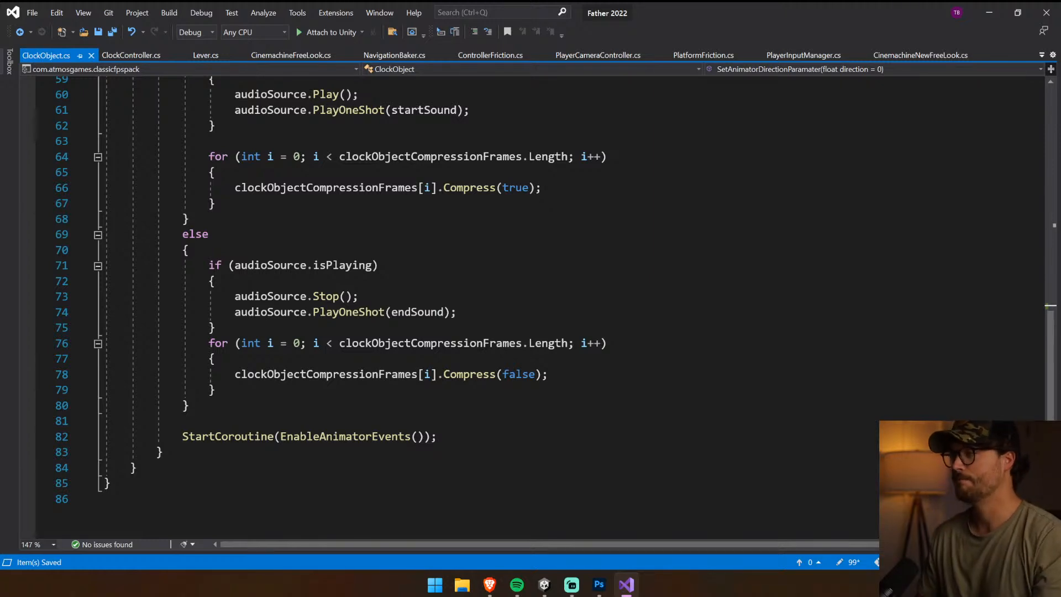
pyautogui.click(359, 297)
pyautogui.moveTo(544, 585)
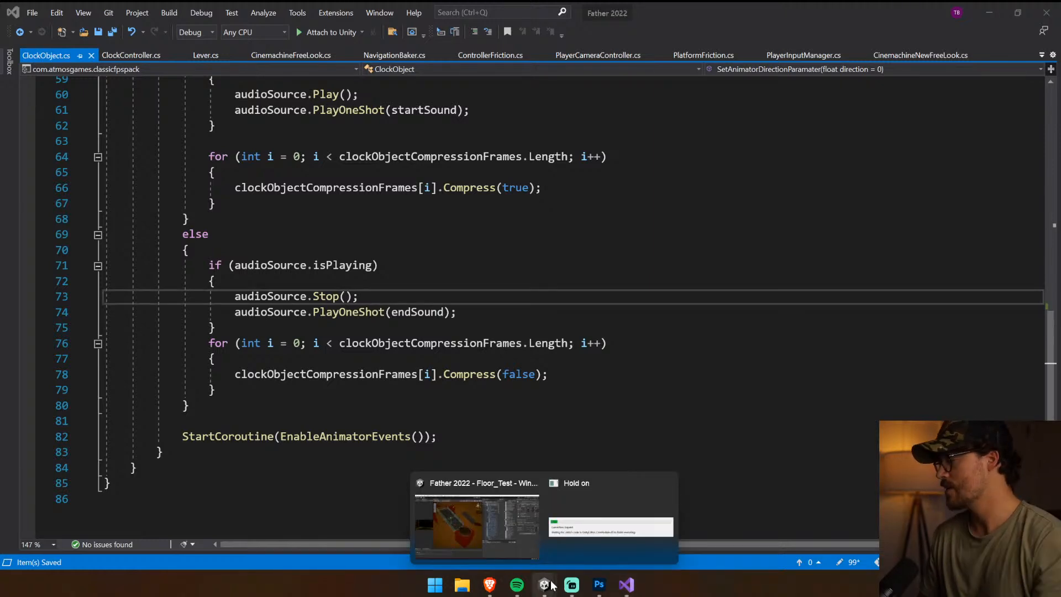
pyautogui.click(518, 551)
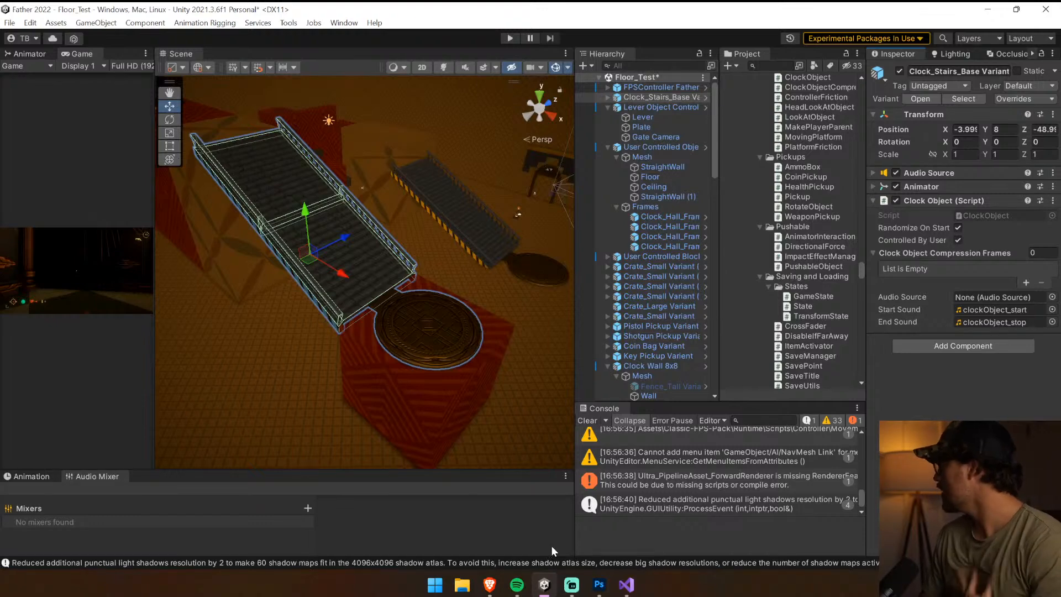
# Clear the console, run the game, clear the startup messages, and enlarge the Game view for the playtest
pyautogui.click(587, 421)
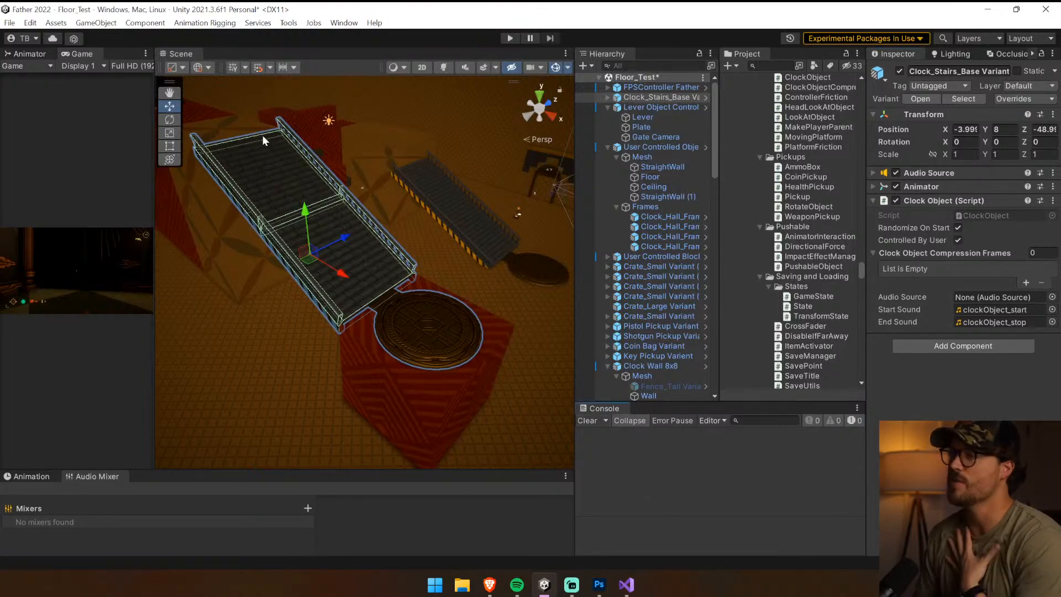
pyautogui.click(508, 38)
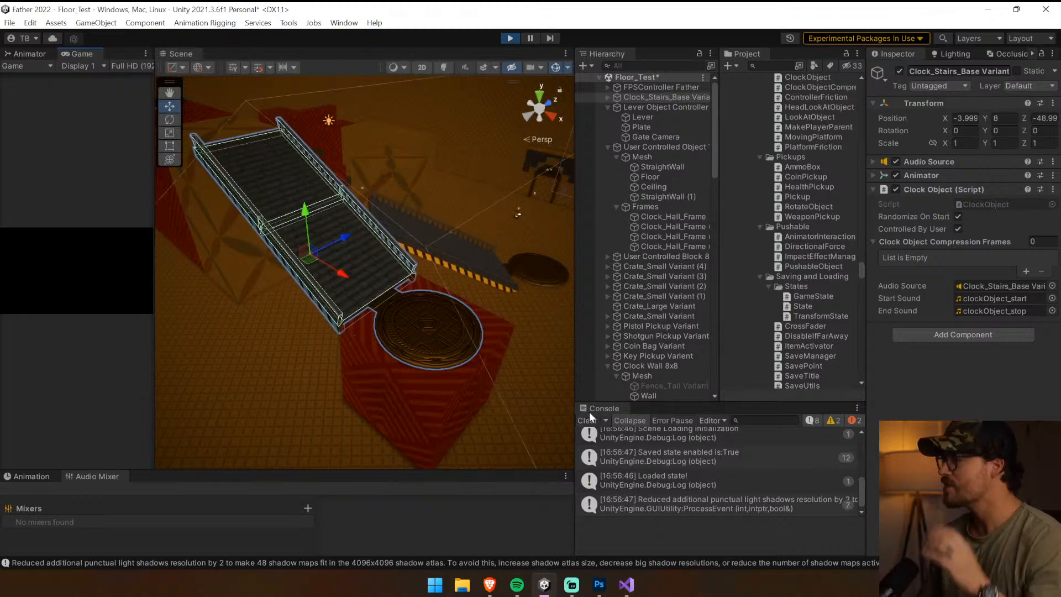
pyautogui.click(589, 419)
pyautogui.moveTo(574, 387); pyautogui.dragTo(617, 382)
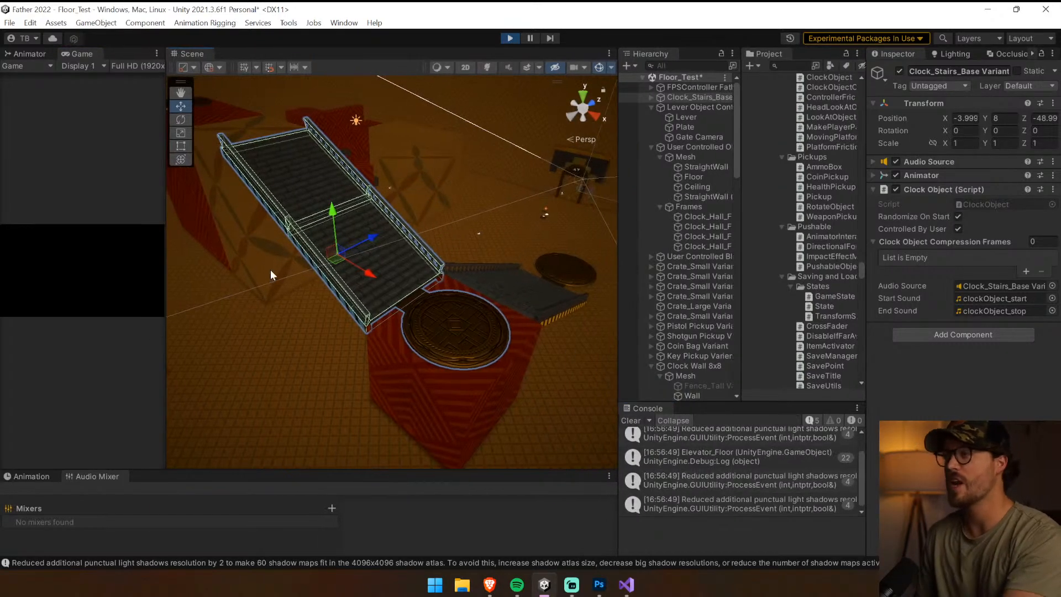
pyautogui.moveTo(166, 257); pyautogui.dragTo(379, 257)
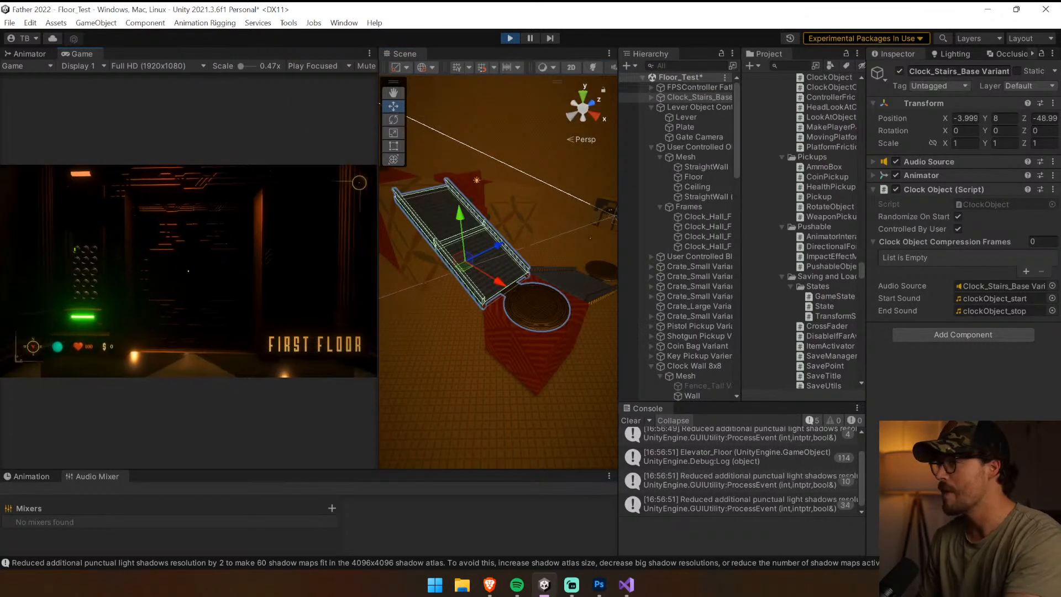
# Walk from the elevator up the stairs and across the level around the red blocks, stop the game, and clear the console
pyautogui.hotkey('shift', 'w')
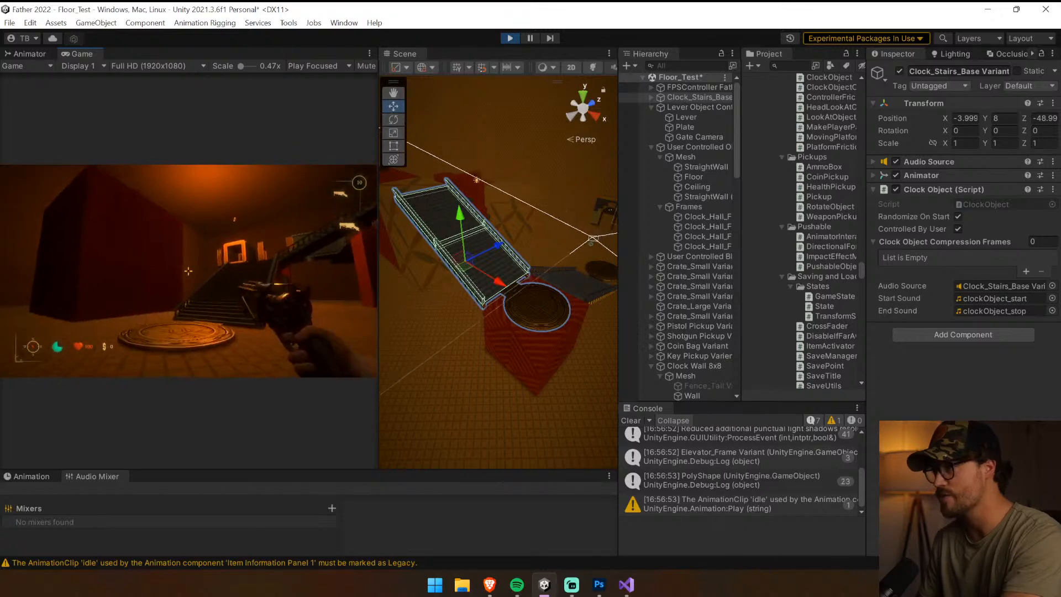
pyautogui.press('w')
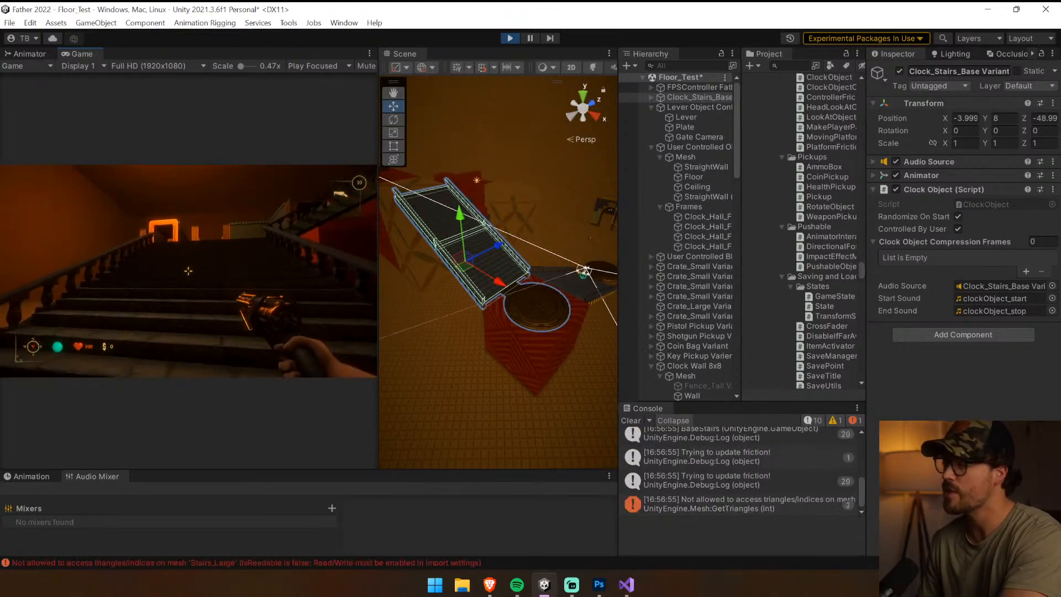
pyautogui.press('w')
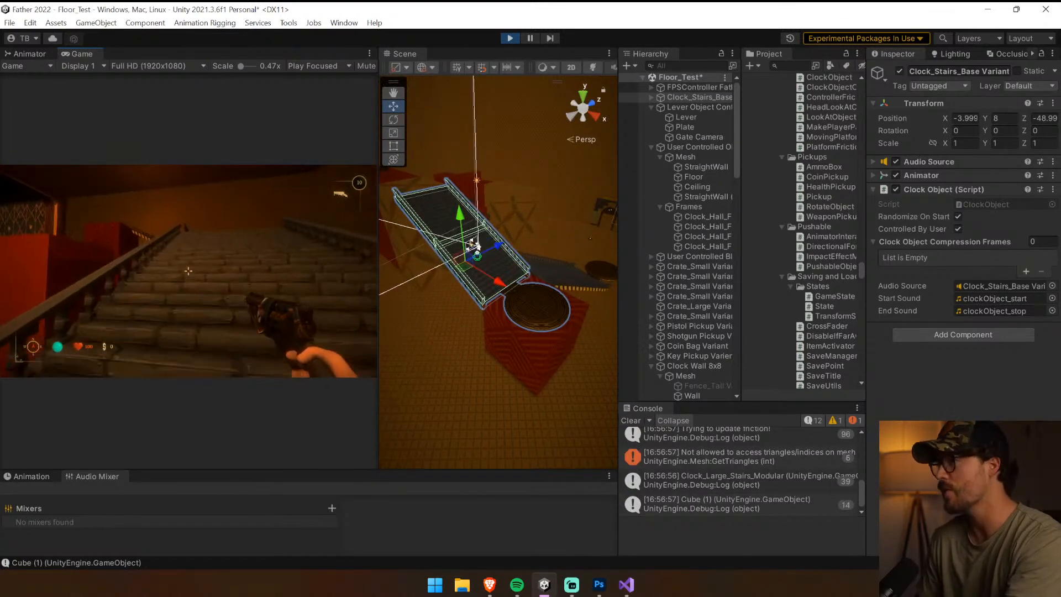
pyautogui.press('w')
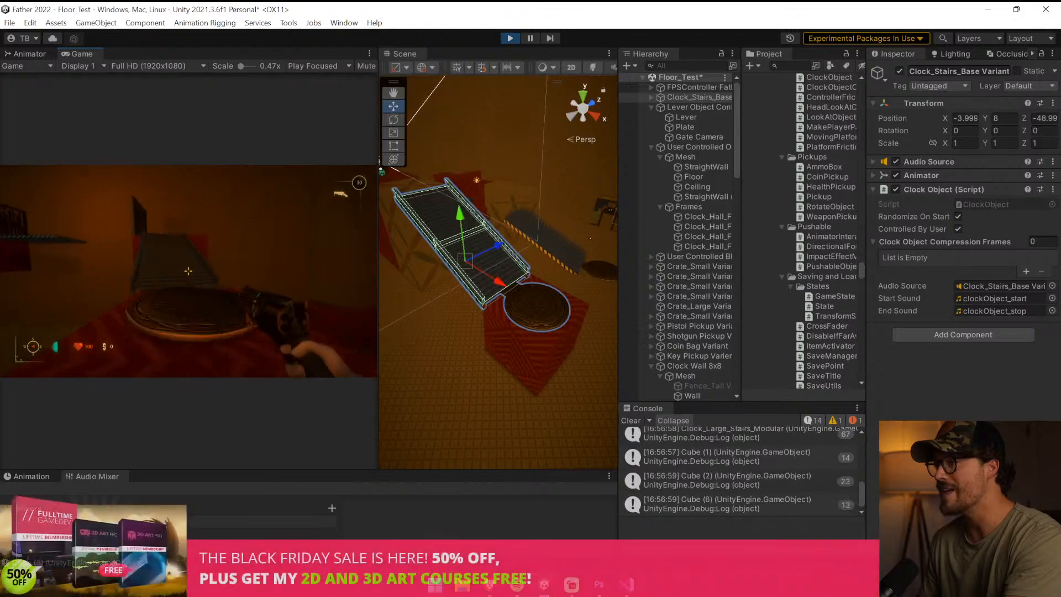
pyautogui.press('w')
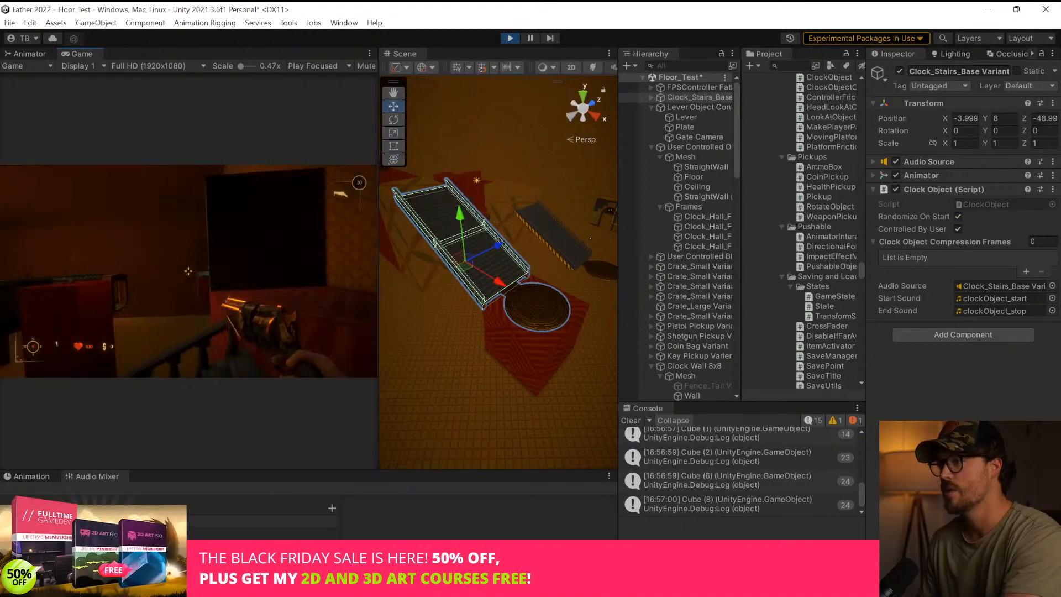
pyautogui.press('w')
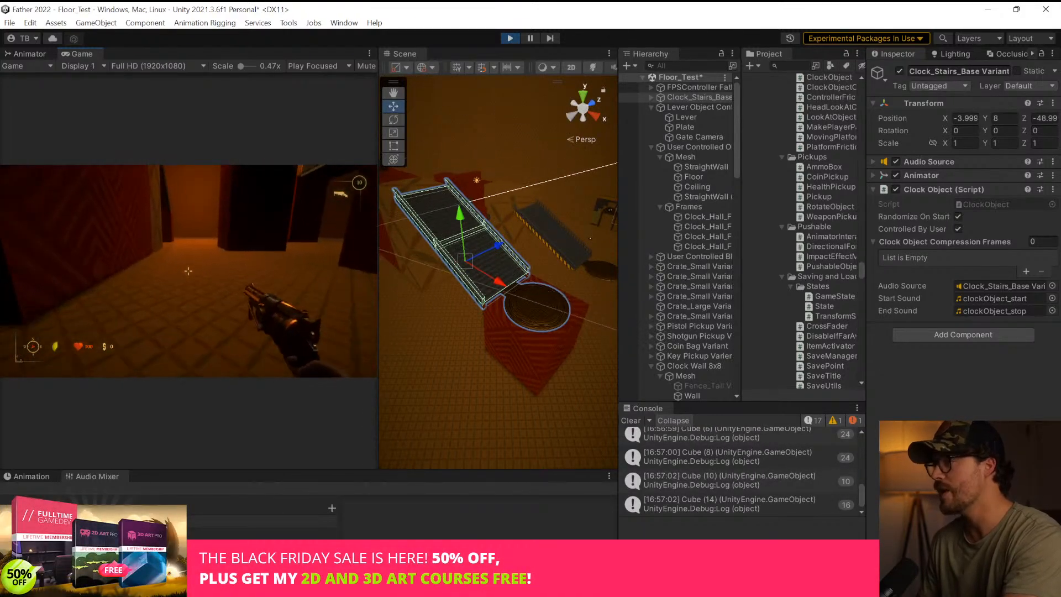
pyautogui.press('w')
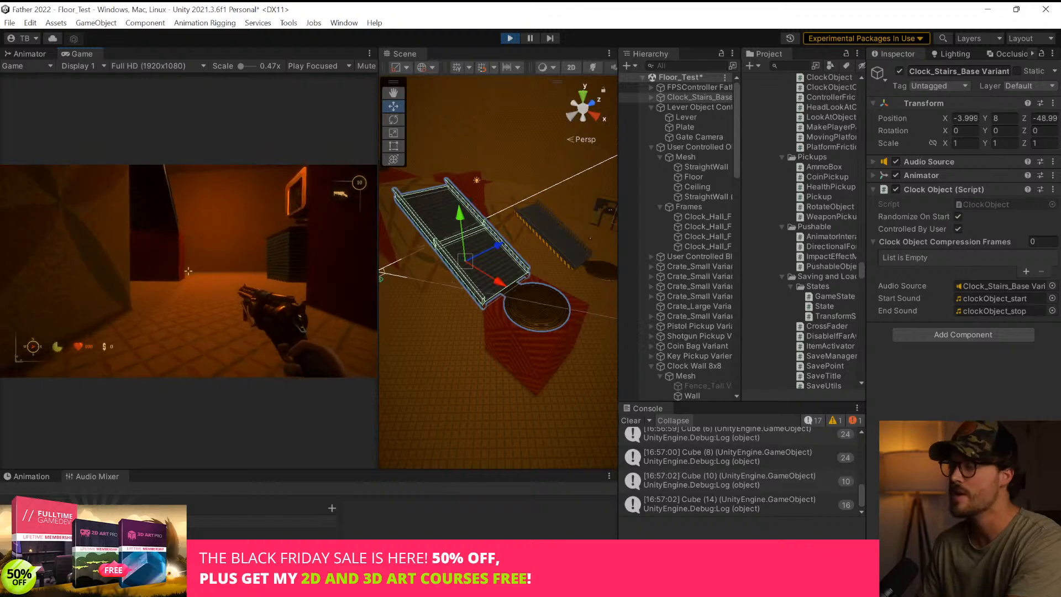
pyautogui.press('w')
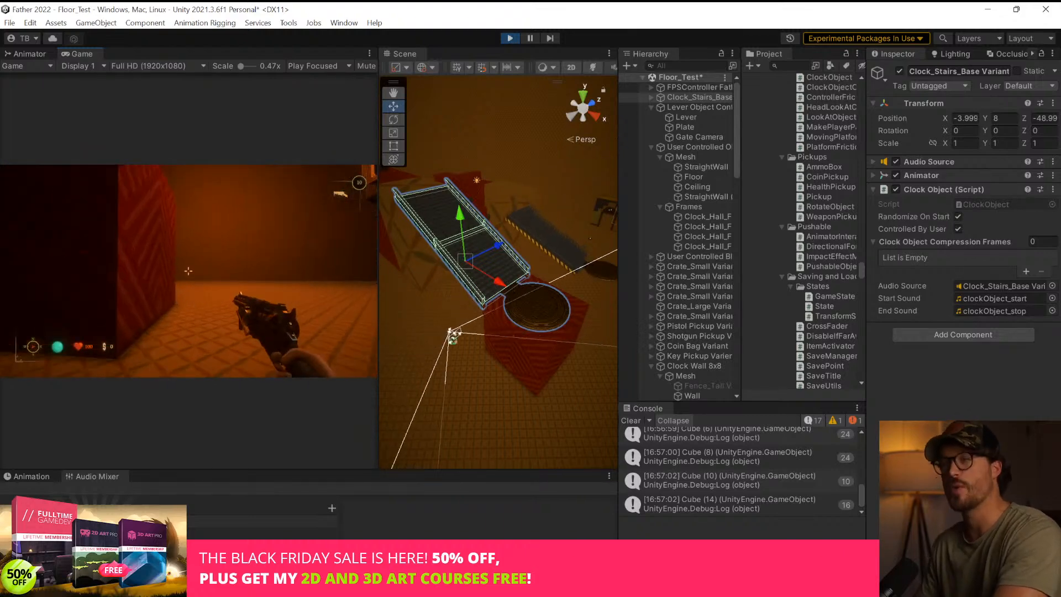
pyautogui.press('w')
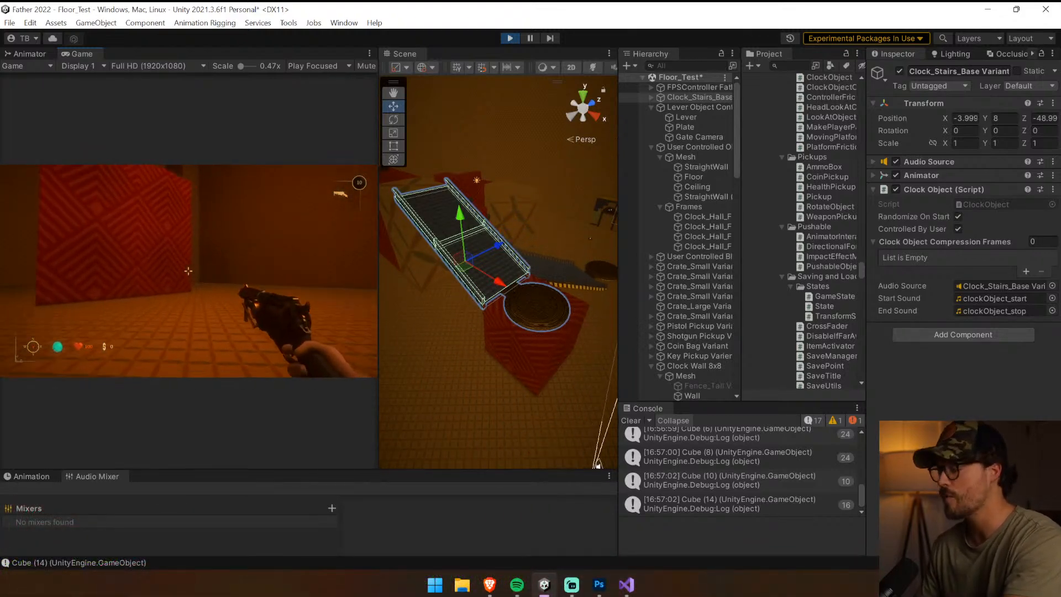
pyautogui.press('w')
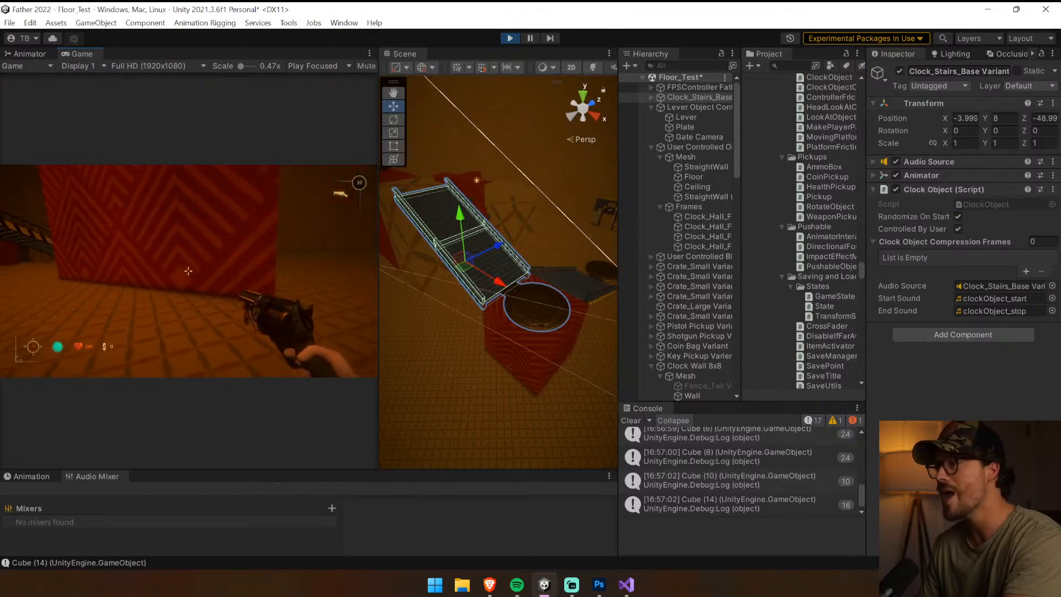
pyautogui.hotkey('ctrl', 'p')
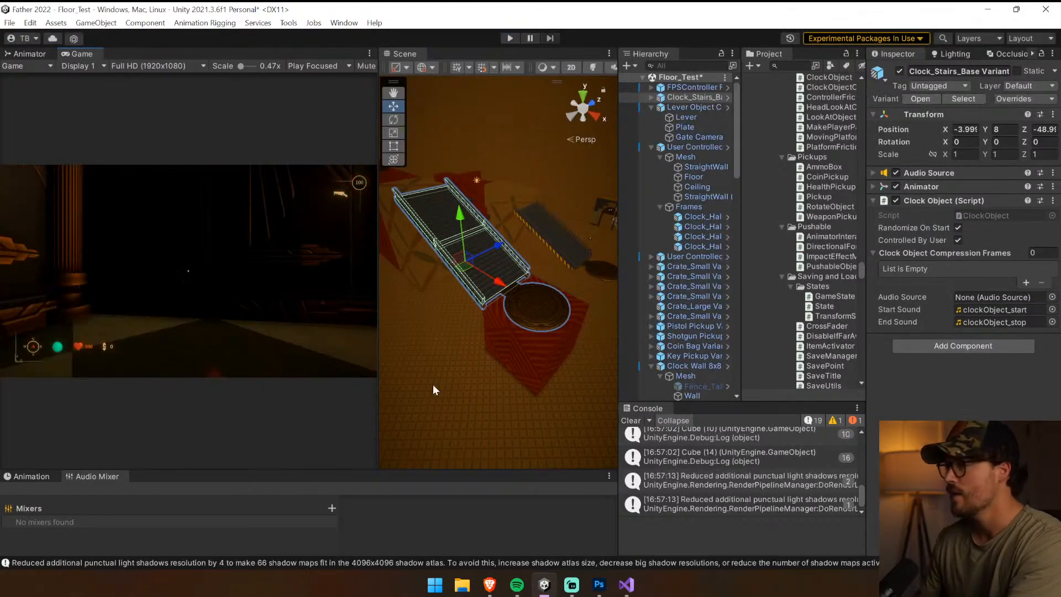
pyautogui.click(632, 420)
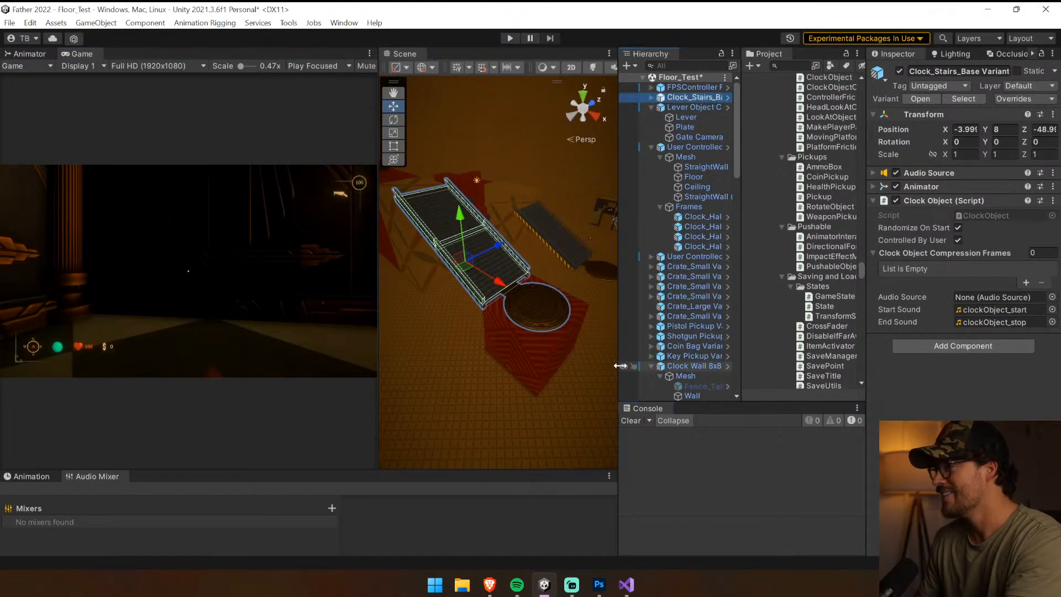
# Enlarge the Scene view, select the Lever Object Controller by the red block, and set its rotation to 0, 90, 0
pyautogui.moveTo(618, 365); pyautogui.dragTo(712, 354)
pyautogui.moveTo(436, 316); pyautogui.dragTo(211, 311)
pyautogui.moveTo(354, 315); pyautogui.dragTo(756, 159, button='right')
pyautogui.press('w')
pyautogui.press('d')
pyautogui.press('w')
pyautogui.click(765, 109)
pyautogui.moveTo(530, 160); pyautogui.dragTo(276, 162, button='right')
pyautogui.moveTo(462, 202); pyautogui.dragTo(585, 221, button='right')
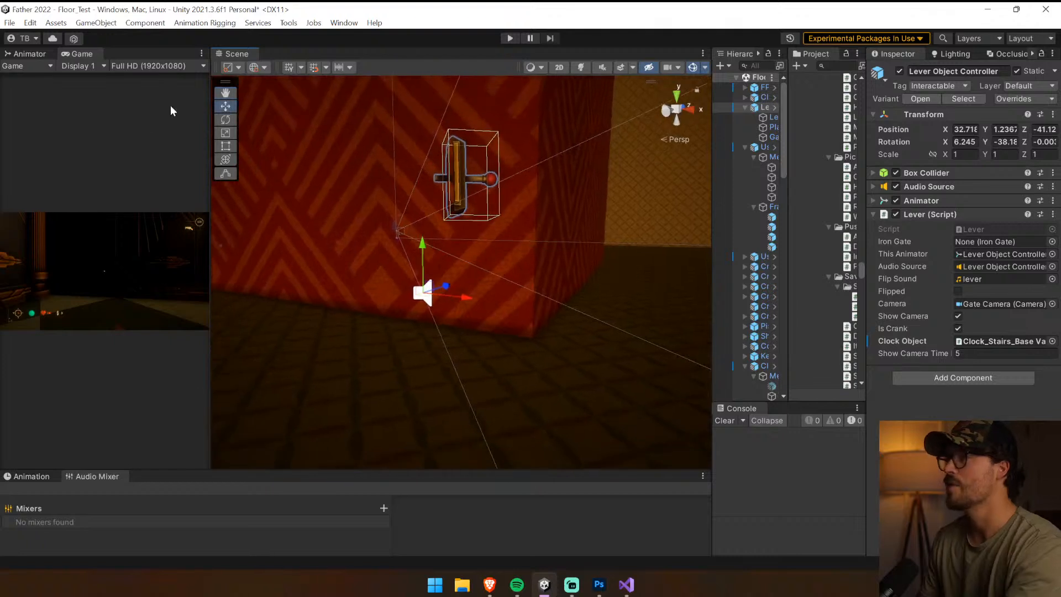
pyautogui.press('e')
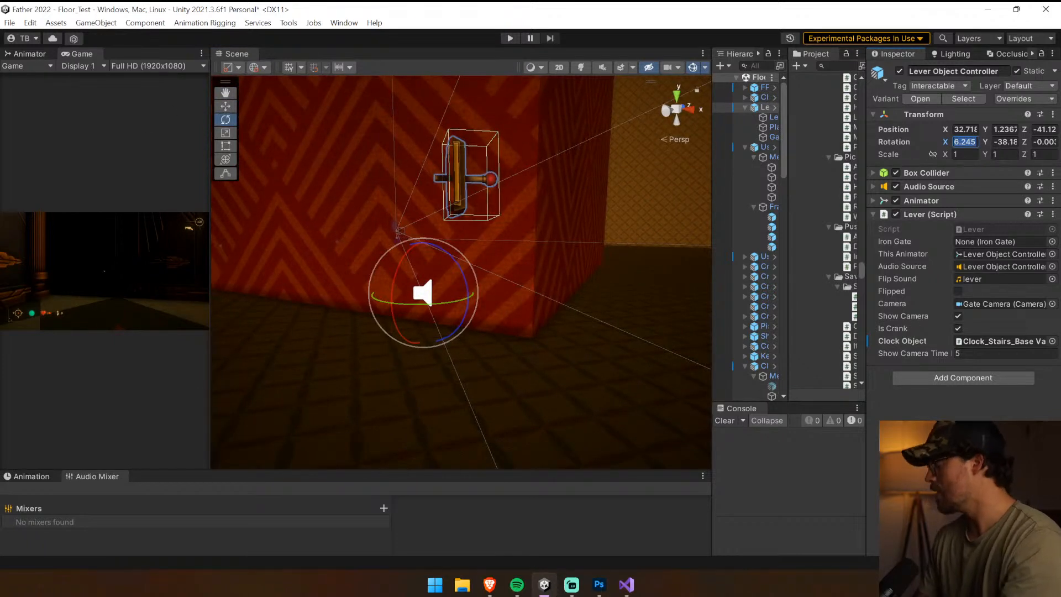
pyautogui.write('90')
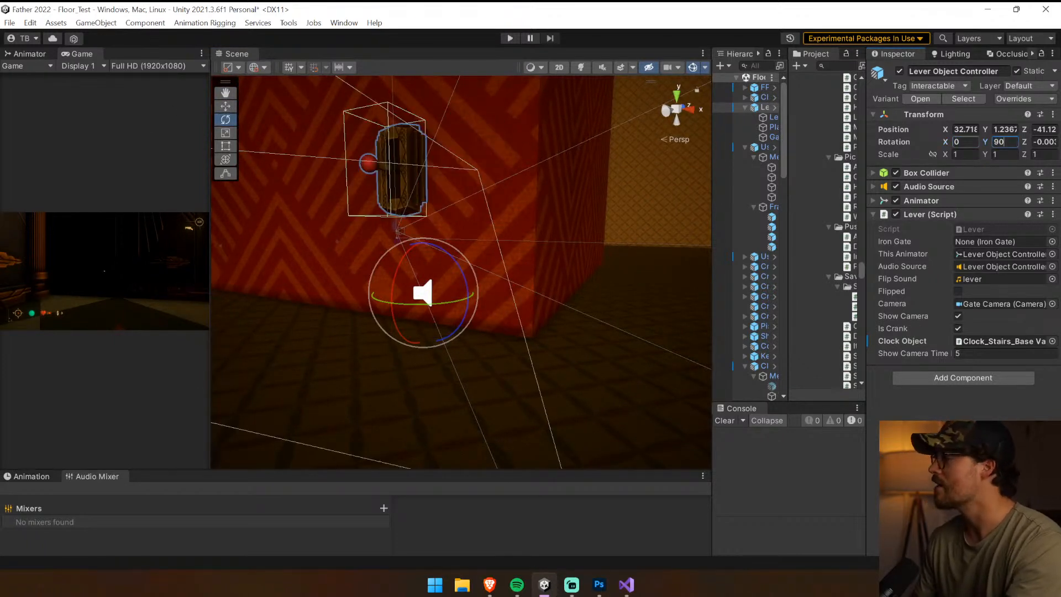
# Move the Lever Object Controller onto the red block's side face, at about X 31.97 and Z -38.49
pyautogui.click(232, 110)
pyautogui.moveTo(334, 186); pyautogui.dragTo(263, 195, button='right')
pyautogui.moveTo(488, 270); pyautogui.dragTo(562, 266)
pyautogui.moveTo(562, 266); pyautogui.dragTo(59, 250, button='right')
pyautogui.moveTo(392, 309); pyautogui.dragTo(389, 309)
pyautogui.moveTo(403, 299); pyautogui.dragTo(826, 228, button='right')
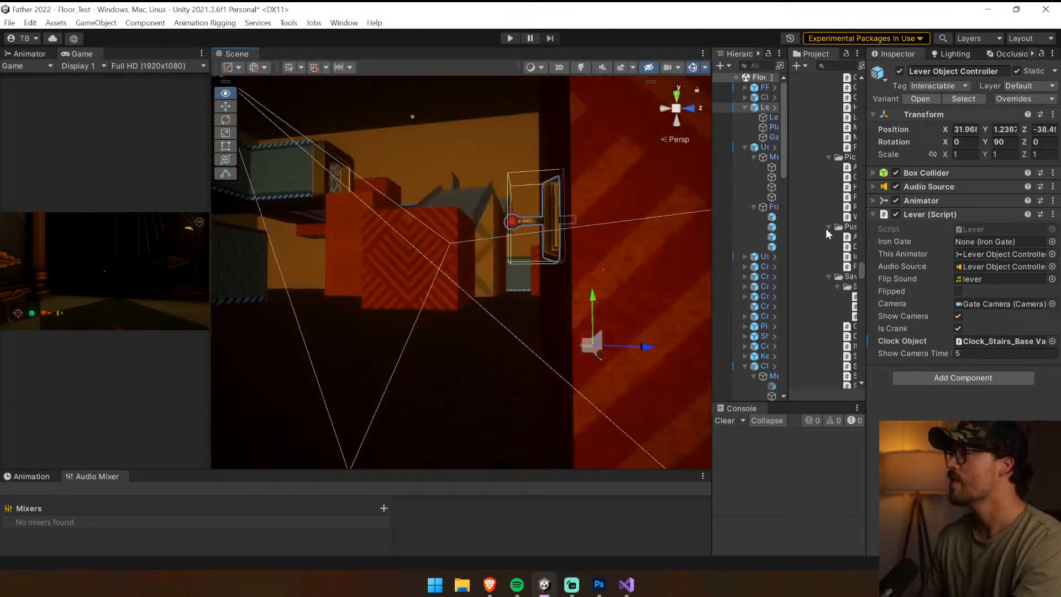
# Run the game, enlarge the Game view for the playtest, and draw the revolver
pyautogui.click(509, 38)
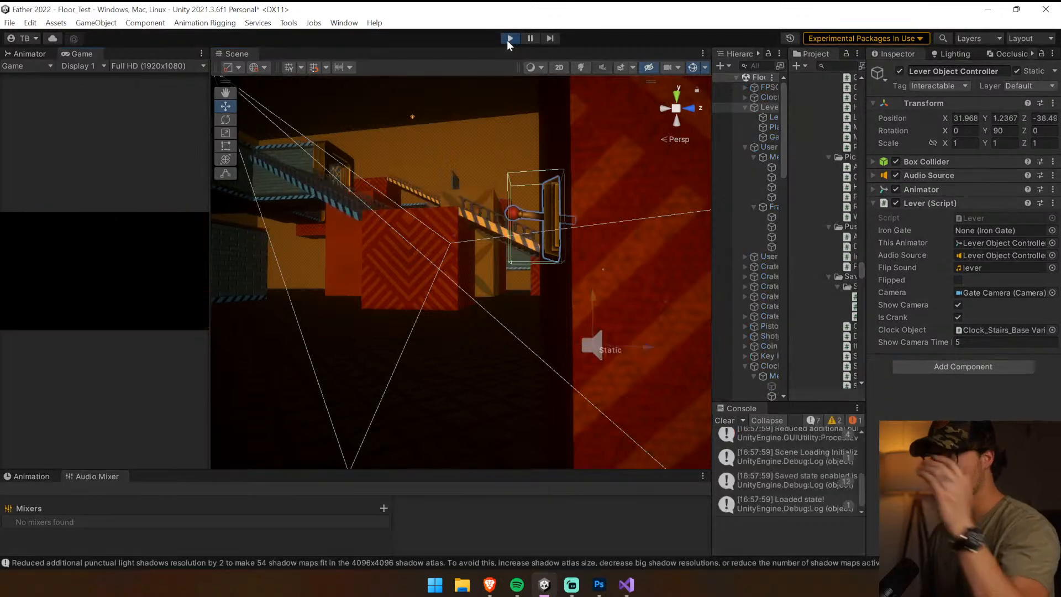
pyautogui.moveTo(211, 218); pyautogui.dragTo(619, 221)
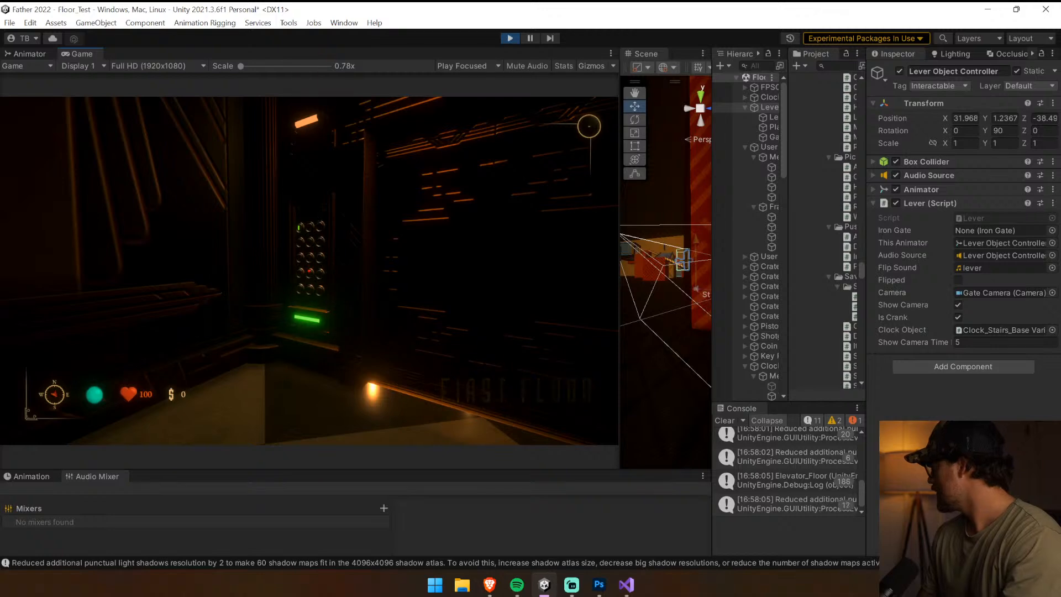
pyautogui.hotkey('shift', 'w')
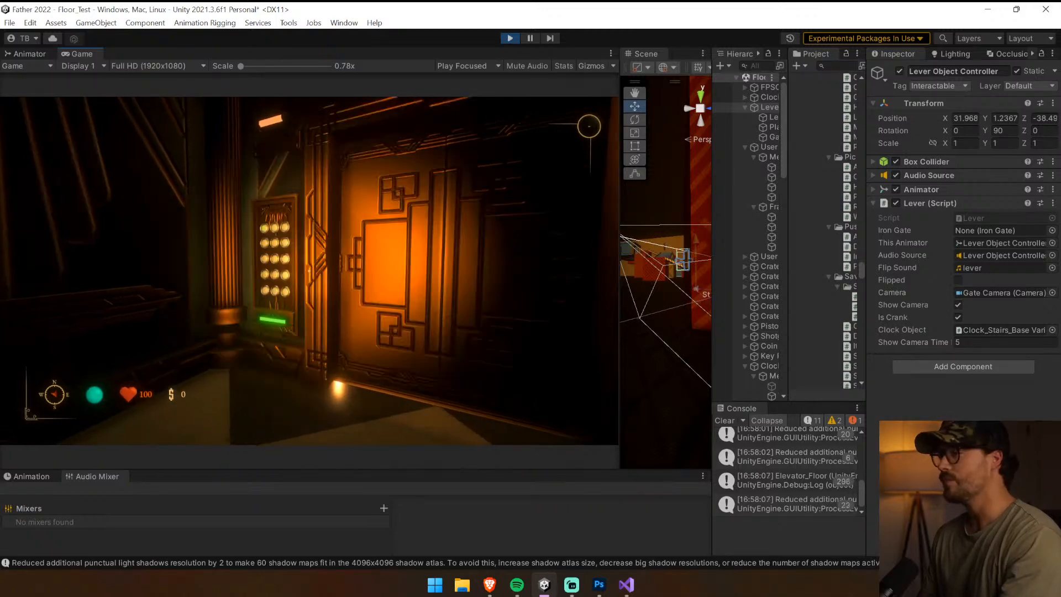
pyautogui.press('1')
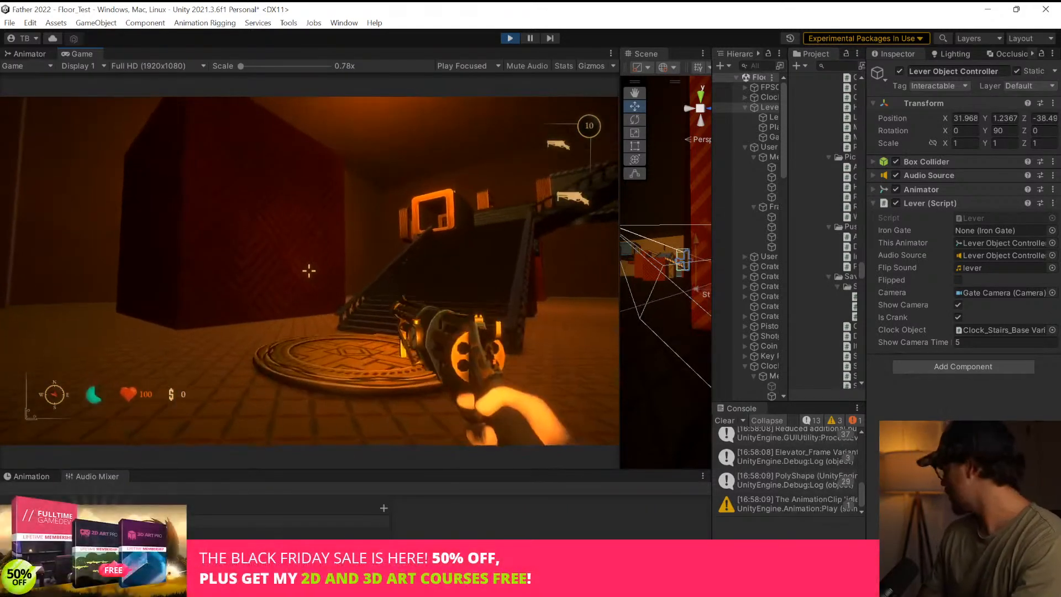
# Walk past the staircase to the lever on the red block, operate it, and stop the game
pyautogui.press('w')
pyautogui.press('w')
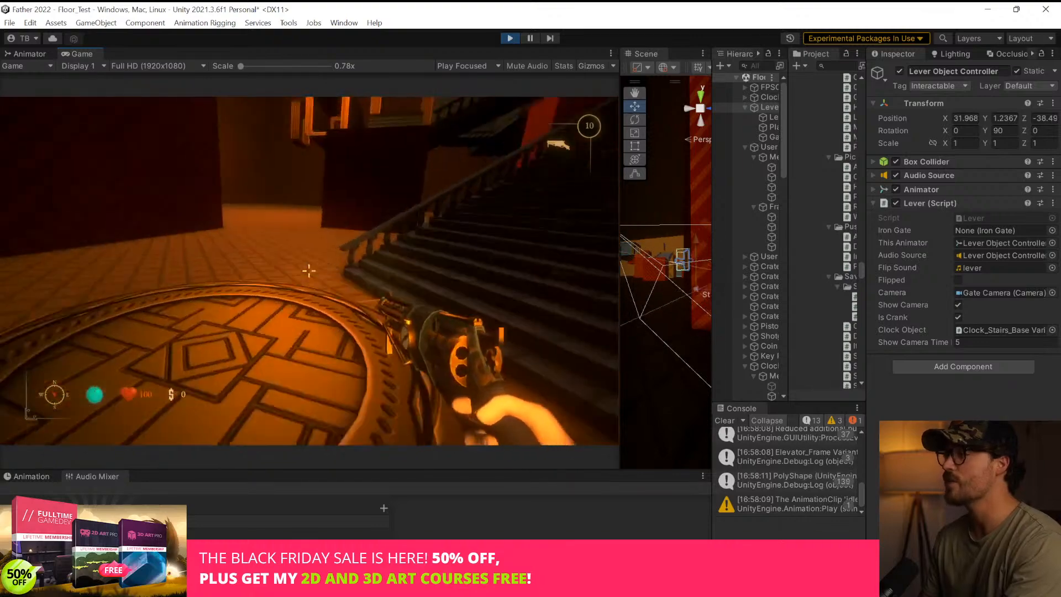
pyautogui.press('w')
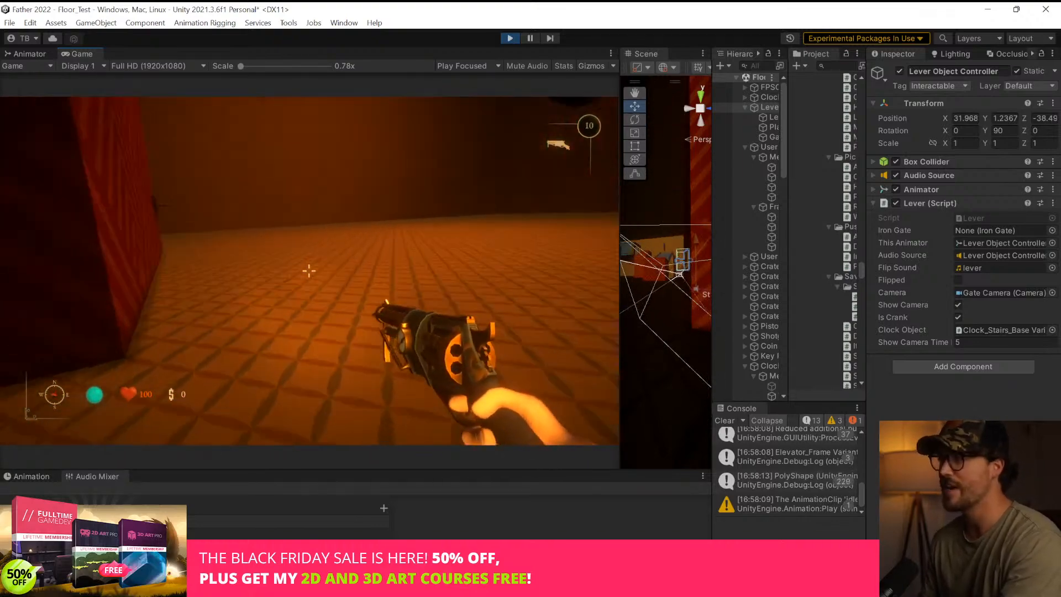
pyautogui.press('w')
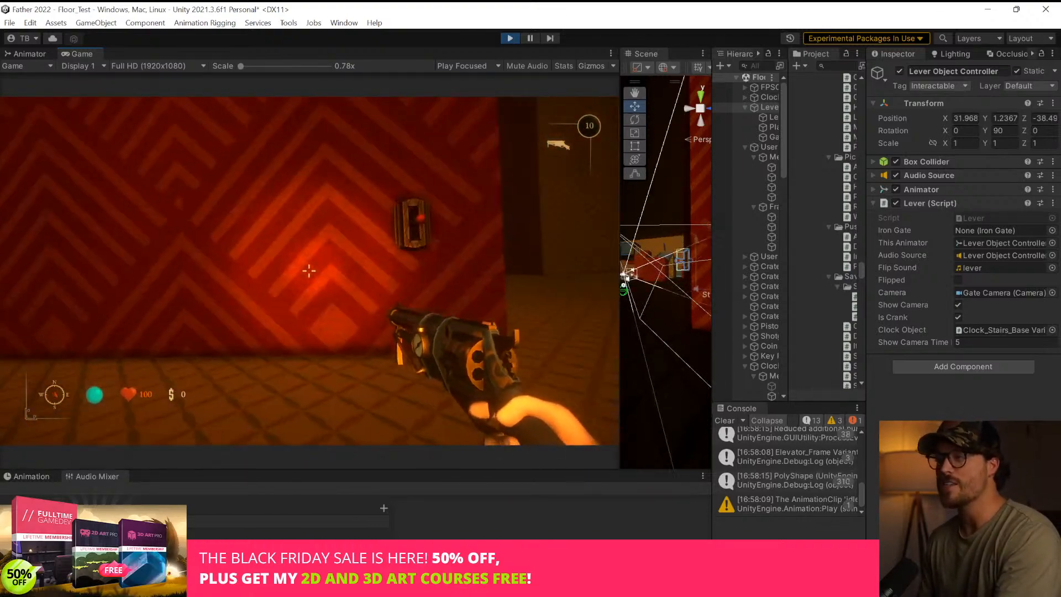
pyautogui.press('s')
pyautogui.press('d')
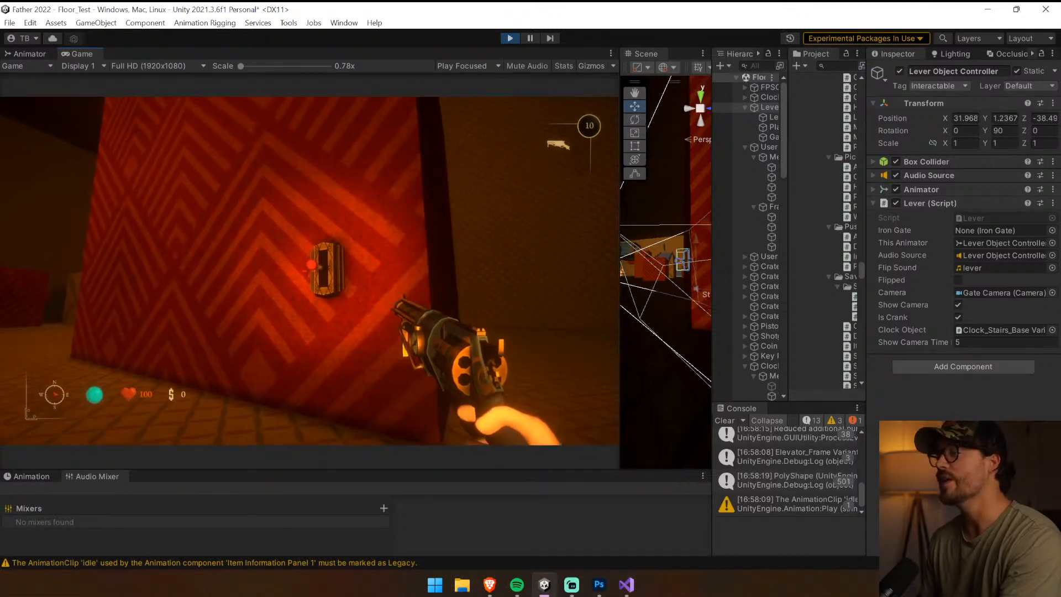
pyautogui.press('w')
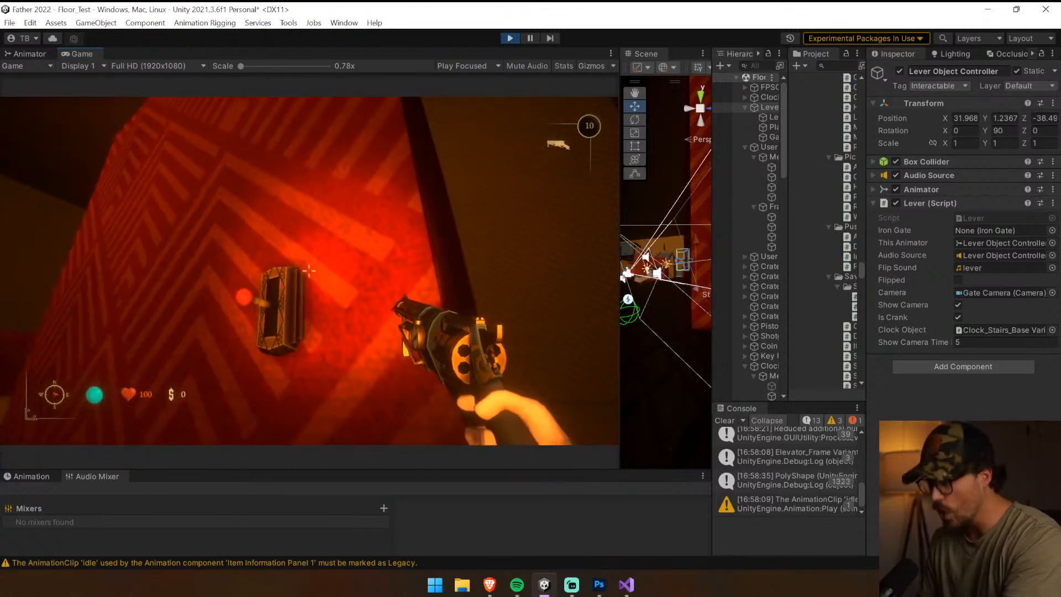
pyautogui.press('w')
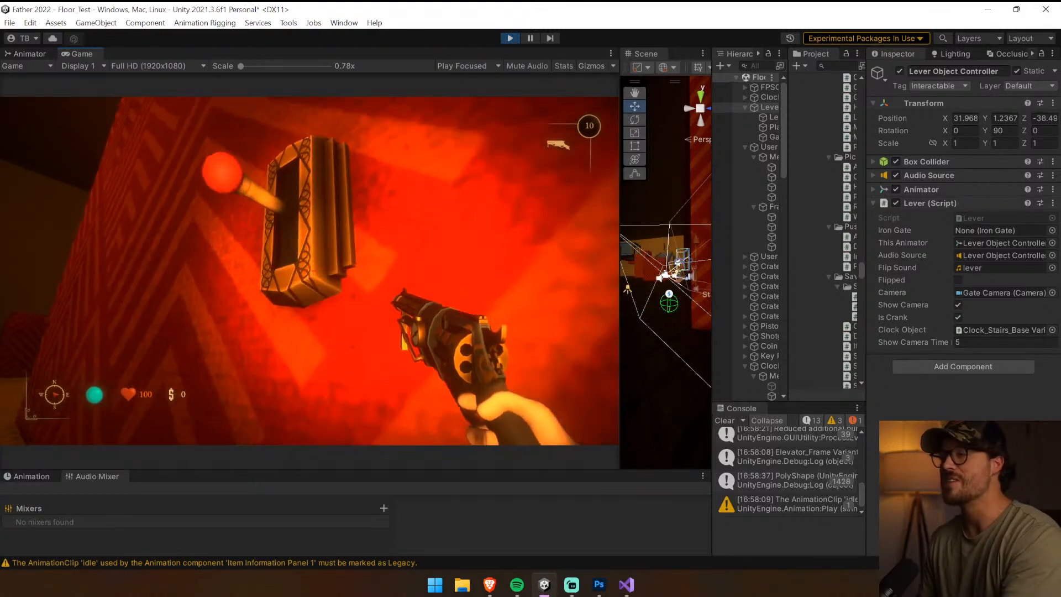
pyautogui.press('e')
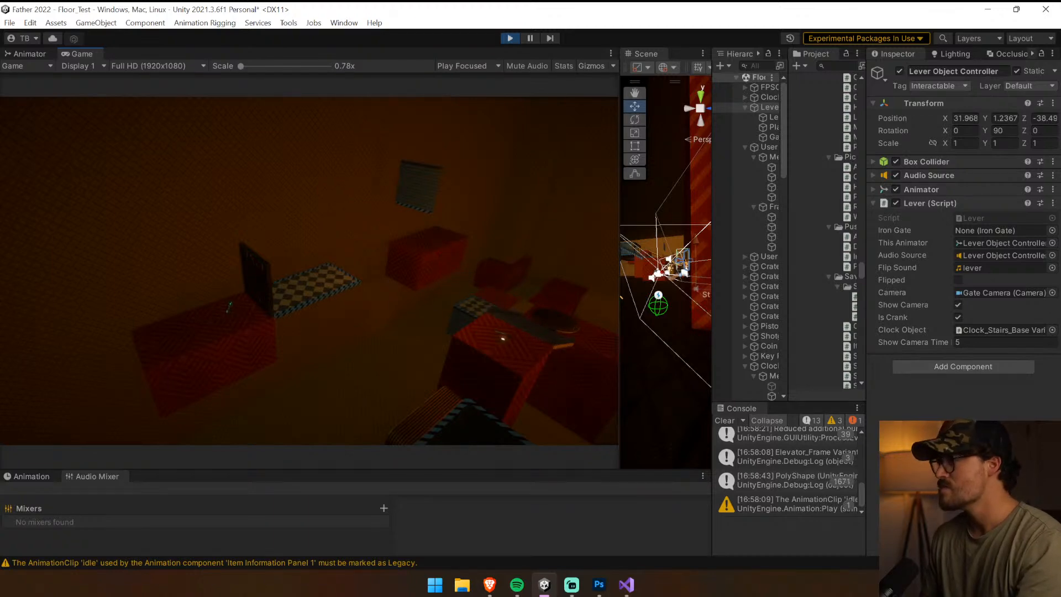
pyautogui.press('e')
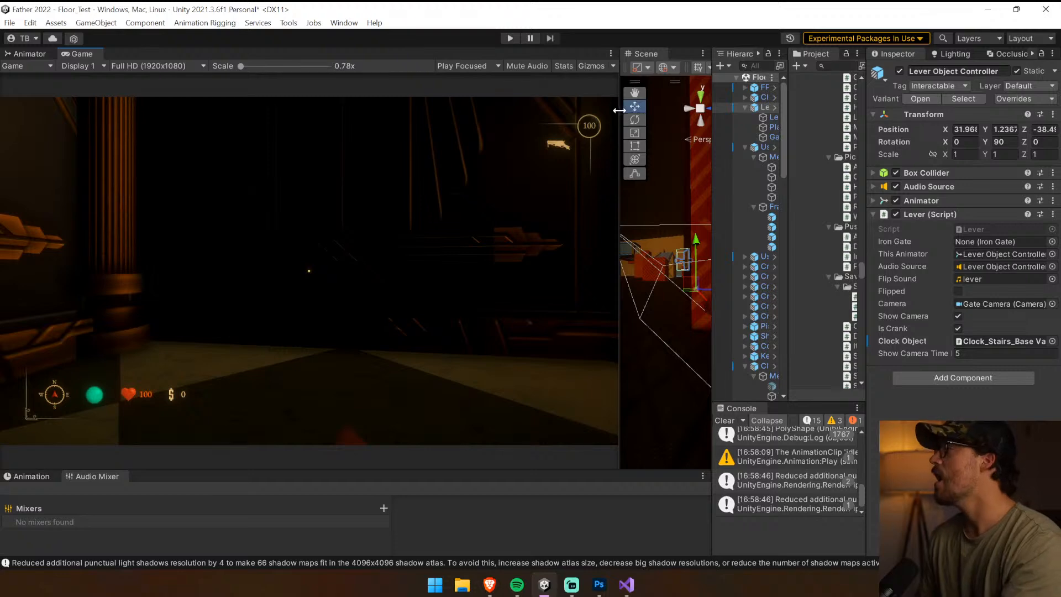
# Move Clock Bridge Moving 8x4 directly above Lever Object Controller in the hierarchy and assign it as the lever's Clock Object
pyautogui.moveTo(619, 111); pyautogui.dragTo(247, 104)
pyautogui.moveTo(505, 194); pyautogui.dragTo(499, 238, button='right')
pyautogui.press('w')
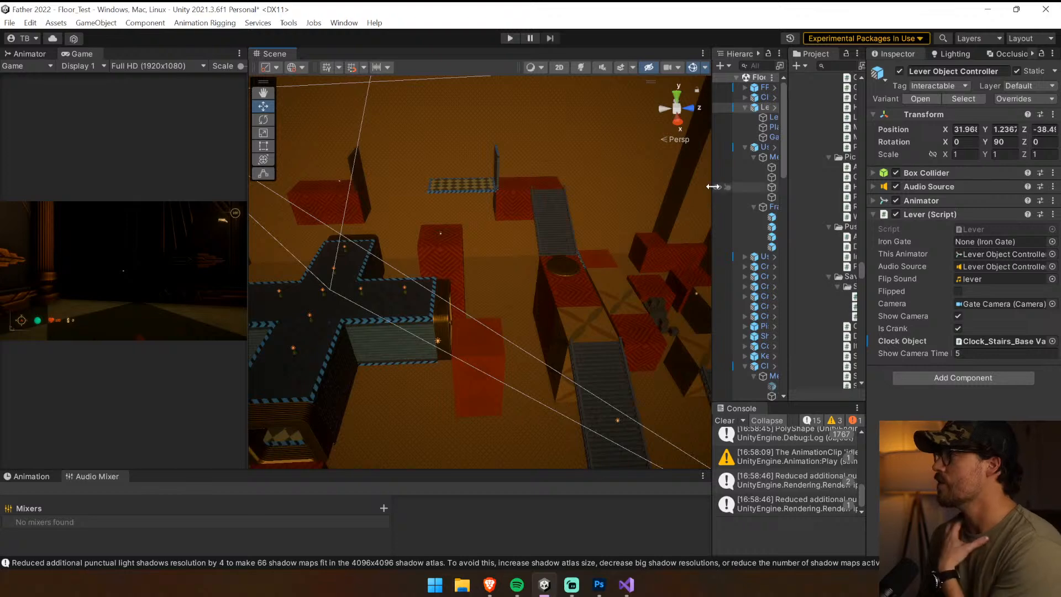
pyautogui.moveTo(713, 186); pyautogui.dragTo(535, 186)
pyautogui.click(356, 191)
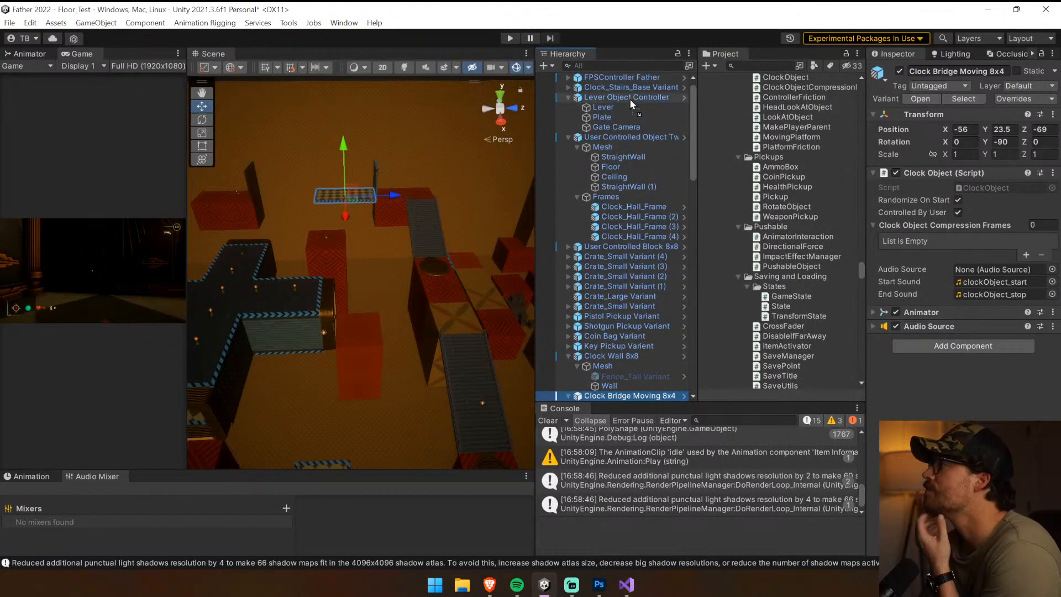
pyautogui.moveTo(630, 100); pyautogui.dragTo(995, 322)
pyautogui.click(604, 130)
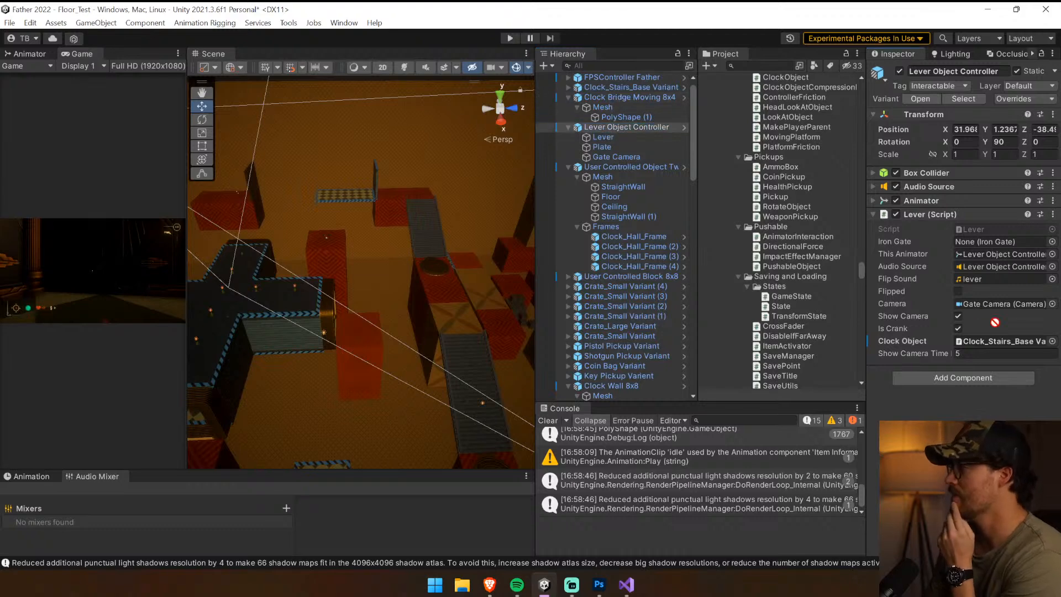
# Clear the console, focus on the lever's Gate Camera, and dock the Scene view as a tab beside the Game view
pyautogui.click(550, 421)
pyautogui.doubleClick(641, 157)
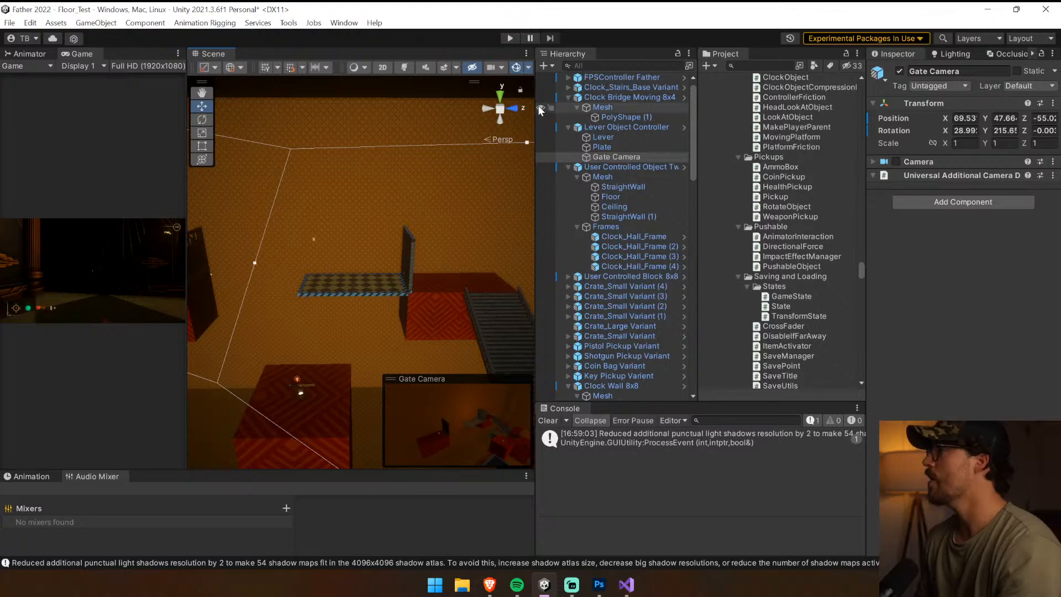
pyautogui.moveTo(219, 54); pyautogui.dragTo(191, 65)
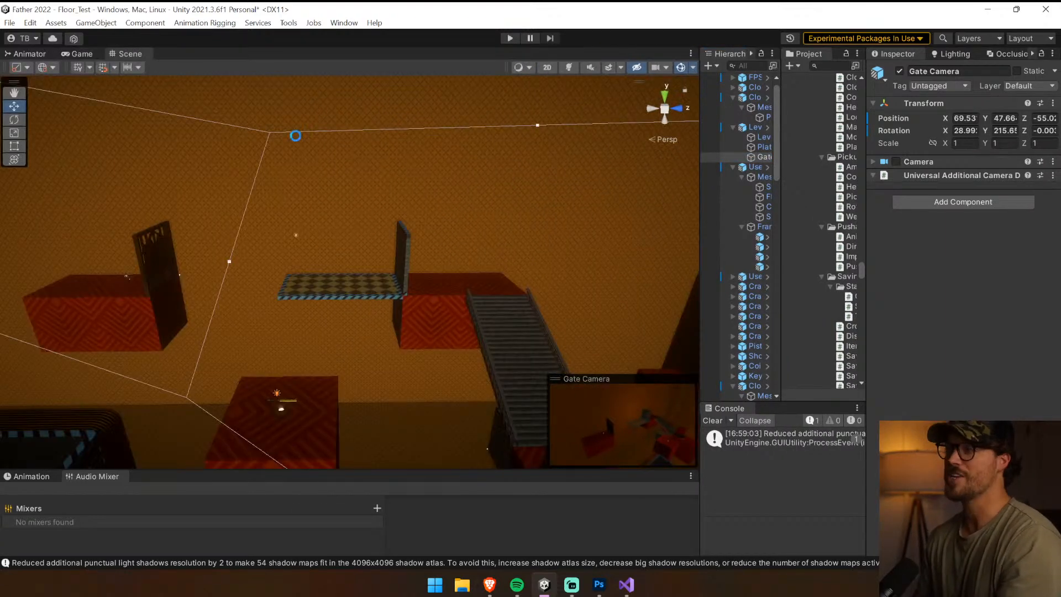
# Run the game and walk from the elevator to the lever on the red block's side face
pyautogui.click(515, 39)
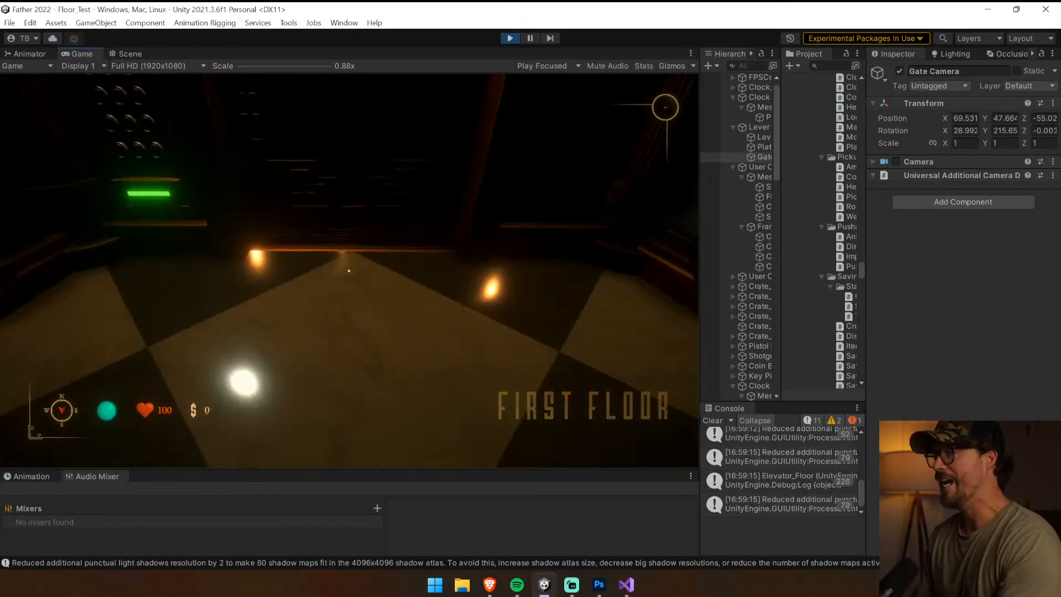
pyautogui.press('w')
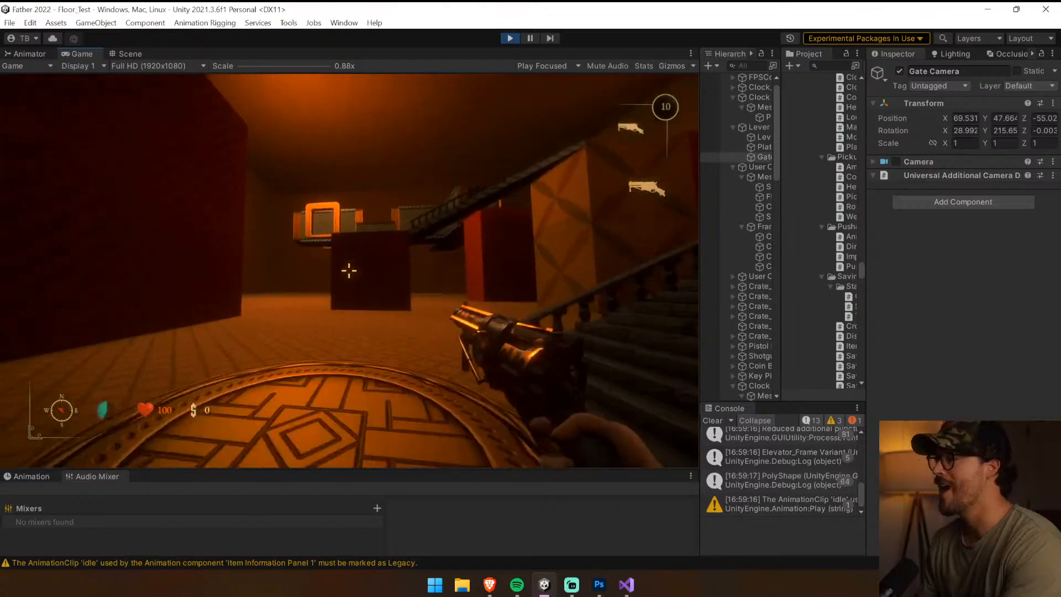
pyautogui.press('w')
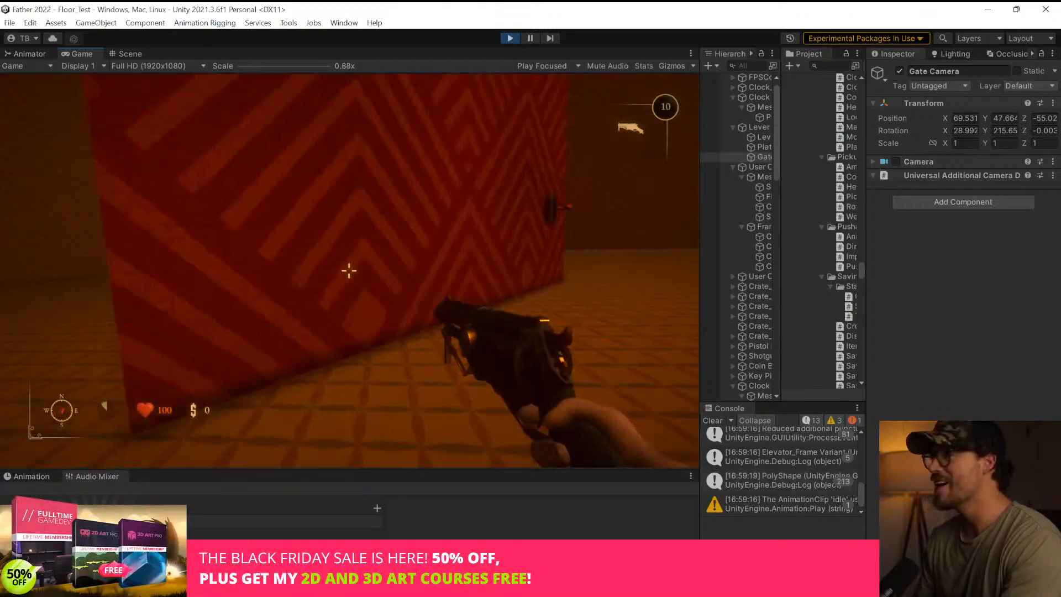
pyautogui.press('w')
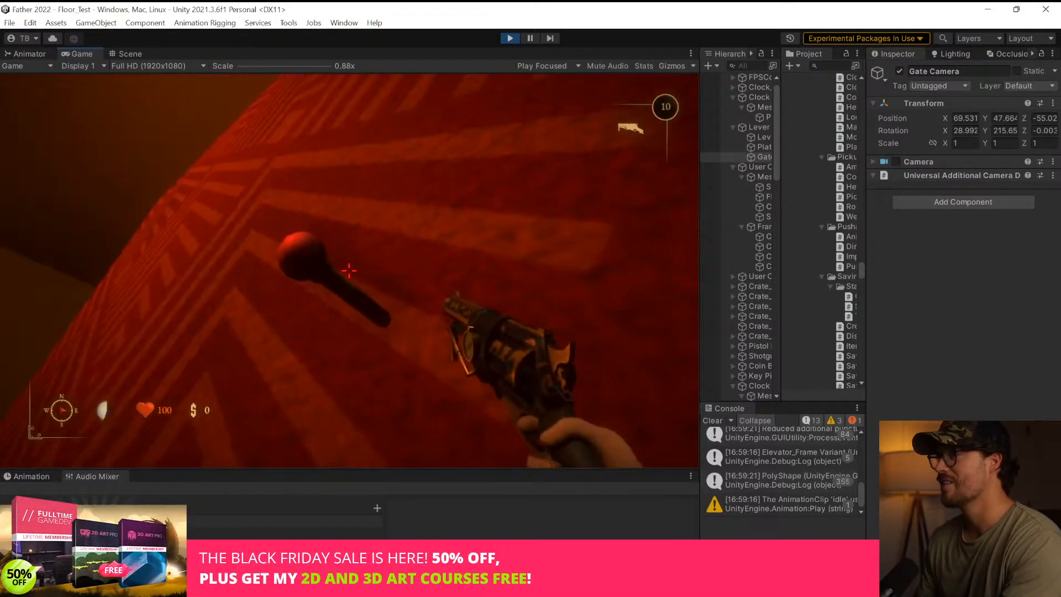
# Operate the lever repeatedly to test the moving bridge, stop the game, and clear the console
pyautogui.press('e')
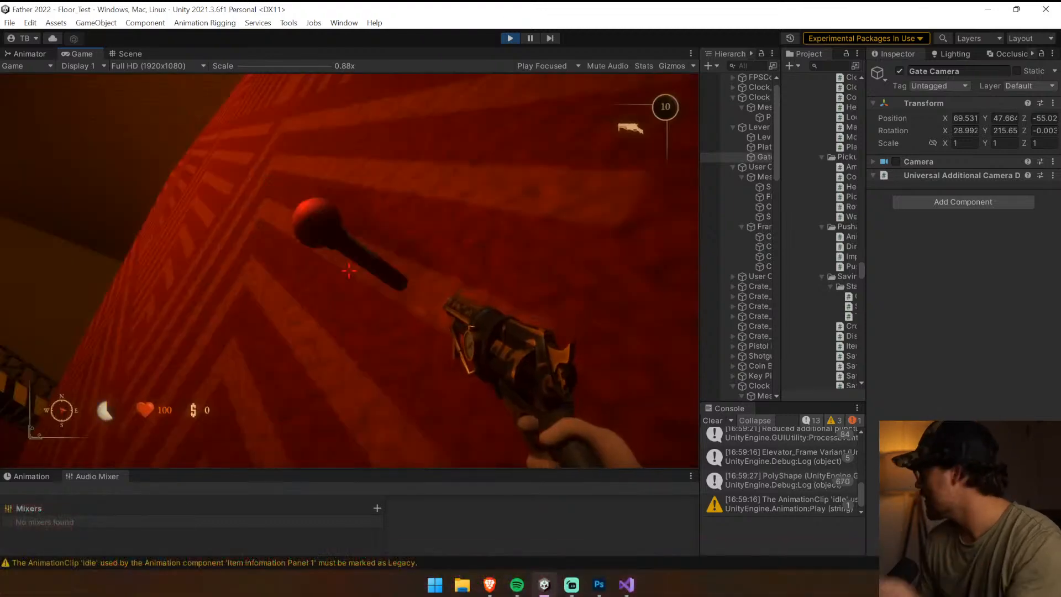
pyautogui.press('e')
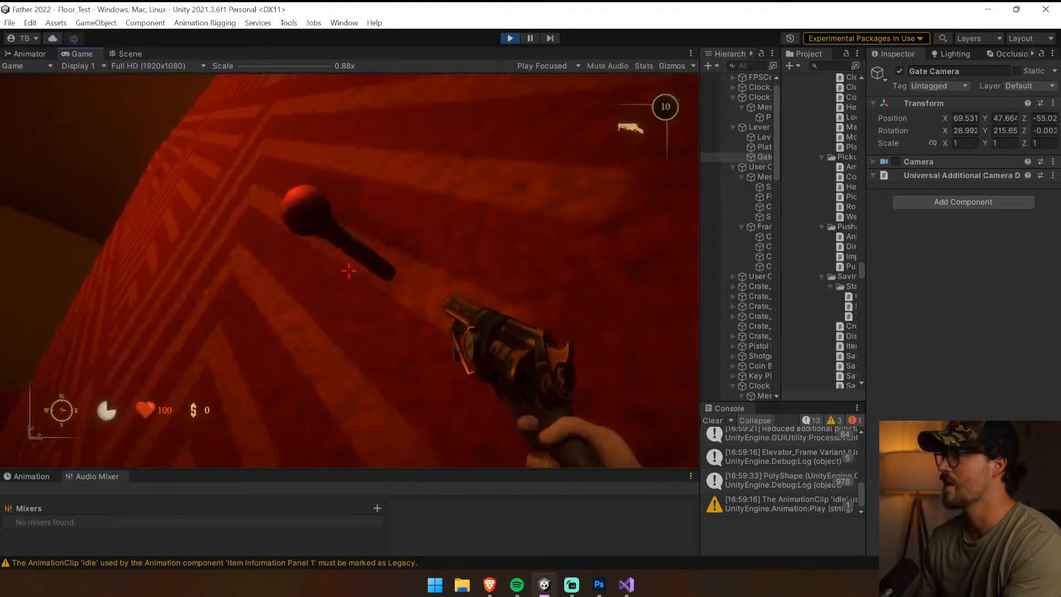
pyautogui.press('e')
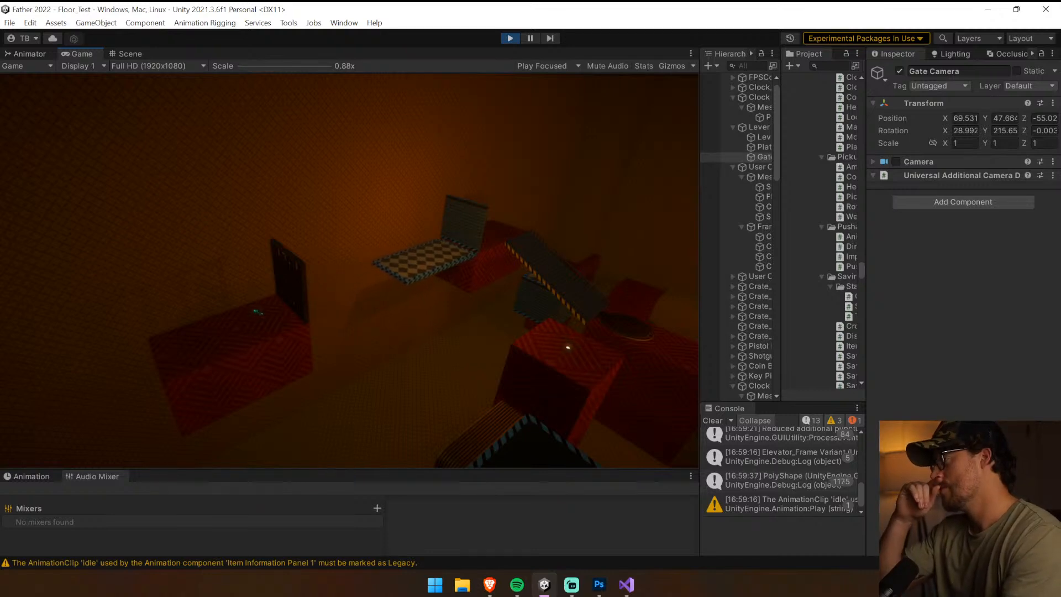
pyautogui.hotkey('ctrl', 'p')
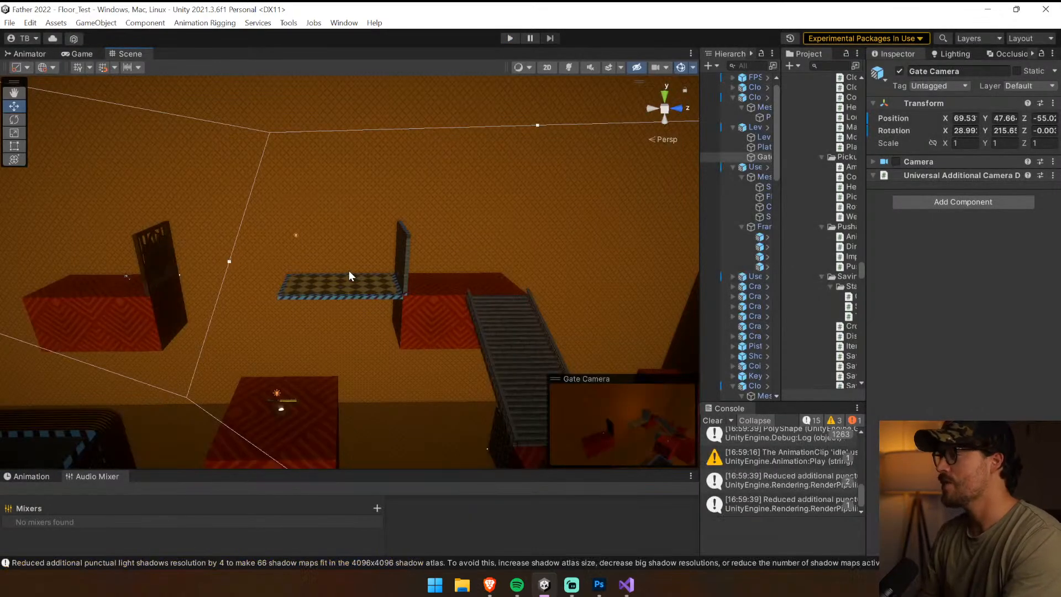
pyautogui.click(712, 420)
# Switch to Visual Studio and review the FlipSwitch method in Lever.cs
pyautogui.click(635, 574)
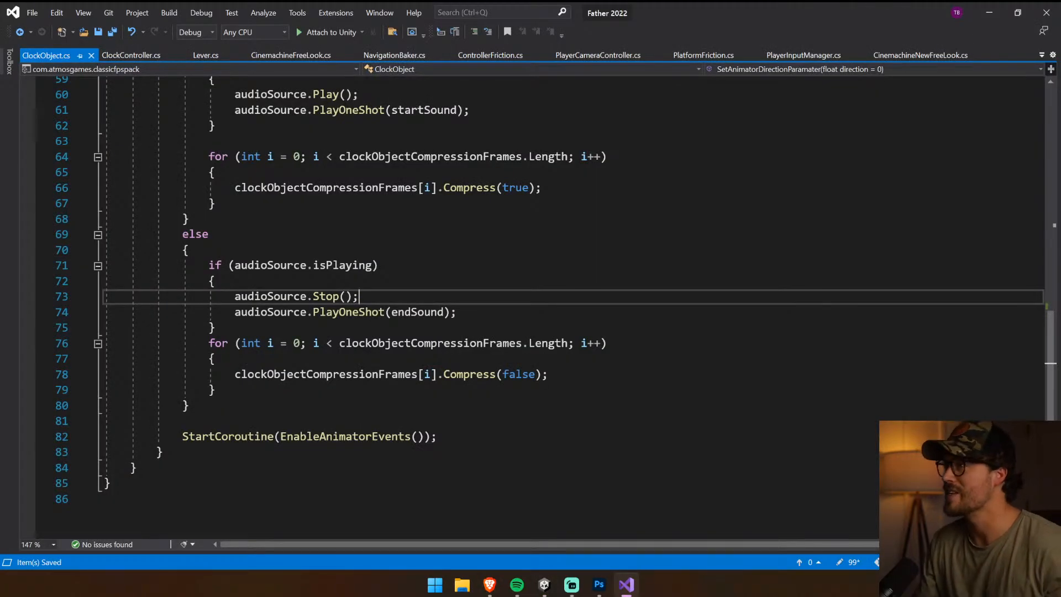
pyautogui.click(202, 57)
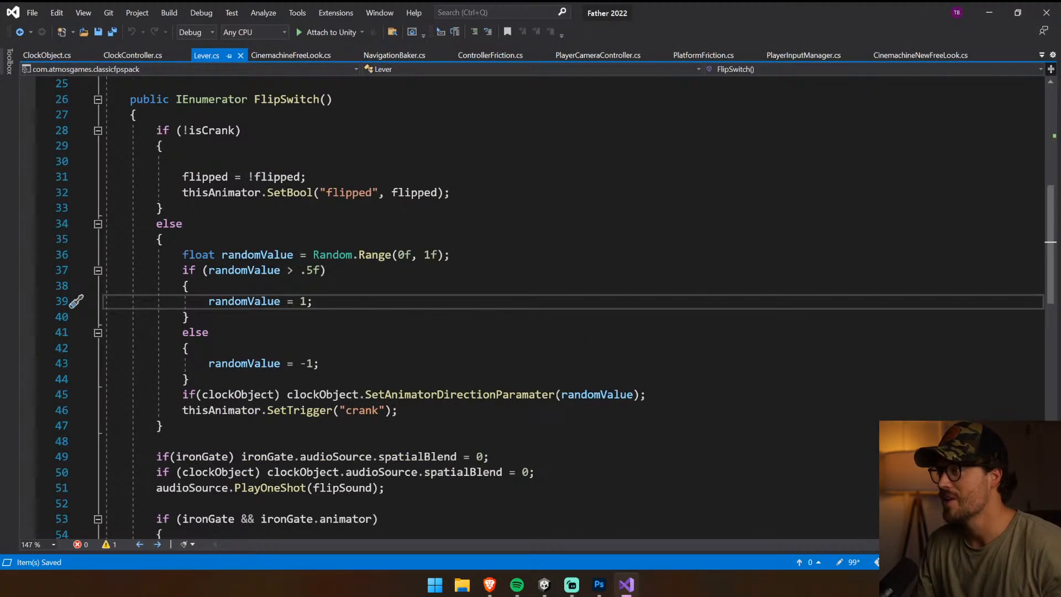
pyautogui.scroll(-5, 531, 309)
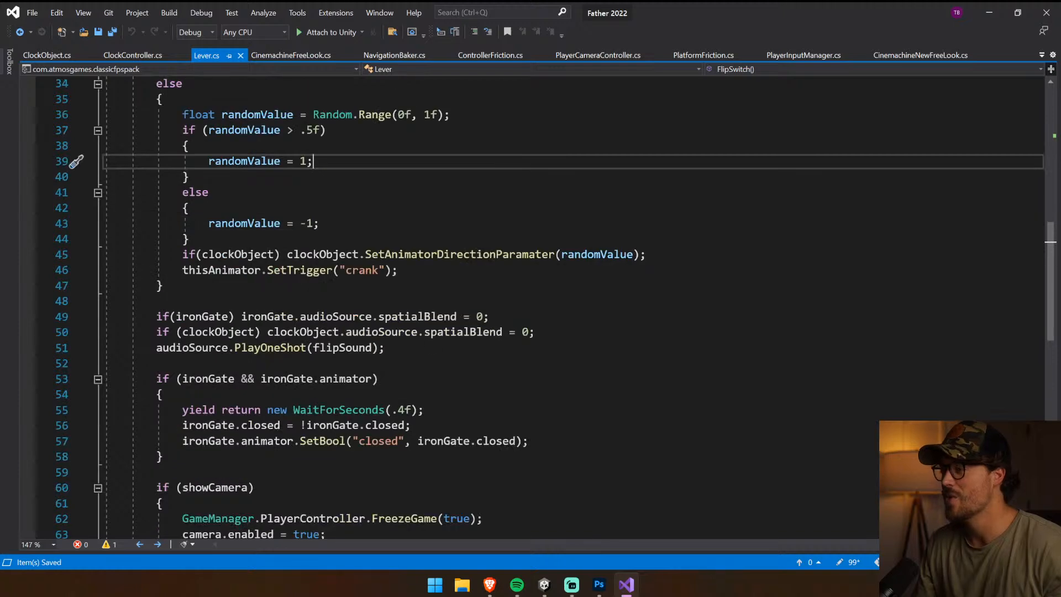
pyautogui.scroll(6, 530, 309)
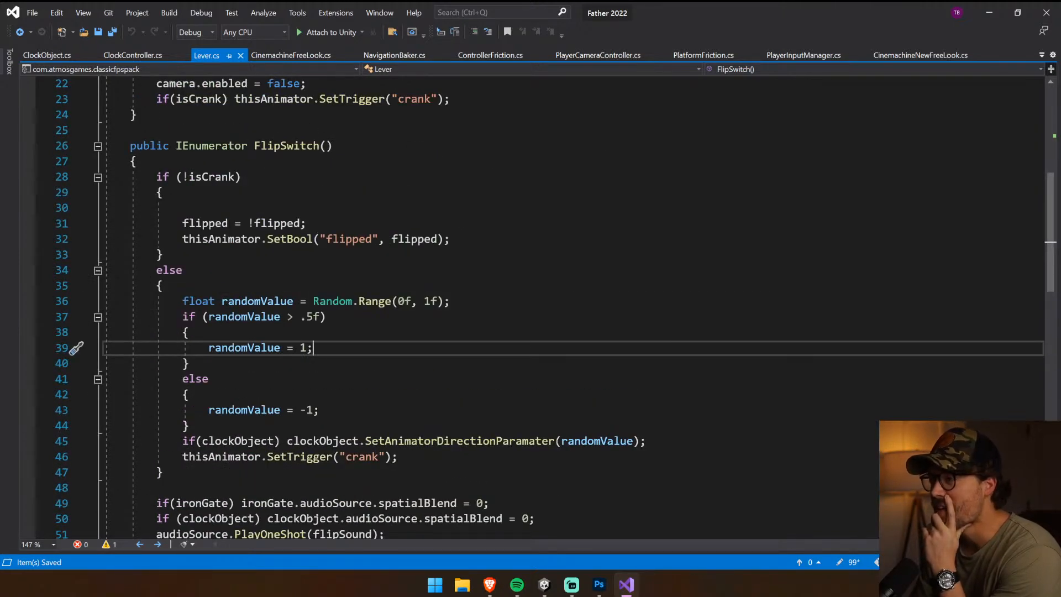
pyautogui.scroll(-3, 531, 309)
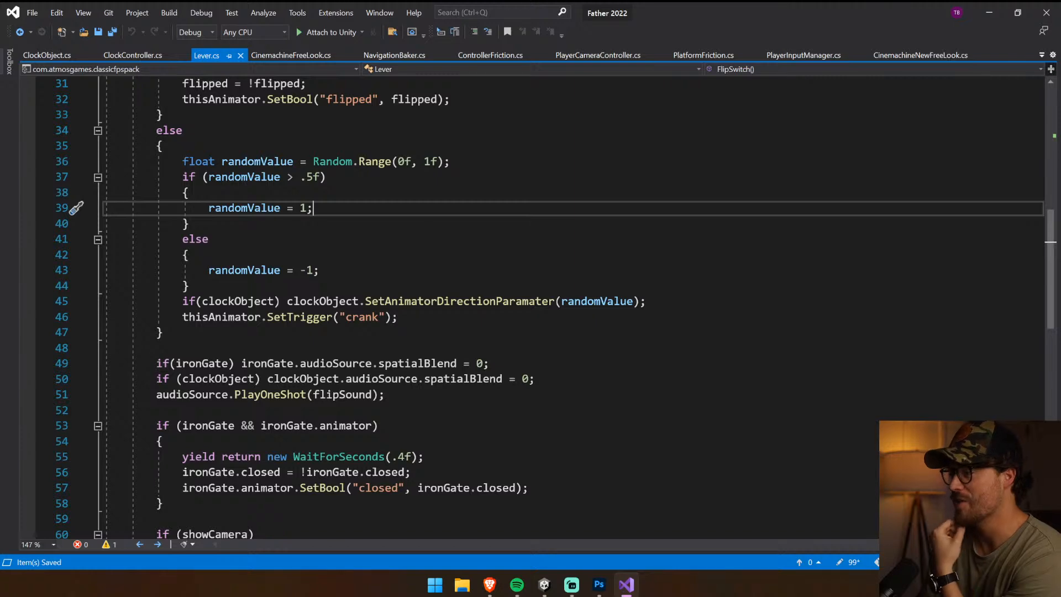
# Copy the iron gate's WaitForSeconds line to the start of FlipSwitch, before the isCrank check, and set its delay to .2f
pyautogui.moveTo(425, 456); pyautogui.dragTo(176, 456)
pyautogui.hotkey('ctrl', 'c')
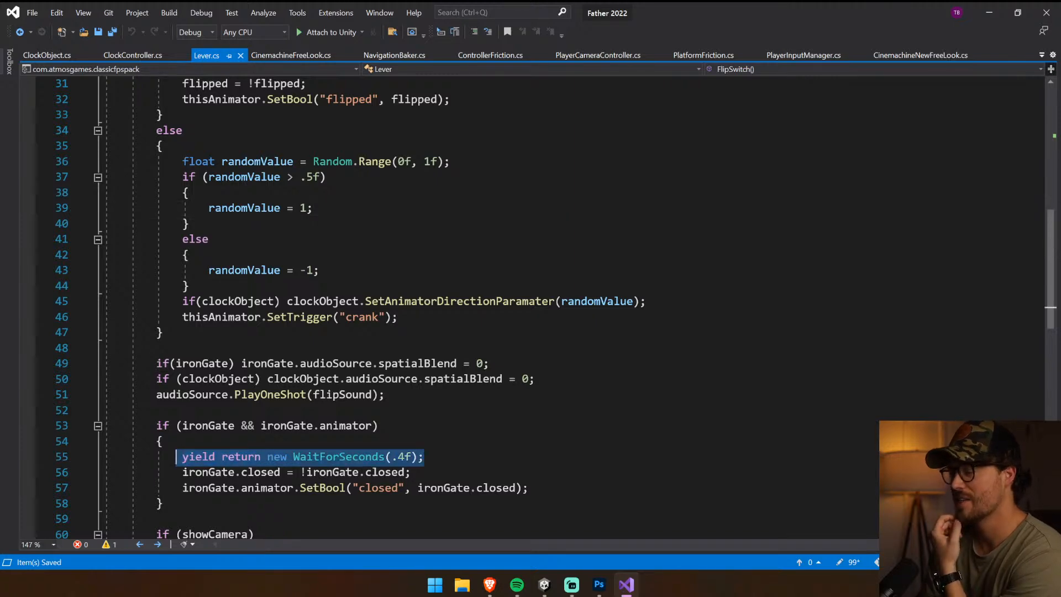
pyautogui.scroll(-3, 176, 456)
pyautogui.scroll(-4, 530, 310)
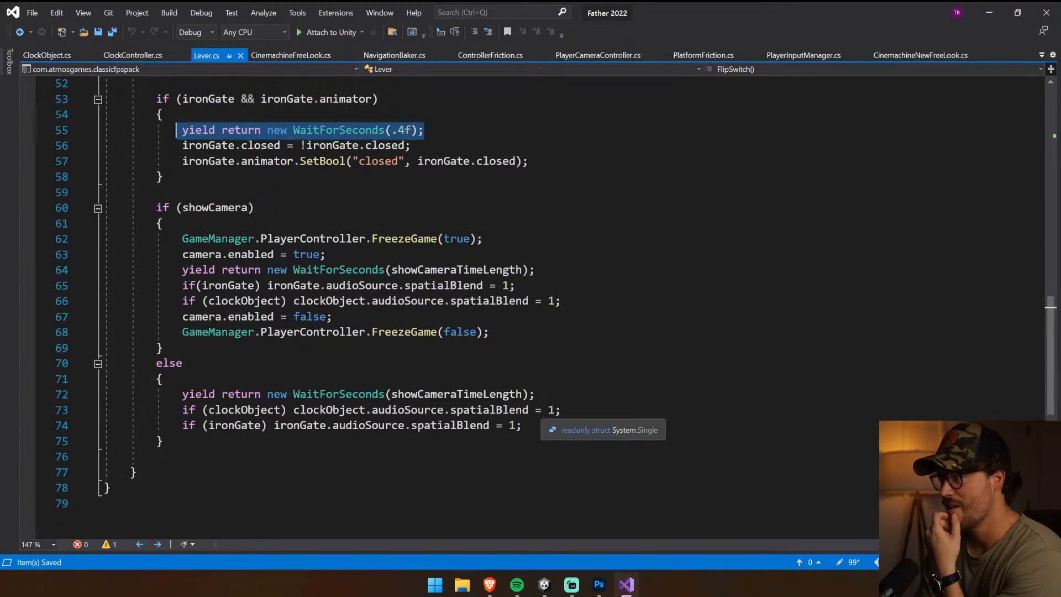
pyautogui.scroll(11, 531, 309)
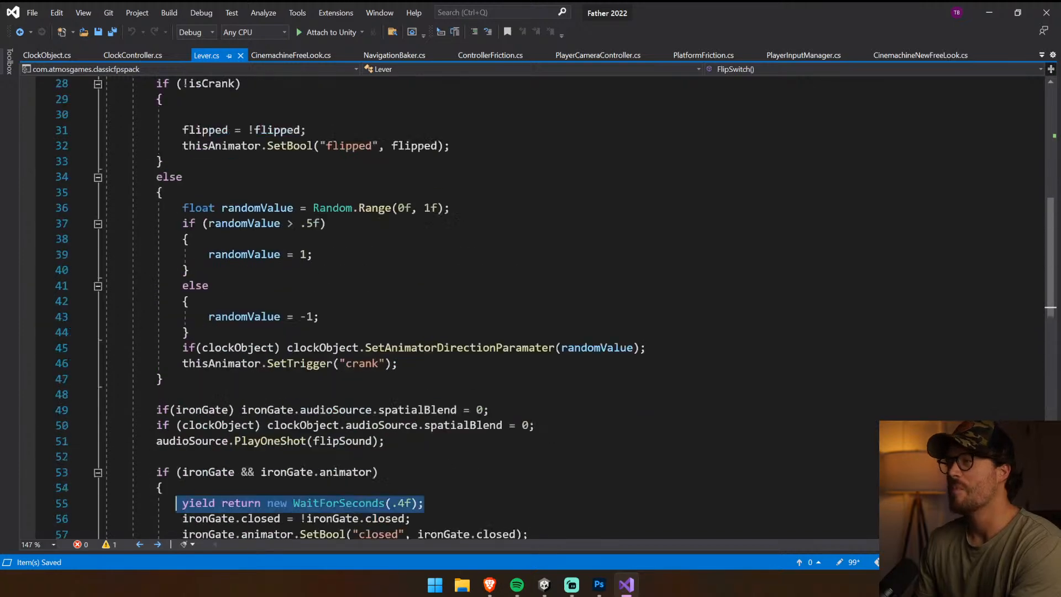
pyautogui.click(156, 224)
pyautogui.press('Return')
pyautogui.press('Up')
pyautogui.press('Up')
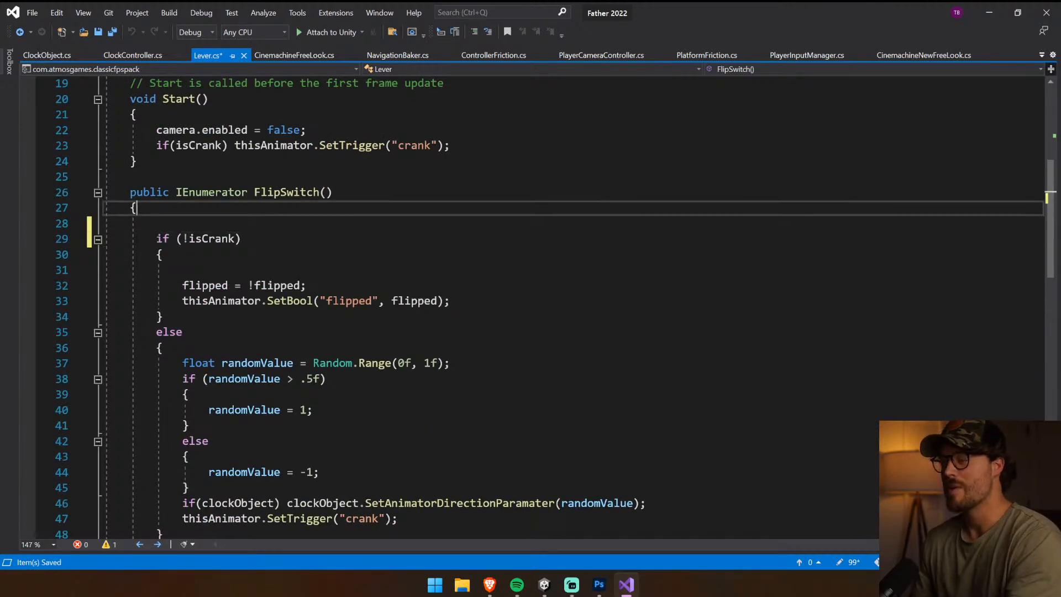
pyautogui.press('Down')
pyautogui.hotkey('ctrl', 'v')
pyautogui.click(378, 223)
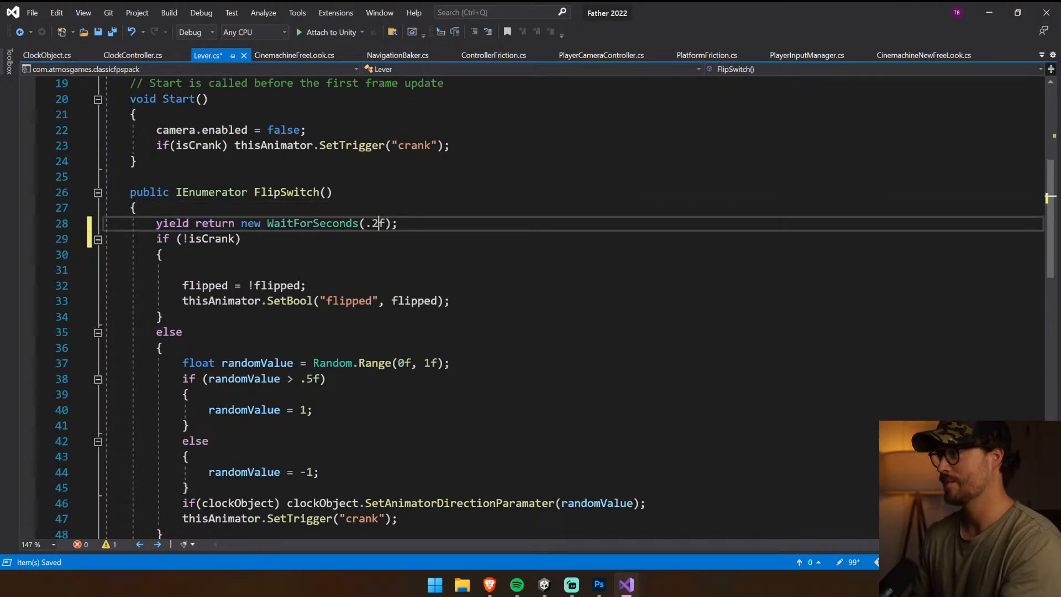
# Set the WaitForSeconds delay at the start of FlipSwitch to .3f and save Lever.cs
pyautogui.press('BackSpace')
pyautogui.write('3')
pyautogui.hotkey('ctrl', 's')
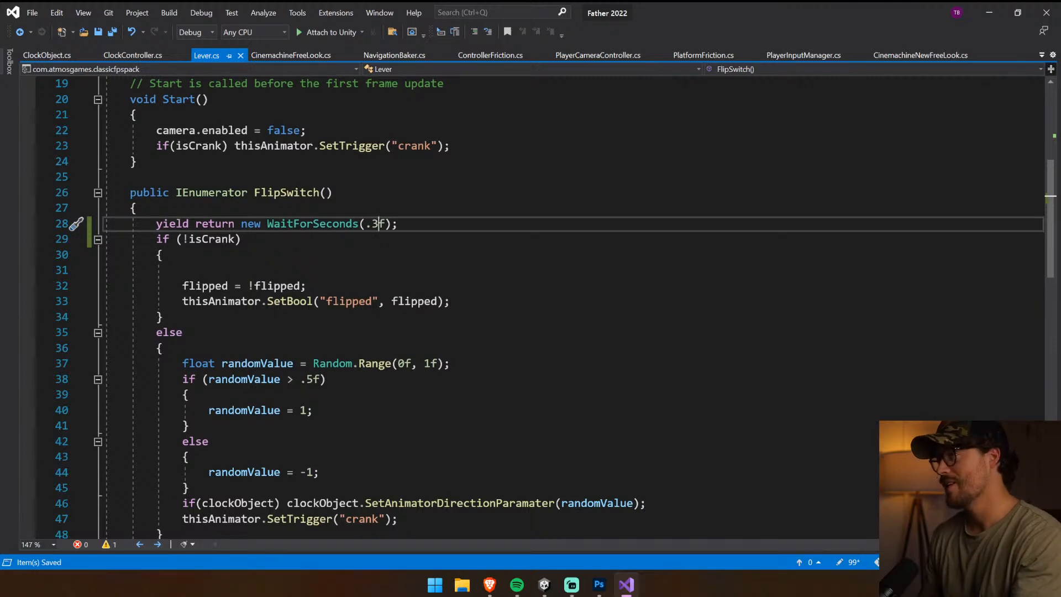
# Switch to Unity, run the game, and clear the console
pyautogui.click(546, 583)
pyautogui.click(491, 525)
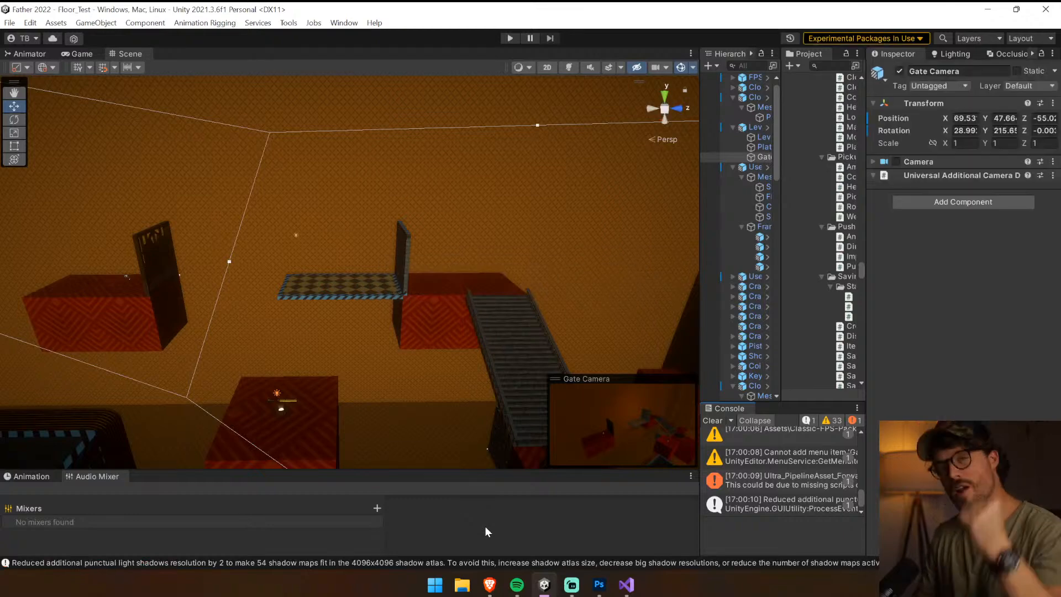
pyautogui.click(502, 46)
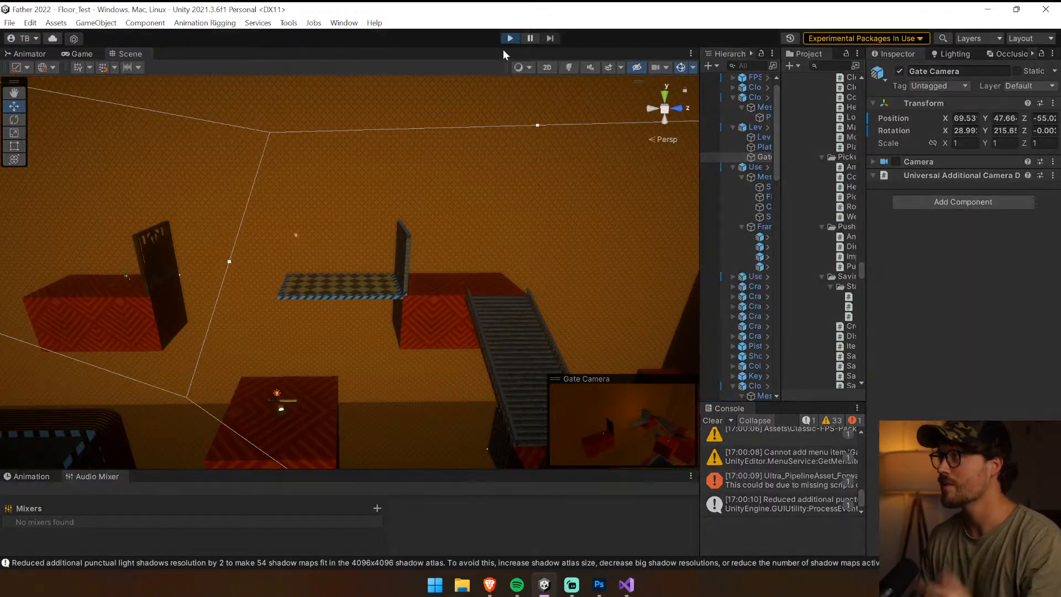
pyautogui.click(714, 420)
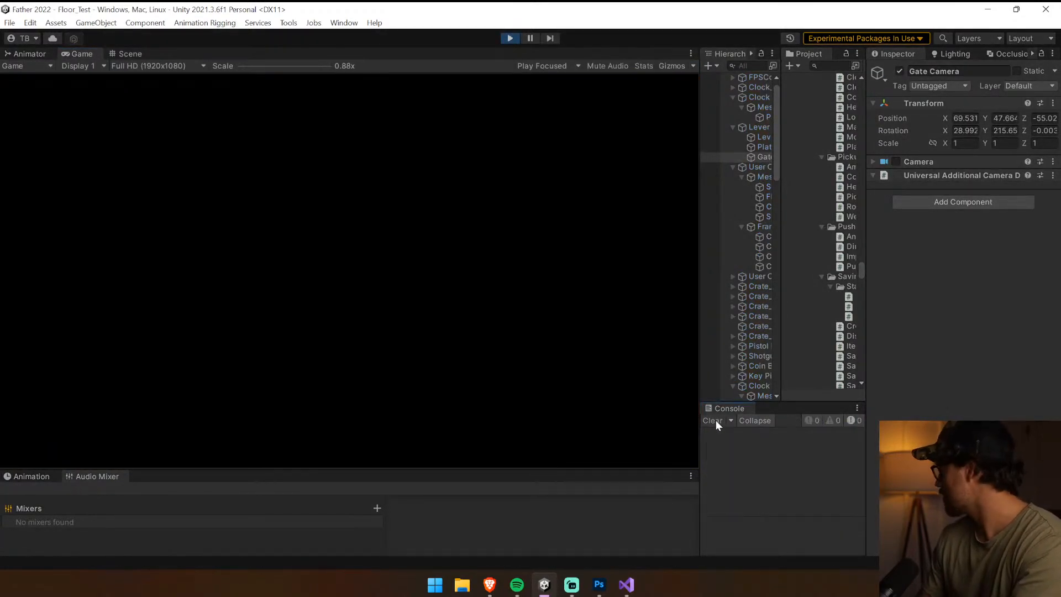
pyautogui.click(396, 338)
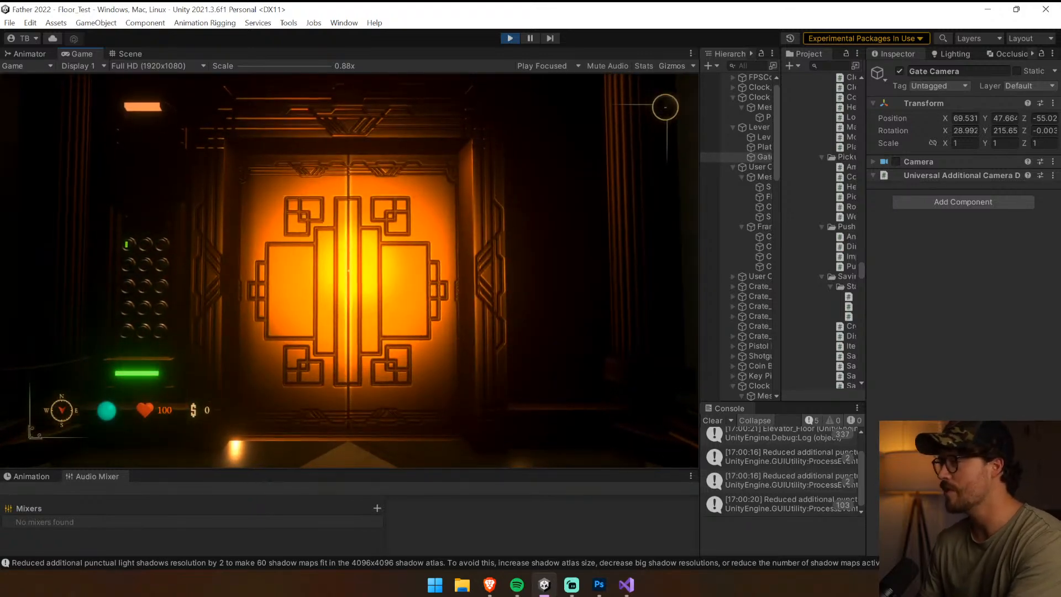
# Leave the elevator and go around the red block to the side face that carries the lever
pyautogui.press('w')
pyautogui.press('shift')
pyautogui.press('w')
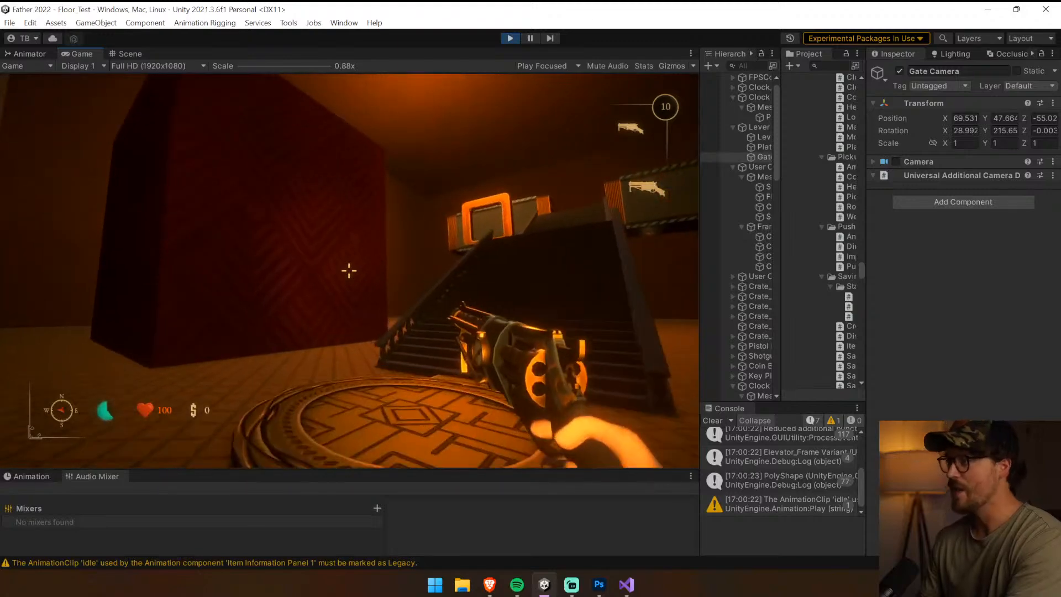
pyautogui.press('w')
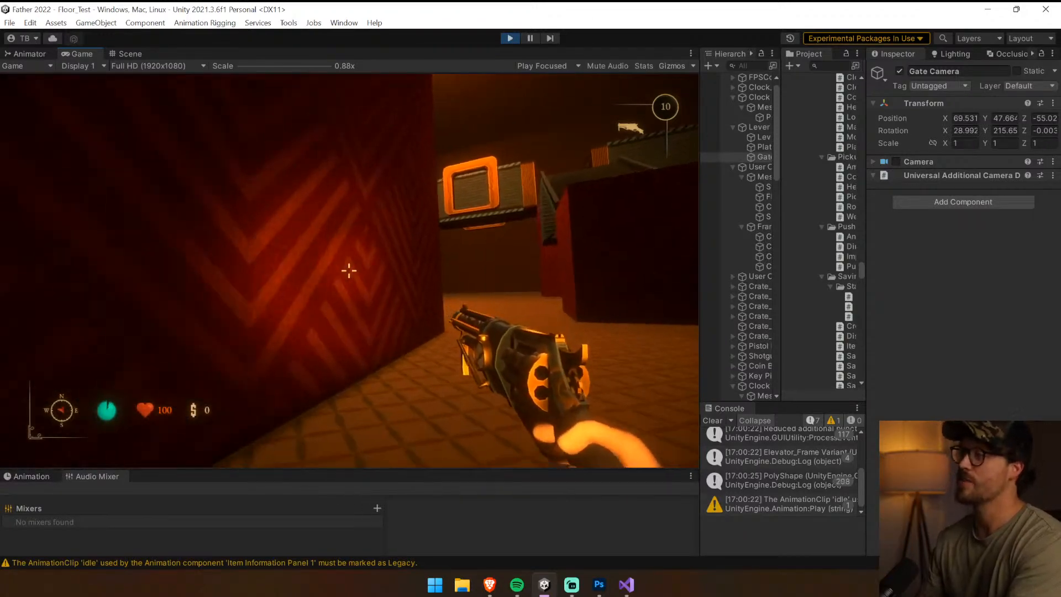
pyautogui.press('d')
pyautogui.press('w')
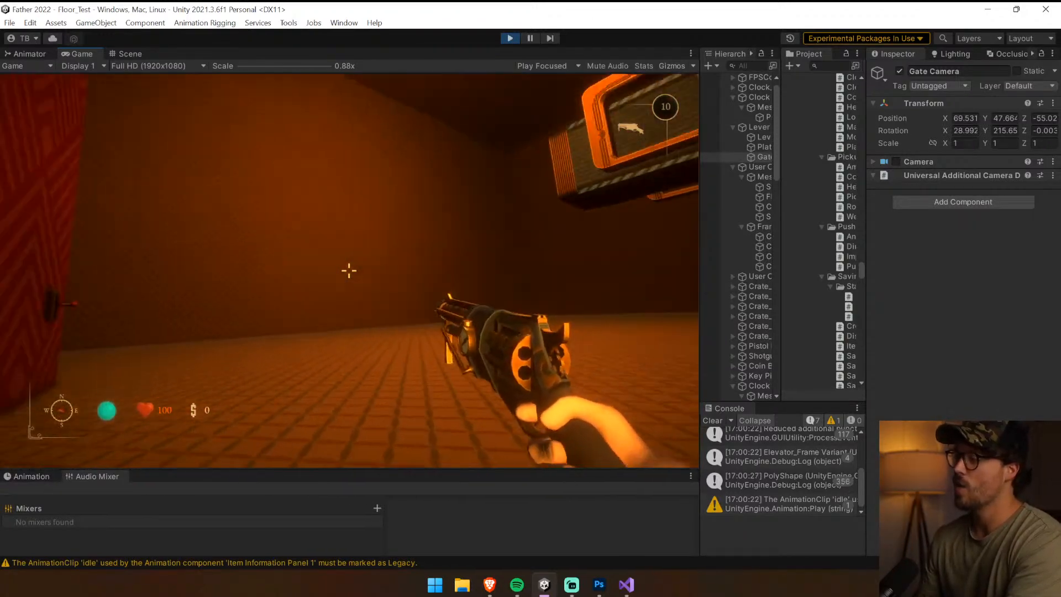
pyautogui.press('s')
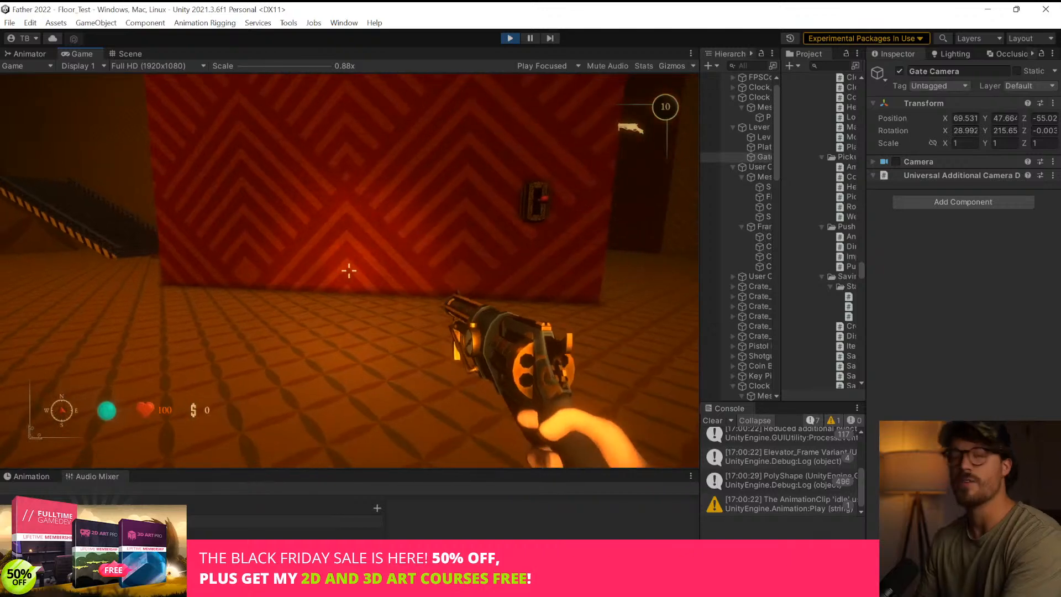
pyautogui.press('d')
pyautogui.press('w')
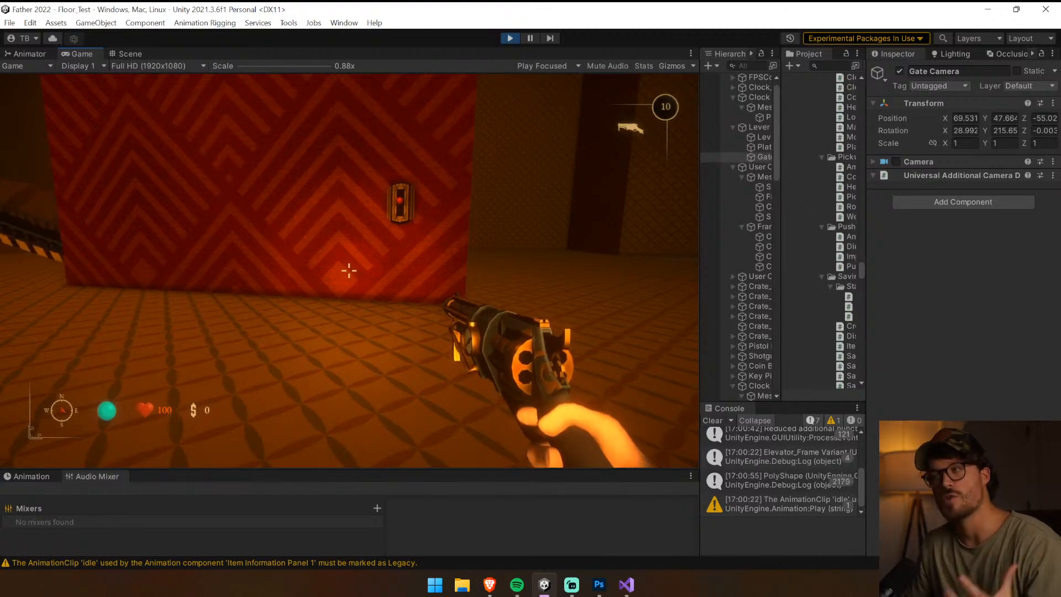
# Approach the lever on the red block and operate it to test the delayed response
pyautogui.press('d')
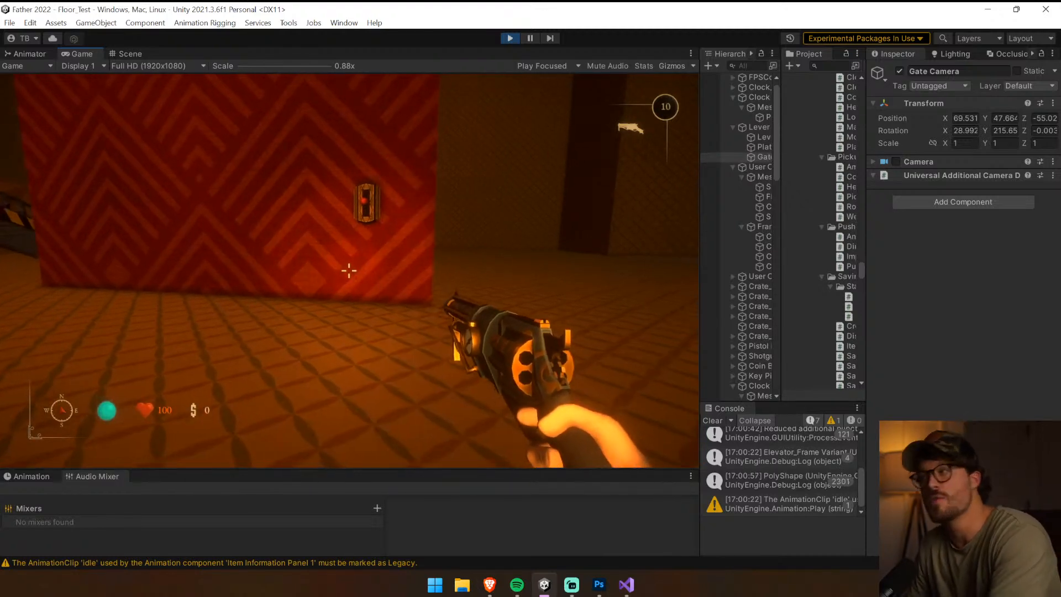
pyautogui.press('w')
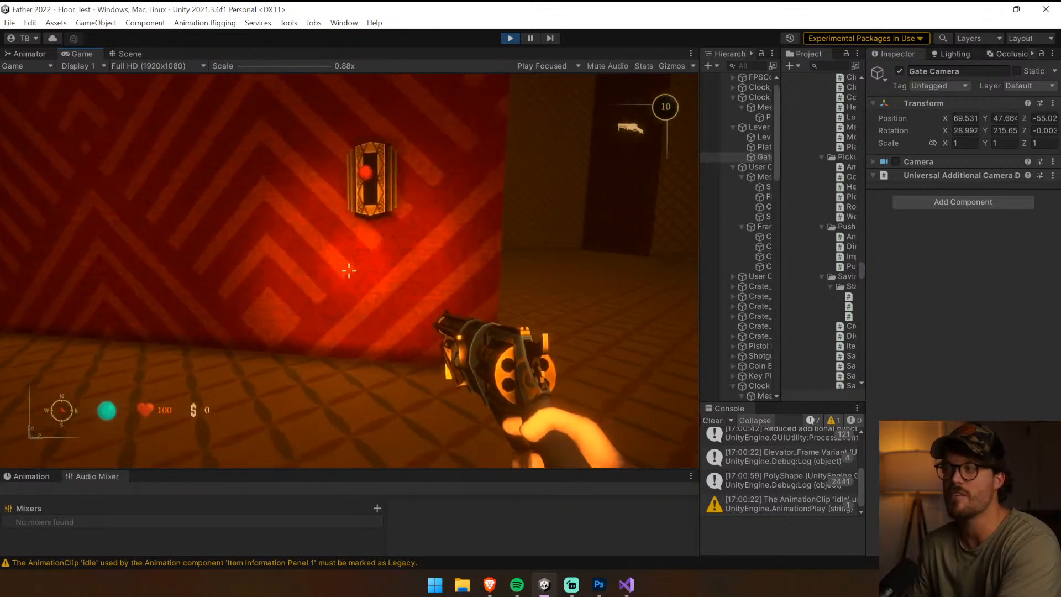
pyautogui.press('w')
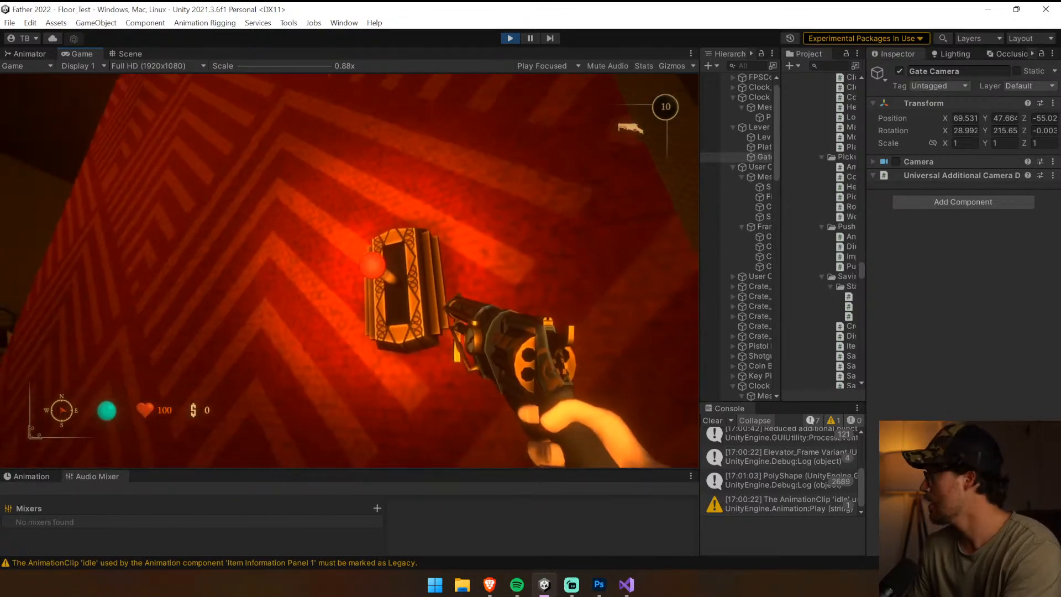
pyautogui.press('s')
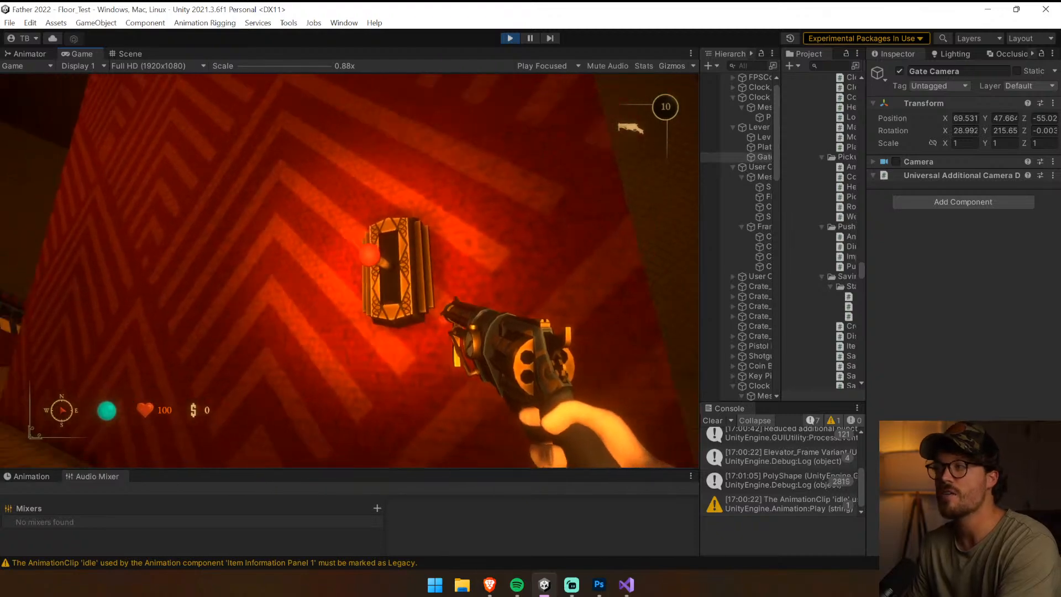
pyautogui.press('w')
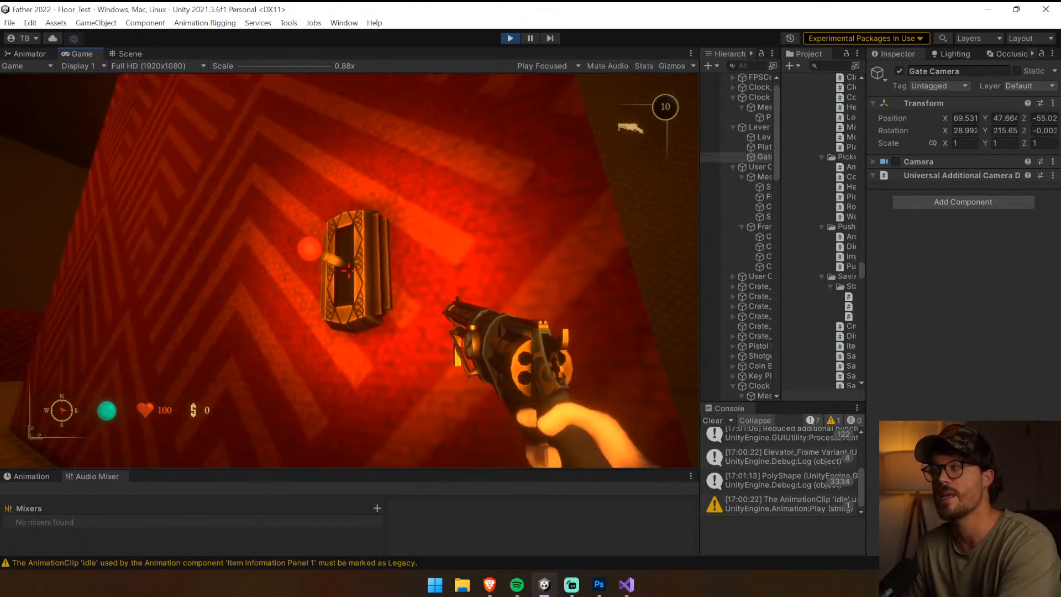
pyautogui.press('w')
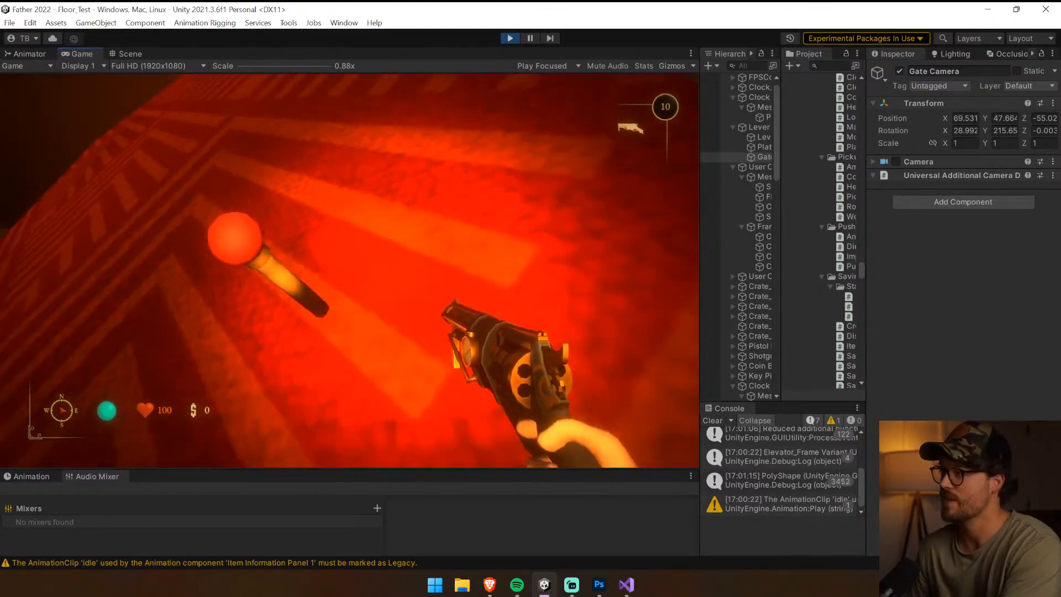
pyautogui.press('e')
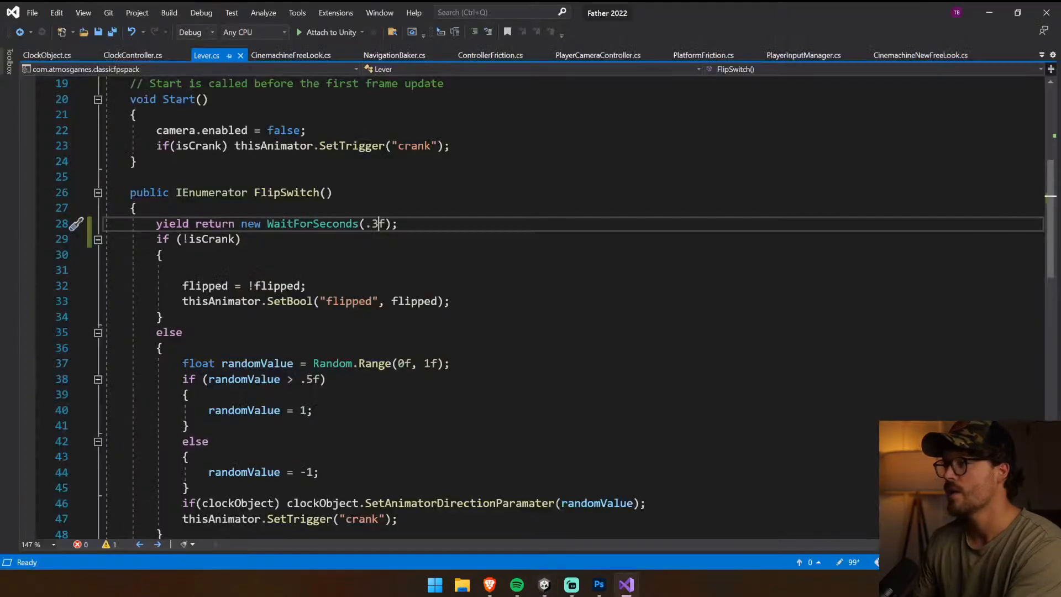
# In Lever.cs, move the WaitForSeconds(.3f) line from the start of FlipSwitch into the !isCrank block, above the flipped toggle
pyautogui.hotkey('shift', 'End')
pyautogui.hotkey('ctrl', 'c')
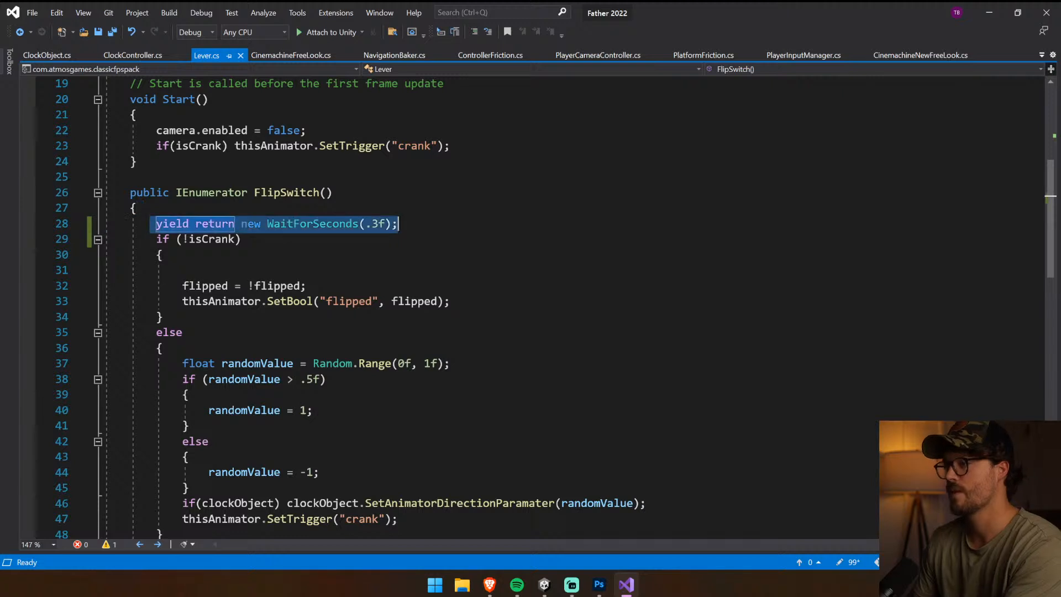
pyautogui.press('Delete')
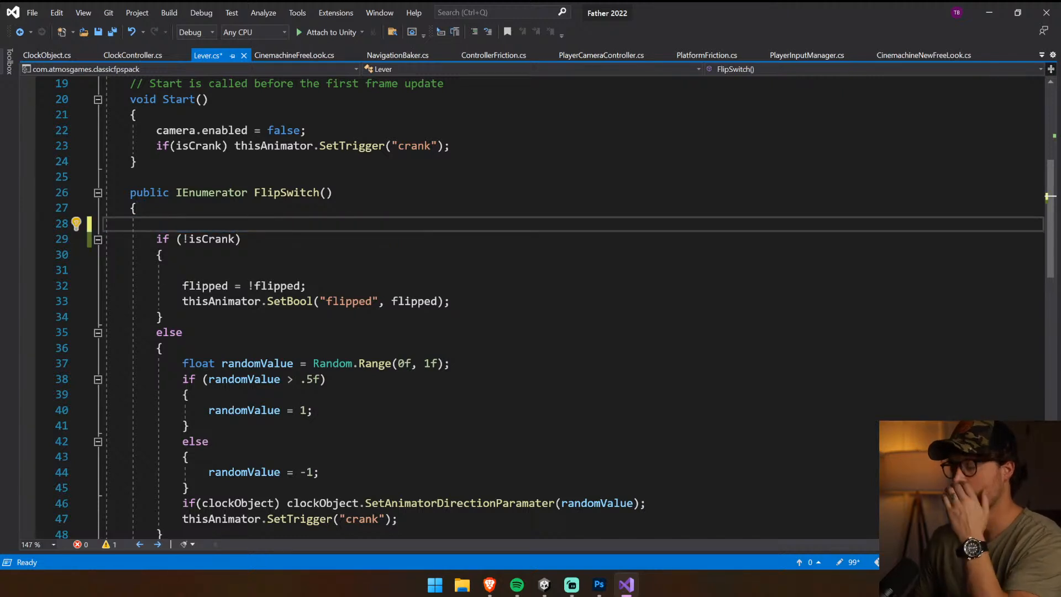
pyautogui.scroll(-3, 530, 309)
pyautogui.scroll(1, 531, 310)
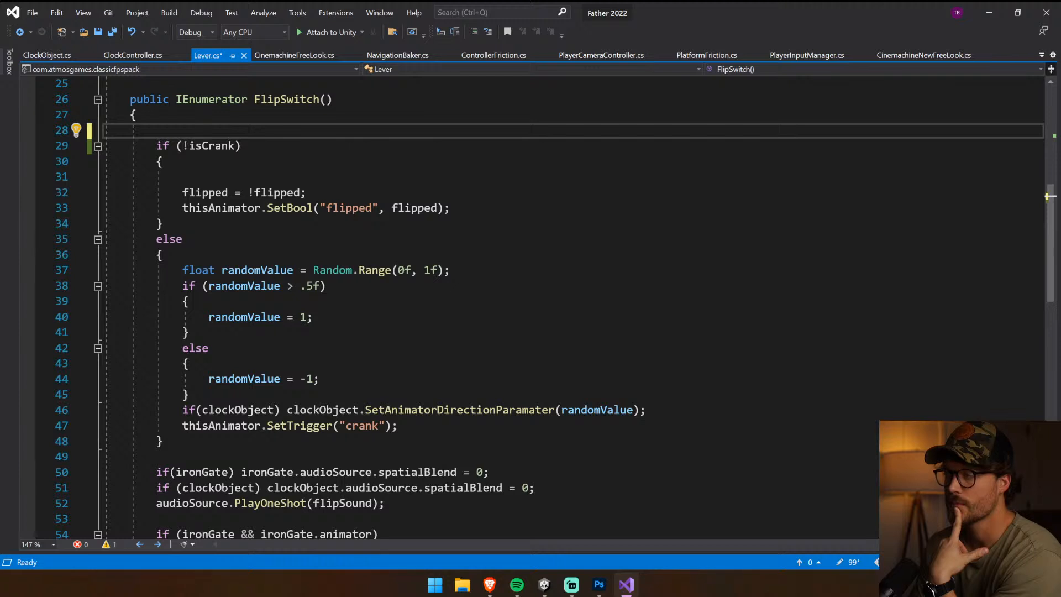
pyautogui.click(183, 176)
pyautogui.hotkey('ctrl', 'v')
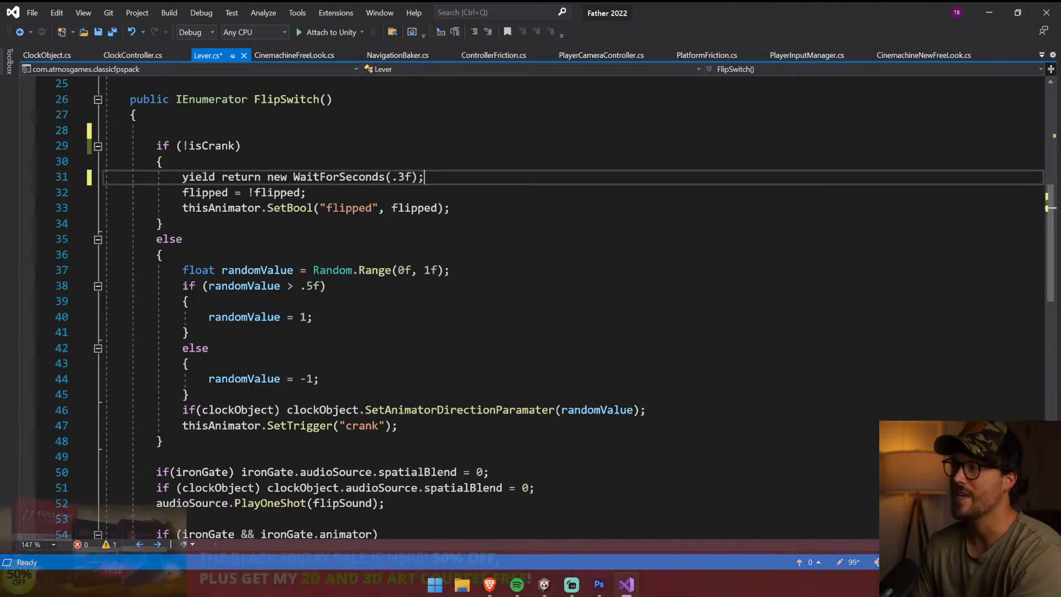
# Add the same WaitForSeconds(.3f) line at the start of the else block, above the randomValue declaration
pyautogui.click(183, 271)
pyautogui.press('Return')
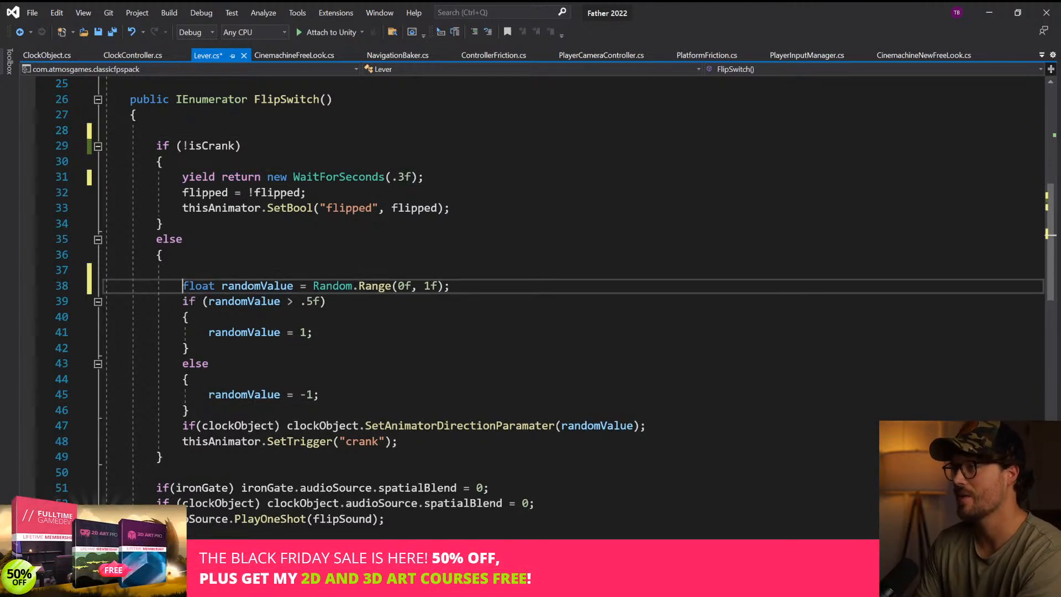
pyautogui.press('Up')
pyautogui.hotkey('ctrl', 'v')
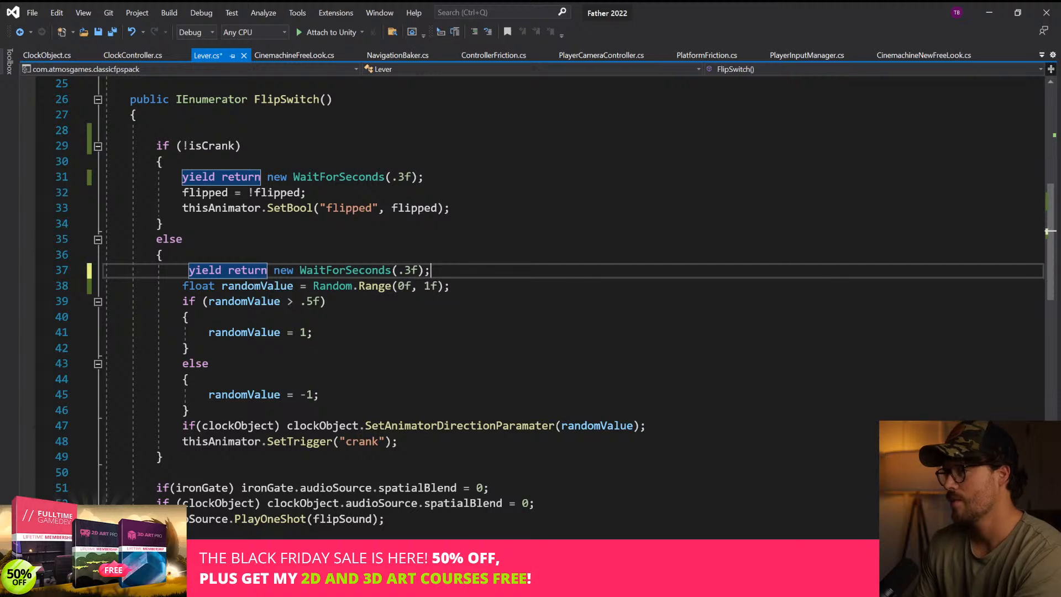
pyautogui.hotkey('ctrl', 'z')
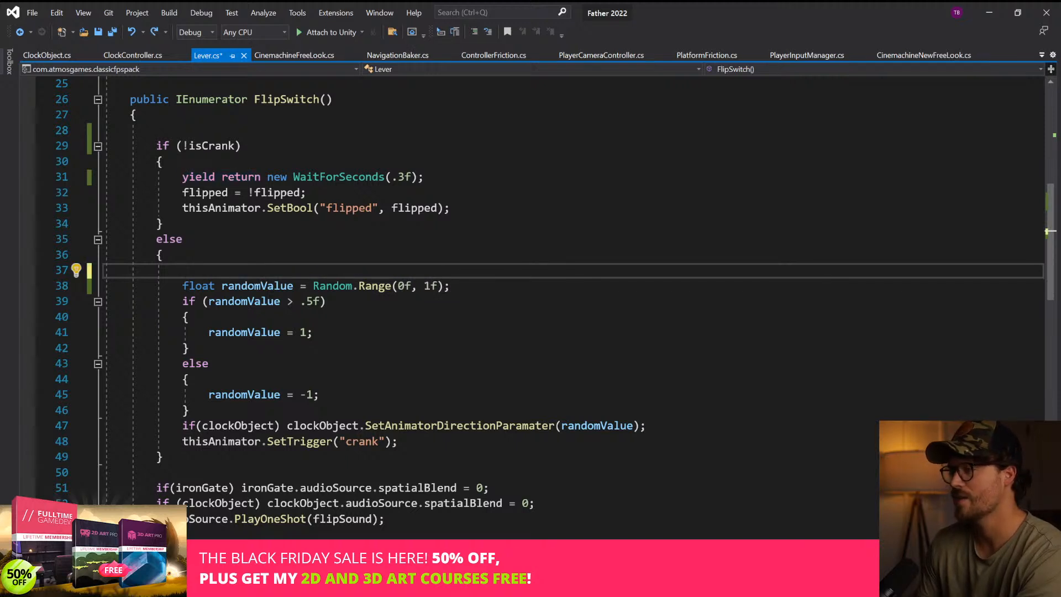
pyautogui.hotkey('ctrl', 'v')
# Move the thisAnimator.SetTrigger("crank") line to the start of the else block, above the wait, and save the script
pyautogui.click(164, 457)
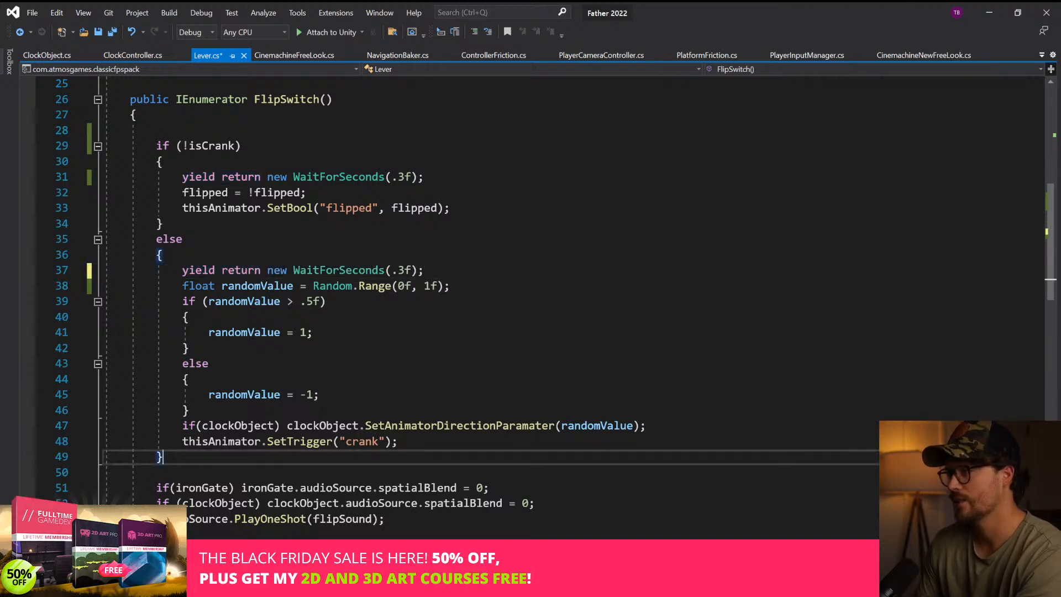
pyautogui.moveTo(397, 442); pyautogui.dragTo(176, 441)
pyautogui.hotkey('ctrl', 'x')
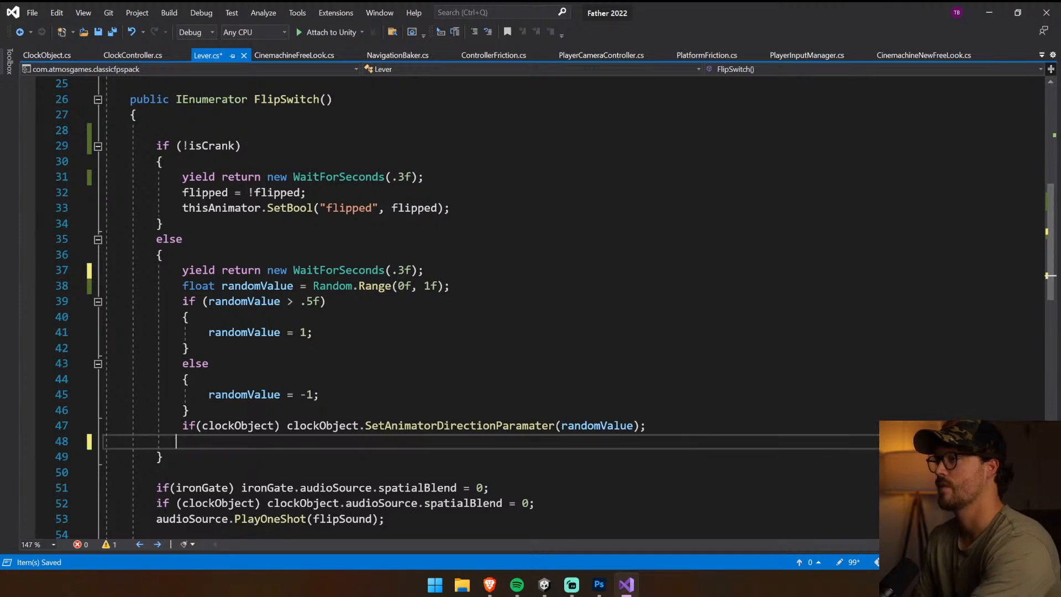
pyautogui.moveTo(165, 254); pyautogui.dragTo(424, 270)
pyautogui.click(182, 270)
pyautogui.press('Return')
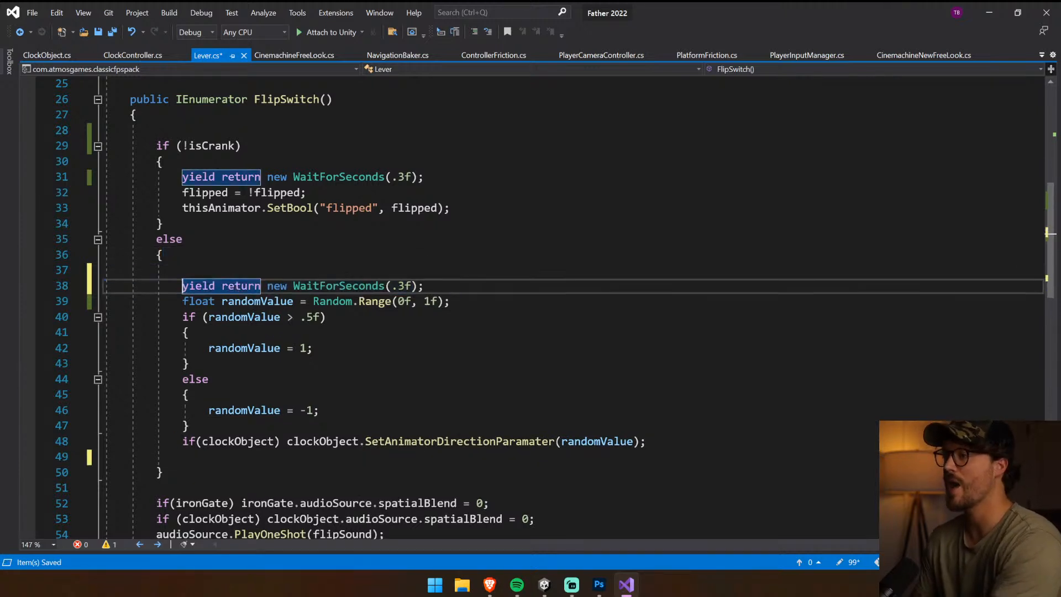
pyautogui.press('Up')
pyautogui.hotkey('ctrl', 'v')
pyautogui.hotkey('ctrl', 's')
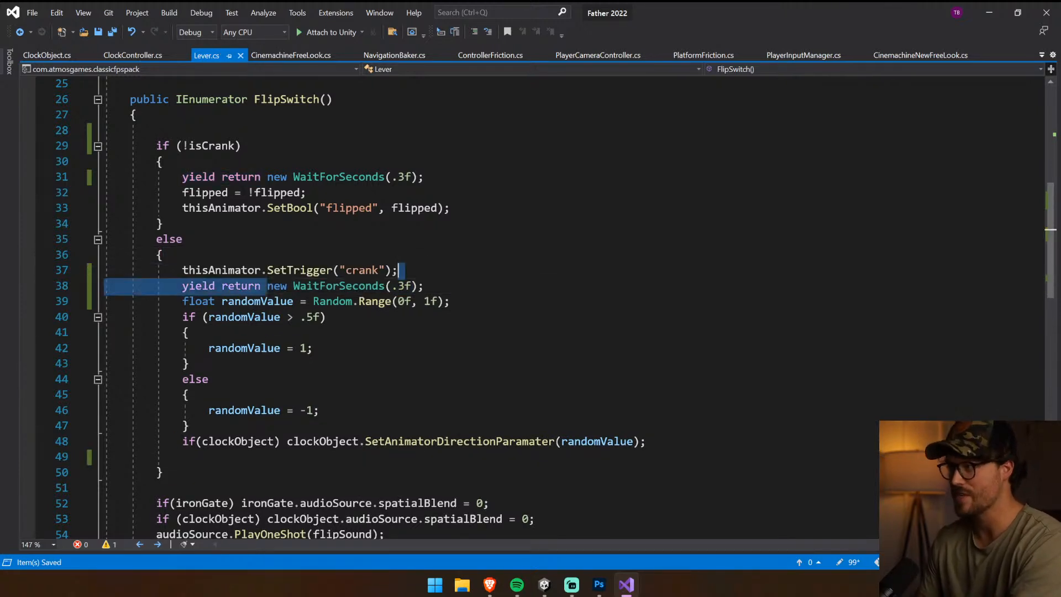
# Return to Unity and run the game again with a cleared console
pyautogui.moveTo(544, 583)
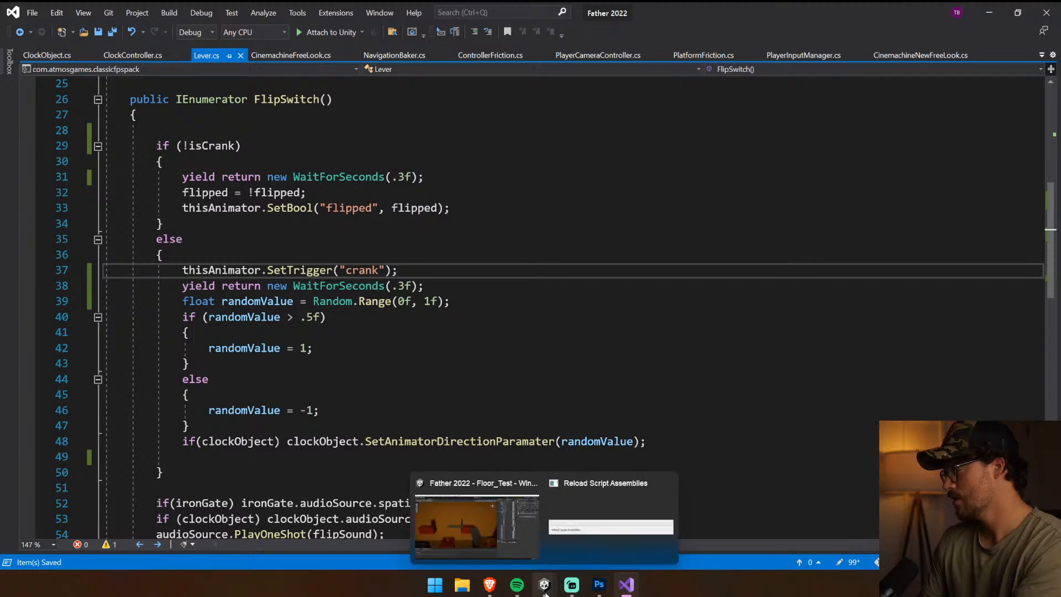
pyautogui.click(486, 525)
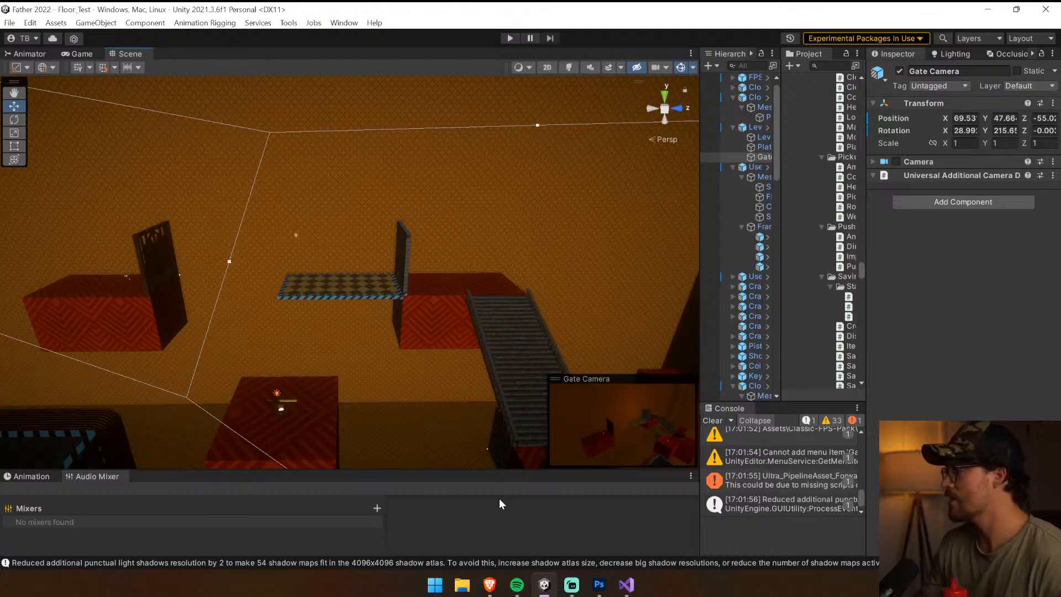
pyautogui.click(713, 421)
pyautogui.click(509, 37)
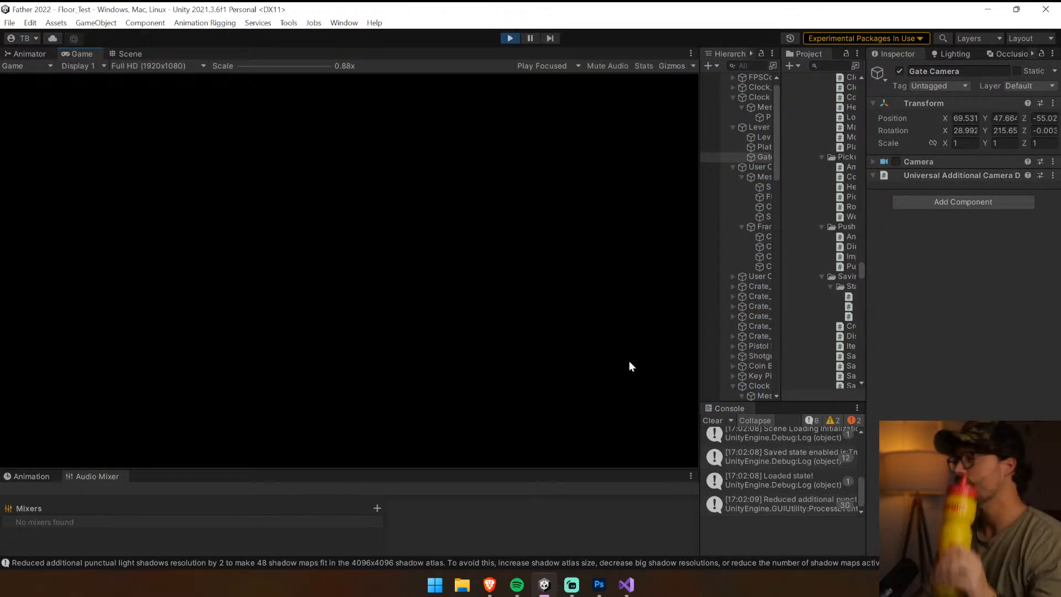
pyautogui.click(714, 420)
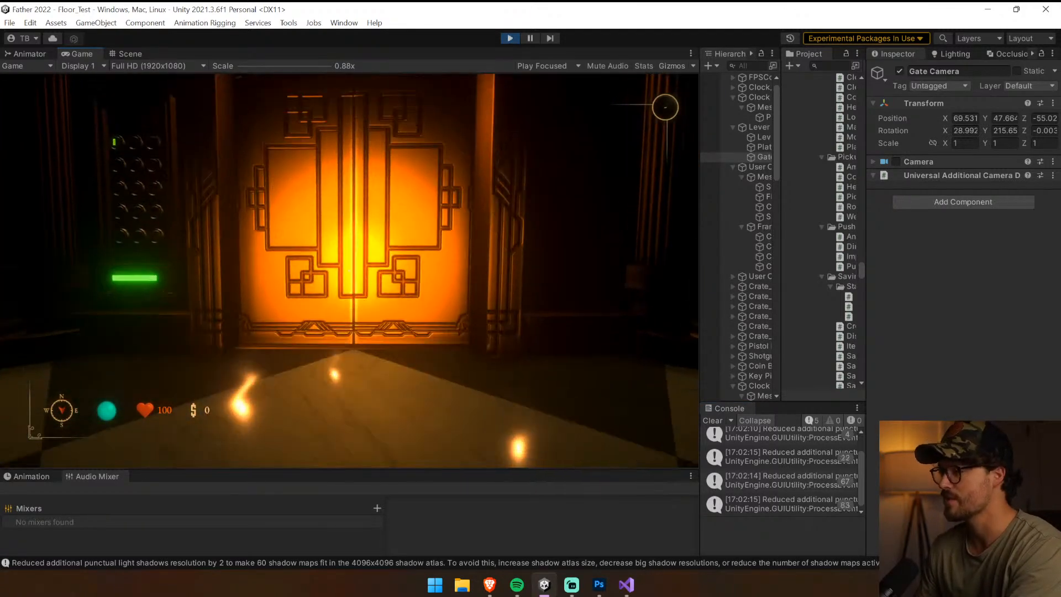
# Leave the elevator in the running game, equip the revolver and walk to the lever on the red patterned block
pyautogui.press('w')
pyautogui.press('s')
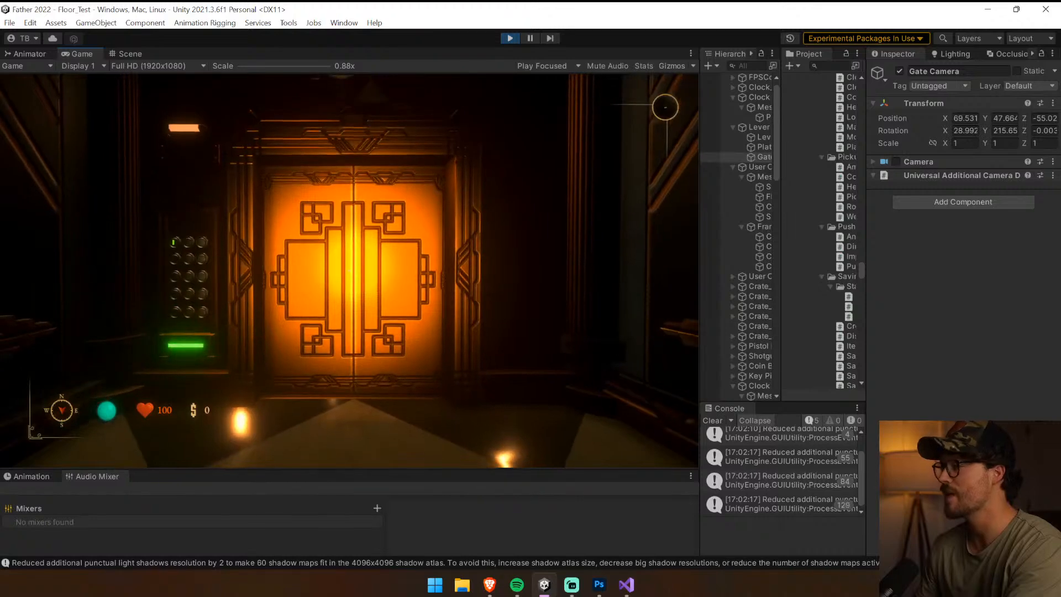
pyautogui.press('w')
pyautogui.press('shift')
pyautogui.press('1')
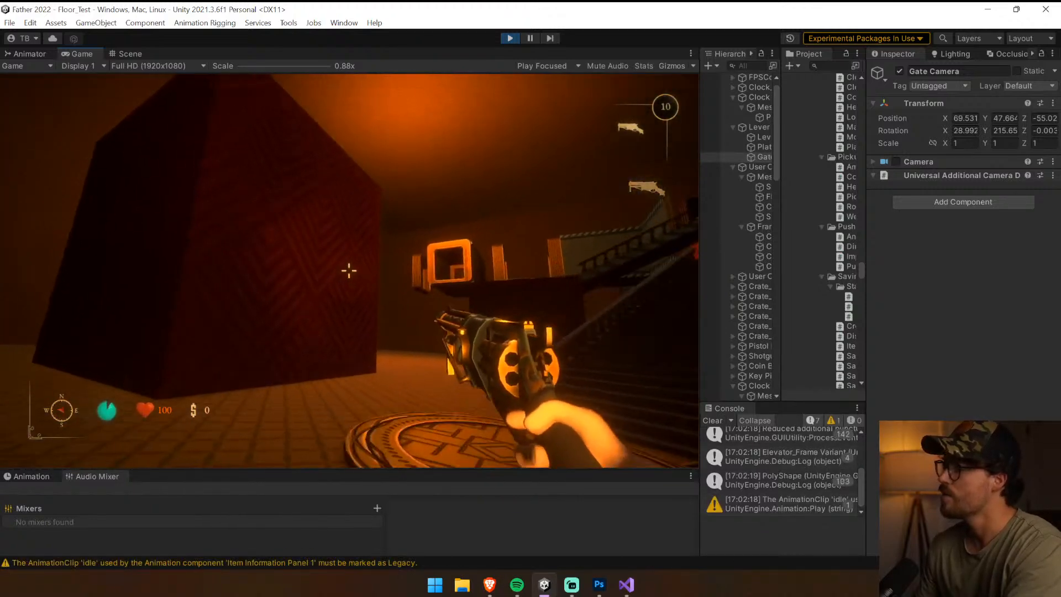
pyautogui.press('w')
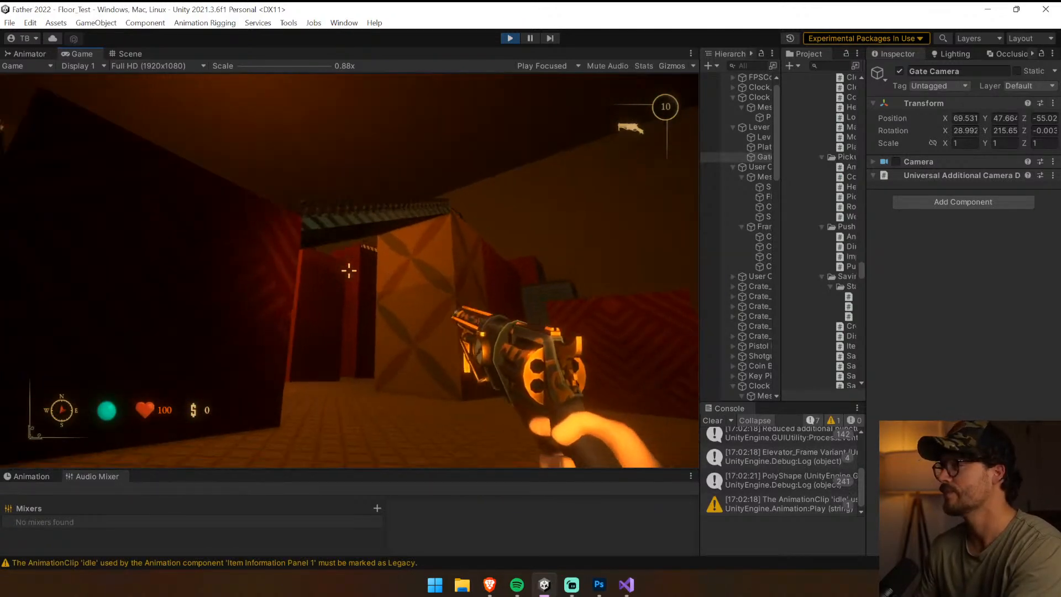
pyautogui.press('w')
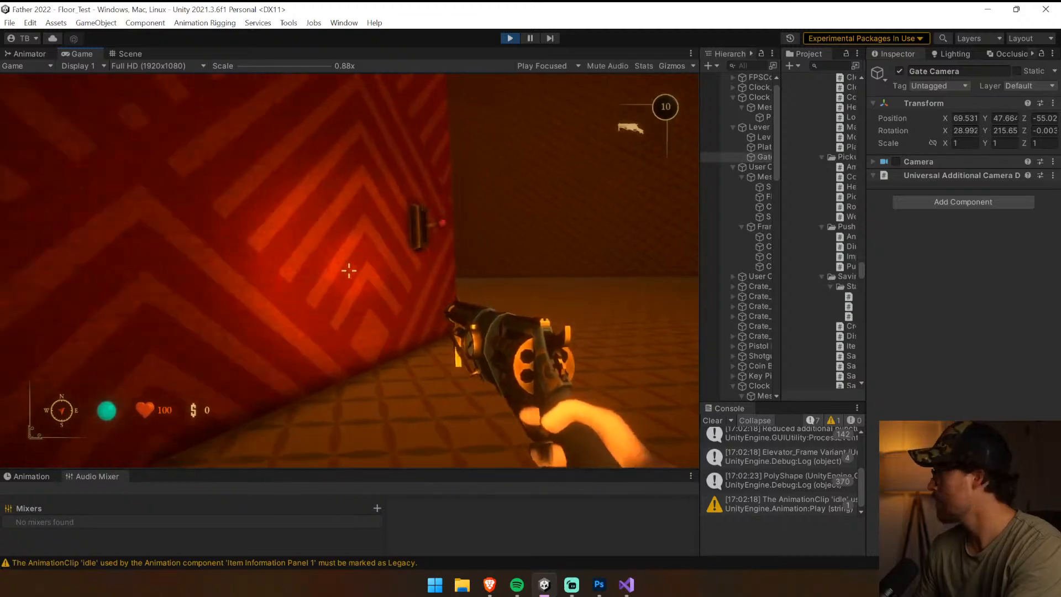
pyautogui.press('w')
# Activate the lever repeatedly to check the timing of the clock objects through its camera, and stop the playtest
pyautogui.press('e')
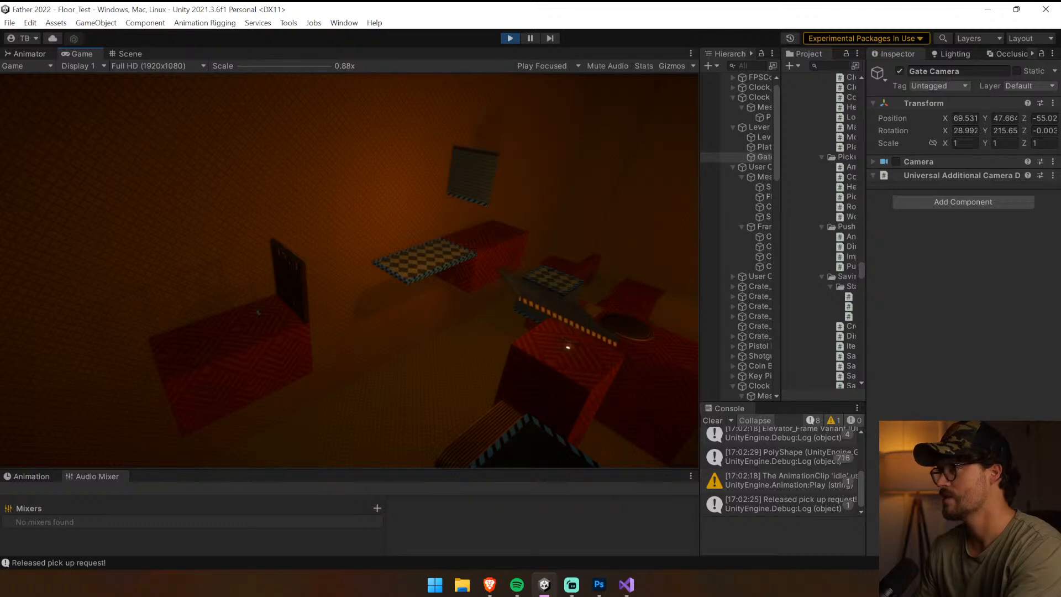
pyautogui.press('e')
pyautogui.press('e')
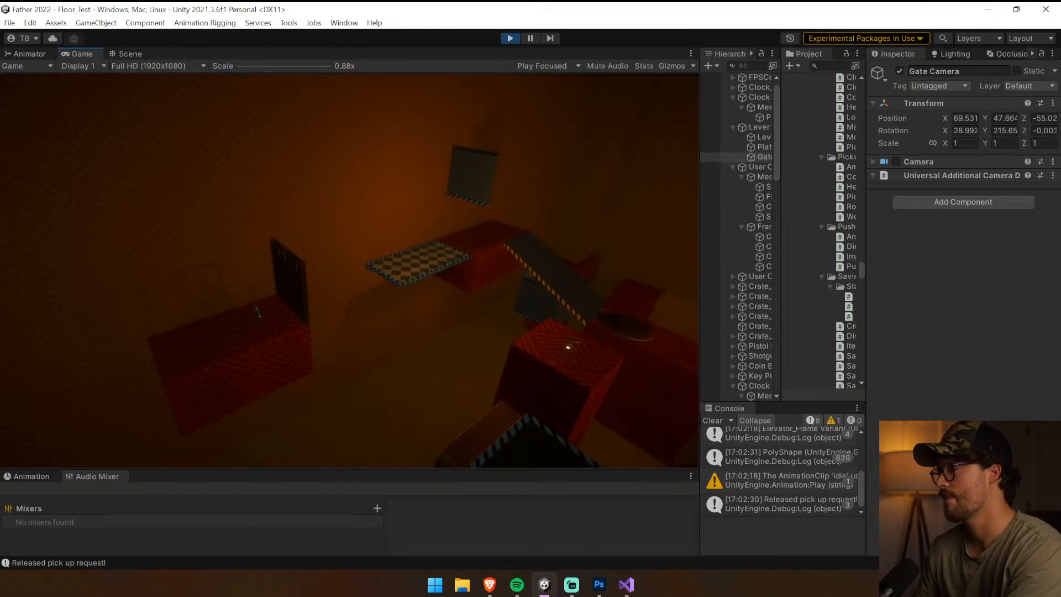
pyautogui.hotkey('ctrl', 'p')
# In Lever.cs, move audioSource.PlayOneShot(flipSound) from below the spatialBlend lines to the start of the !isCrank block
pyautogui.hotkey('alt', 'Tab')
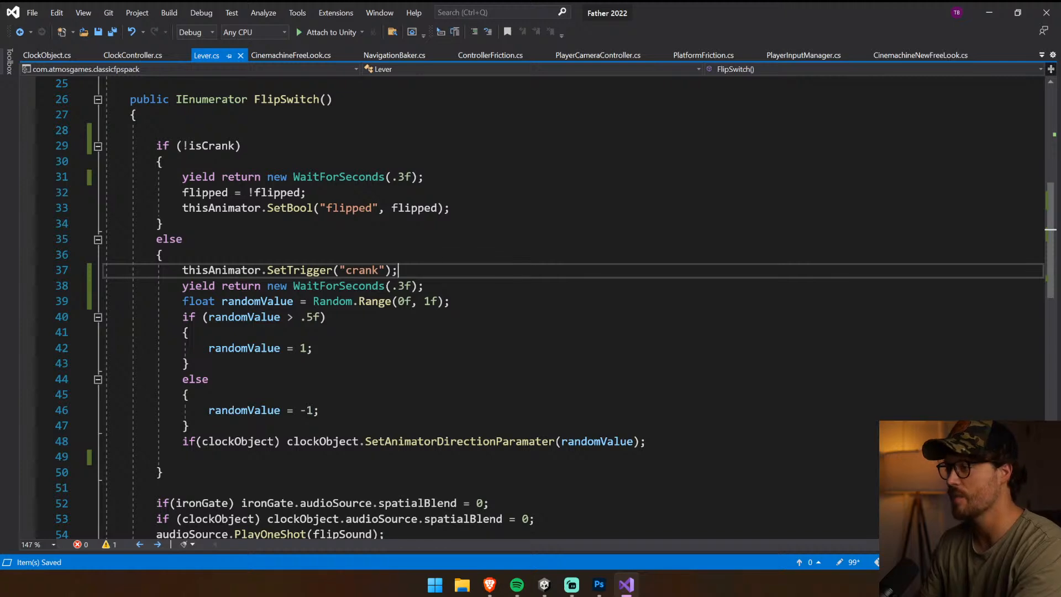
pyautogui.scroll(-2, 530, 309)
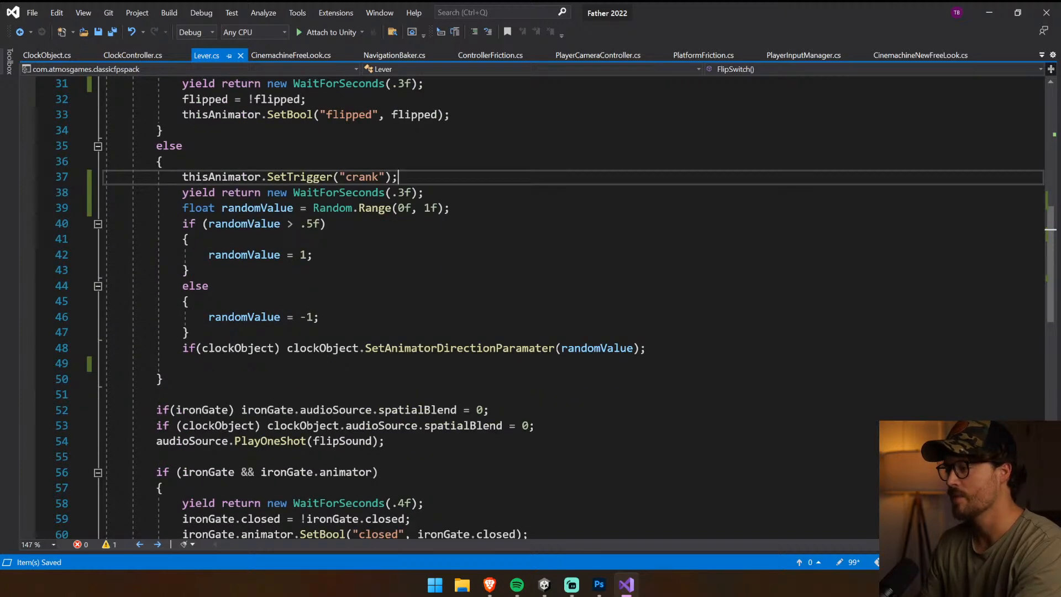
pyautogui.moveTo(384, 441); pyautogui.dragTo(177, 440)
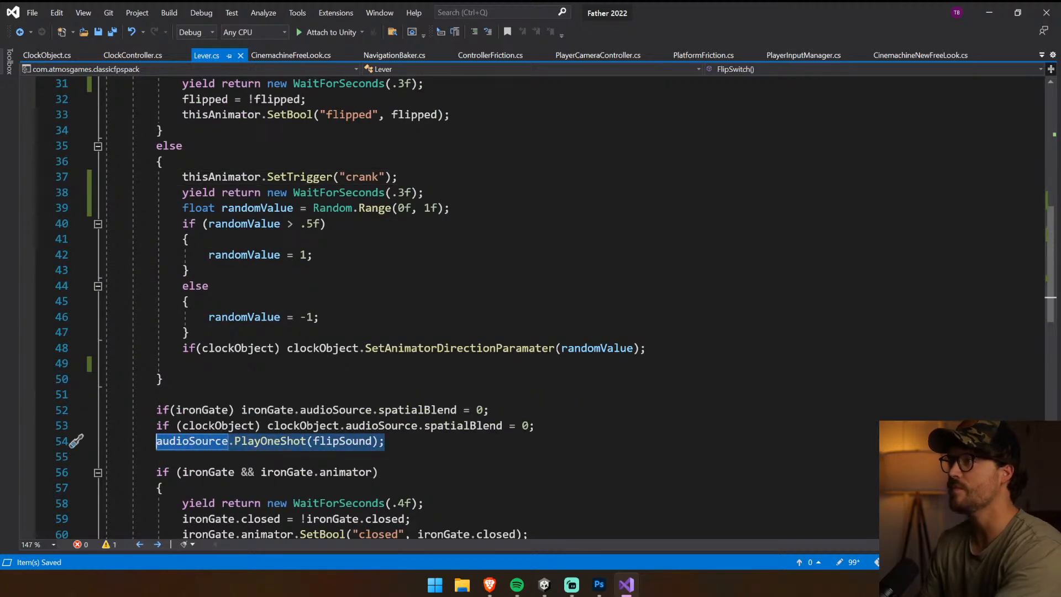
pyautogui.press('Delete')
pyautogui.scroll(2, 530, 309)
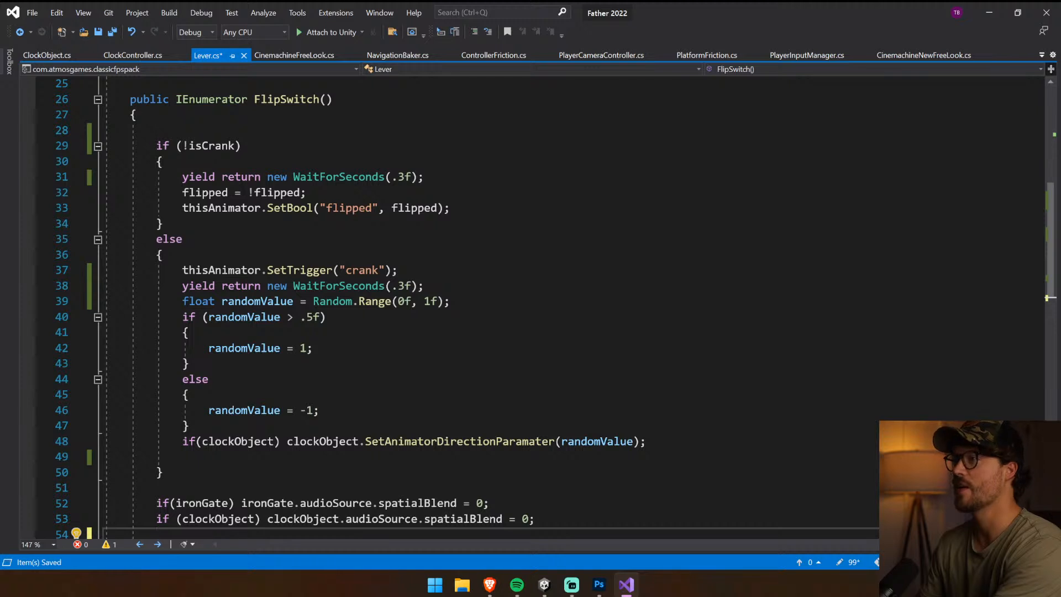
pyautogui.click(182, 177)
pyautogui.press('Return')
pyautogui.press('Up')
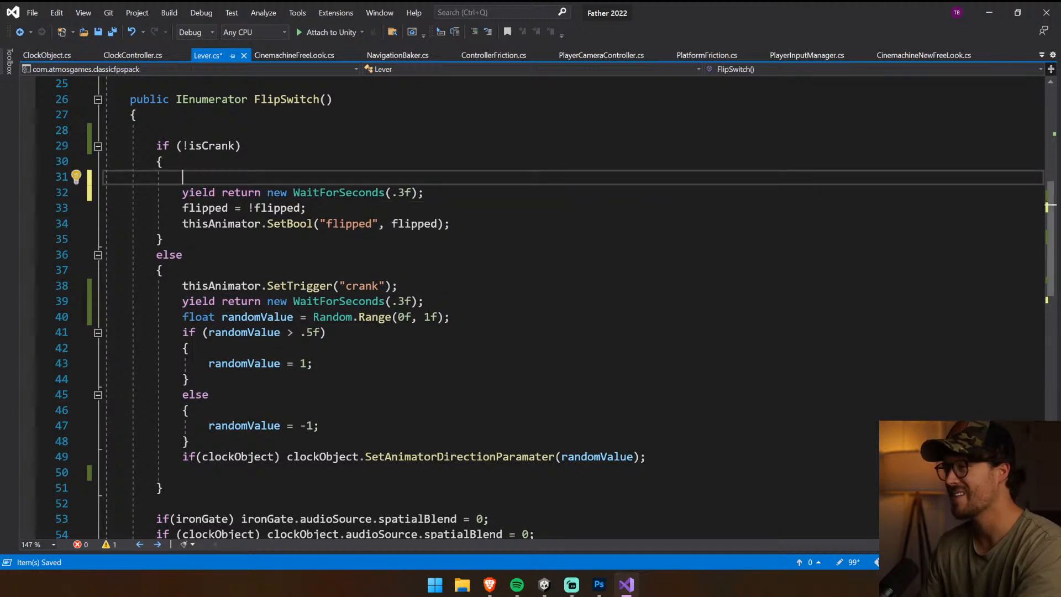
pyautogui.write('audioSource.PlayOneShot(flipSound);')
# Move the WaitForSeconds(.3f) line of the !isCrank block below its SetBool line, save, and remove the leftover blank line
pyautogui.press('Down')
pyautogui.hotkey('shift', 'Home')
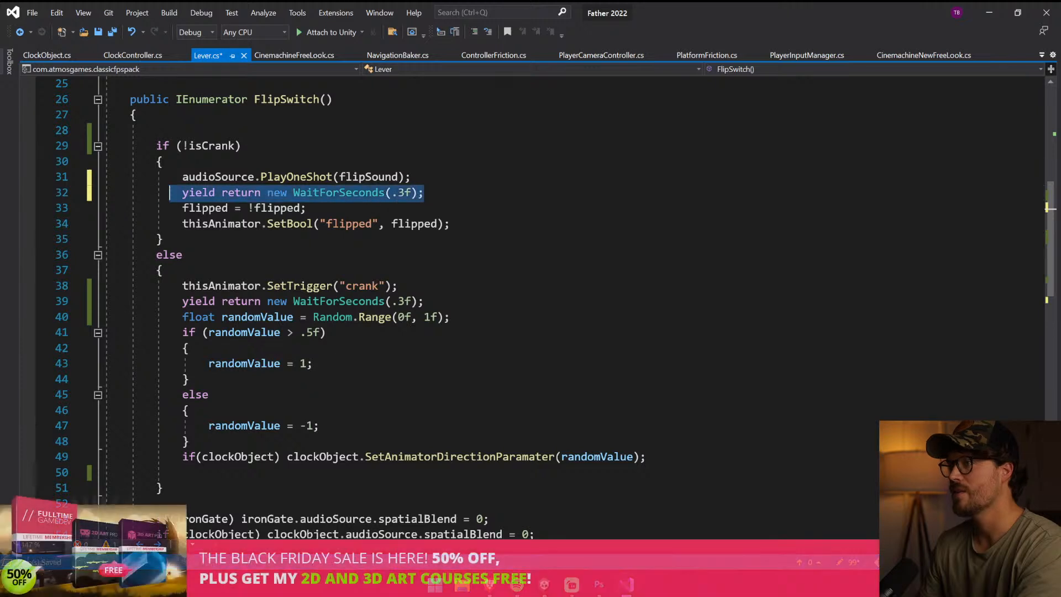
pyautogui.hotkey('ctrl', 'x')
pyautogui.click(451, 224)
pyautogui.press('Return')
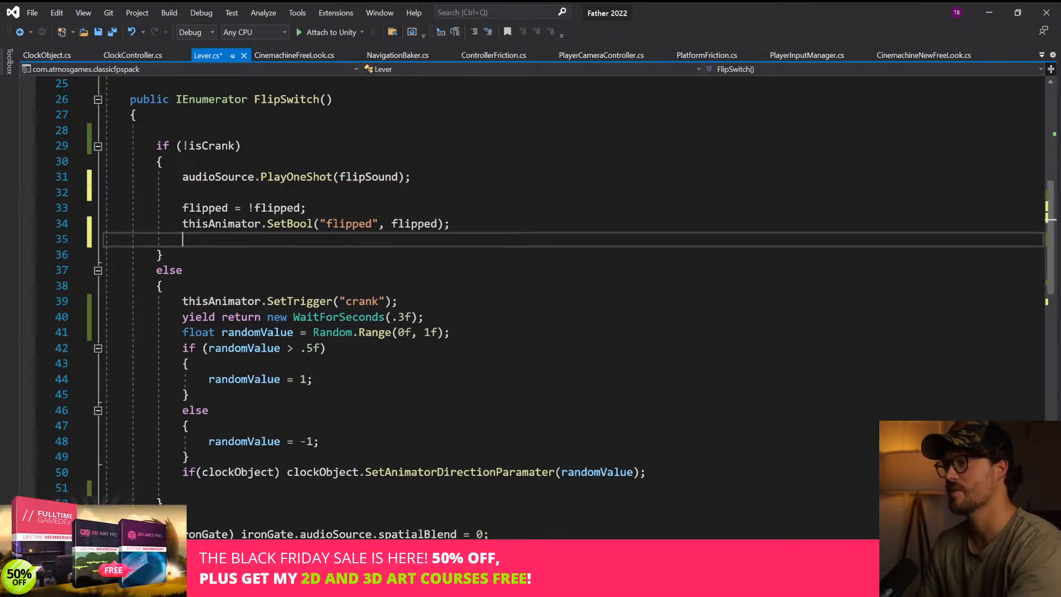
pyautogui.hotkey('ctrl', 'v')
pyautogui.hotkey('ctrl', 's')
pyautogui.moveTo(184, 193); pyautogui.dragTo(104, 194)
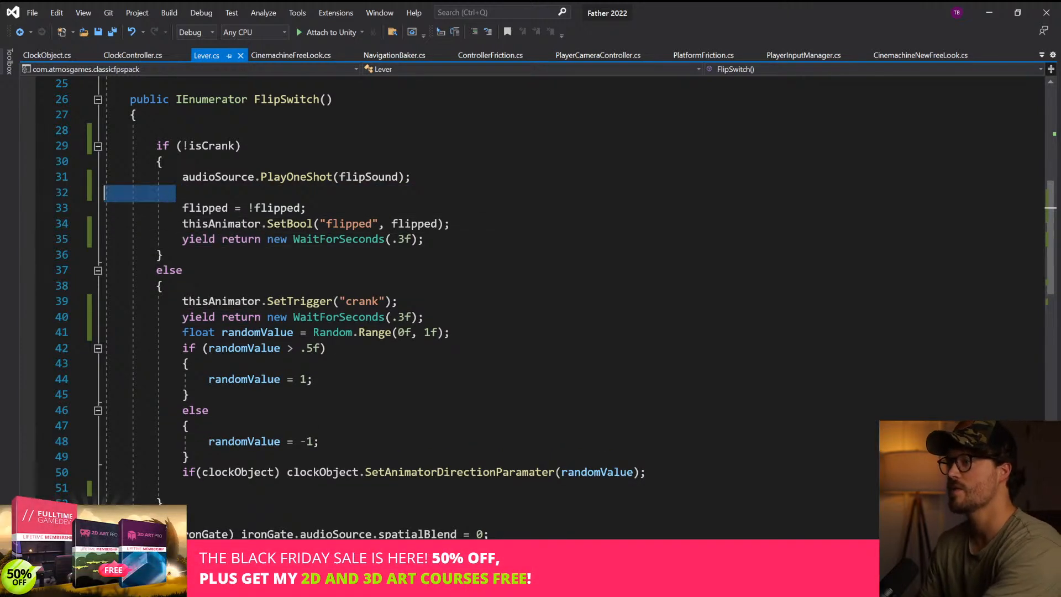
pyautogui.press('BackSpace')
pyautogui.press('BackSpace')
# Move audioSource.PlayOneShot(flipSound) to the start of FlipSwitch, above the if (!isCrank) check, and save the script
pyautogui.click(183, 285)
pyautogui.press('Return')
pyautogui.press('Up')
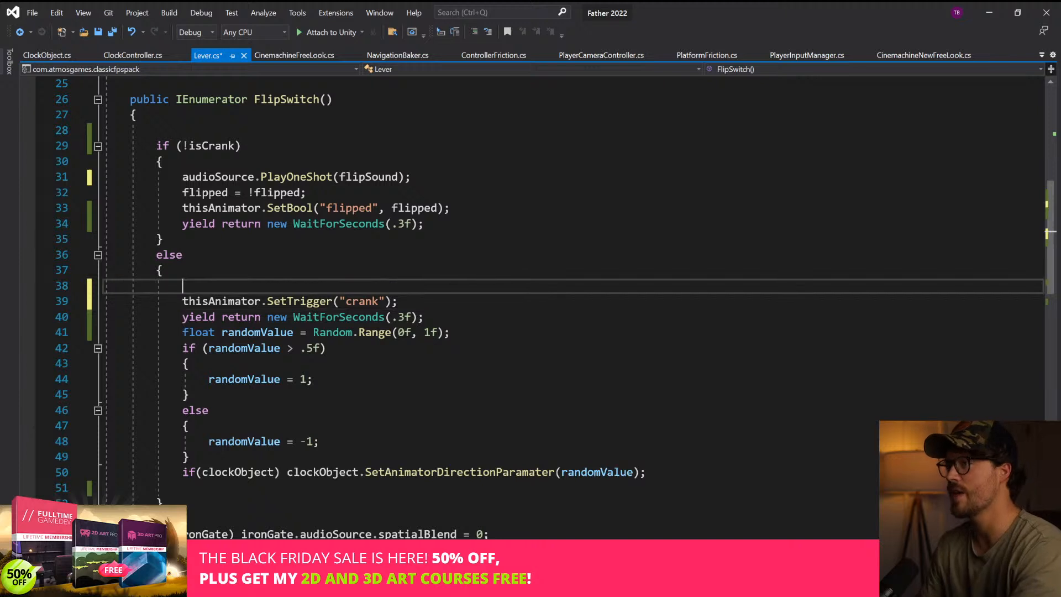
pyautogui.moveTo(411, 177); pyautogui.dragTo(104, 177)
pyautogui.hotkey('ctrl', 'x')
pyautogui.press('BackSpace')
pyautogui.press('BackSpace')
pyautogui.click(156, 146)
pyautogui.press('Return')
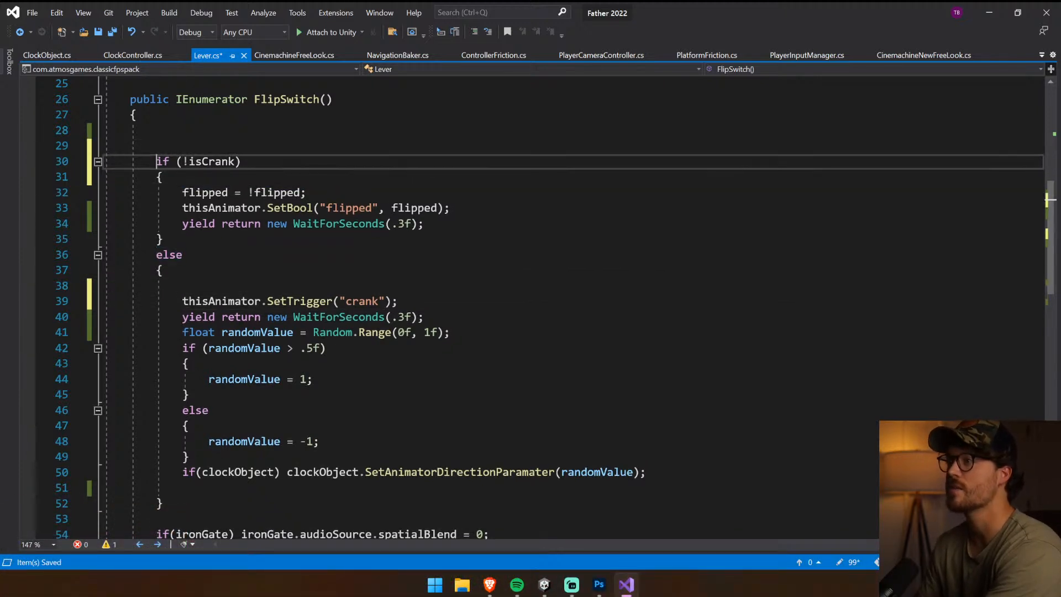
pyautogui.press('Up')
pyautogui.press('Up')
pyautogui.hotkey('ctrl', 'v')
pyautogui.hotkey('ctrl', 's')
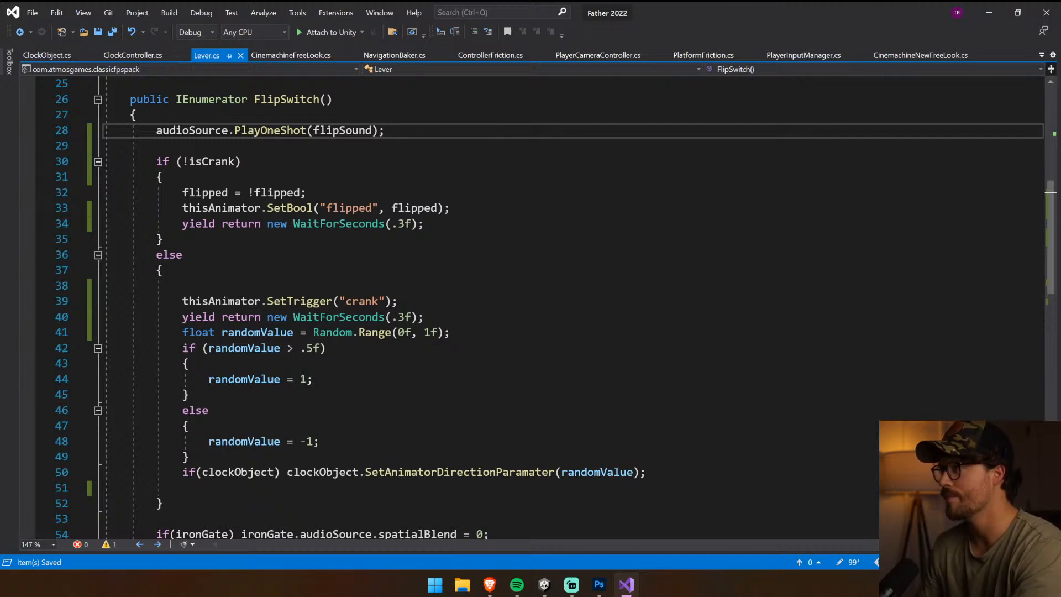
# Review the rest of FlipSwitch, return to Unity and run the game again with a cleared console
pyautogui.moveTo(182, 192); pyautogui.dragTo(423, 223)
pyautogui.click(189, 363)
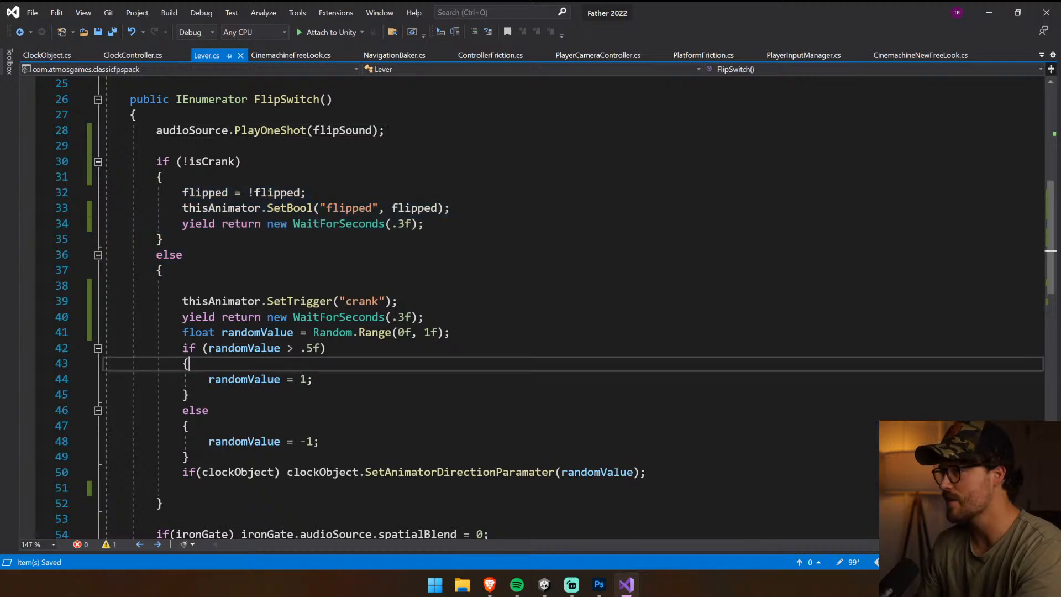
pyautogui.scroll(-4, 530, 309)
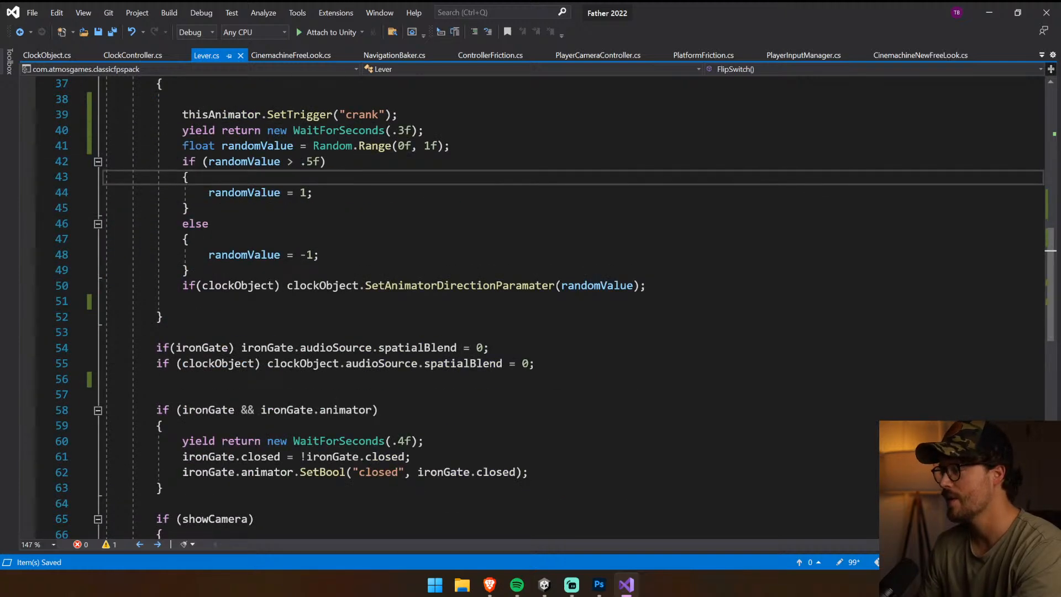
pyautogui.click(549, 584)
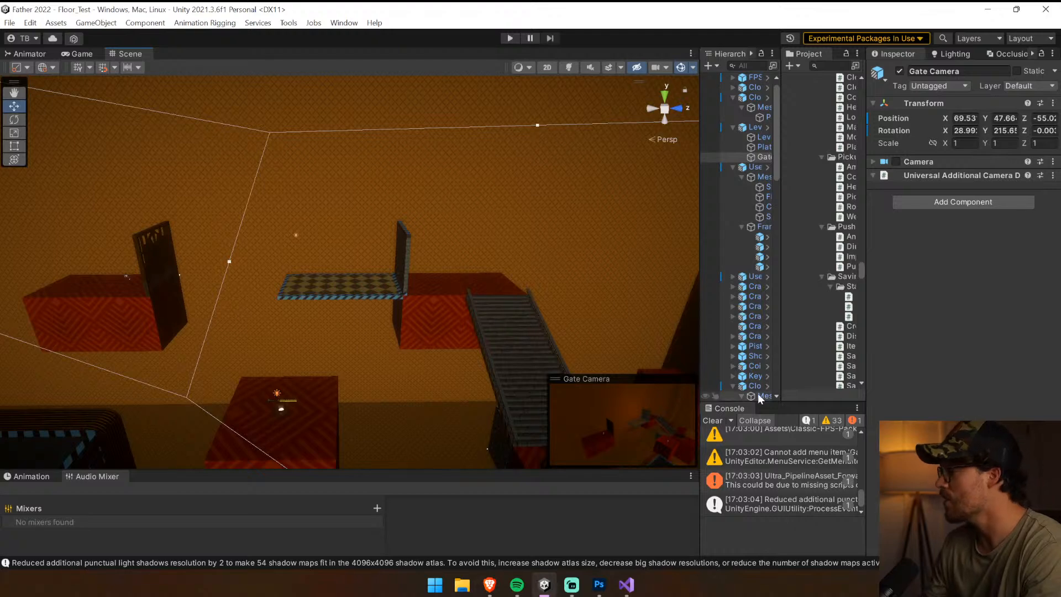
pyautogui.click(712, 421)
pyautogui.click(516, 38)
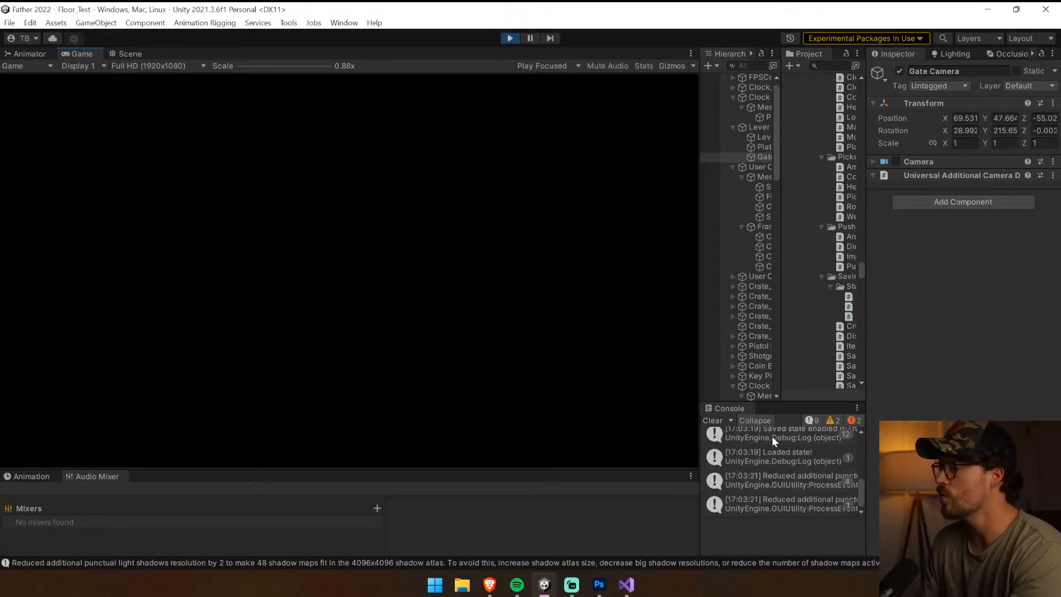
pyautogui.click(712, 421)
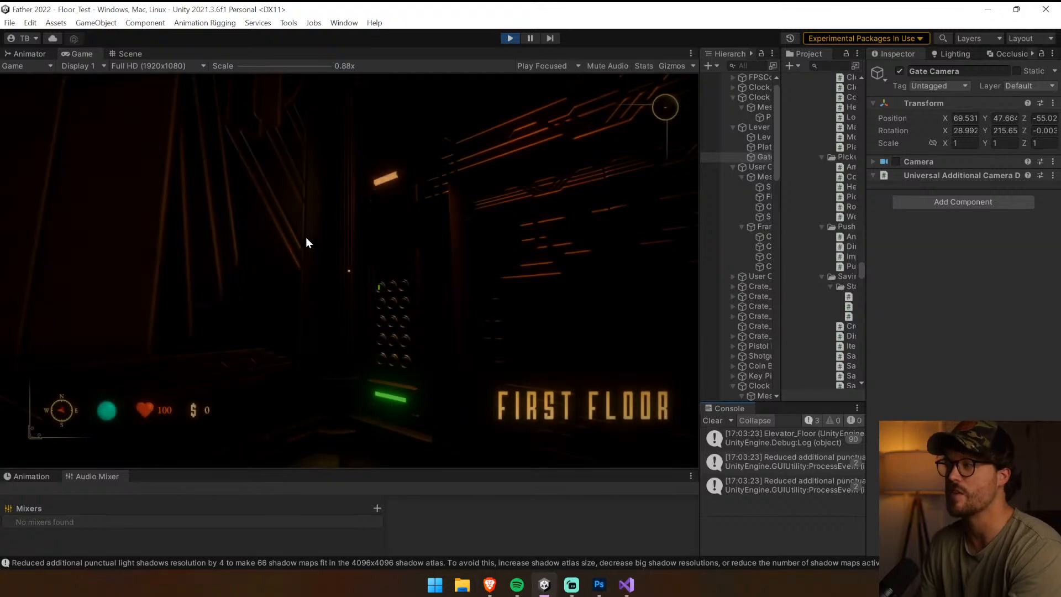
# Equip the revolver, exit the elevator and walk past the stairs up to the wall-mounted lever
pyautogui.press('w')
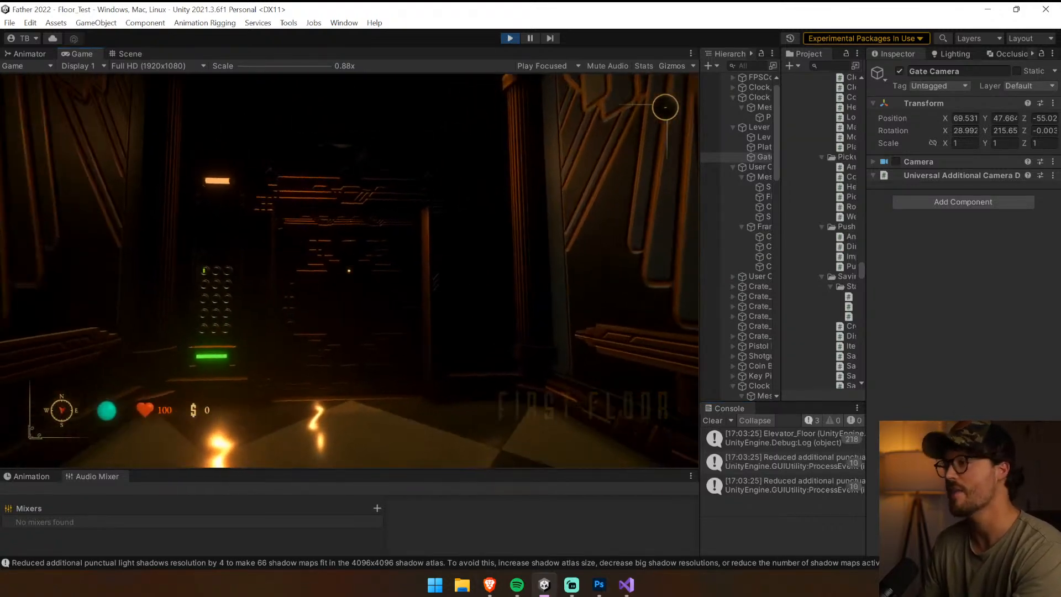
pyautogui.press('shift')
pyautogui.press('1')
pyautogui.press('w')
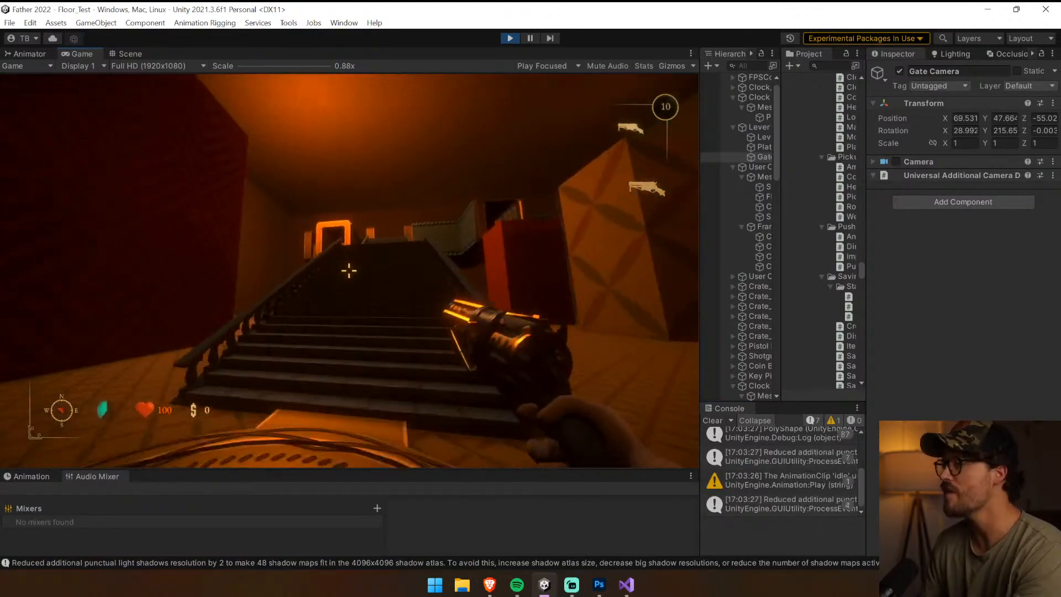
pyautogui.press('w')
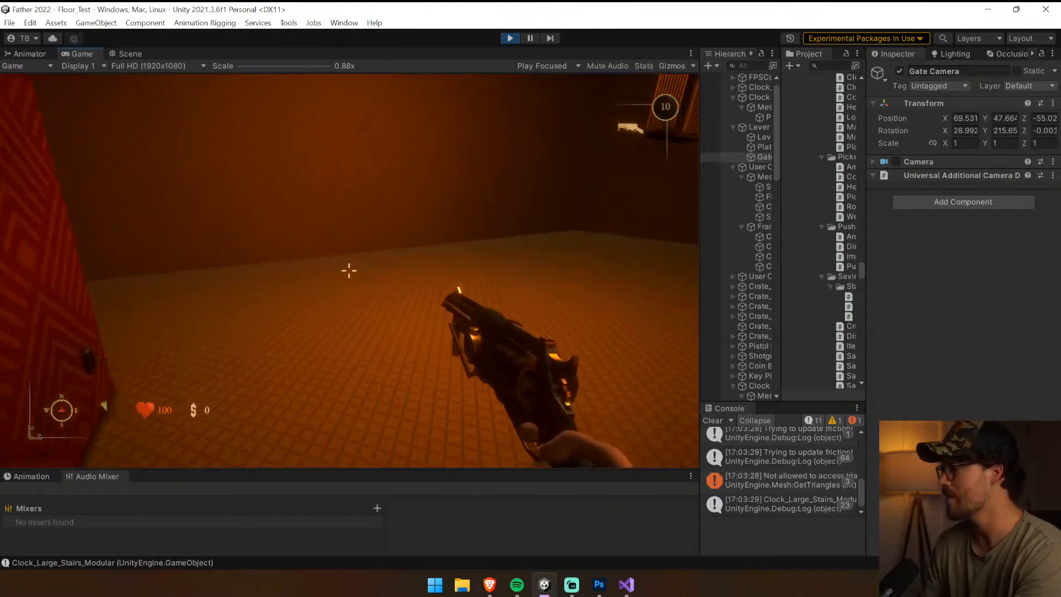
pyautogui.press('w')
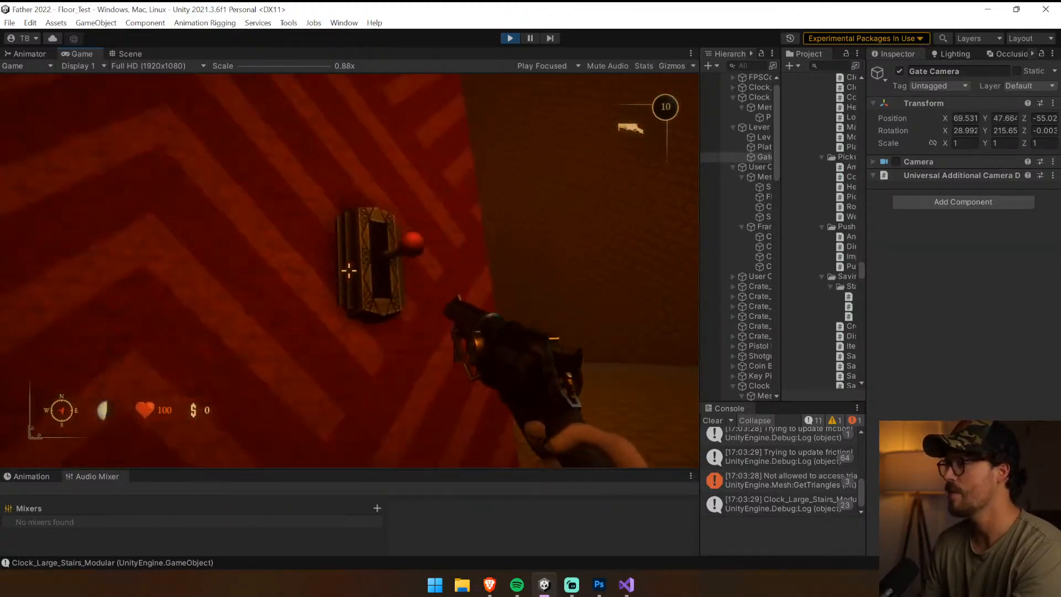
pyautogui.press('d')
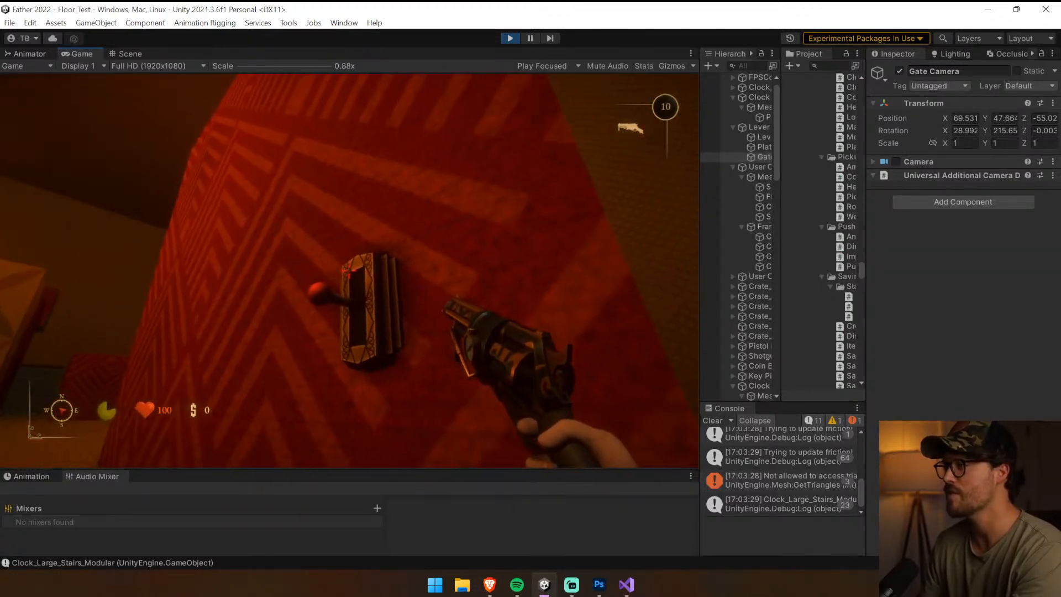
# Activate the lever several times to check its flip sound and delay against the clock object's movement
pyautogui.press('e')
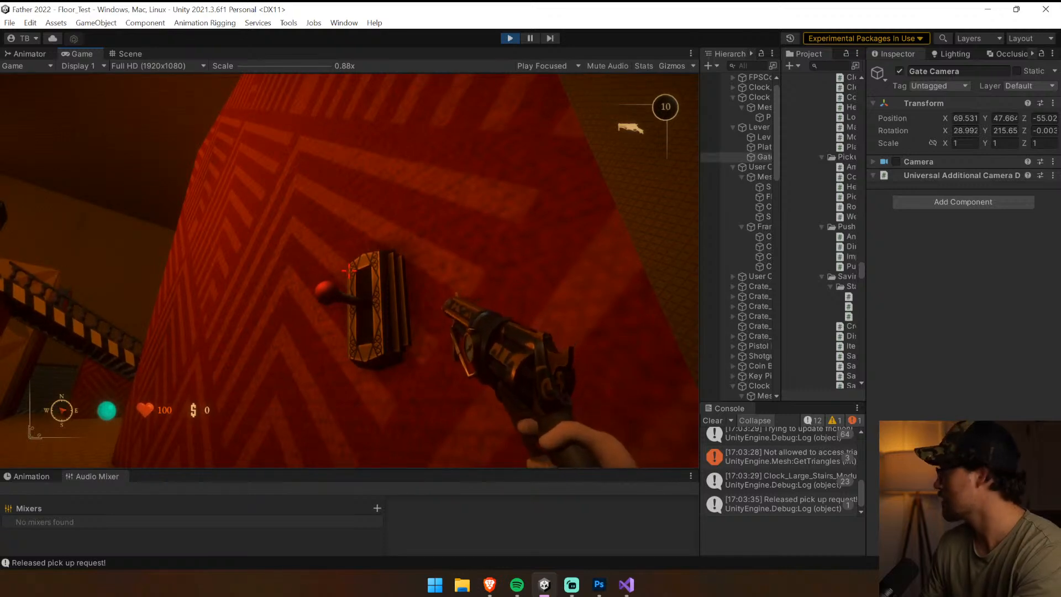
pyautogui.press('e')
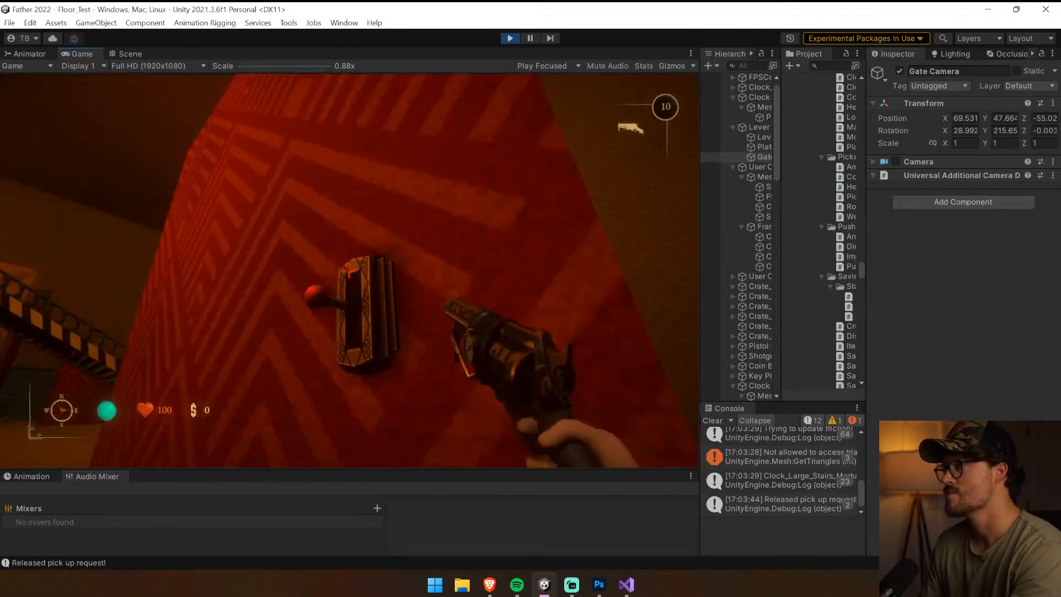
pyautogui.press('e')
pyautogui.press('e')
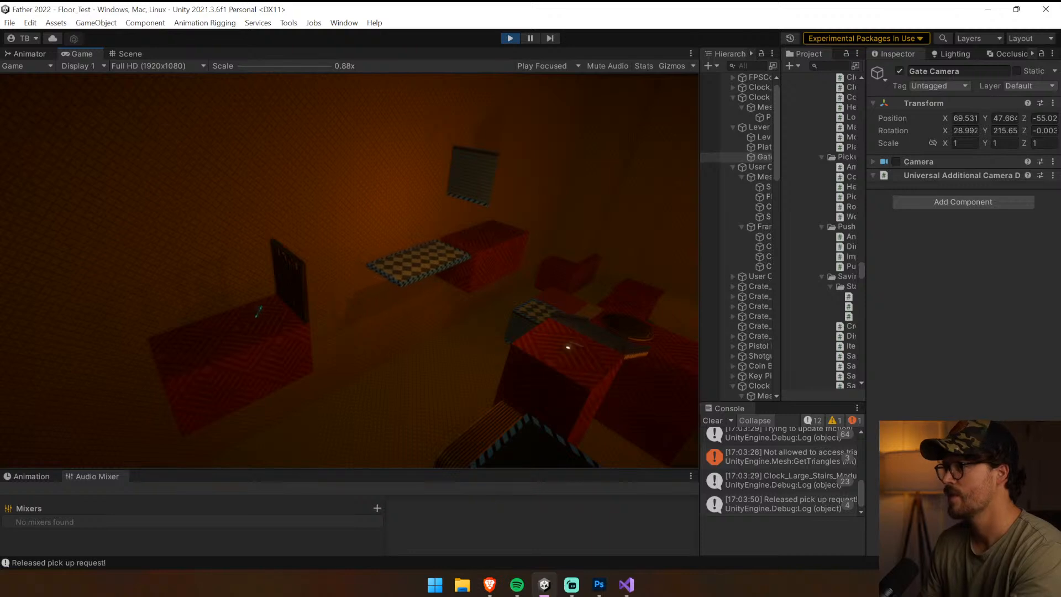
pyautogui.press('e')
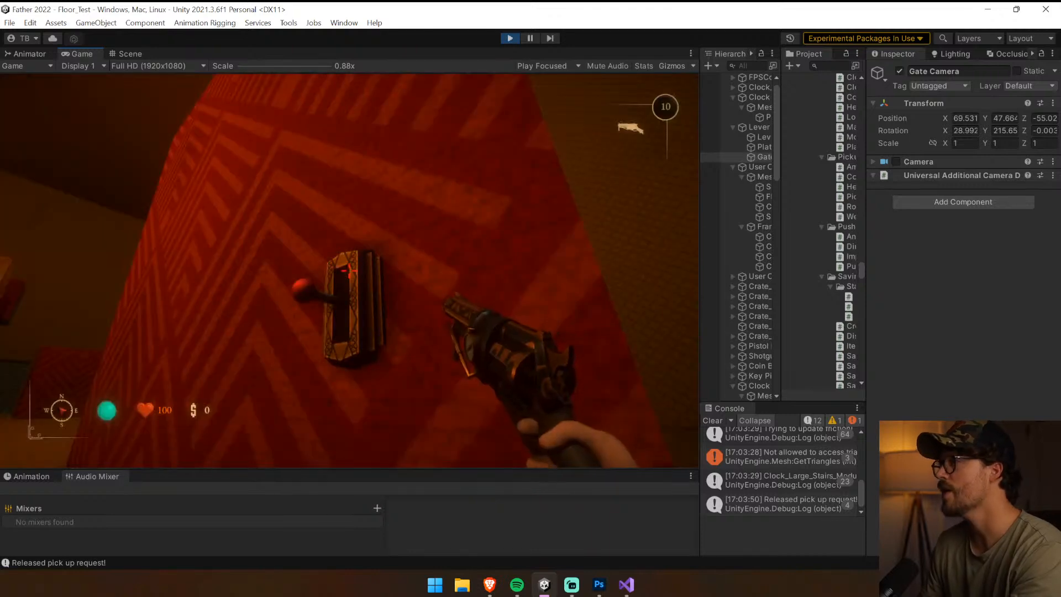
pyautogui.press('e')
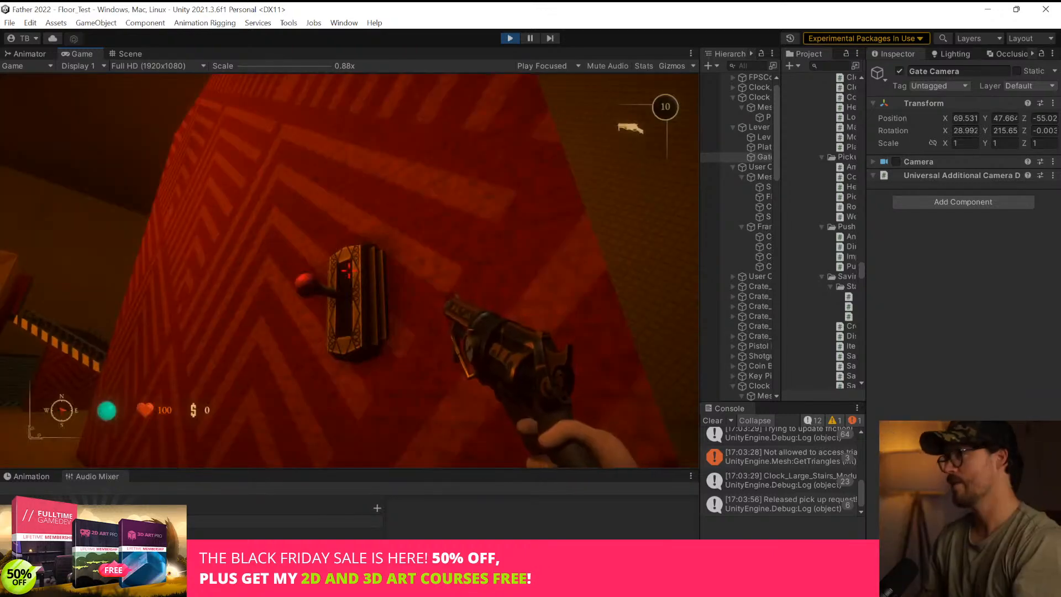
# Step back to view the rotating stairs and platforms, return to the lever and activate it once more
pyautogui.press('s')
pyautogui.press('w')
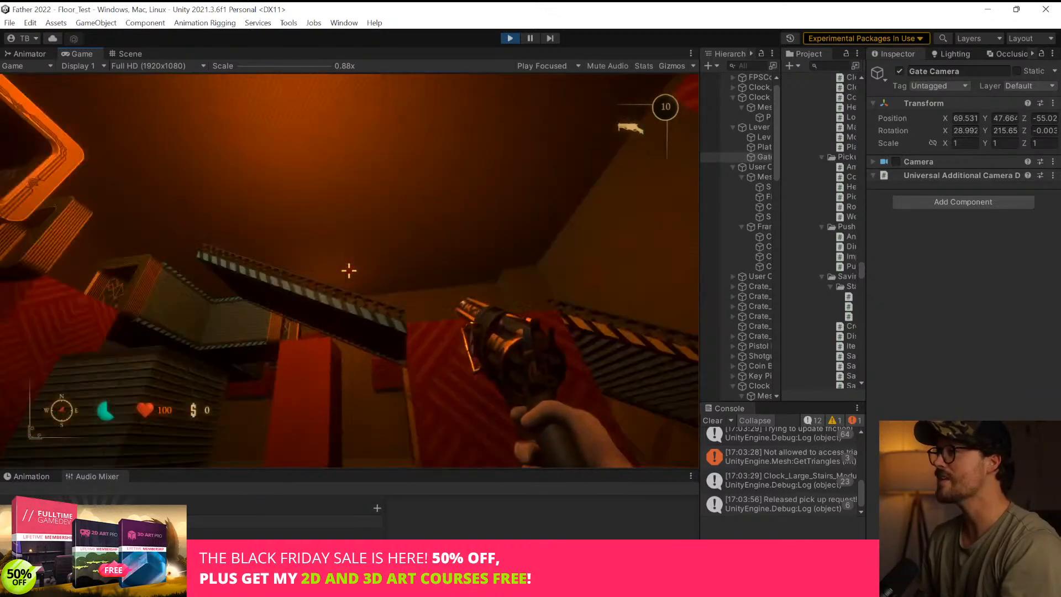
pyautogui.press('w')
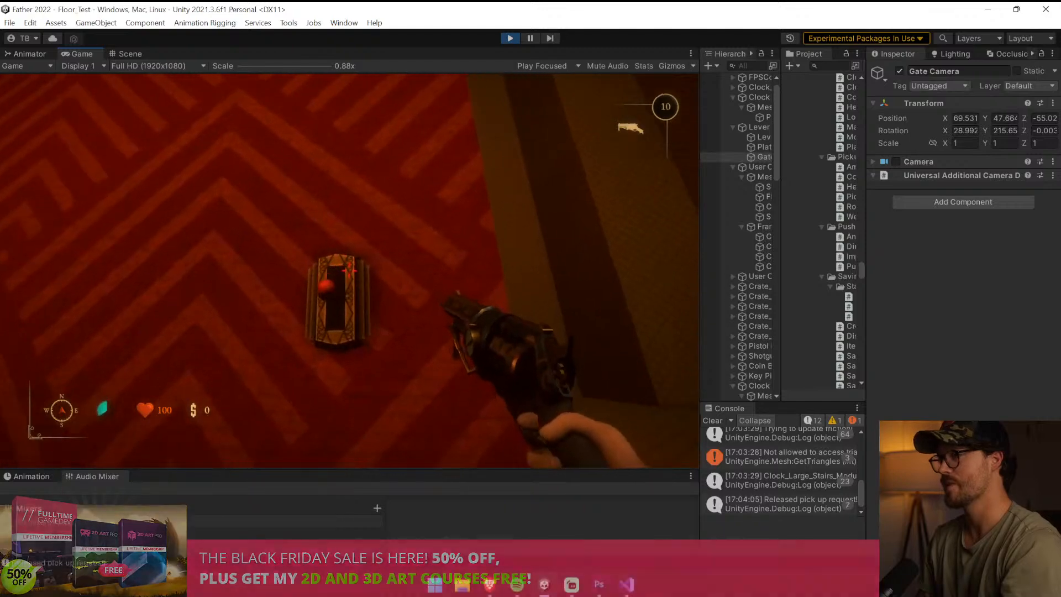
pyautogui.press('e')
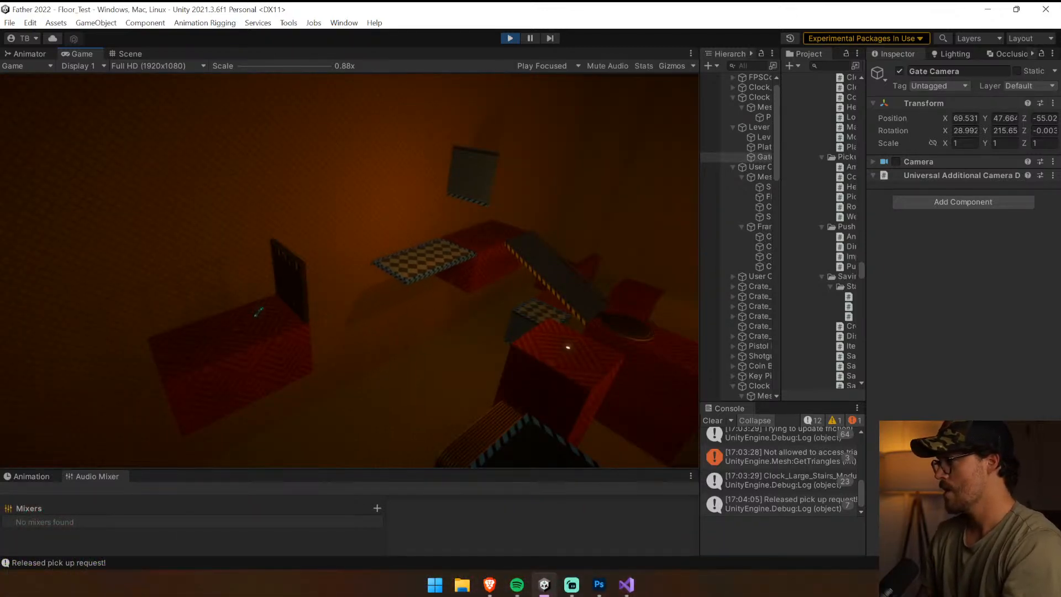
# Stop the playtest, clear the console and open the Lever script of the Lever Object Controller
pyautogui.hotkey('ctrl', 'p')
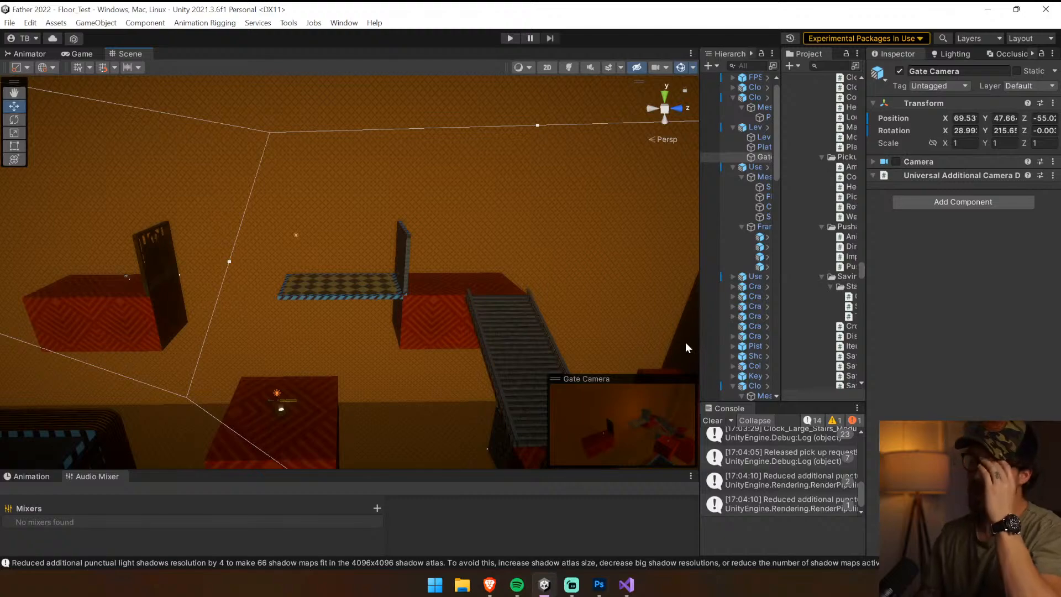
pyautogui.click(711, 421)
pyautogui.moveTo(530, 320); pyautogui.dragTo(594, 188, button='right')
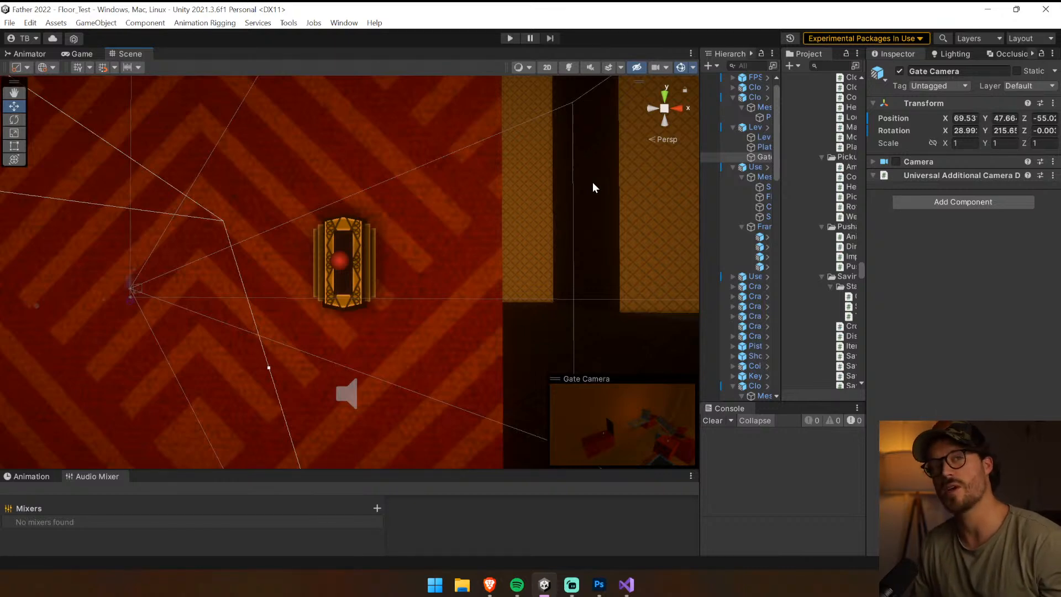
pyautogui.click(362, 259)
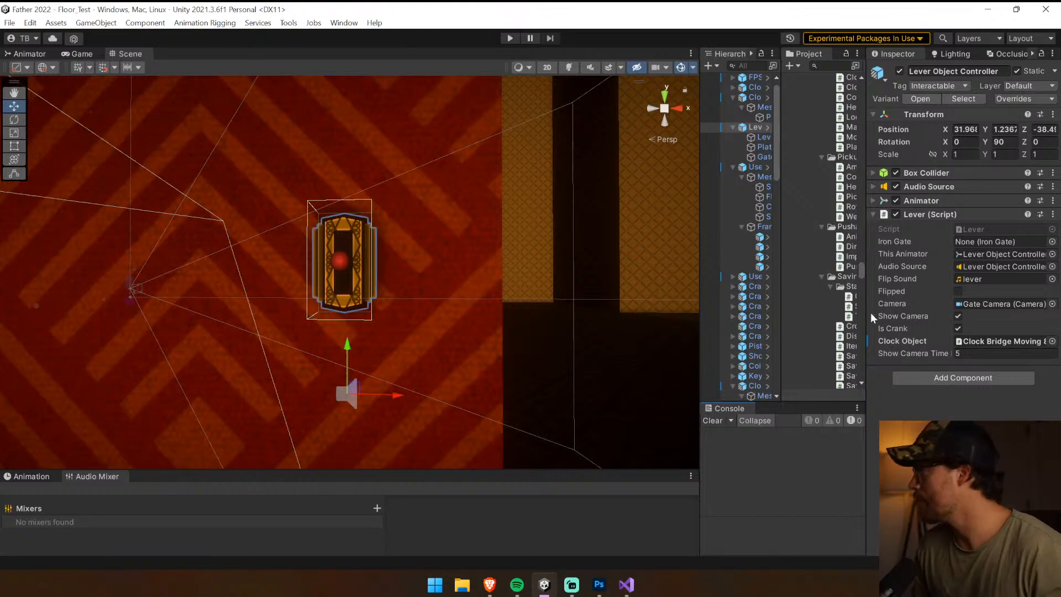
pyautogui.doubleClick(974, 229)
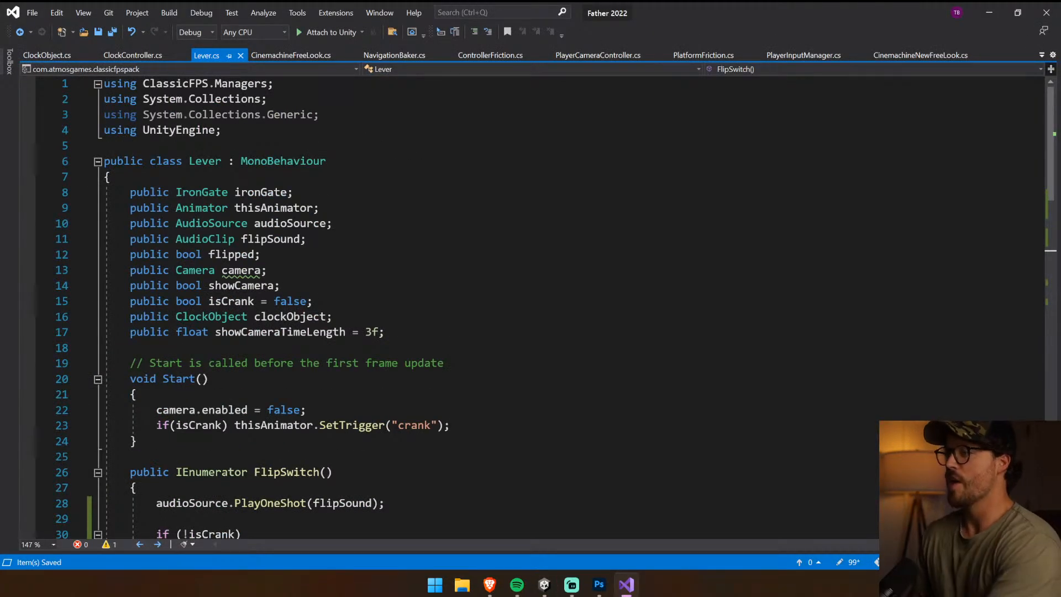
# Declare a public bool isEnabled with default value true below showCameraTimeLength in the Lever class
pyautogui.click(390, 319)
pyautogui.click(390, 332)
pyautogui.press('Return')
pyautogui.write('publi')
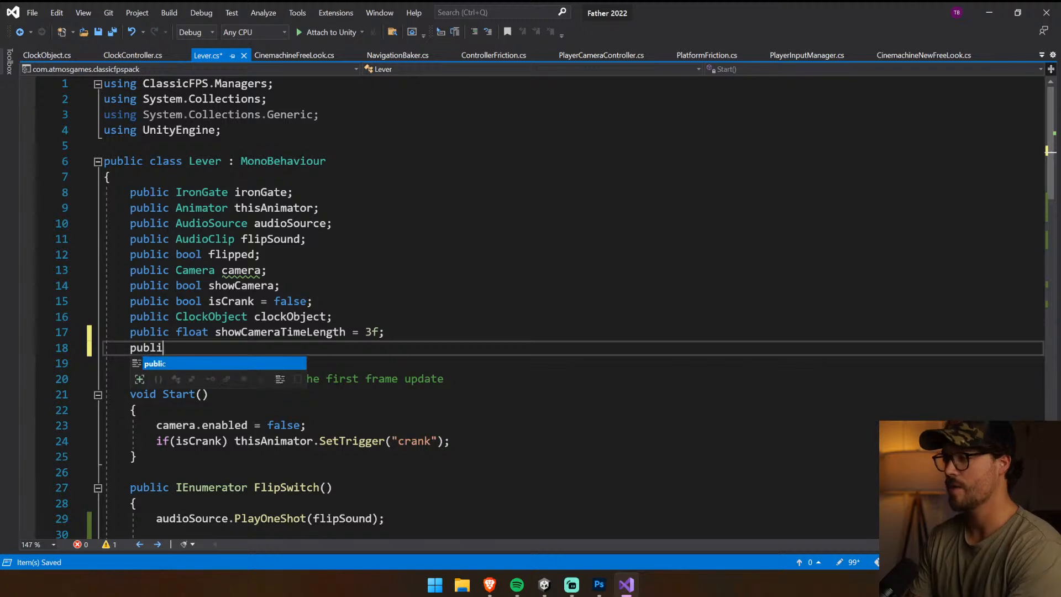
pyautogui.write('c bool ac')
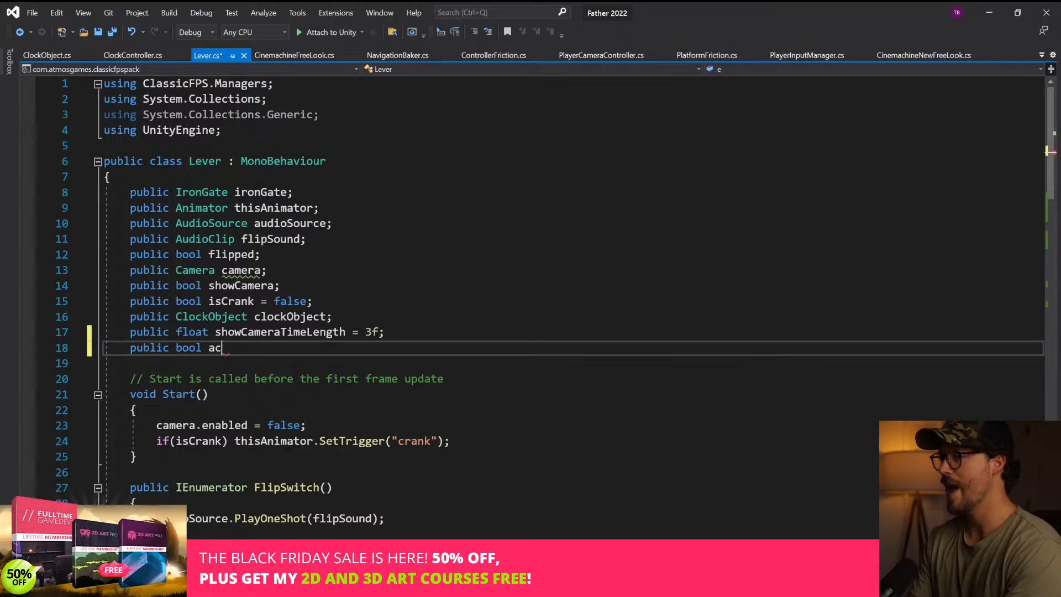
pyautogui.write('tion')
pyautogui.press('BackSpace')
pyautogui.press('BackSpace')
pyautogui.press('BackSpace')
pyautogui.press('BackSpace')
pyautogui.press('BackSpace')
pyautogui.press('BackSpace')
pyautogui.write('enab')
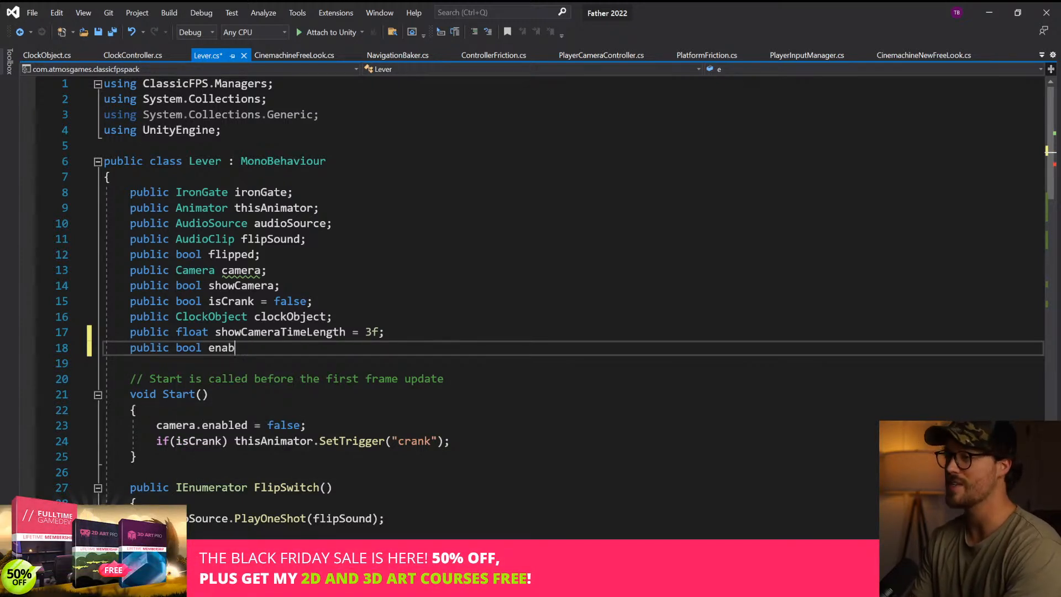
pyautogui.press('BackSpace')
pyautogui.press('BackSpace')
pyautogui.press('BackSpace')
pyautogui.press('BackSpace')
pyautogui.write('is')
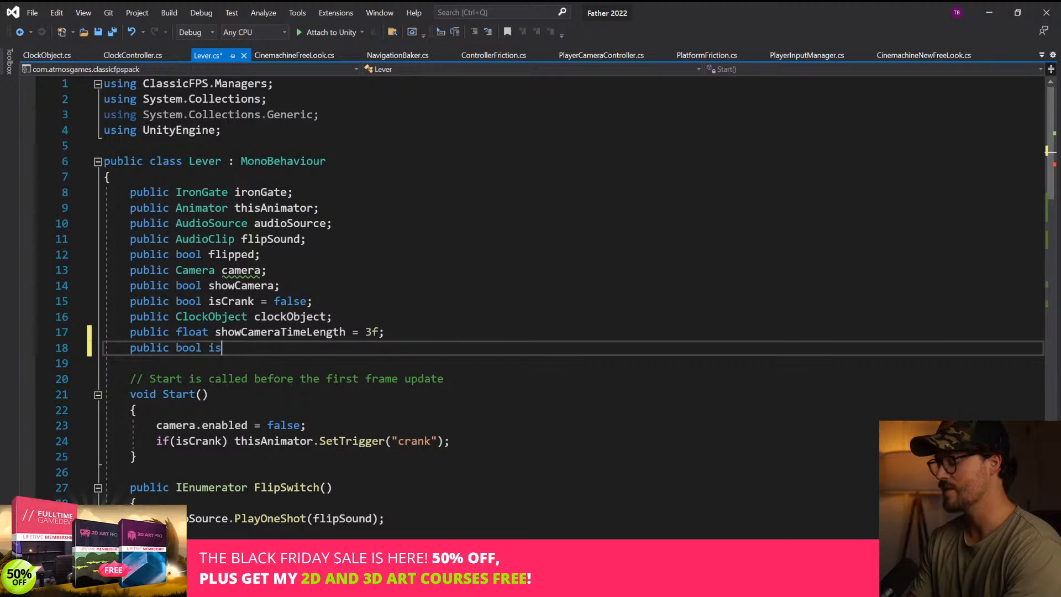
pyautogui.write('Enabled ')
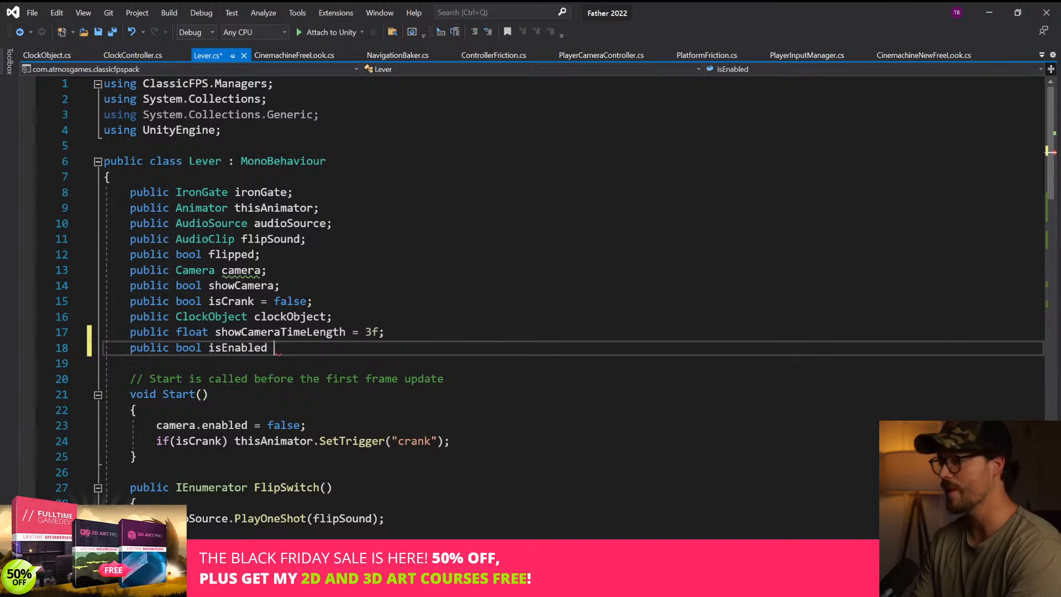
pyautogui.write('= truel')
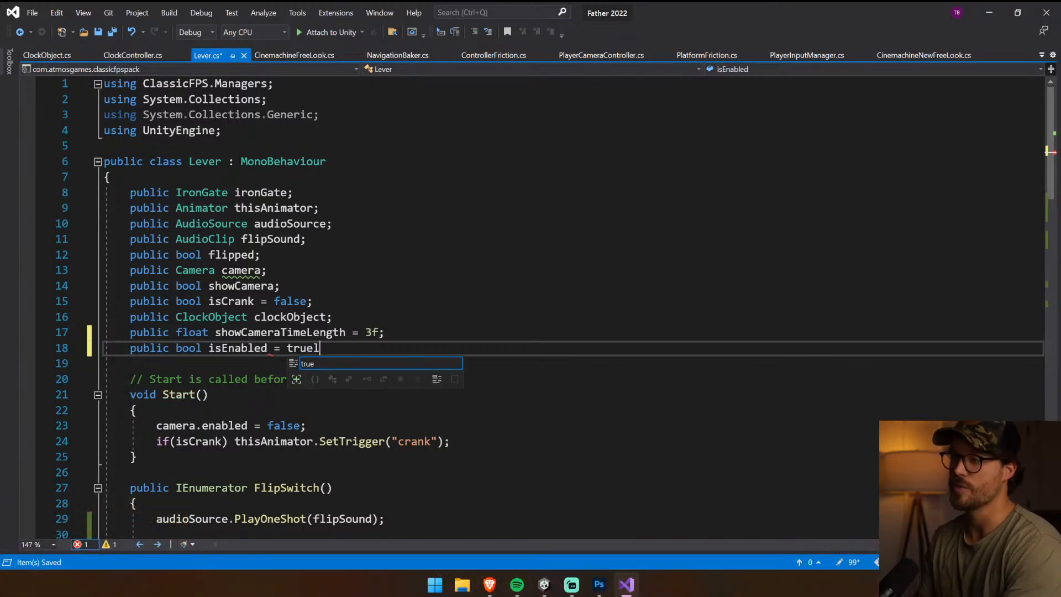
pyautogui.press('BackSpace')
pyautogui.write(';')
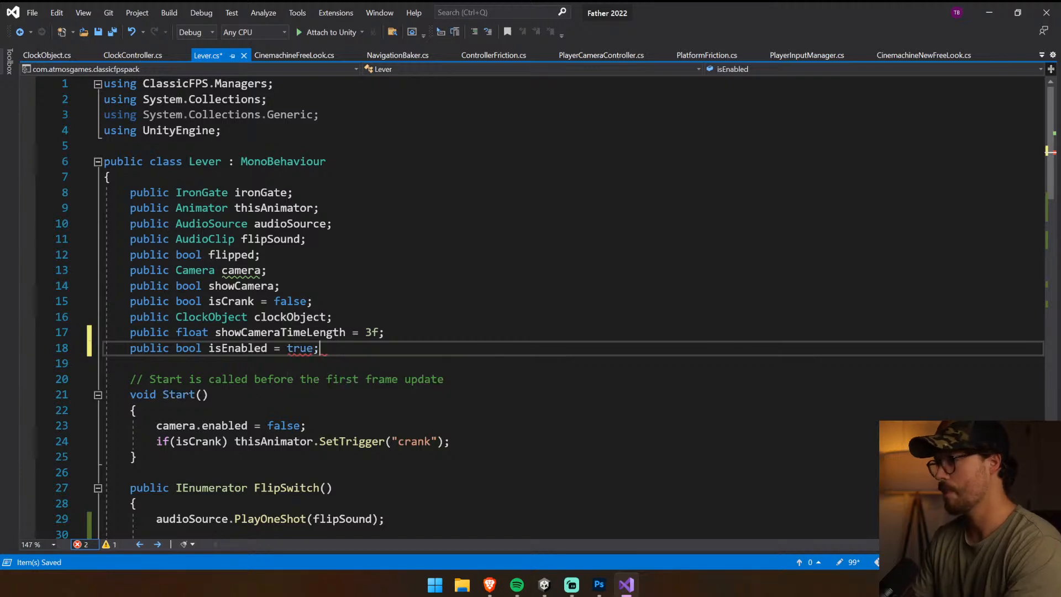
# Move the isEnabled declaration to the start of the Lever class, above the ironGate field
pyautogui.hotkey('shift', 'End')
pyautogui.hotkey('ctrl', 'x')
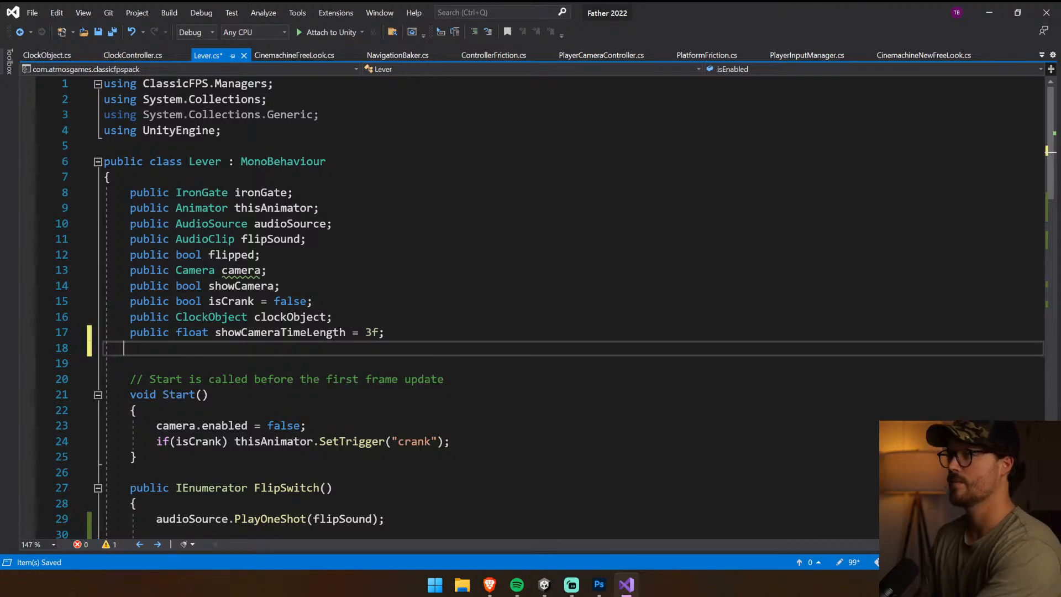
pyautogui.click(129, 192)
pyautogui.press('Return')
pyautogui.press('Up')
pyautogui.hotkey('ctrl', 'v')
# Open an if (isEnabled) block at the start of the FlipSwitch coroutine, before the flip sound plays
pyautogui.scroll(-4, 530, 309)
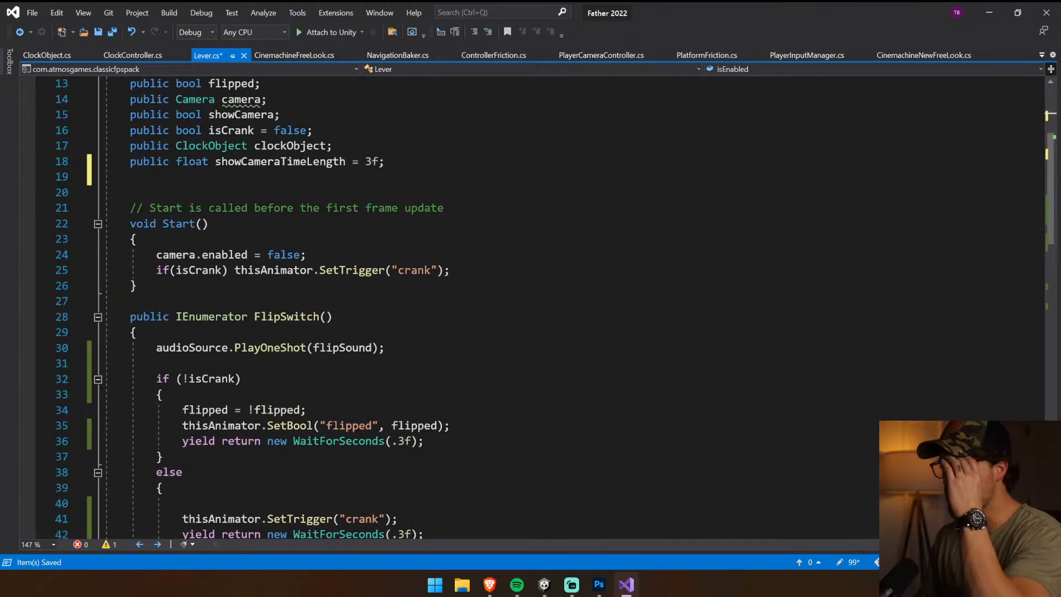
pyautogui.scroll(-13, 530, 309)
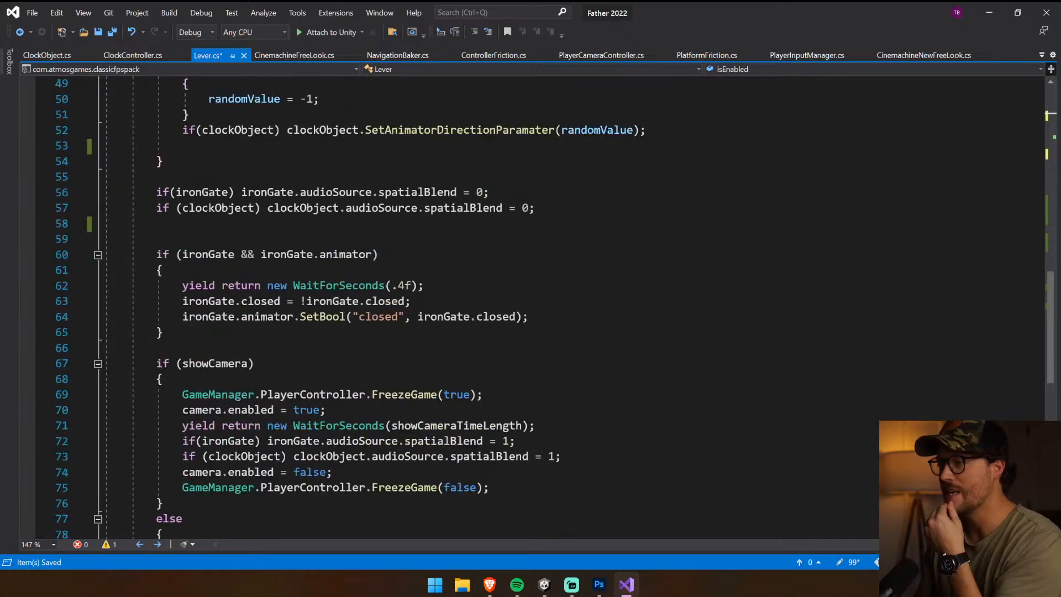
pyautogui.scroll(15, 531, 309)
pyautogui.scroll(-4, 530, 309)
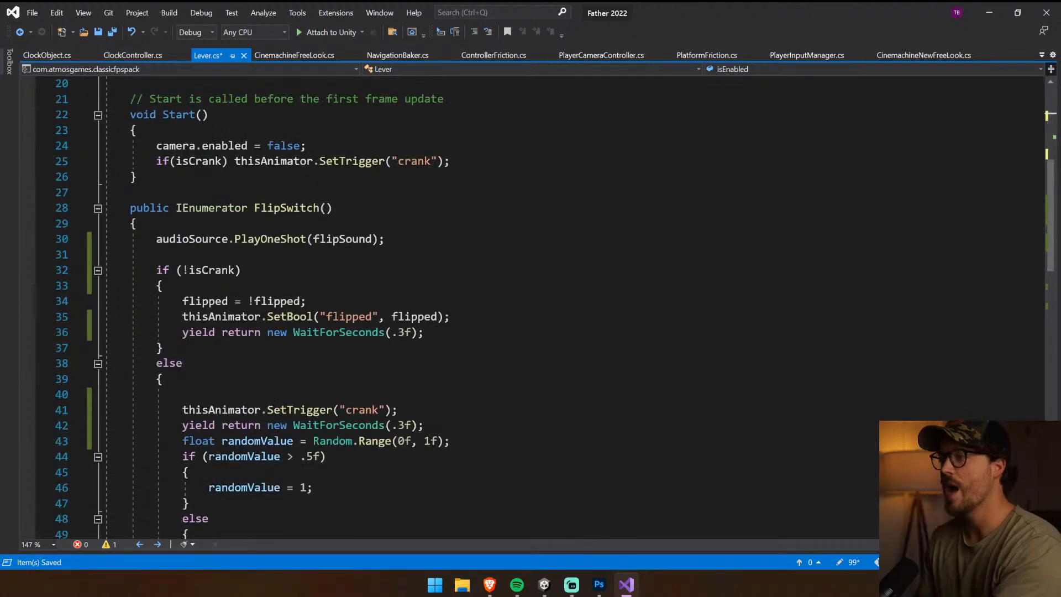
pyautogui.click(156, 239)
pyautogui.press('Return')
pyautogui.press('Up')
pyautogui.write('if(is')
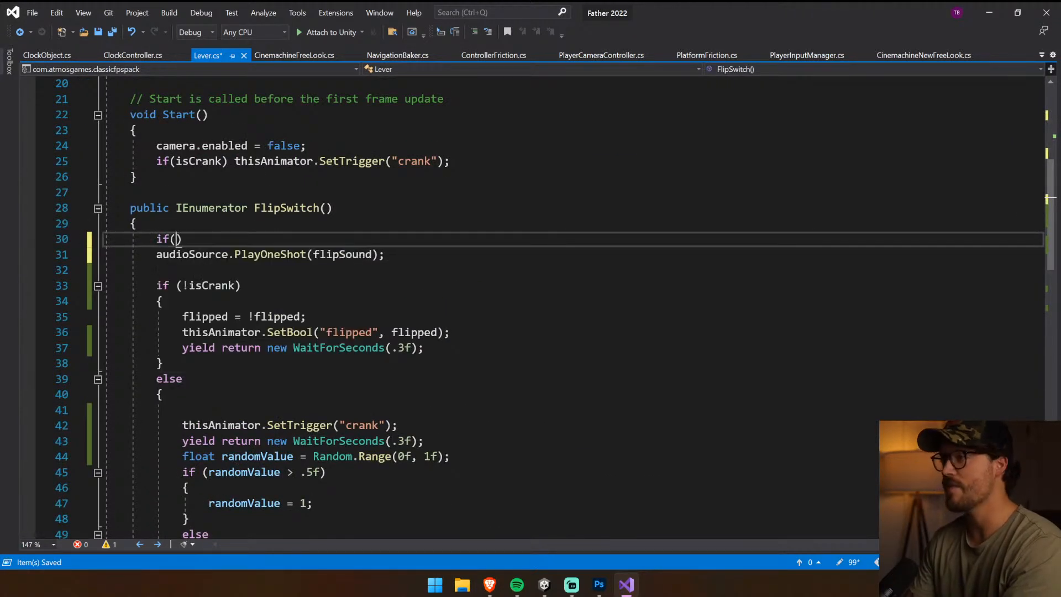
pyautogui.write('E')
pyautogui.press('Tab')
pyautogui.press('Right')
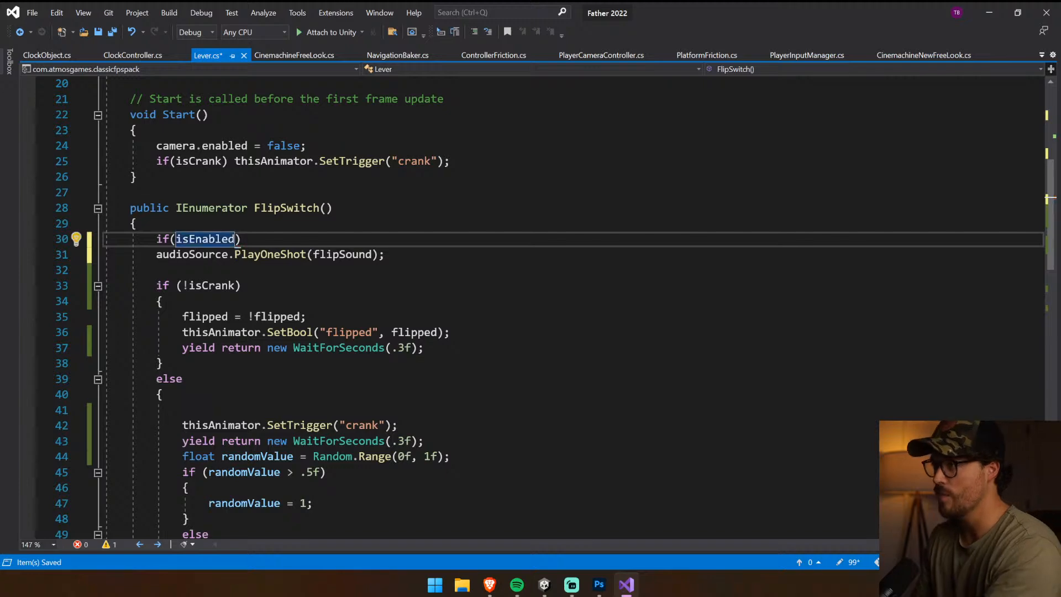
pyautogui.write('{')
pyautogui.press('Delete')
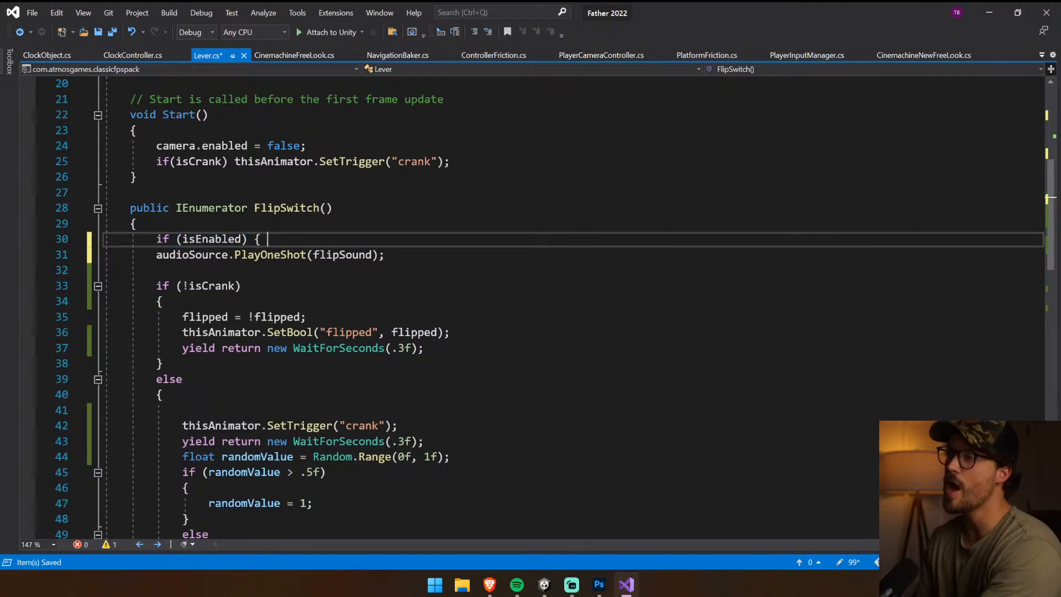
# Indent the whole FlipSwitch body into the isEnabled block, add its closing brace and save the script
pyautogui.click(150, 254)
pyautogui.hotkey('shift', 'Down')
pyautogui.hotkey('shift', 'Down')
pyautogui.hotkey('shift', 'Down')
pyautogui.hotkey('shift', 'Down')
pyautogui.hotkey('shift', 'Down')
pyautogui.hotkey('shift', 'Down')
pyautogui.hotkey('shift', 'Down')
pyautogui.hotkey('shift', 'Down')
pyautogui.hotkey('shift', 'Down')
pyautogui.scroll(-11, 530, 309)
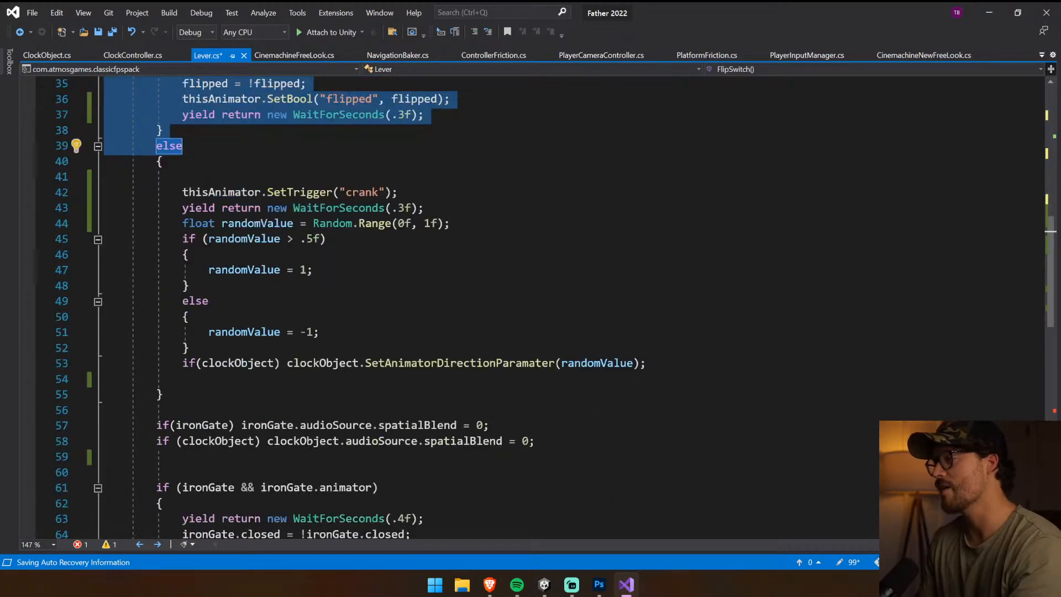
pyautogui.scroll(-2, 221, 455)
pyautogui.keyDown('shift'); pyautogui.click(221, 455); pyautogui.keyUp('shift')
pyautogui.press('Tab')
pyautogui.click(221, 455)
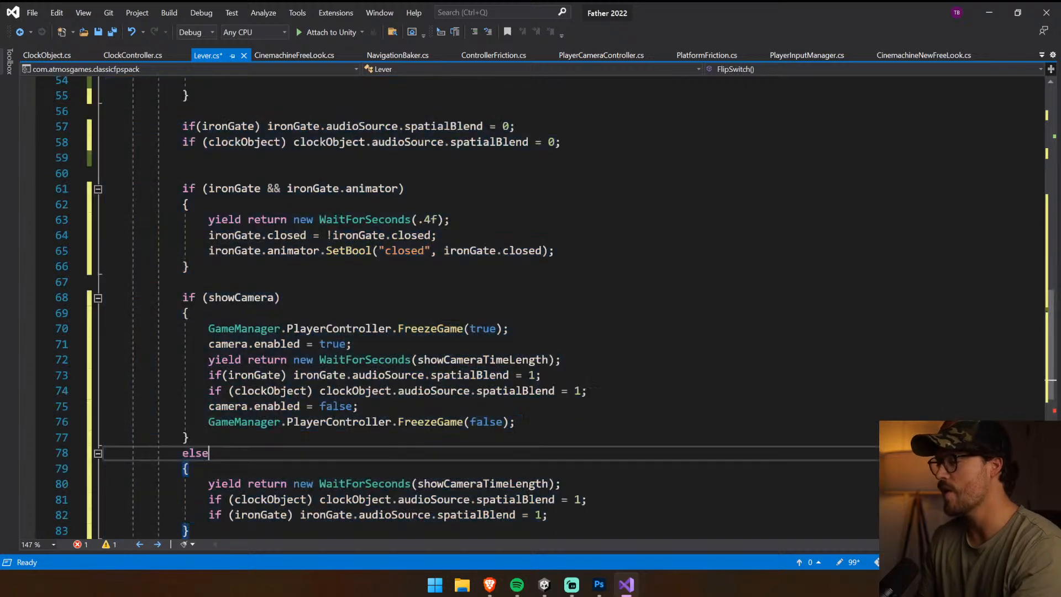
pyautogui.scroll(-3, 221, 455)
pyautogui.click(227, 390)
pyautogui.press('Return')
pyautogui.write('}')
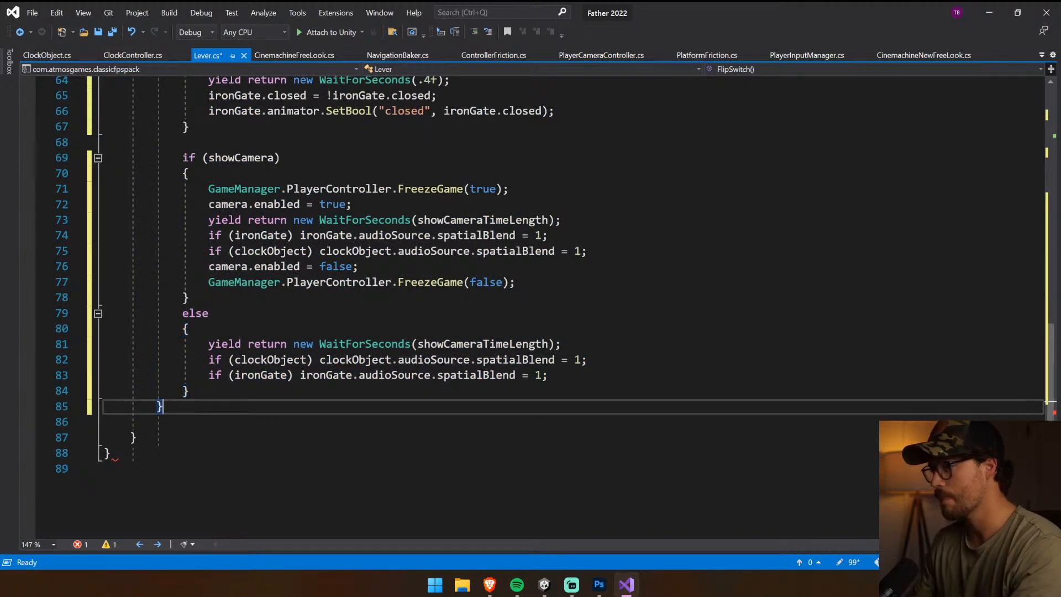
pyautogui.hotkey('ctrl', 's')
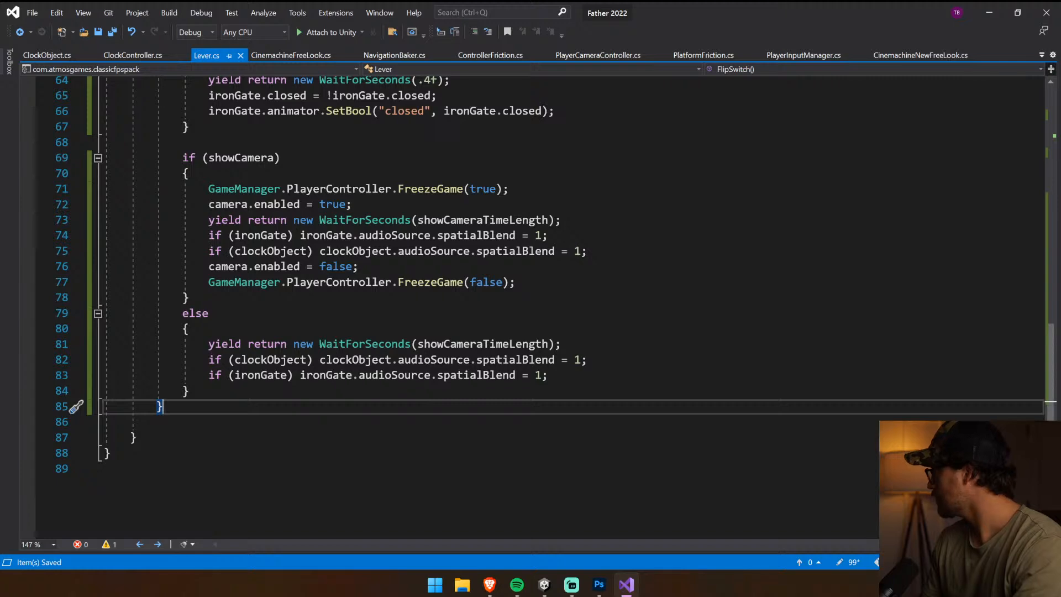
# Check the start of FlipSwitch, switch back to Unity, clear the console and view the level around the lever
pyautogui.scroll(14, 530, 307)
pyautogui.click(183, 251)
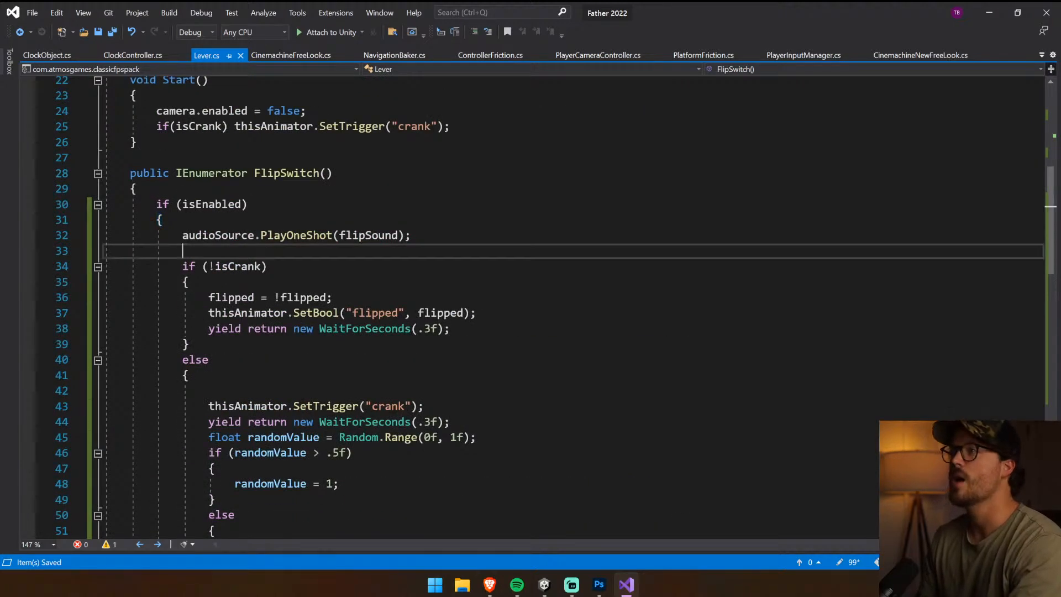
pyautogui.click(544, 584)
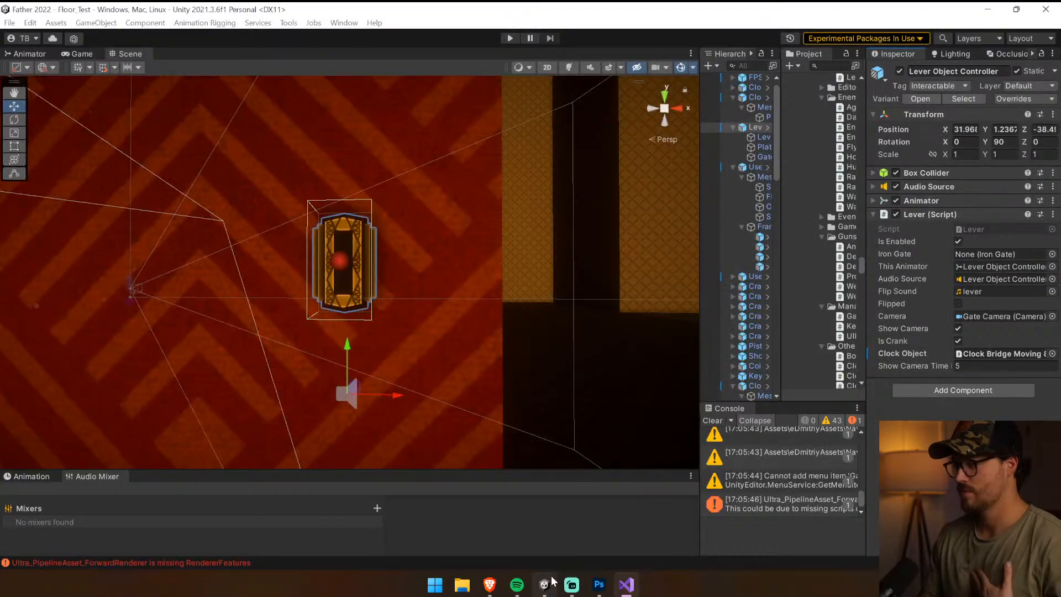
pyautogui.click(714, 422)
pyautogui.moveTo(428, 260); pyautogui.dragTo(146, 397, button='right')
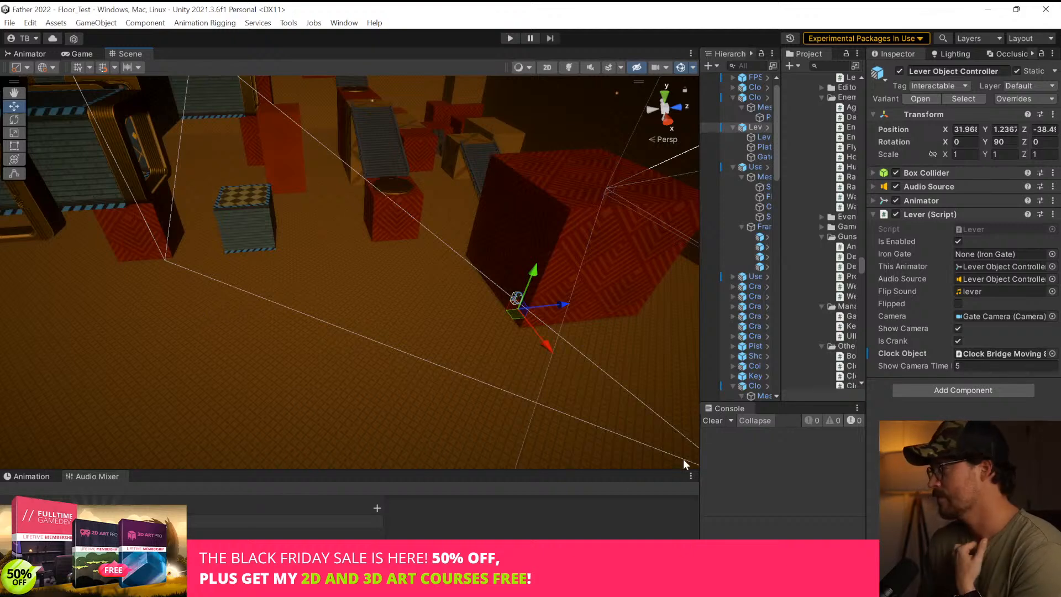
# Widen the Hierarchy and Project areas and collapse the expanded bridge, lever, user-controlled and clock wall objects
pyautogui.moveTo(699, 448); pyautogui.dragTo(625, 448)
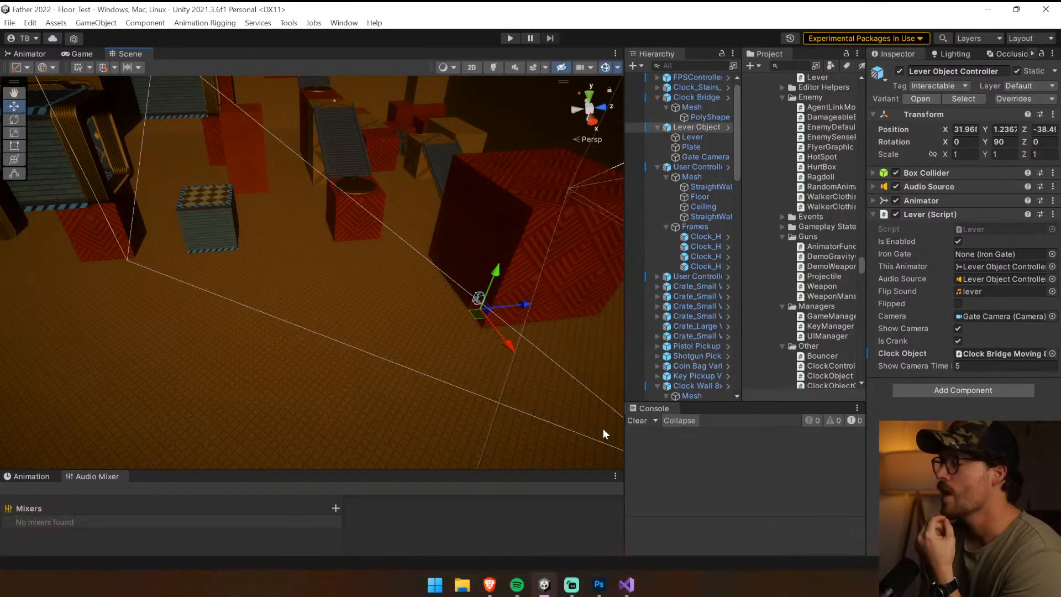
pyautogui.click(657, 97)
pyautogui.click(656, 107)
pyautogui.click(657, 117)
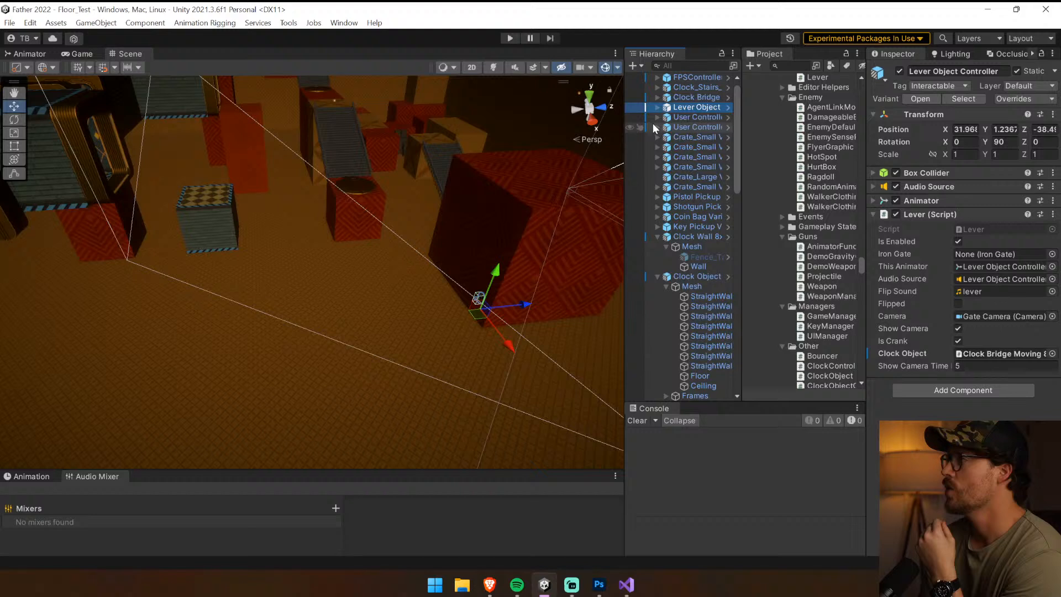
pyautogui.click(657, 236)
pyautogui.click(657, 246)
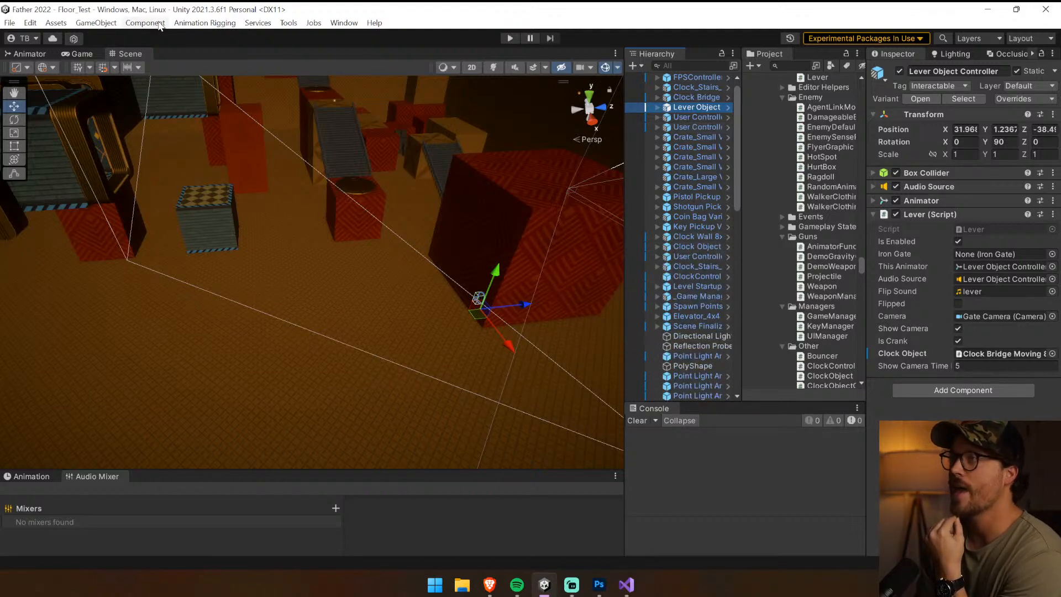
# Search the project assets for "trigger"
pyautogui.click(784, 66)
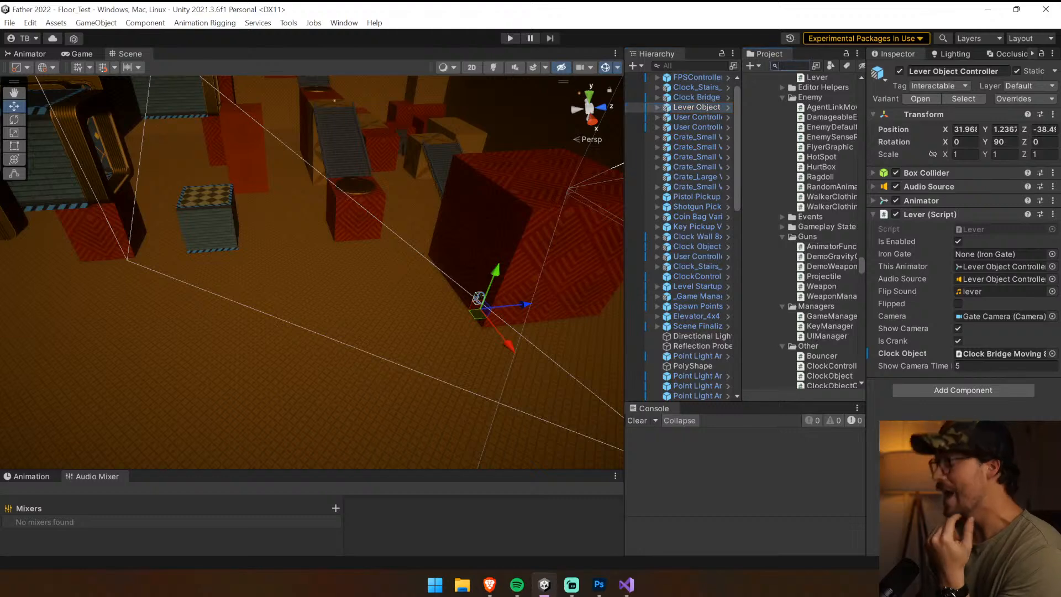
pyautogui.write('animat')
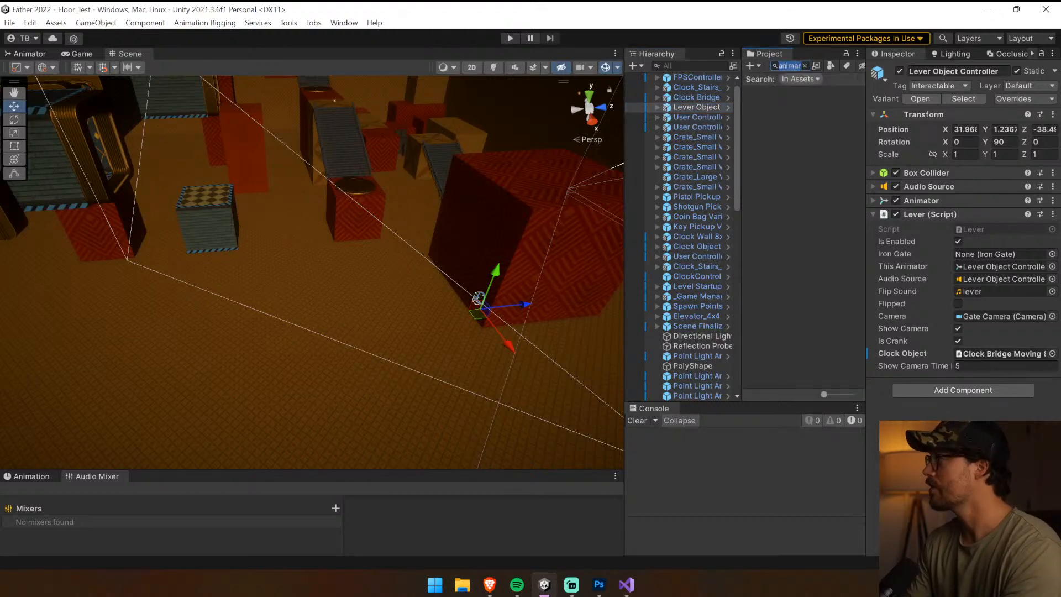
pyautogui.write('or tri')
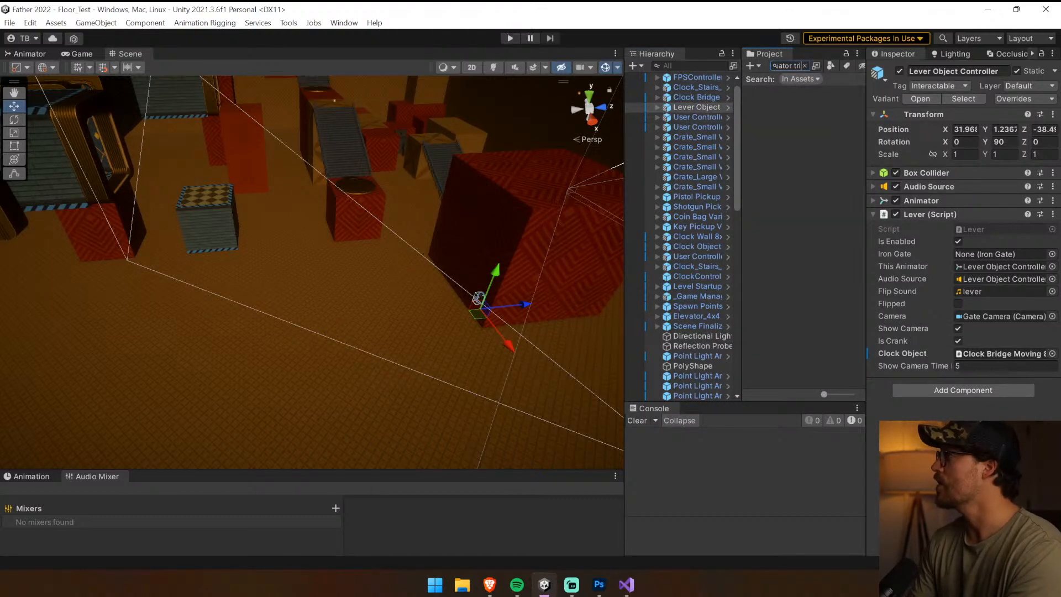
pyautogui.hotkey('ctrl', 'a')
pyautogui.press('BackSpace')
pyautogui.write('trigger')
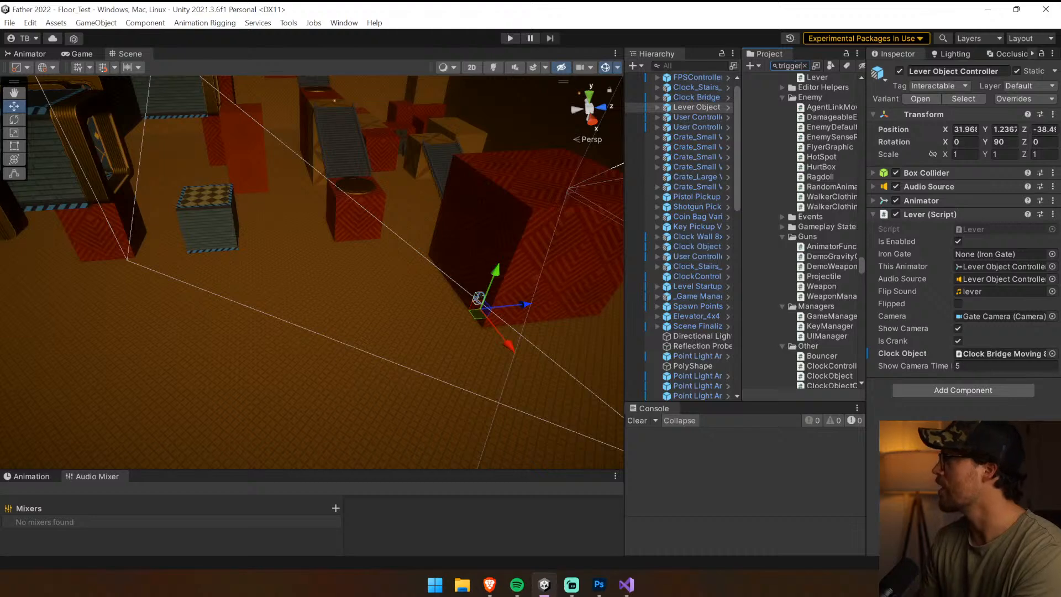
# Place the Object Activate Trigger prefab on the open floor beside the large red block and expand its Box Collider settings
pyautogui.click(766, 231)
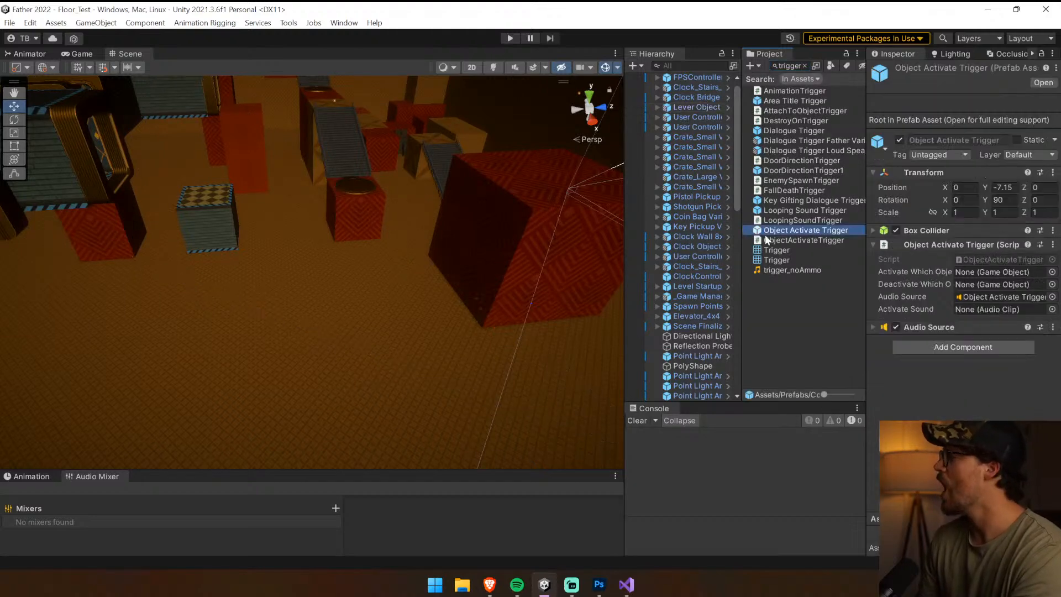
pyautogui.moveTo(771, 234); pyautogui.dragTo(307, 331)
pyautogui.moveTo(252, 302); pyautogui.dragTo(252, 304)
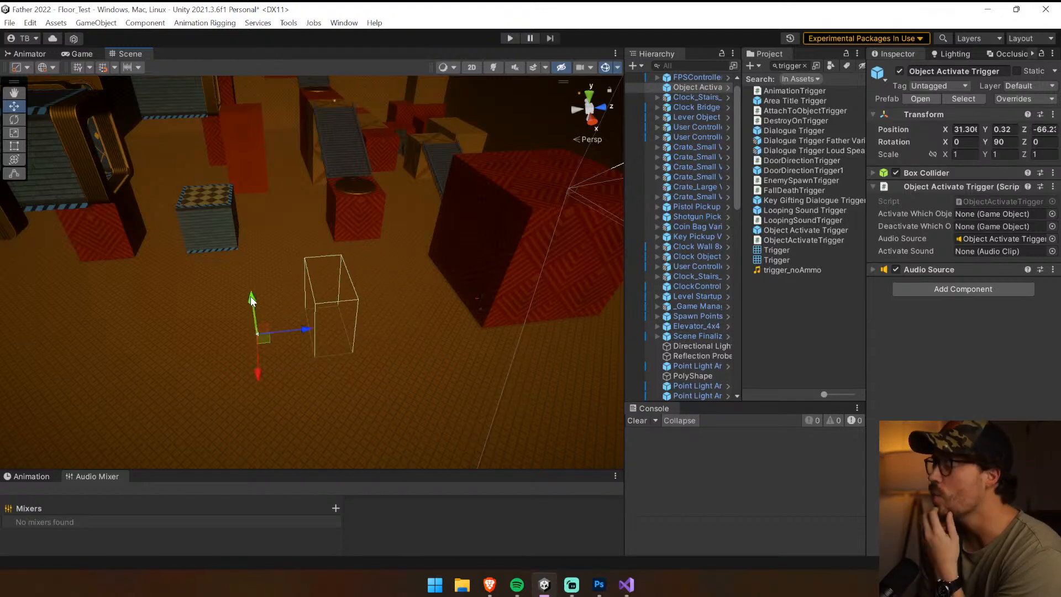
pyautogui.click(956, 171)
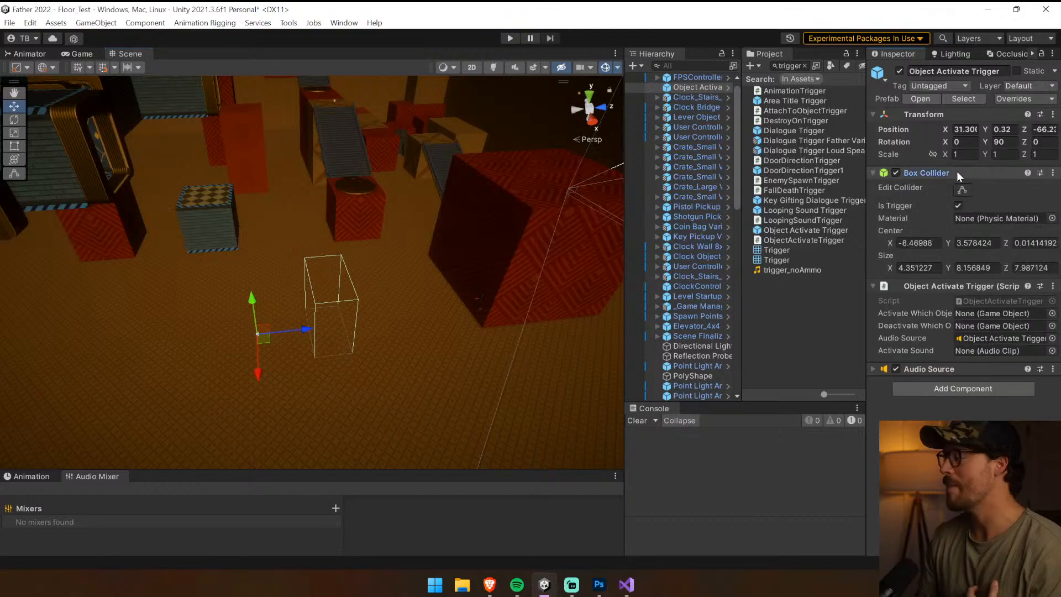
# Zero the center of the Object Activate Trigger's Box Collider and reset the component to its default values
pyautogui.click(937, 243)
pyautogui.write('0')
pyautogui.press('Tab')
pyautogui.write('0')
pyautogui.press('Tab')
pyautogui.write('0')
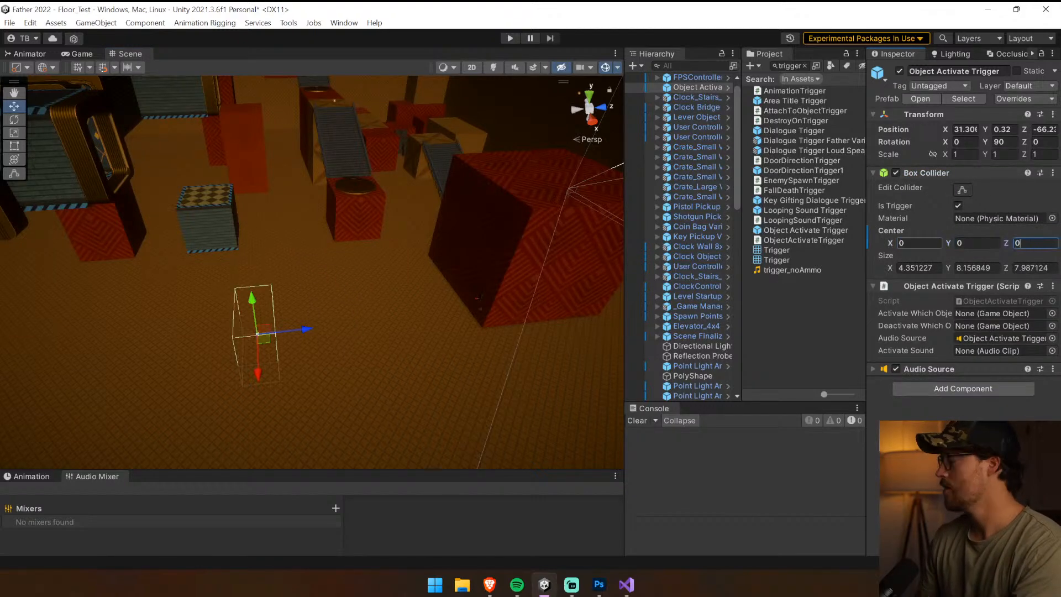
pyautogui.click(1054, 173)
pyautogui.click(952, 187)
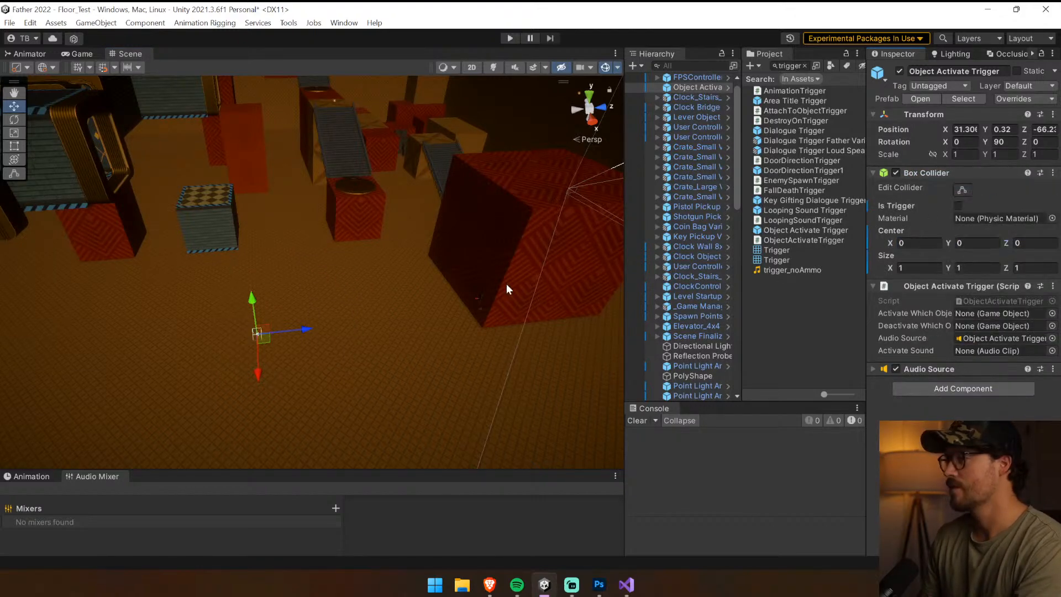
# Set the trigger's Box Collider size to 4 on the X, Y and Z axes
pyautogui.click(917, 268)
pyautogui.write('4')
pyautogui.press('Tab')
pyautogui.write('4')
pyautogui.press('Tab')
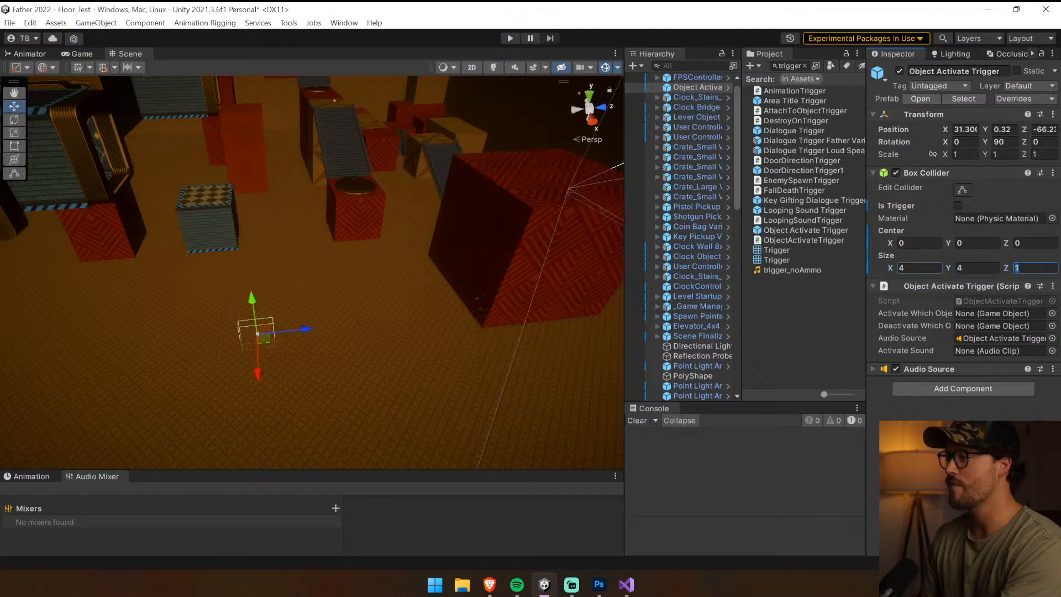
pyautogui.write('4')
# Move the trigger above the round plate on the small red block, to about X 8.12, Y 9.99, Z -49.1
pyautogui.moveTo(299, 331); pyautogui.dragTo(342, 325)
pyautogui.moveTo(301, 294); pyautogui.dragTo(302, 281)
pyautogui.moveTo(307, 350); pyautogui.dragTo(291, 264)
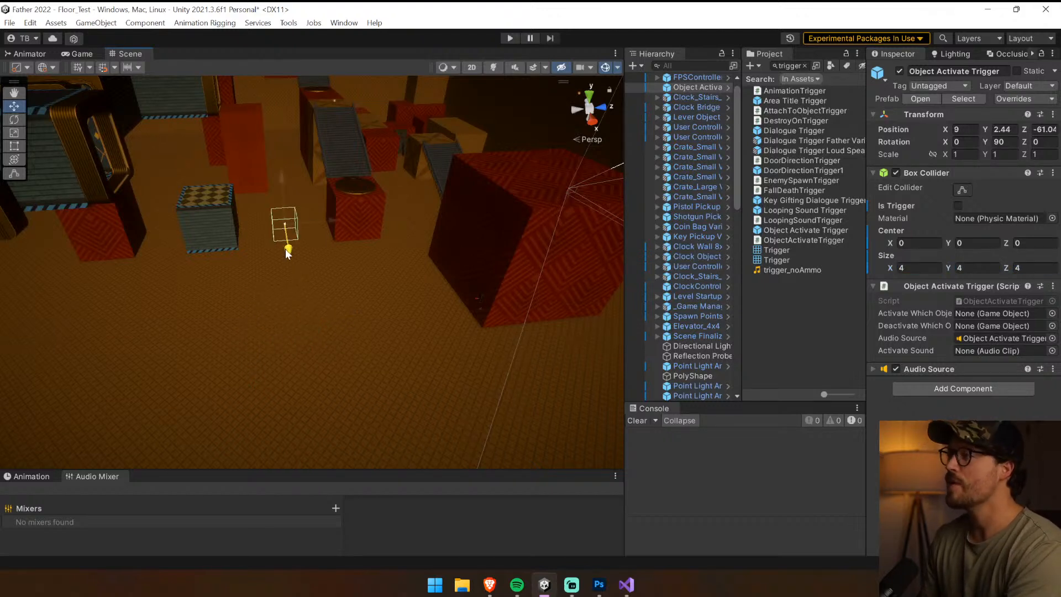
pyautogui.moveTo(336, 226); pyautogui.dragTo(400, 217)
pyautogui.moveTo(362, 178); pyautogui.dragTo(407, 172)
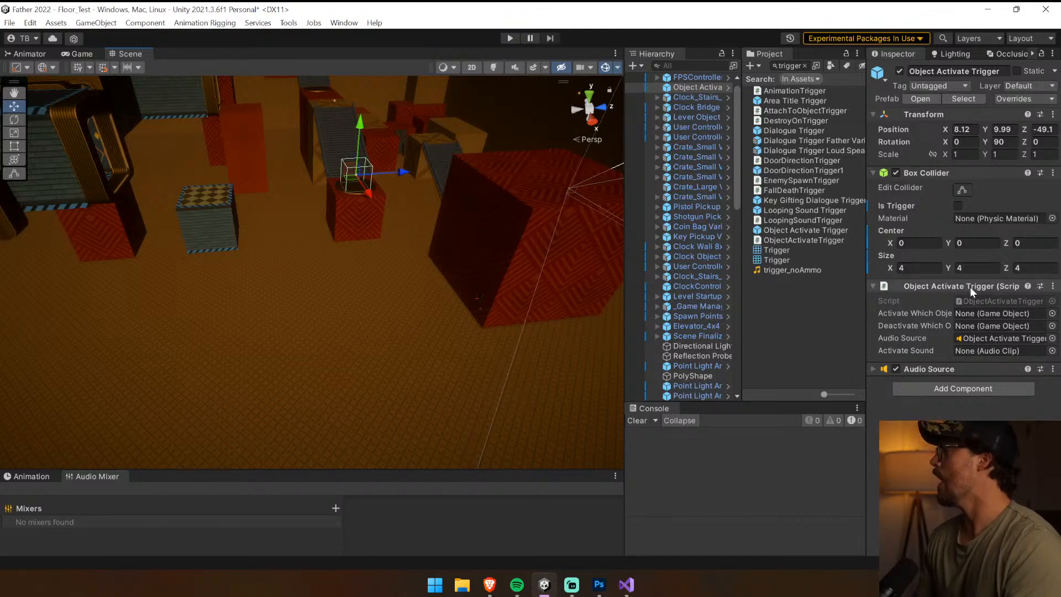
# Locate the trigger's ObjectActivateTrigger script in the project, duplicate it and name the copy LeverDeactivateTrigger
pyautogui.click(986, 301)
pyautogui.click(784, 308)
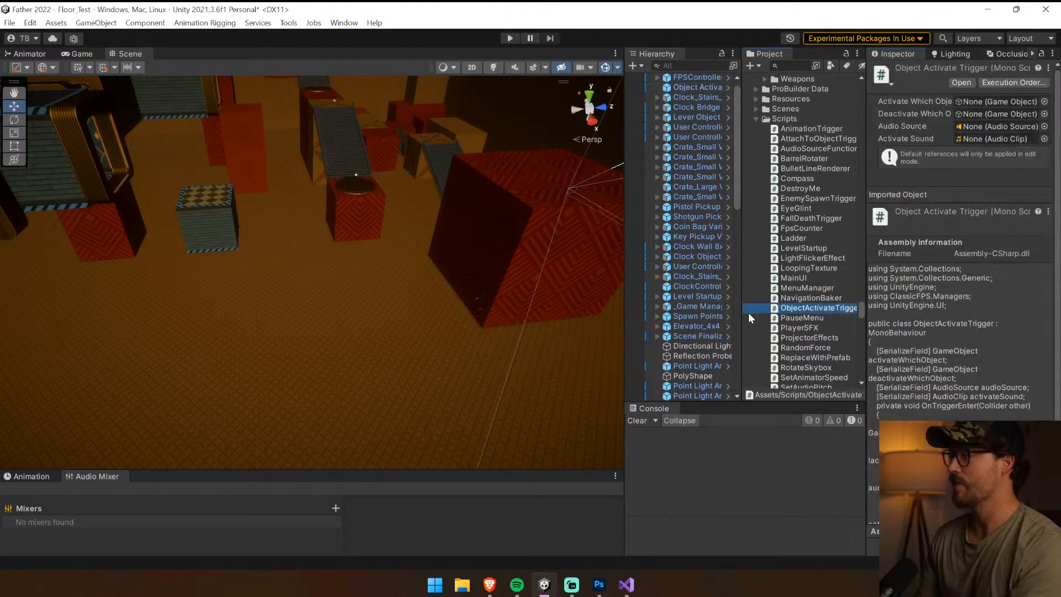
pyautogui.hotkey('ctrl', 'd')
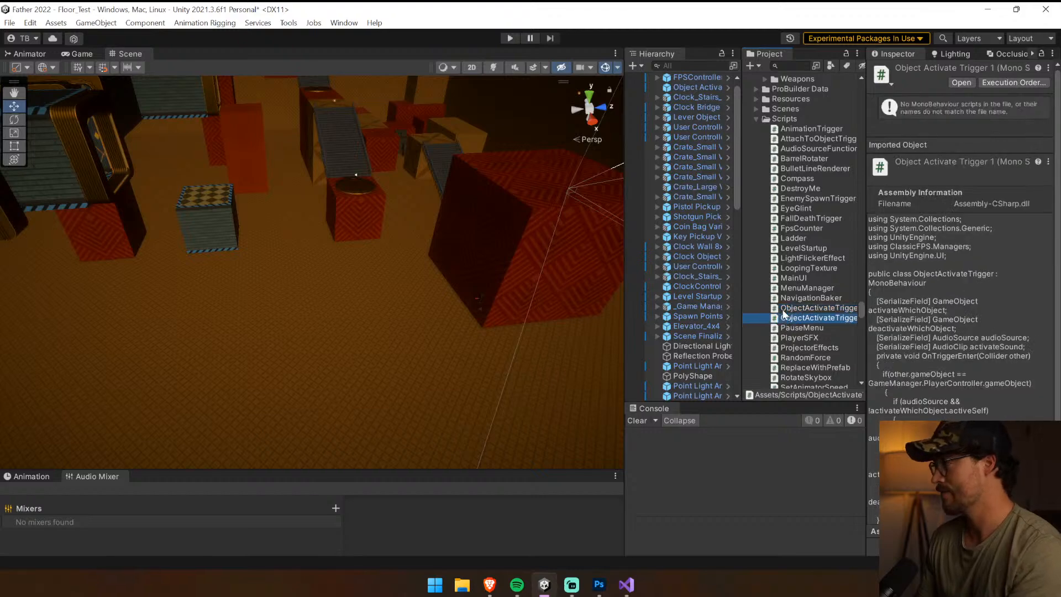
pyautogui.press('F2')
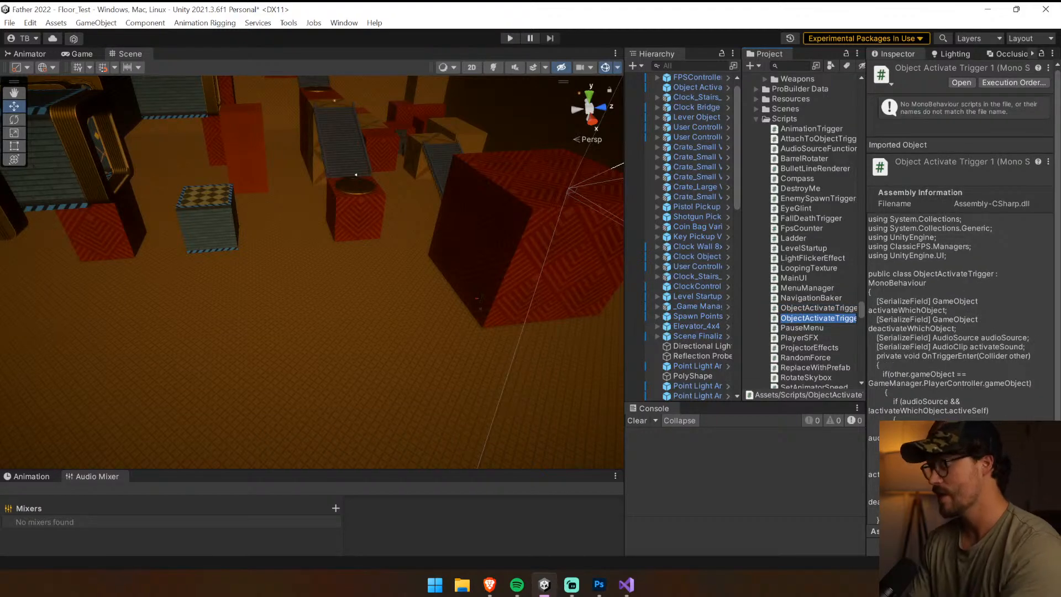
pyautogui.write('Lever')
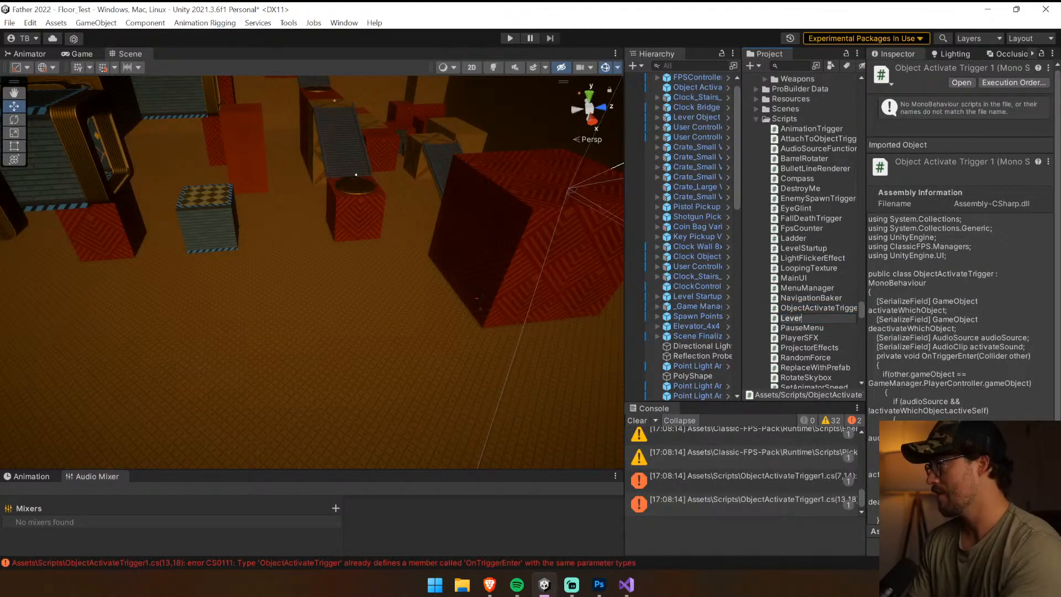
pyautogui.write('Deactr')
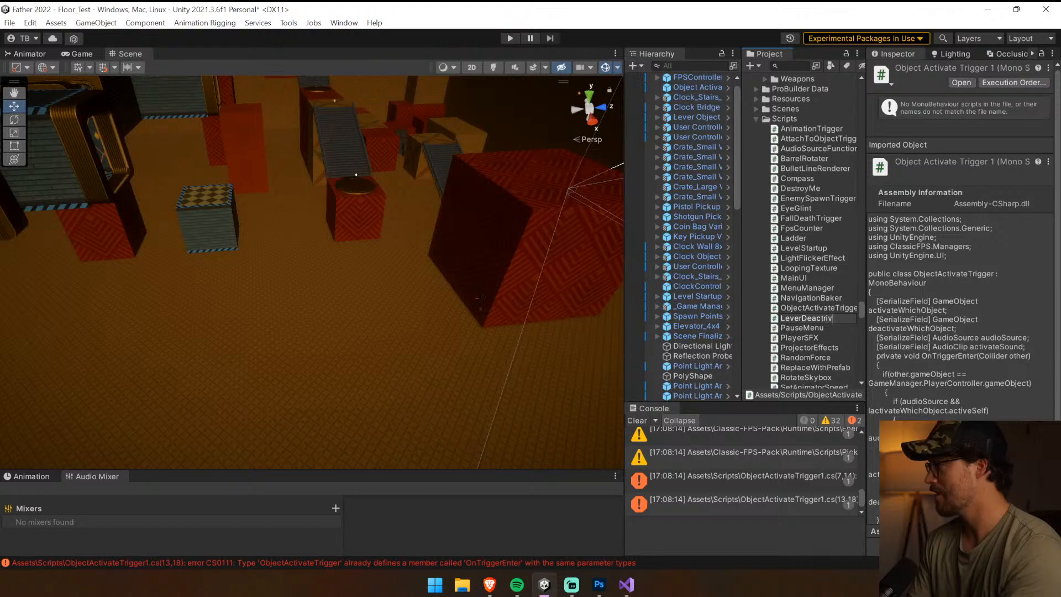
pyautogui.press('BackSpace')
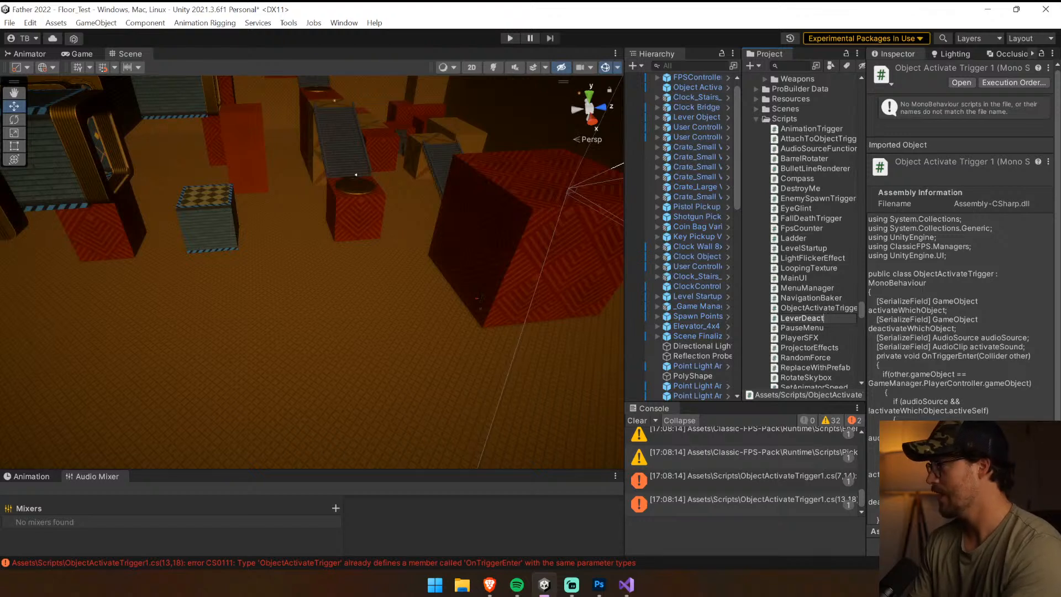
pyautogui.write('iva')
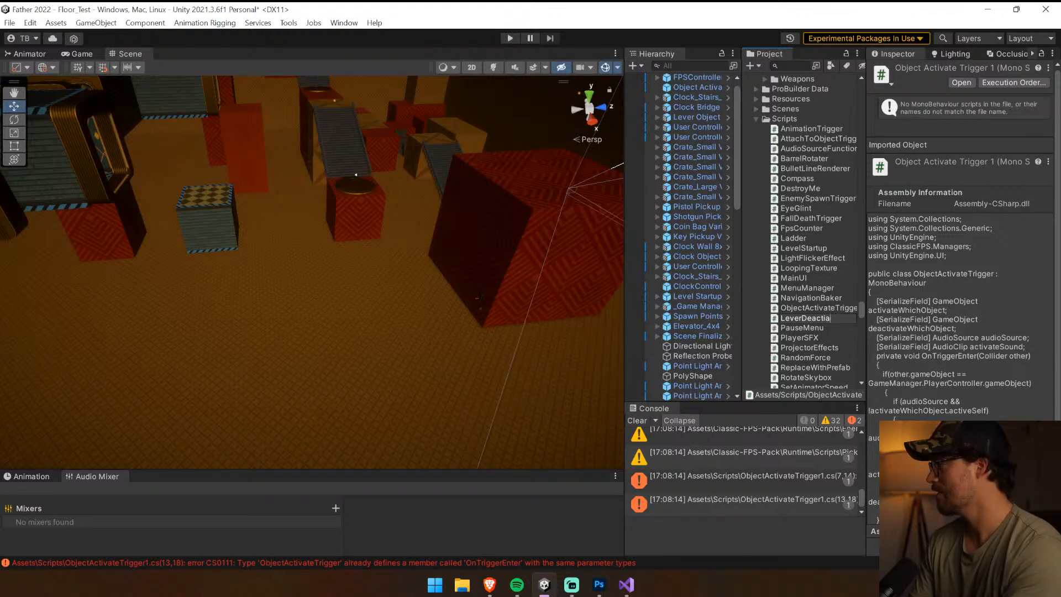
pyautogui.write('teTrigger')
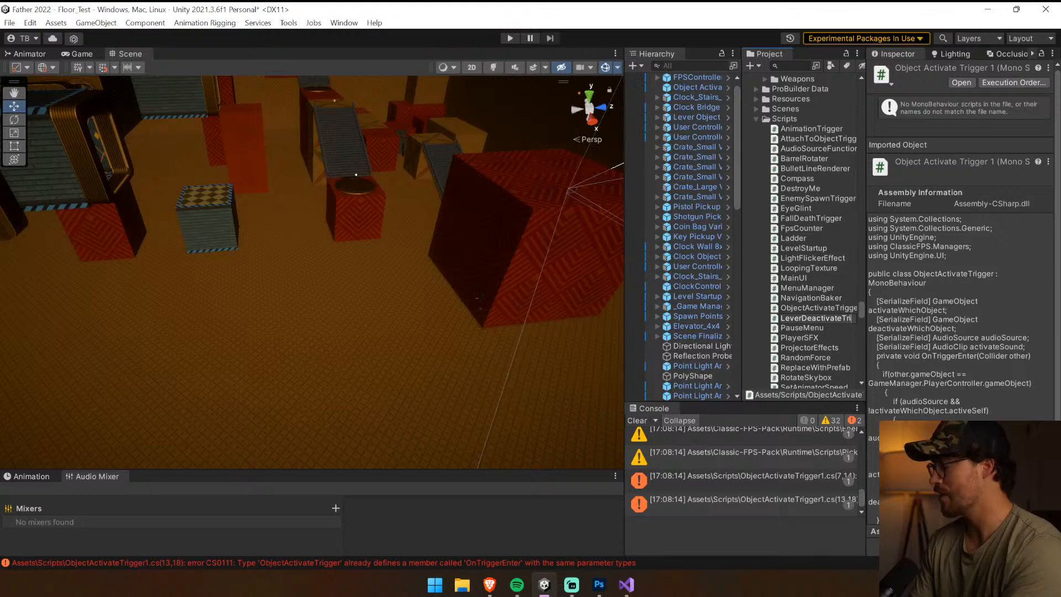
pyautogui.press('Return')
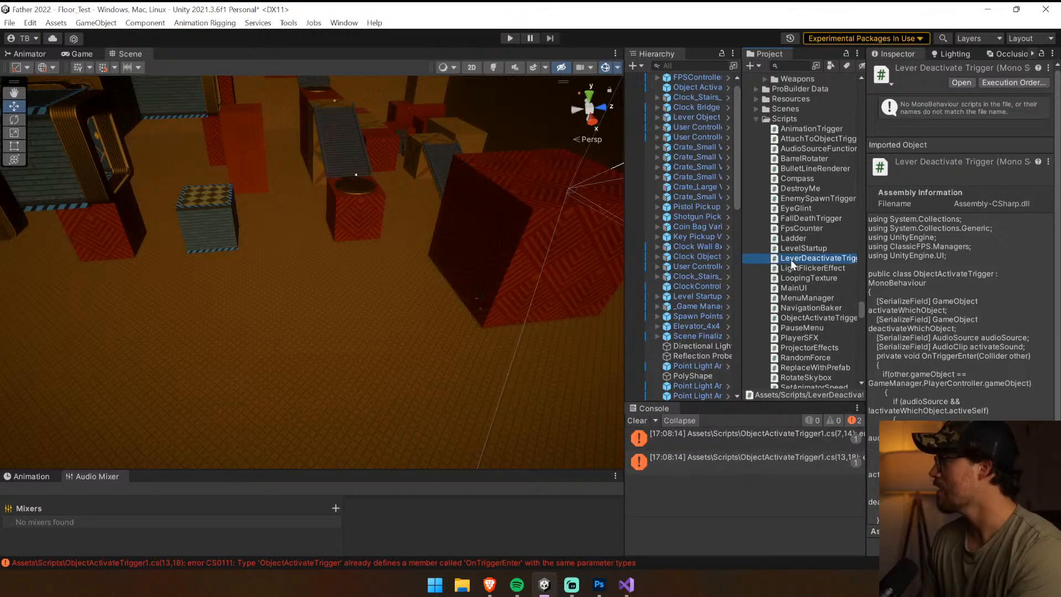
# Open the LeverDeactivateTrigger script in Visual Studio, rename its class to LeverDeactivateTrigger and save
pyautogui.click(821, 259)
pyautogui.click(820, 249)
pyautogui.doubleClick(817, 259)
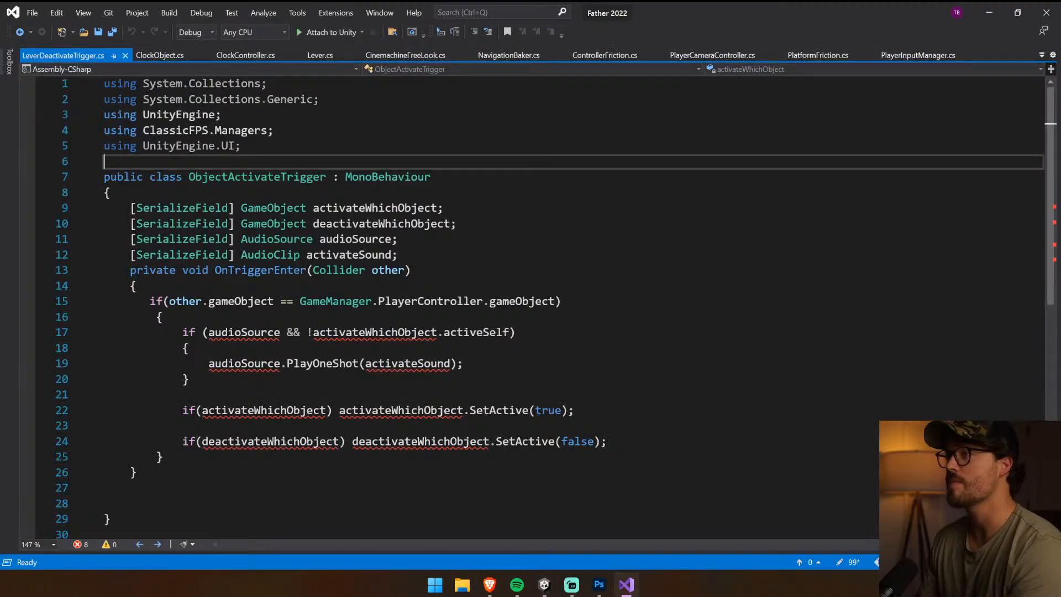
pyautogui.doubleClick(260, 177)
pyautogui.write('LeverDeactivateTrigger')
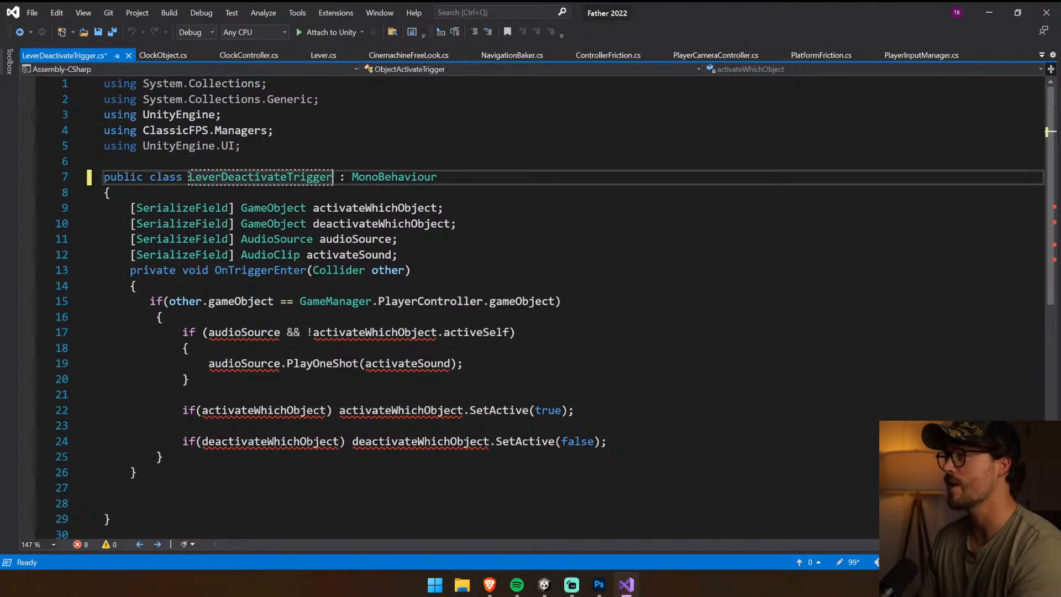
pyautogui.hotkey('ctrl', 's')
# Change the first serialized field from GameObject activateWhichObject to a Lever field named whichLever
pyautogui.click(414, 255)
pyautogui.doubleClick(411, 209)
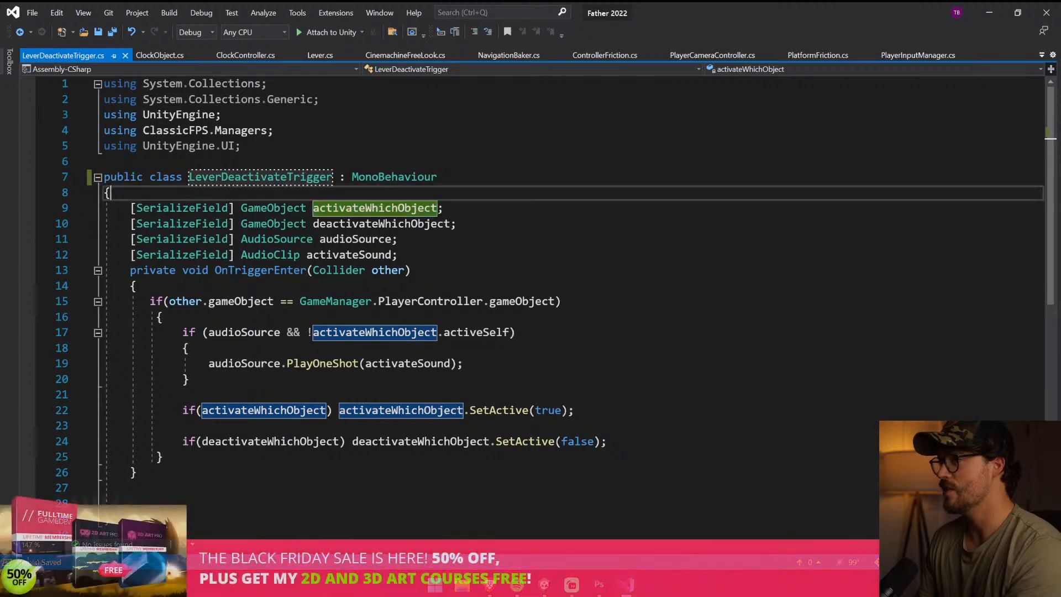
pyautogui.doubleClick(261, 208)
pyautogui.write('Lever')
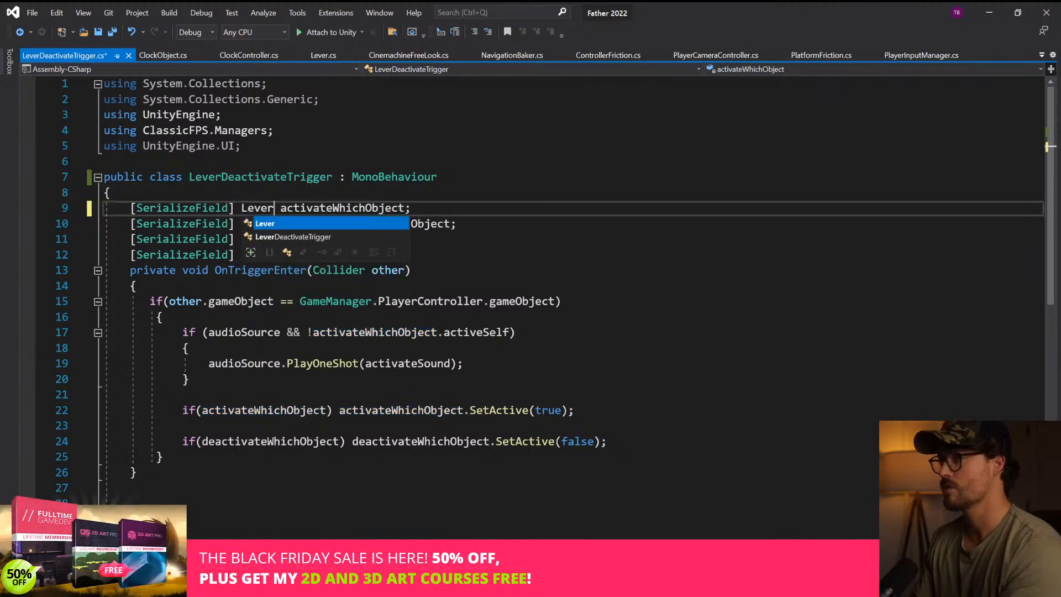
pyautogui.doubleClick(297, 208)
pyautogui.write('whichLever')
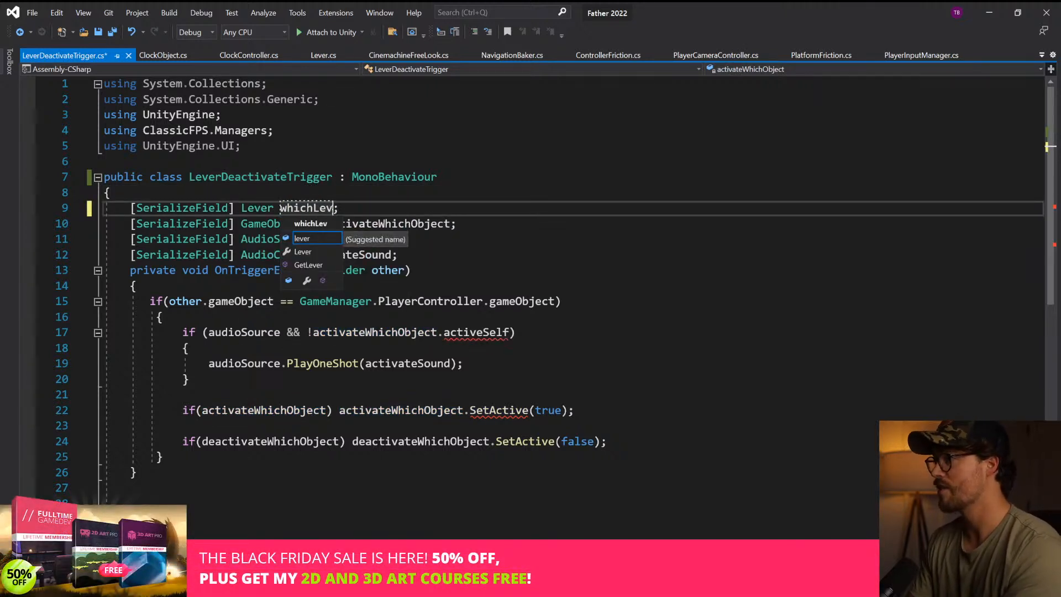
pyautogui.click(453, 177)
# Delete the deactivateWhichObject, audioSource and activateSound fields and the code inside the player check in OnTriggerEnter
pyautogui.click(124, 224)
pyautogui.moveTo(130, 223); pyautogui.dragTo(396, 255)
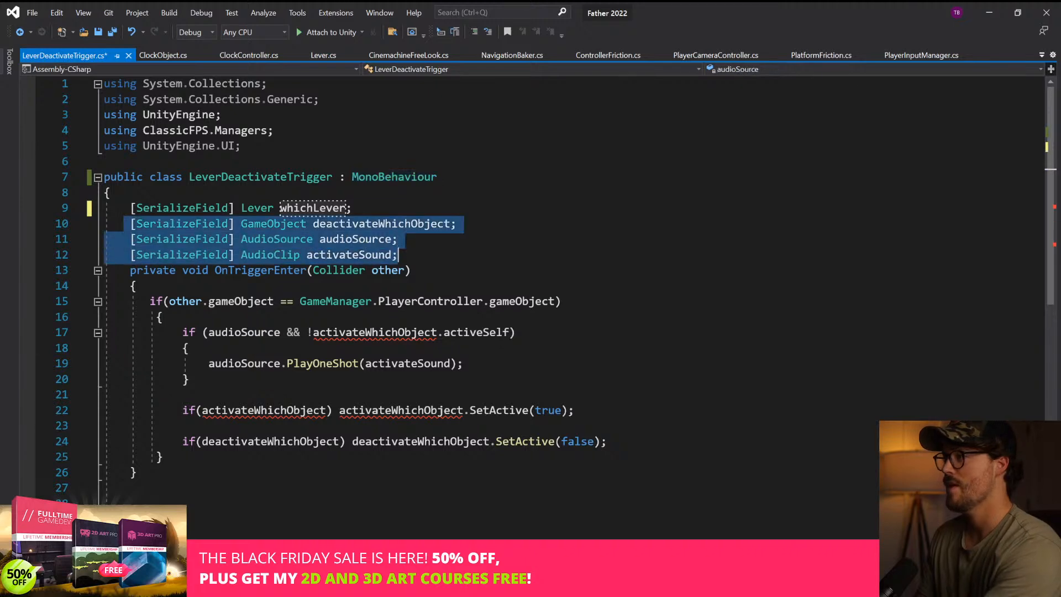
pyautogui.press('Delete')
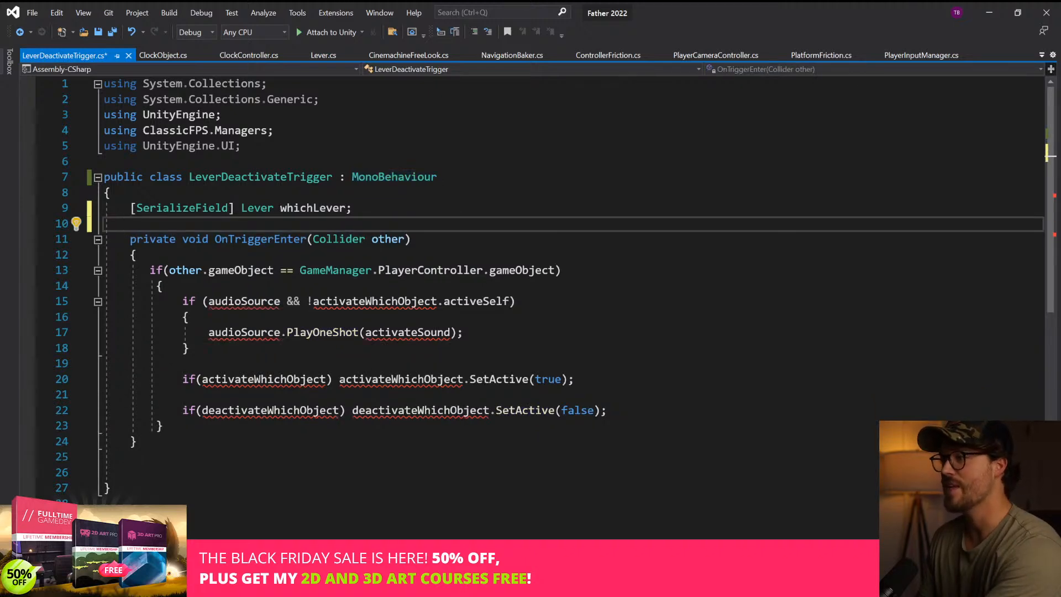
pyautogui.moveTo(176, 301); pyautogui.dragTo(606, 410)
pyautogui.press('Delete')
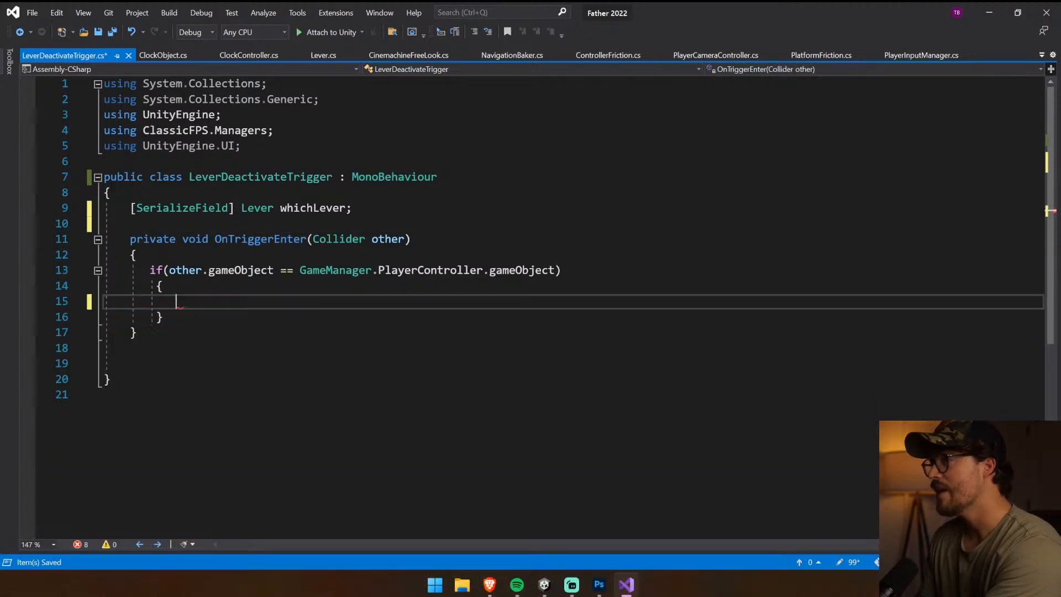
# Inside the player check, add "if (whichLever) whichLever.isEnabled = false;" and save the script
pyautogui.write('if(whichLever) whi')
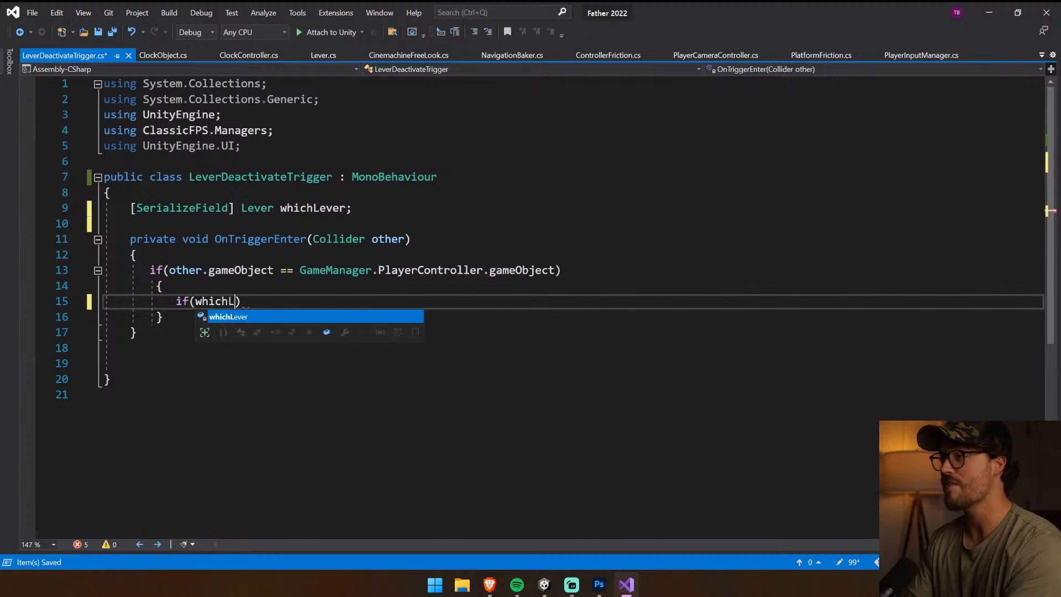
pyautogui.press('Tab')
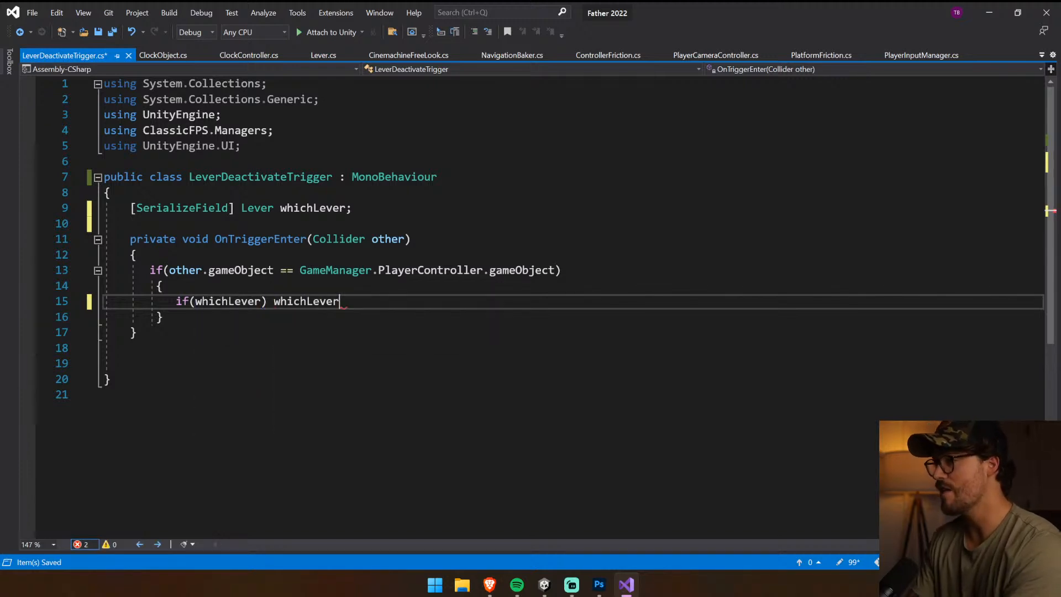
pyautogui.write('.is')
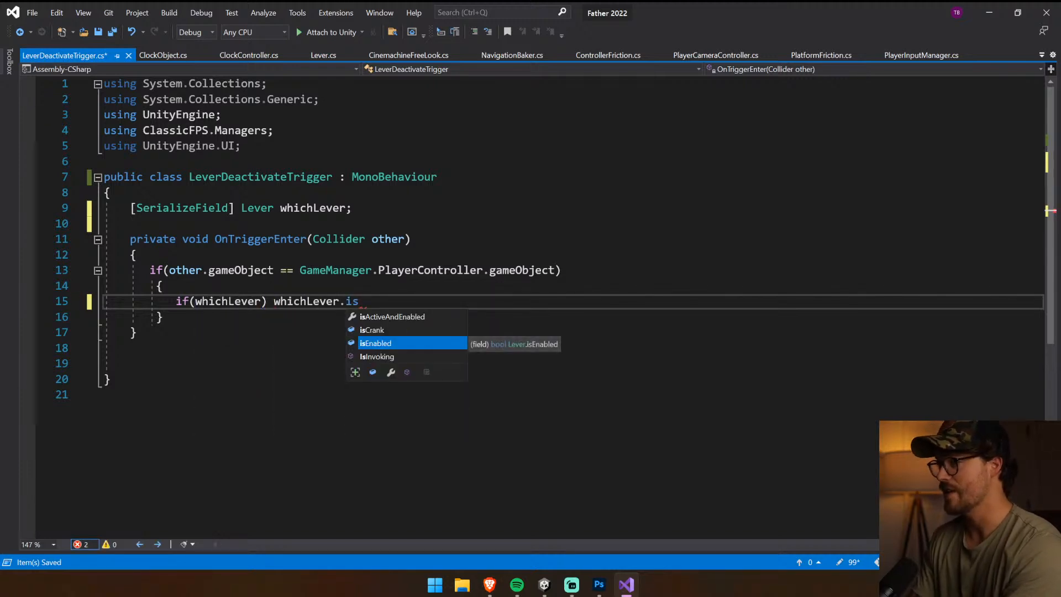
pyautogui.press('Tab')
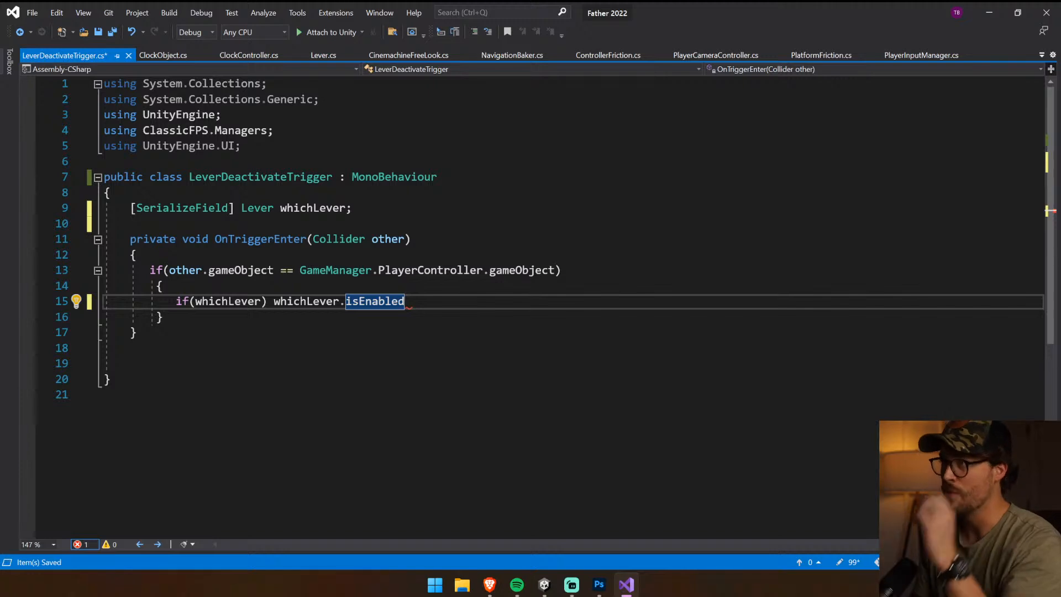
pyautogui.moveTo(221, 177); pyautogui.dragTo(287, 178)
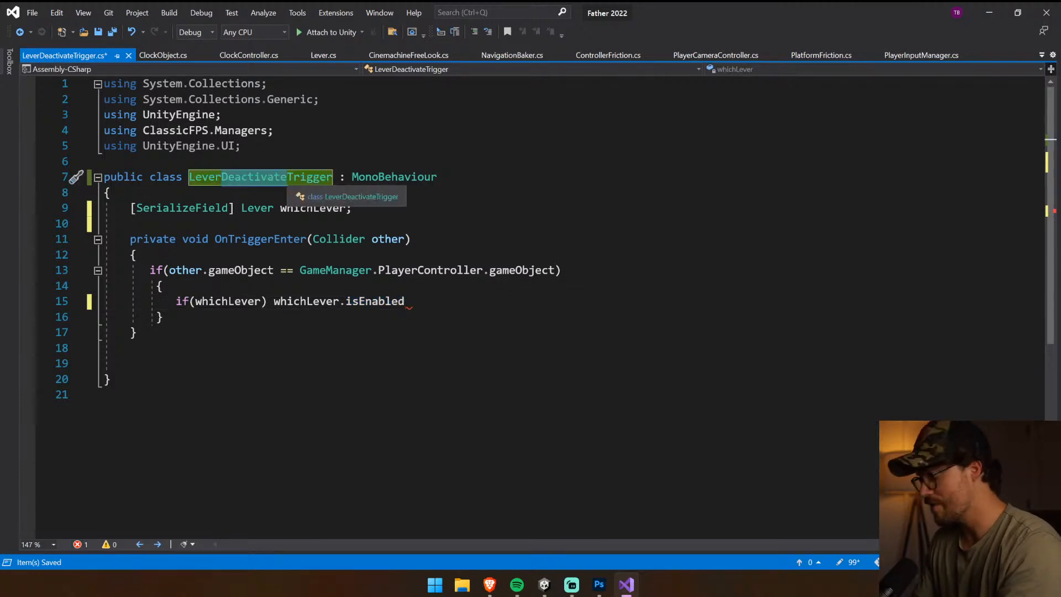
pyautogui.hotkey('ctrl', 's')
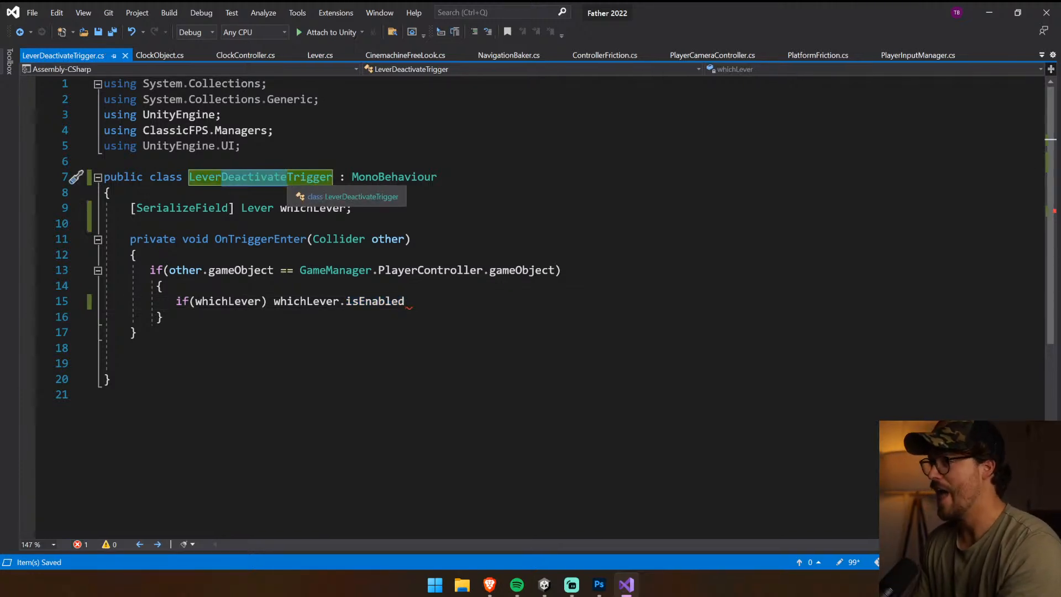
pyautogui.click(406, 301)
pyautogui.write(';')
pyautogui.click(131, 348)
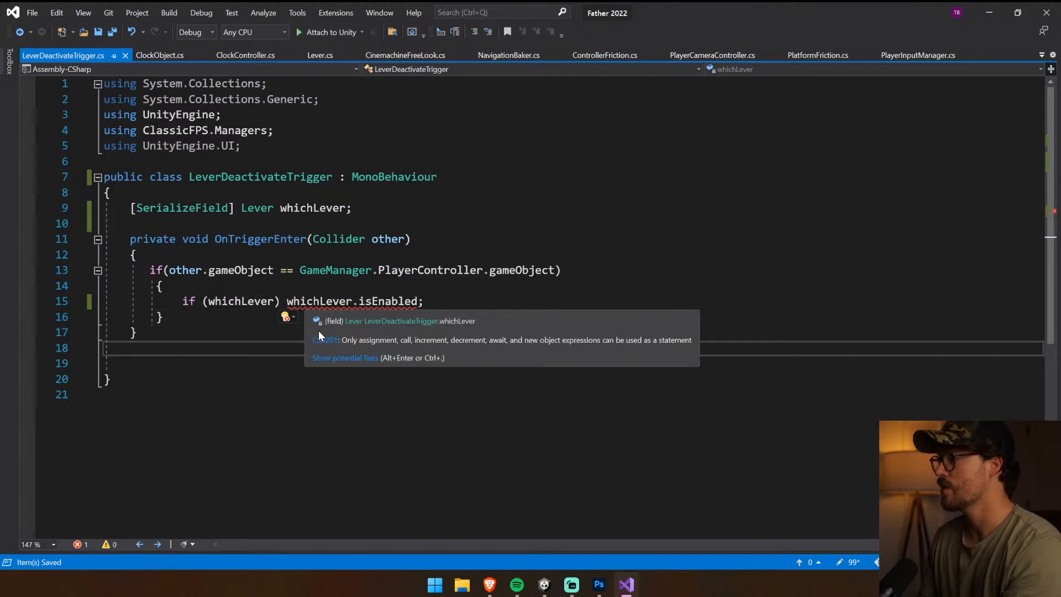
pyautogui.click(419, 301)
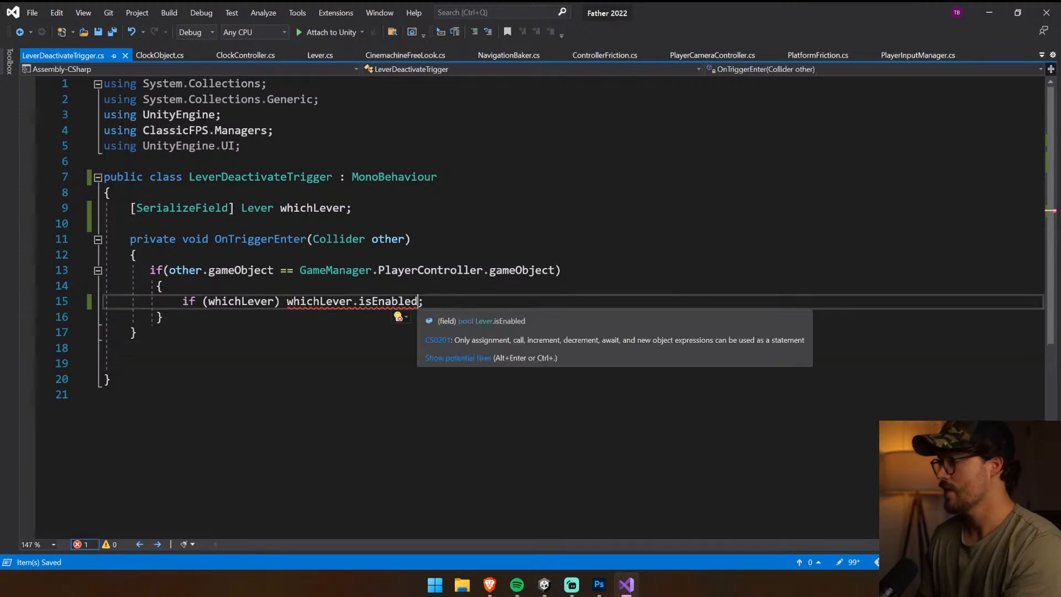
pyautogui.write('= false')
pyautogui.hotkey('ctrl', 's')
pyautogui.click(411, 239)
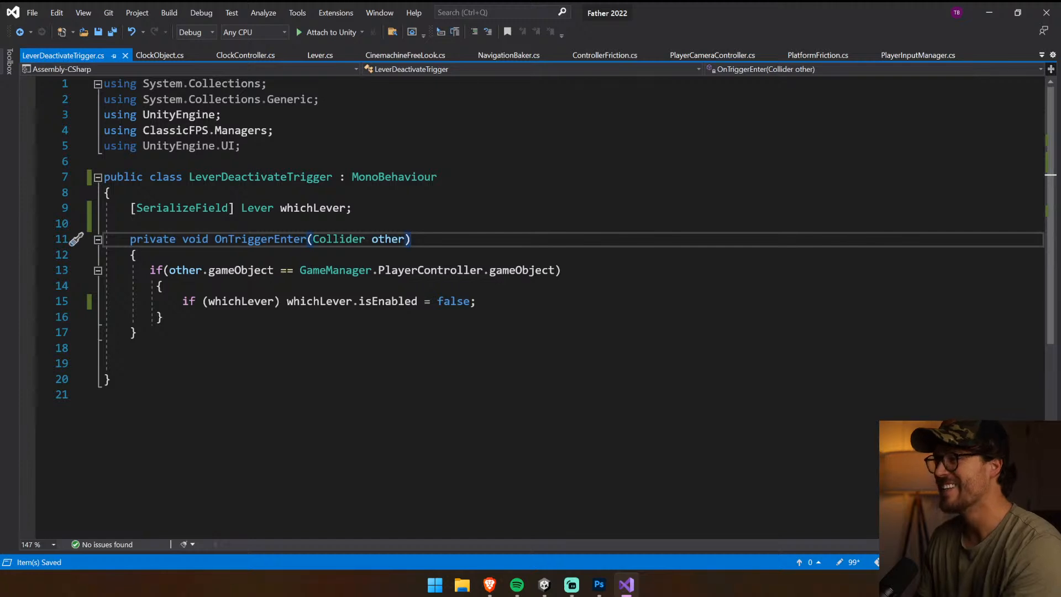
# Go to the Lever class definition and rename its declared isEnabled variable to isActivated
pyautogui.doubleClick(320, 208)
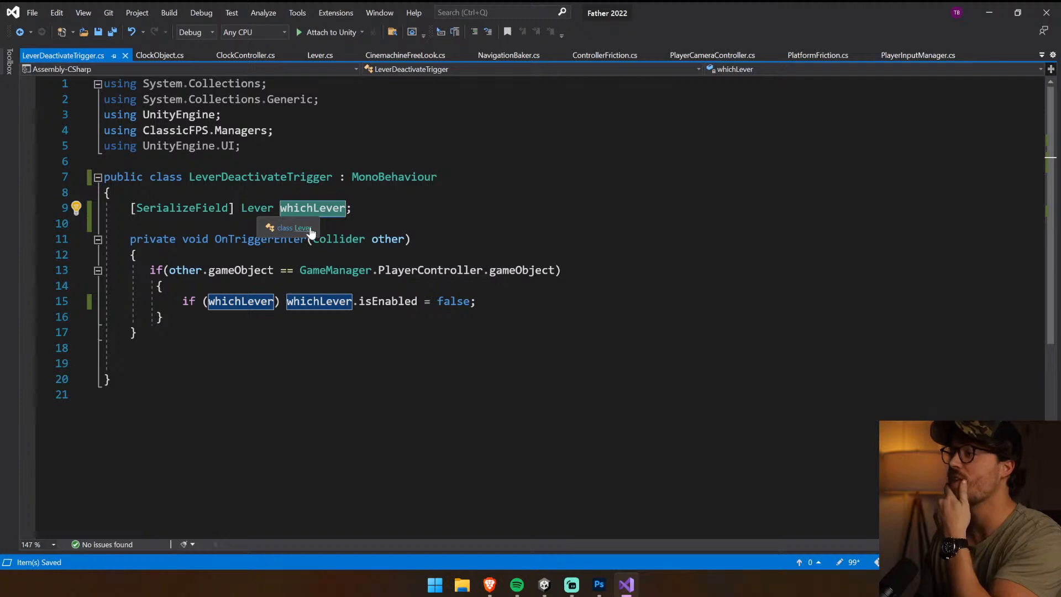
pyautogui.keyDown('ctrl'); pyautogui.click(257, 208); pyautogui.keyUp('ctrl')
pyautogui.click(228, 194)
pyautogui.doubleClick(227, 194)
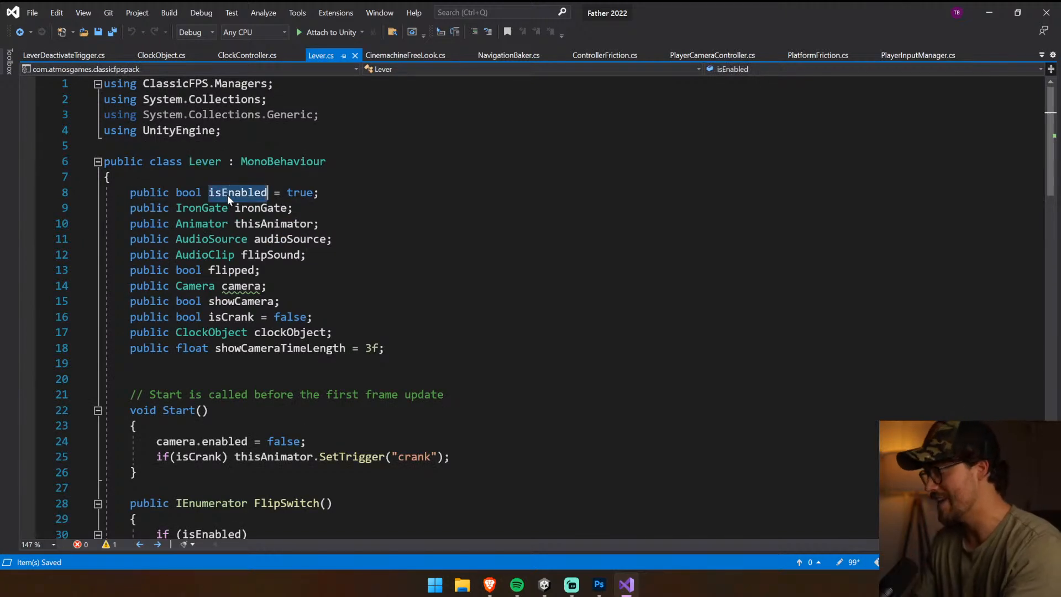
pyautogui.write('isActiavet')
pyautogui.press('BackSpace')
pyautogui.press('BackSpace')
pyautogui.press('BackSpace')
pyautogui.press('BackSpace')
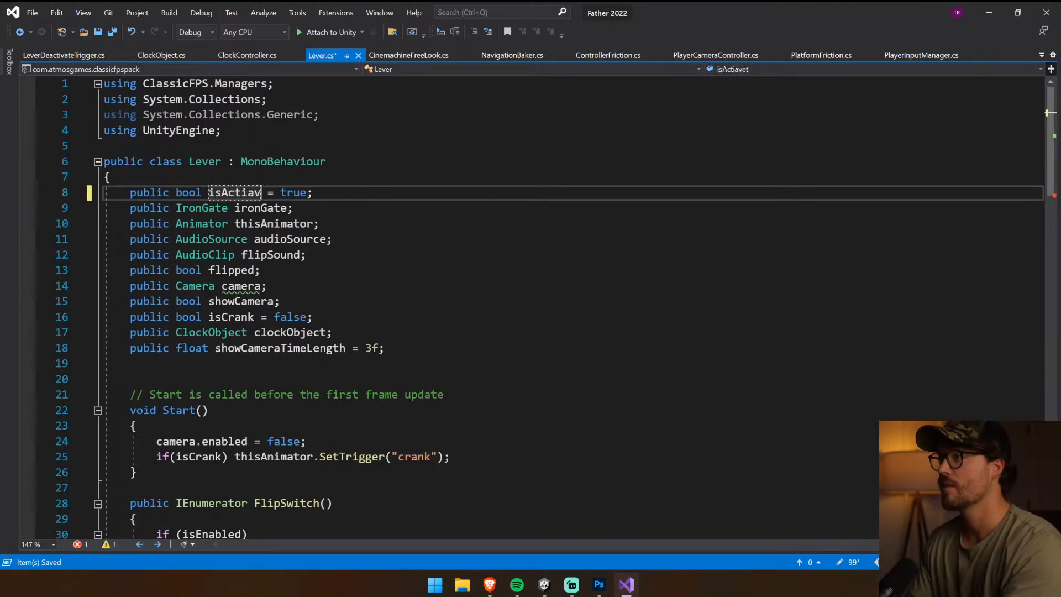
pyautogui.write('vated')
pyautogui.click(105, 146)
pyautogui.doubleClick(258, 194)
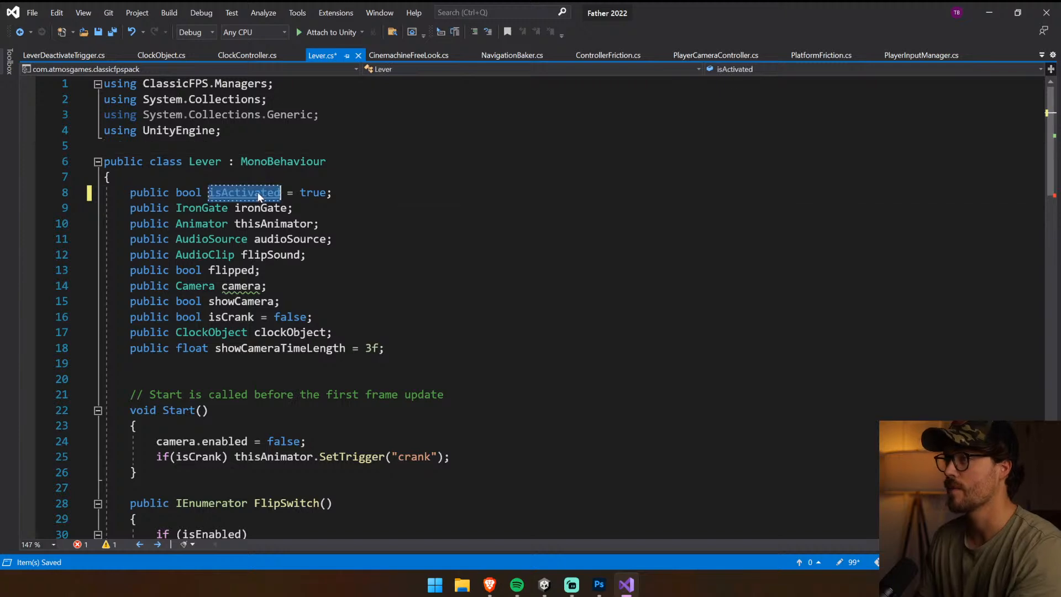
# Replace isEnabled with isActivated in the FlipSwitch condition of the Lever script and save it
pyautogui.hotkey('ctrl', 'c')
pyautogui.scroll(-5, 260, 207)
pyautogui.doubleClick(225, 302)
pyautogui.hotkey('ctrl', 'v')
pyautogui.scroll(-13, 530, 309)
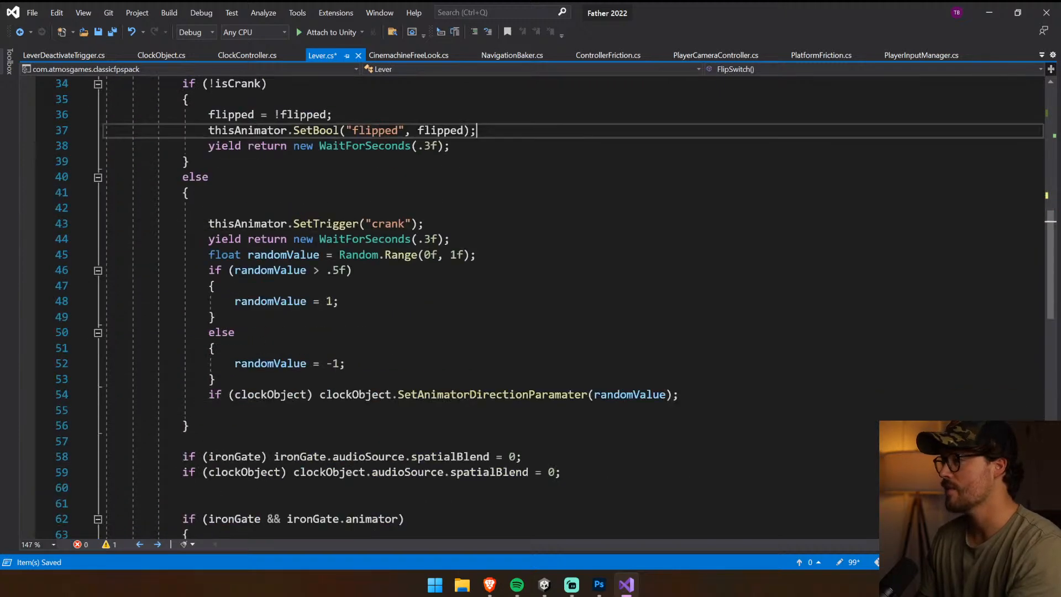
pyautogui.scroll(1, 530, 309)
pyautogui.scroll(16, 530, 309)
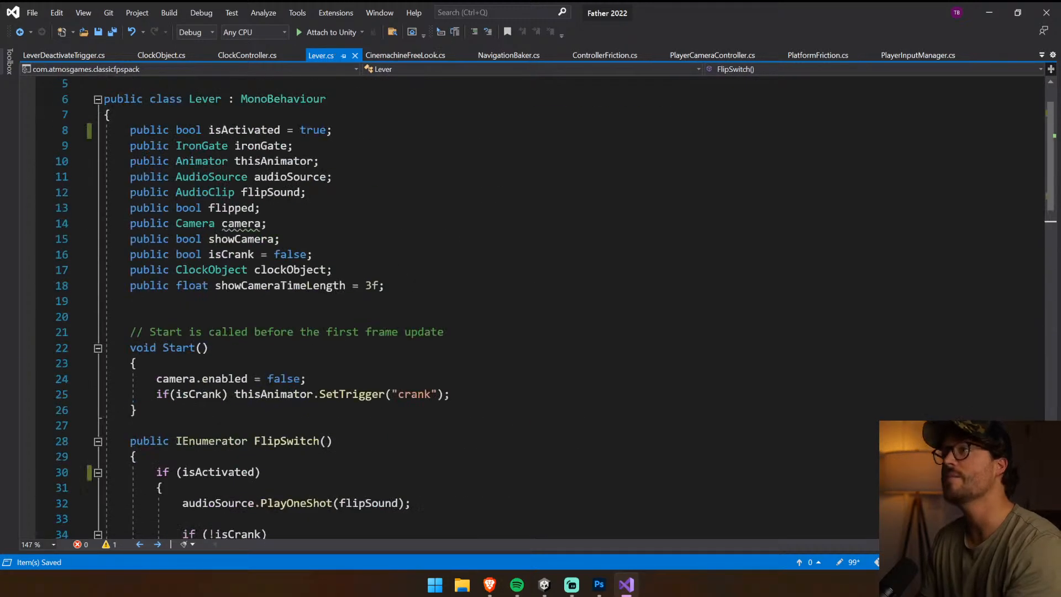
# In LeverDeactivateTrigger, change the whichLever property being set to false from isEnabled to isActivated
pyautogui.click(63, 55)
pyautogui.doubleClick(387, 301)
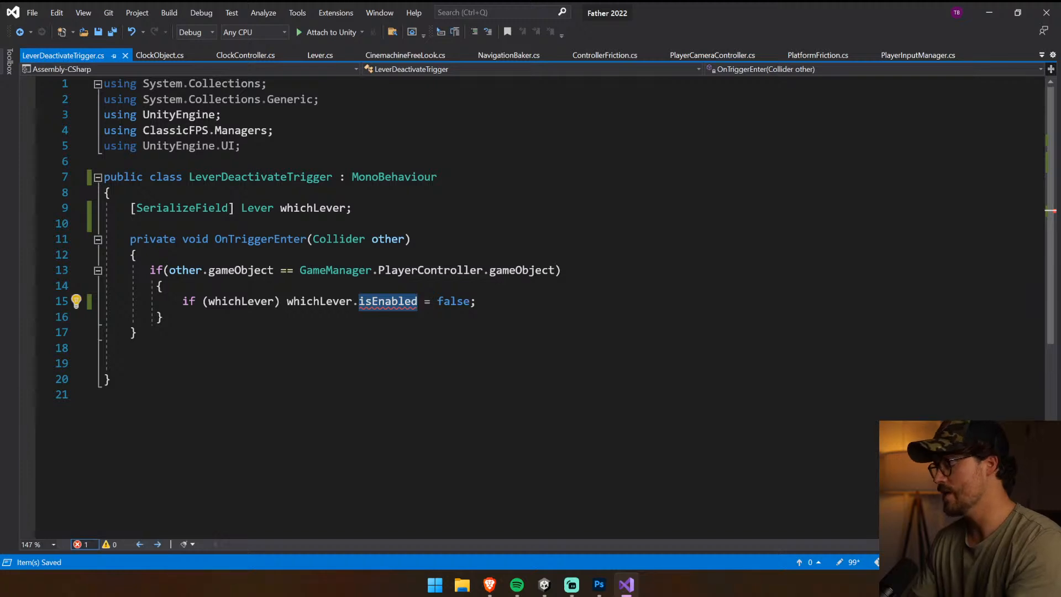
pyautogui.write('isActivated')
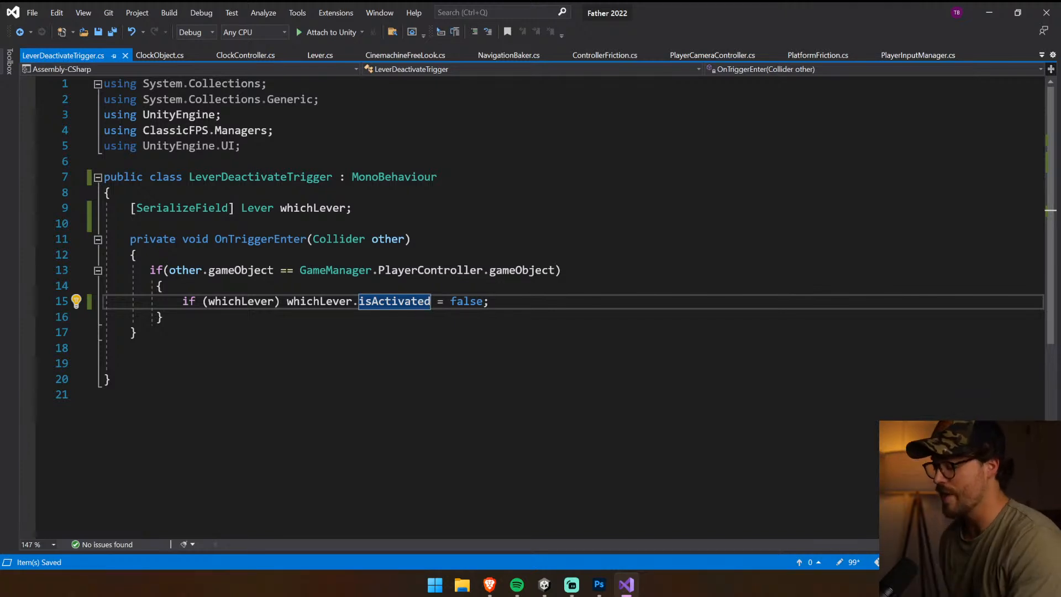
pyautogui.click(490, 301)
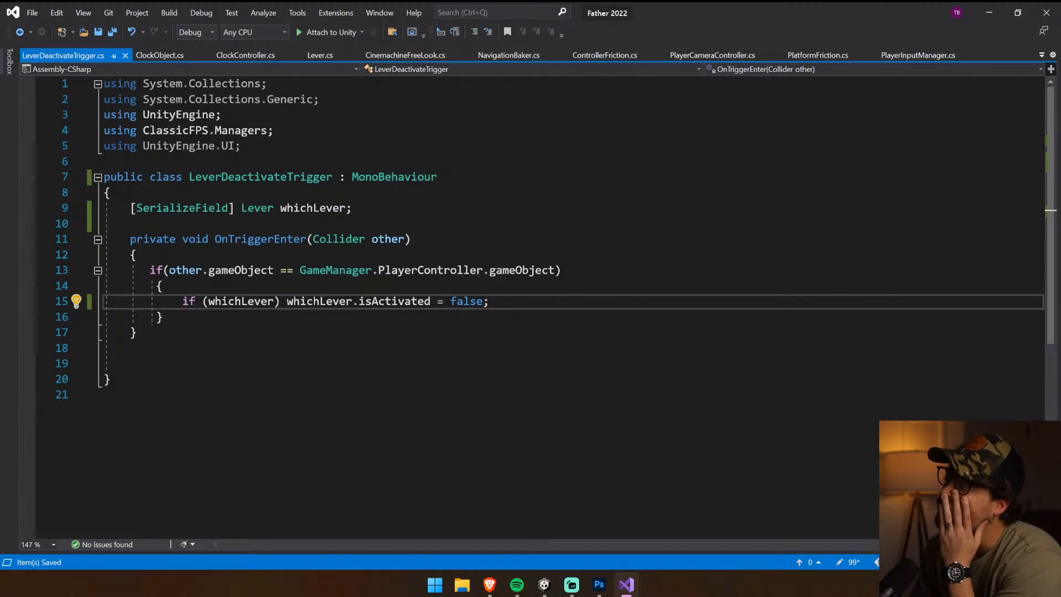
# Copy the FlipSwitch coroutine header and opening brace from the Lever script and paste them below OnTriggerEnter in LeverDeactivateTrigger
pyautogui.click(315, 56)
pyautogui.scroll(-17, 530, 310)
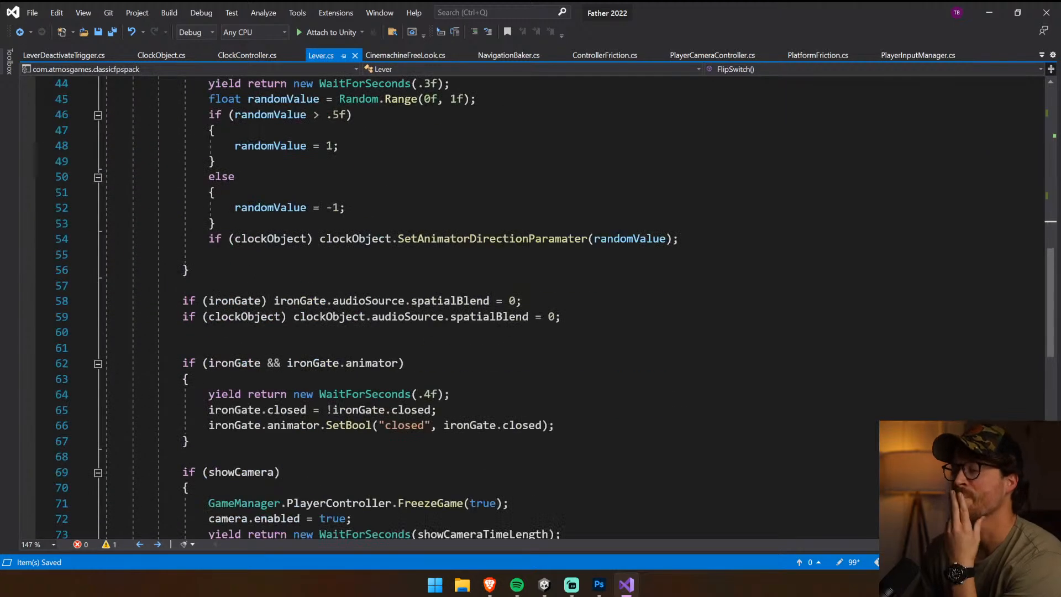
pyautogui.scroll(11, 530, 310)
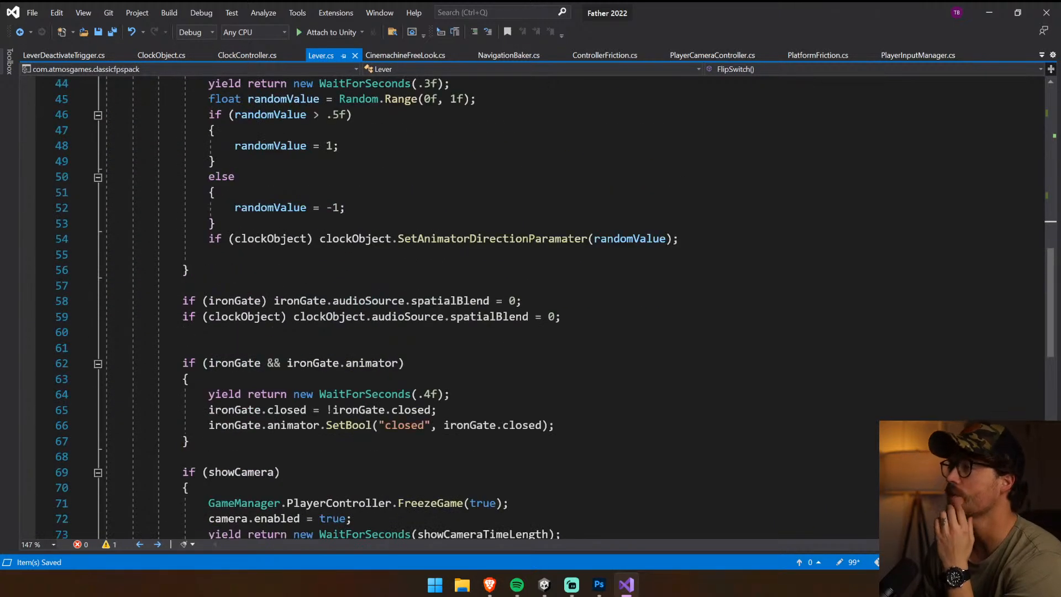
pyautogui.moveTo(136, 177)
pyautogui.mouseDown()
pyautogui.moveTo(159, 160)
pyautogui.moveTo(133, 163)
pyautogui.mouseUp()
pyautogui.click(78, 55)
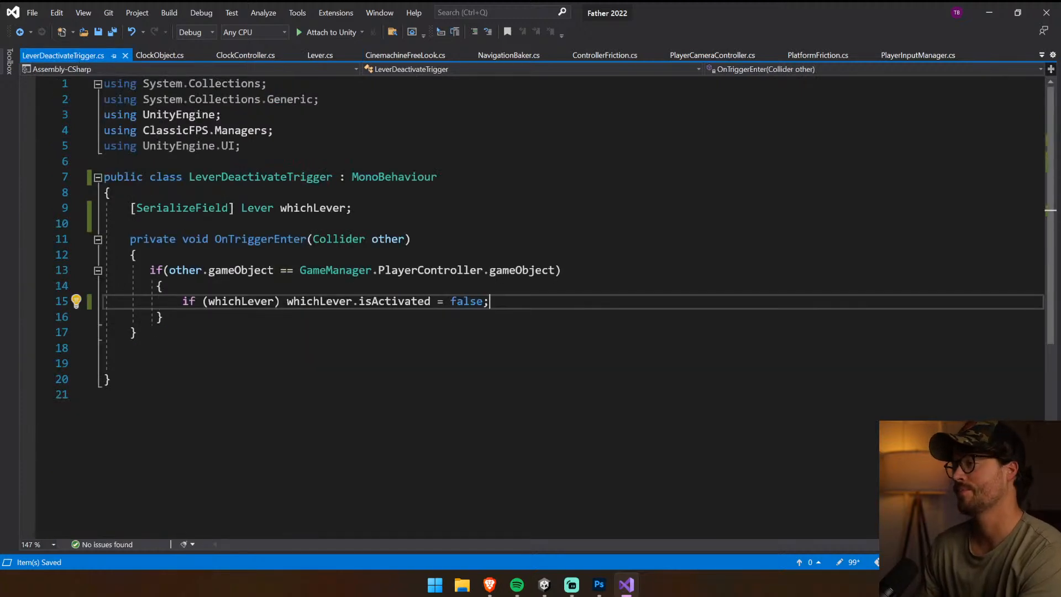
pyautogui.press('Down')
pyautogui.press('Down')
pyautogui.press('Up')
pyautogui.press('Down')
pyautogui.press('Return')
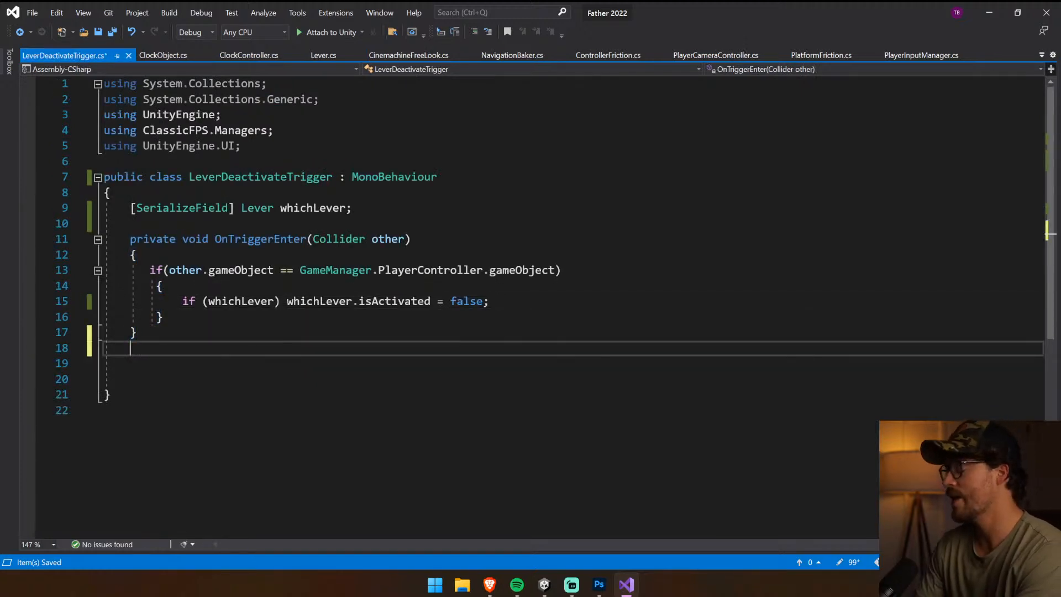
pyautogui.press('Return')
pyautogui.hotkey('ctrl', 'v')
# Rename the pasted FlipSwitch coroutine to DeactivateLever and save the script
pyautogui.doubleClick(286, 360)
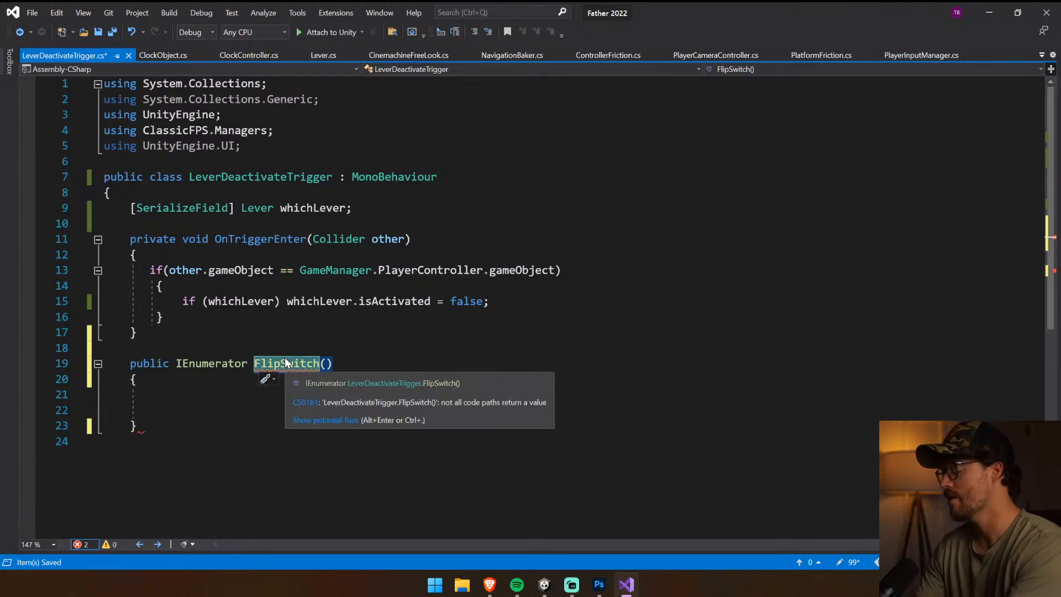
pyautogui.write('Deactivat')
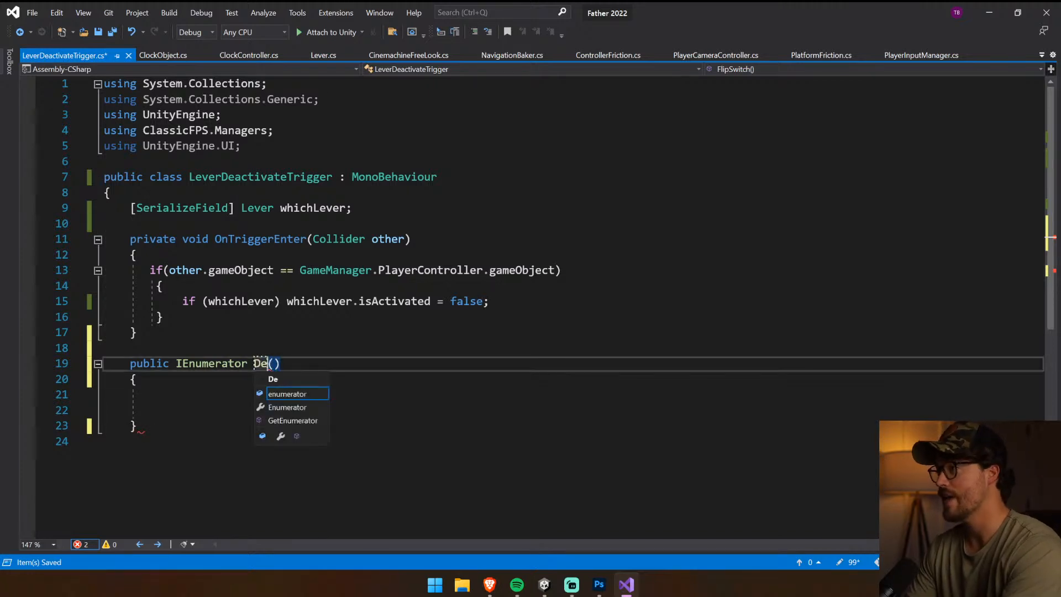
pyautogui.write('eLever')
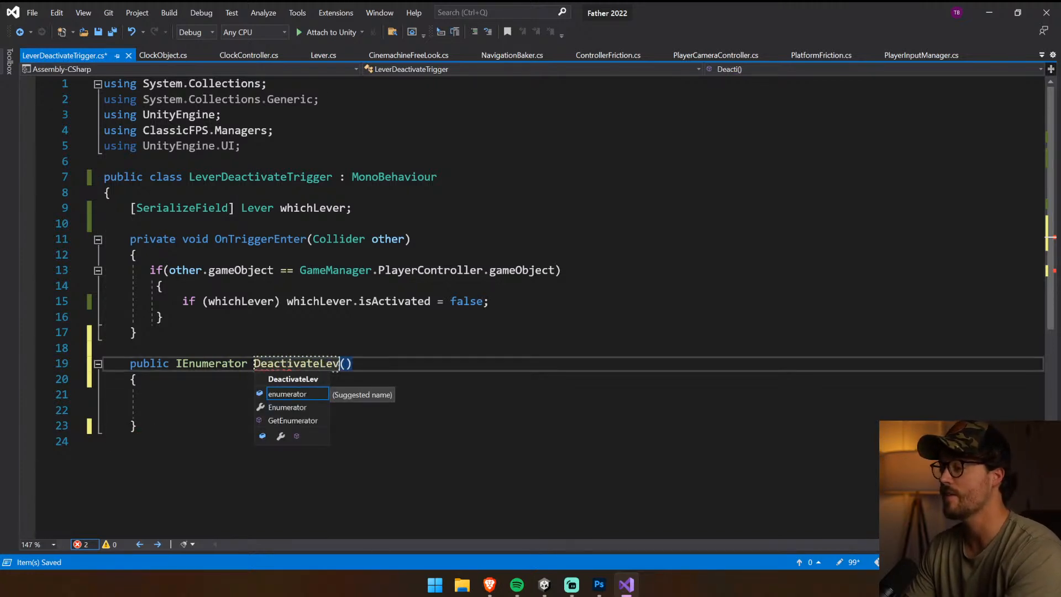
pyautogui.hotkey('ctrl', 's')
# Add the missing closing brace of the LeverDeactivateTrigger class below the DeactivateLever coroutine and save
pyautogui.click(133, 348)
pyautogui.click(365, 364)
pyautogui.press('Down')
pyautogui.press('Down')
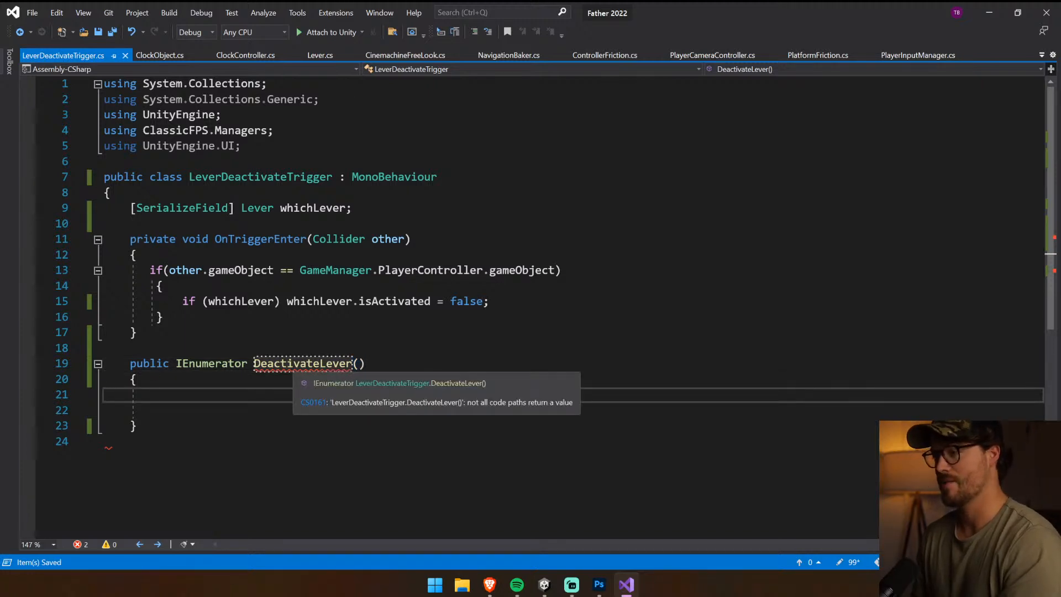
pyautogui.press('Down')
pyautogui.press('Down')
pyautogui.press('Down')
pyautogui.write('}')
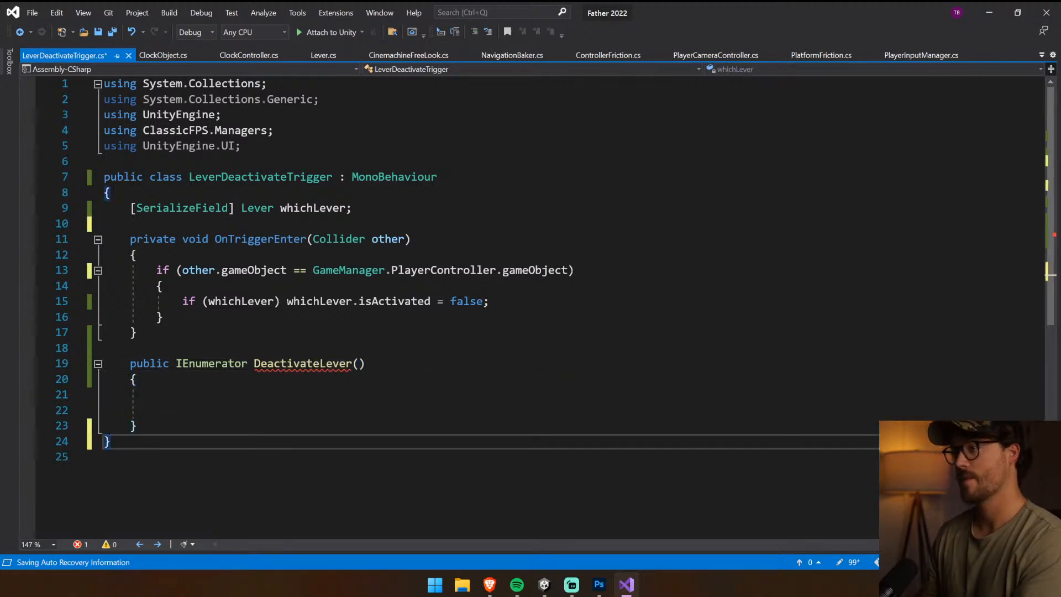
pyautogui.hotkey('ctrl', 's')
# Copy the statements inside Lever's showCamera block, from FreezeGame(true) through FreezeGame(false), into the body of DeactivateLever
pyautogui.press('Up')
pyautogui.press('Up')
pyautogui.press('Up')
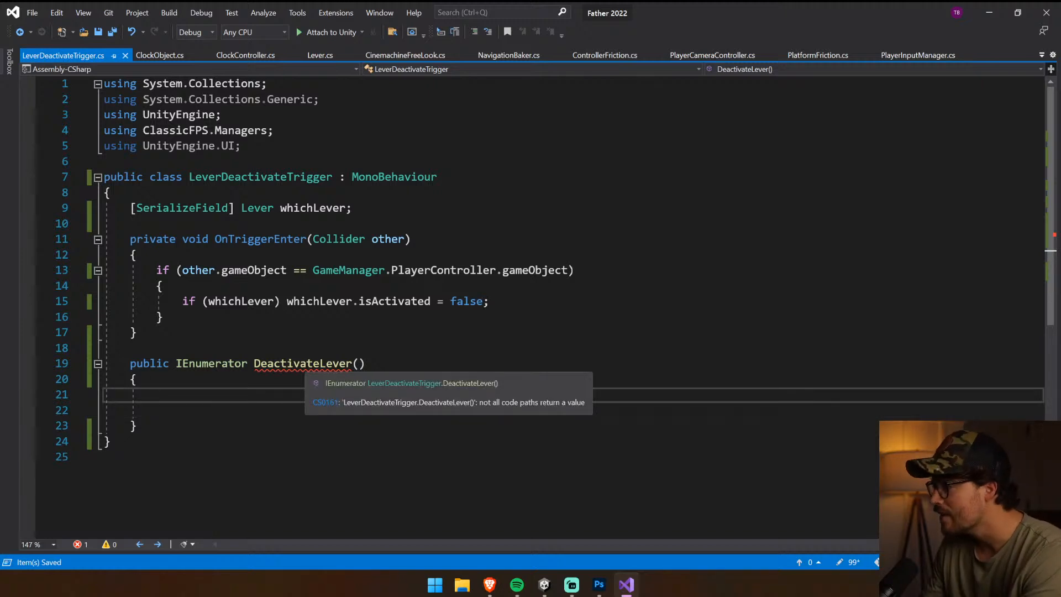
pyautogui.click(320, 55)
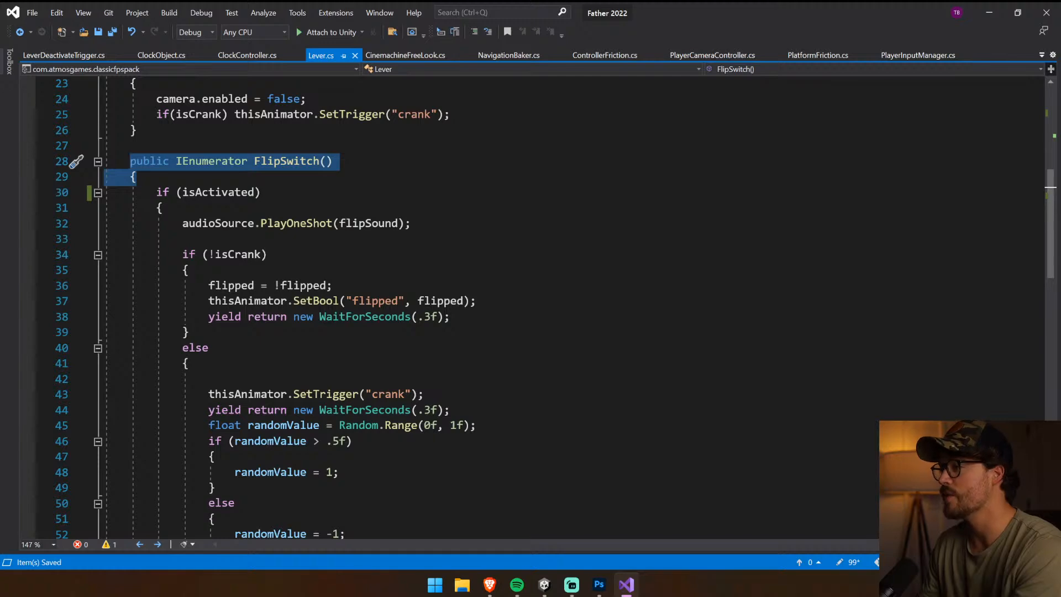
pyautogui.moveTo(450, 316); pyautogui.dragTo(208, 317)
pyautogui.scroll(-9, 532, 308)
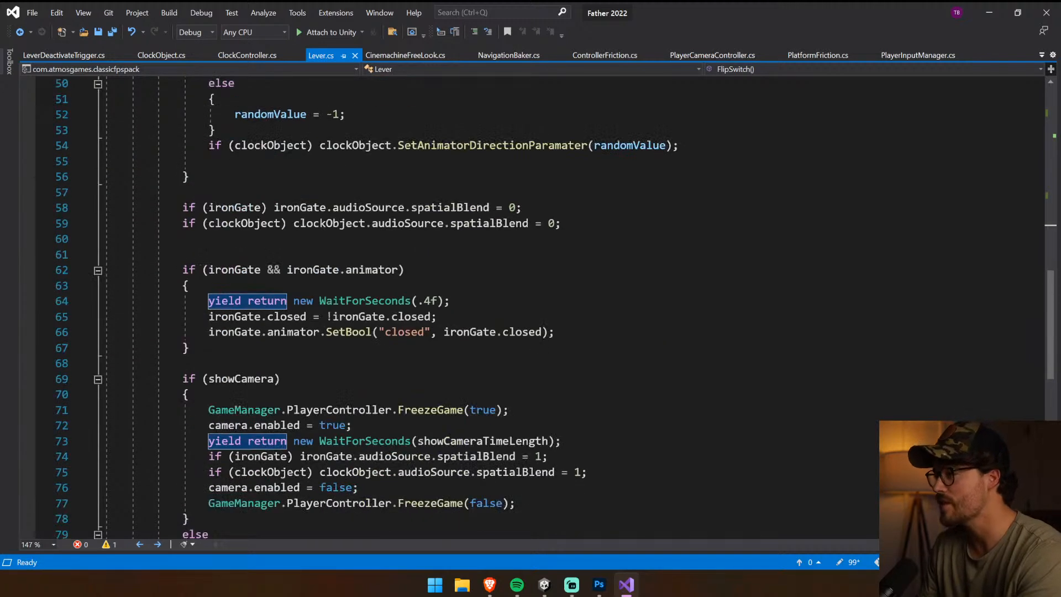
pyautogui.scroll(-2, 532, 307)
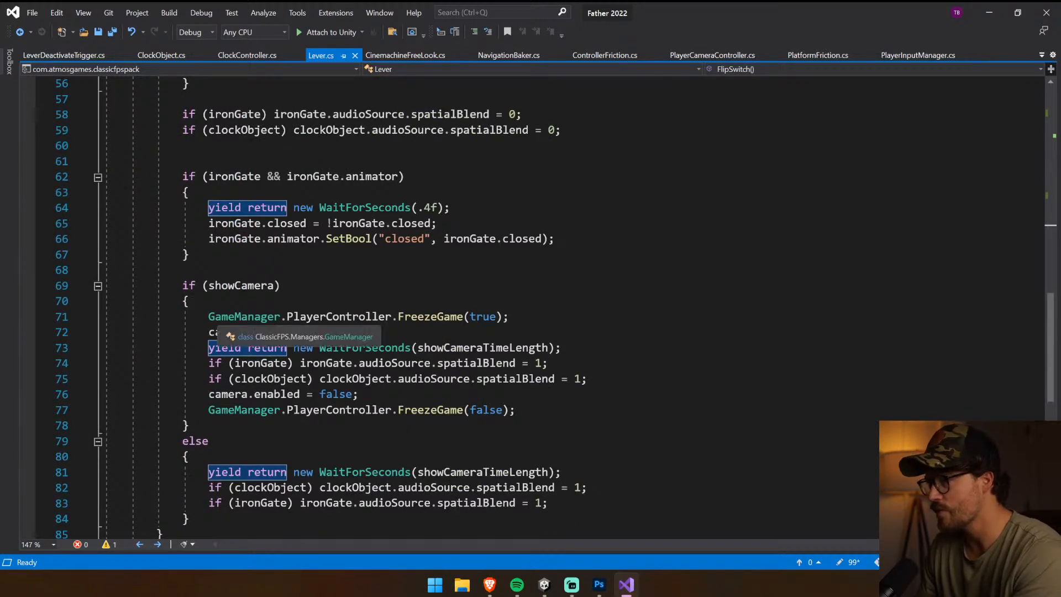
pyautogui.moveTo(208, 317); pyautogui.dragTo(561, 347)
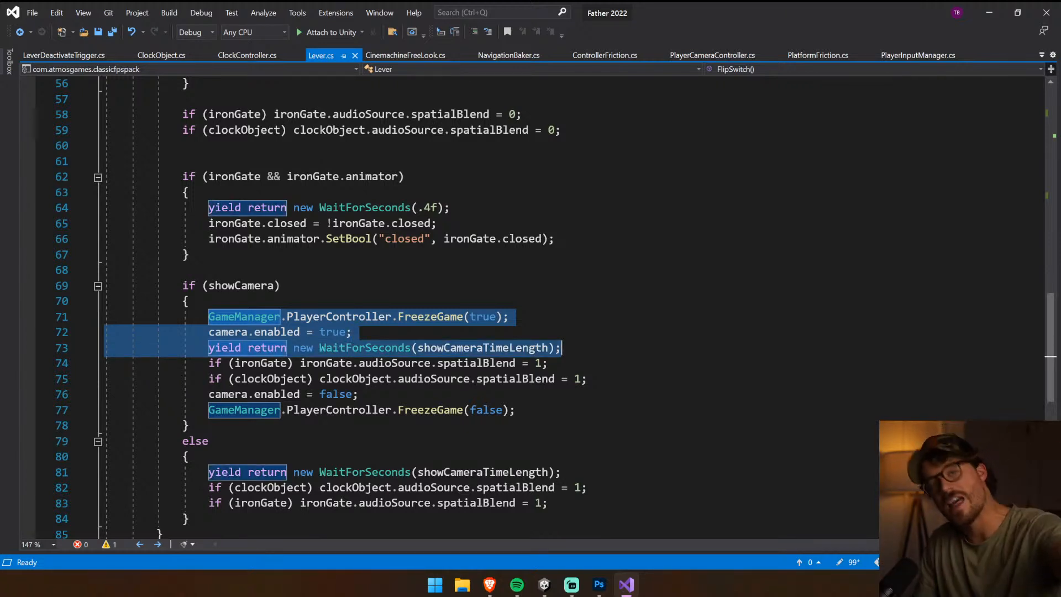
pyautogui.moveTo(561, 347); pyautogui.dragTo(516, 410)
pyautogui.hotkey('ctrl', 'c')
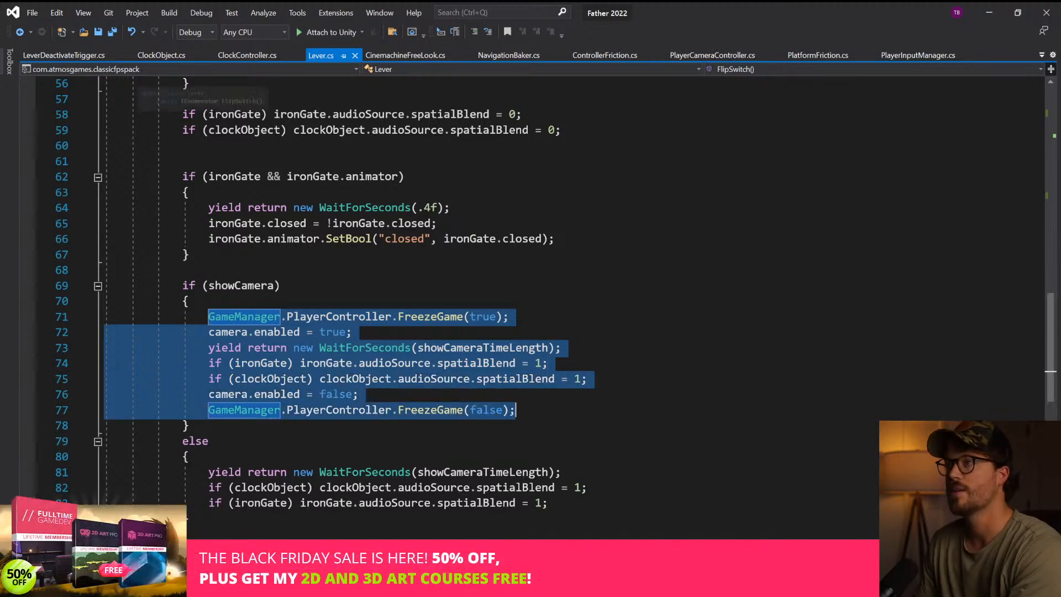
pyautogui.click(79, 59)
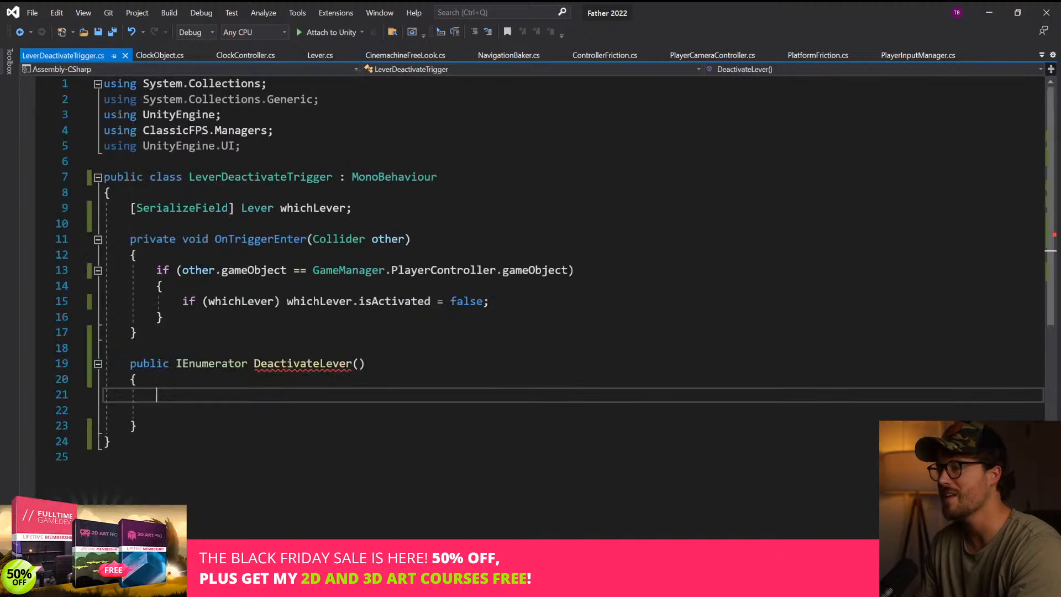
pyautogui.hotkey('ctrl', 'v')
pyautogui.scroll(-2, 402, 301)
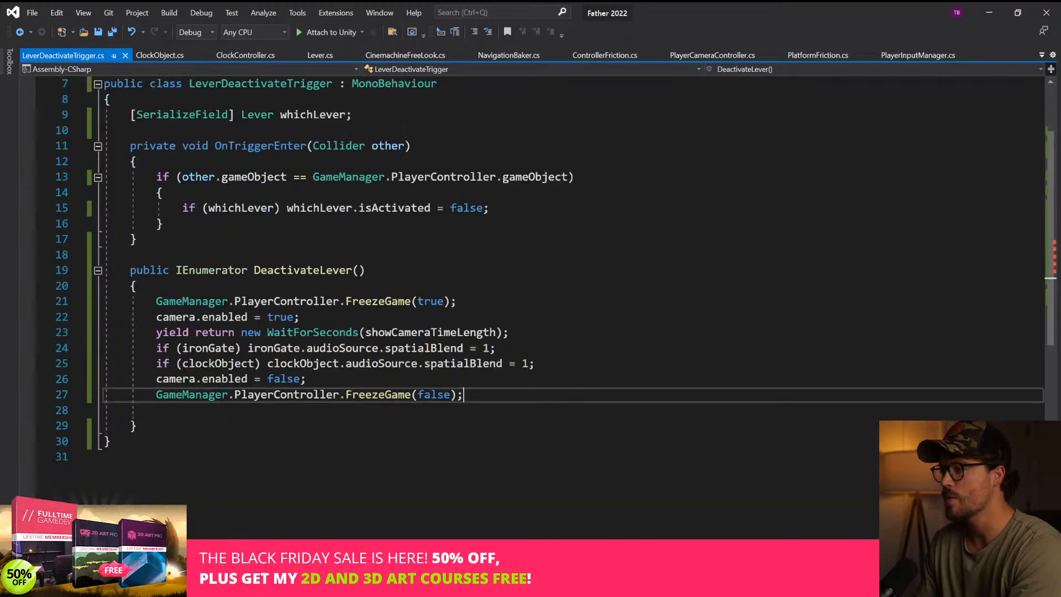
# Add a serialized Camera field named leverCamera below whichLever and save the script
pyautogui.click(183, 317)
pyautogui.scroll(2, 183, 317)
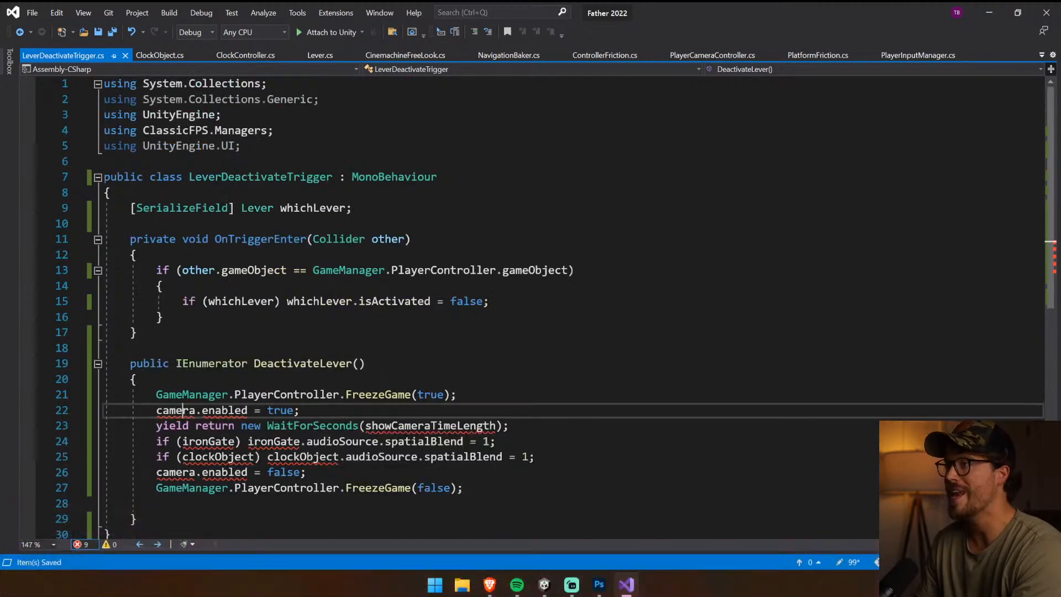
pyautogui.click(352, 208)
pyautogui.press('Return')
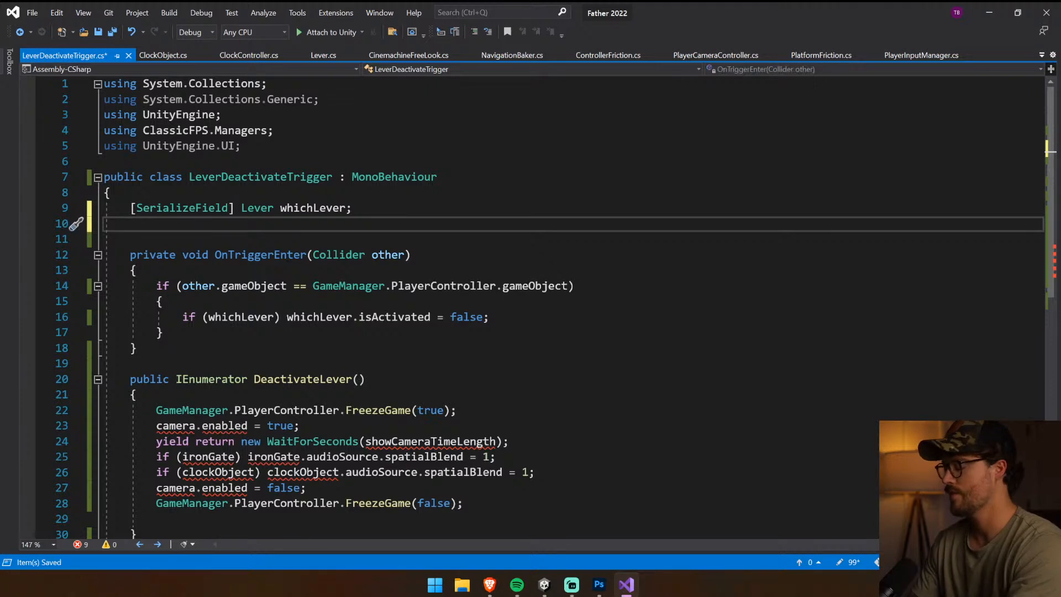
pyautogui.write('[Ser')
pyautogui.press('Tab')
pyautogui.write('] ')
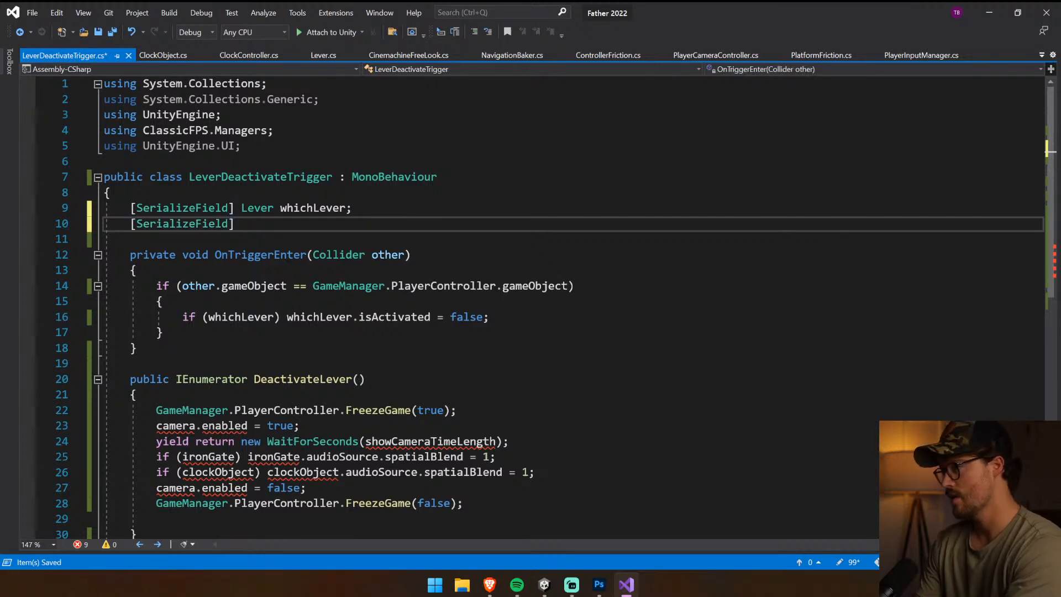
pyautogui.write('Camera camera')
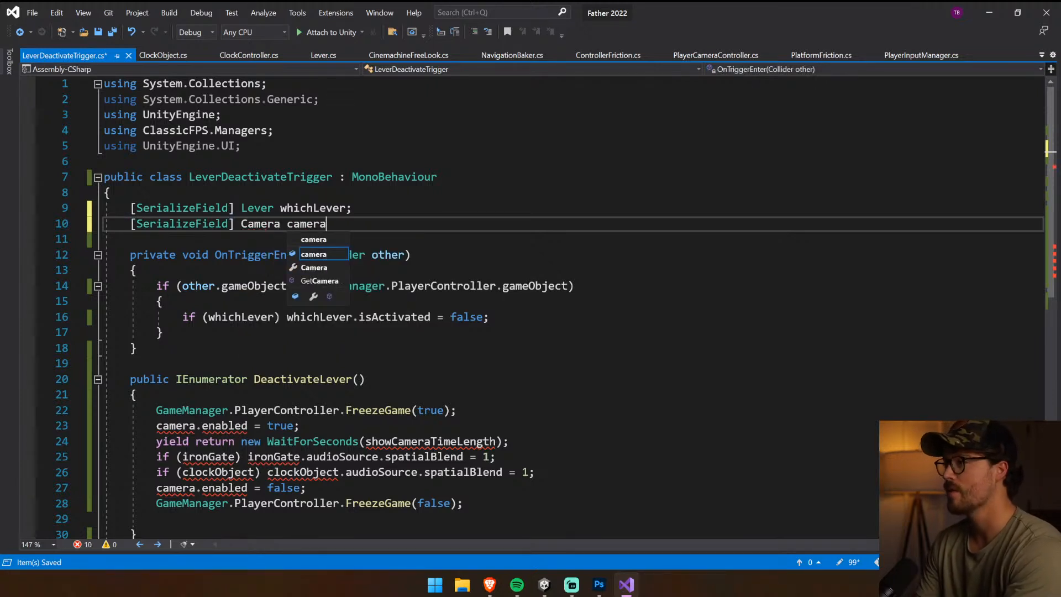
pyautogui.write(';')
pyautogui.doubleClick(297, 224)
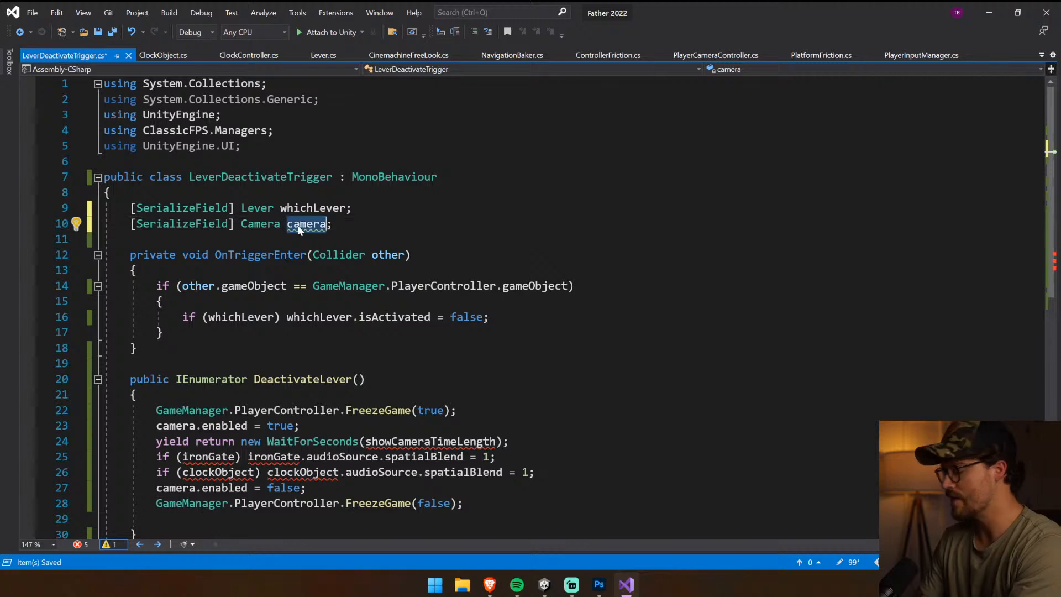
pyautogui.write('leverCamera')
pyautogui.hotkey('ctrl', 's')
# In DeactivateLever, replace camera with leverCamera in the line that enables the camera
pyautogui.click(332, 301)
pyautogui.scroll(-4, 331, 302)
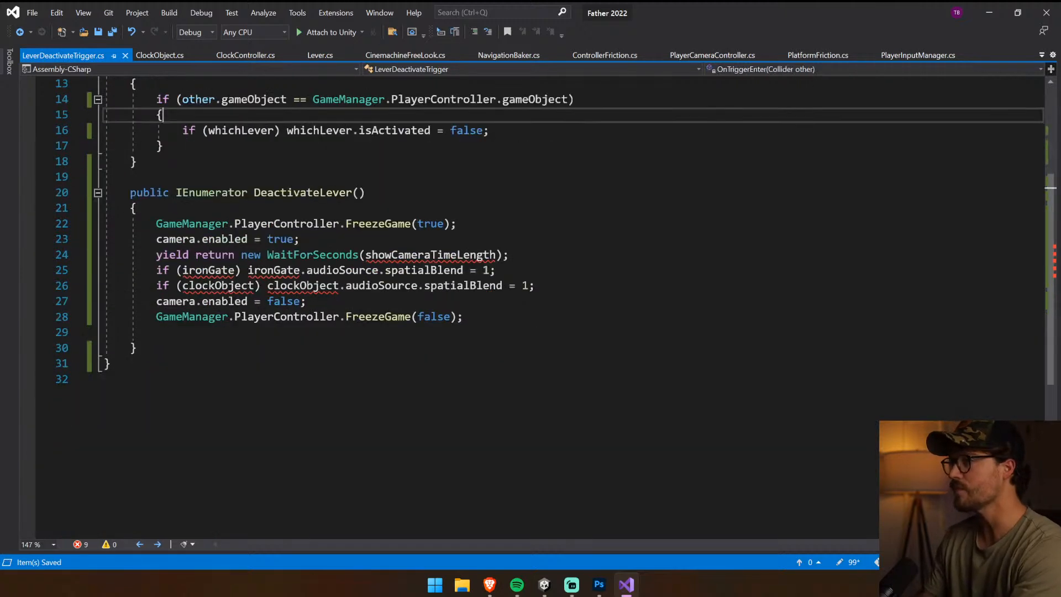
pyautogui.scroll(-1, 530, 307)
pyautogui.scroll(2, 530, 307)
pyautogui.scroll(-1, 531, 307)
pyautogui.click(183, 239)
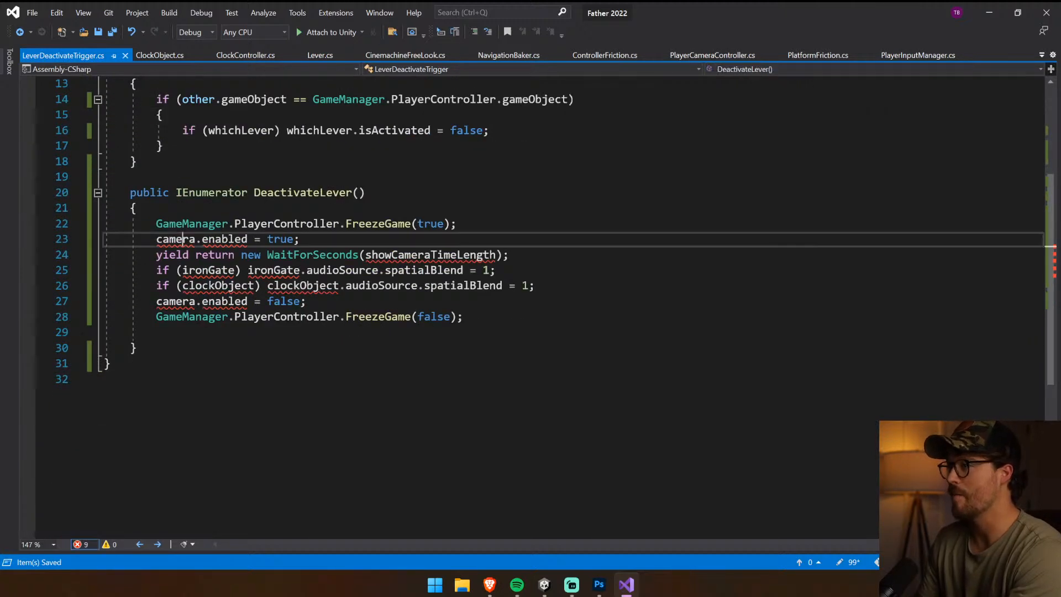
pyautogui.doubleClick(183, 239)
pyautogui.write('leverCamera')
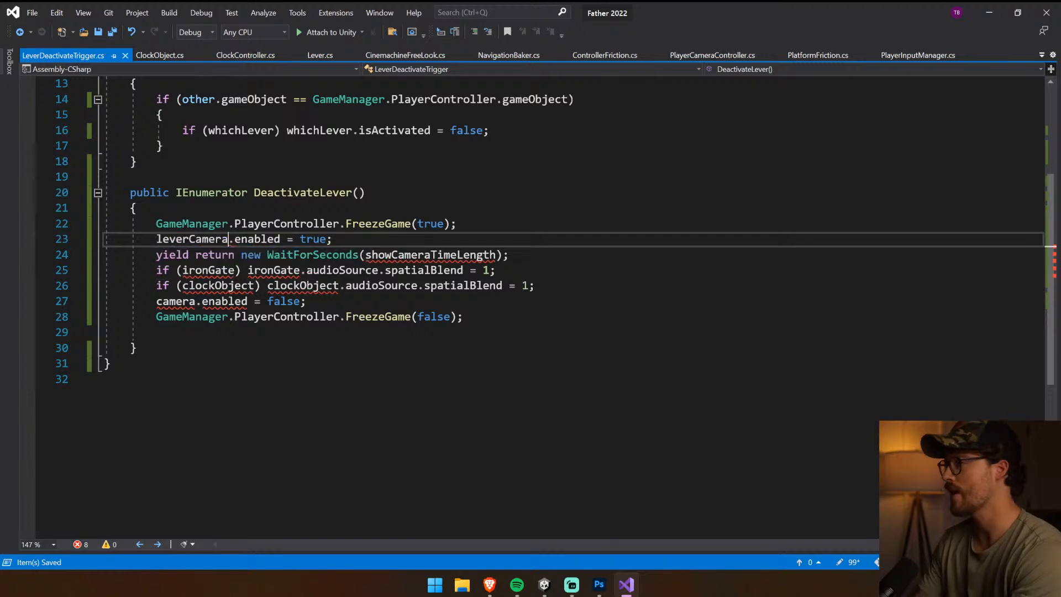
# Replace showCameraTimeLength with 3f in DeactivateLever's WaitForSeconds call
pyautogui.click(462, 269)
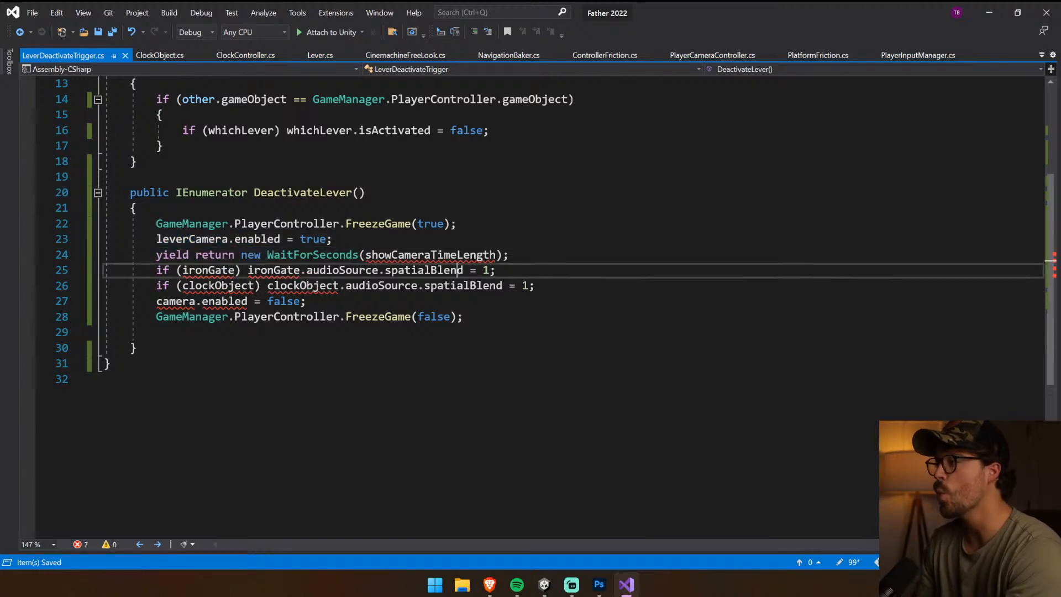
pyautogui.doubleClick(465, 255)
pyautogui.write('3f')
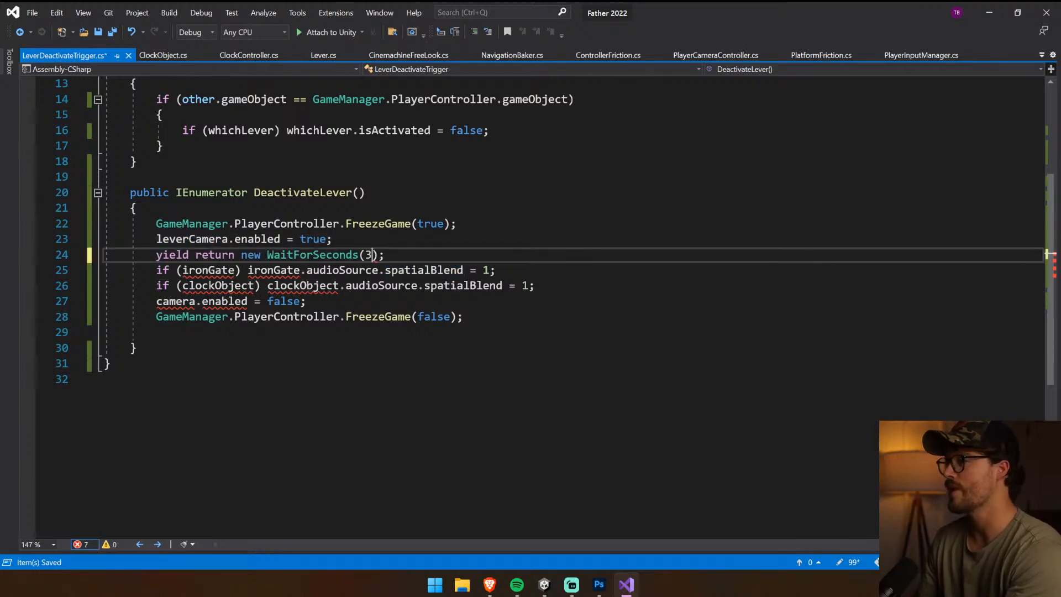
# Delete the ironGate and clockObject spatialBlend lines from DeactivateLever
pyautogui.click(496, 270)
pyautogui.hotkey('shift', 'Home')
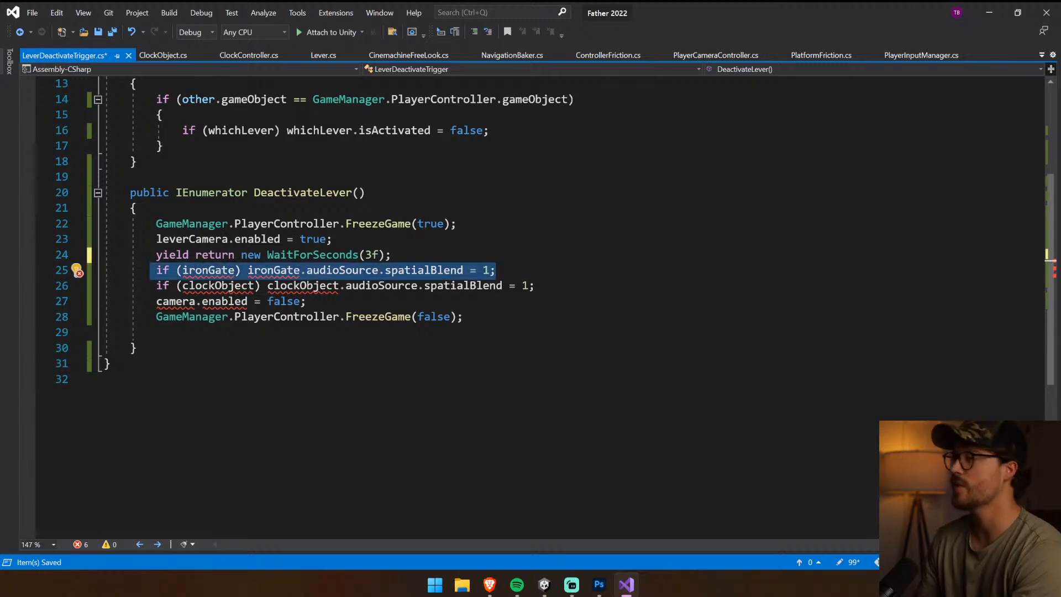
pyautogui.hotkey('shift', 'Down')
pyautogui.hotkey('shift', 'End')
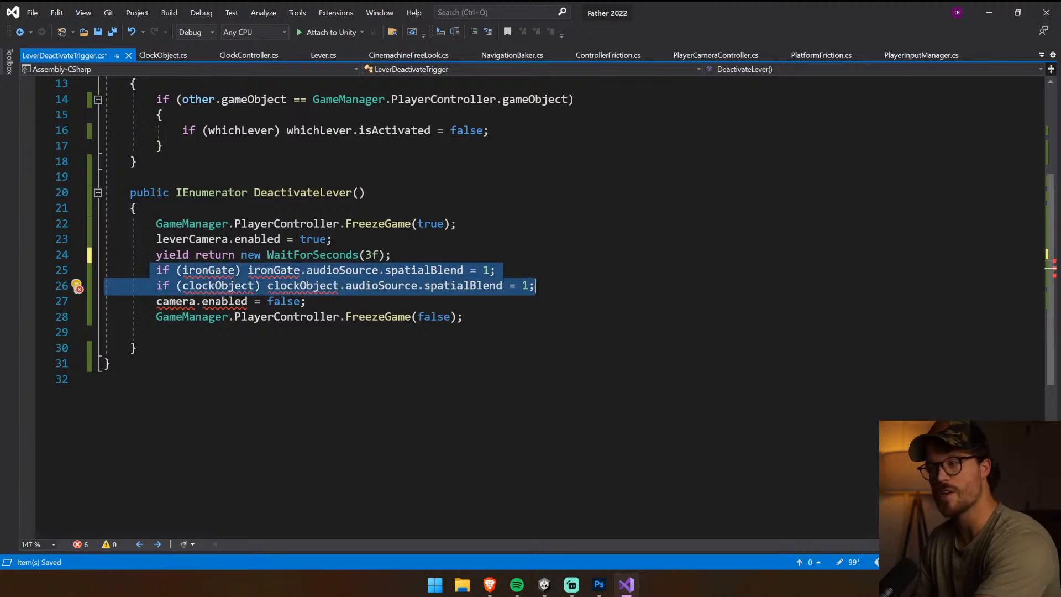
pyautogui.press('BackSpace')
pyautogui.press('BackSpace')
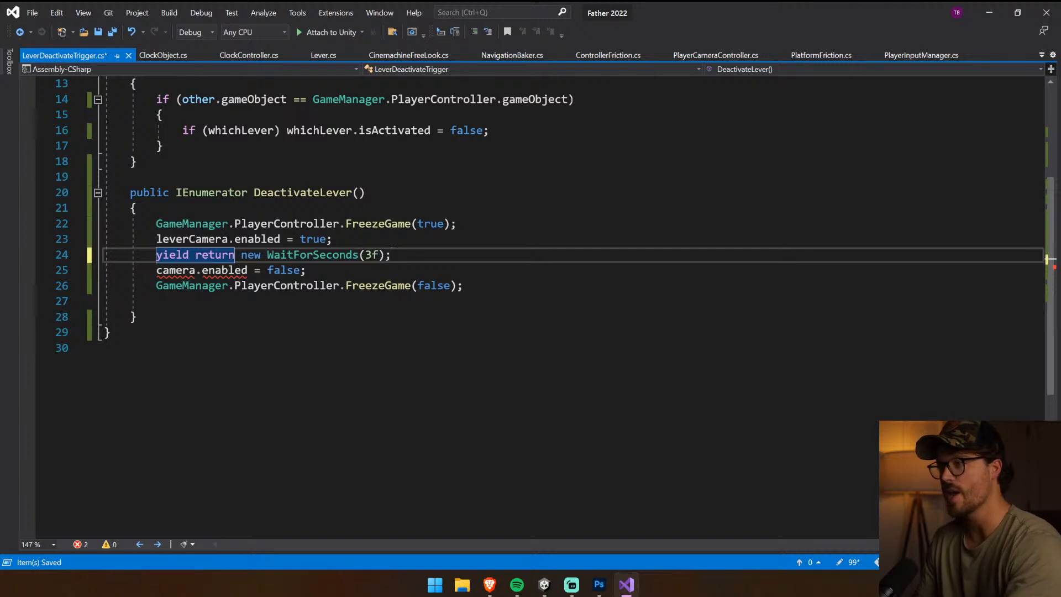
# Replace camera with leverCamera in the line that disables the camera, remove the trailing blank line and save the script
pyautogui.click(161, 241)
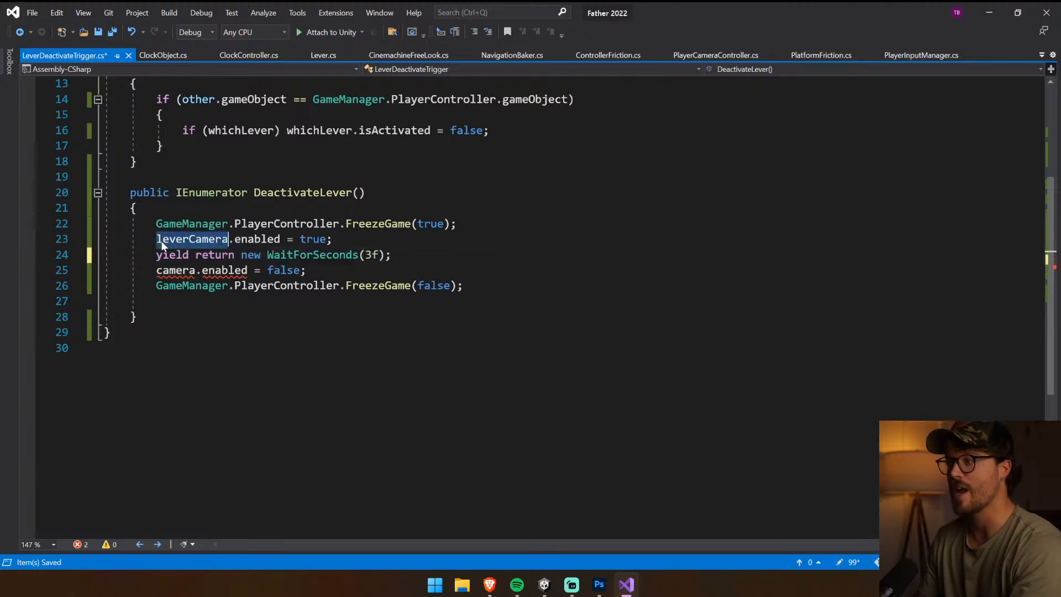
pyautogui.click(160, 270)
pyautogui.doubleClick(163, 270)
pyautogui.write('leverCamera')
pyautogui.click(136, 316)
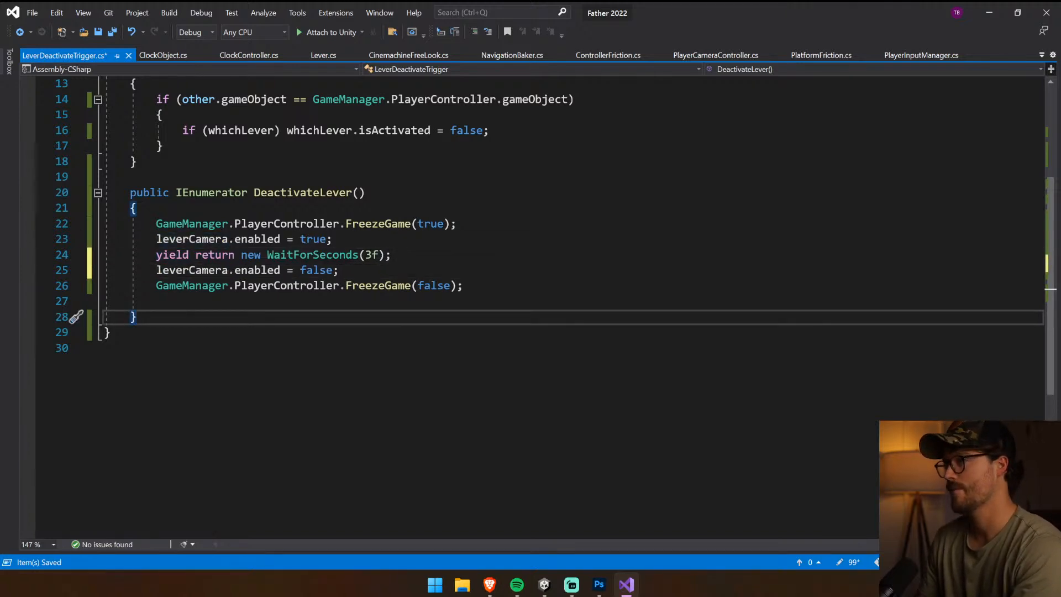
pyautogui.hotkey('ctrl', 's')
pyautogui.click(136, 301)
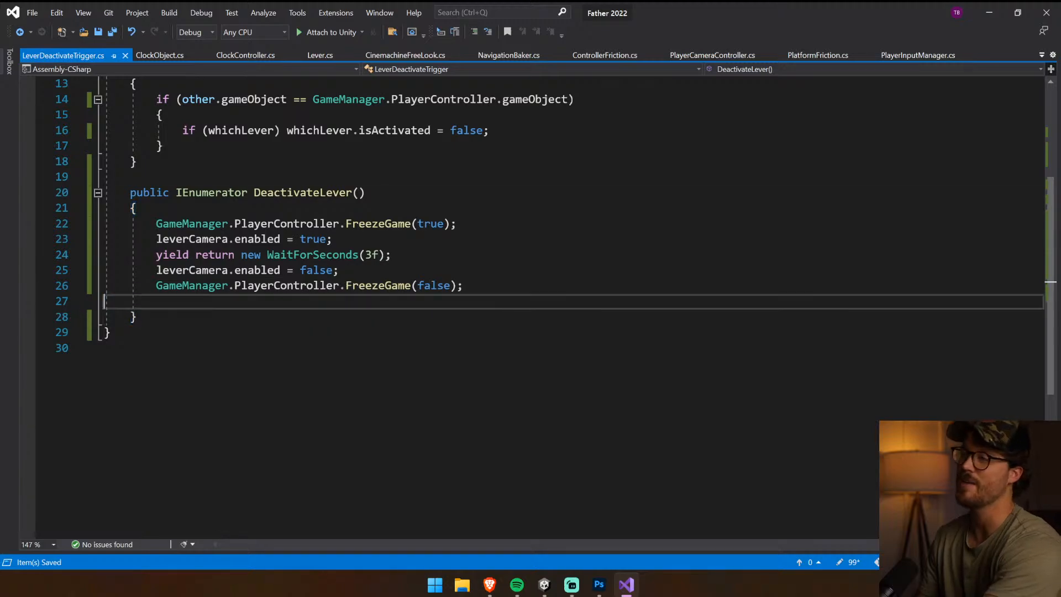
pyautogui.press('BackSpace')
pyautogui.hotkey('ctrl', 's')
# Switch to Unity and decline the automatic update of the script's API references
pyautogui.click(544, 585)
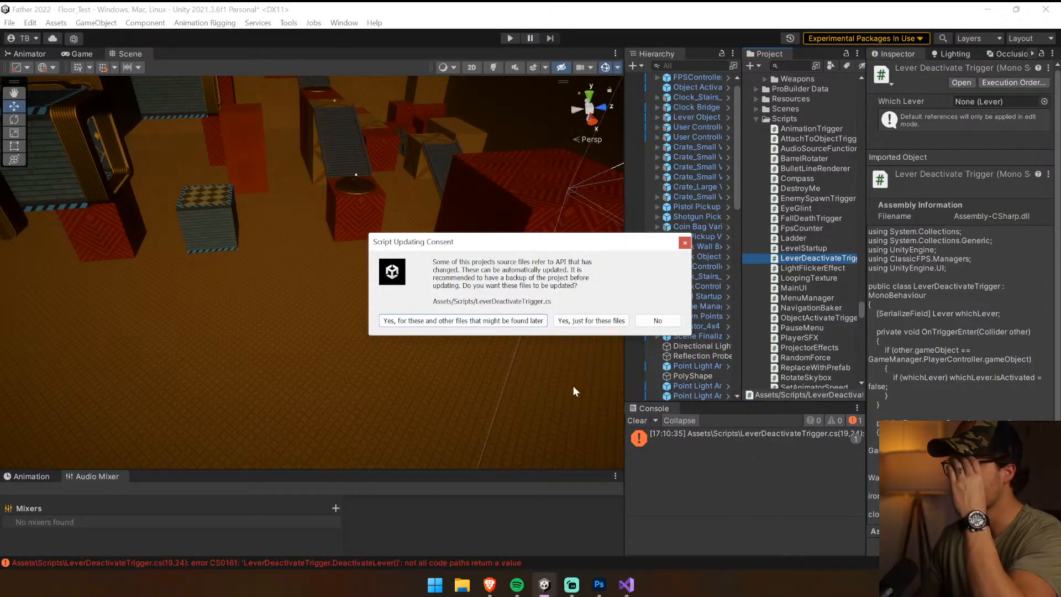
pyautogui.click(656, 321)
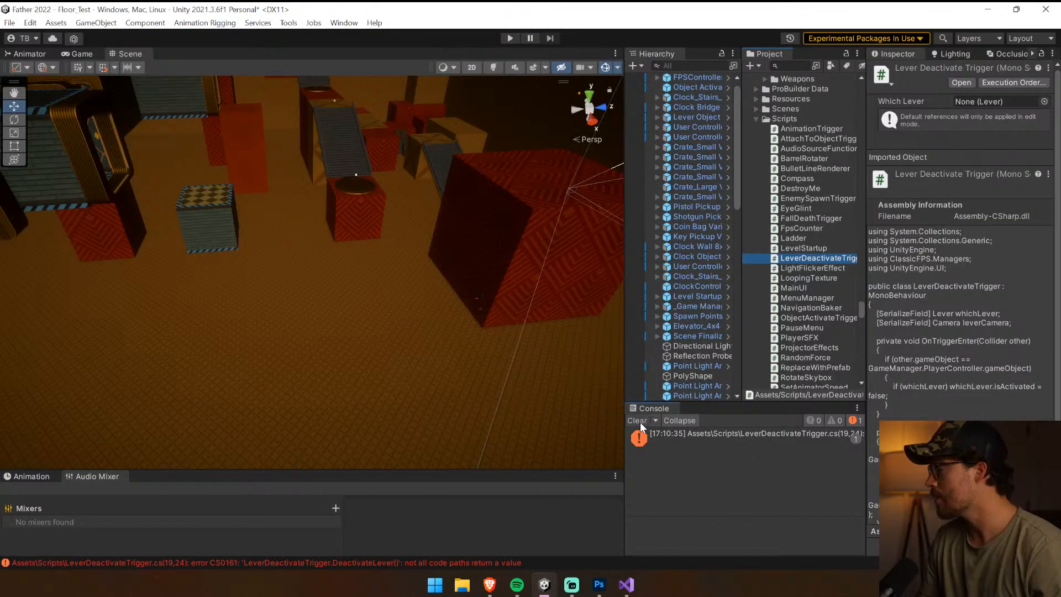
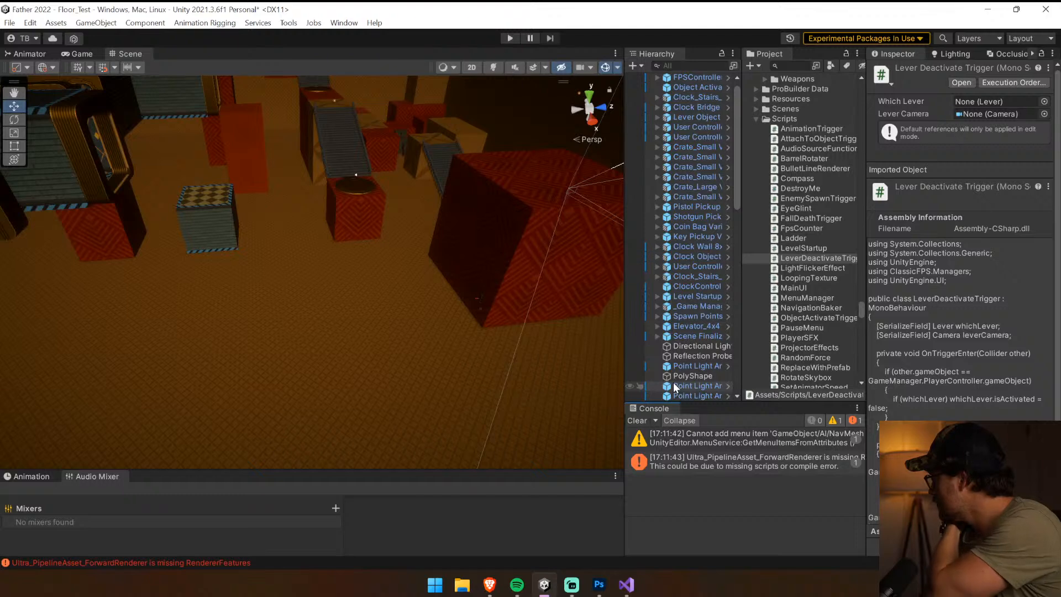
# Clear the console messages and select the lever attached to the large red block
pyautogui.scroll(-10, 685, 348)
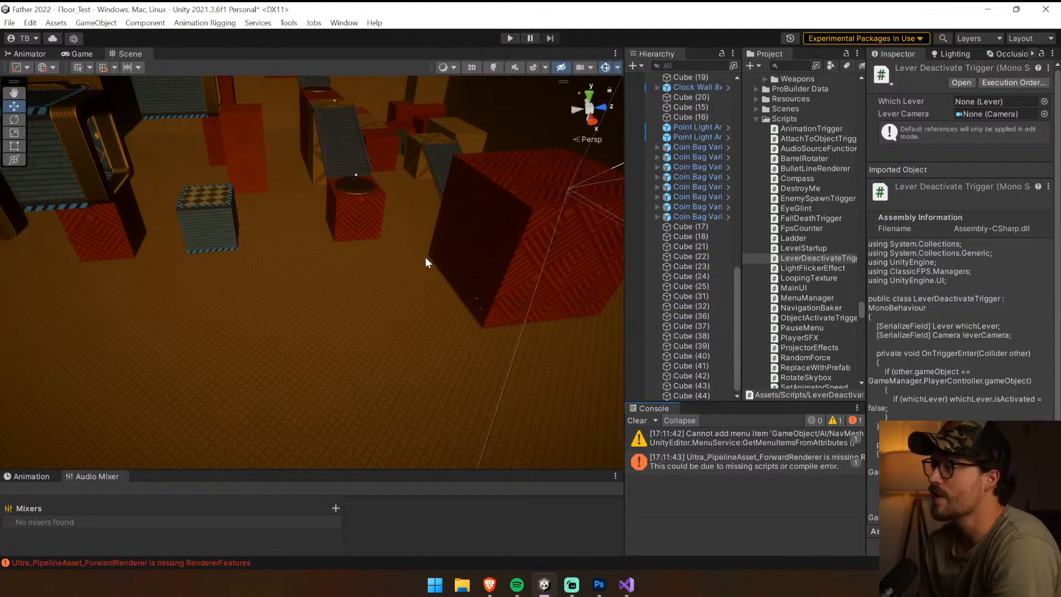
pyautogui.click(638, 420)
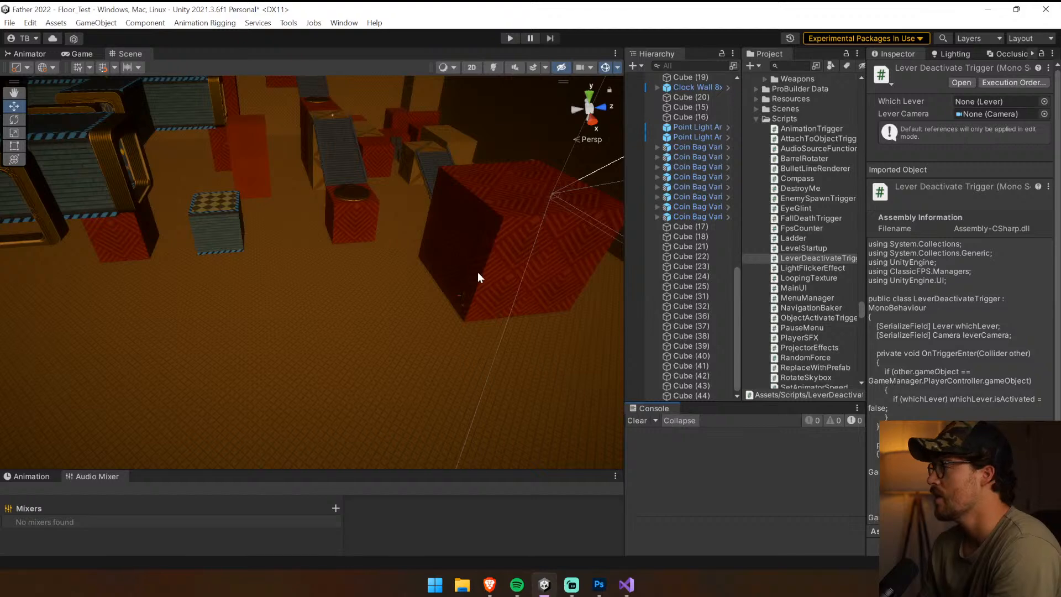
pyautogui.click(462, 293)
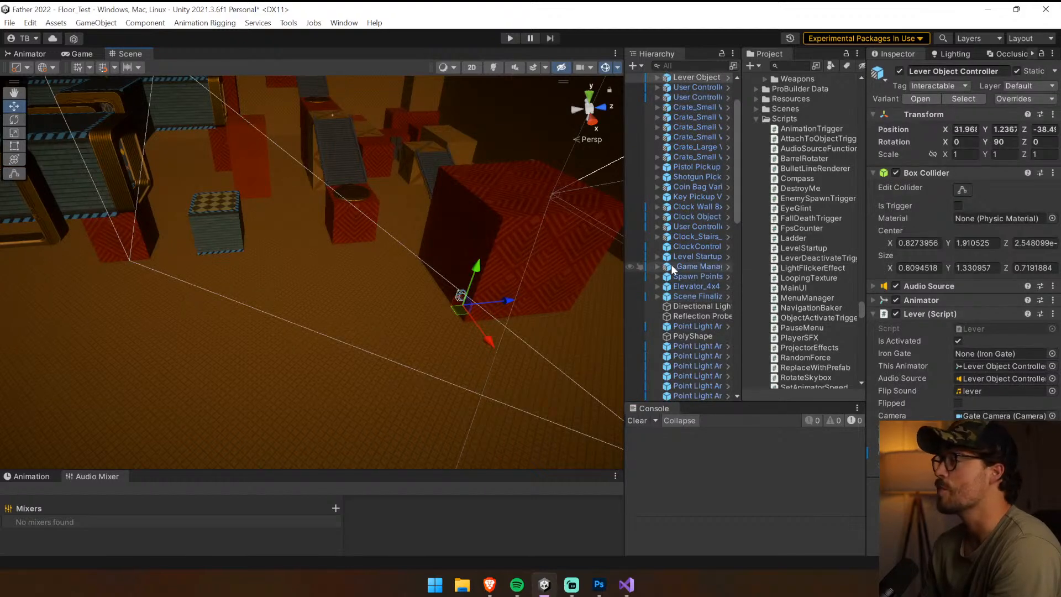
pyautogui.scroll(-10, 671, 264)
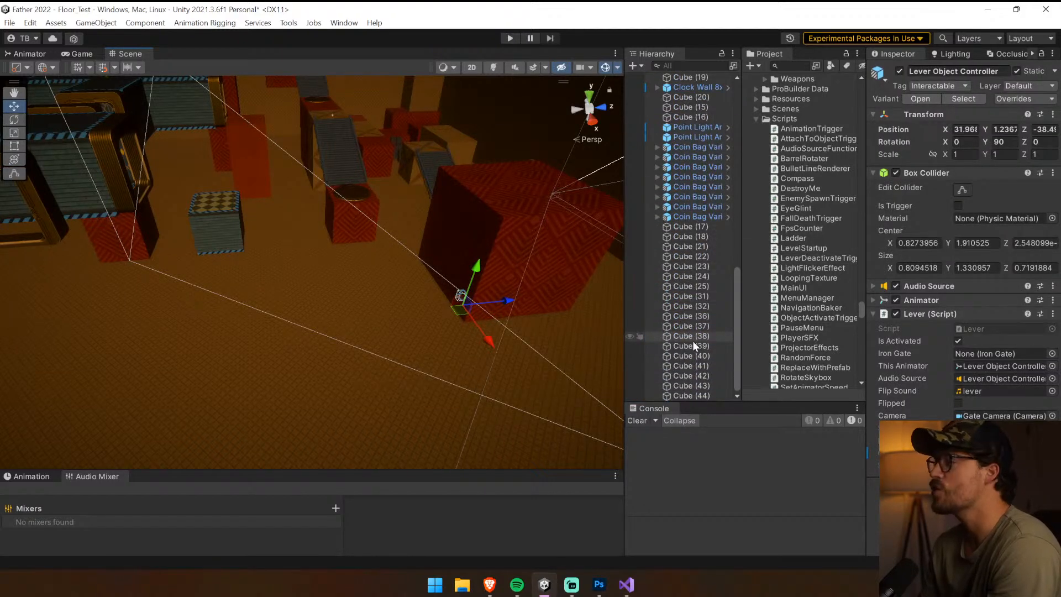
pyautogui.scroll(10, 691, 340)
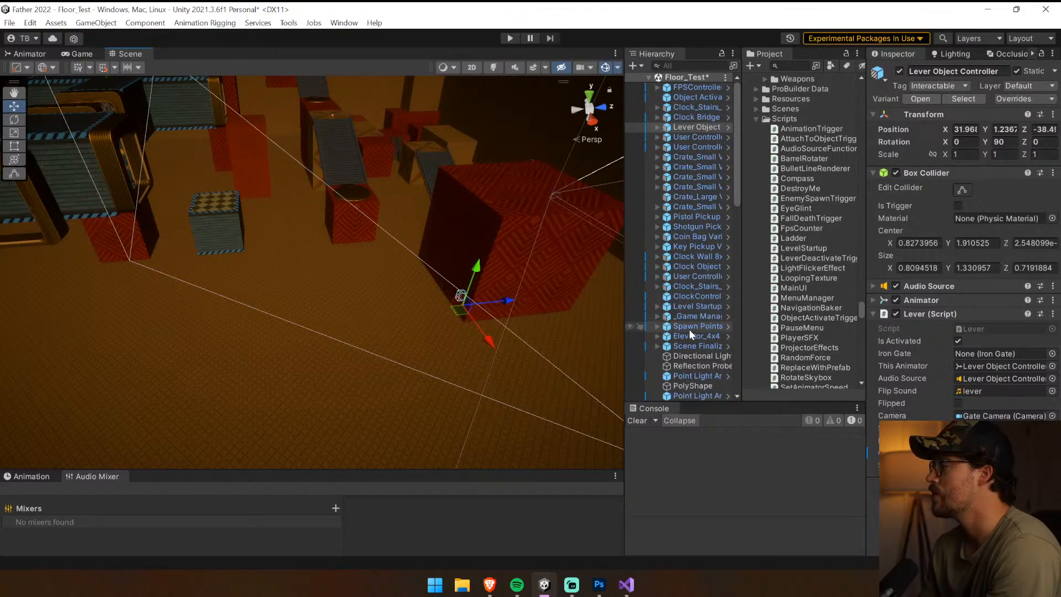
# Save the scene, then find the Object Activate Trigger by searching the hierarchy for "trigger" and select it
pyautogui.click(683, 66)
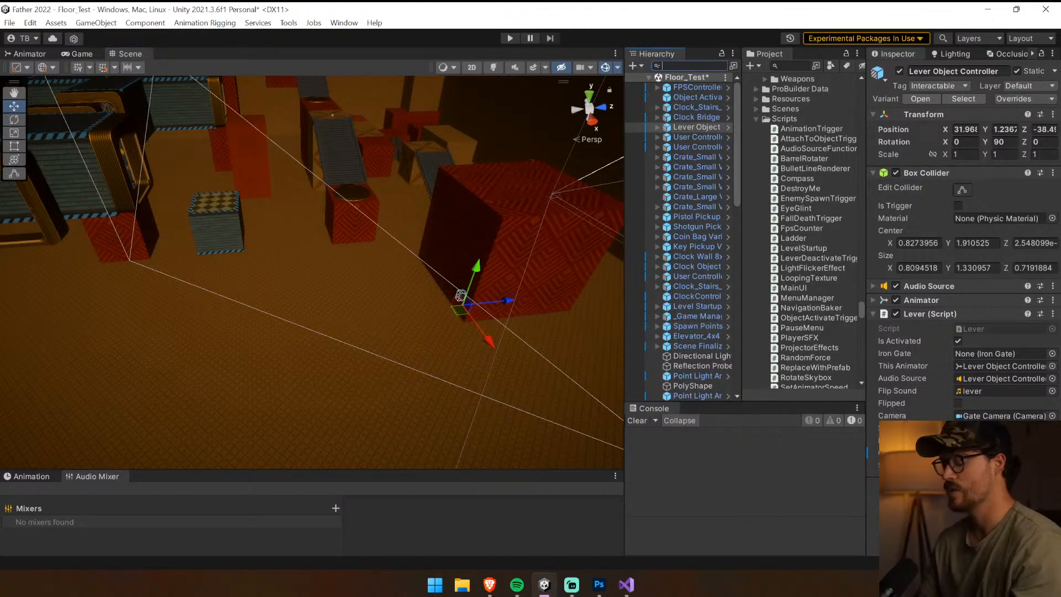
pyautogui.hotkey('ctrl', 's')
pyautogui.write('trigger')
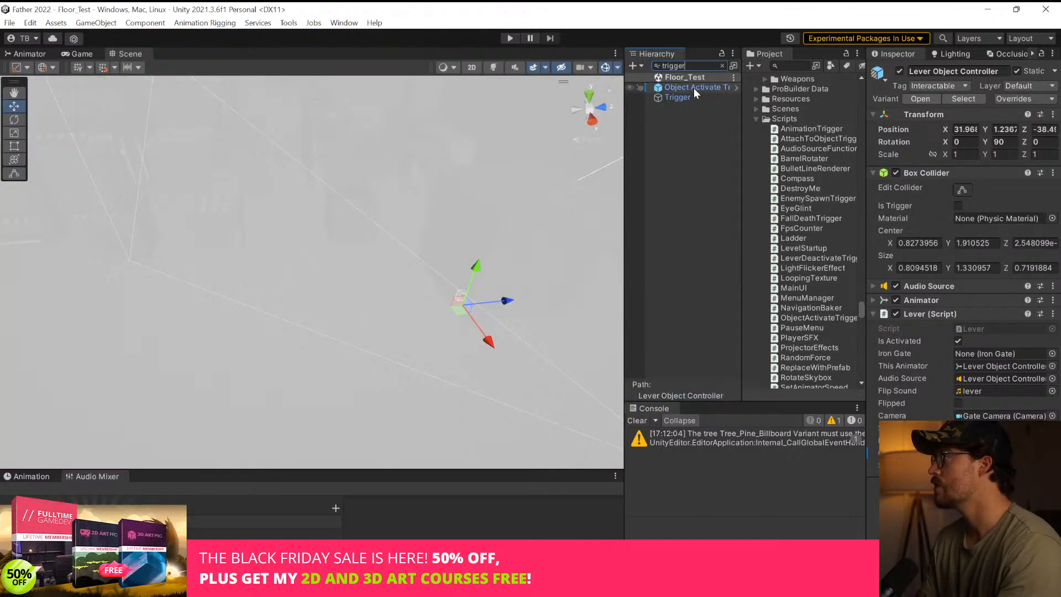
pyautogui.click(694, 88)
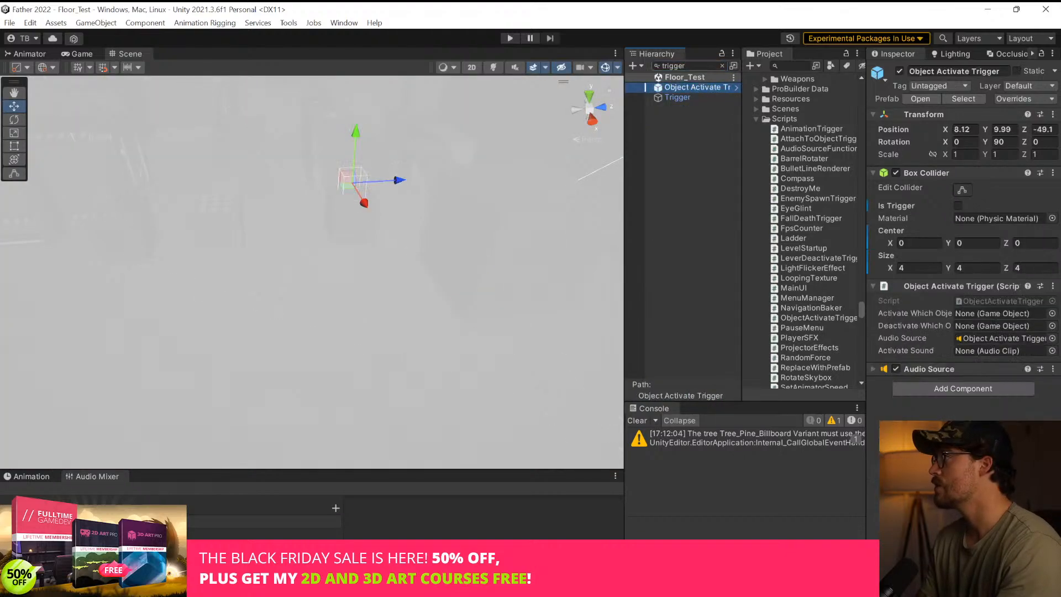
pyautogui.click(721, 66)
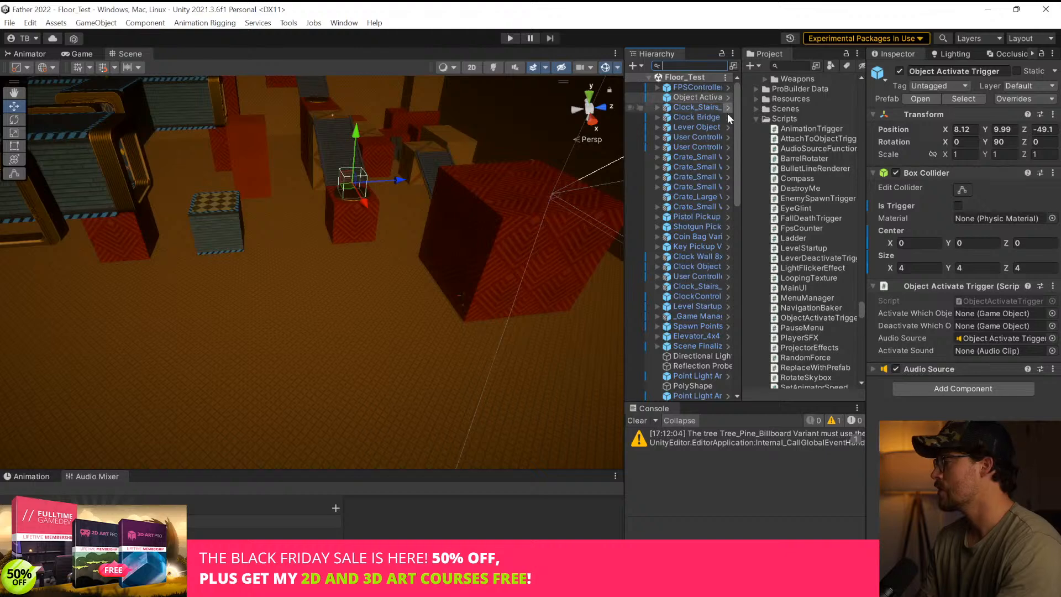
pyautogui.click(637, 421)
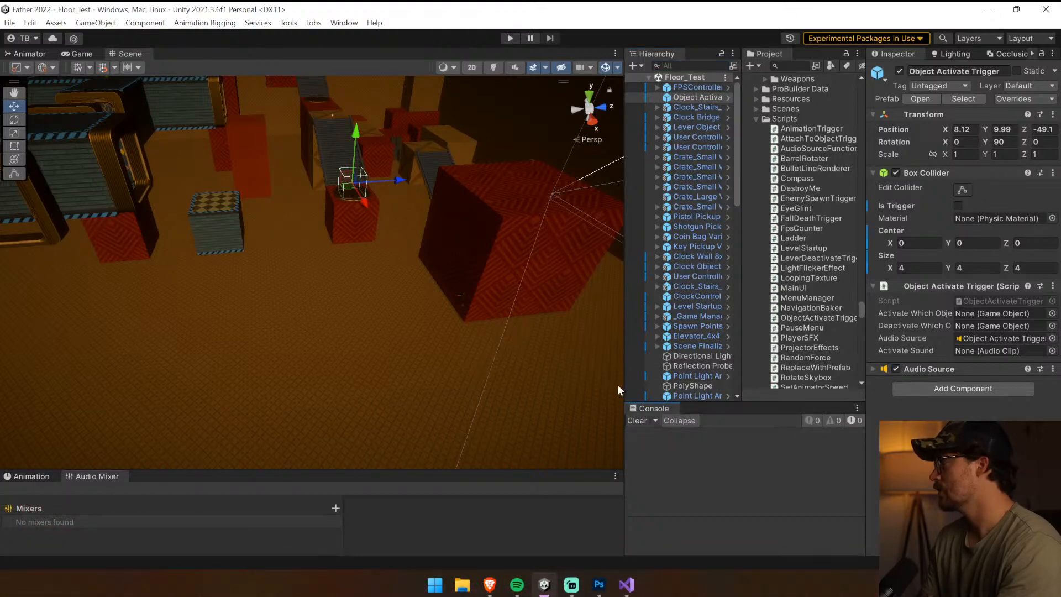
# Widen the hierarchy and unpack the Object Activate Trigger's prefab instance
pyautogui.click(655, 98)
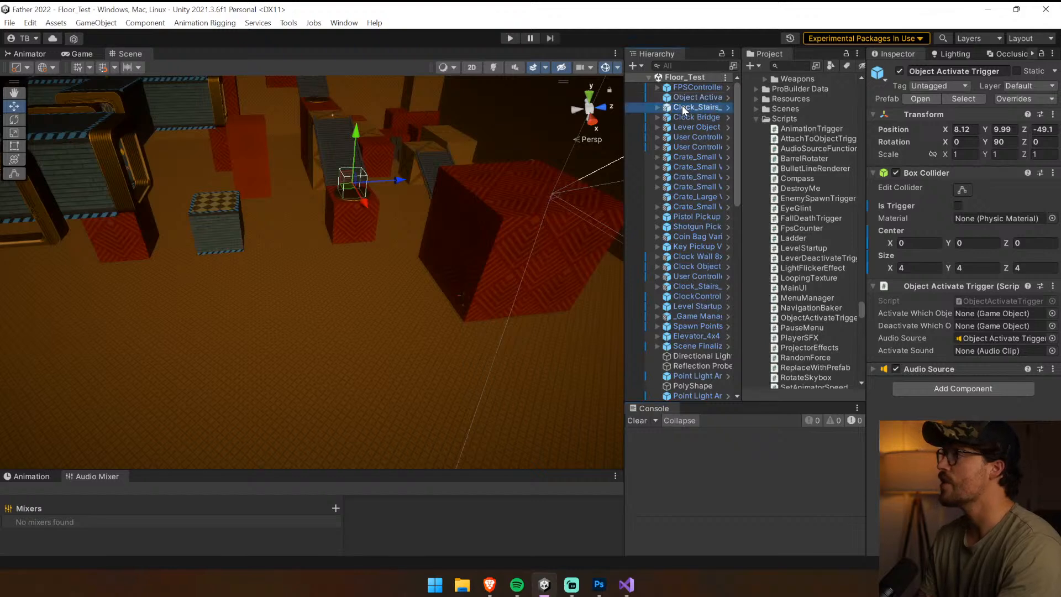
pyautogui.moveTo(623, 107); pyautogui.dragTo(513, 107)
pyautogui.rightClick(622, 97)
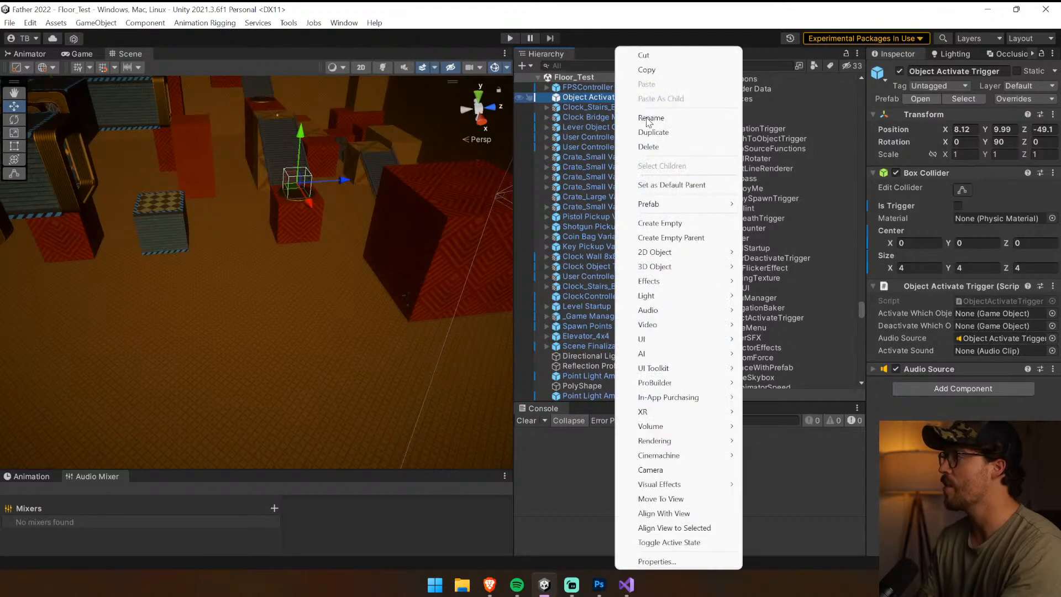
pyautogui.moveTo(663, 204)
pyautogui.click(795, 276)
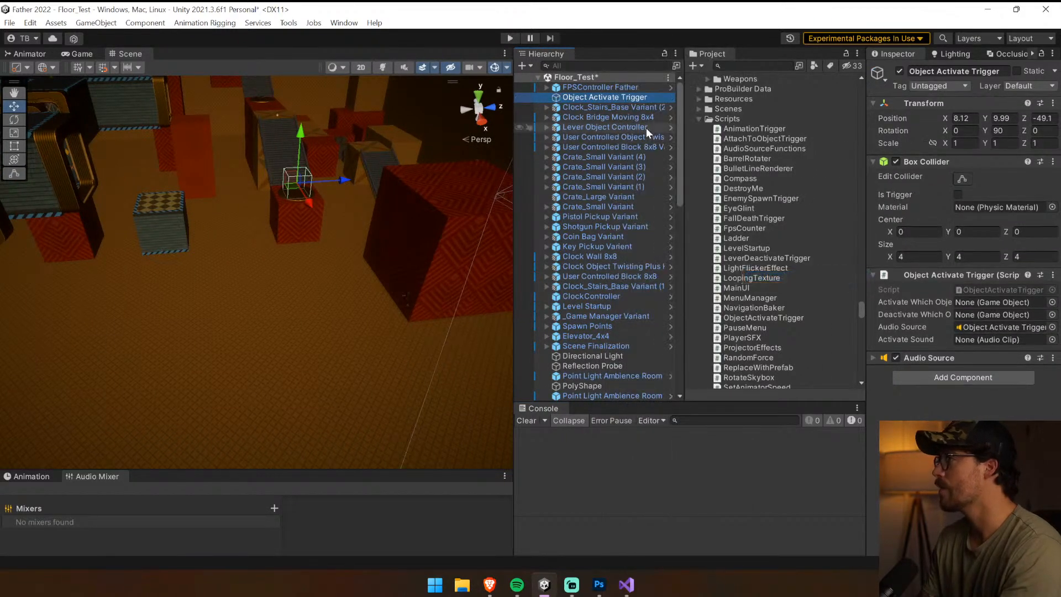
# Rename the unpacked Object Activate Trigger as Lever Deactivate Trigger
pyautogui.click(575, 98)
pyautogui.doubleClick(576, 98)
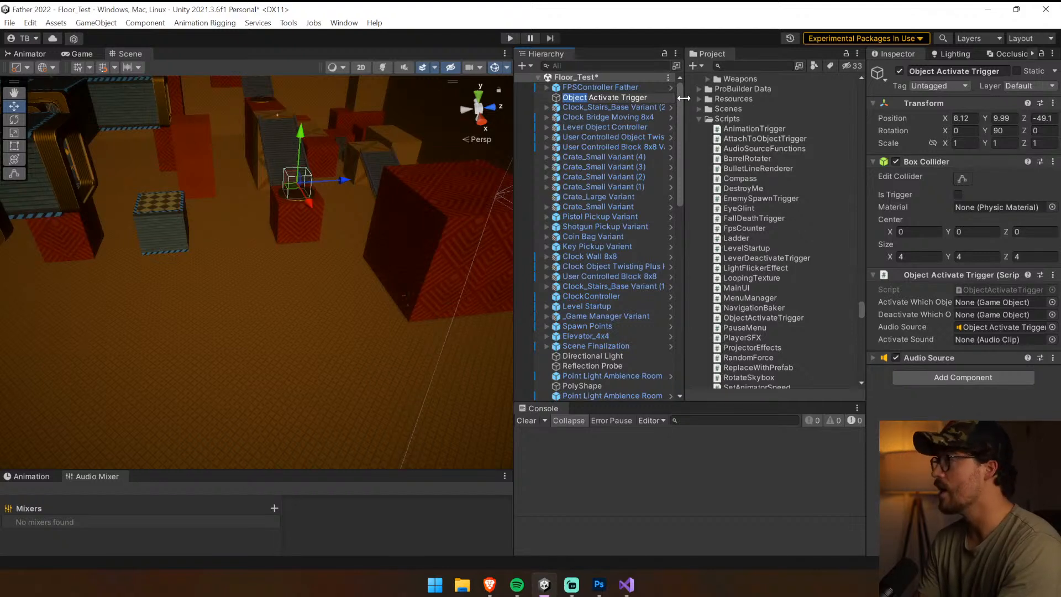
pyautogui.write('Level')
pyautogui.press('BackSpace')
pyautogui.write('r')
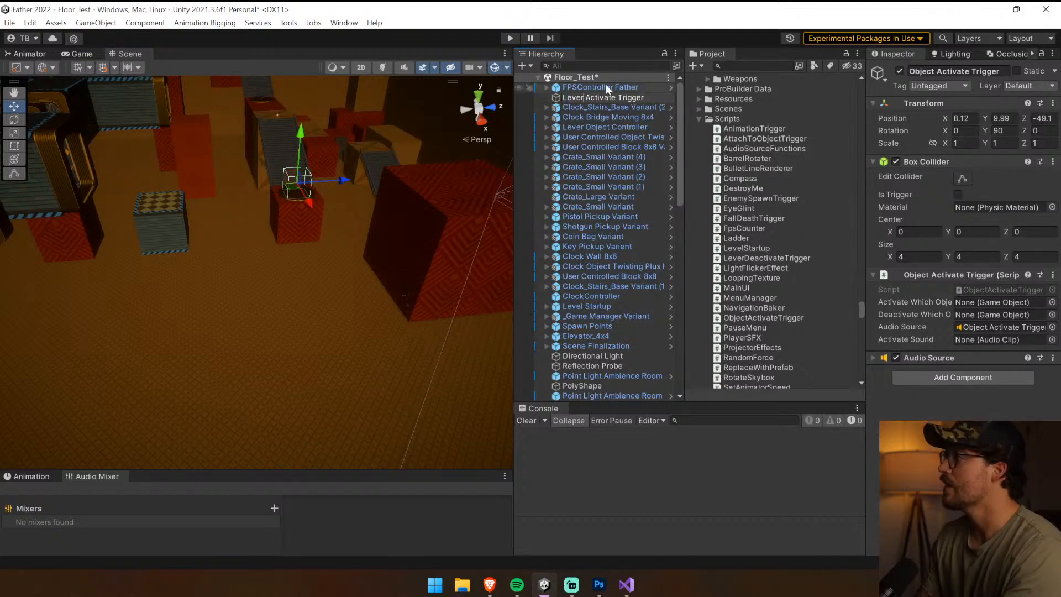
pyautogui.write('De')
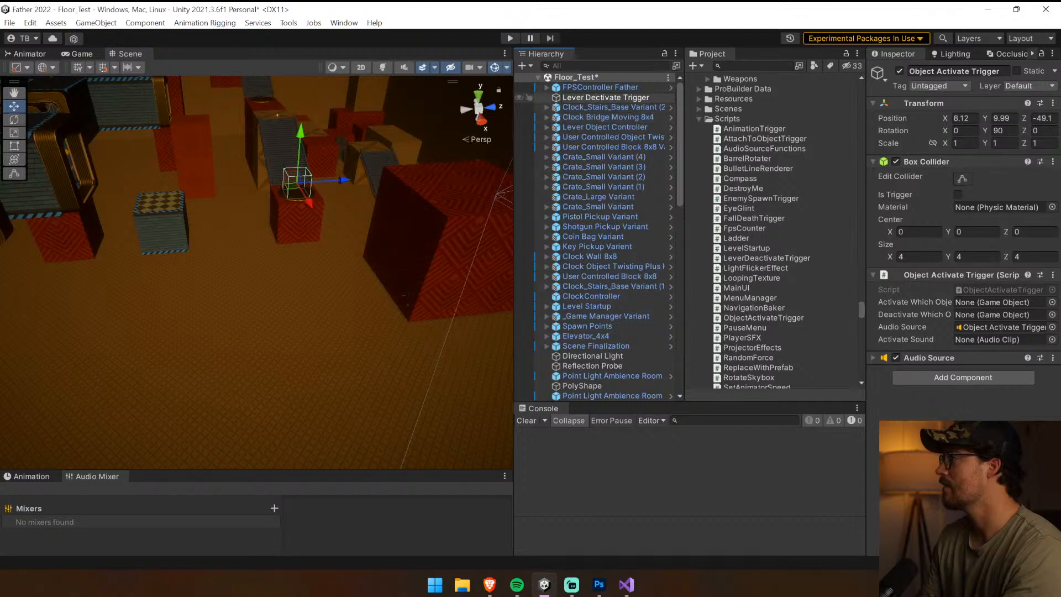
pyautogui.write('a')
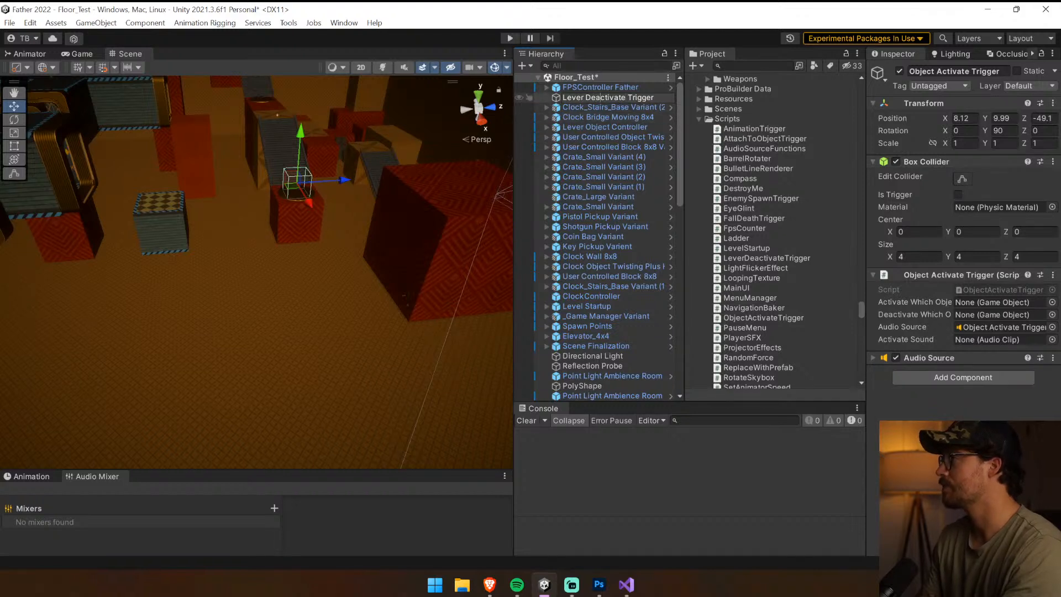
pyautogui.click(595, 108)
pyautogui.click(597, 98)
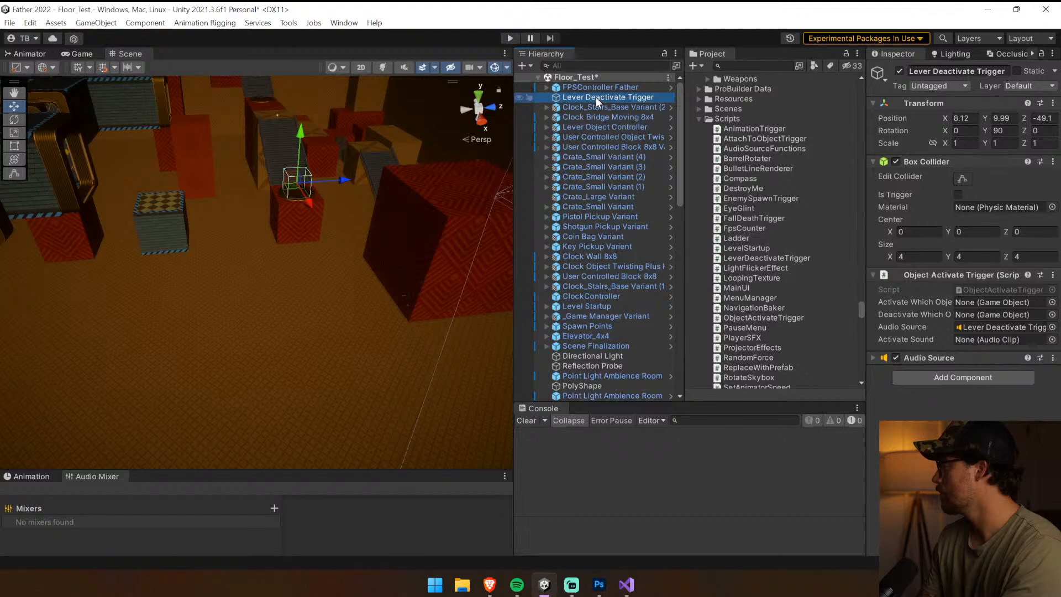
# Remove the Object Activate Trigger script component from the Lever Deactivate Trigger
pyautogui.moveTo(685, 215); pyautogui.dragTo(693, 213)
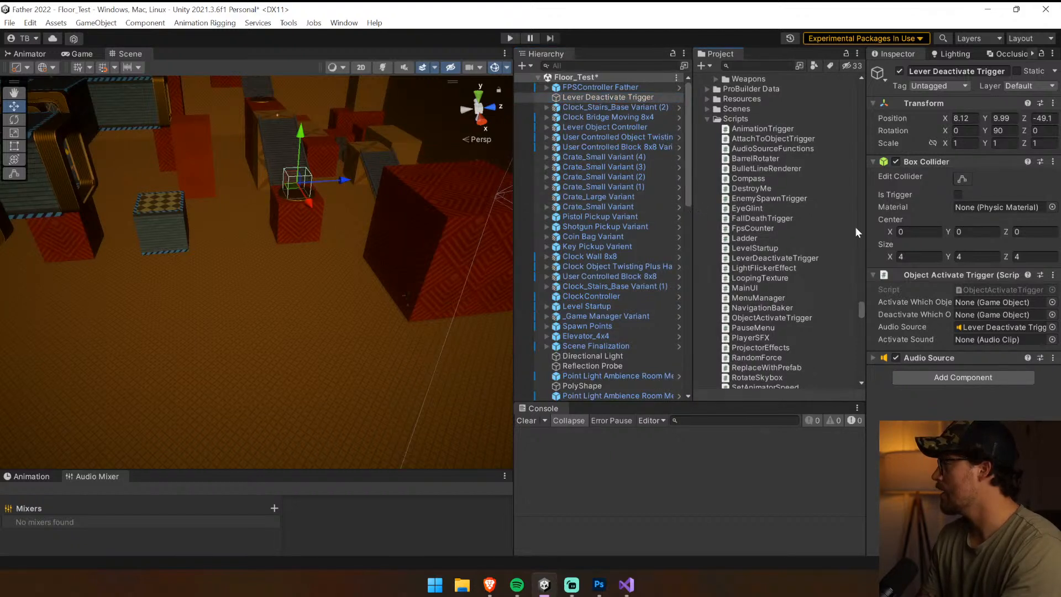
pyautogui.rightClick(993, 274)
pyautogui.click(984, 301)
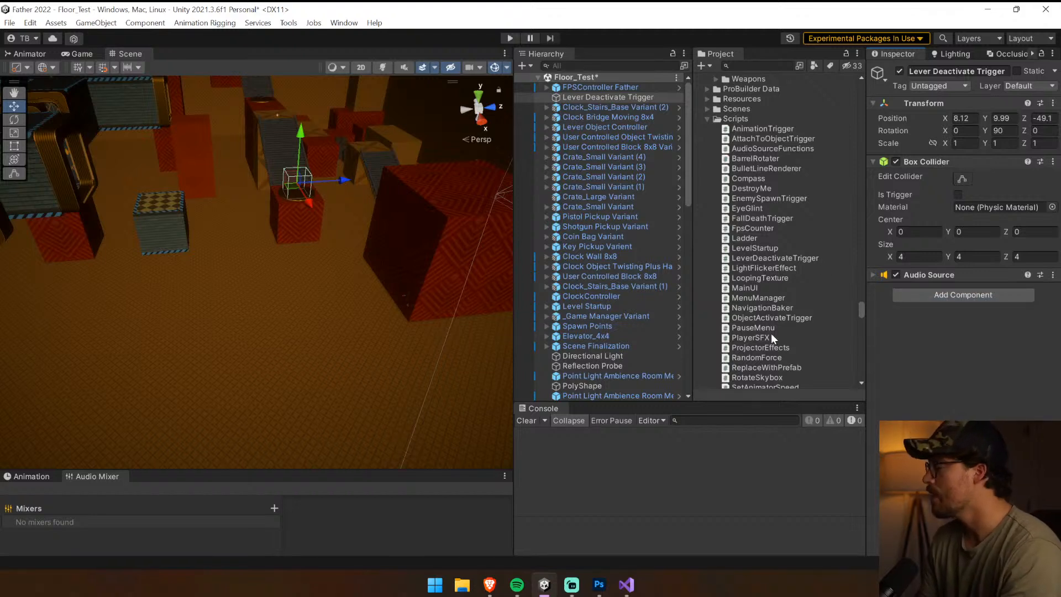
# Add the LeverDeactivateTrigger script from the Scripts folder to the Lever Deactivate Trigger object
pyautogui.scroll(-3, 771, 332)
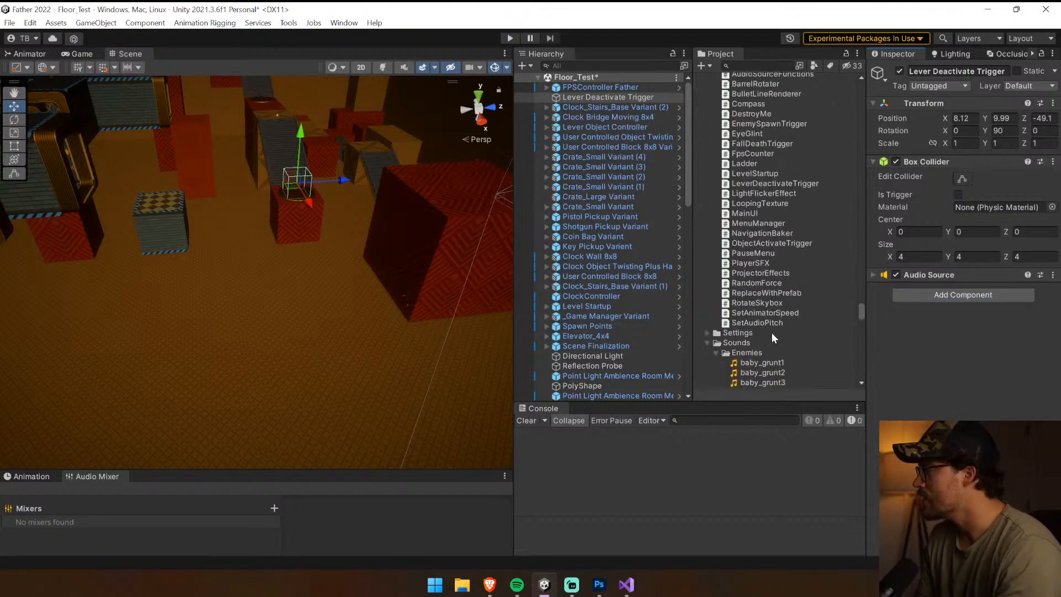
pyautogui.click(707, 343)
pyautogui.moveTo(771, 175); pyautogui.dragTo(814, 181)
pyautogui.moveTo(807, 184); pyautogui.dragTo(934, 326)
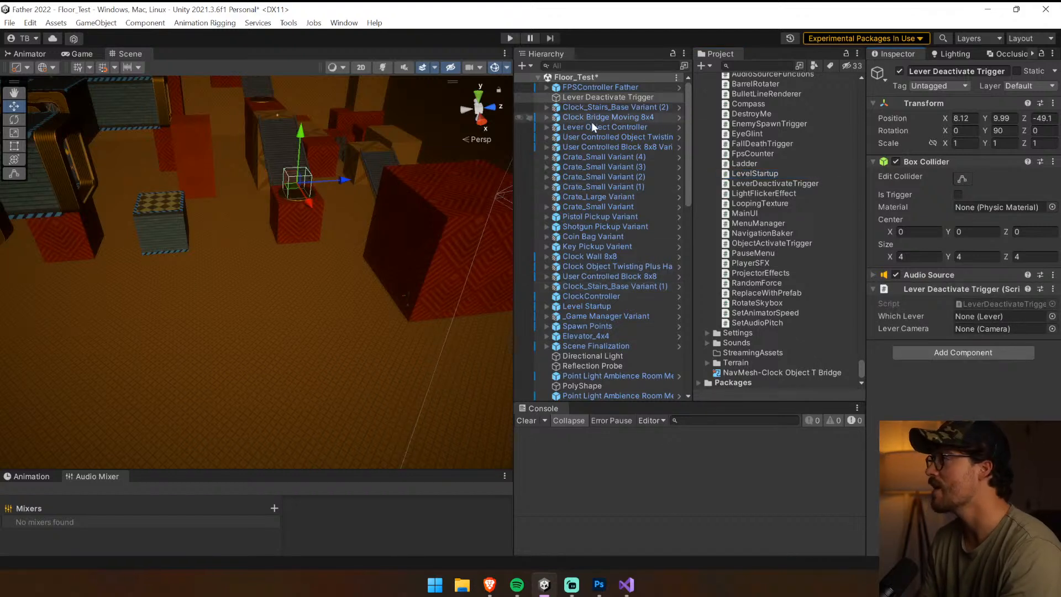
# Assign the Lever Object Controller as the Which Lever reference of the Lever Deactivate Trigger
pyautogui.moveTo(590, 127); pyautogui.dragTo(985, 332)
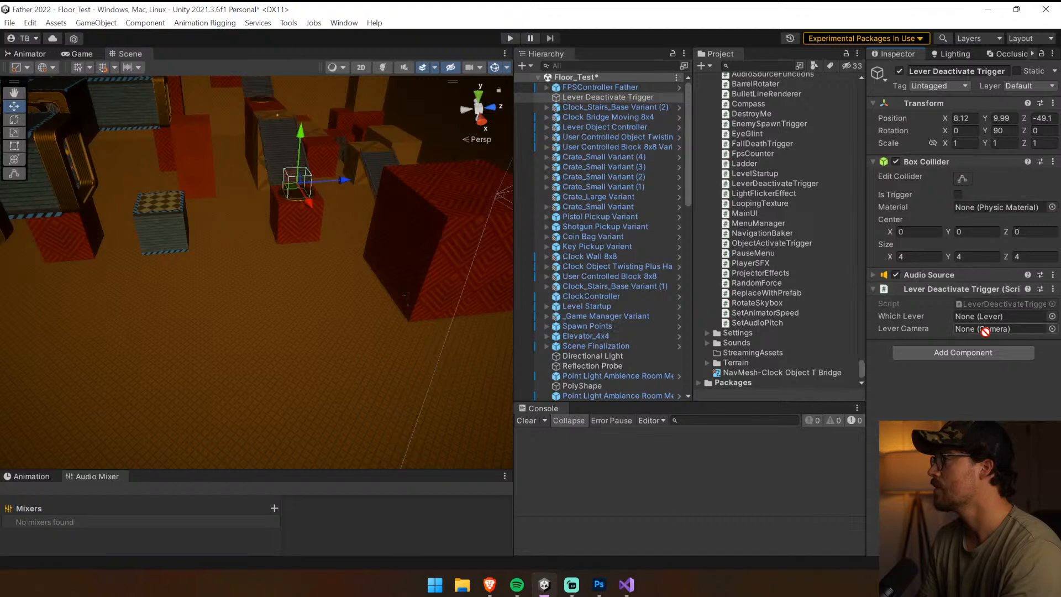
pyautogui.click(545, 127)
pyautogui.click(545, 127)
pyautogui.click(545, 127)
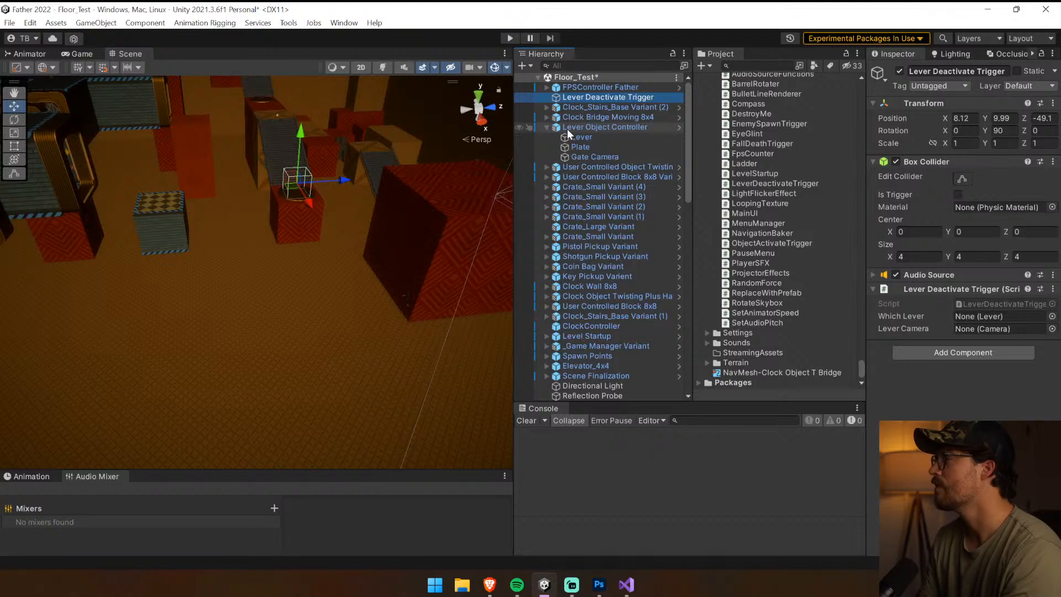
pyautogui.click(567, 127)
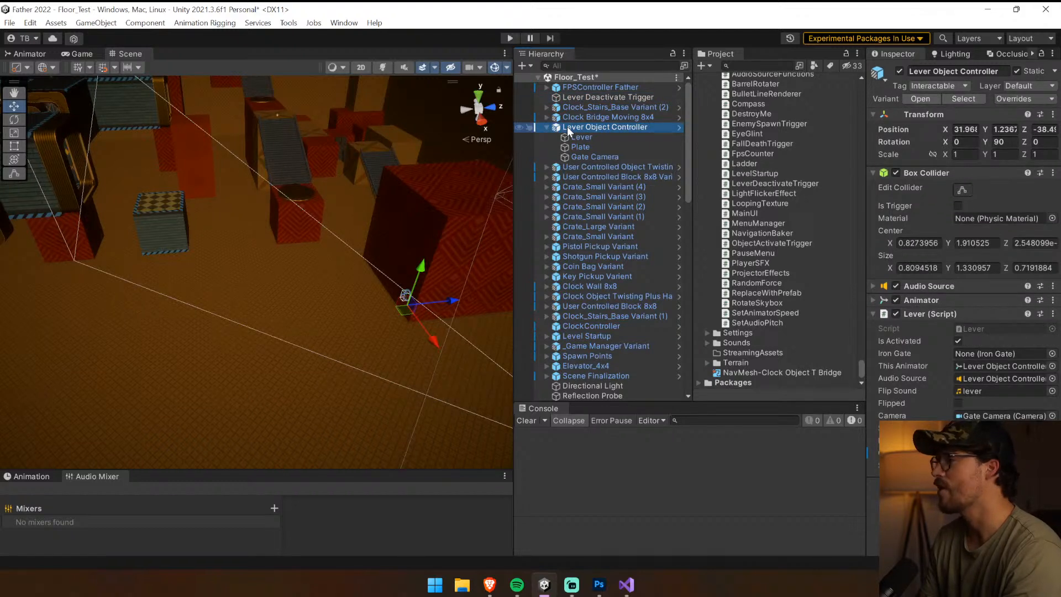
pyautogui.click(546, 126)
pyautogui.click(577, 98)
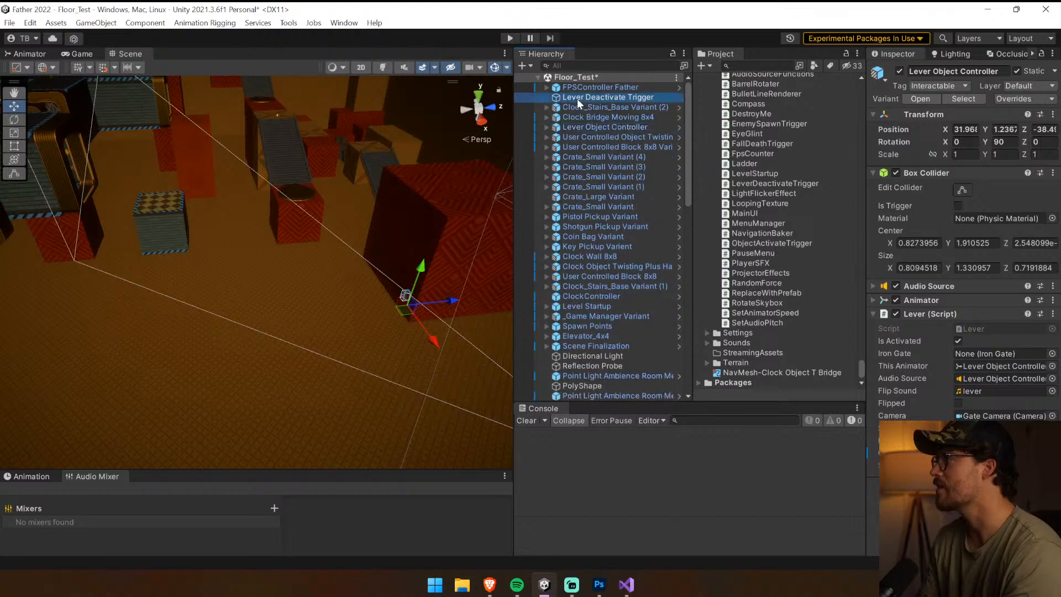
pyautogui.moveTo(602, 128); pyautogui.dragTo(995, 318)
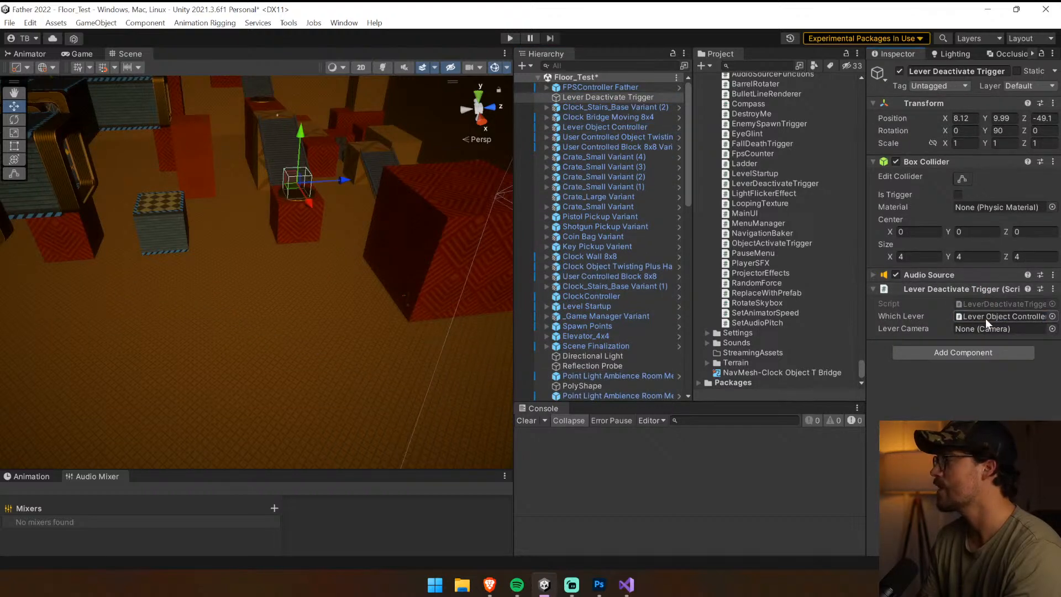
# Copy the Gate Camera of the Lever Object Controller and make the copy a child of the Lever Deactivate Trigger
pyautogui.click(546, 126)
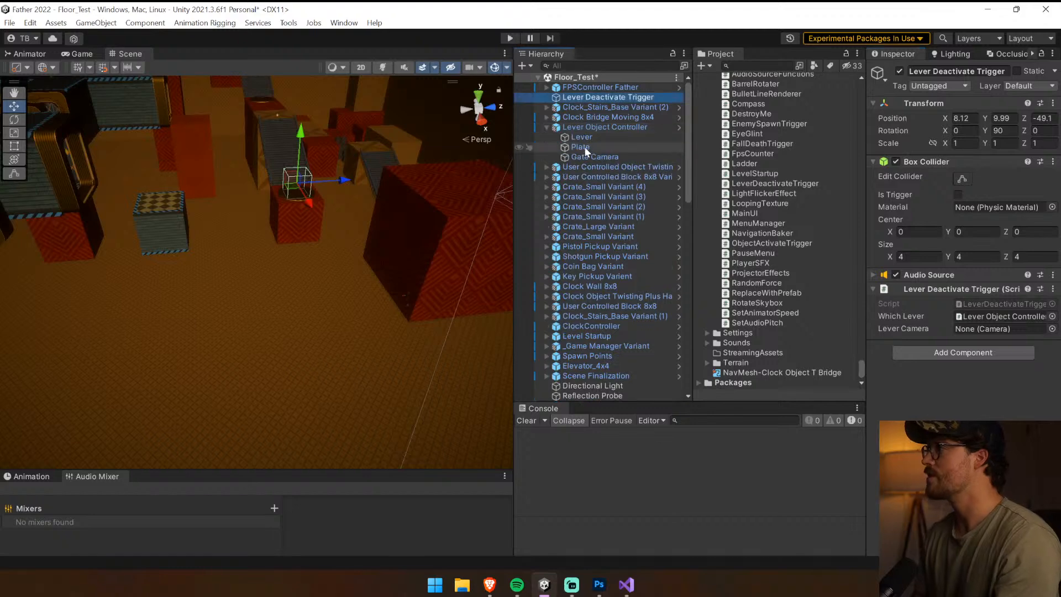
pyautogui.click(592, 157)
pyautogui.moveTo(616, 103); pyautogui.dragTo(611, 395)
pyautogui.moveTo(664, 87); pyautogui.dragTo(635, 98)
# Set the copied Gate Camera's position and rotation to 0 on all axes
pyautogui.write('0\t0\t0\t0\t0\t')
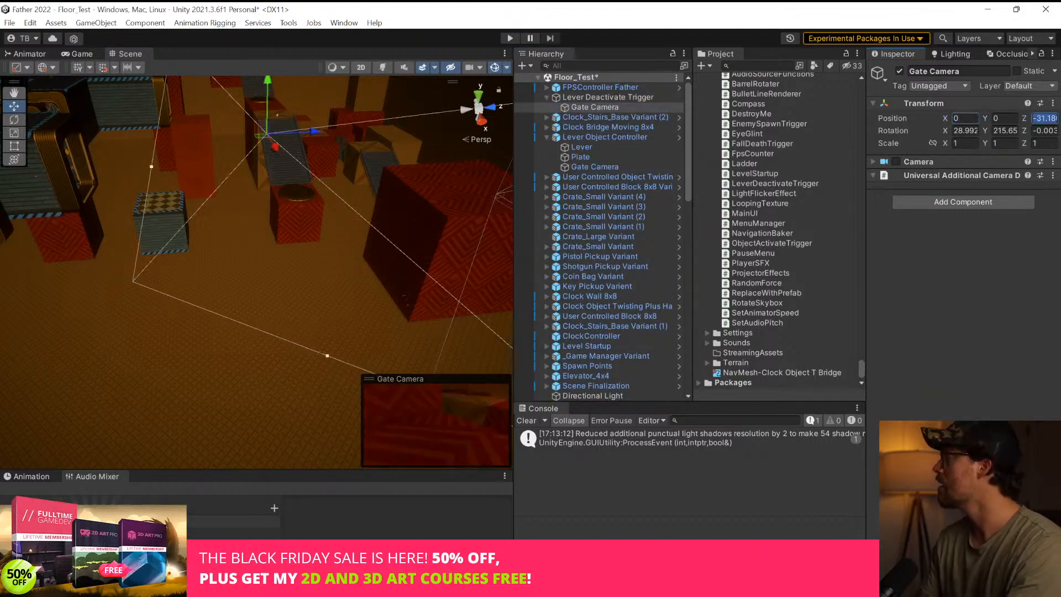
pyautogui.write('0')
pyautogui.press('Tab')
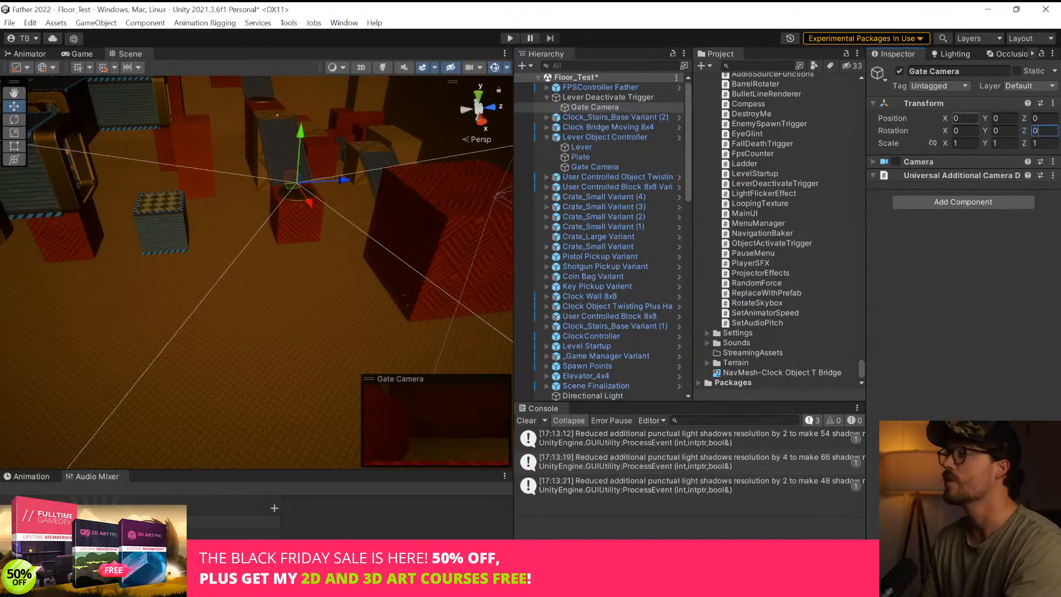
# Align the trigger's Gate Camera with a scene view facing the lever and assign it as the trigger's Lever Camera
pyautogui.moveTo(296, 214); pyautogui.dragTo(418, 250, button='right')
pyautogui.press('w')
pyautogui.hotkey('ctrl', 'shift', 'f')
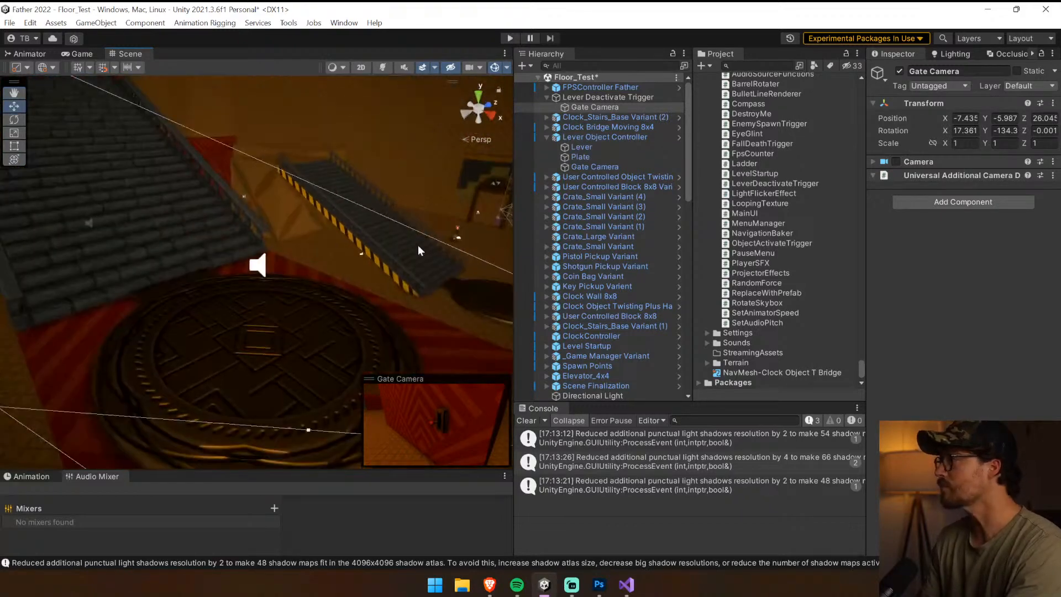
pyautogui.click(612, 98)
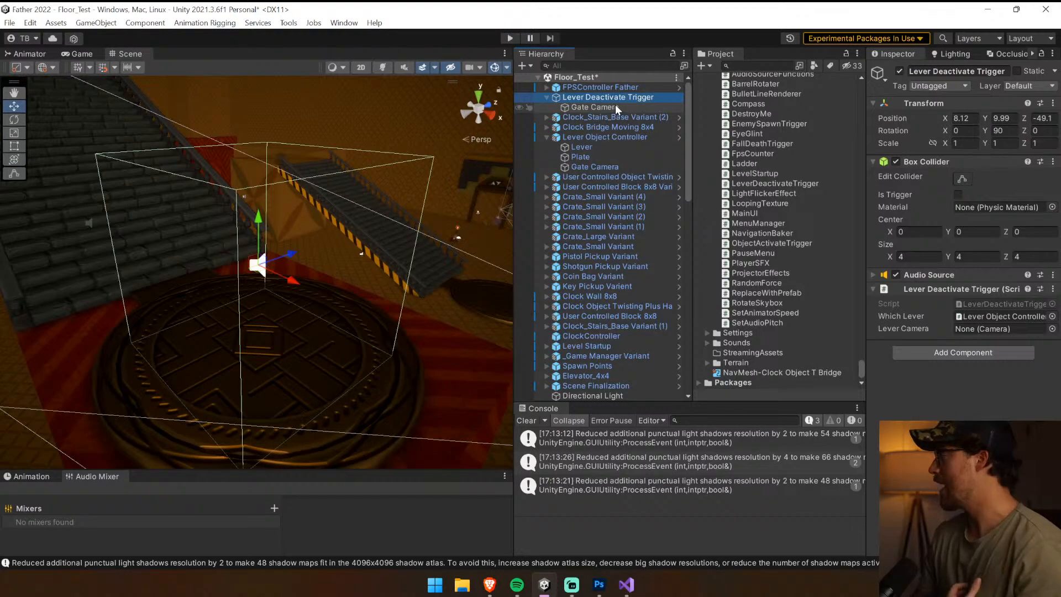
pyautogui.moveTo(615, 104); pyautogui.dragTo(1002, 327)
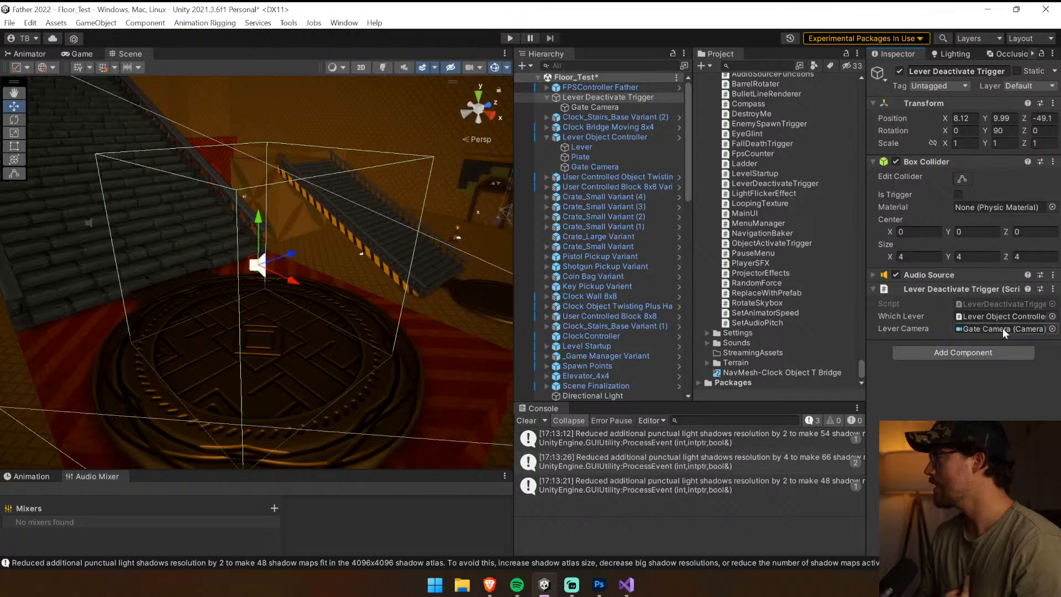
# Save the Lever Deactivate Trigger as a prefab in the project folder containing the Lever prefabs and clear the console
pyautogui.click(621, 116)
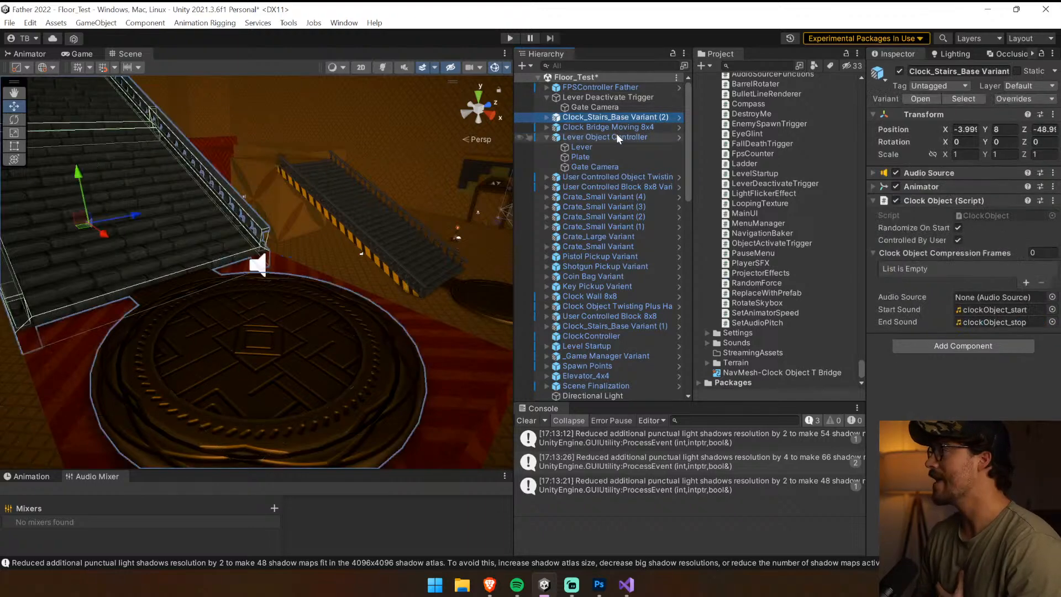
pyautogui.click(618, 138)
pyautogui.click(964, 99)
pyautogui.click(643, 97)
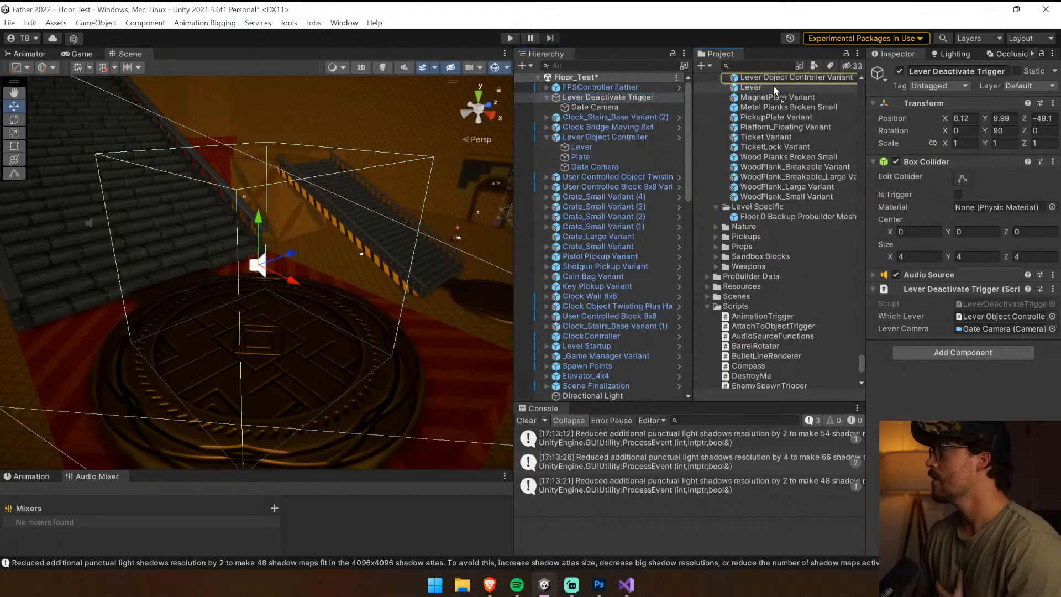
pyautogui.moveTo(775, 84); pyautogui.dragTo(777, 87)
pyautogui.click(617, 98)
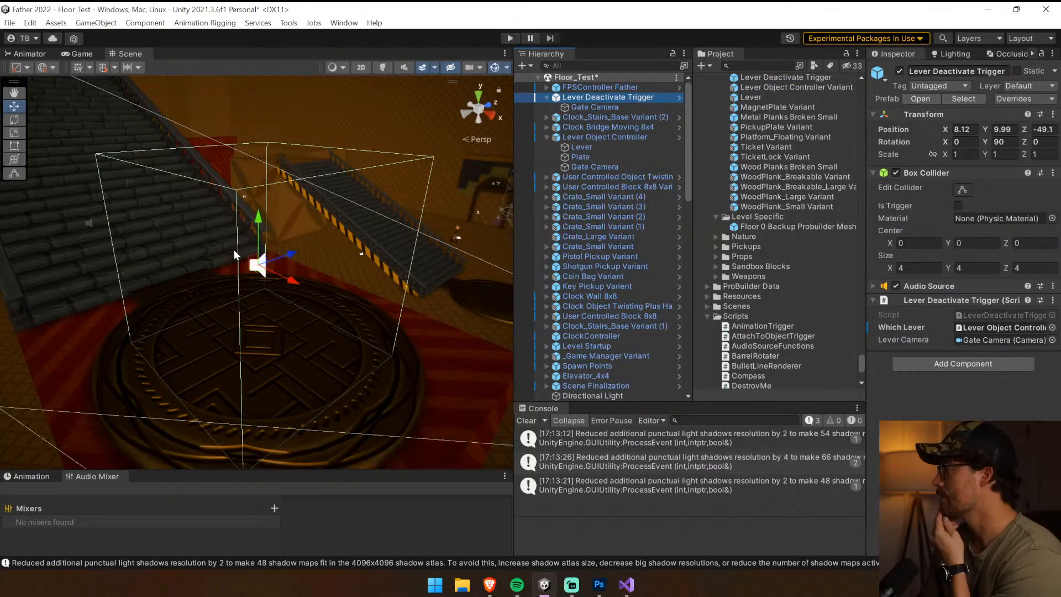
pyautogui.click(525, 420)
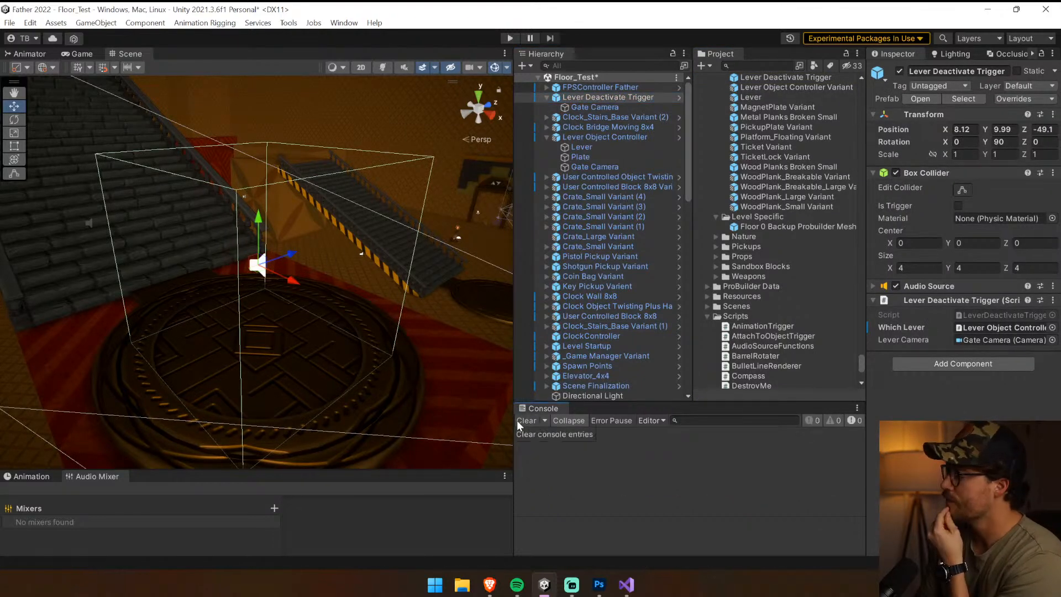
# In the LeverDeactivateTrigger script, duplicate the WaitForSeconds line directly after leverCamera.enabled = true and set the first wait to 1f
pyautogui.click(993, 316)
pyautogui.doubleClick(992, 316)
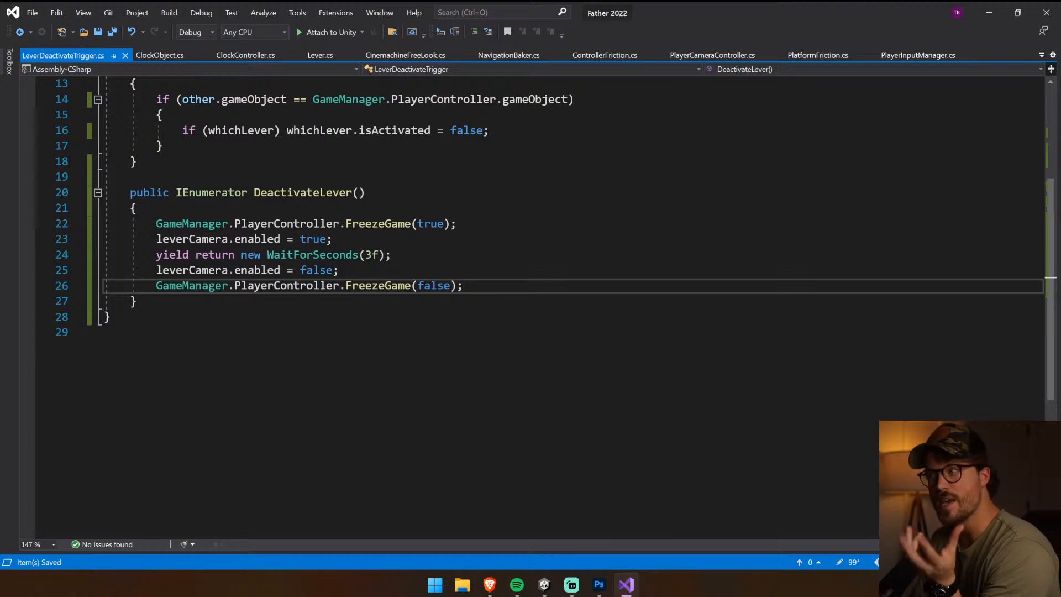
pyautogui.click(391, 254)
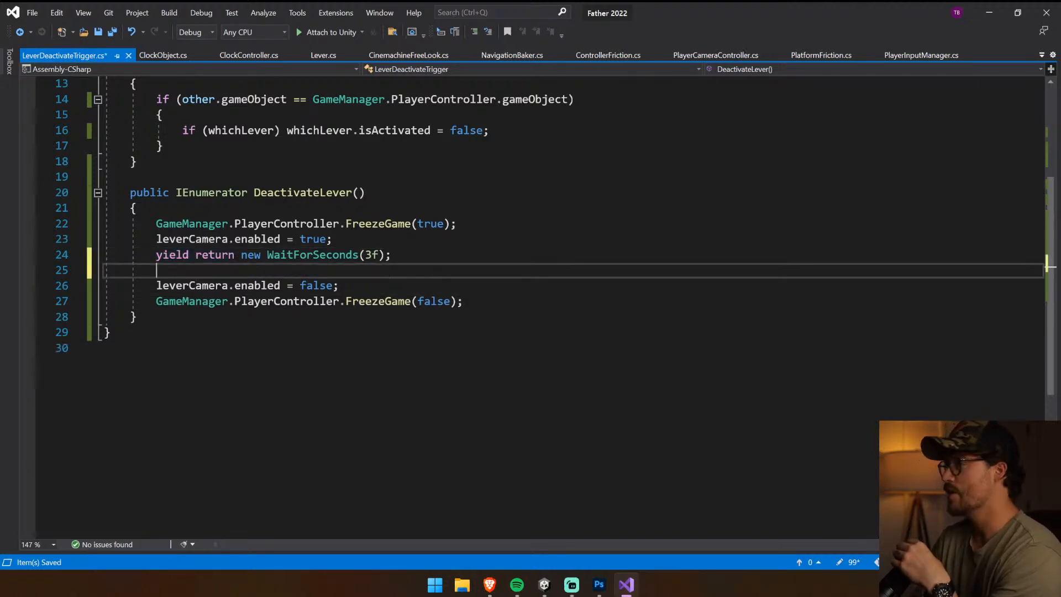
pyautogui.press('Return')
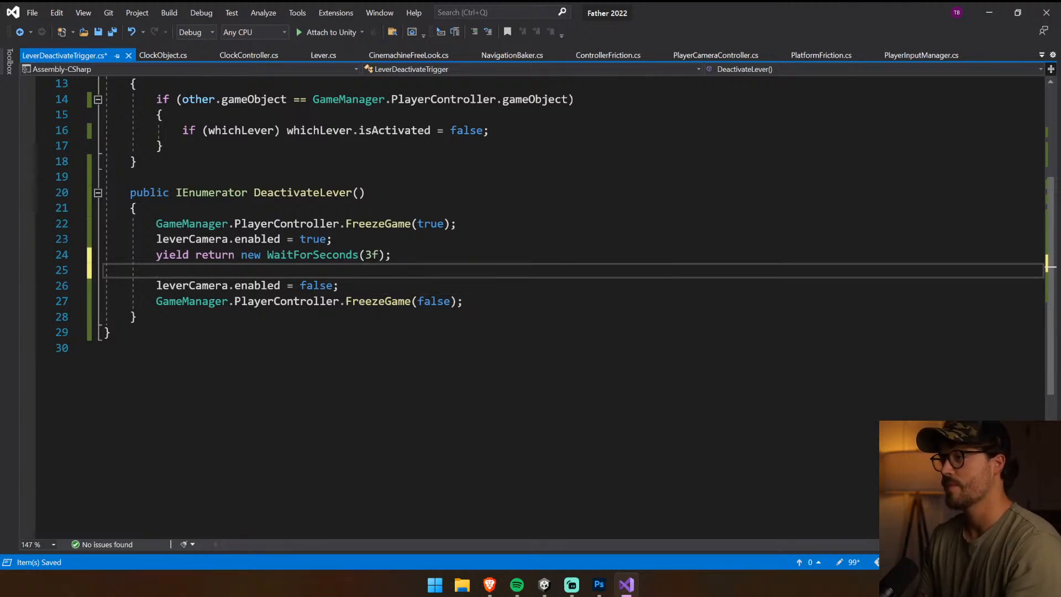
pyautogui.hotkey('ctrl', 'z')
pyautogui.press('Up')
pyautogui.moveTo(391, 255); pyautogui.dragTo(142, 255)
pyautogui.hotkey('ctrl', 'c')
pyautogui.click(335, 240)
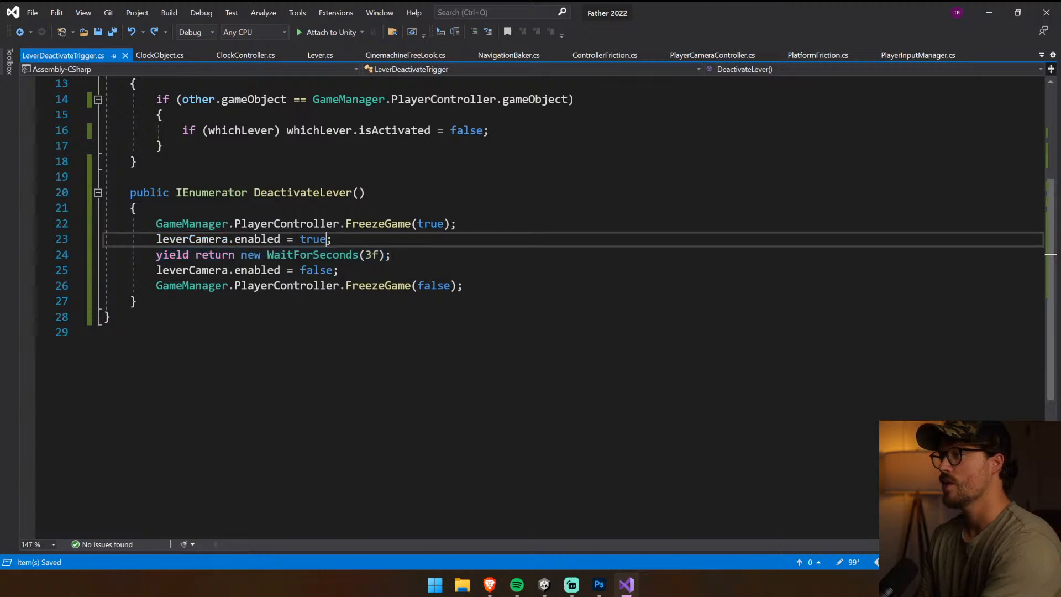
pyautogui.press('Return')
pyautogui.hotkey('ctrl', 'v')
pyautogui.moveTo(372, 256); pyautogui.dragTo(366, 256)
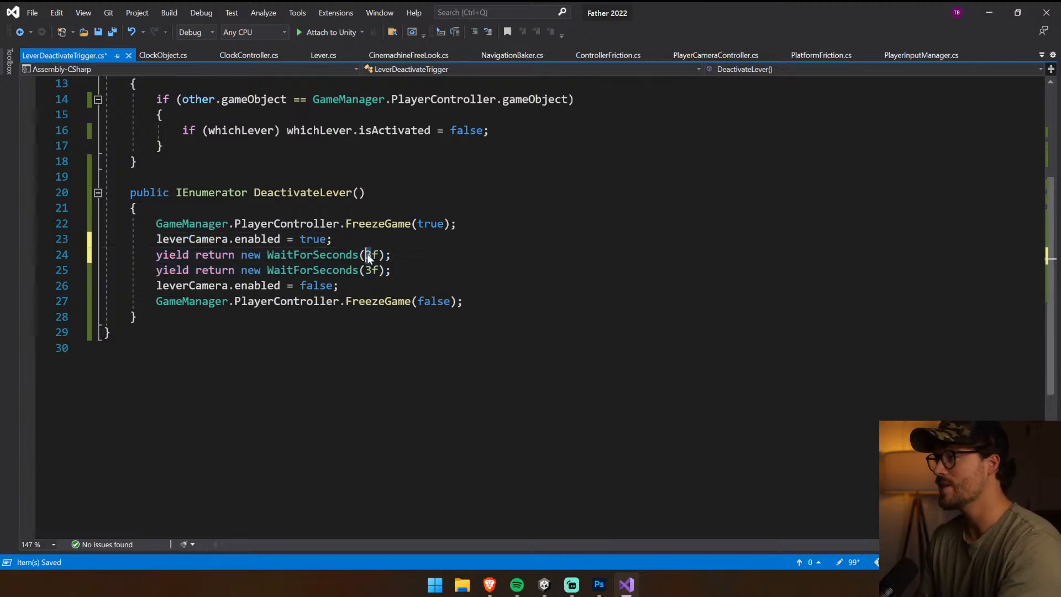
pyautogui.write('1')
# Begin a whichLever. statement on a new line between the 1f and 3f waits in DeactivateLever
pyautogui.press('End')
pyautogui.press('Return')
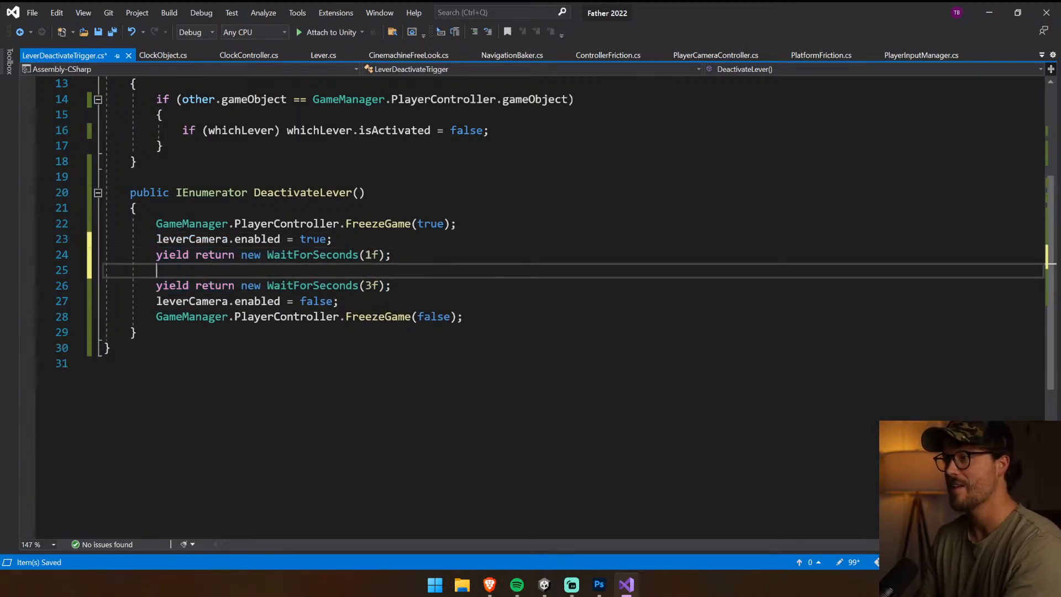
pyautogui.write('lever')
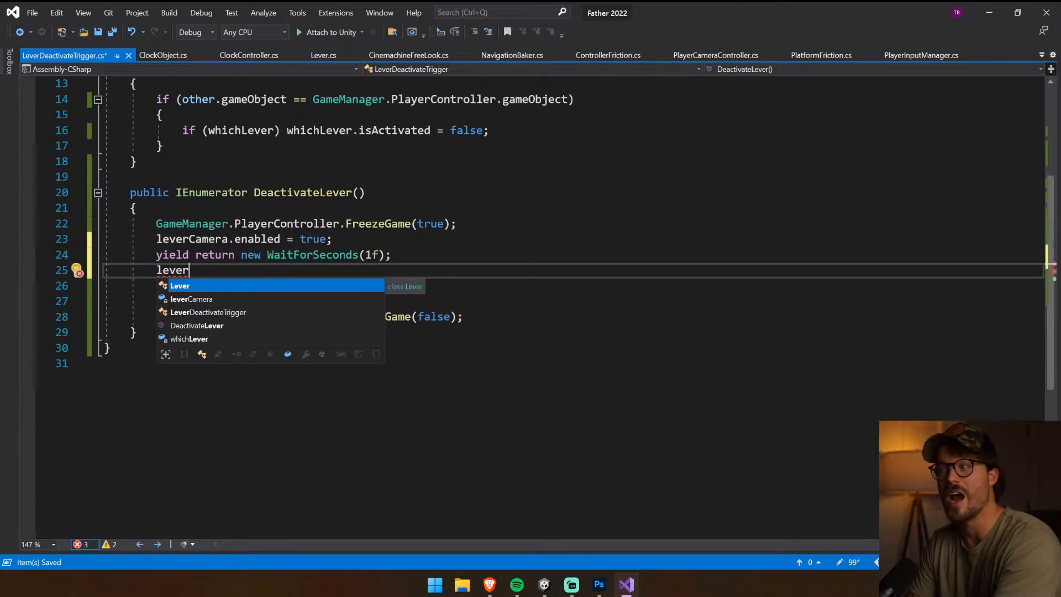
pyautogui.press('Down')
pyautogui.press('Down')
pyautogui.press('Down')
pyautogui.press('Down')
pyautogui.press('Tab')
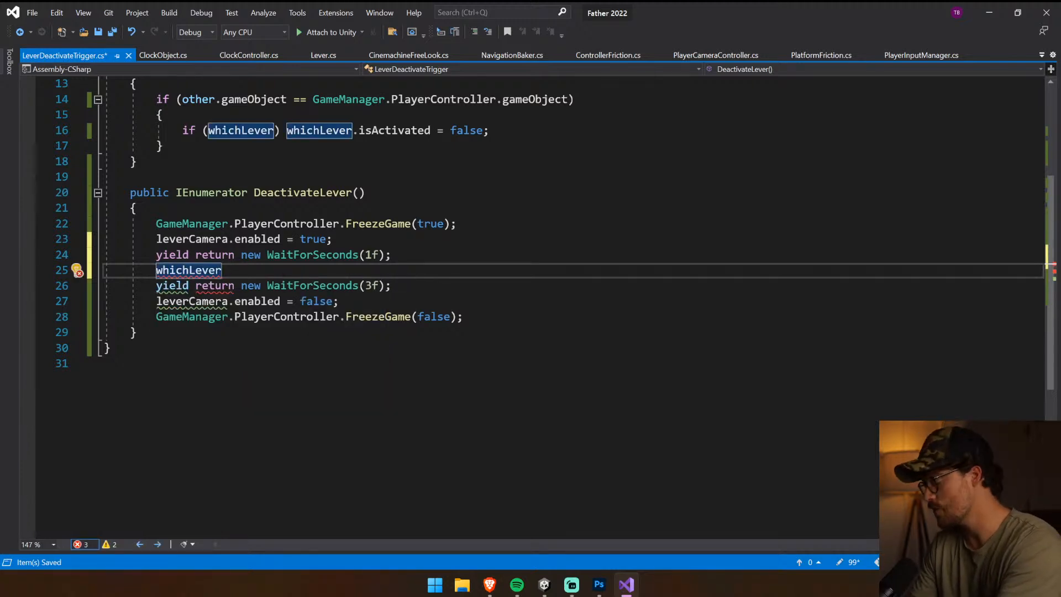
pyautogui.write('.')
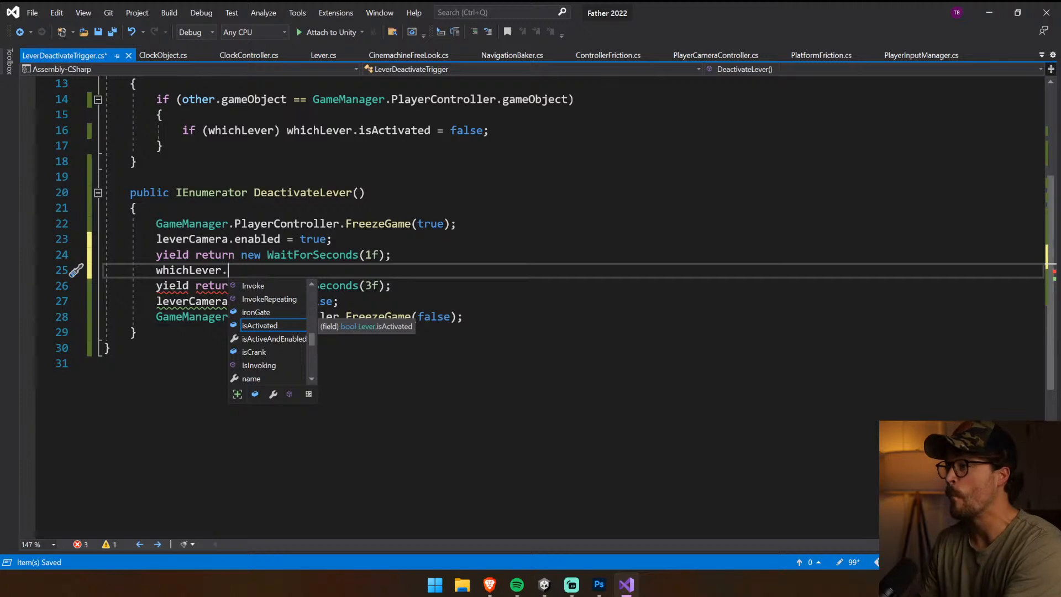
# Replace the whichLever.isActivated line in OnTriggerEnter with StartCoroutine(DeactivateLever()); and save the script
pyautogui.click(294, 240)
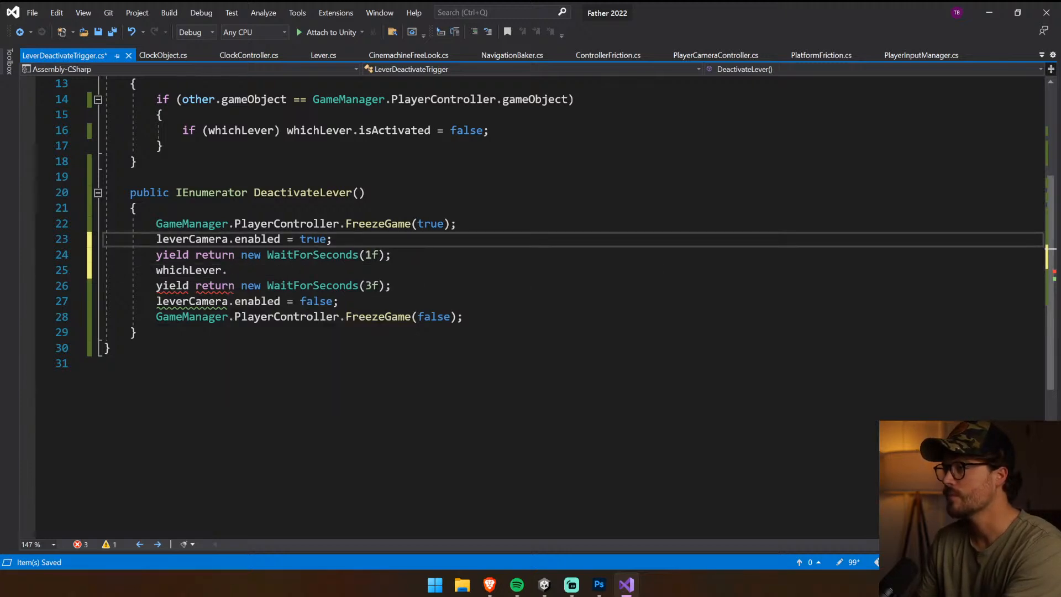
pyautogui.scroll(1, 552, 245)
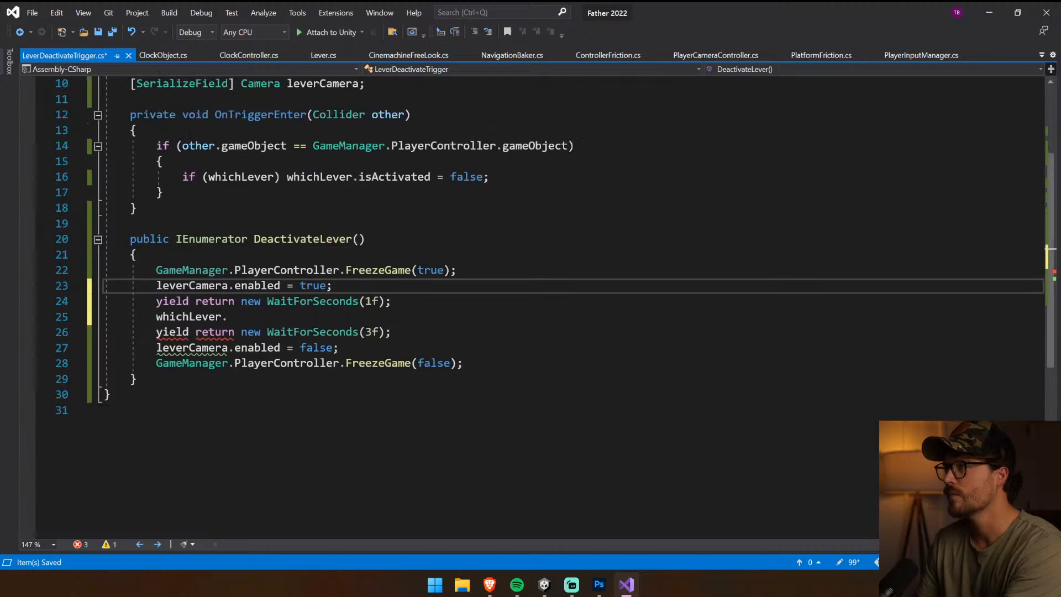
pyautogui.moveTo(183, 176); pyautogui.dragTo(490, 176)
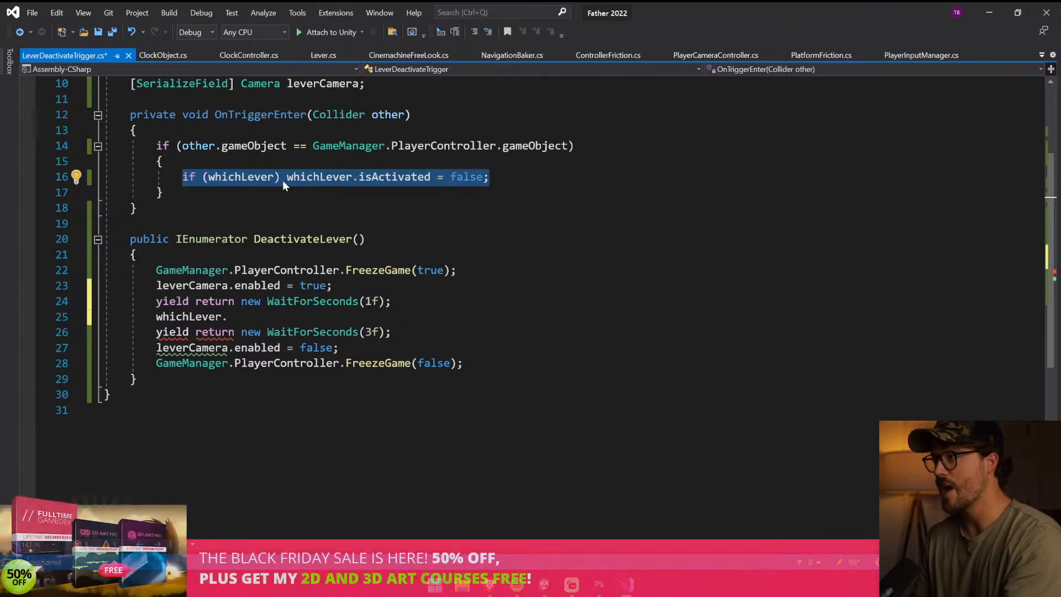
pyautogui.write('StartCoroutine(Dec')
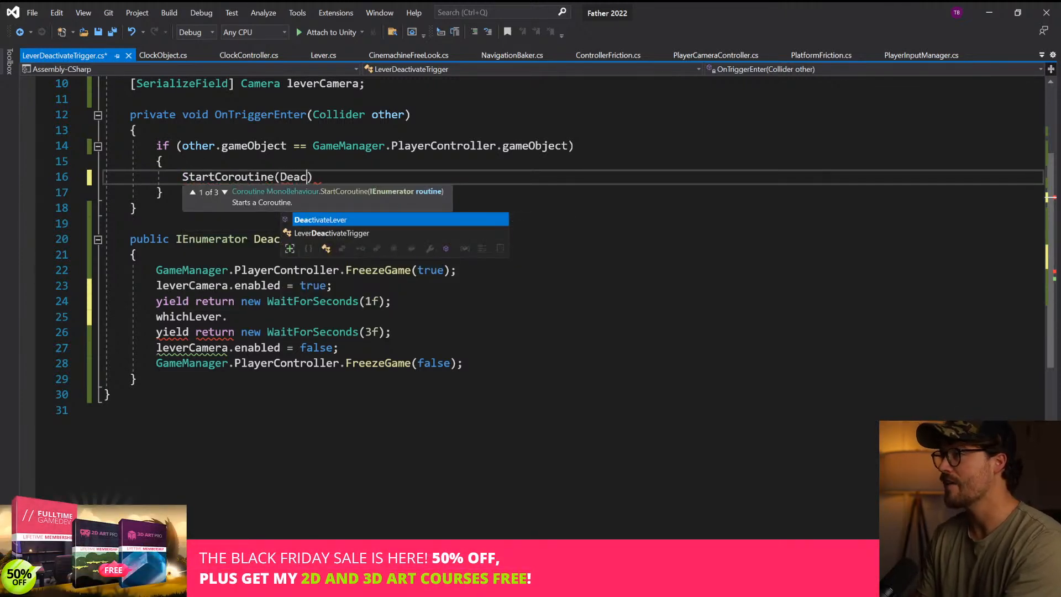
pyautogui.press('Tab')
pyautogui.write('())')
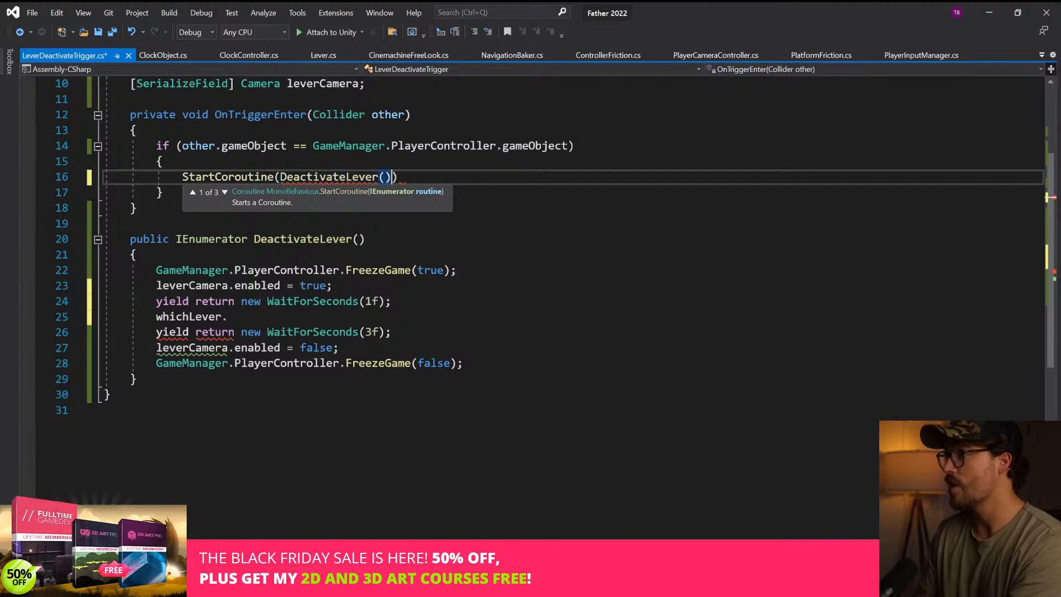
pyautogui.write(';')
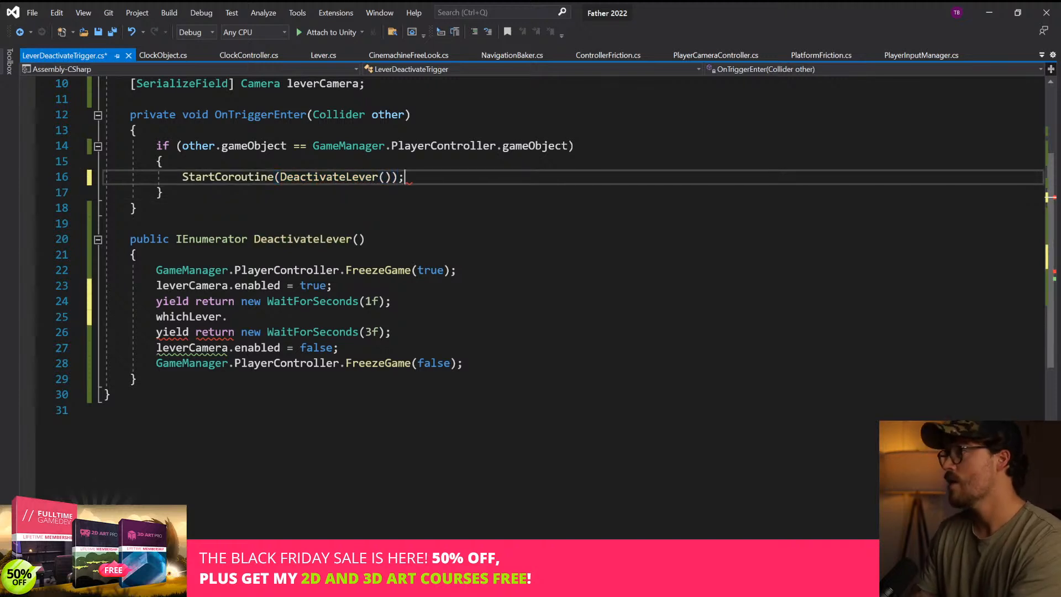
pyautogui.hotkey('ctrl', 's')
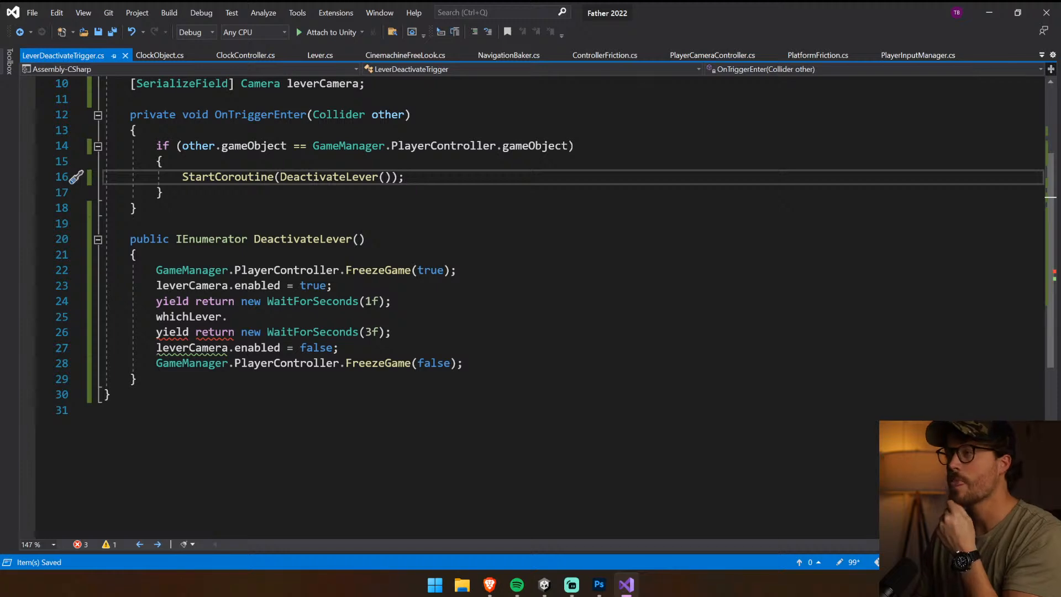
pyautogui.scroll(3, 530, 304)
pyautogui.click(381, 210)
pyautogui.press('Down')
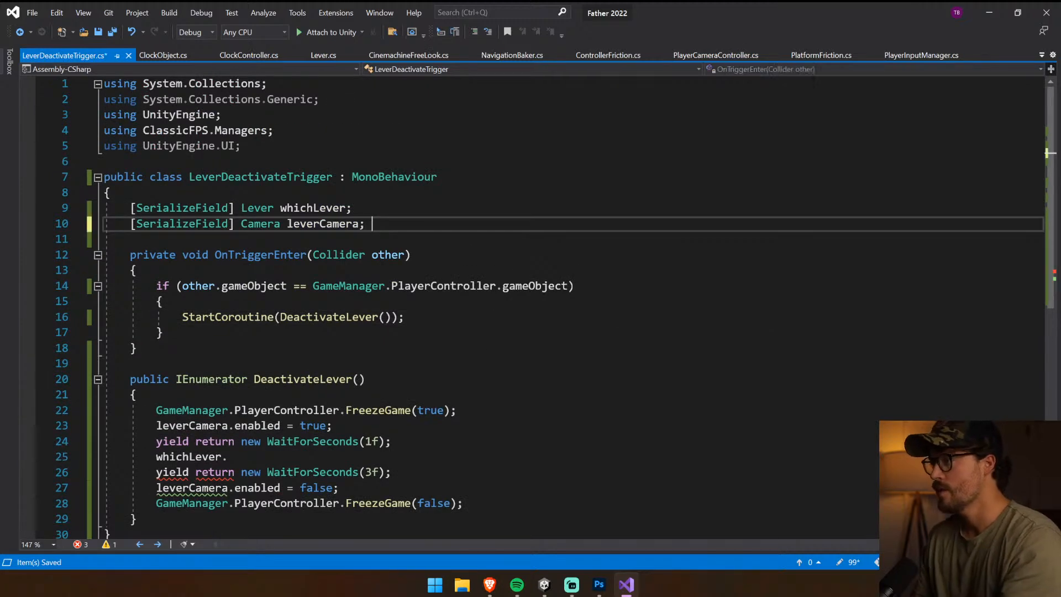
pyautogui.click(405, 318)
pyautogui.click(366, 224)
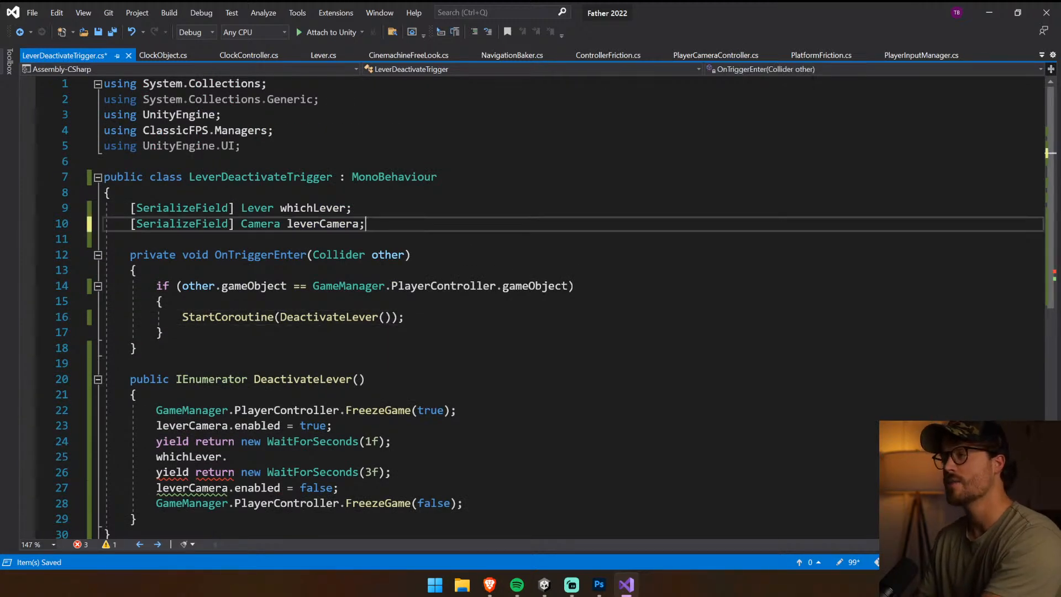
pyautogui.press('Return')
pyautogui.write('[Ser')
pyautogui.press('BackSpace')
pyautogui.press('BackSpace')
pyautogui.press('BackSpace')
pyautogui.press('BackSpace')
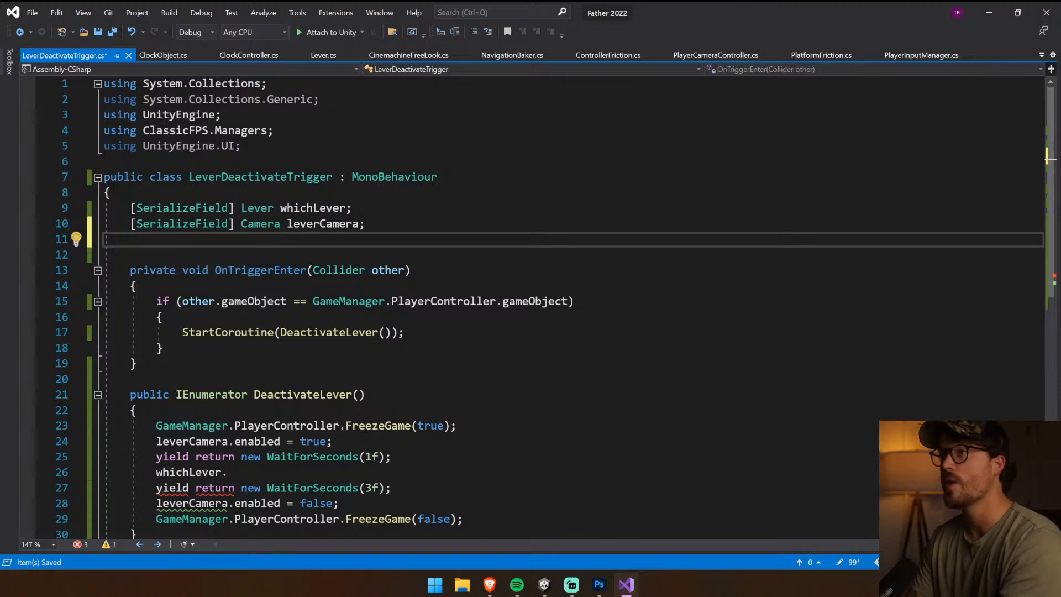
pyautogui.write('hasBeen')
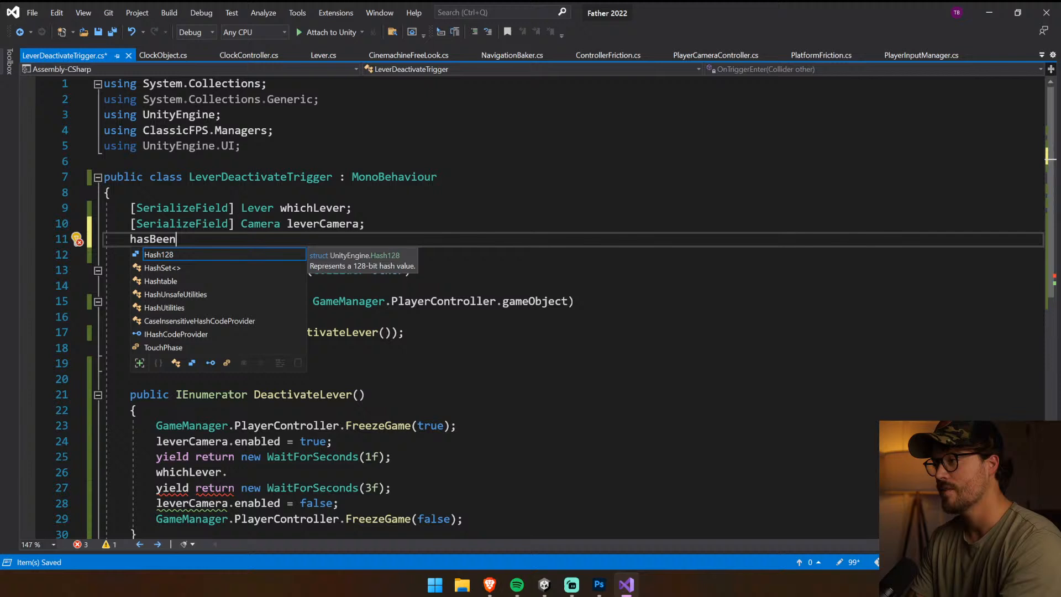
pyautogui.hotkey('ctrl', 'z')
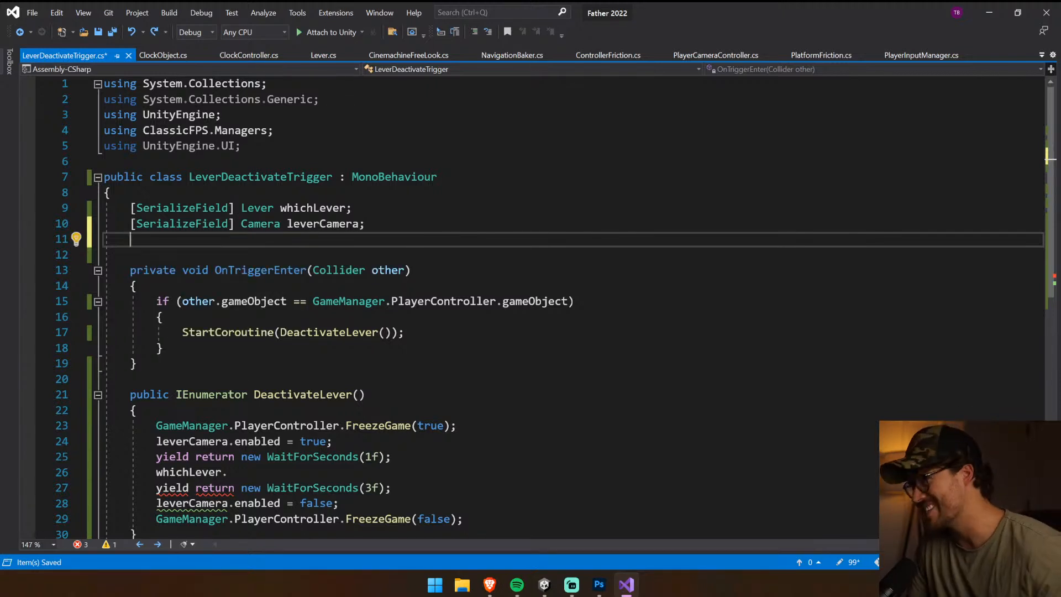
# Extend the if condition in OnTriggerEnter with && whichLever.isActivated after the player gameObject check
pyautogui.click(568, 301)
pyautogui.write('&& ')
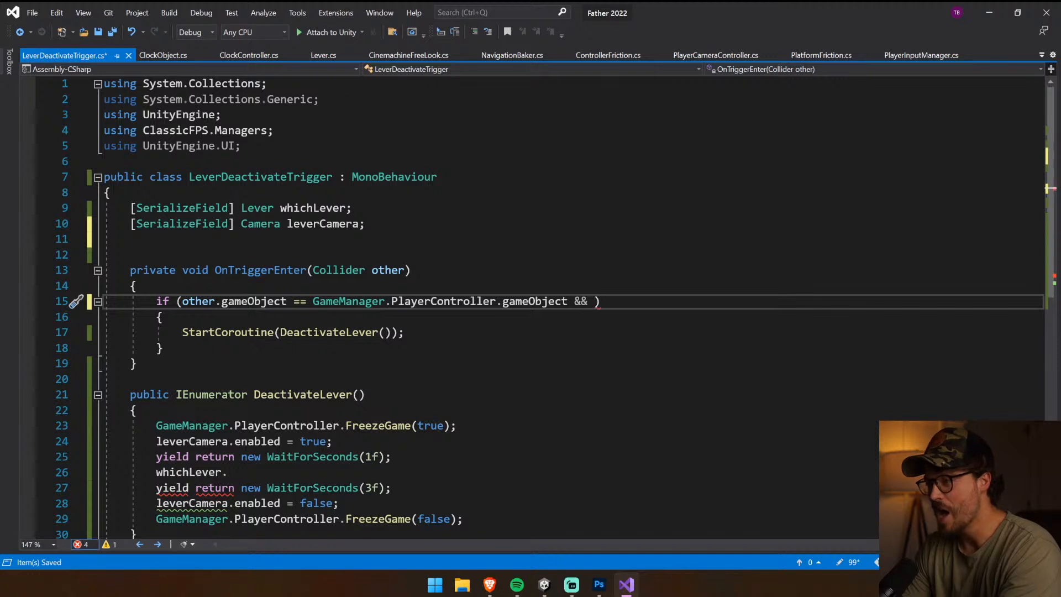
pyautogui.write('lever')
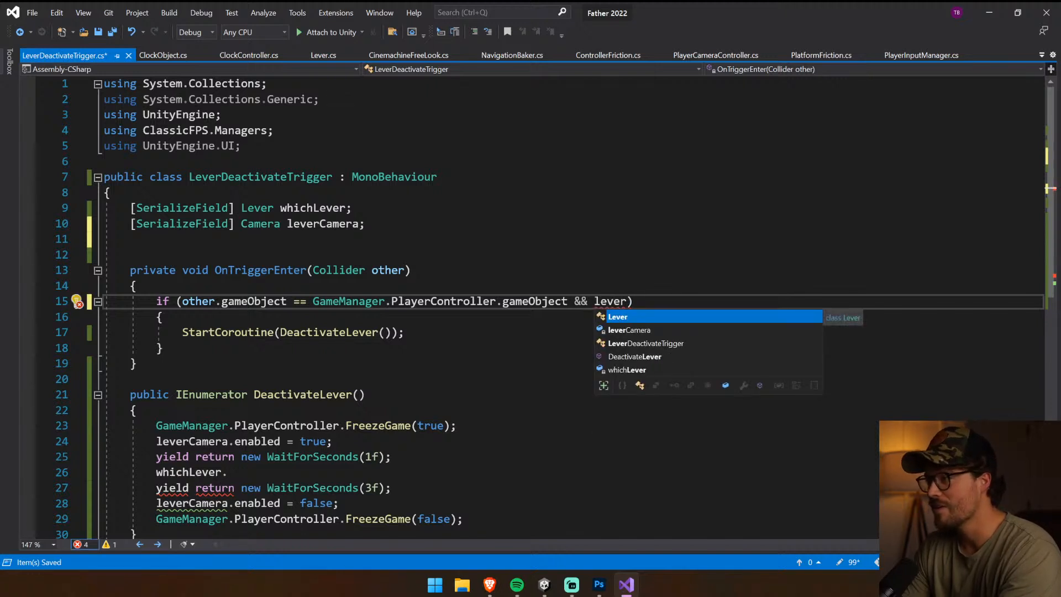
pyautogui.write('if(whichLever) whichLever.isActivated = false;')
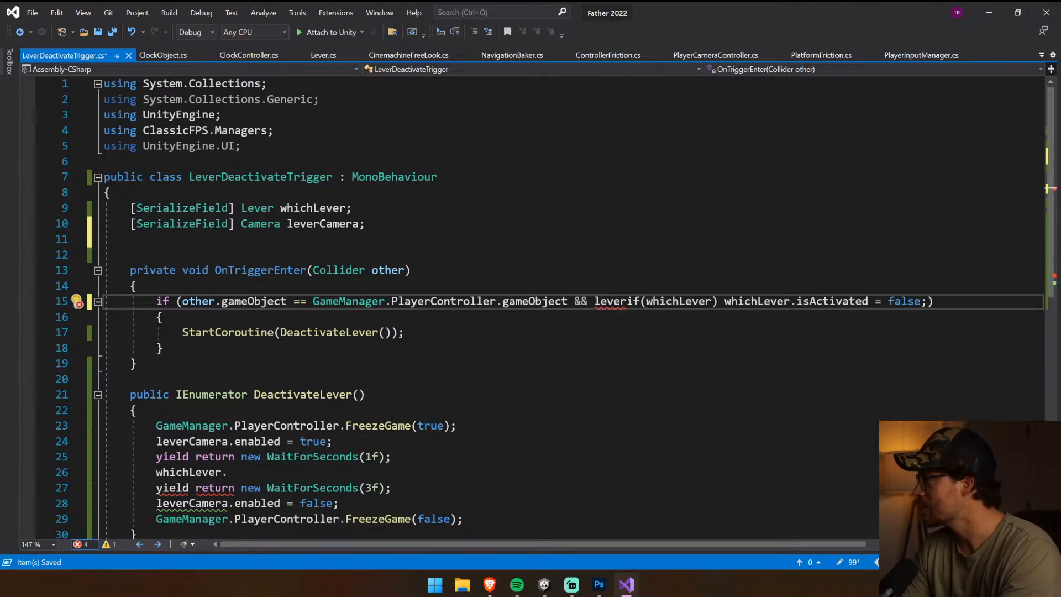
pyautogui.hotkey('ctrl', 'z')
pyautogui.press('BackSpace')
pyautogui.press('BackSpace')
pyautogui.press('BackSpace')
pyautogui.press('BackSpace')
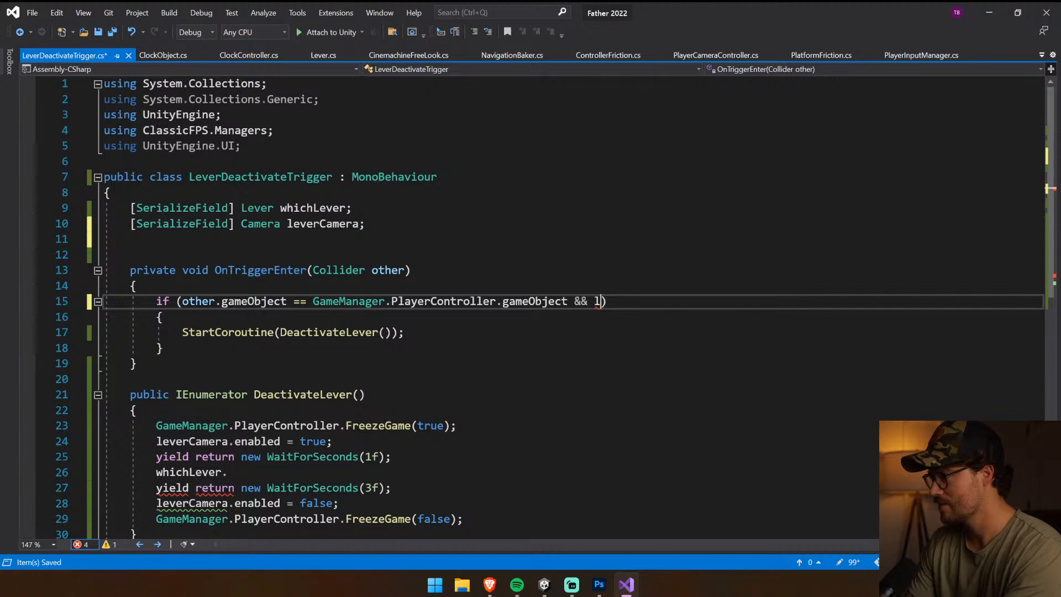
pyautogui.press('BackSpace')
pyautogui.write('which')
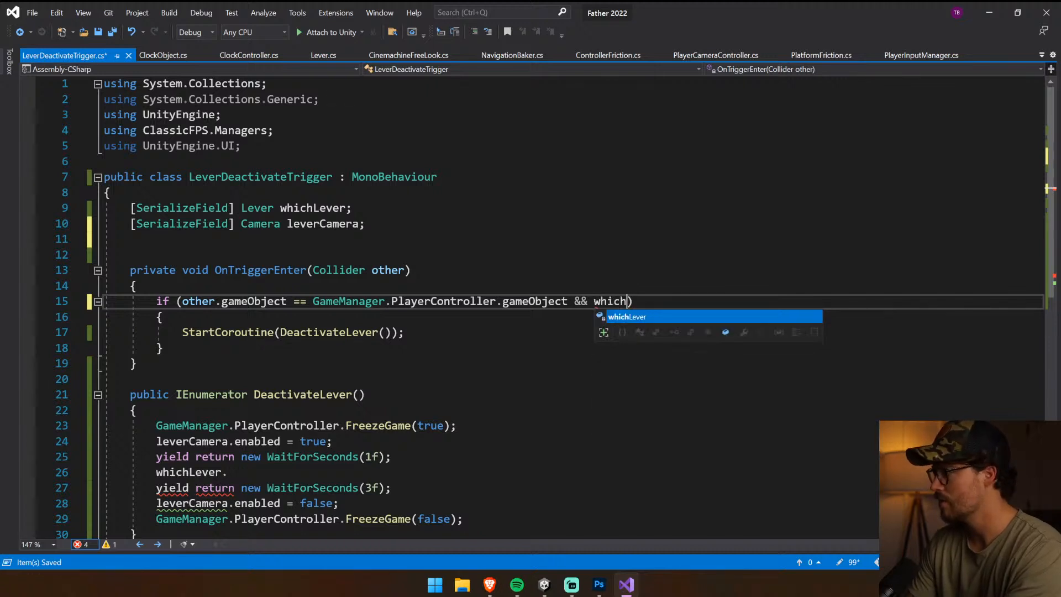
pyautogui.press('Tab')
pyautogui.write('.isActivated')
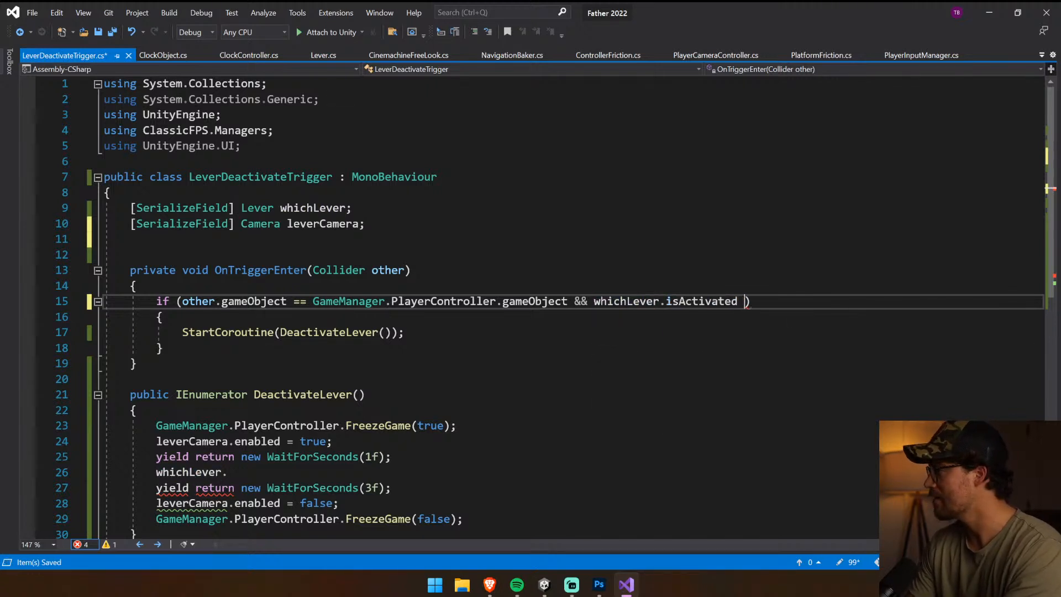
pyautogui.press('BackSpace')
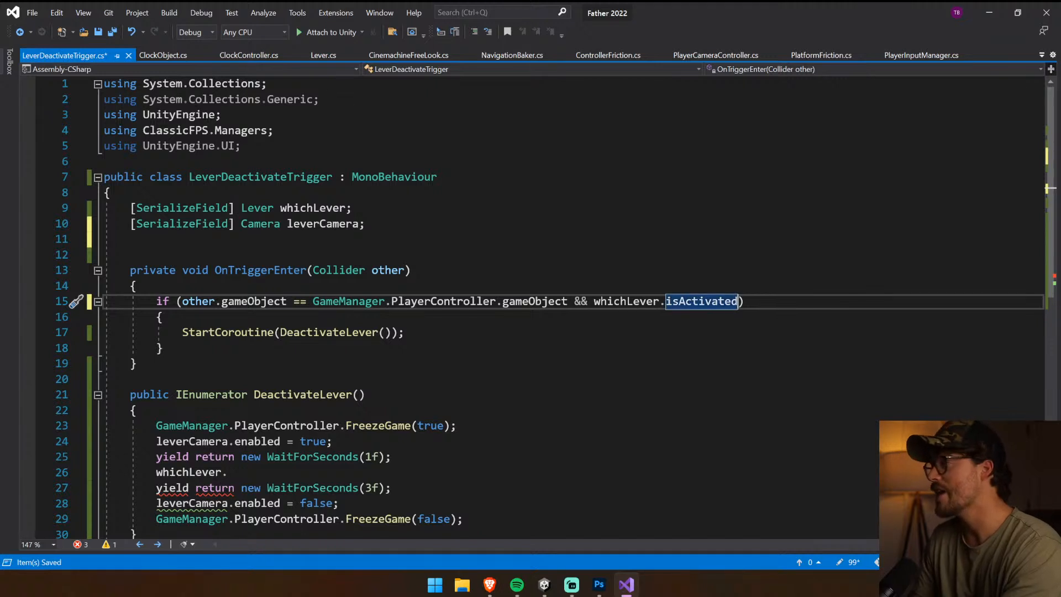
pyautogui.click(594, 301)
pyautogui.write('!')
pyautogui.scroll(-1, 553, 307)
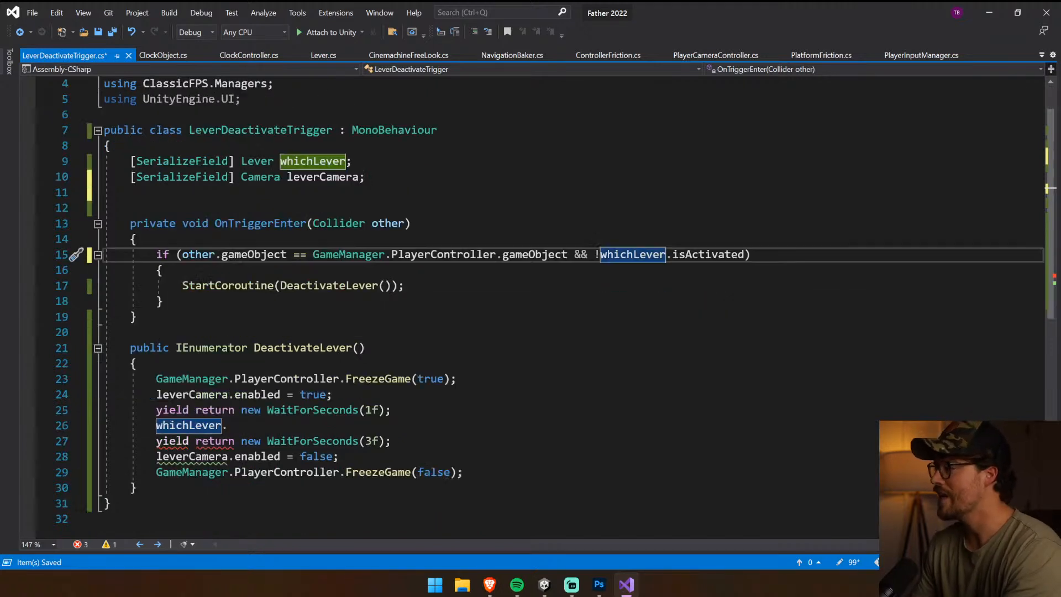
pyautogui.press('BackSpace')
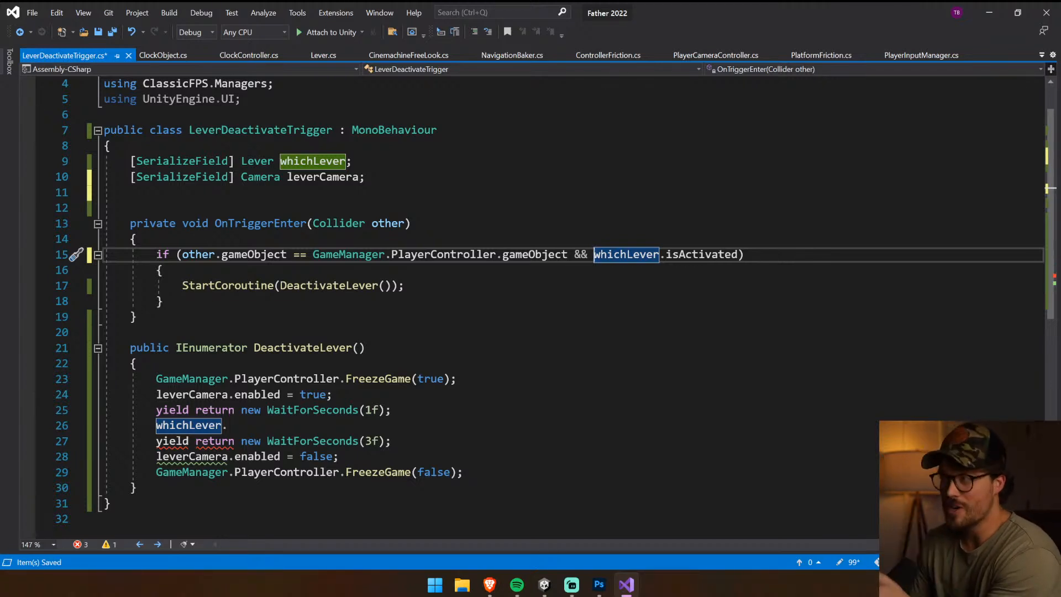
pyautogui.click(162, 379)
pyautogui.click(333, 395)
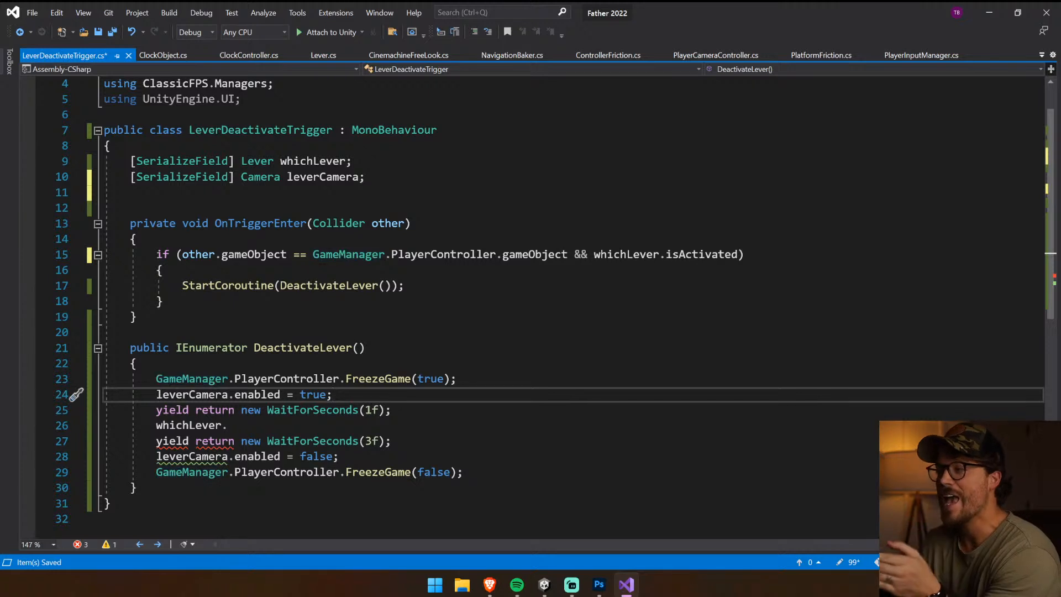
# In DeactivateLever, add if (whichLever) whichLever.isActivated = false; after enabling the lever camera, and replace the unfinished whichLever. line with a copy of it
pyautogui.press('Return')
pyautogui.press('Tab')
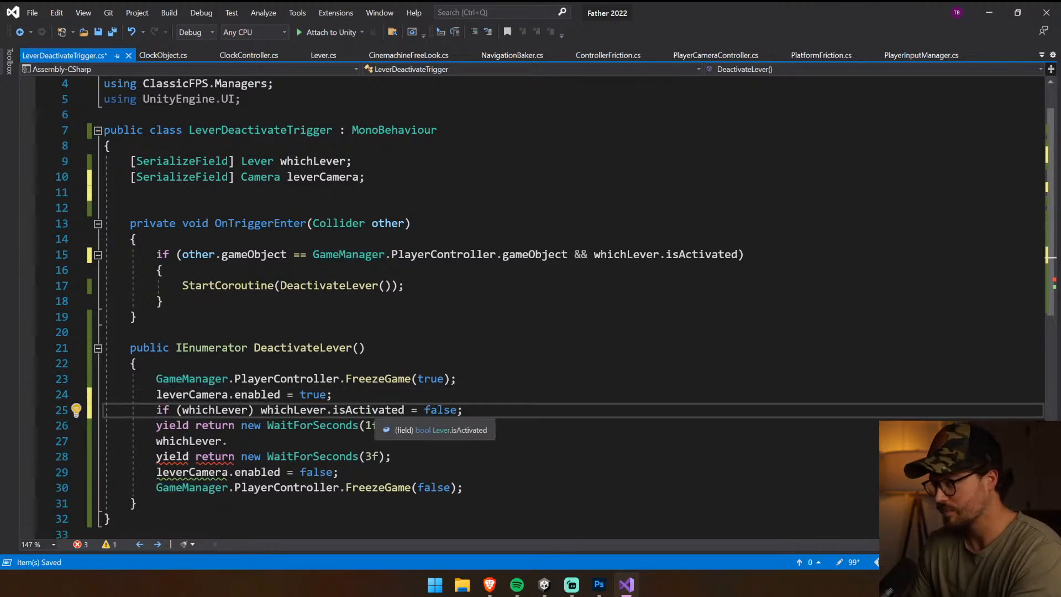
pyautogui.moveTo(228, 441); pyautogui.dragTo(151, 441)
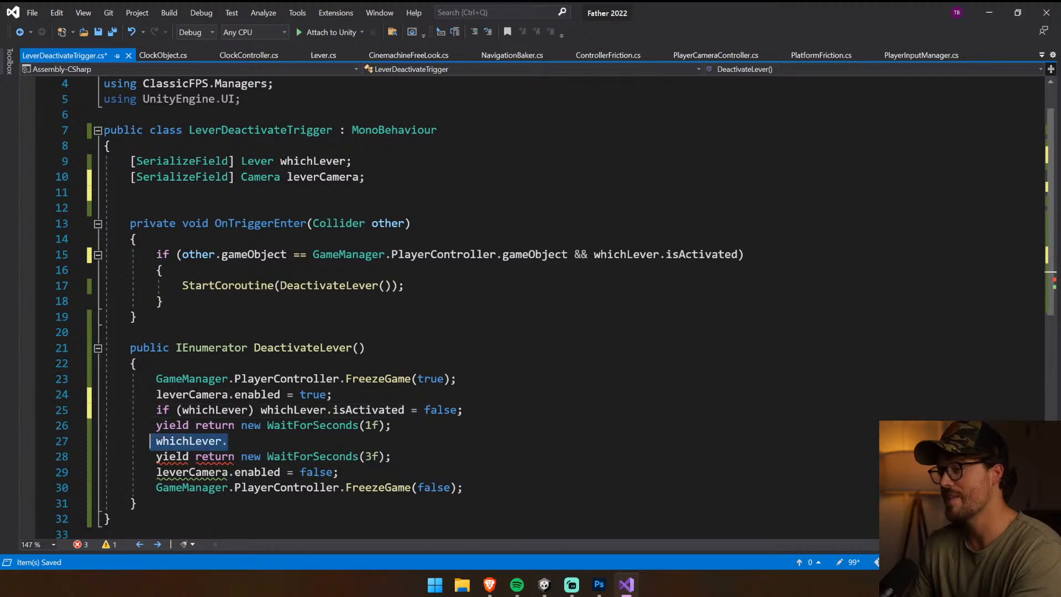
pyautogui.write('if (whichLever) whichLever.isActivated = false;')
# In the copied line between the 1f and 3f waits, replace isActivated with gameObject
pyautogui.click(367, 441)
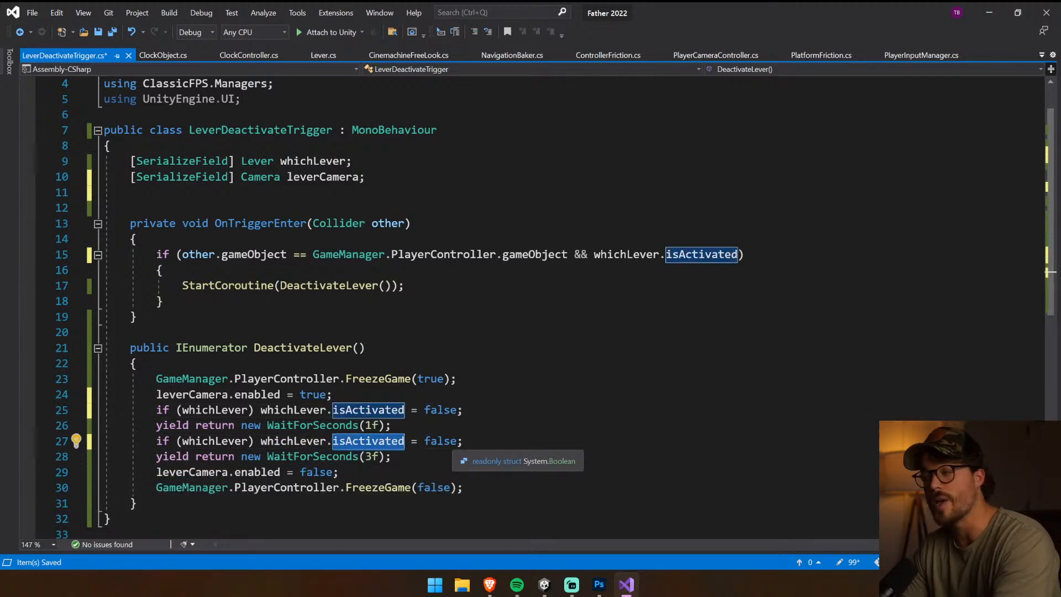
pyautogui.write('ac')
pyautogui.press('BackSpace')
pyautogui.press('BackSpace')
pyautogui.write('Set')
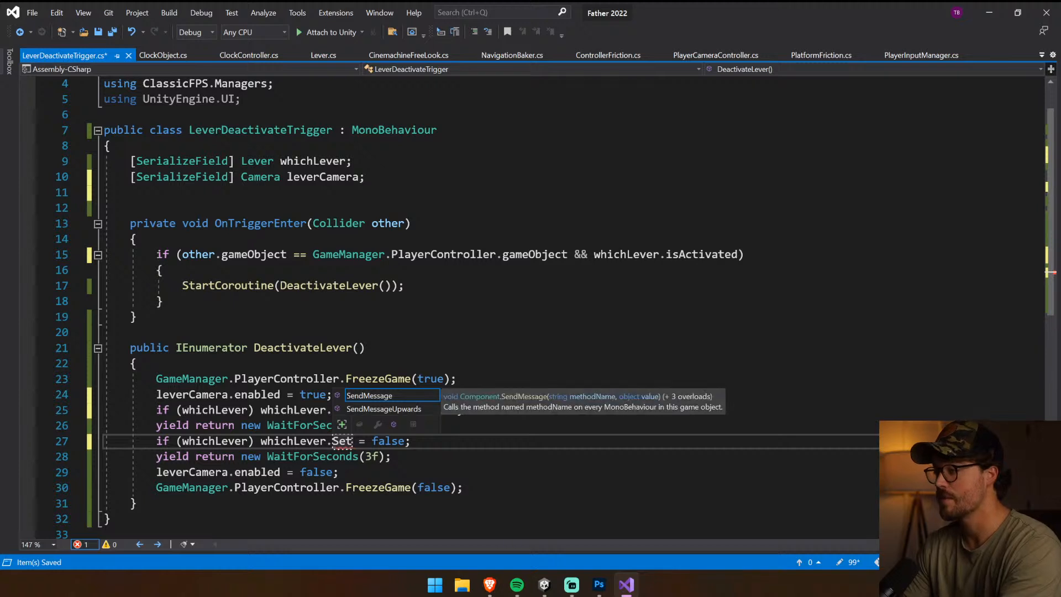
pyautogui.write('Activ')
pyautogui.press('BackSpace')
pyautogui.press('BackSpace')
pyautogui.press('BackSpace')
pyautogui.press('BackSpace')
pyautogui.press('BackSpace')
pyautogui.press('BackSpace')
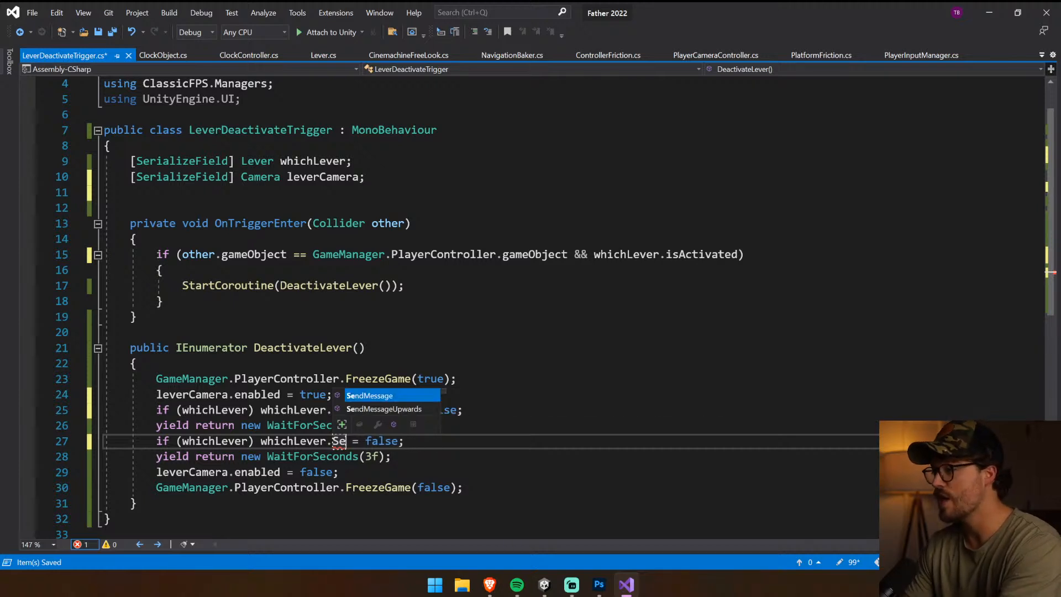
pyautogui.press('BackSpace')
pyautogui.press('BackSpace')
pyautogui.write('gameObject')
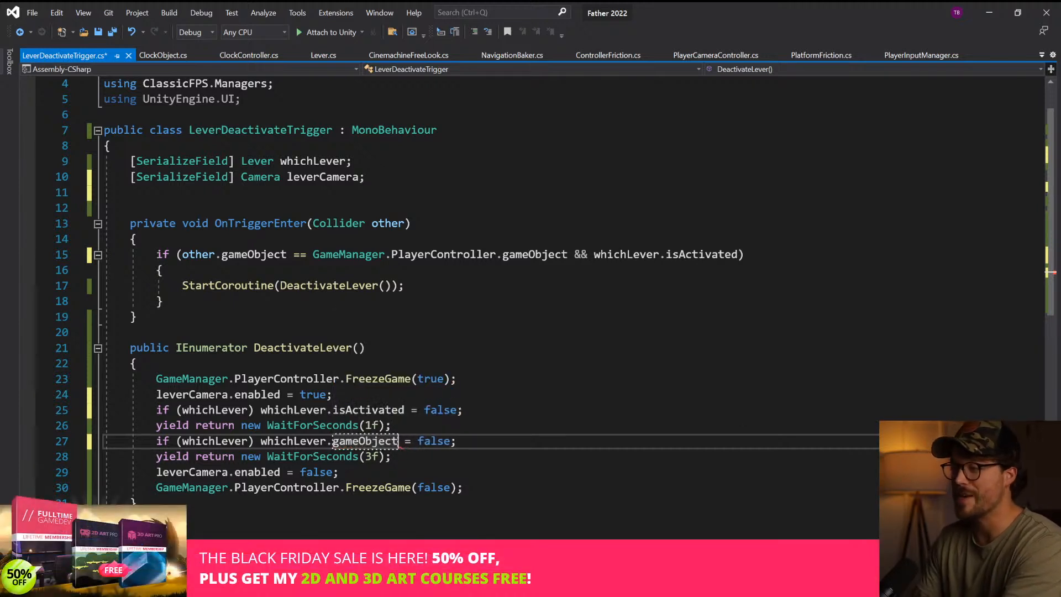
pyautogui.write('(Active')
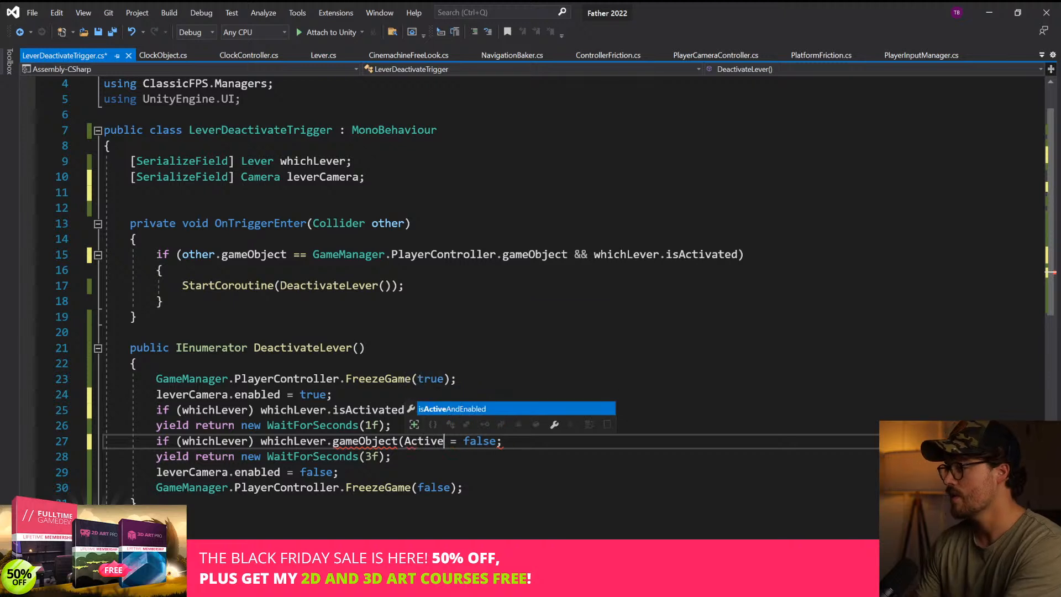
pyautogui.press('BackSpace')
pyautogui.press('BackSpace')
pyautogui.press('BackSpace')
pyautogui.press('BackSpace')
pyautogui.press('BackSpace')
pyautogui.press('BackSpace')
pyautogui.press('BackSpace')
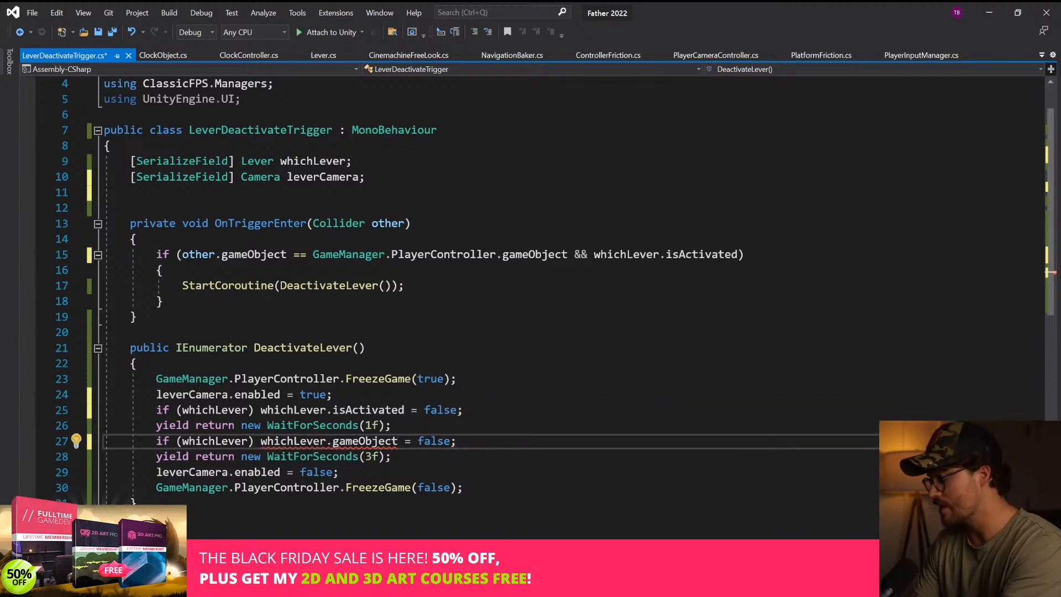
# Complete the line as whichLever.gameObject.SetActive(false); by adding the call and removing the leftover = false, and save the script
pyautogui.write('.SetActive(false')
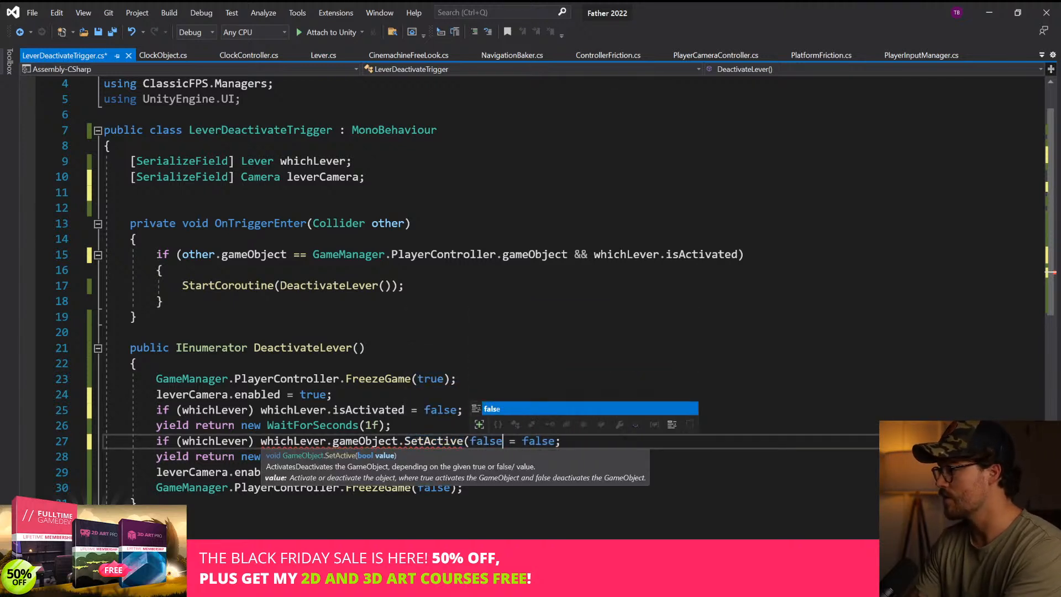
pyautogui.write(')')
pyautogui.hotkey('ctrl', 'shift', 'Right')
pyautogui.hotkey('ctrl', 'shift', 'Right')
pyautogui.hotkey('ctrl', 'shift', 'Right')
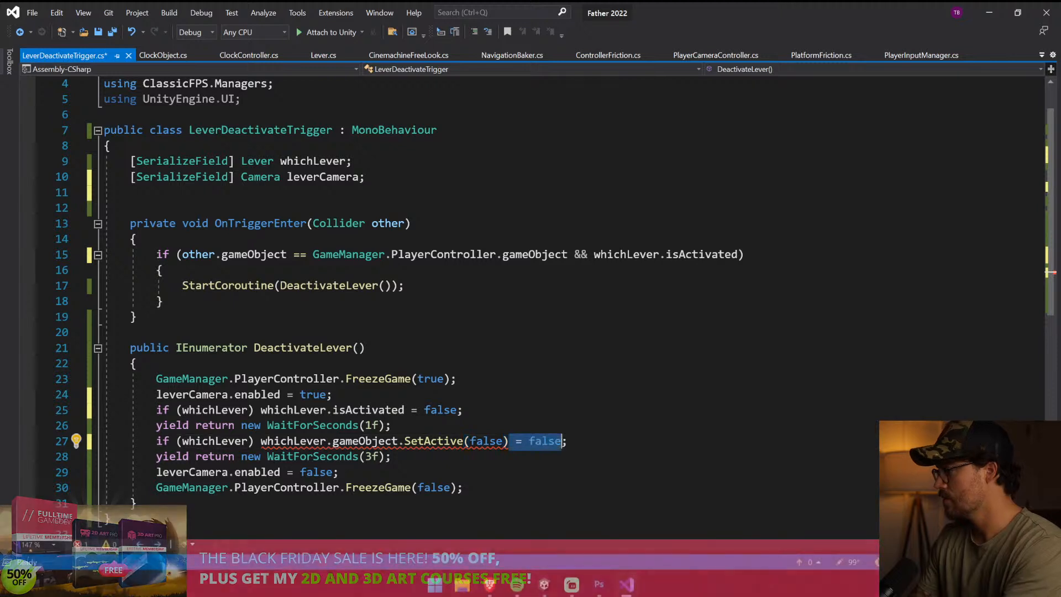
pyautogui.press('BackSpace')
pyautogui.hotkey('ctrl', 's')
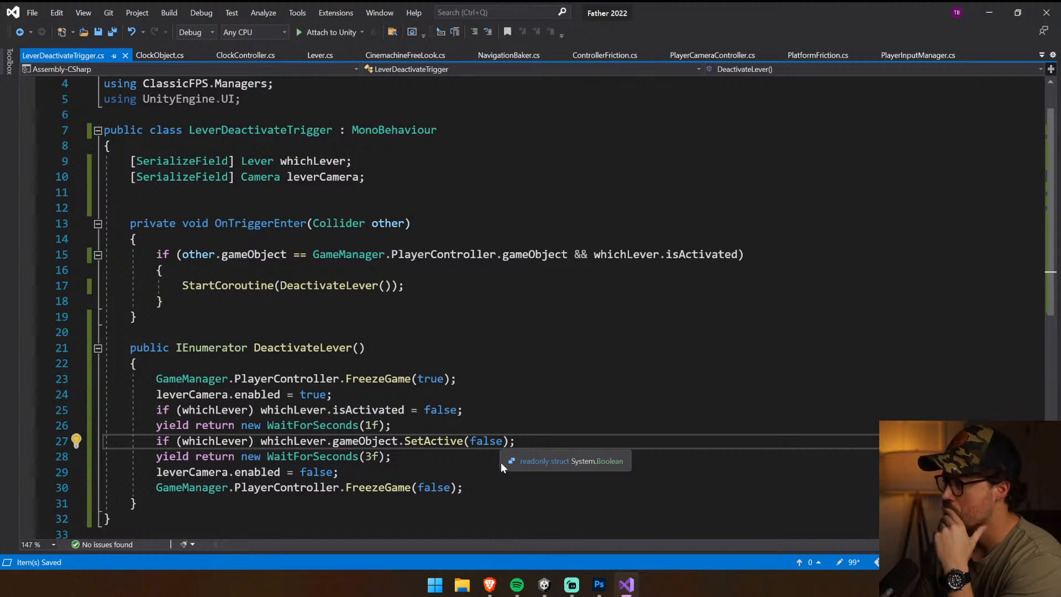
# Switch to Unity, make the Lever Deactivate Trigger's Box Collider a trigger and remove its Audio Source component
pyautogui.click(547, 589)
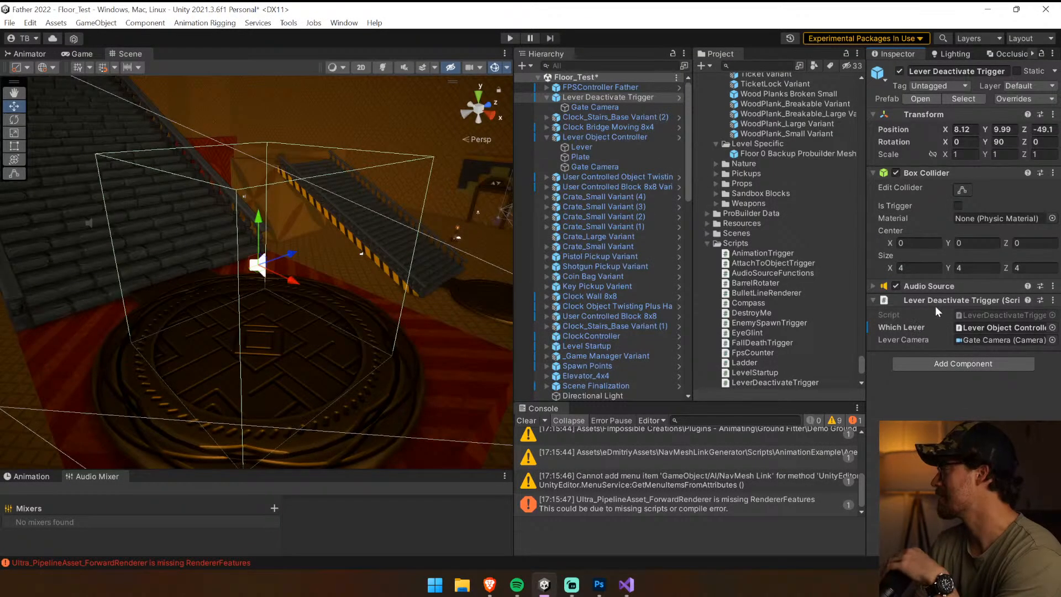
pyautogui.click(957, 206)
pyautogui.click(949, 283)
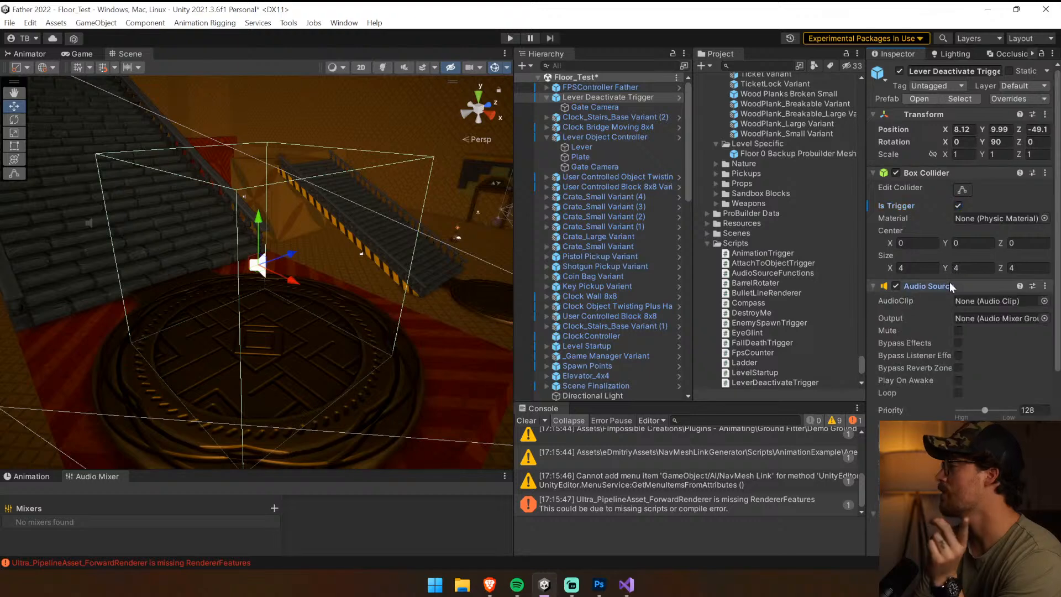
pyautogui.rightClick(949, 284)
pyautogui.click(934, 308)
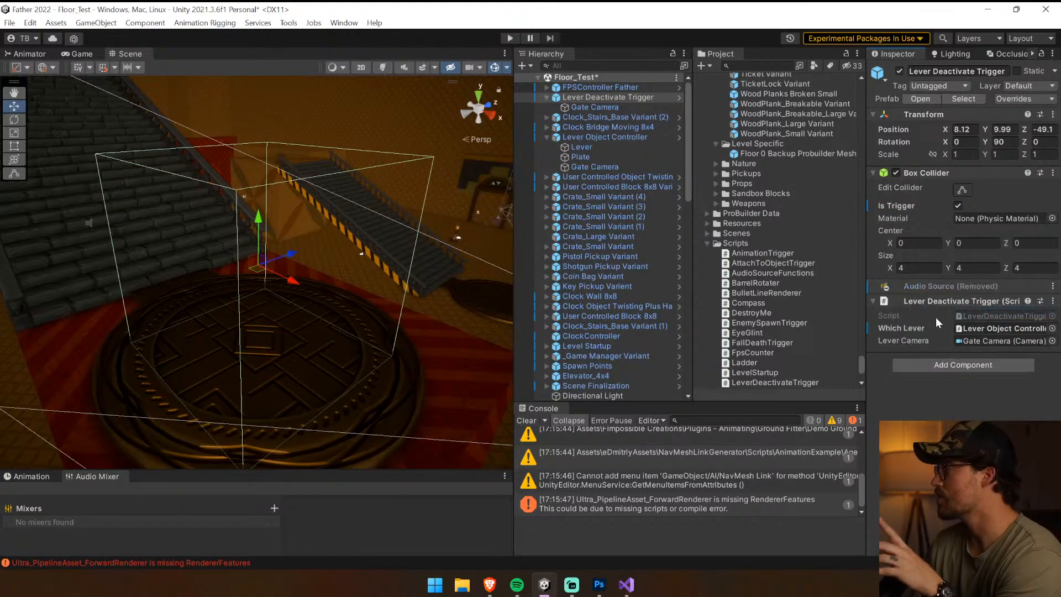
# Clear the console and apply all overrides on the Lever Deactivate Trigger instance to its prefab
pyautogui.click(527, 421)
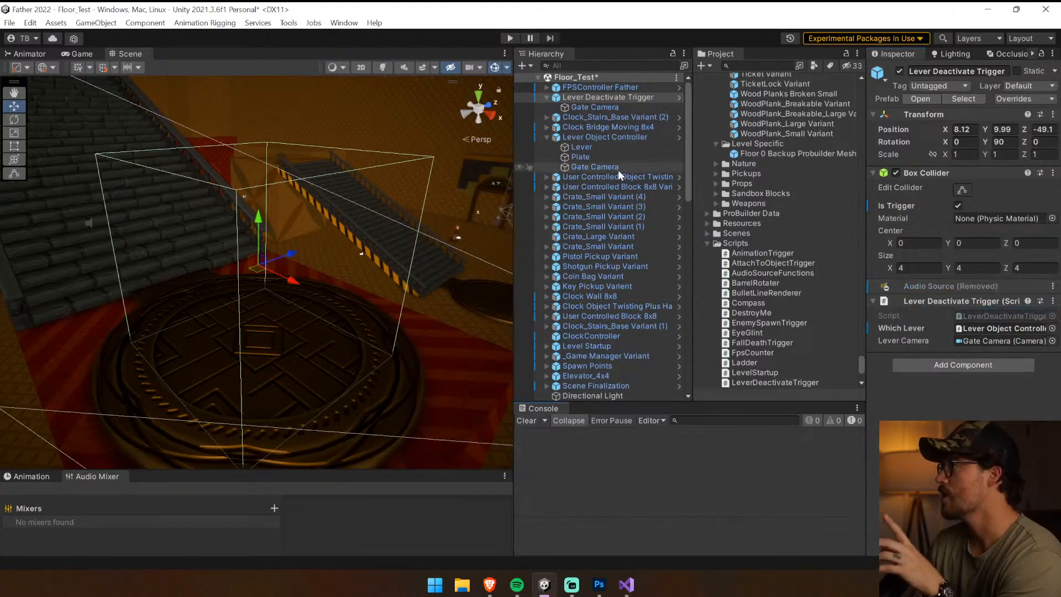
pyautogui.click(980, 98)
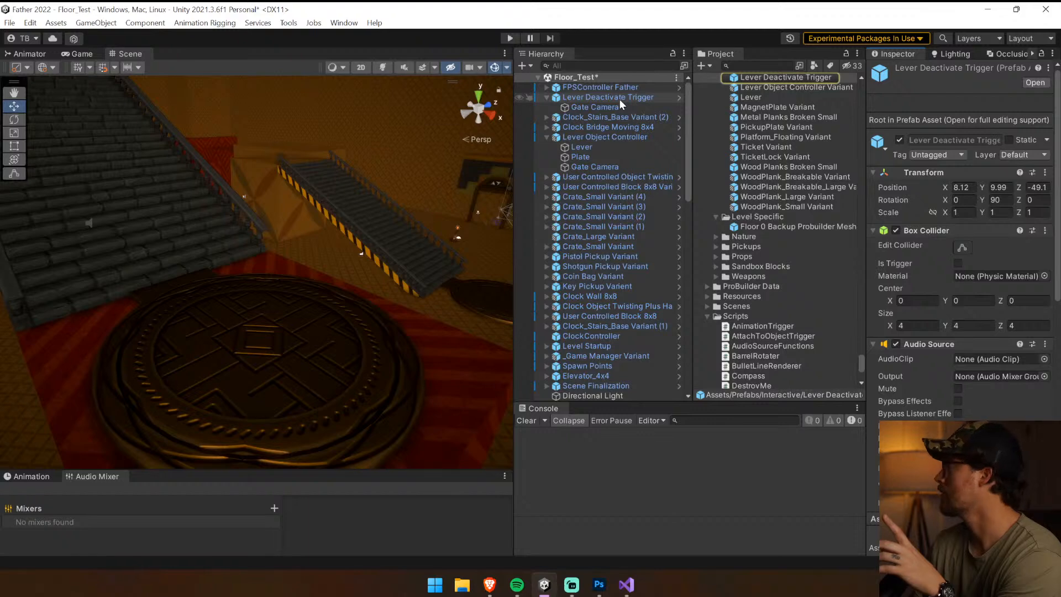
pyautogui.click(619, 98)
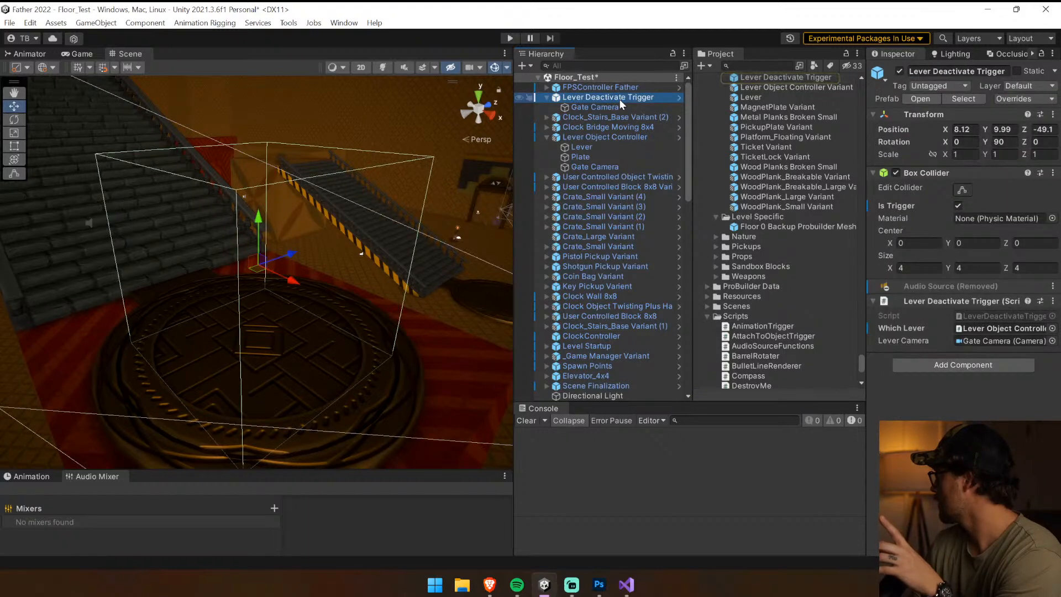
pyautogui.click(1040, 100)
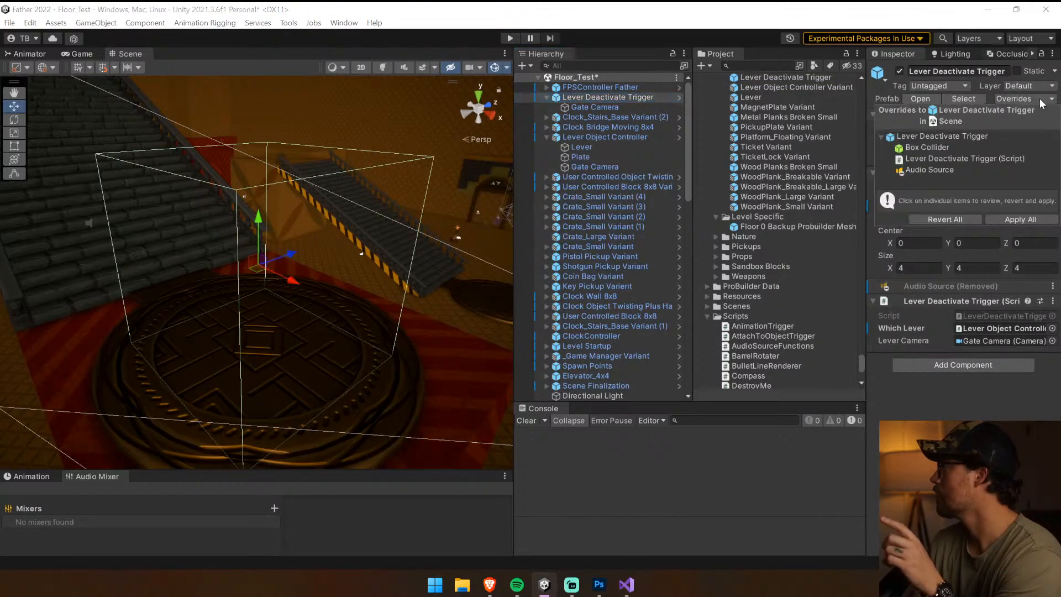
pyautogui.click(1017, 219)
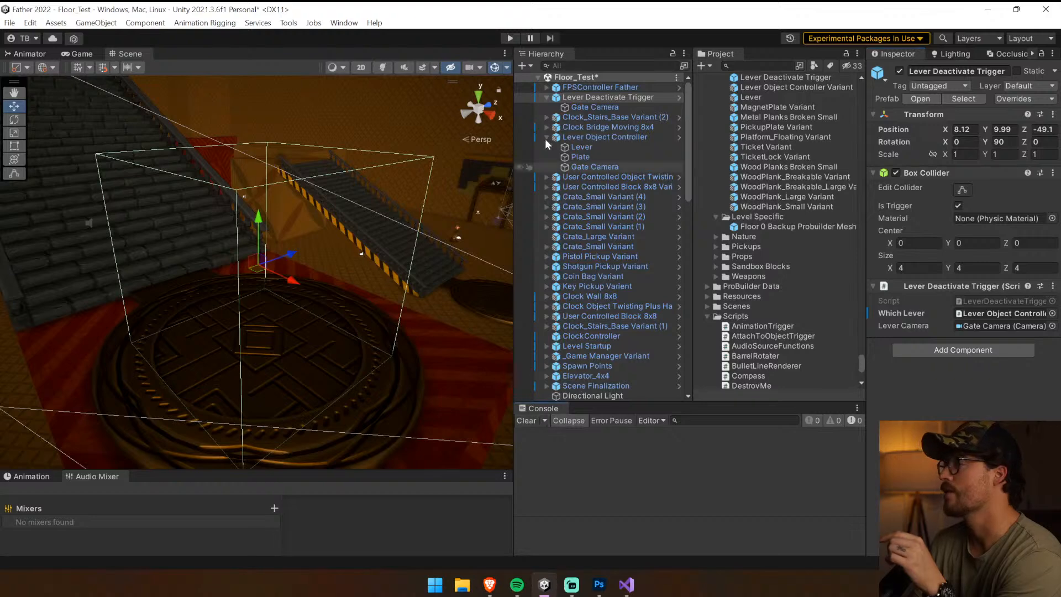
# Run the scene, clear the console and walk up the large stairs to test the lever deactivation trigger
pyautogui.hotkey('ctrl', 'p')
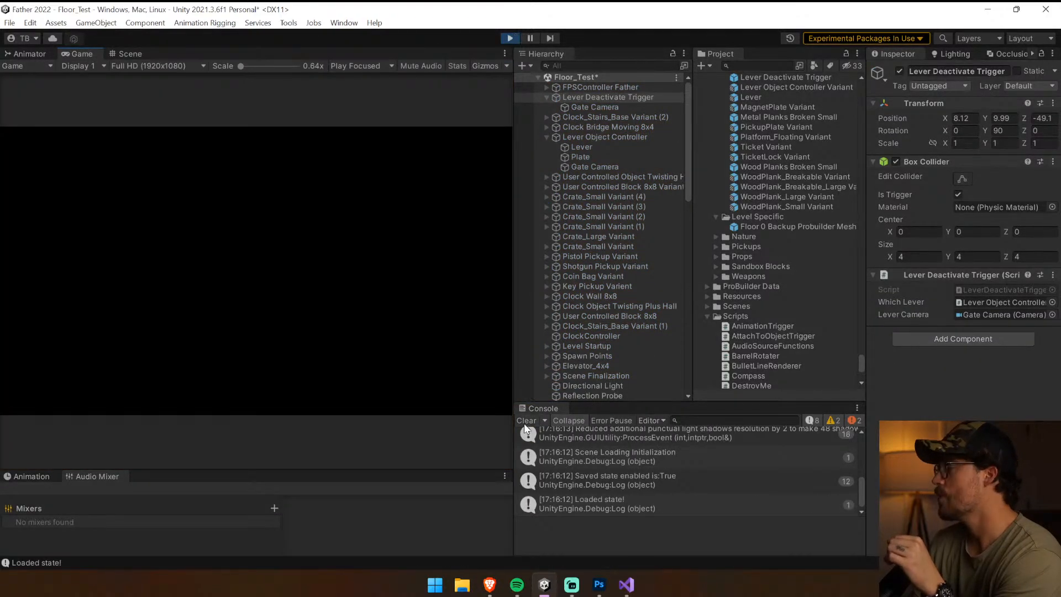
pyautogui.click(524, 421)
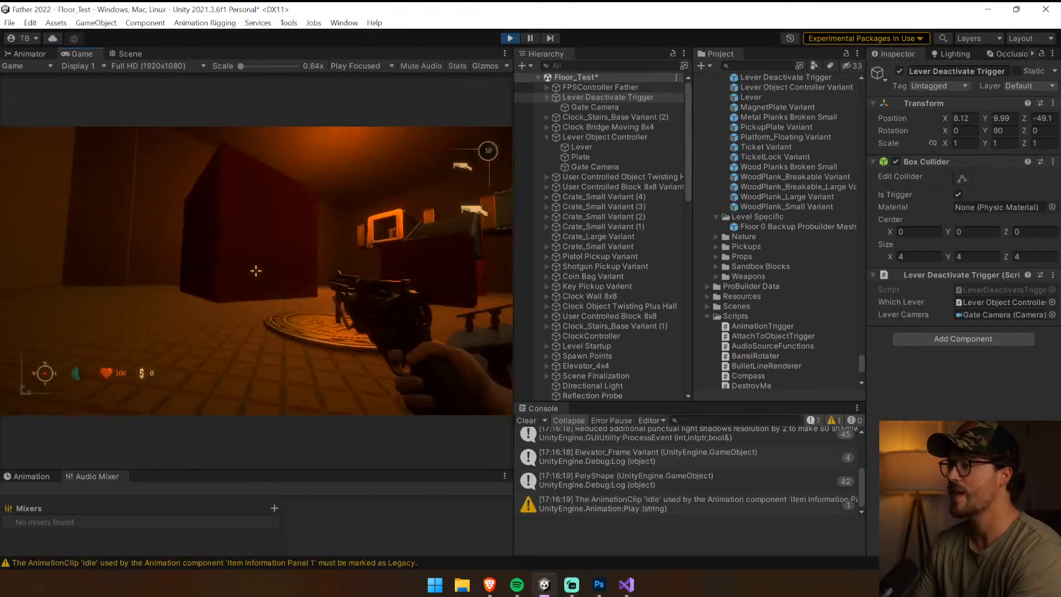
pyautogui.press('w')
pyautogui.press('w')
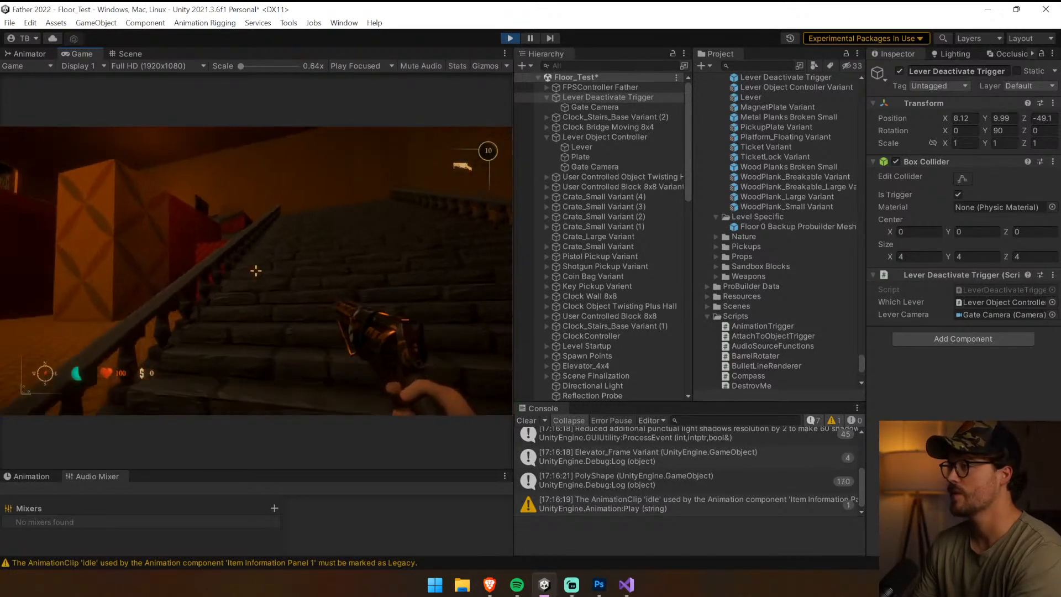
pyautogui.press('w')
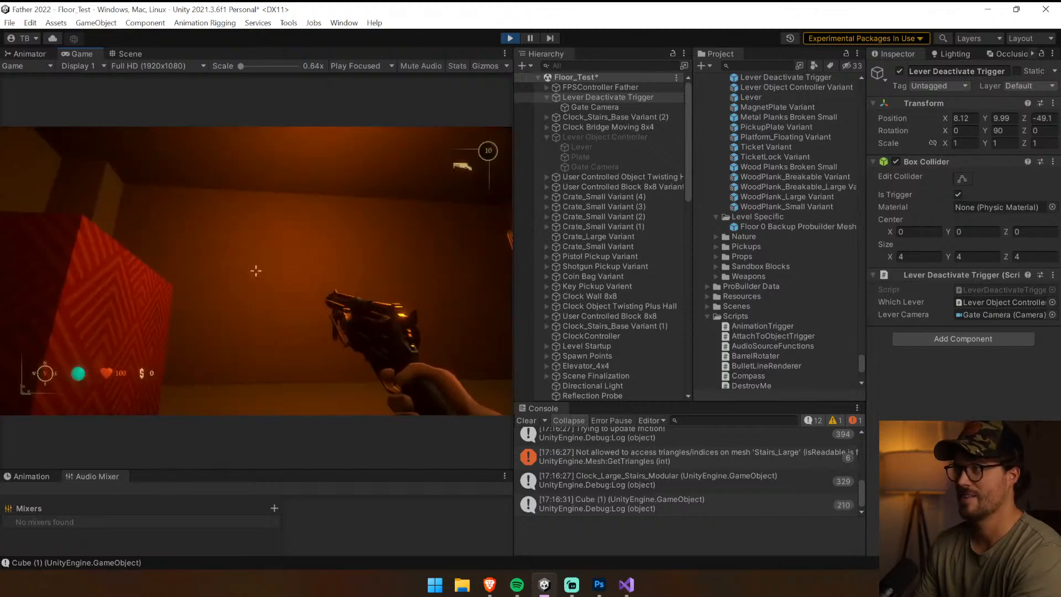
# Walk around the hall in the running game, past the red blocks and stairs, and try interacting with the red block
pyautogui.press('w')
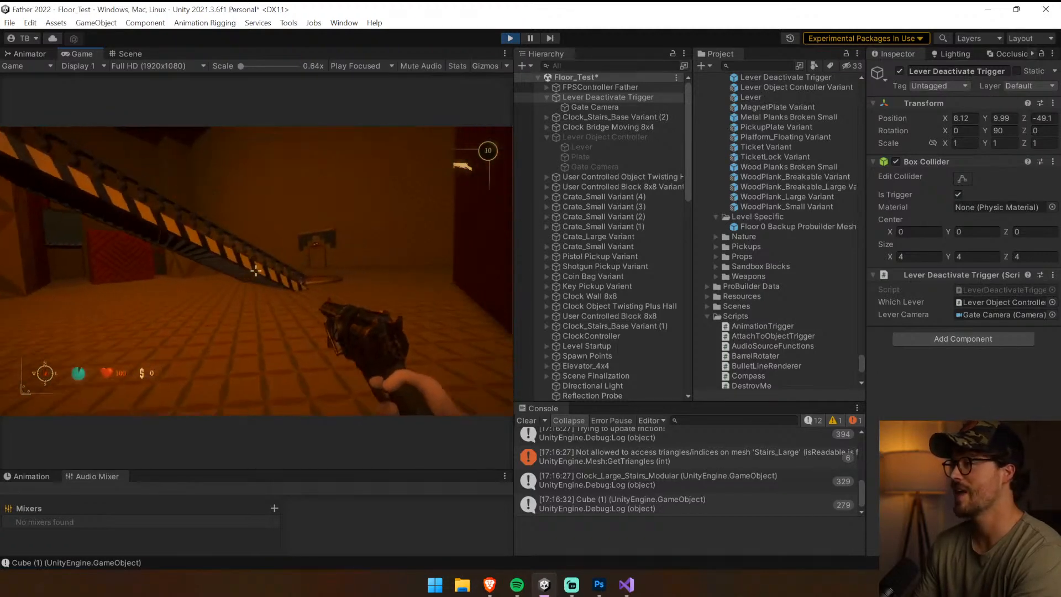
pyautogui.press('w')
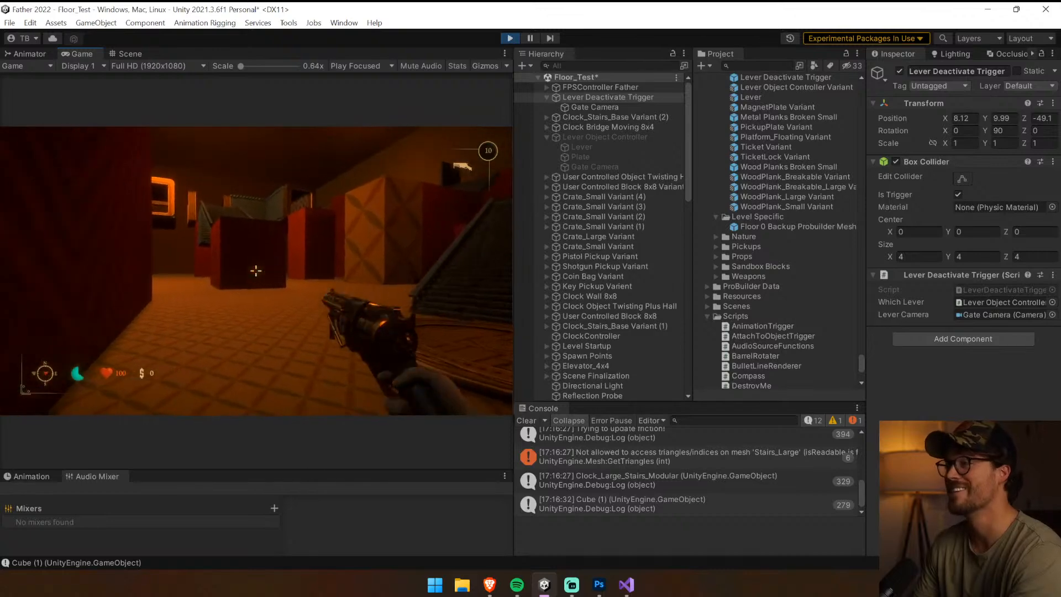
pyautogui.press('w')
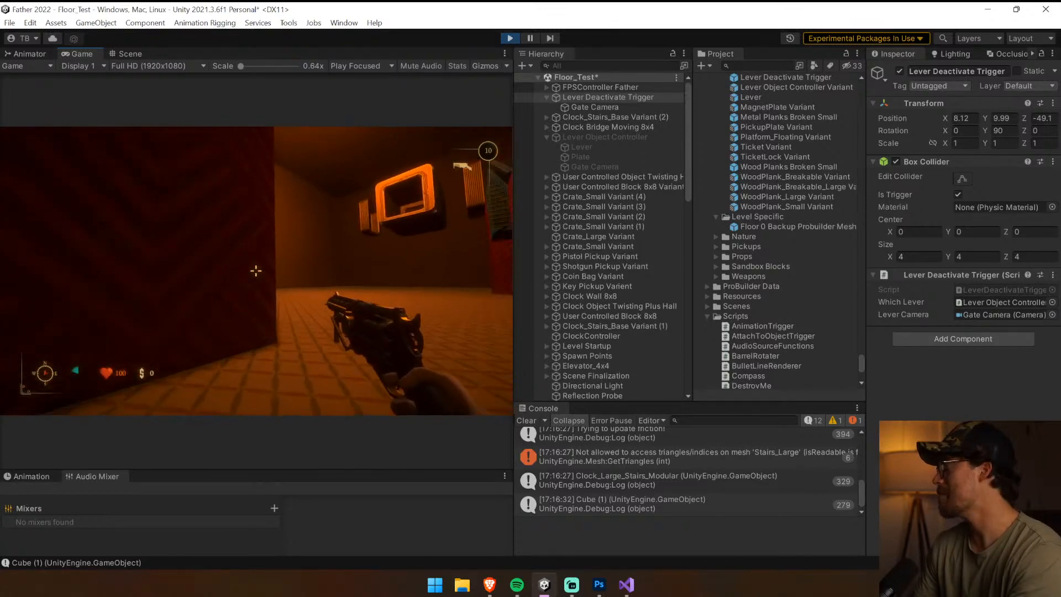
pyautogui.press('w')
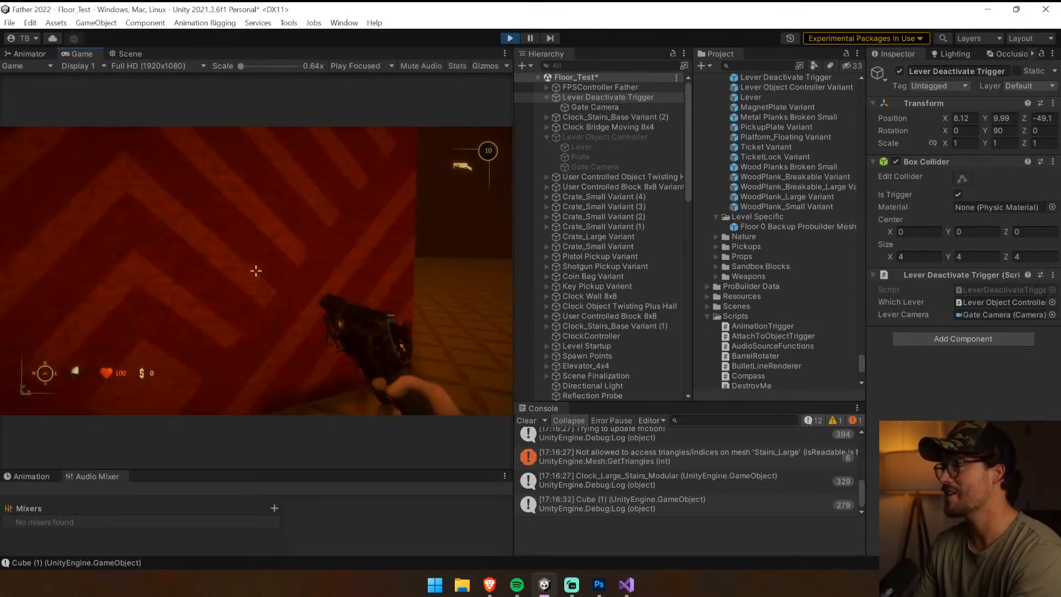
pyautogui.press('e')
pyautogui.press('w')
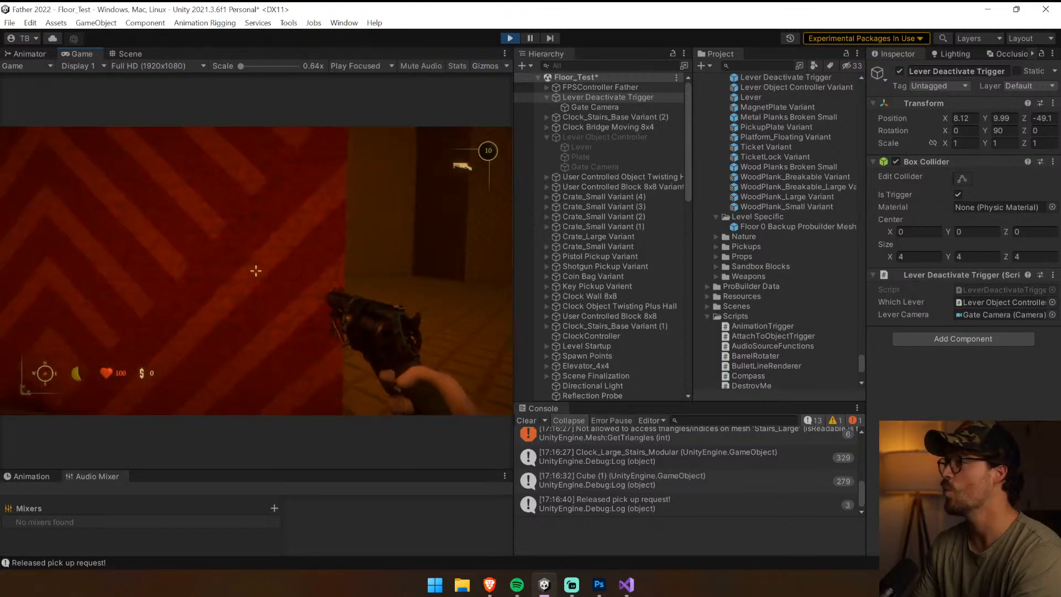
pyautogui.press('w')
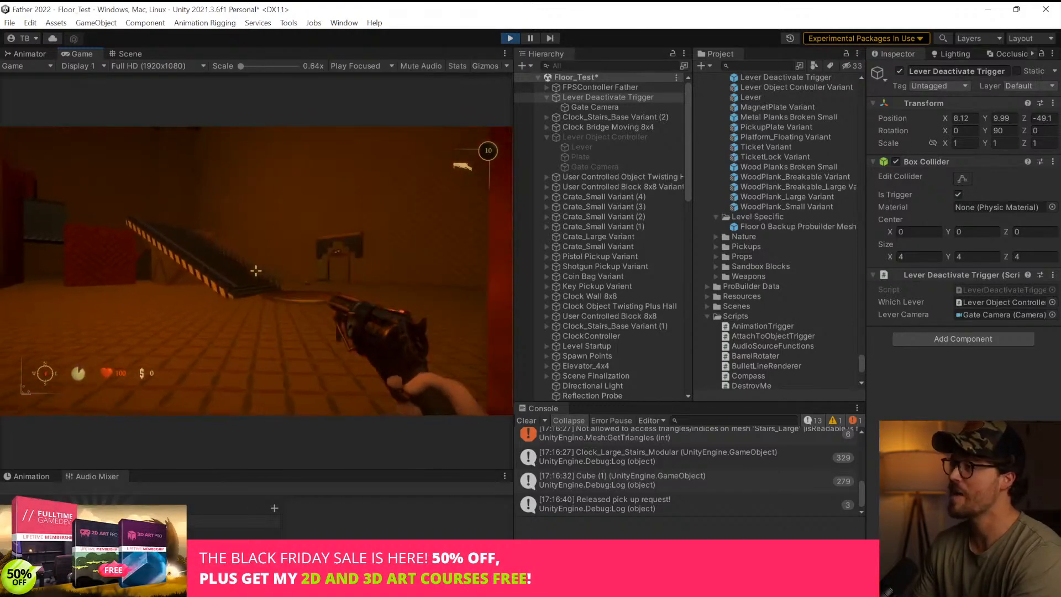
pyautogui.press('w')
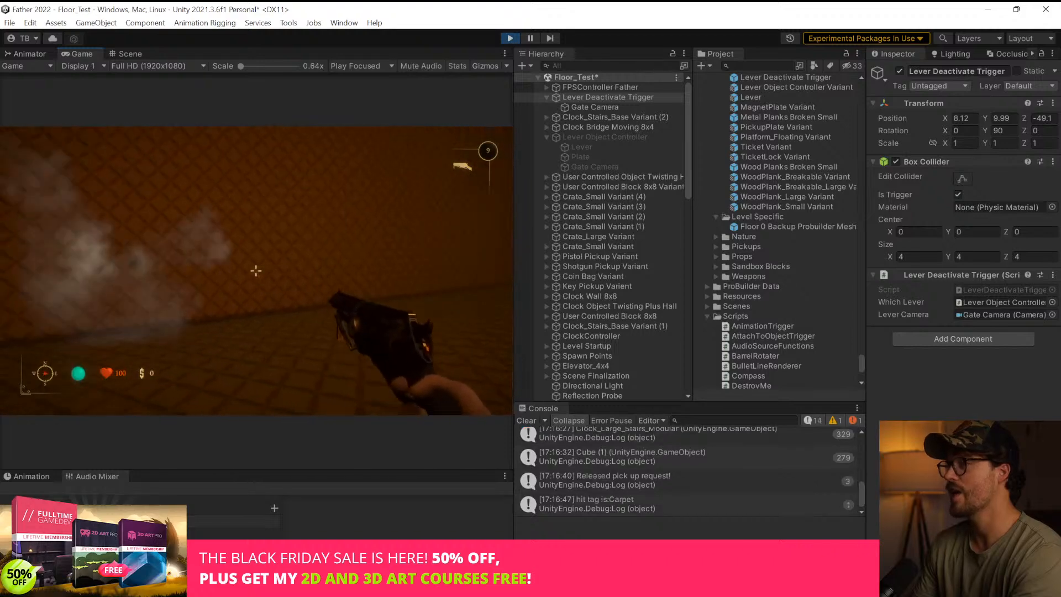
# Shoot at the wall and look around the rest of the hall, then end the playtest and clear the console
pyautogui.click(255, 270)
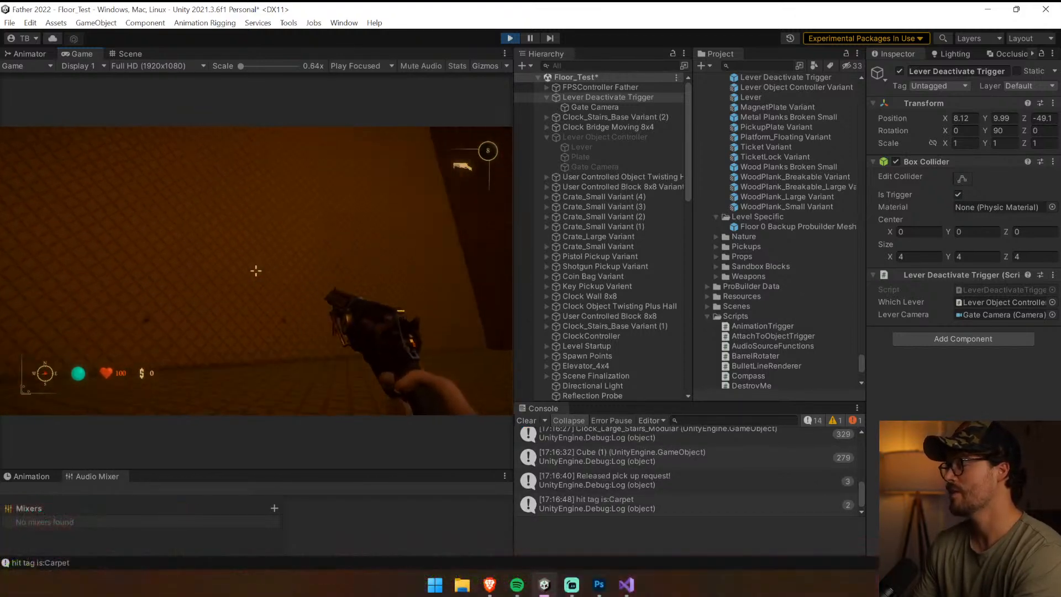
pyautogui.press('w')
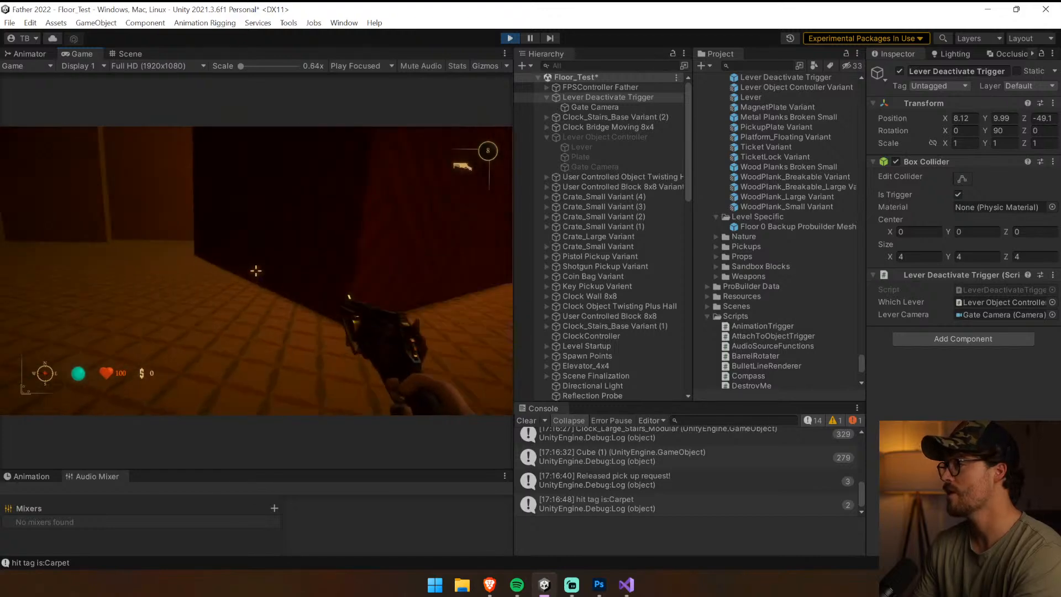
pyautogui.press('w')
pyautogui.press('e')
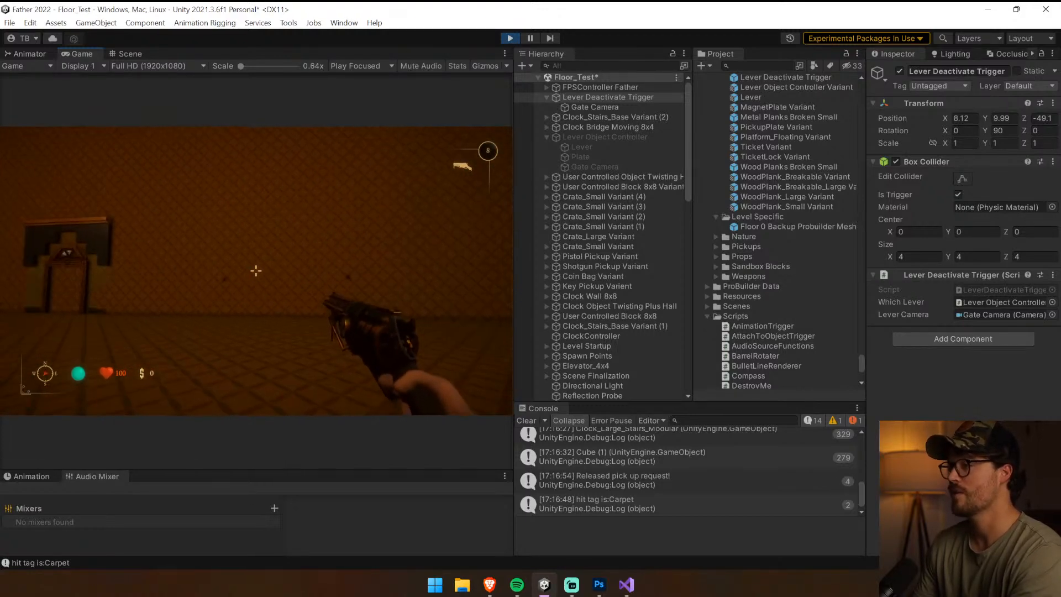
pyautogui.press('w')
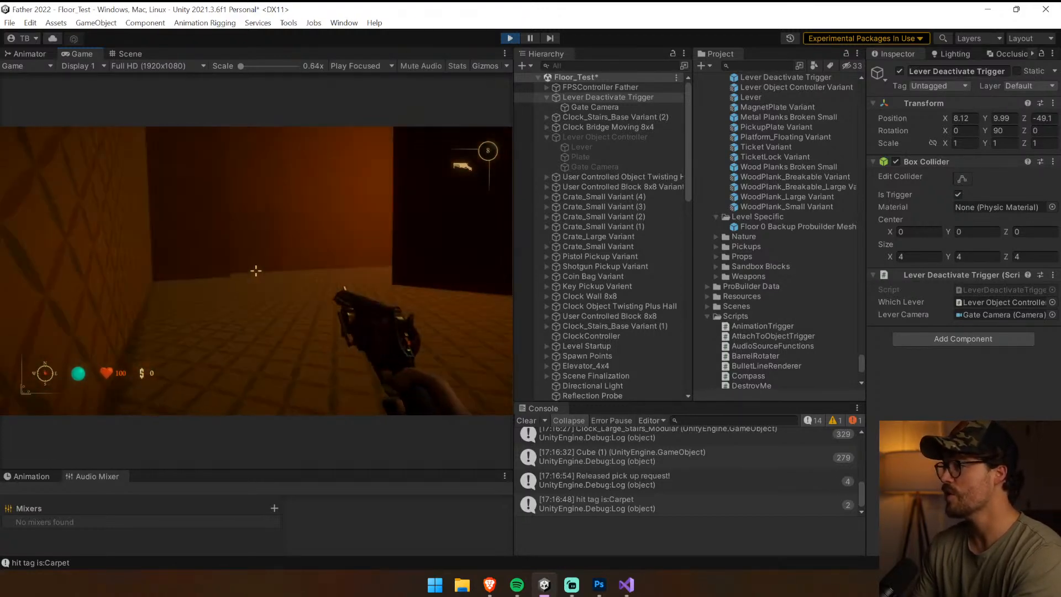
pyautogui.press('w')
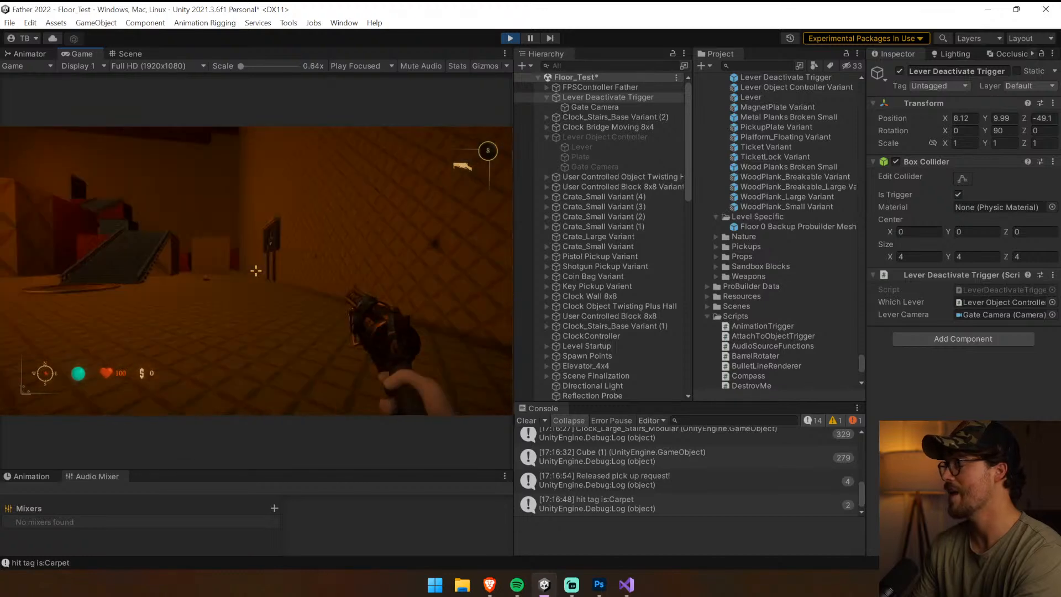
pyautogui.press('w')
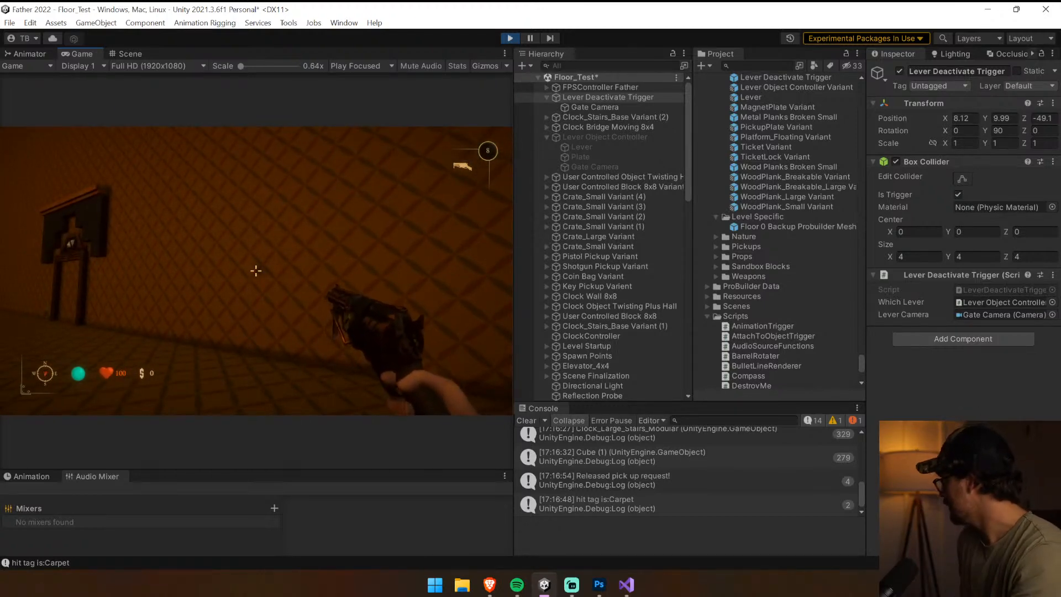
pyautogui.hotkey('ctrl', 'p')
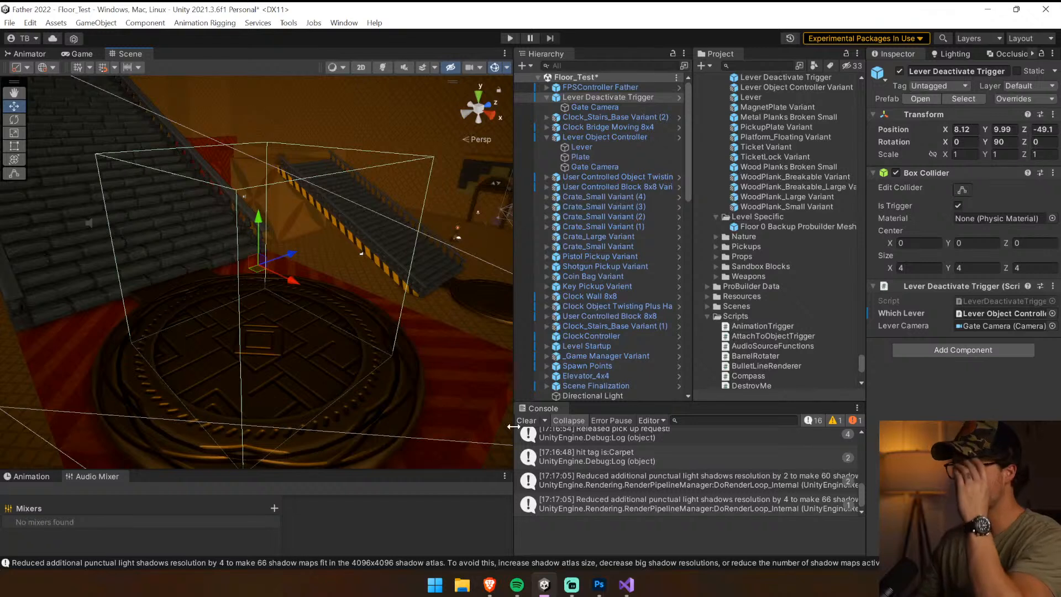
pyautogui.click(525, 421)
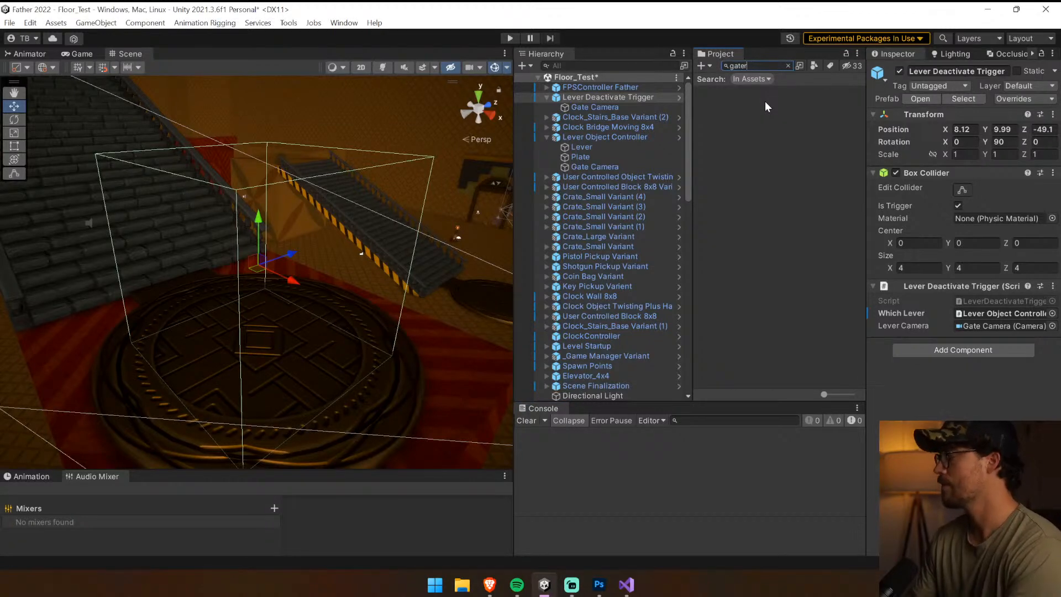
# Search the project assets for "gate" and preview the Iron Gate _ Pound audio clip
pyautogui.press('BackSpace')
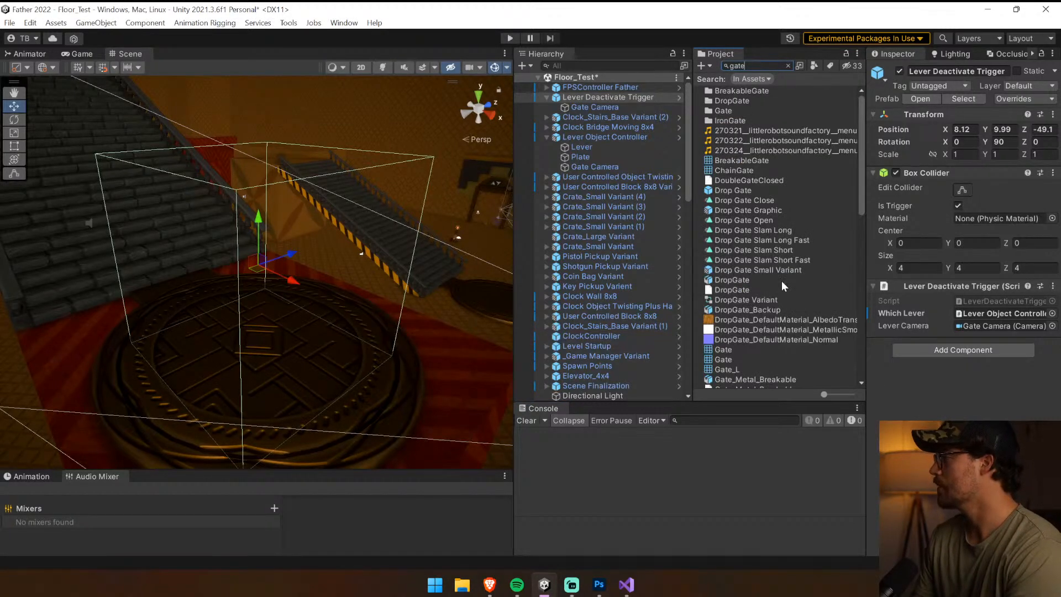
pyautogui.scroll(-10, 781, 281)
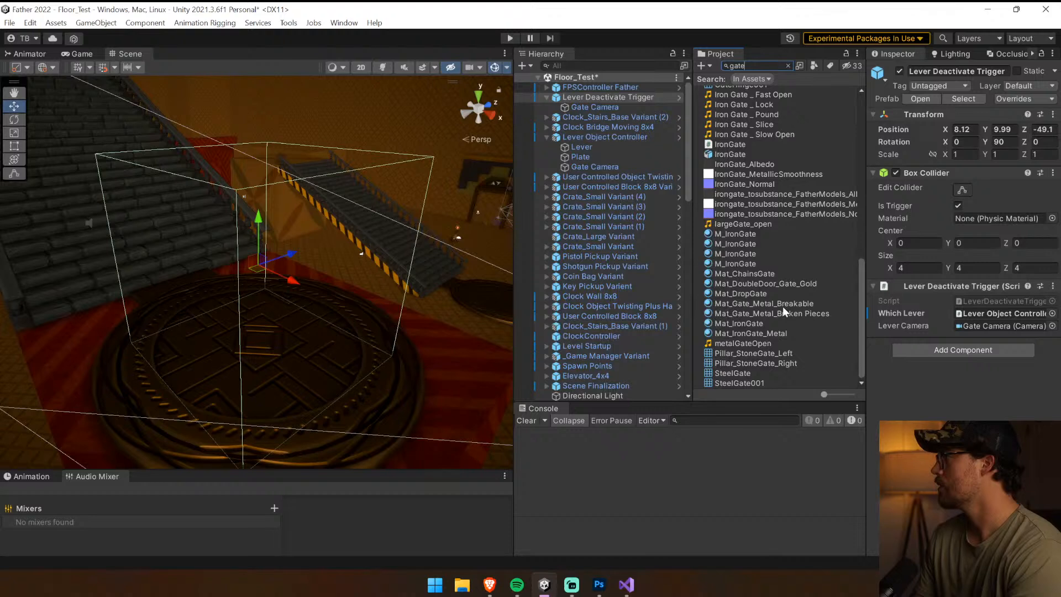
pyautogui.click(775, 115)
pyautogui.click(1045, 438)
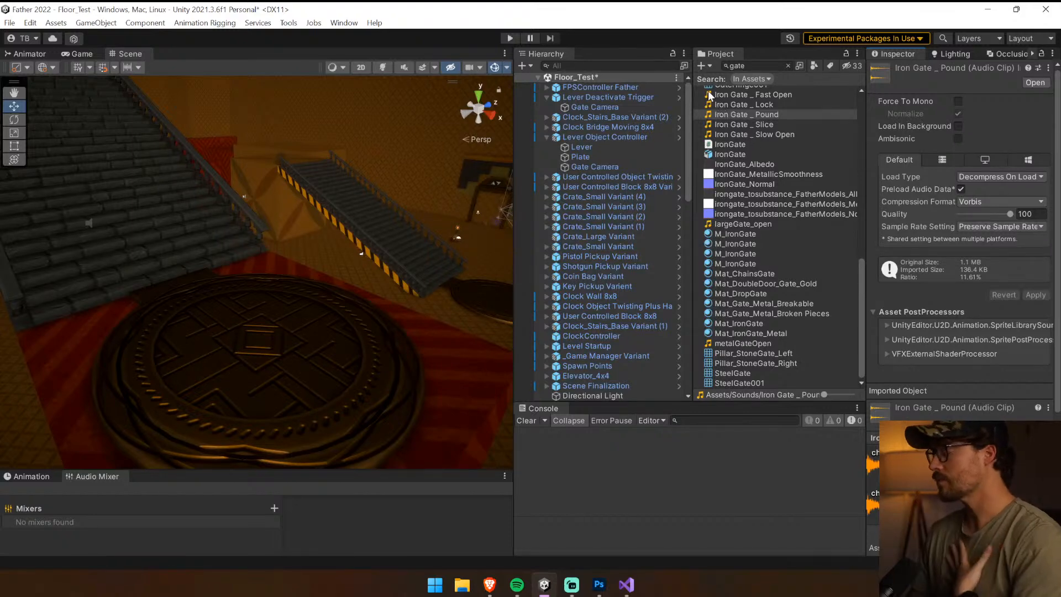
# Open the Lever Deactivate Trigger's script and add a [SerializeField] AudioSource declaration below the leverCamera field
pyautogui.click(631, 100)
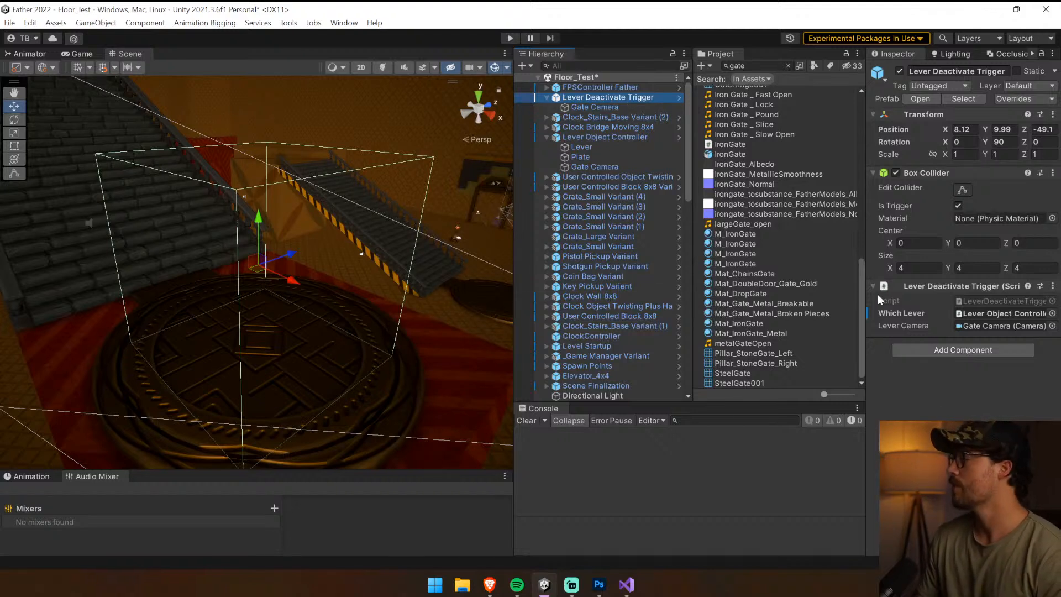
pyautogui.doubleClick(986, 301)
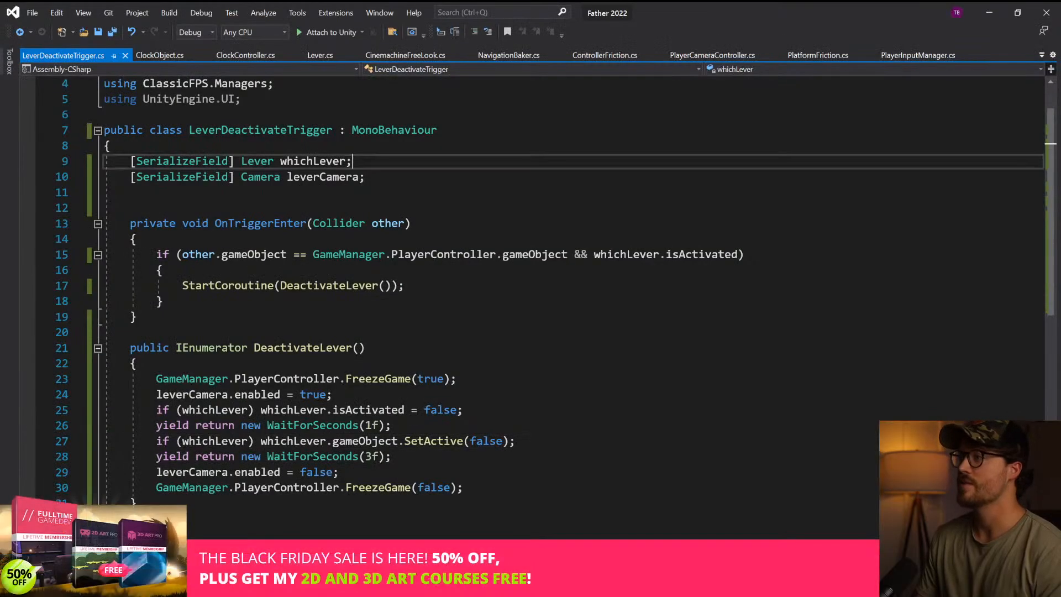
pyautogui.click(365, 177)
pyautogui.press('Return')
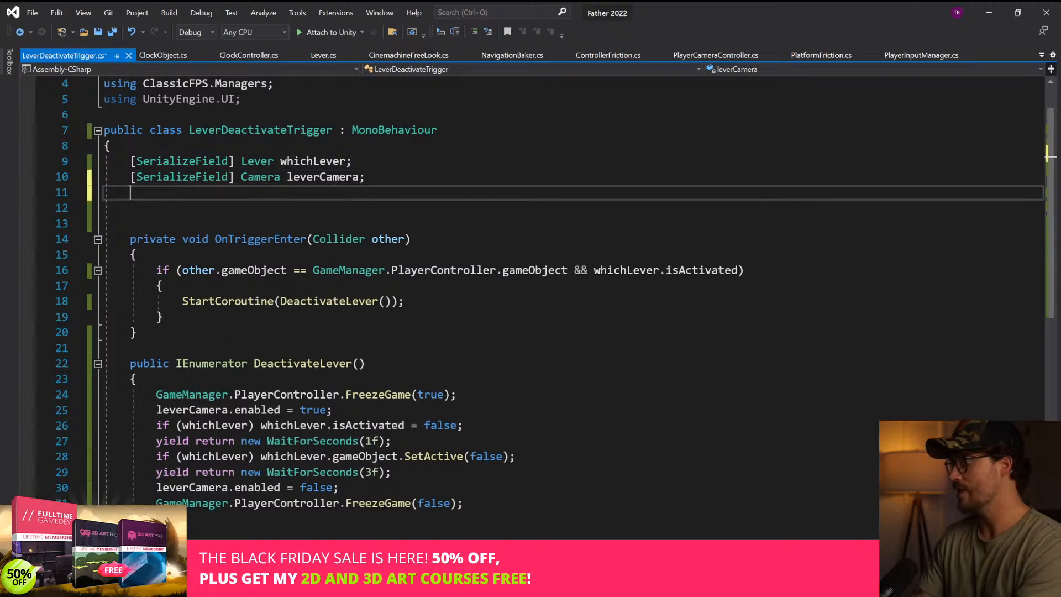
pyautogui.write('[SerializeField] ')
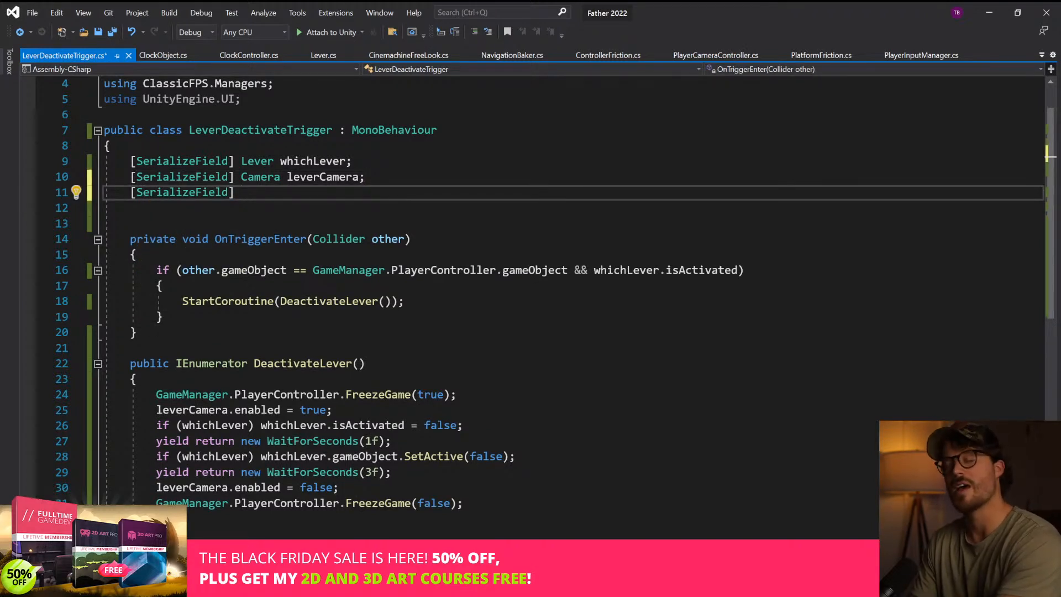
pyautogui.write('AudioS')
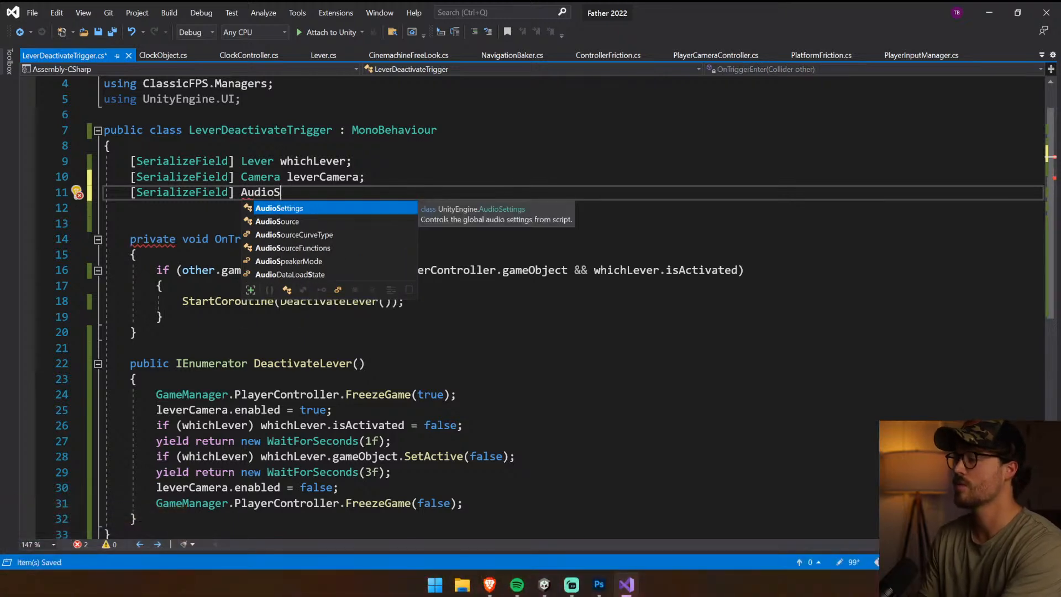
pyautogui.press('Down')
pyautogui.press('Tab')
# Remove the [SerializeField] attribute from the AudioSource declaration and complete it as AudioSource audioSource;
pyautogui.moveTo(241, 192); pyautogui.dragTo(137, 192)
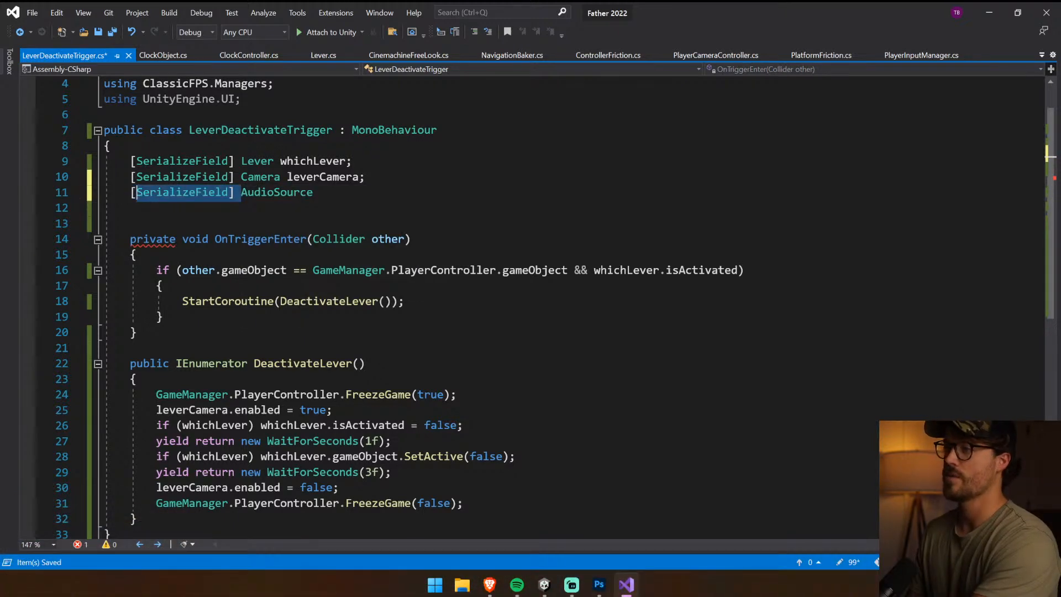
pyautogui.press('BackSpace')
pyautogui.press('BackSpace')
pyautogui.write('audioS')
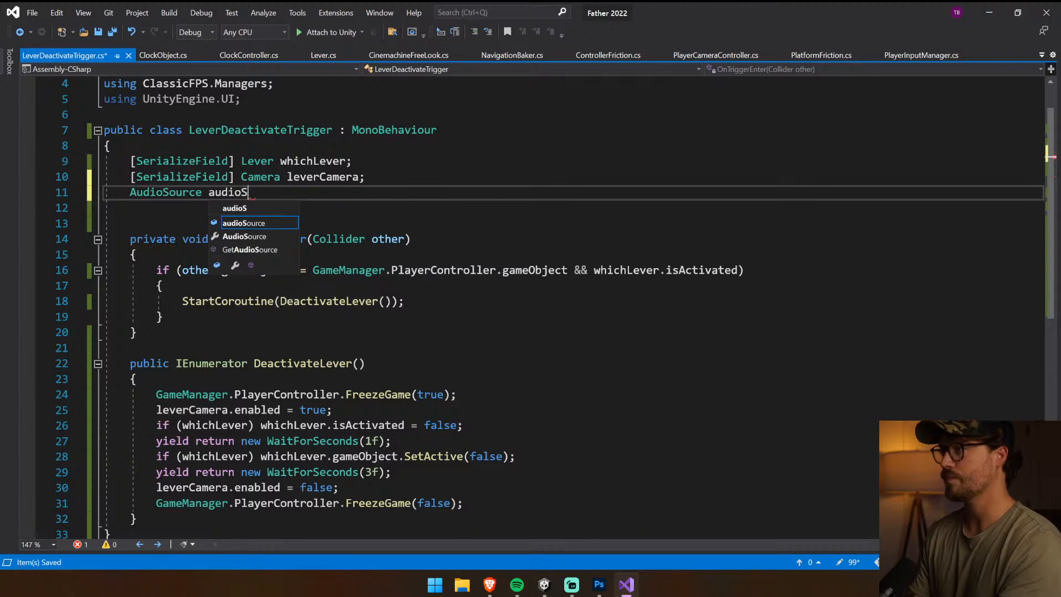
pyautogui.write('ource;')
# Add the field [SerializeField] AudioClip audioClip; below audioSource and save the script
pyautogui.press('Return')
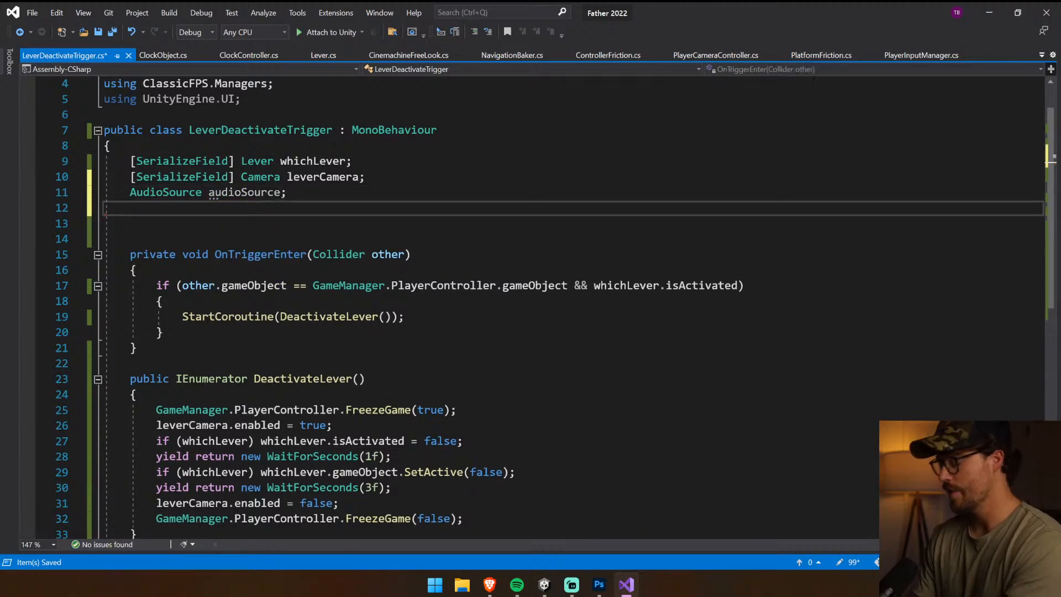
pyautogui.write('[SerializeField] ')
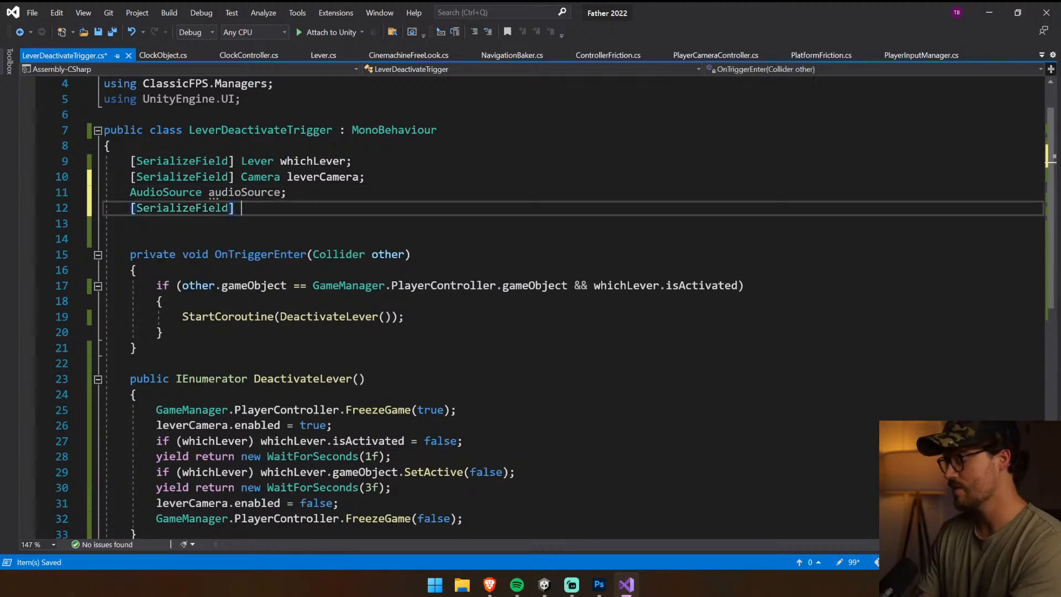
pyautogui.write('AudioCli')
pyautogui.press('Escape')
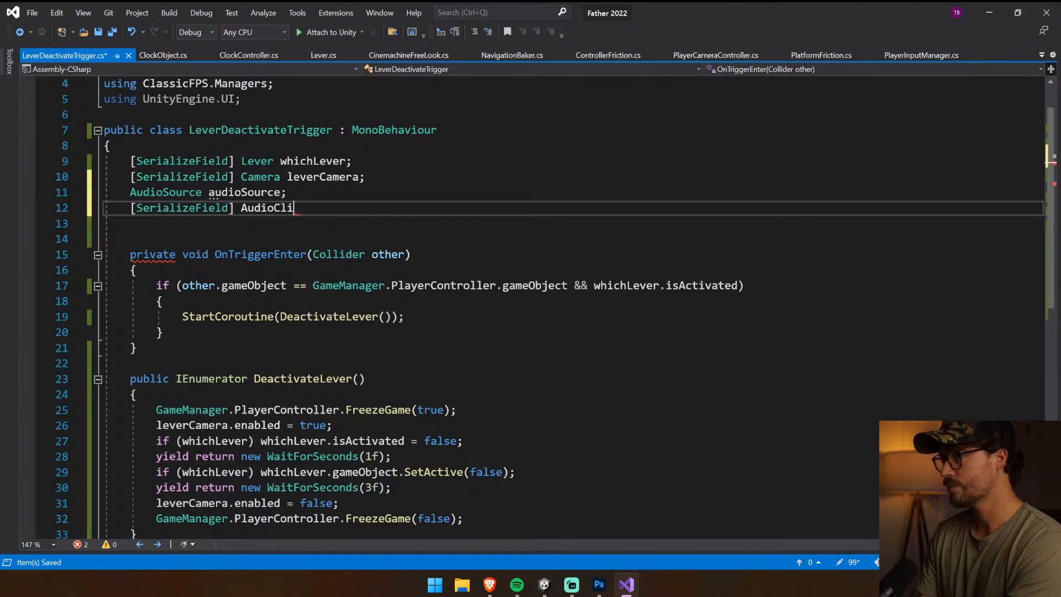
pyautogui.write('p audioClip;')
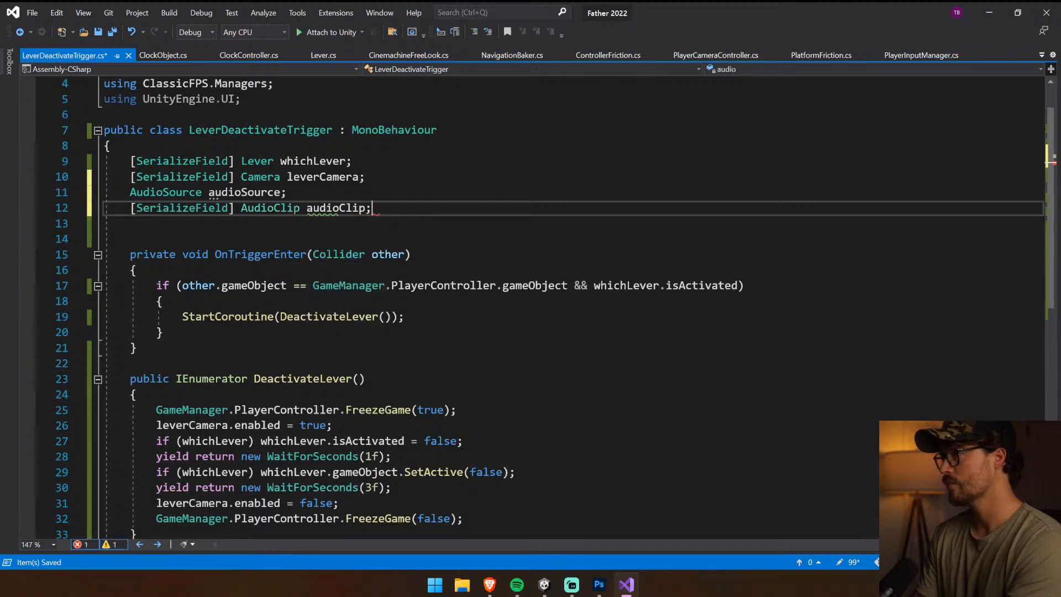
pyautogui.hotkey('ctrl', 's')
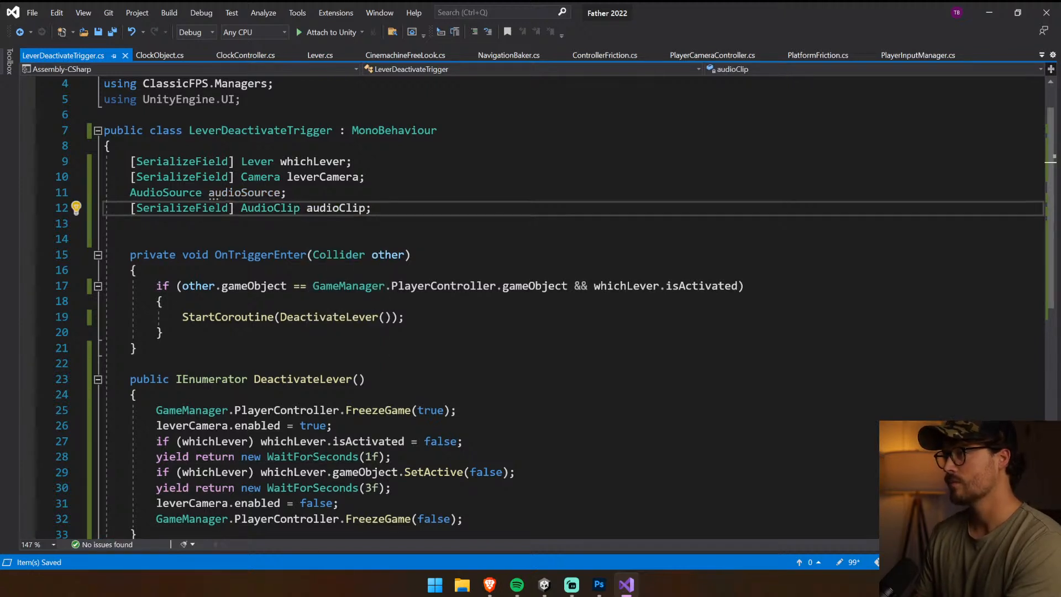
# Add audioSource.PlayOneShot(audioClip); after the WaitForSeconds(1f) line in the DeactivateLever coroutine and save the script
pyautogui.doubleClick(331, 208)
pyautogui.doubleClick(266, 198)
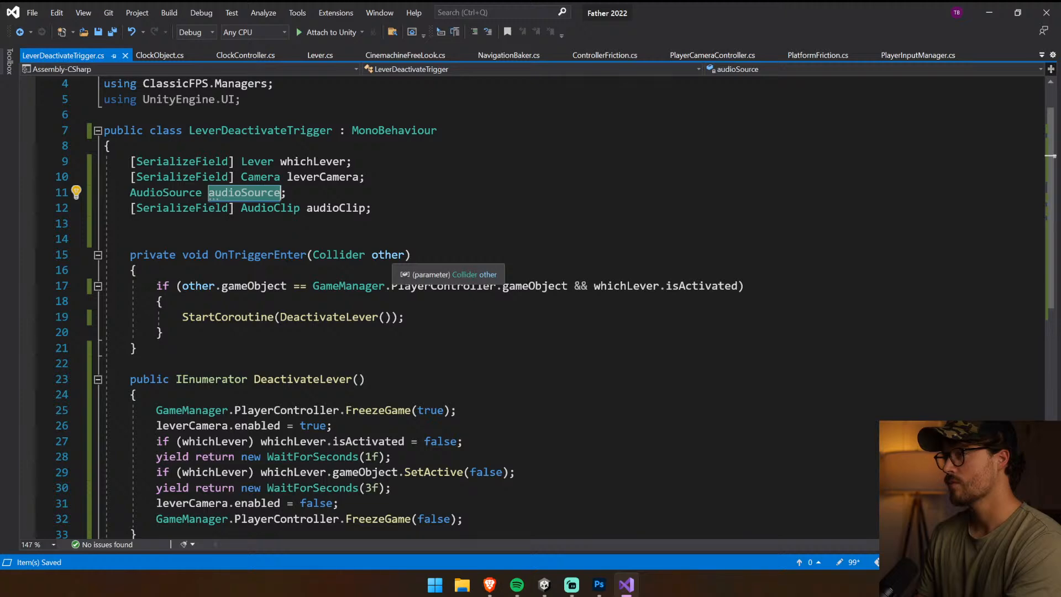
pyautogui.scroll(-2, 390, 255)
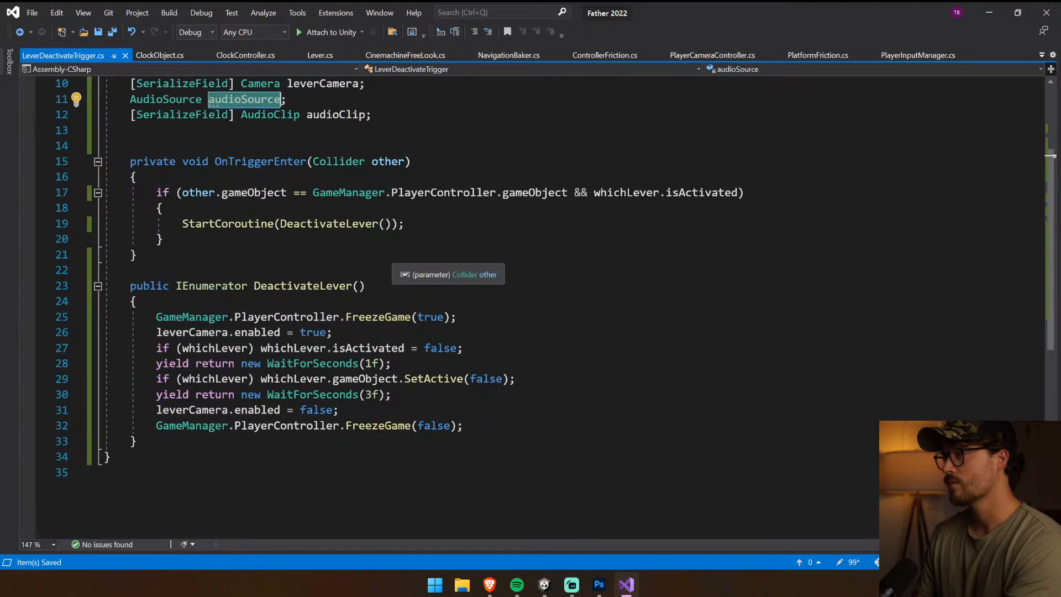
pyautogui.click(409, 208)
pyautogui.click(409, 224)
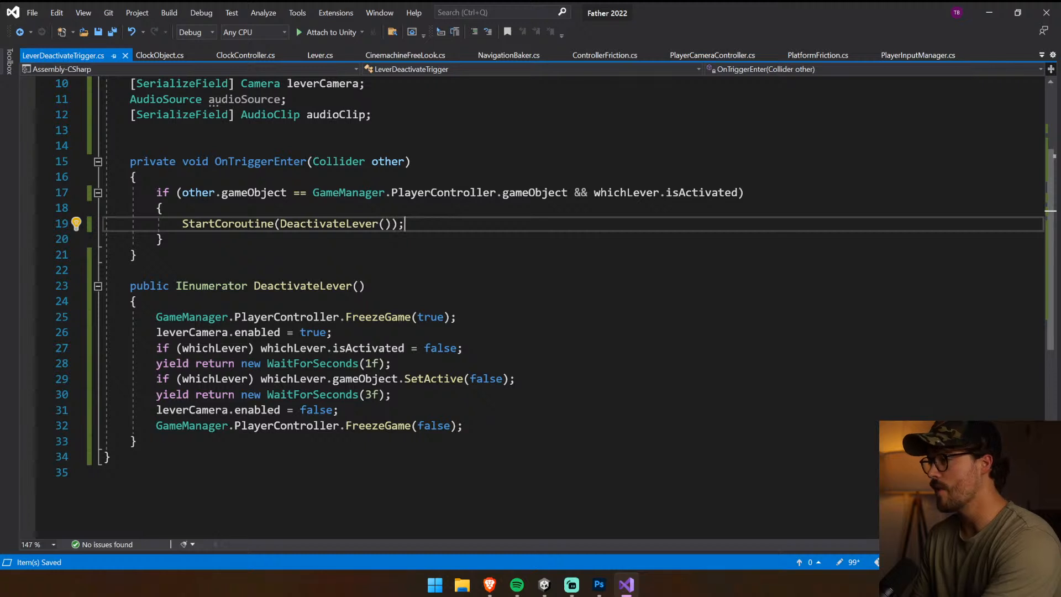
pyautogui.click(393, 364)
pyautogui.press('Return')
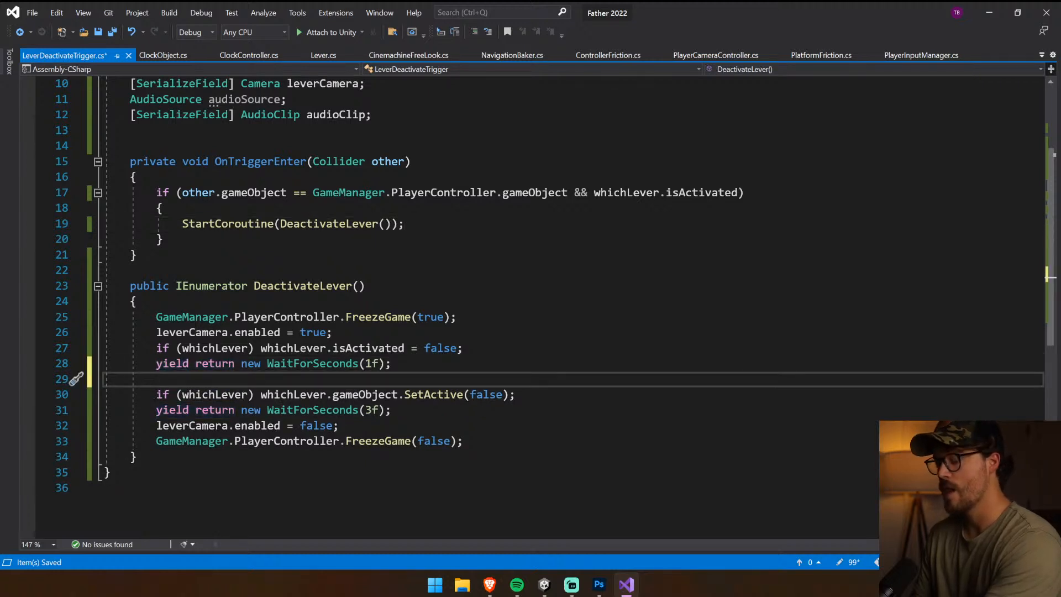
pyautogui.write('audioSource.')
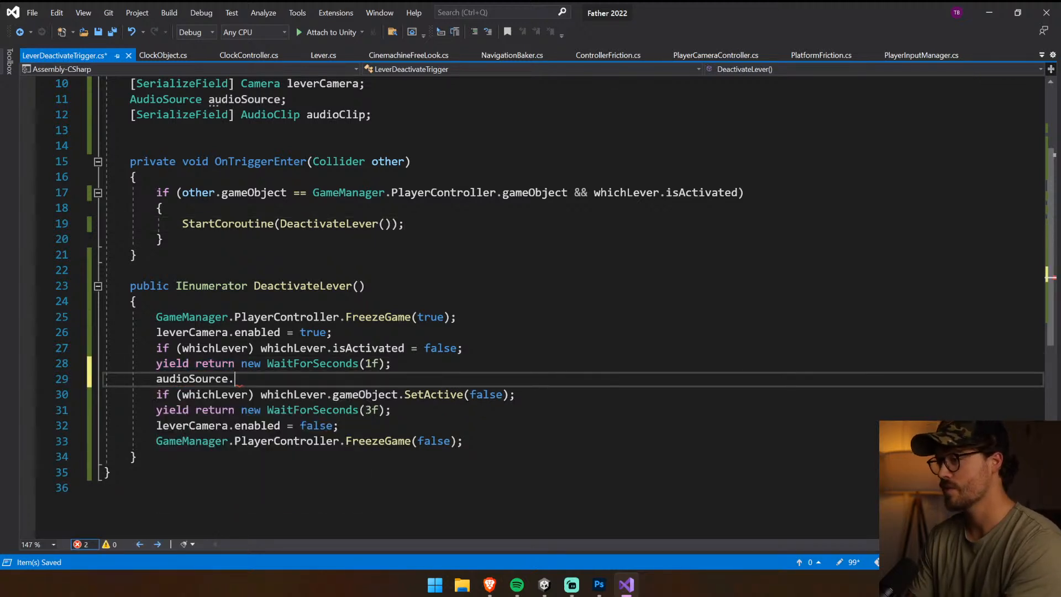
pyautogui.write('PlayOneShot(aud')
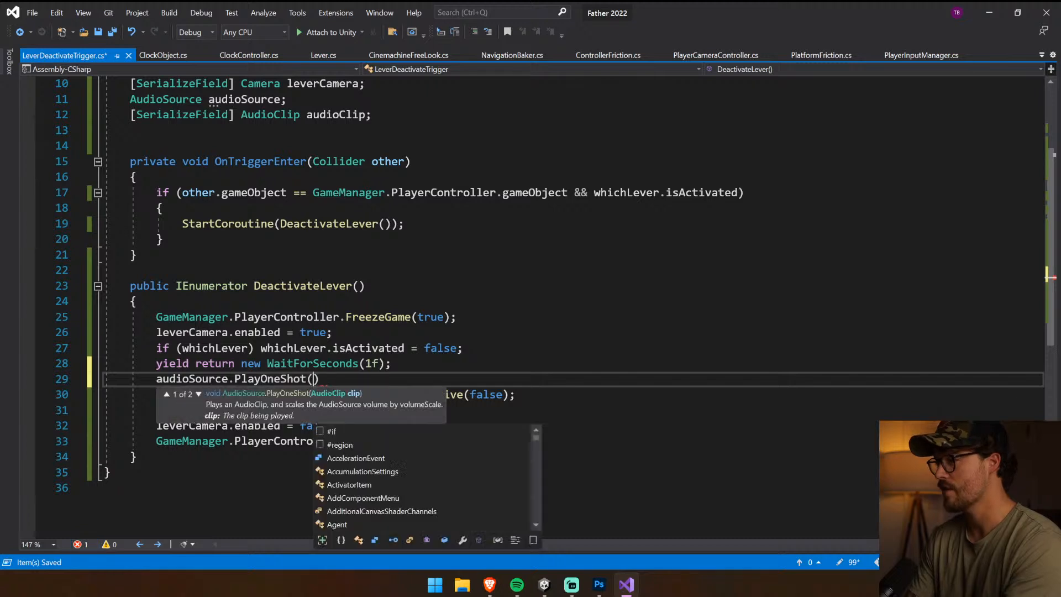
pyautogui.write('ioClip)')
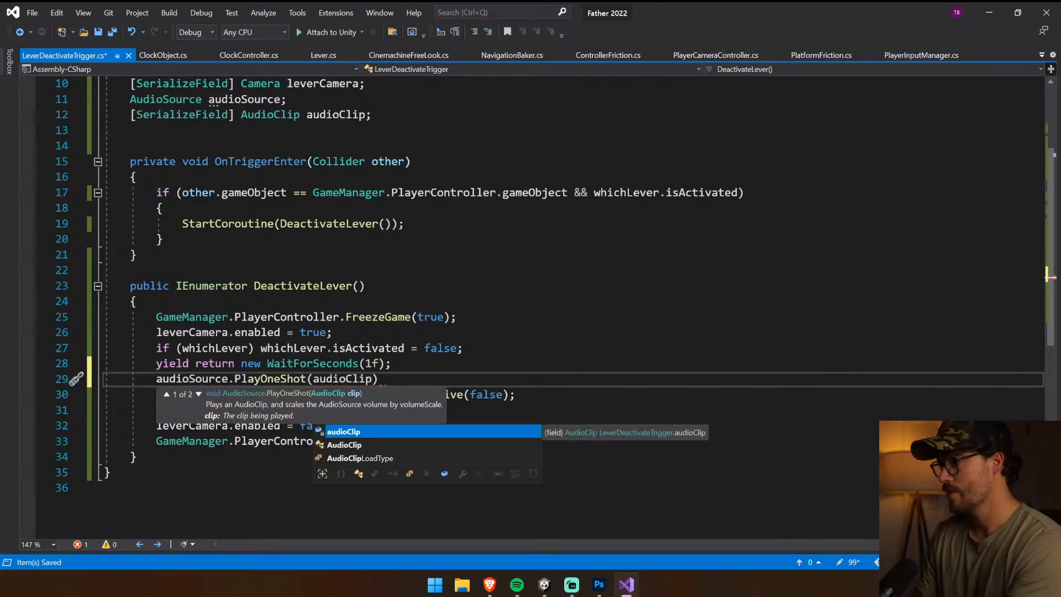
pyautogui.write(';')
pyautogui.hotkey('ctrl', 's')
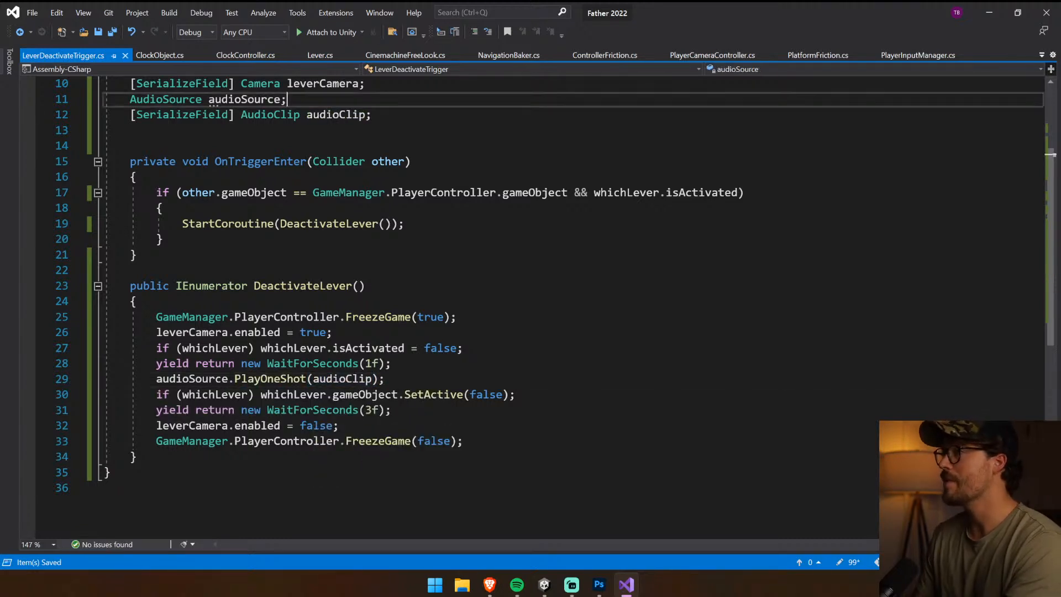
# Rename the AudioClip field to deactivateSound, use that name in the PlayOneShot call, and save the script
pyautogui.doubleClick(356, 117)
pyautogui.write('deactiv')
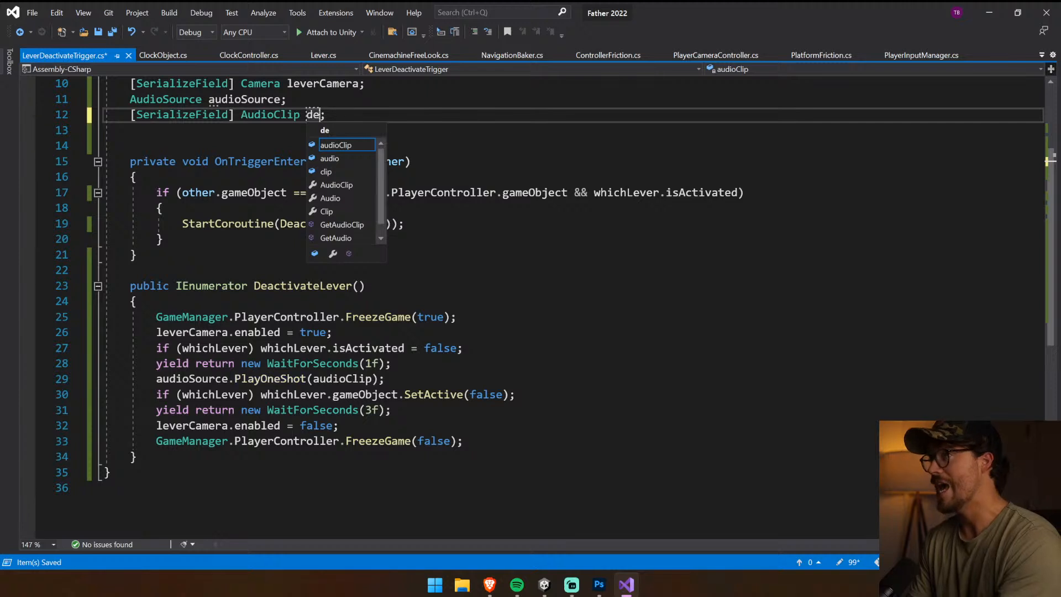
pyautogui.write('ateSound')
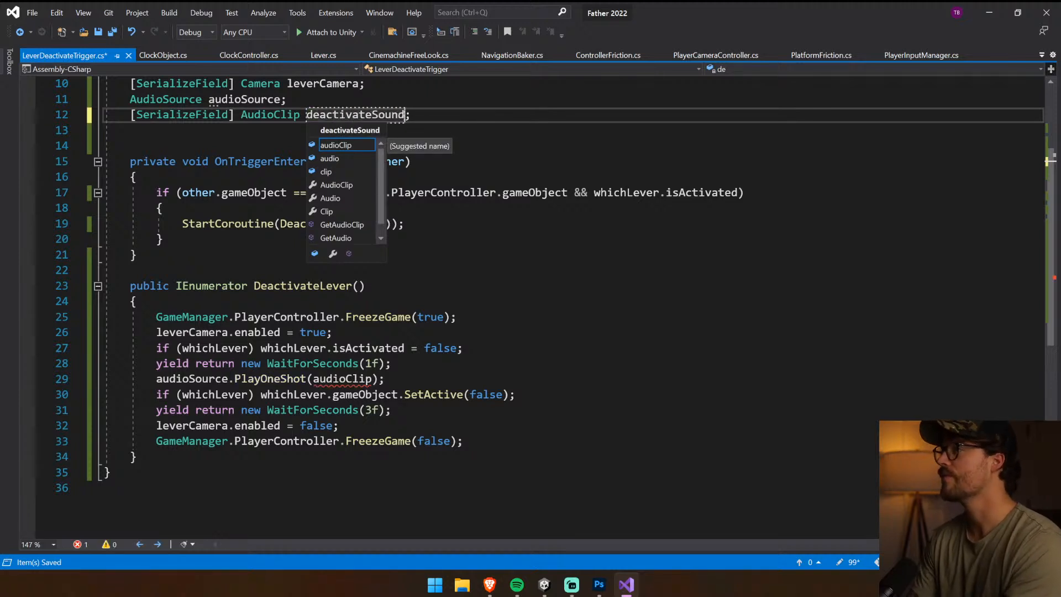
pyautogui.hotkey('ctrl', 'shift', 'Left')
pyautogui.hotkey('ctrl', 'c')
pyautogui.doubleClick(336, 380)
pyautogui.hotkey('ctrl', 'v')
pyautogui.press('End')
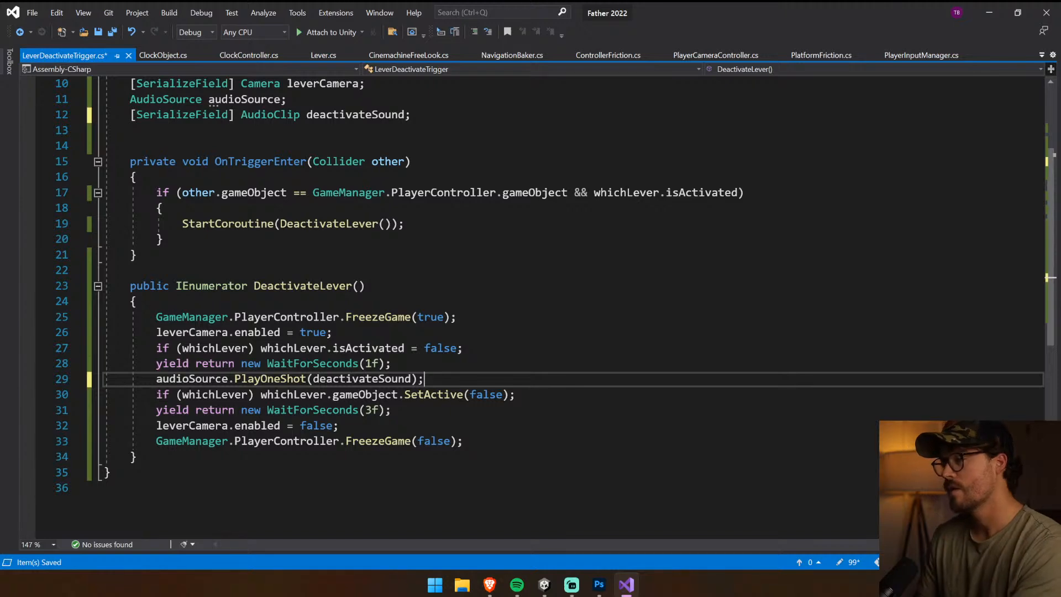
pyautogui.hotkey('ctrl', 's')
pyautogui.moveTo(423, 379); pyautogui.dragTo(156, 379)
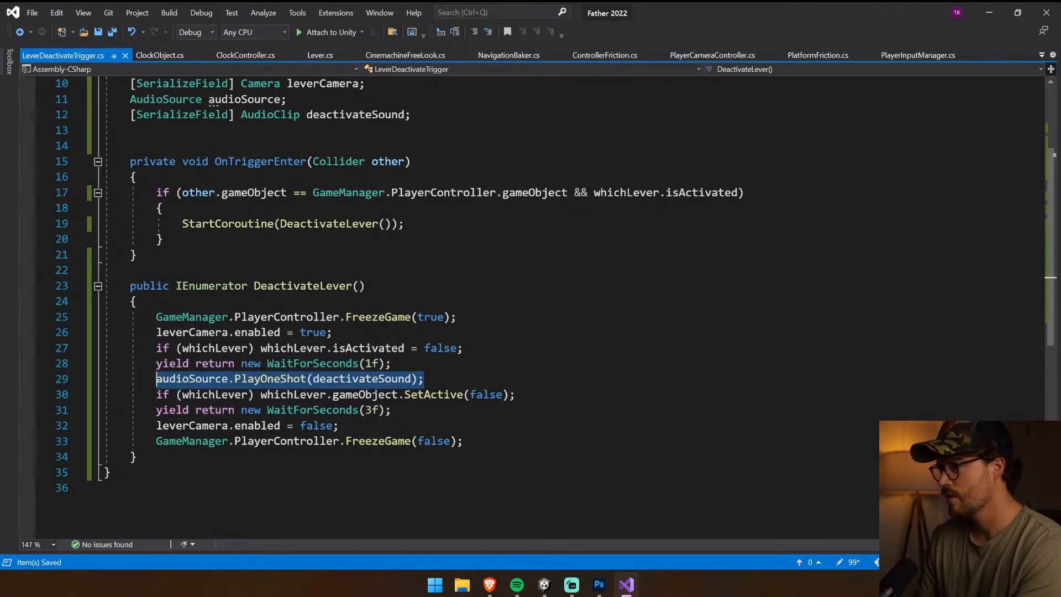
pyautogui.scroll(3, 532, 304)
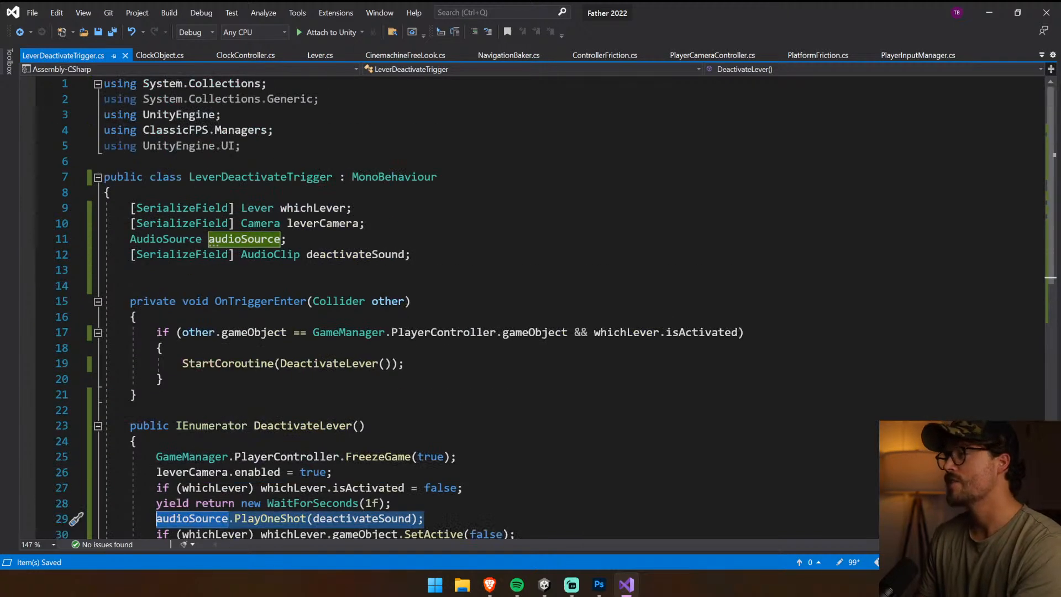
pyautogui.keyDown('ctrl'); pyautogui.scroll(1, 532, 303); pyautogui.keyUp('ctrl')
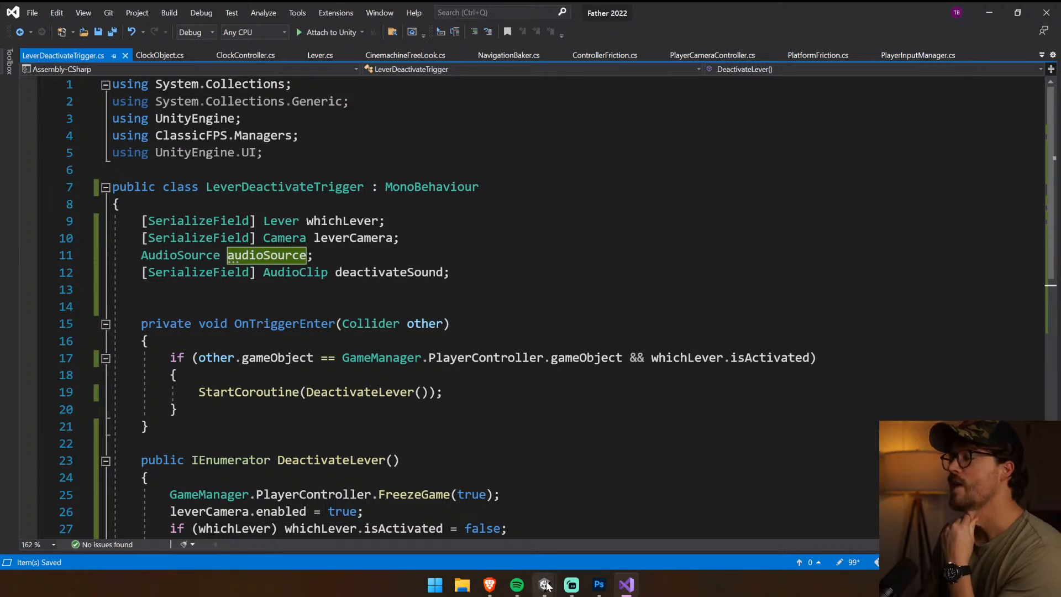
# Switch to Unity and add an Audio Source component to the Lever Deactivate Trigger, then collapse its settings
pyautogui.moveTo(541, 580)
pyautogui.click(511, 527)
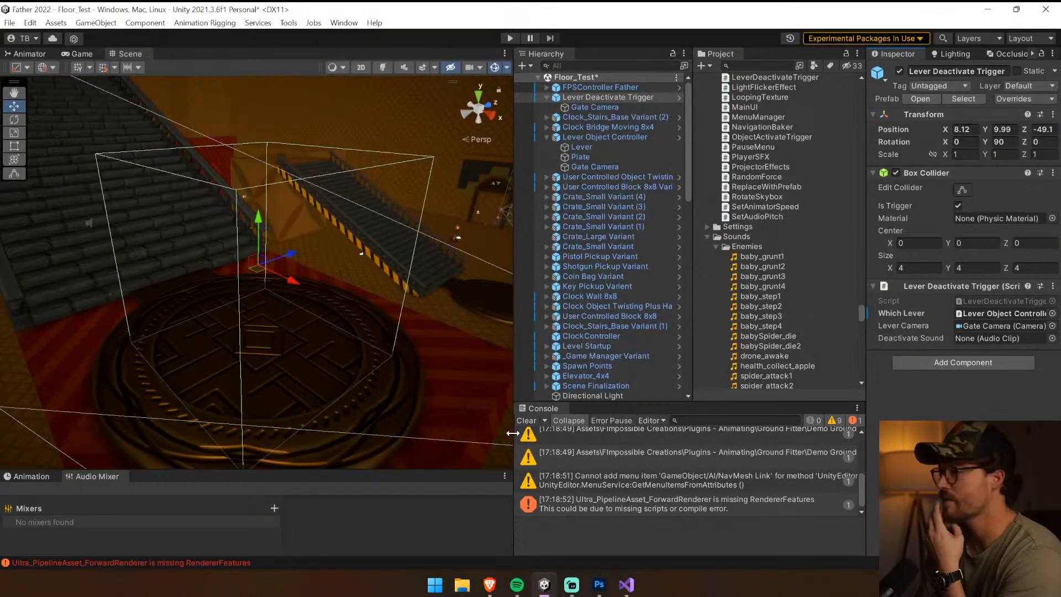
pyautogui.click(940, 362)
pyautogui.write('AudioS')
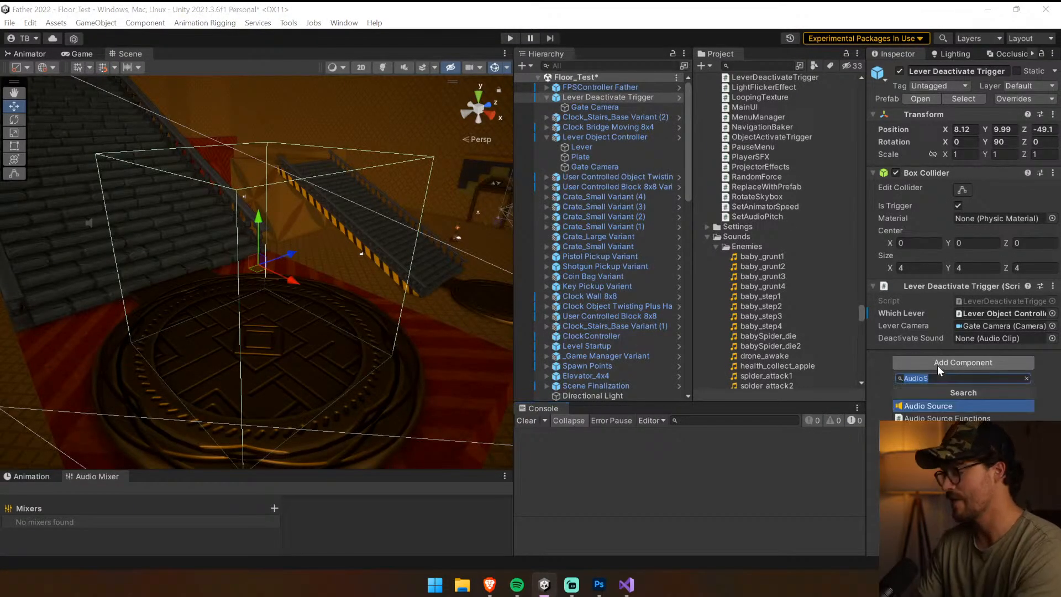
pyautogui.press('Return')
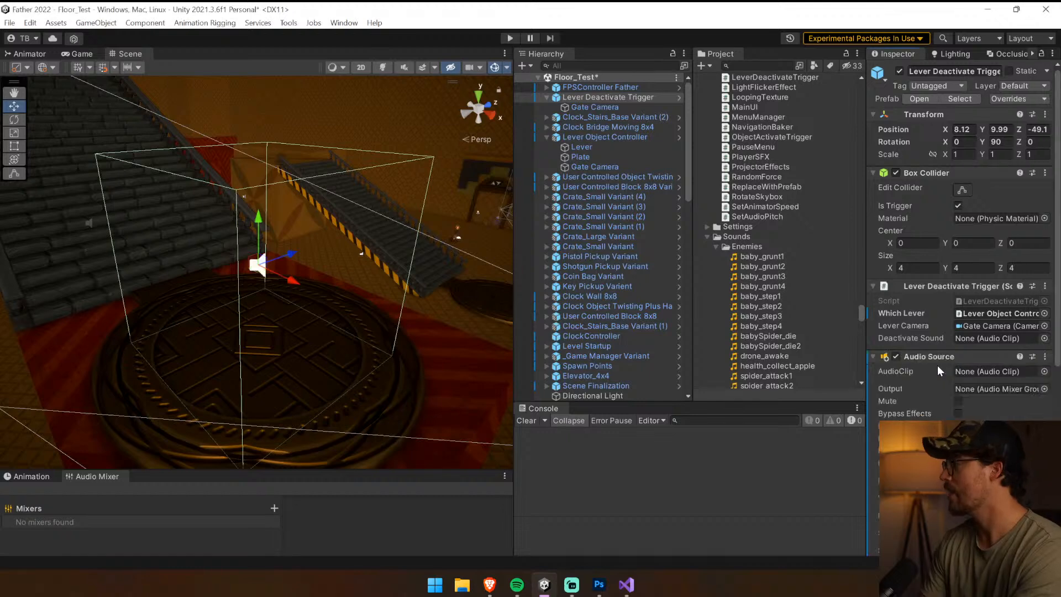
pyautogui.scroll(-3, 934, 359)
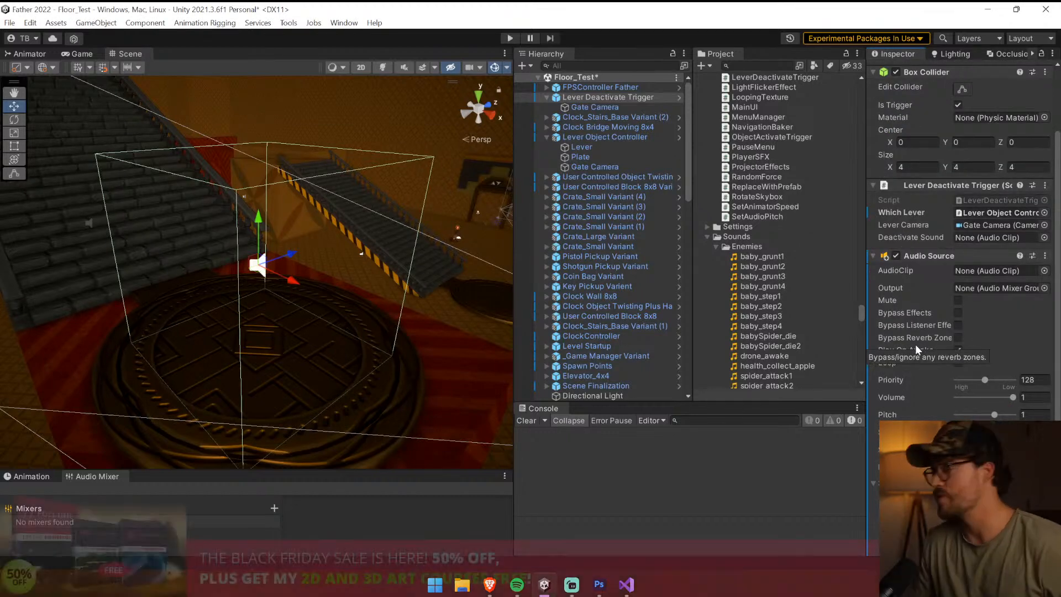
pyautogui.scroll(-2, 914, 344)
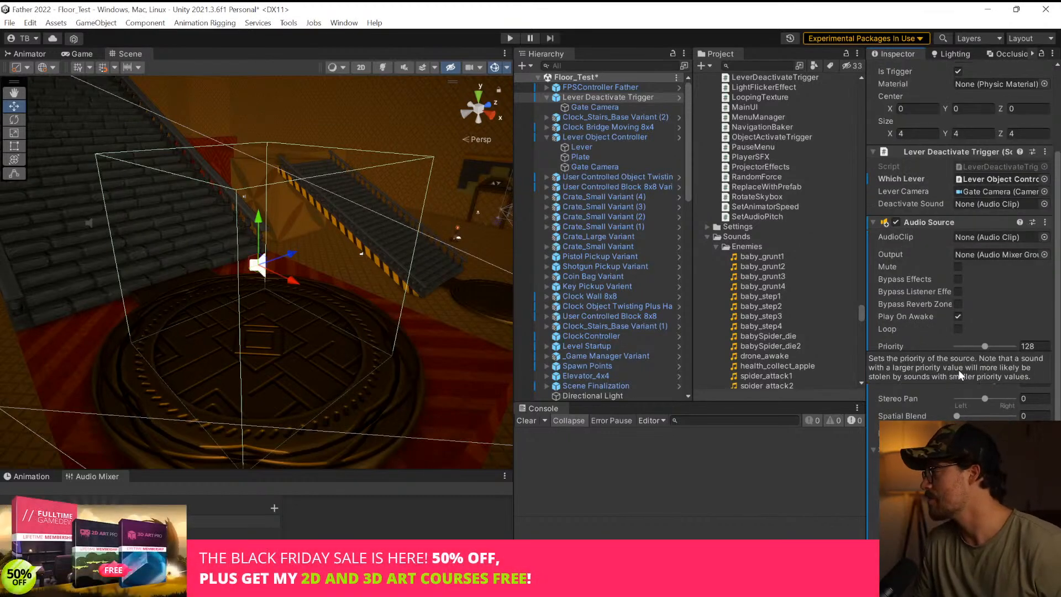
pyautogui.click(1015, 222)
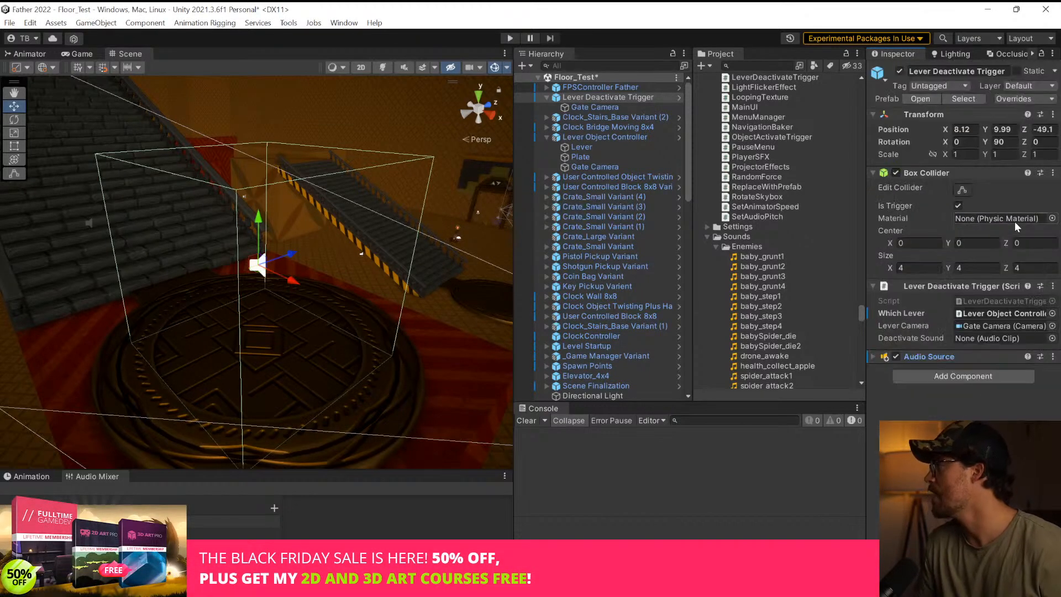
# Search the audio clips for "gate", assign Iron Gate _ Pound as the trigger's Deactivate Sound, and save the scene
pyautogui.click(1051, 339)
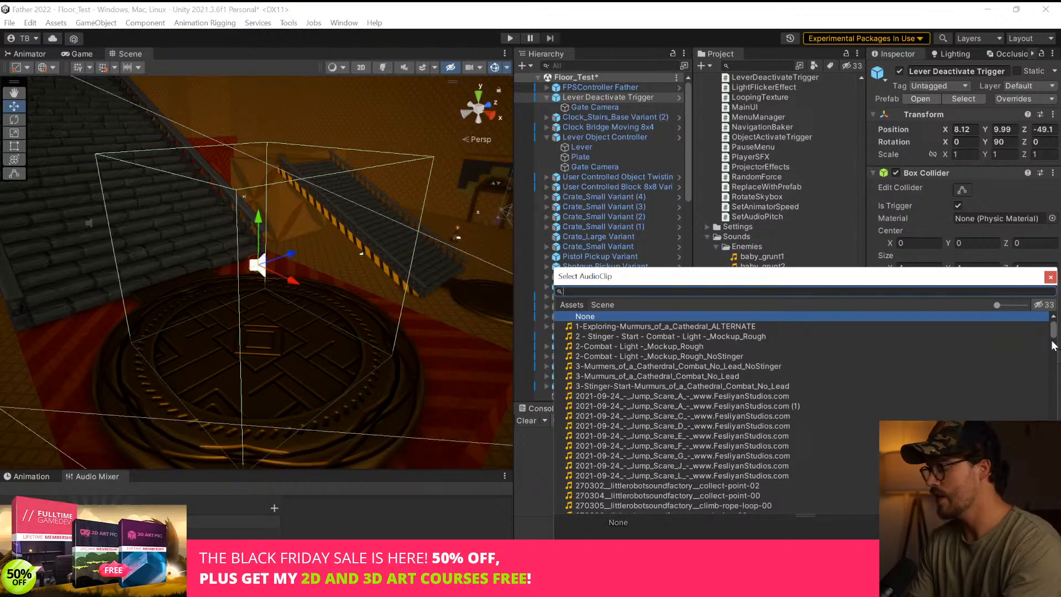
pyautogui.write('gate')
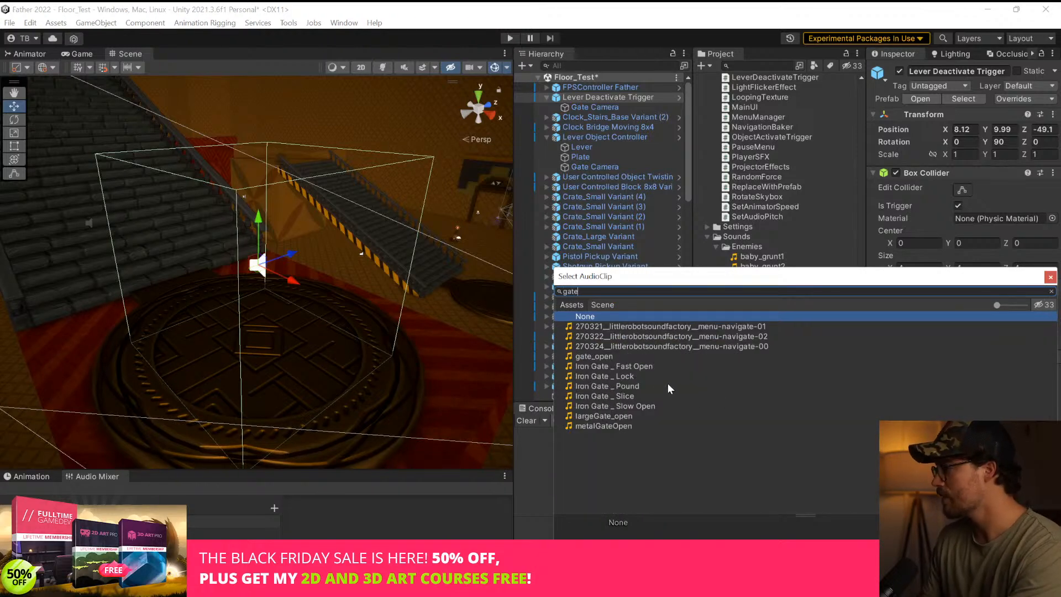
pyautogui.click(635, 389)
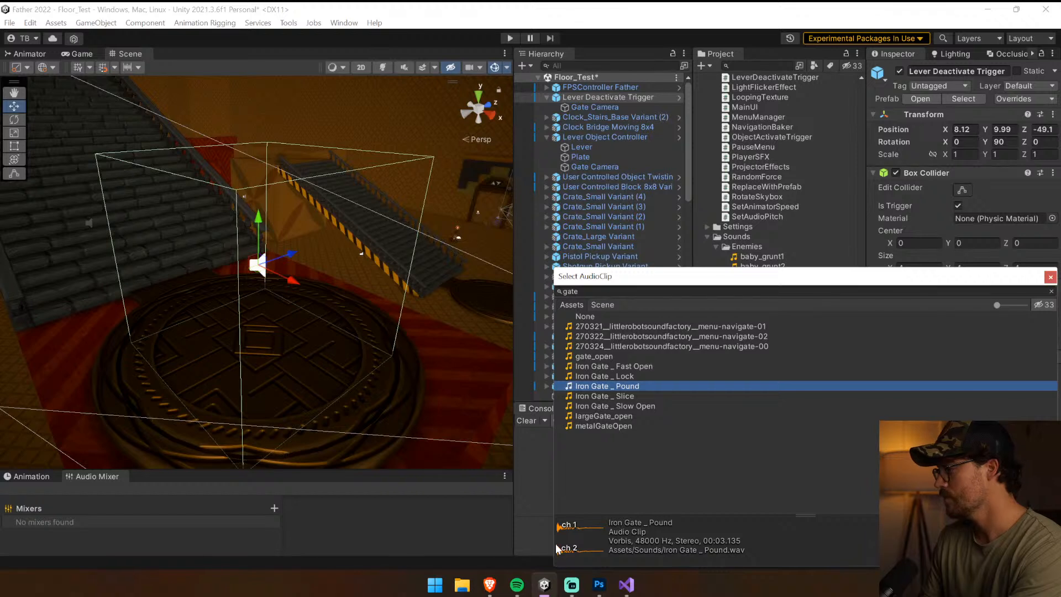
pyautogui.press('Up')
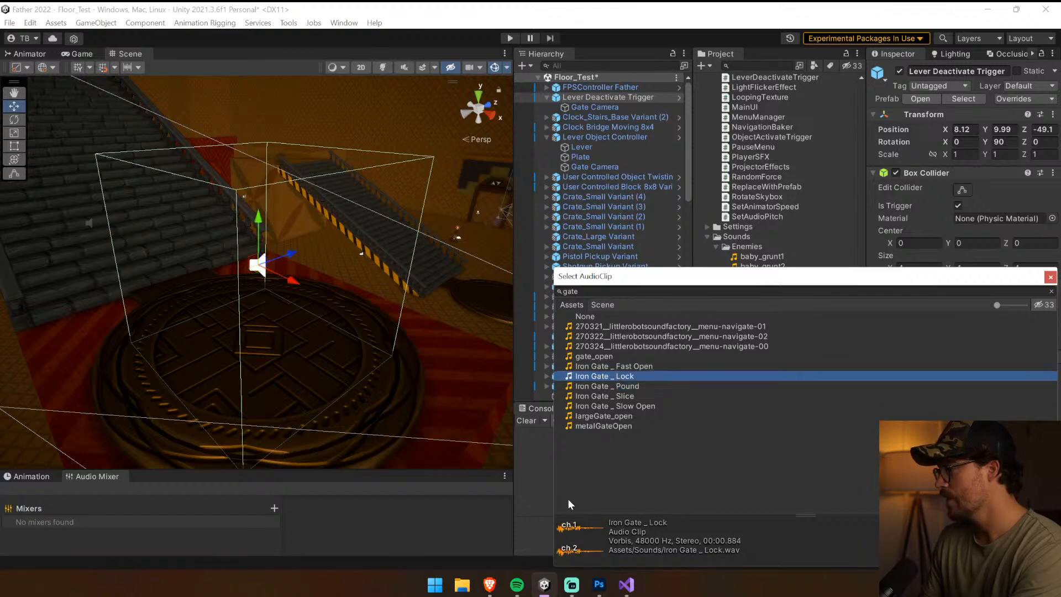
pyautogui.click(561, 533)
pyautogui.click(620, 385)
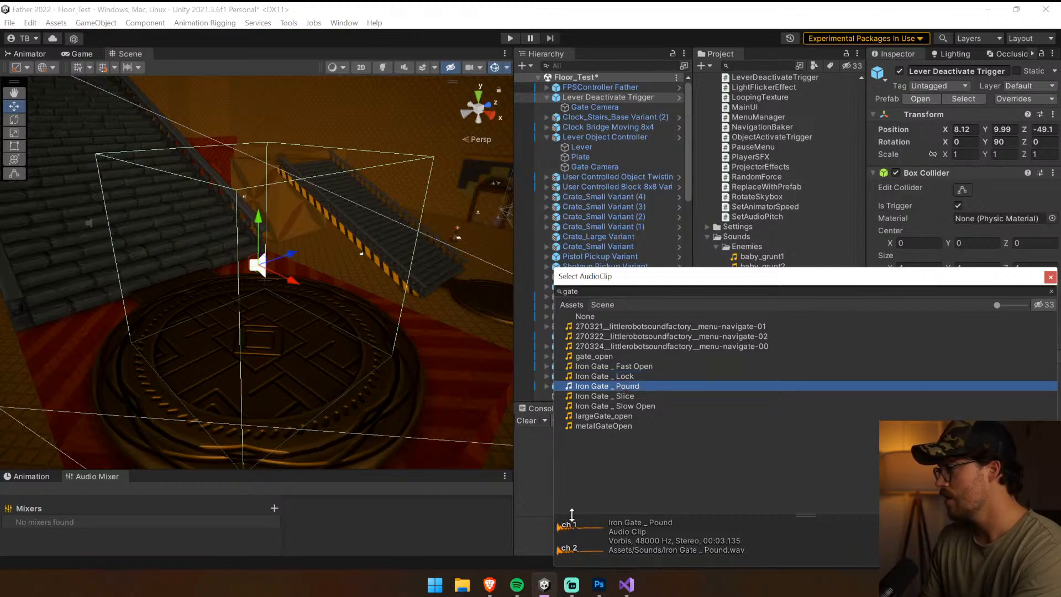
pyautogui.click(559, 533)
pyautogui.doubleClick(620, 387)
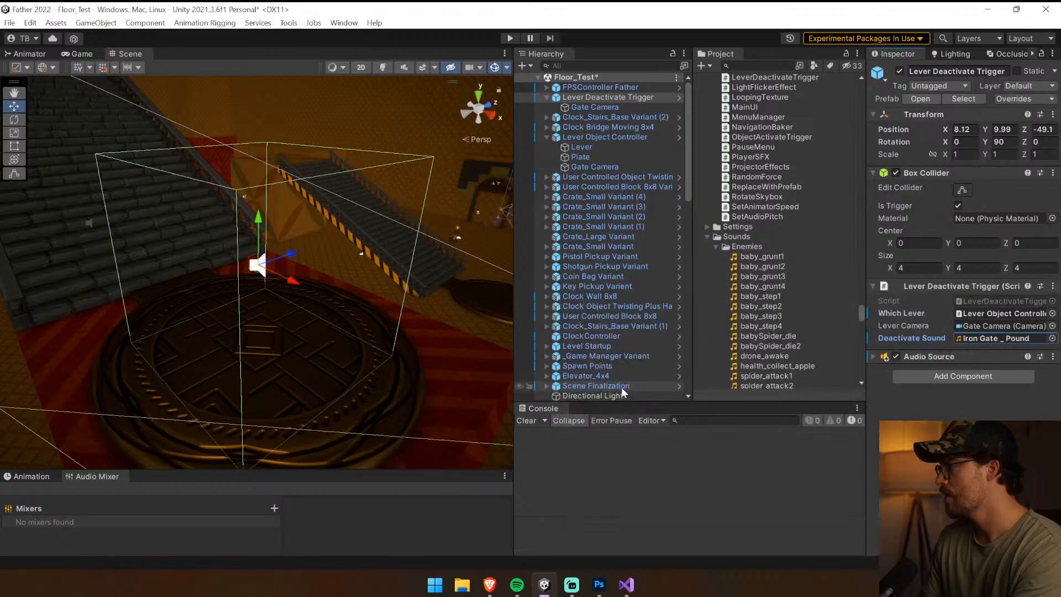
pyautogui.hotkey('ctrl', 's')
# Switch to Visual Studio and add an empty private void Start() method between the deactivateSound field and OnTriggerEnter
pyautogui.click(626, 584)
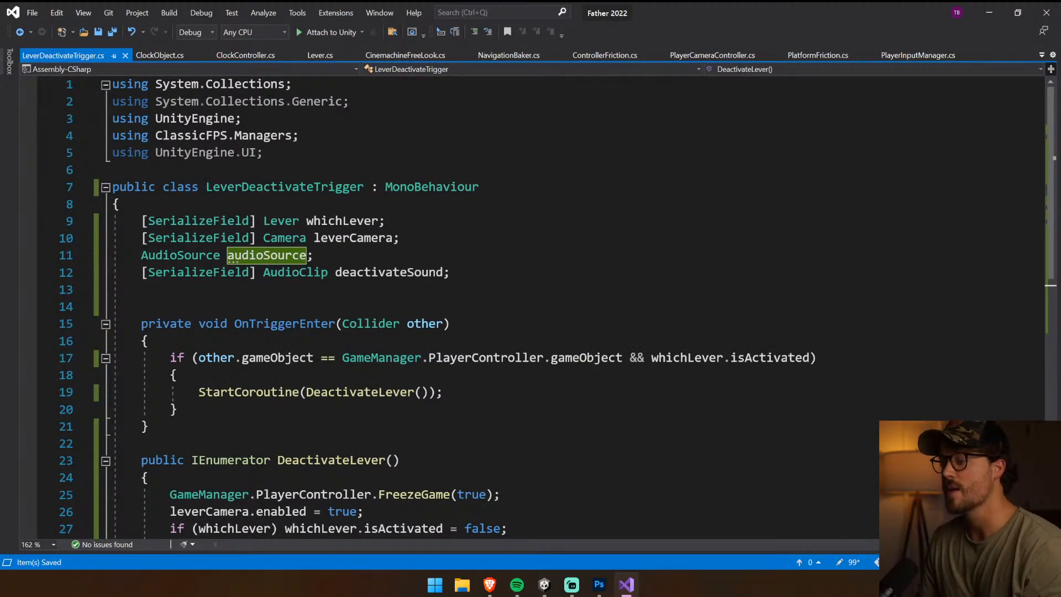
pyautogui.click(142, 290)
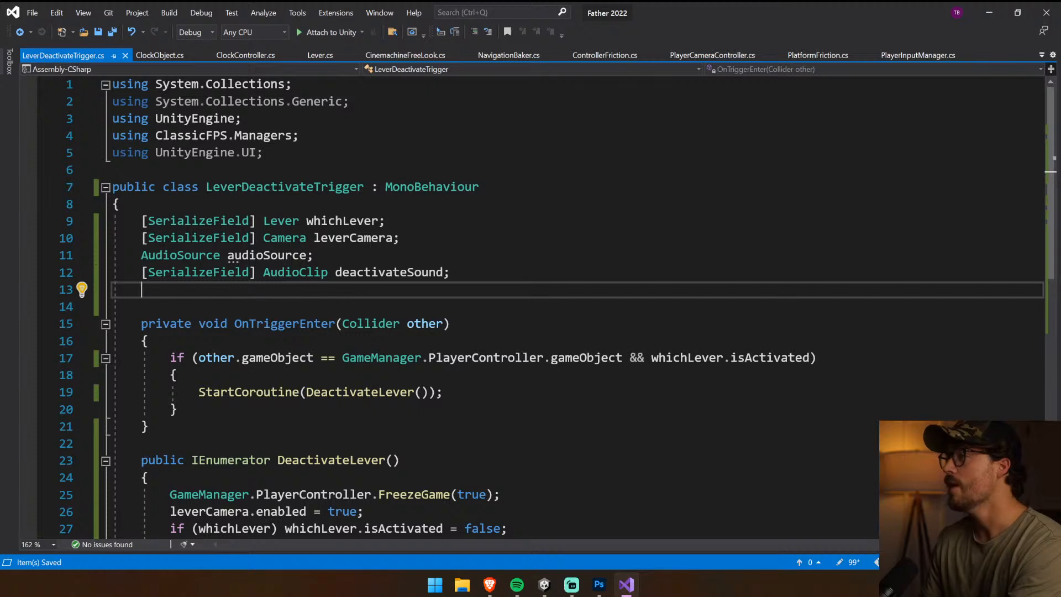
pyautogui.press('Return')
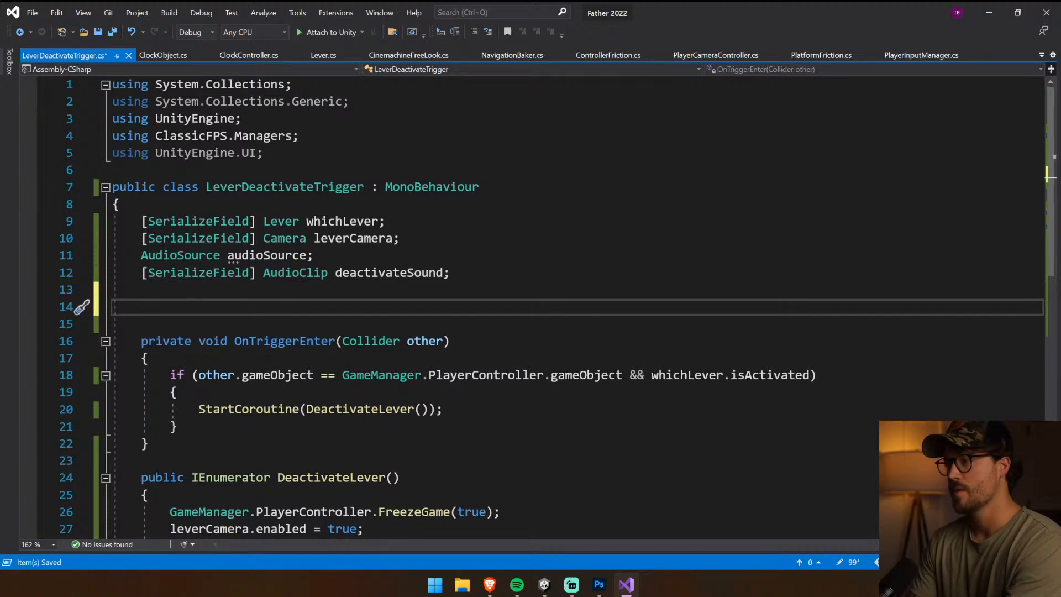
pyautogui.write('void Start')
pyautogui.press('Tab')
pyautogui.write('):"')
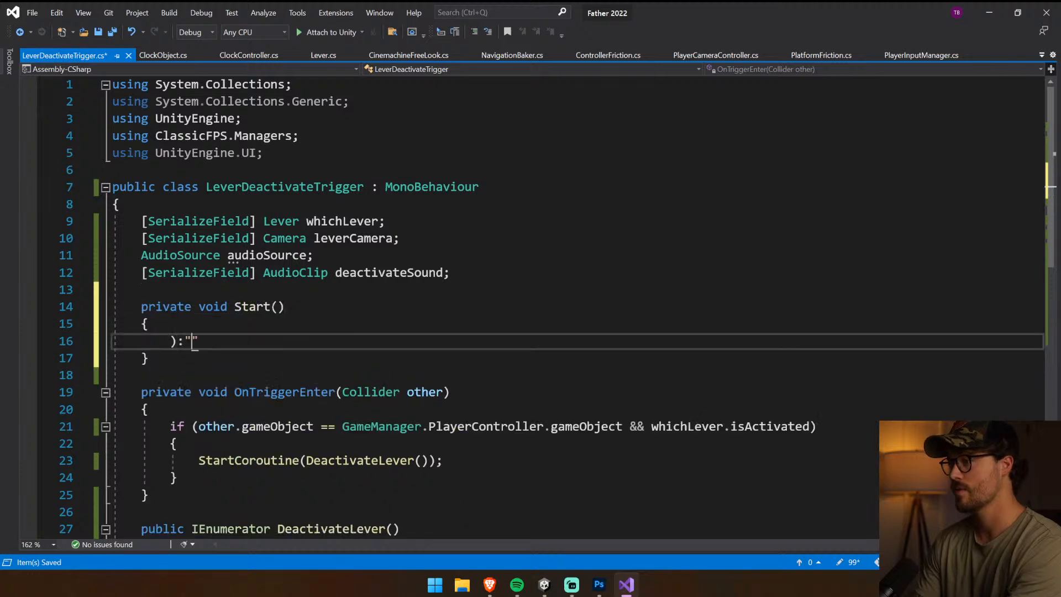
pyautogui.press('BackSpace')
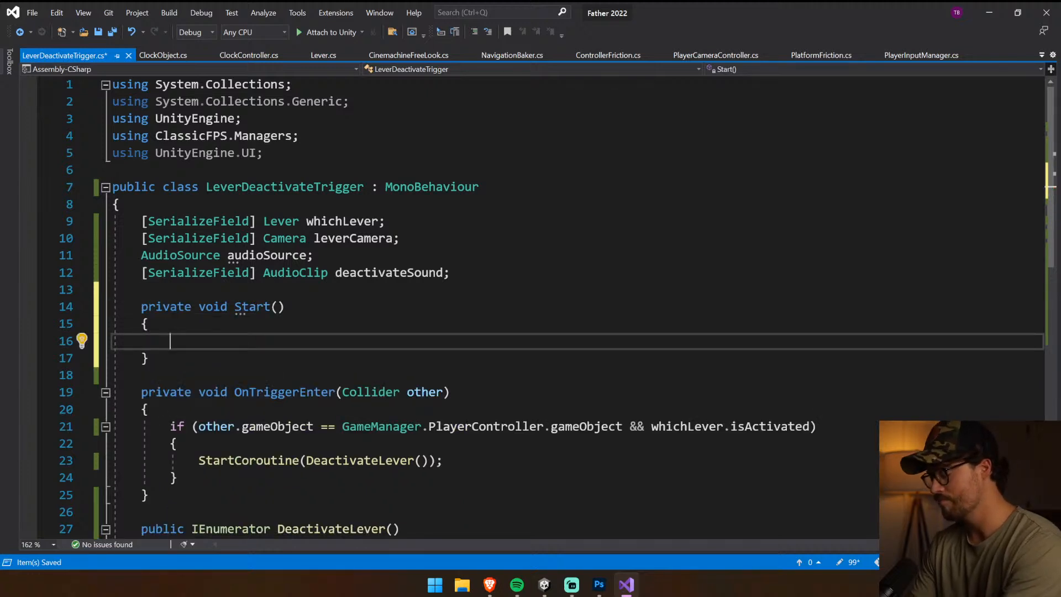
# Write audioSource = GetComponent<AudioSource>(); inside the Start method and save the script
pyautogui.write('audioSource')
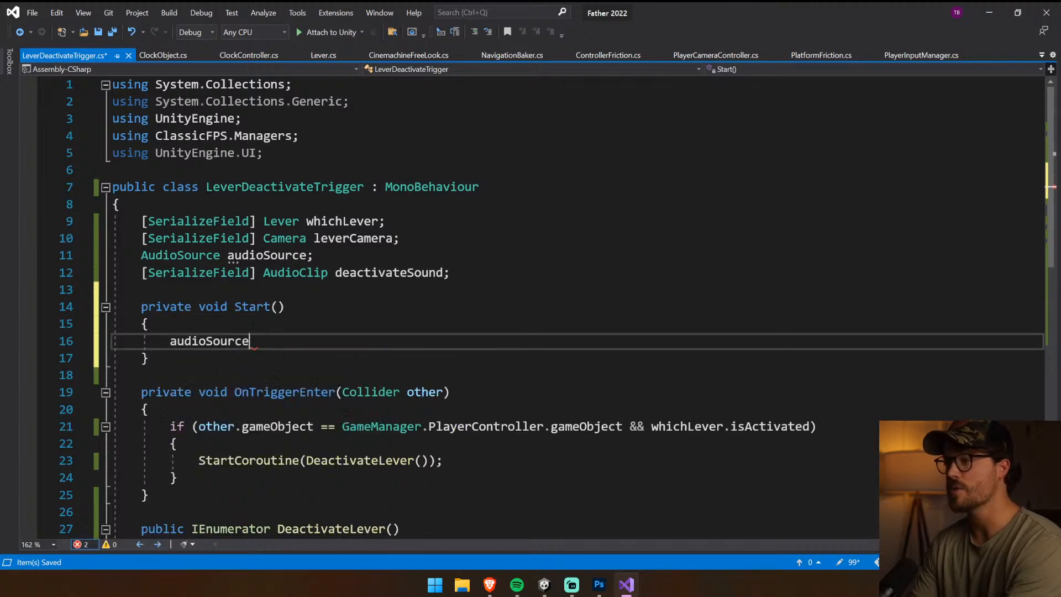
pyautogui.write(' = GetComponent<AudioS')
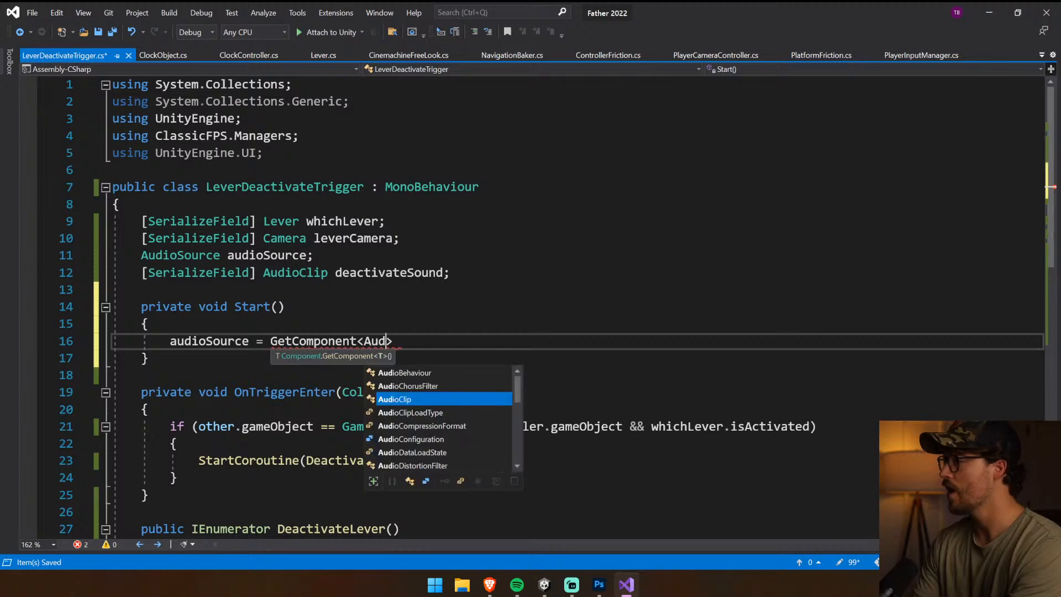
pyautogui.write('ource>')
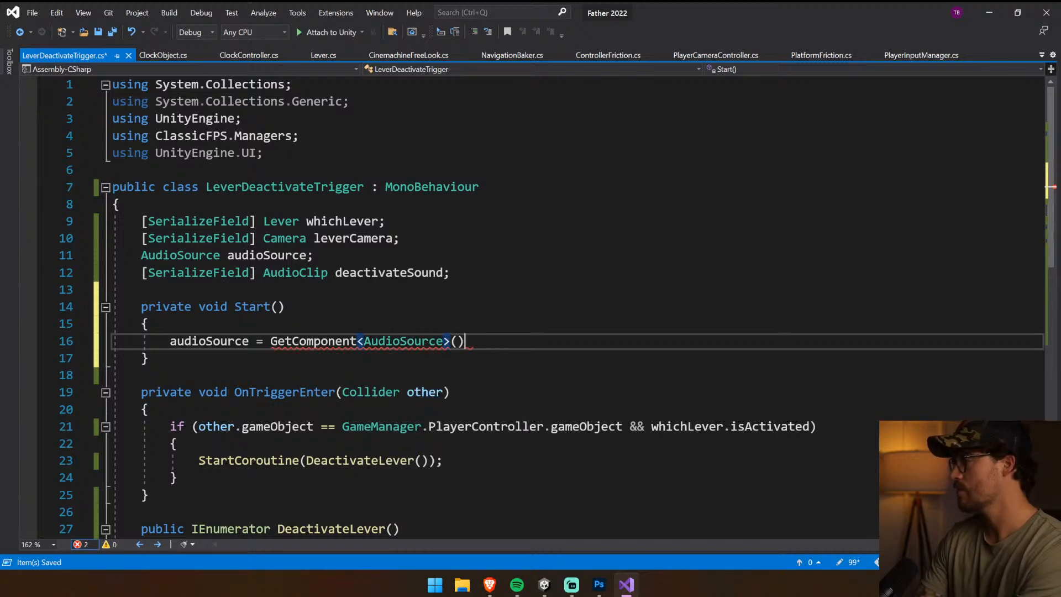
pyautogui.hotkey('ctrl', 's')
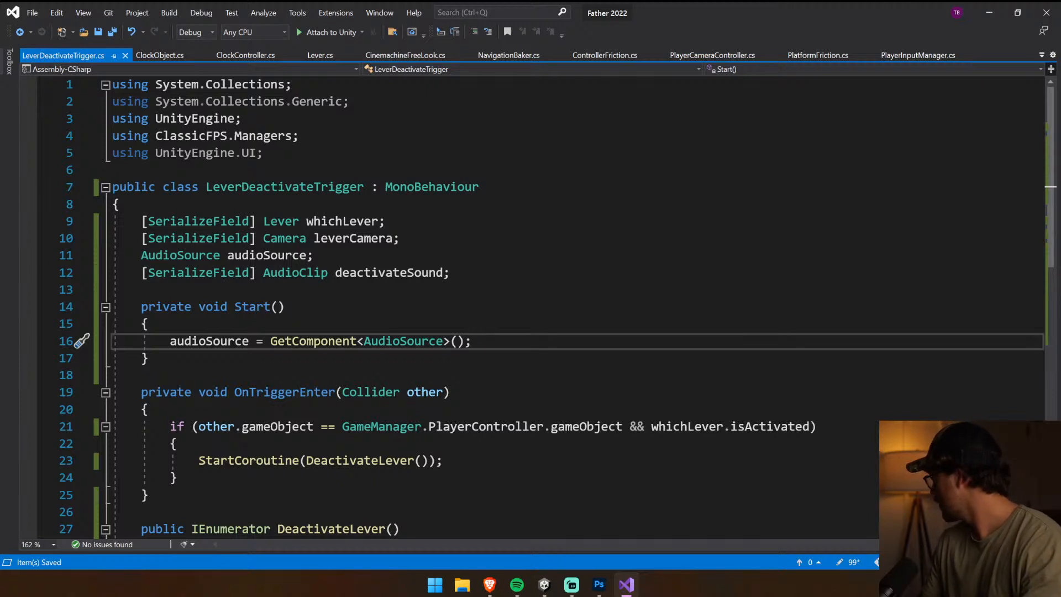
# Switch to Unity and clear the console
pyautogui.click(148, 324)
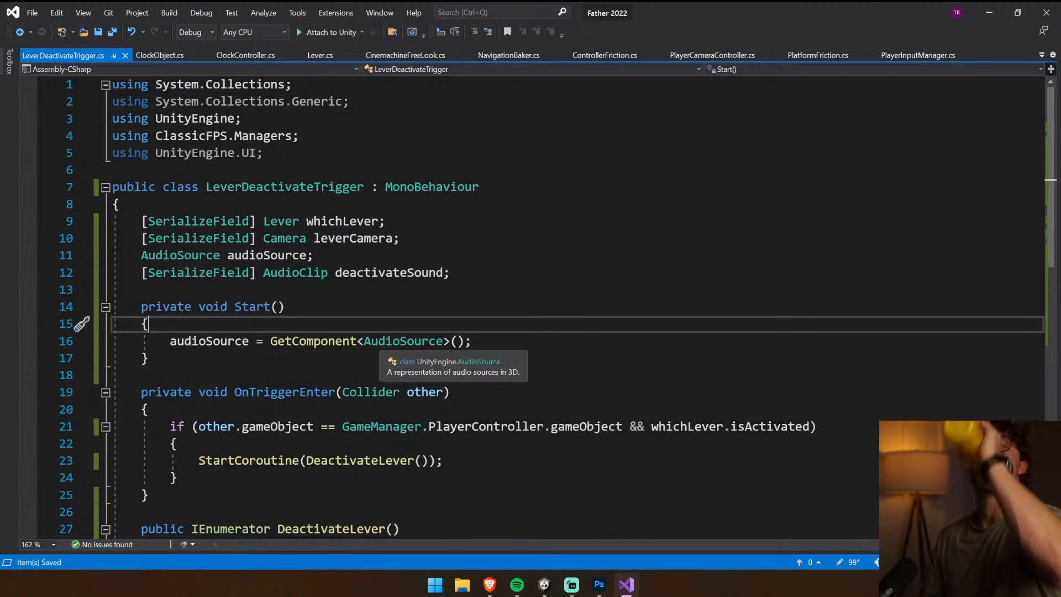
pyautogui.click(141, 375)
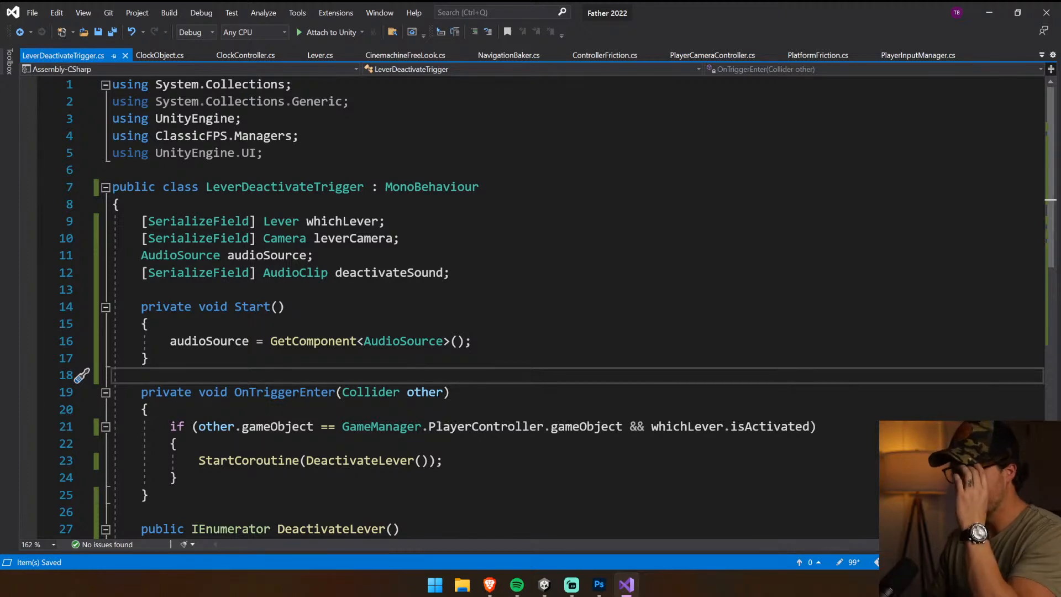
pyautogui.hotkey('alt', 'Tab')
pyautogui.click(525, 421)
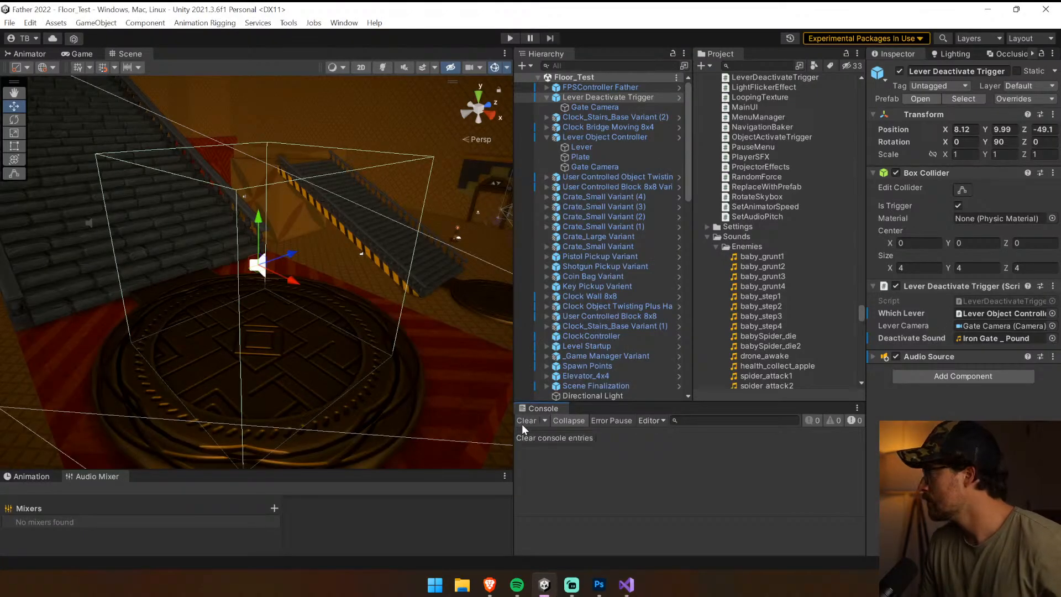
# Collapse the Lever Deactivate Trigger's Box Collider, turn off Play On Awake on its Audio Source, and collapse that component
pyautogui.click(931, 357)
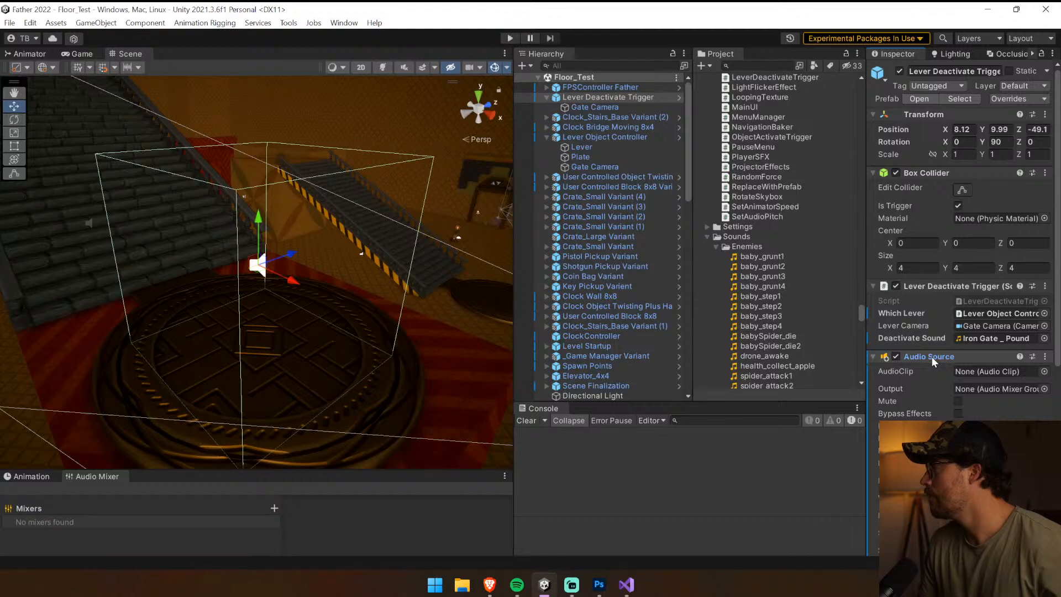
pyautogui.click(931, 357)
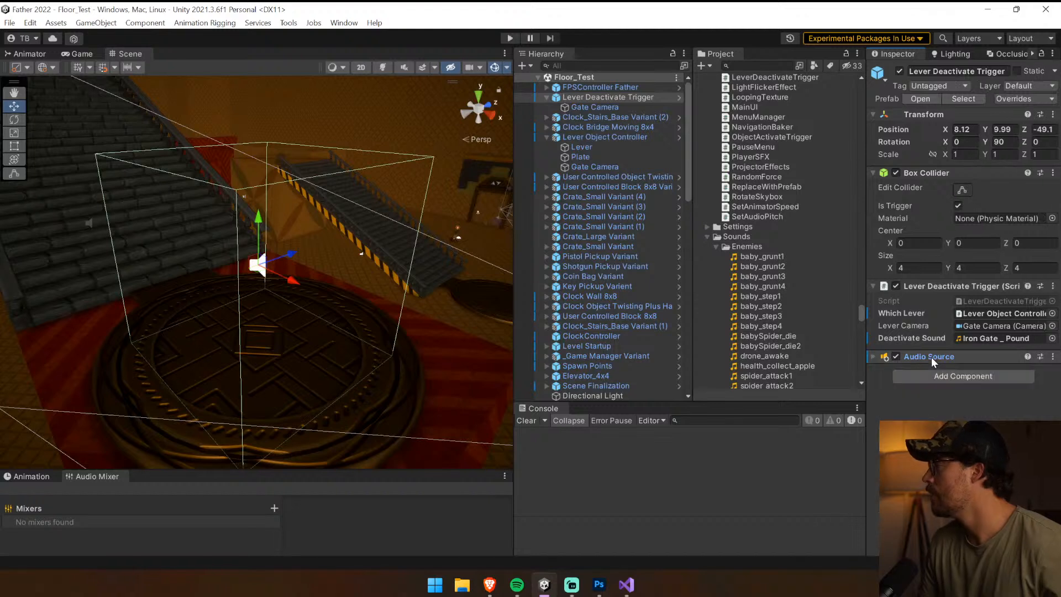
pyautogui.click(920, 170)
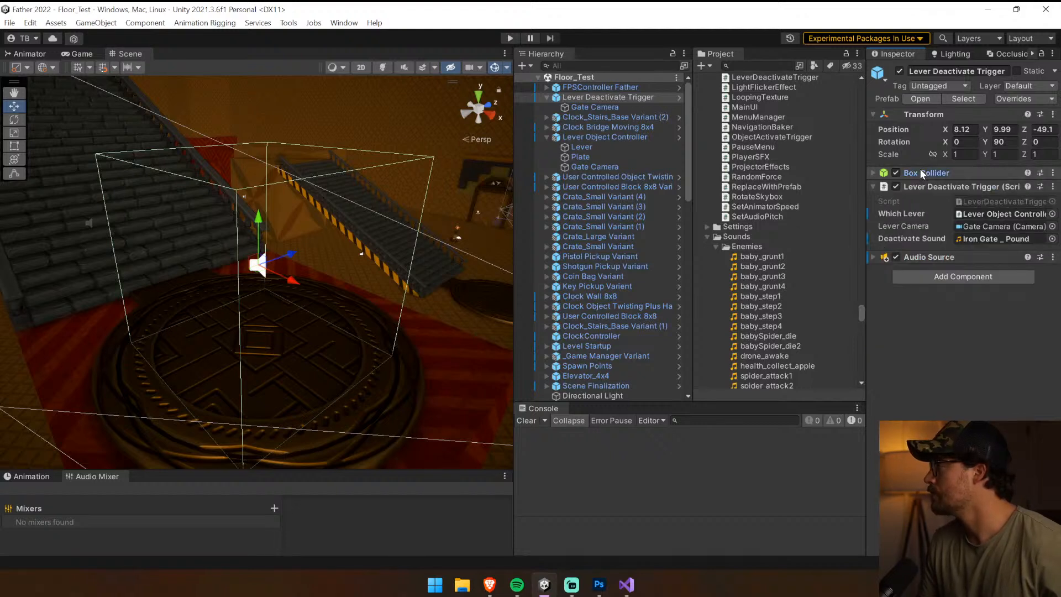
pyautogui.click(920, 257)
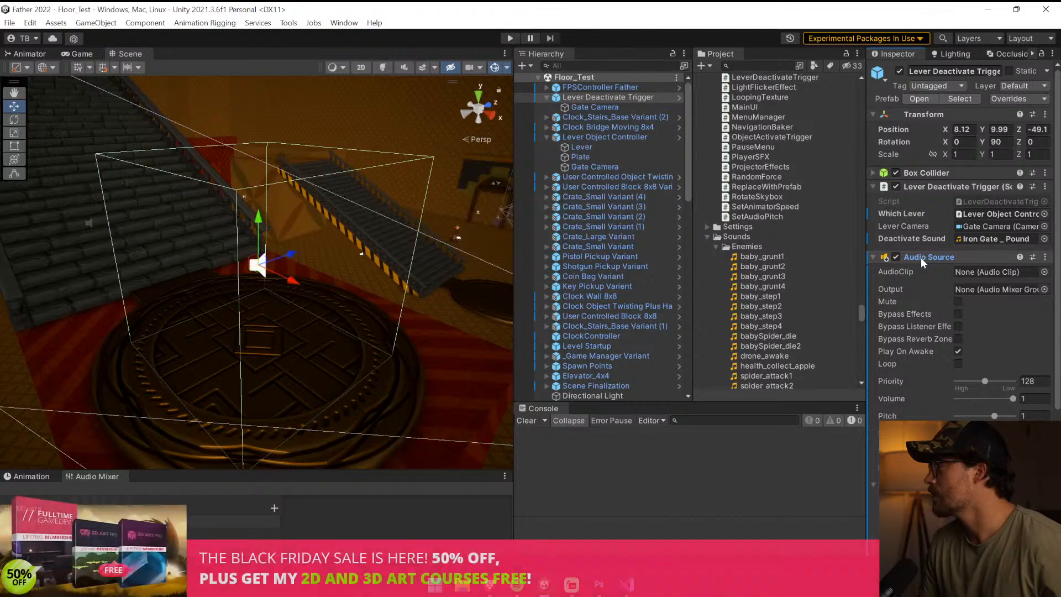
pyautogui.click(921, 257)
pyautogui.click(920, 257)
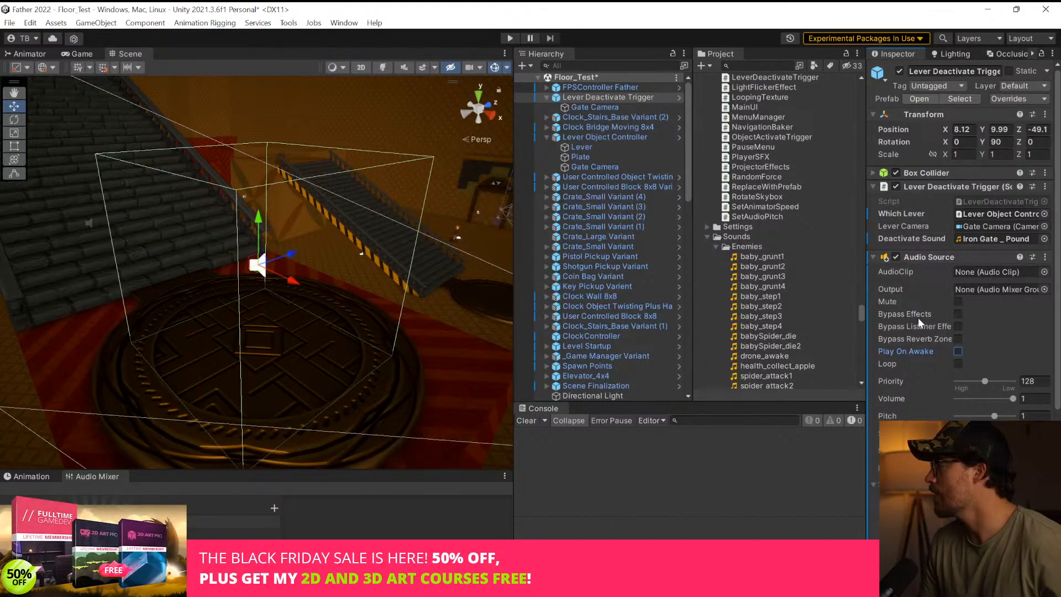
pyautogui.click(917, 258)
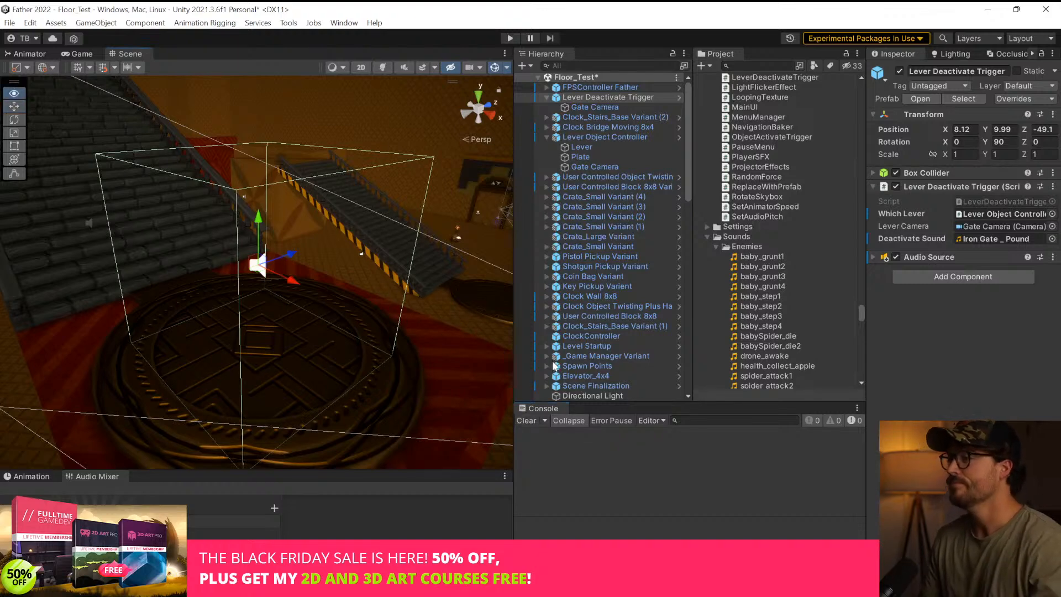
# Start Play mode, walk to the lever on the red block, and operate it
pyautogui.moveTo(386, 238); pyautogui.dragTo(486, 122, button='right')
pyautogui.click(509, 38)
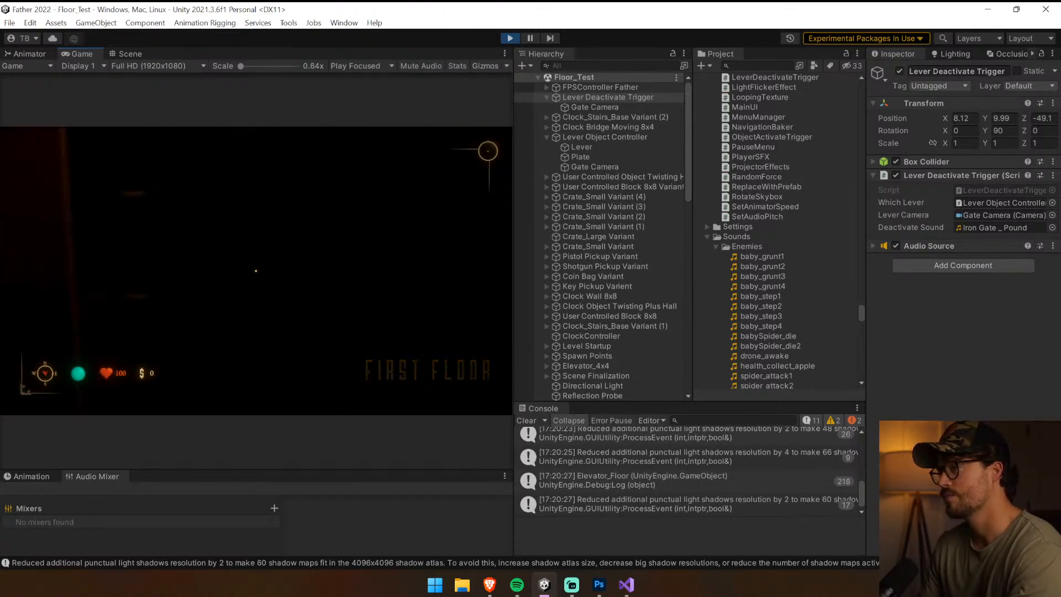
pyautogui.press('w')
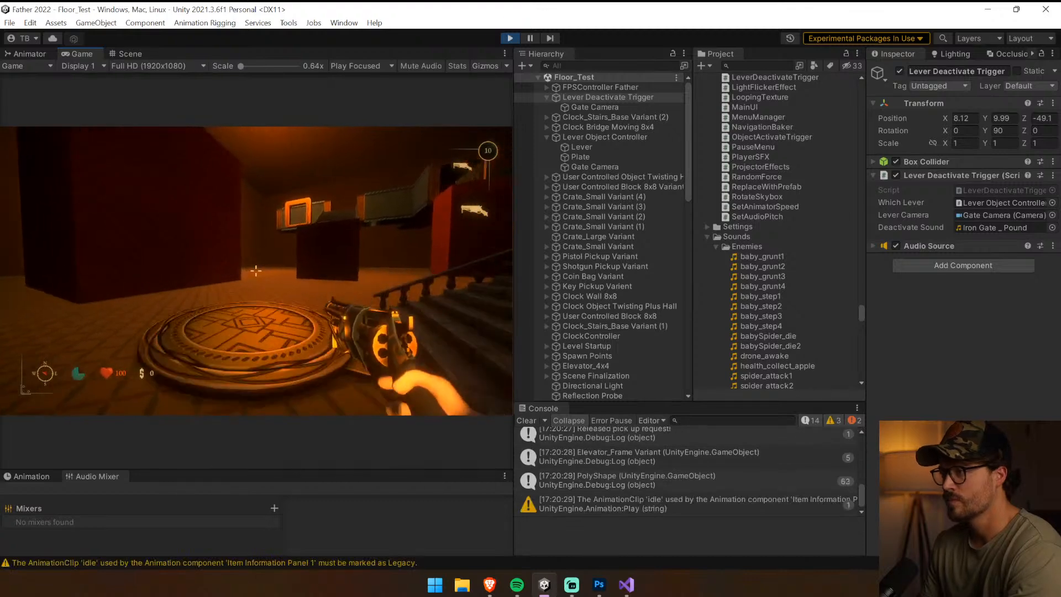
pyautogui.press('w')
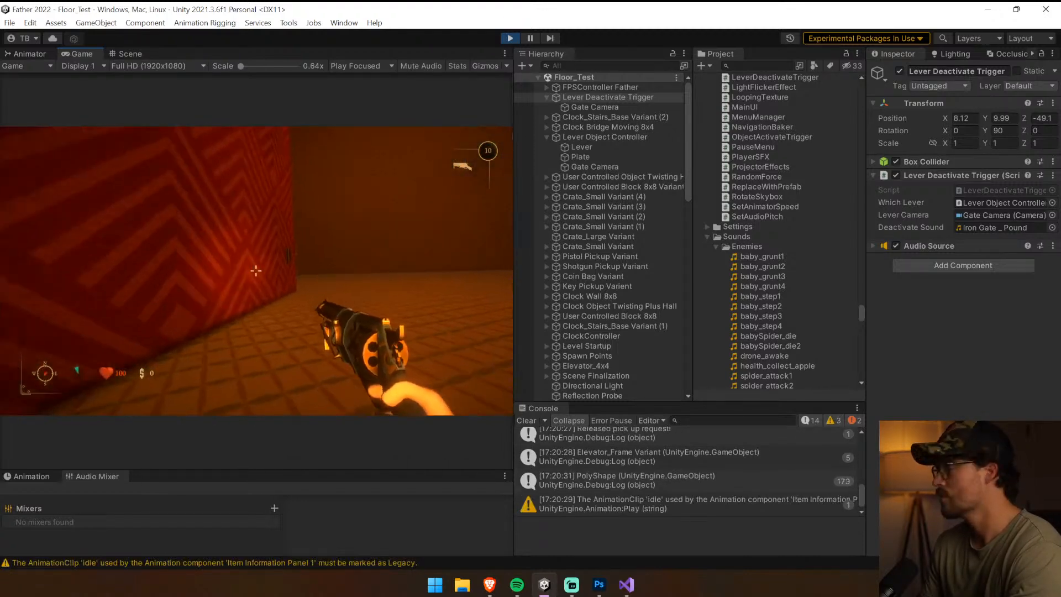
pyautogui.press('w')
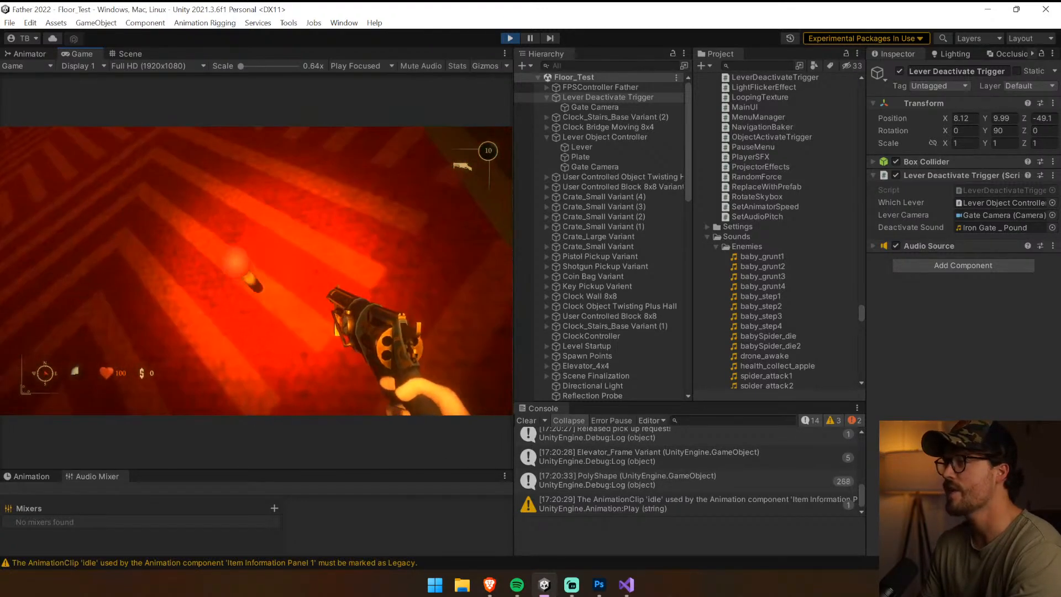
pyautogui.press('e')
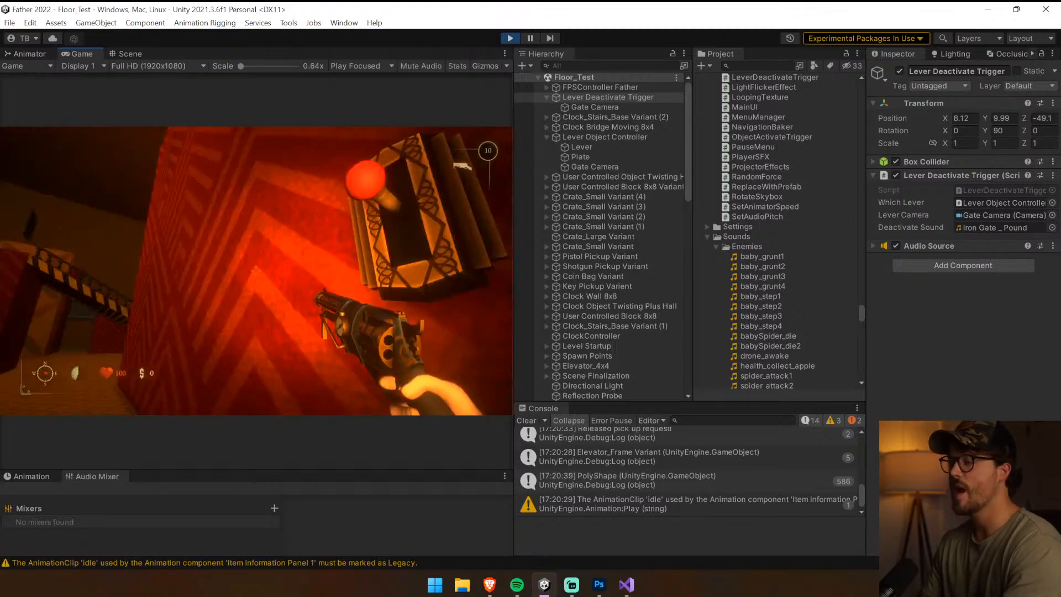
# Climb the large stairs and walk onto the round platform to test the Lever Deactivate Trigger in the running game
pyautogui.press('w')
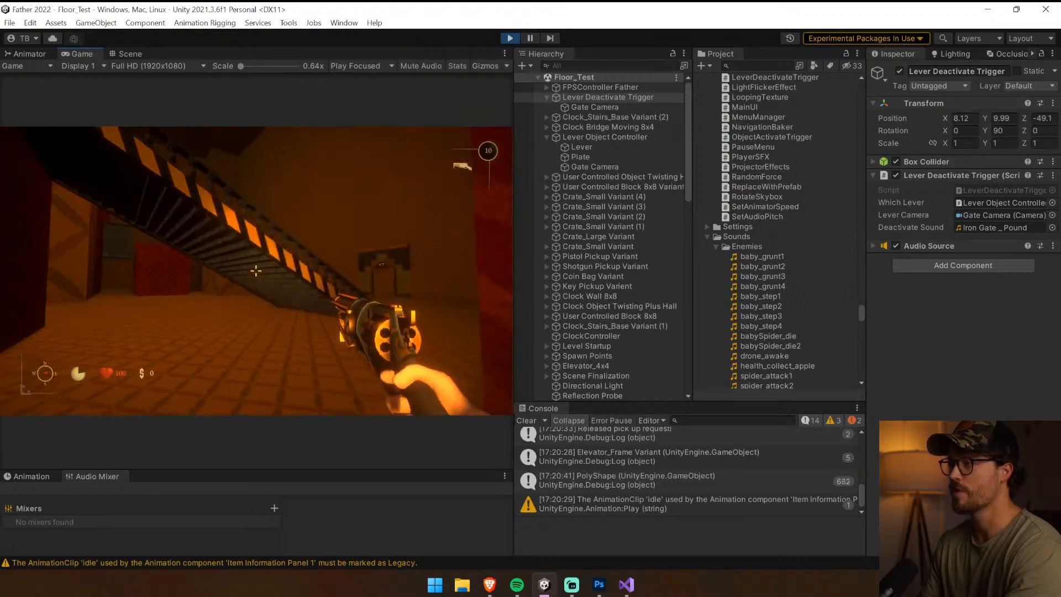
pyautogui.press('w')
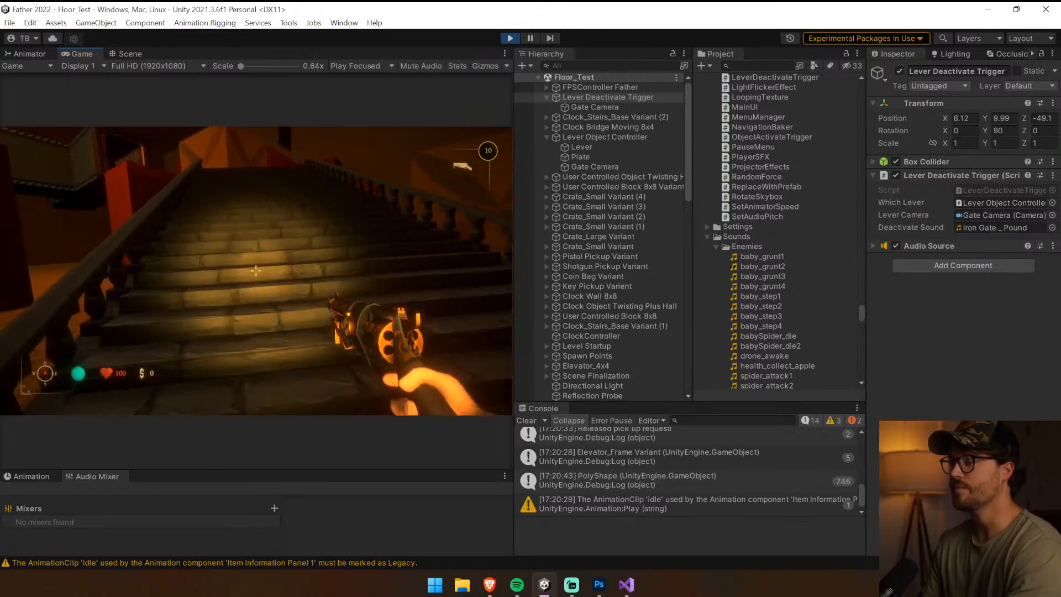
pyautogui.press('w')
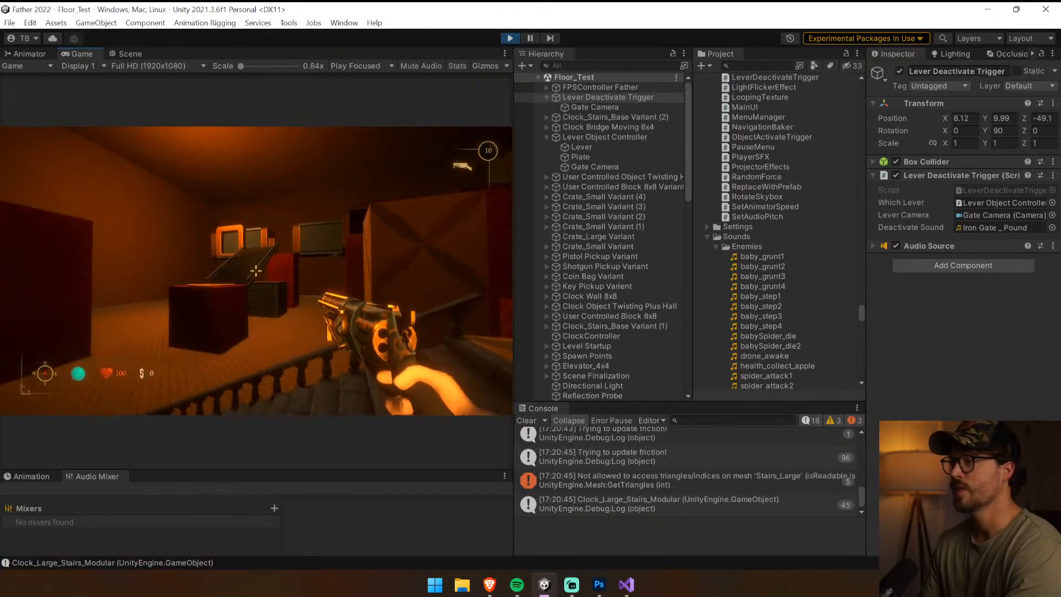
pyautogui.press('w')
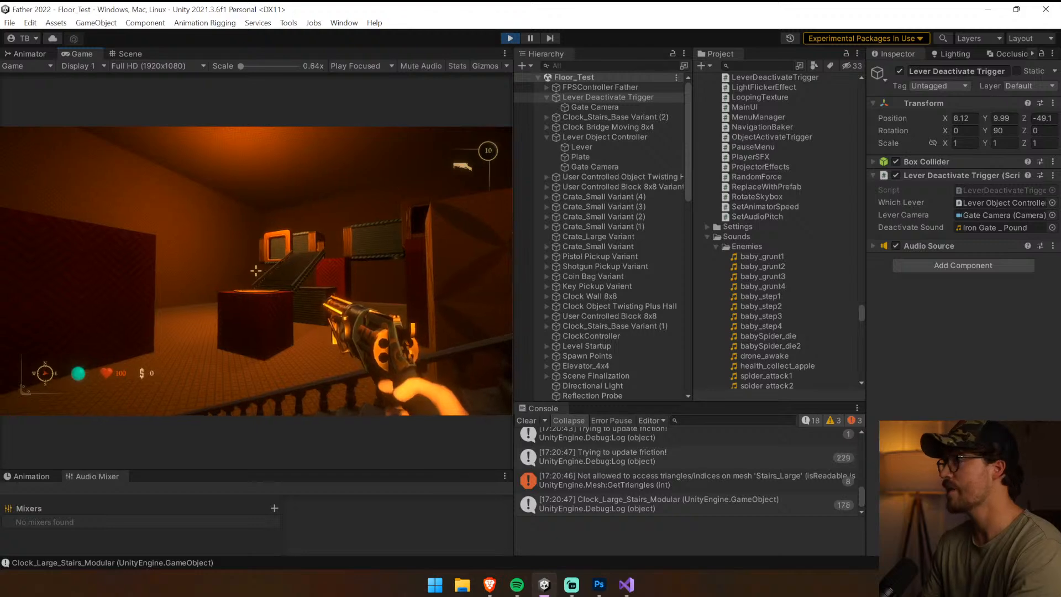
pyautogui.click(255, 270)
pyautogui.press('w')
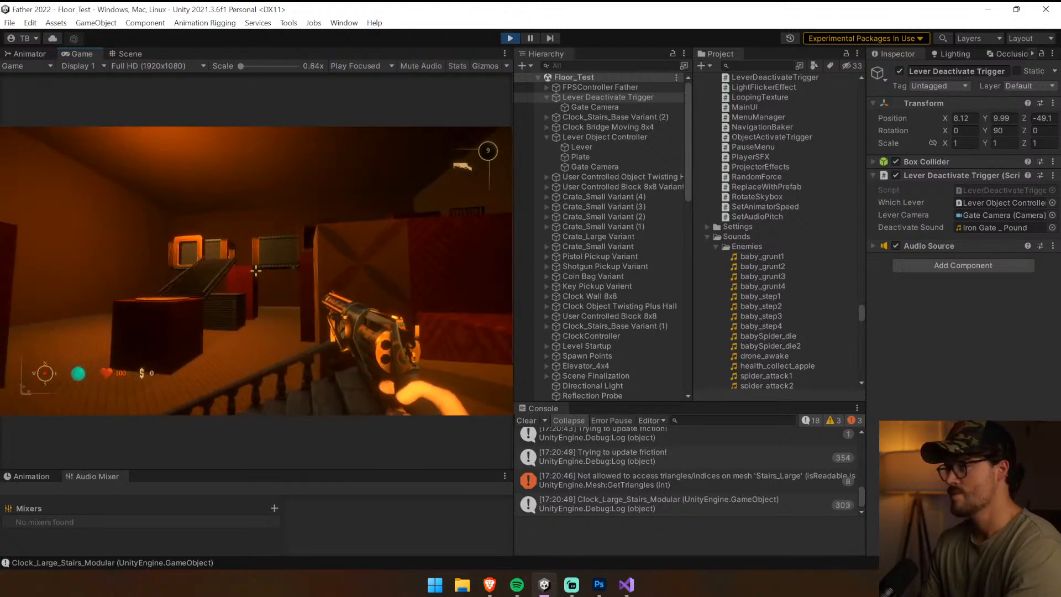
pyautogui.press('w')
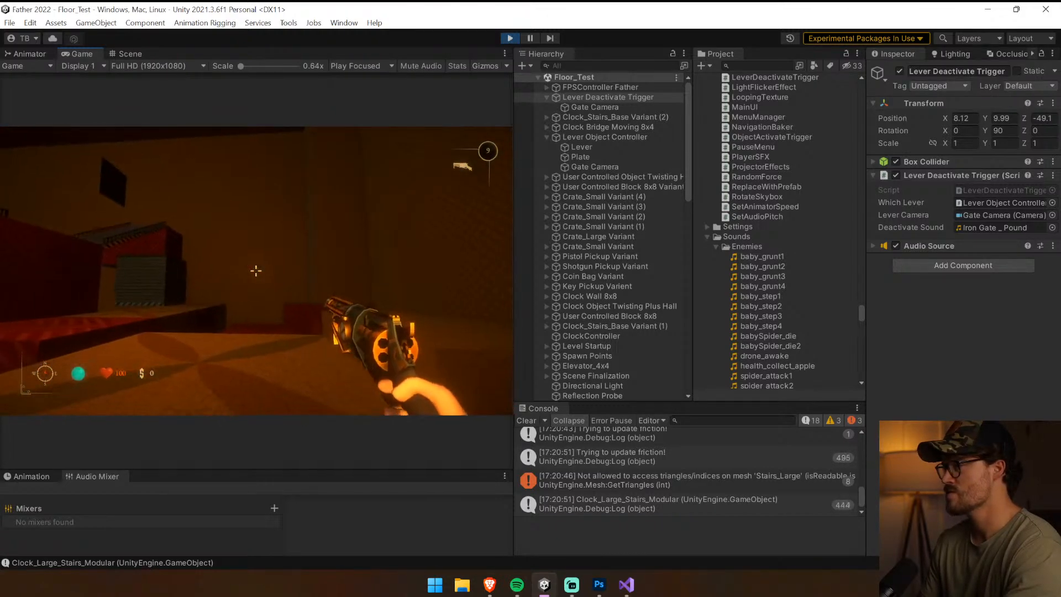
pyautogui.press('w')
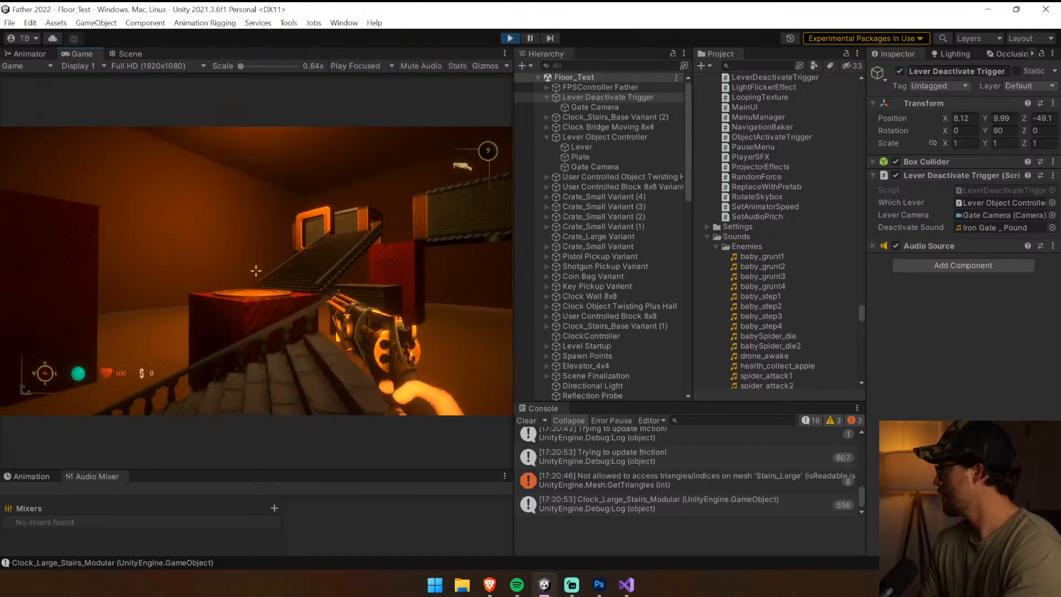
pyautogui.press('w')
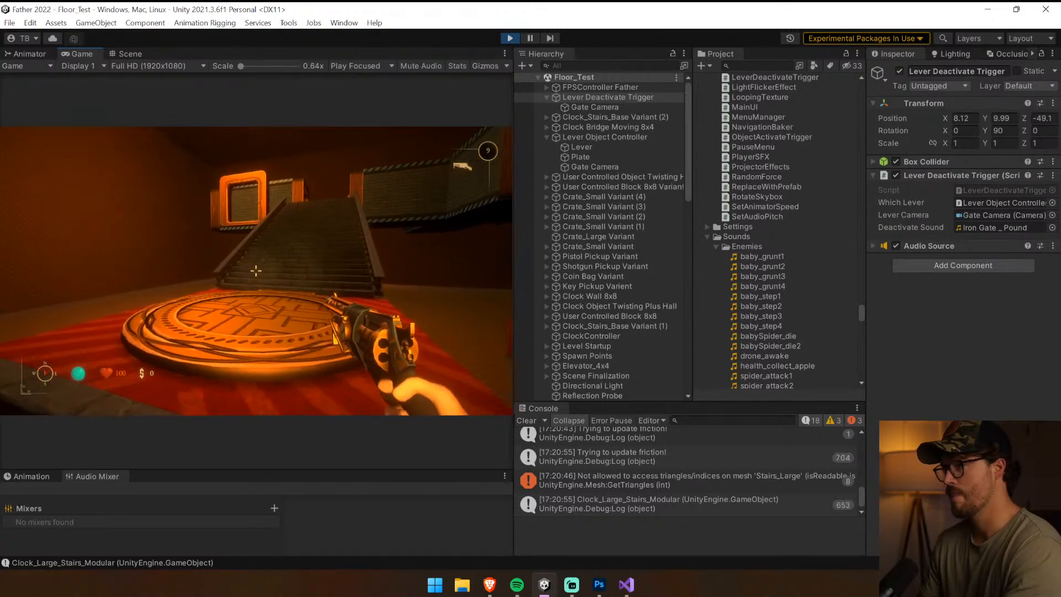
pyautogui.press('w')
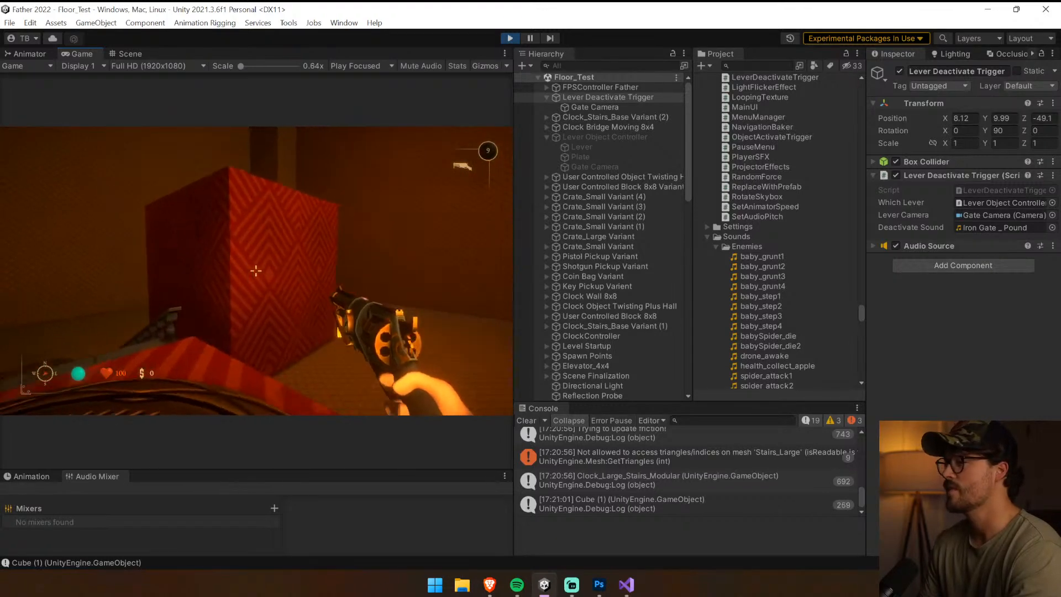
# Walk around the stairs and platforms to check the deactivated state, stop Play mode, and clear the console
pyautogui.press('w')
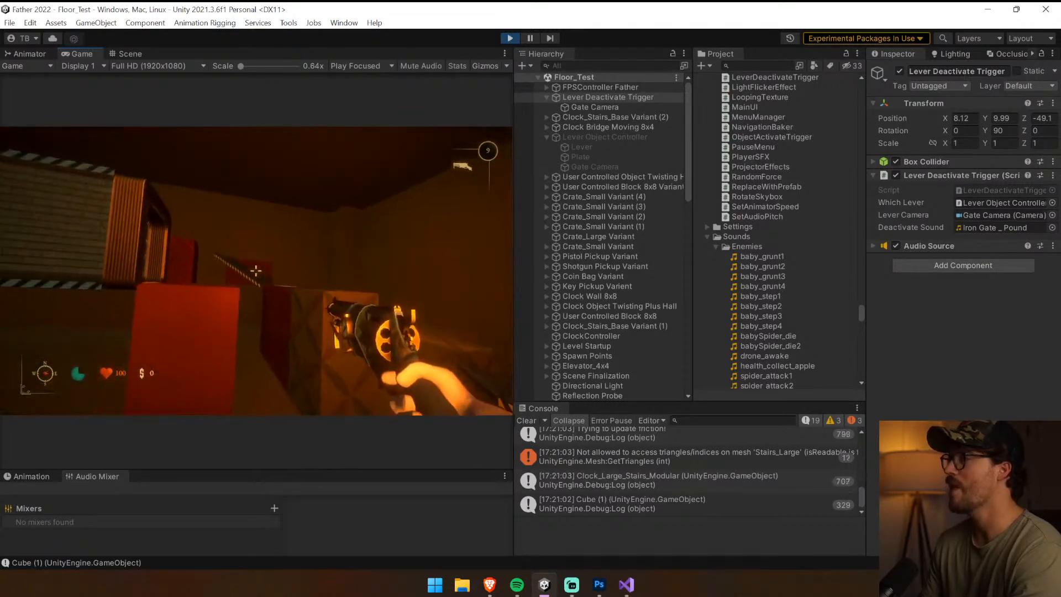
pyautogui.click(256, 270)
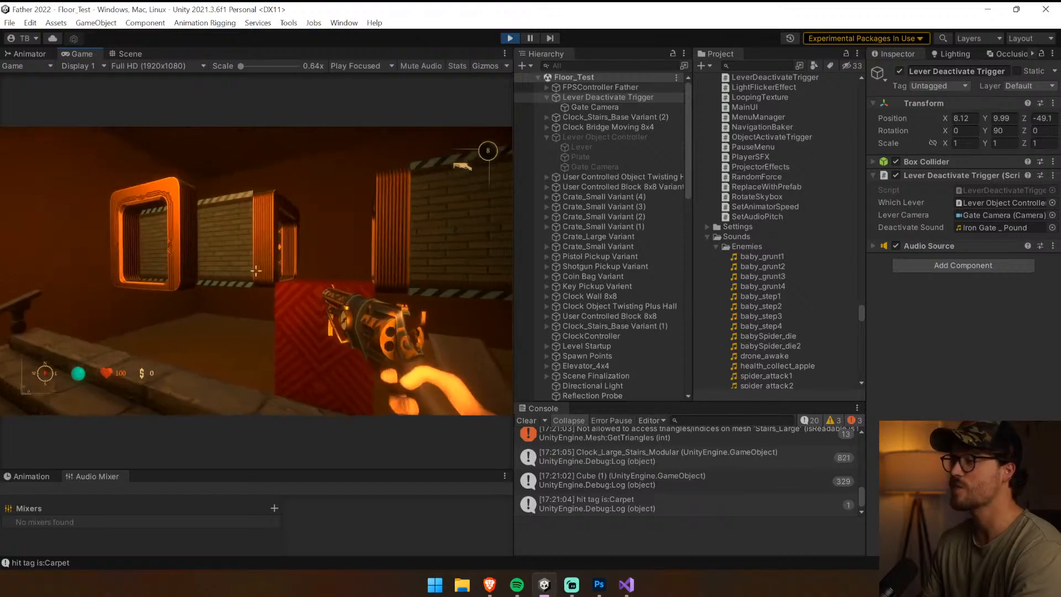
pyautogui.press('w')
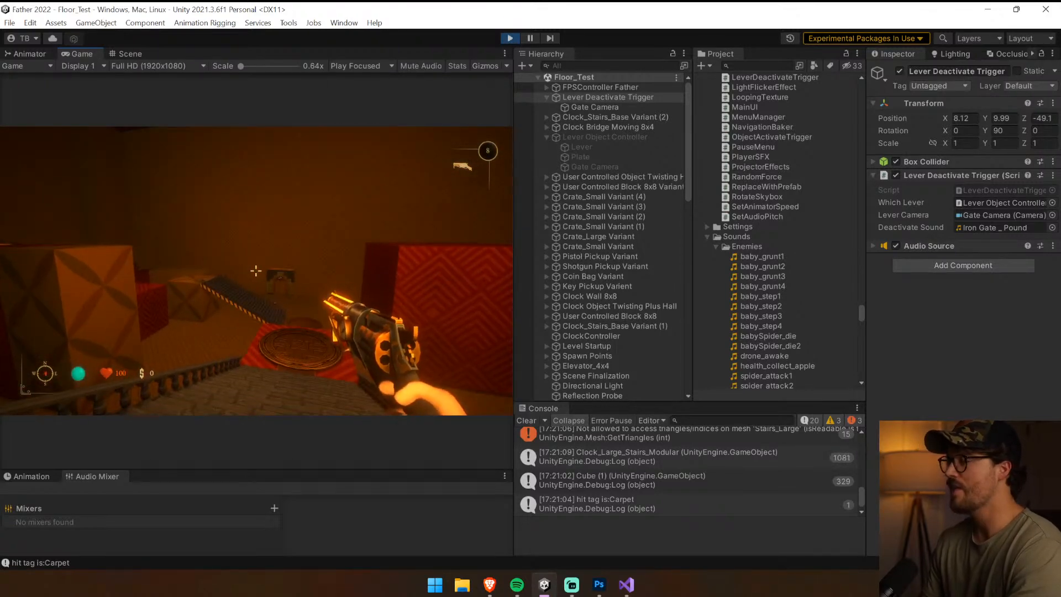
pyautogui.press('w')
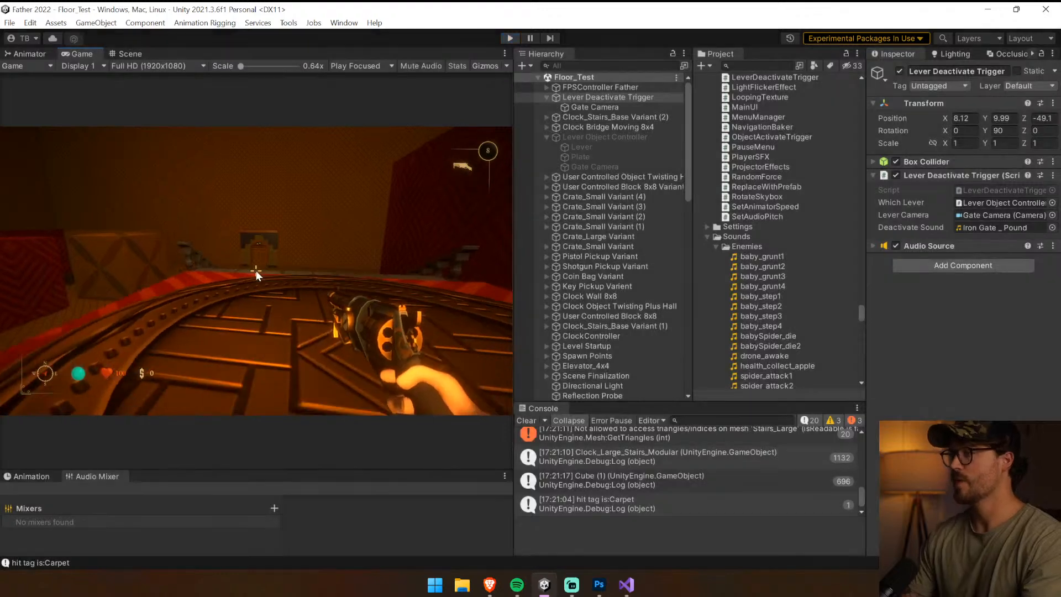
pyautogui.hotkey('ctrl', 'p')
pyautogui.click(525, 421)
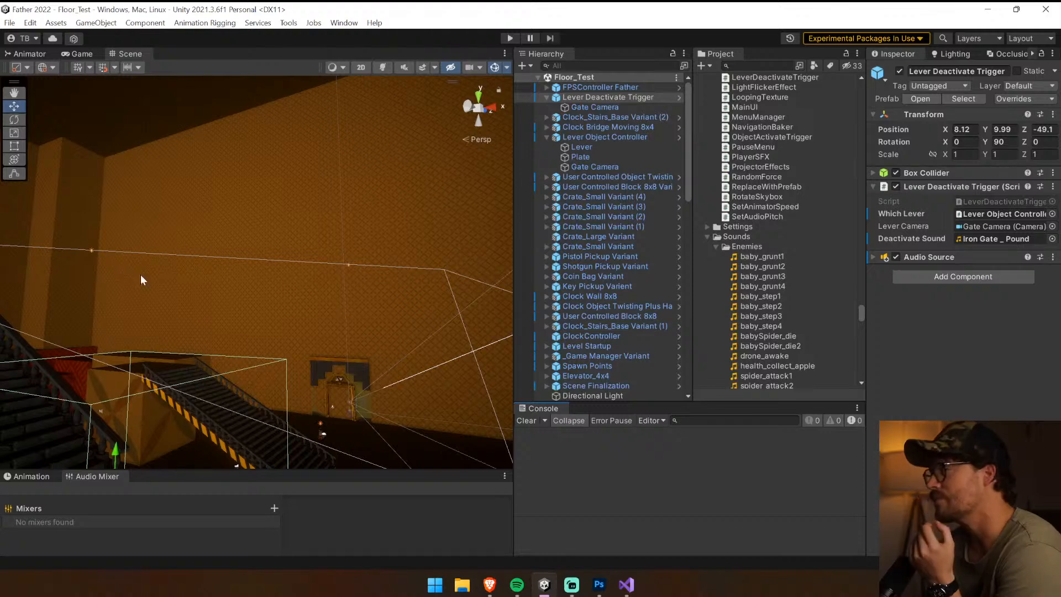
# Select the Clock Bridge Moving 8x4 in the level and widen the Scene view
pyautogui.moveTo(349, 256); pyautogui.dragTo(281, 337, button='right')
pyautogui.click(236, 281)
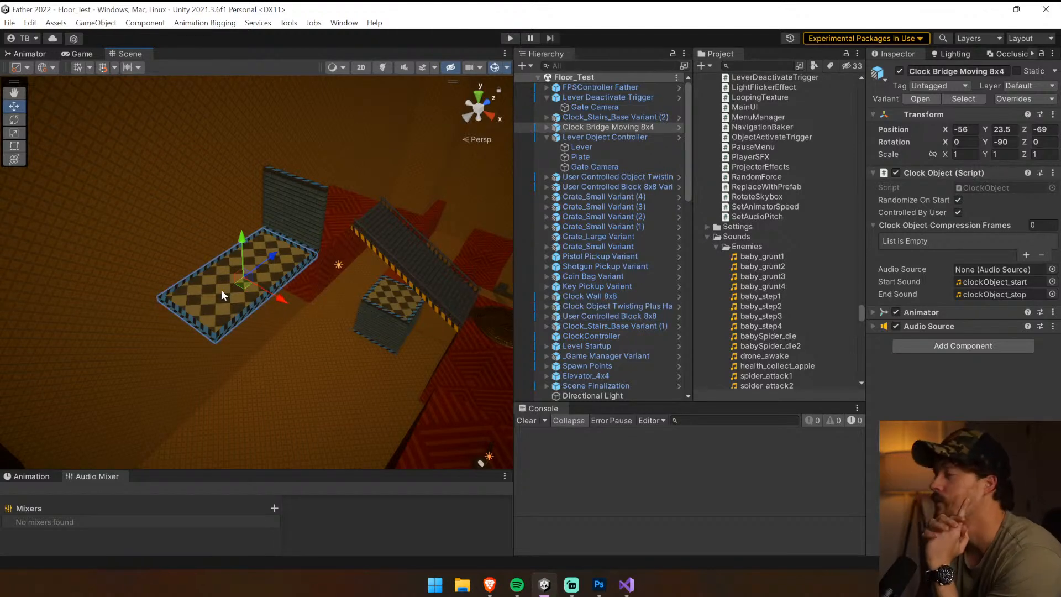
pyautogui.moveTo(221, 290); pyautogui.dragTo(512, 256, button='right')
pyautogui.moveTo(514, 255); pyautogui.dragTo(699, 252)
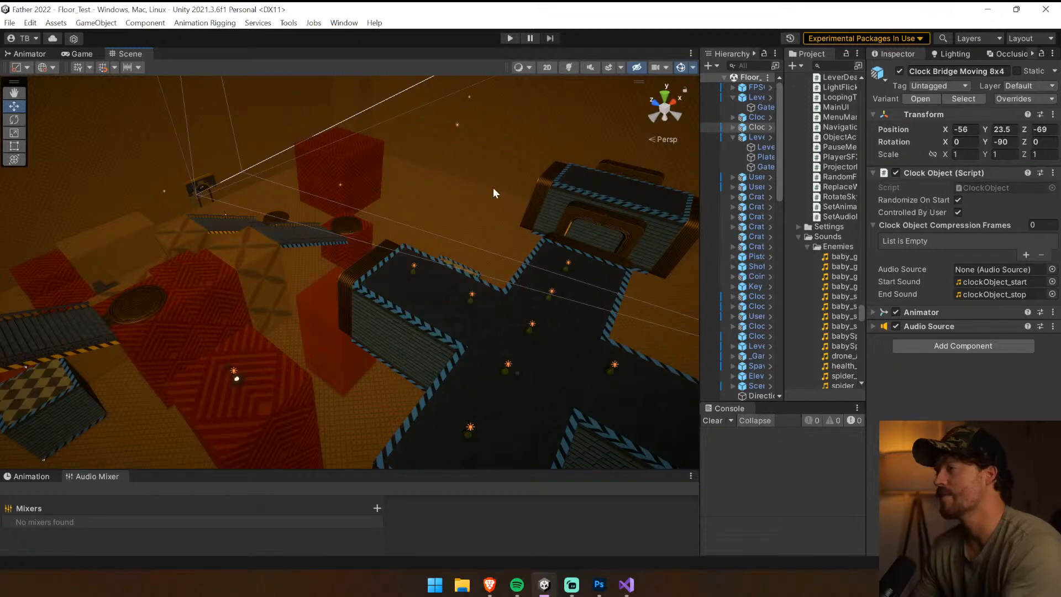
# Rotate the plus-shaped twisting clock object around its vertical axis to a Y rotation of about 269.9 degrees
pyautogui.click(488, 365)
pyautogui.moveTo(410, 326); pyautogui.dragTo(354, 332, button='right')
pyautogui.press('e')
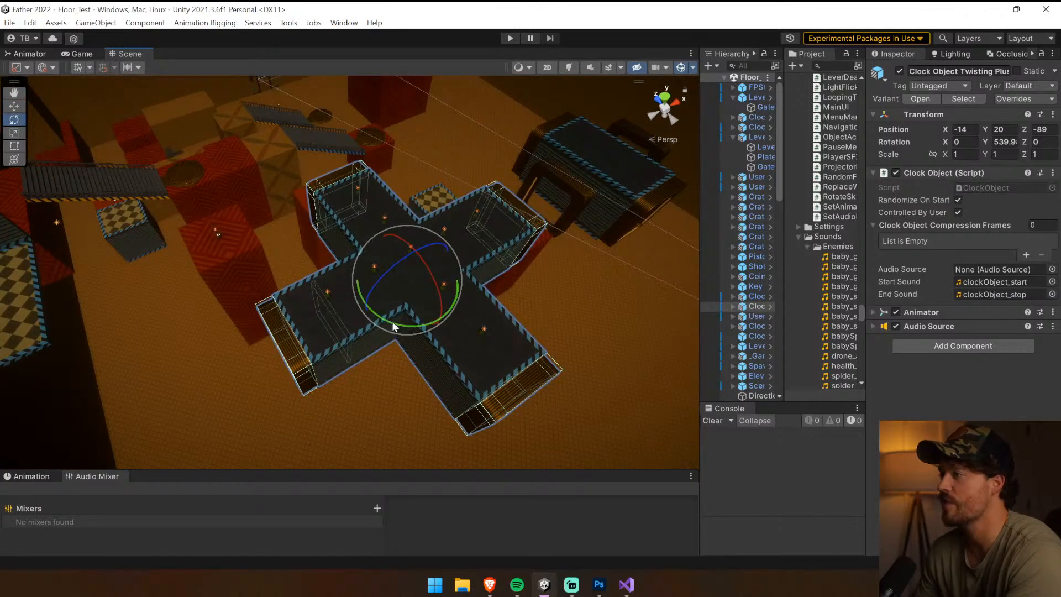
pyautogui.moveTo(392, 321); pyautogui.dragTo(572, 323)
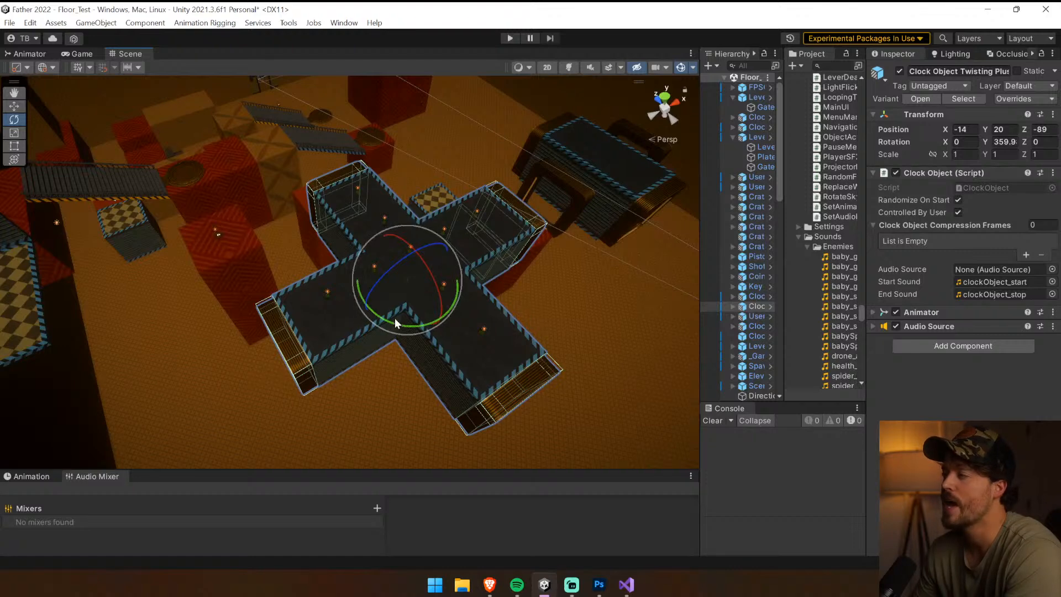
pyautogui.moveTo(394, 317); pyautogui.dragTo(555, 329)
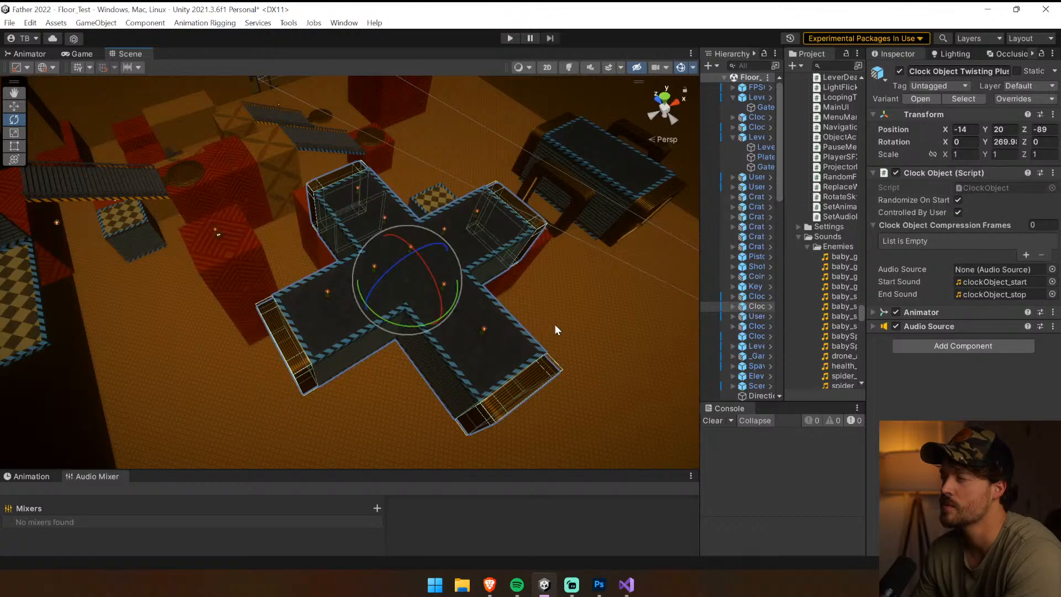
# Inspect the level layout around the twisting clock object from other angles and select the PolyShape
pyautogui.moveTo(555, 326); pyautogui.dragTo(751, 181, button='right')
pyautogui.press('f')
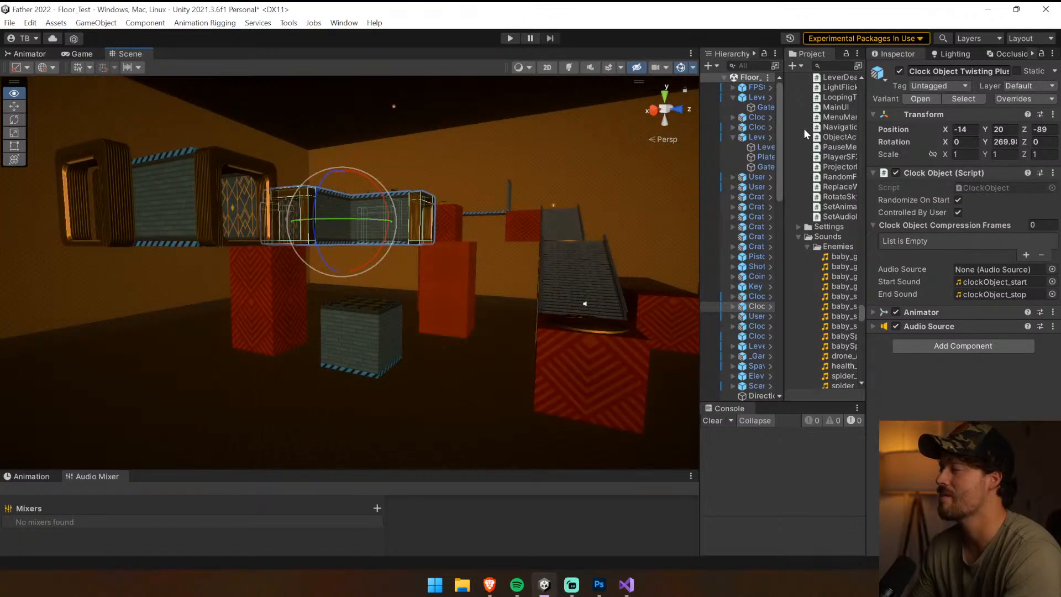
pyautogui.moveTo(883, 194); pyautogui.dragTo(419, 233, button='right')
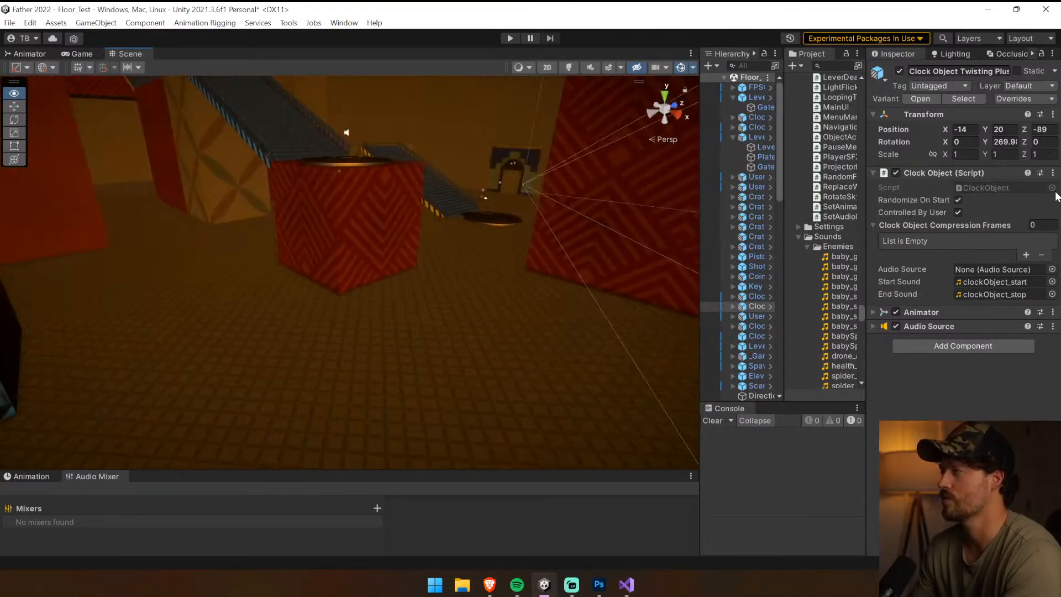
pyautogui.click(419, 232)
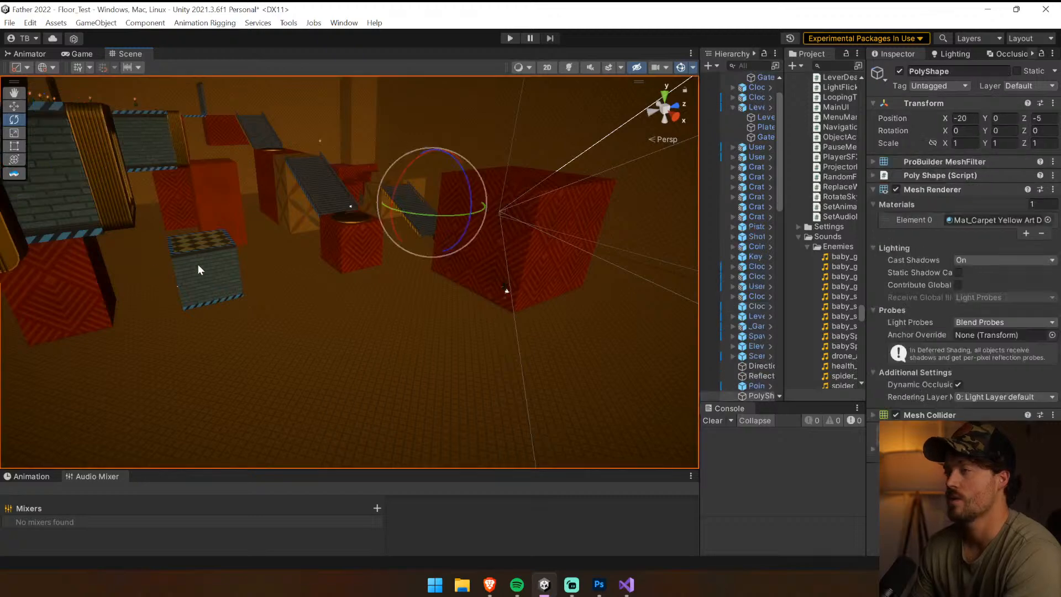
# Try raising the freestanding checkered Block to a Y position of 10.5
pyautogui.click(211, 257)
pyautogui.press('w')
pyautogui.click(212, 254)
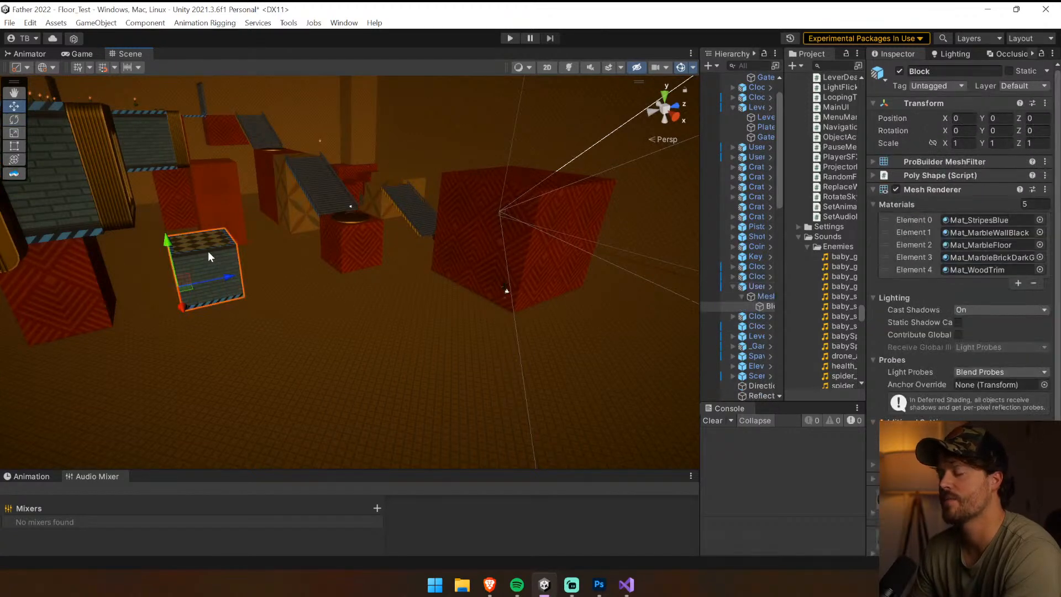
pyautogui.moveTo(170, 242); pyautogui.dragTo(169, 168)
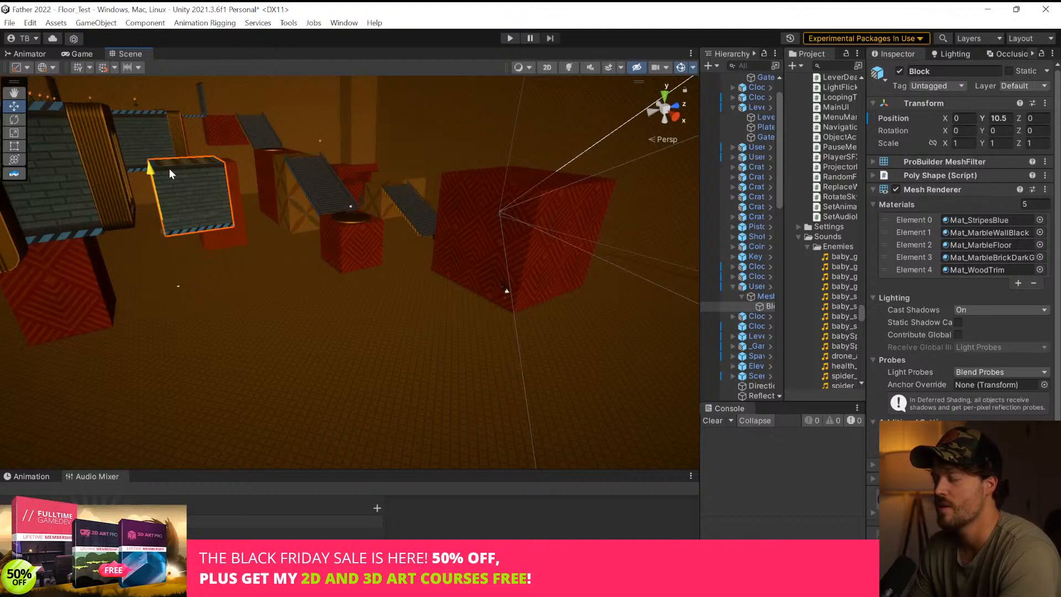
pyautogui.moveTo(169, 168); pyautogui.dragTo(169, 168)
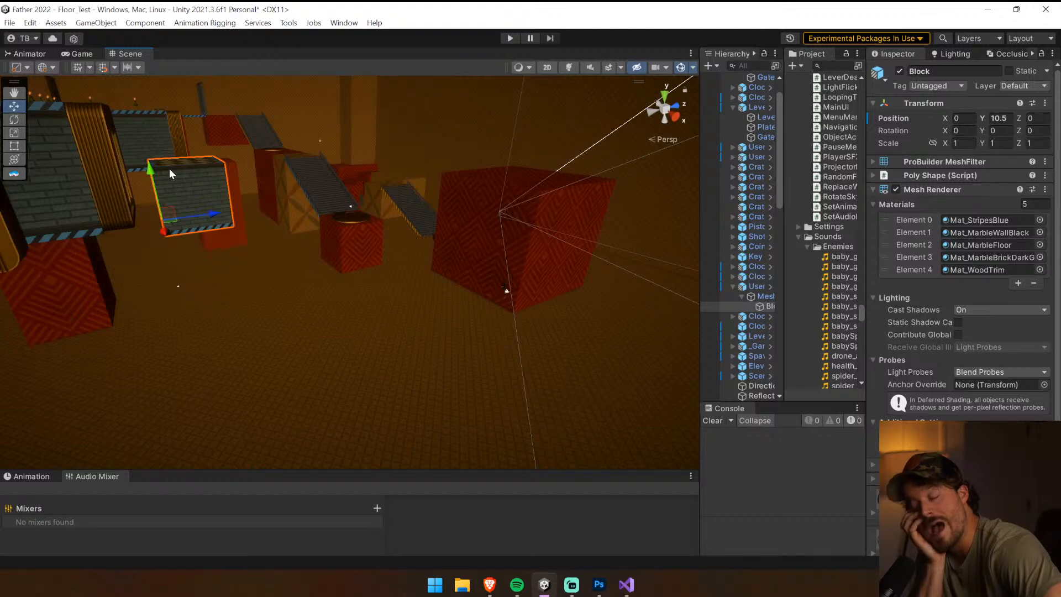
# Try rotating the rectangular user-controlled clock platform with the arched sides around its vertical axis
pyautogui.moveTo(298, 252); pyautogui.dragTo(441, 448, button='middle')
pyautogui.moveTo(436, 314); pyautogui.dragTo(315, 350, button='right')
pyautogui.click(386, 320)
pyautogui.moveTo(493, 310); pyautogui.dragTo(301, 297, button='right')
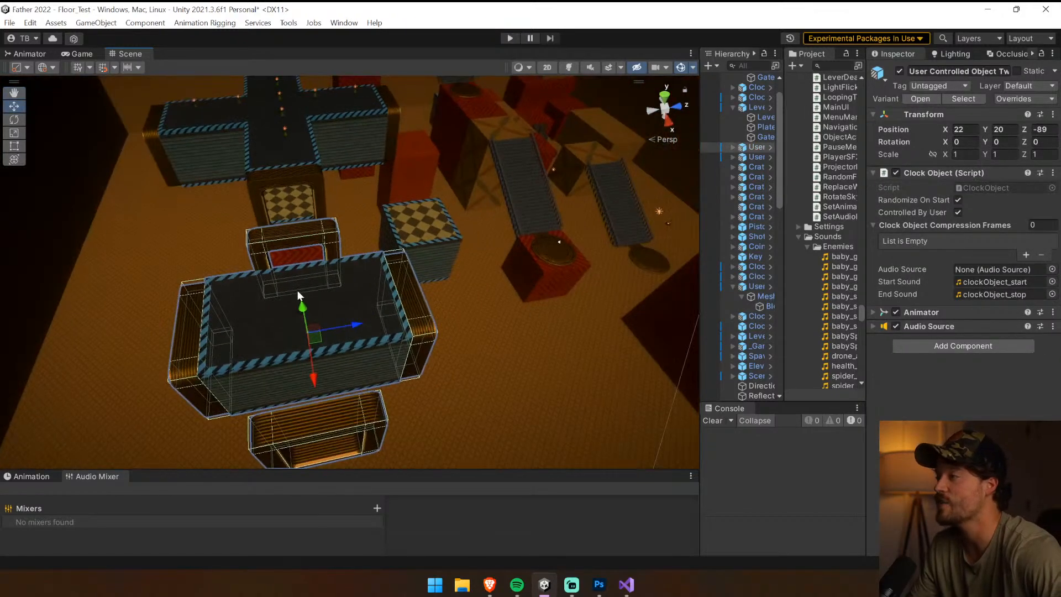
pyautogui.click(14, 119)
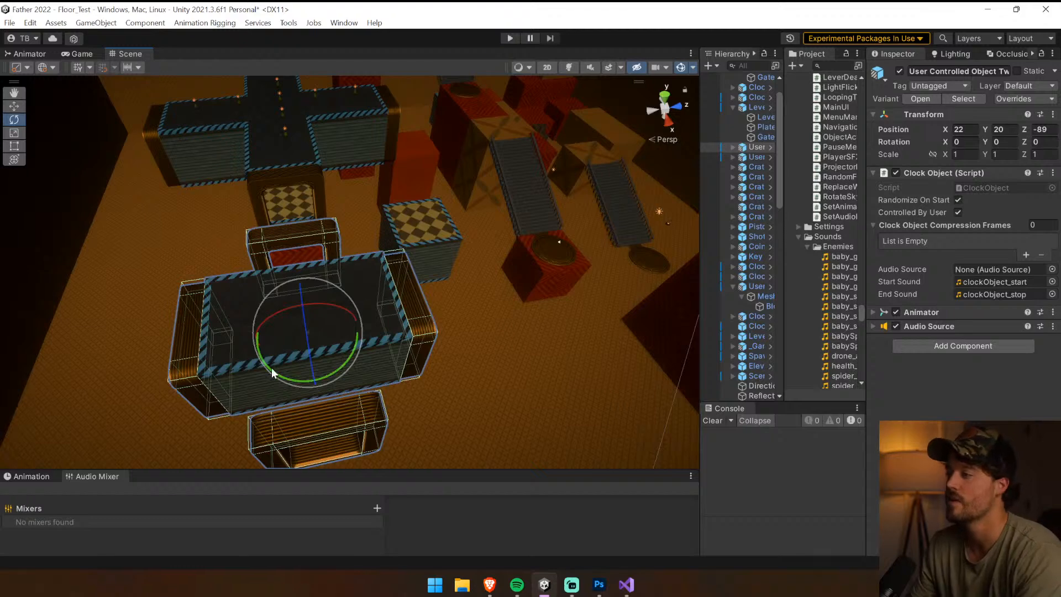
pyautogui.moveTo(272, 373)
pyautogui.mouseDown()
pyautogui.moveTo(443, 385)
pyautogui.moveTo(229, 371)
pyautogui.moveTo(268, 375)
pyautogui.mouseUp()
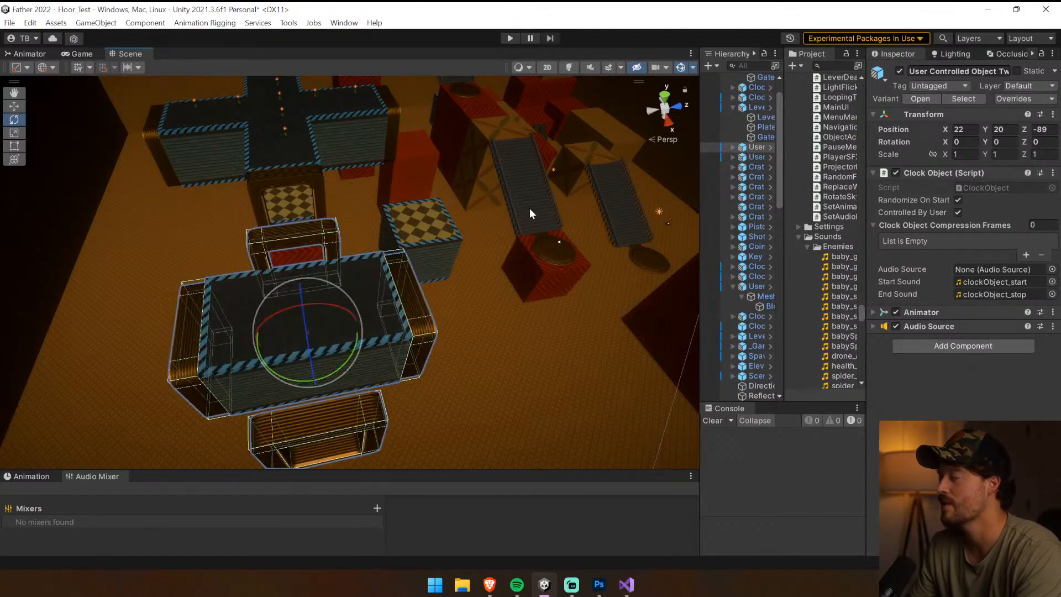
# Try rotating the Mesh child of the Clock_Stairs_Base Variant around its vertical axis
pyautogui.click(530, 209)
pyautogui.moveTo(561, 253); pyautogui.dragTo(675, 177, button='right')
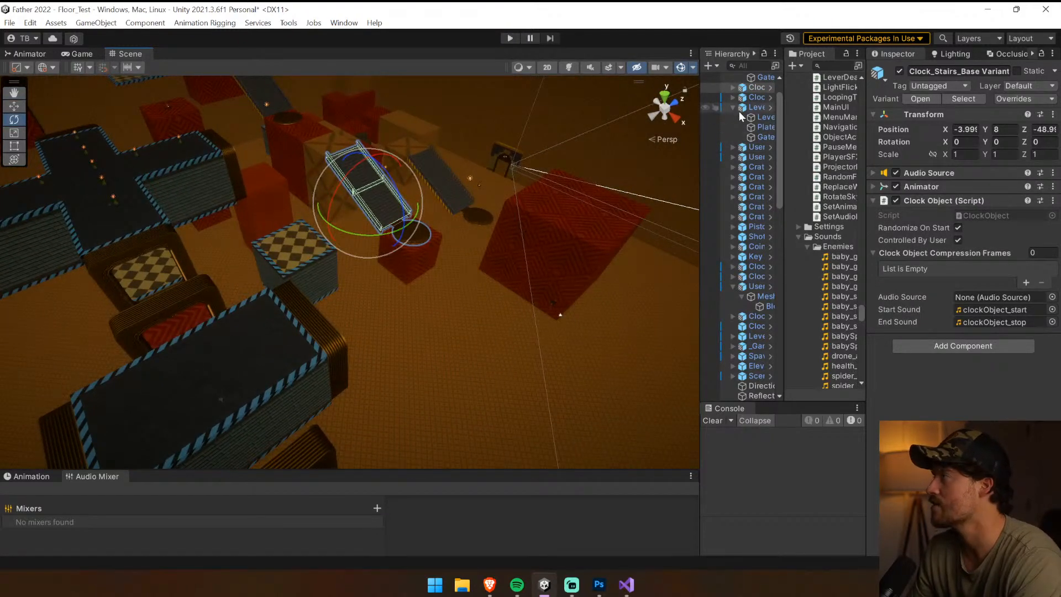
pyautogui.click(753, 98)
pyautogui.click(743, 88)
pyautogui.click(732, 87)
pyautogui.click(753, 98)
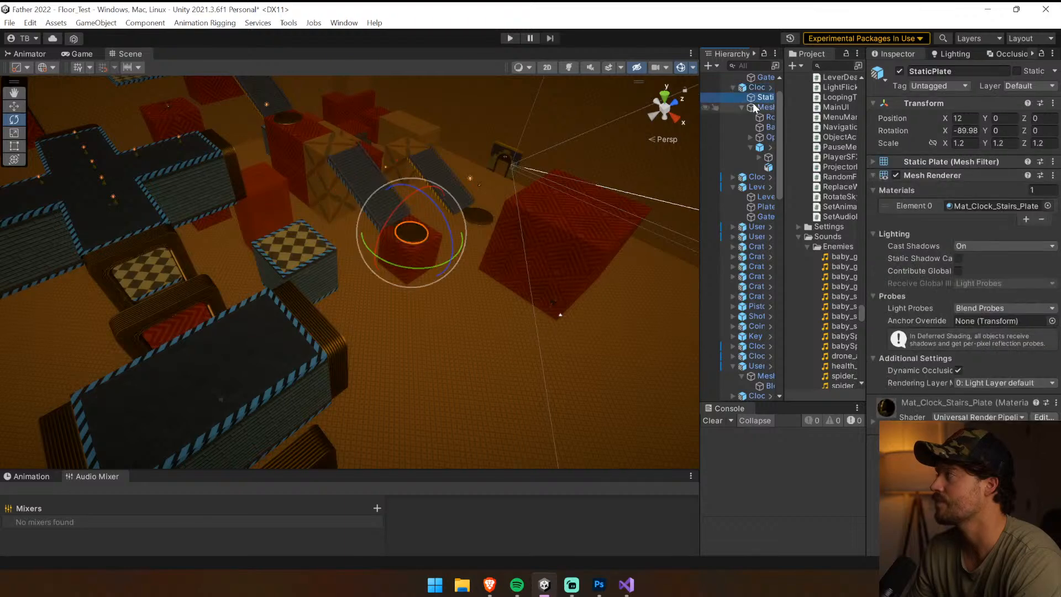
pyautogui.click(752, 107)
pyautogui.moveTo(436, 242); pyautogui.dragTo(419, 292)
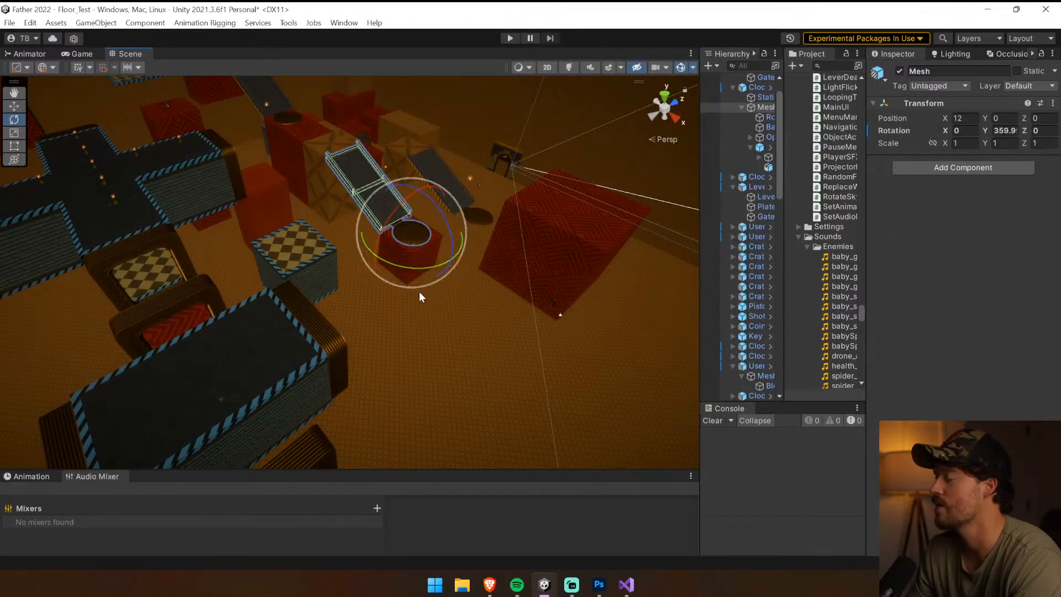
# Move the User Controlled Block 8x8 vertically to a Y position of about -9.5 and duplicate it
pyautogui.click(326, 269)
pyautogui.moveTo(540, 289); pyautogui.dragTo(65, 101, button='right')
pyautogui.click(14, 106)
pyautogui.moveTo(401, 269); pyautogui.dragTo(399, 314)
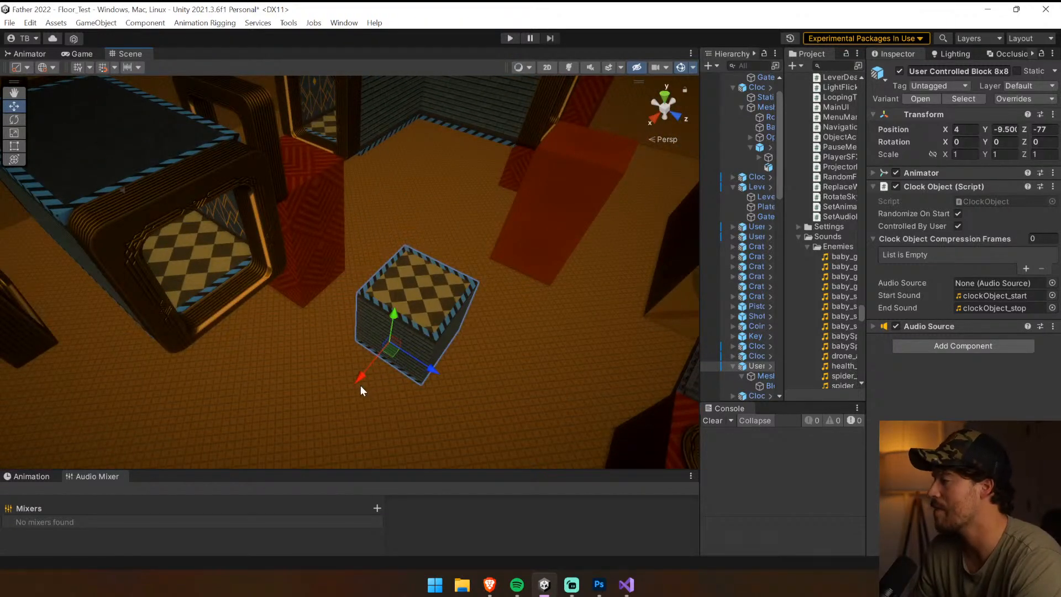
pyautogui.hotkey('ctrl', 'd')
# Try placing the duplicated block at X 20.25 and Y about 7.5, and undo both moves
pyautogui.moveTo(359, 378); pyautogui.dragTo(254, 457)
pyautogui.moveTo(326, 359); pyautogui.dragTo(263, 350, button='right')
pyautogui.moveTo(269, 338); pyautogui.dragTo(272, 238)
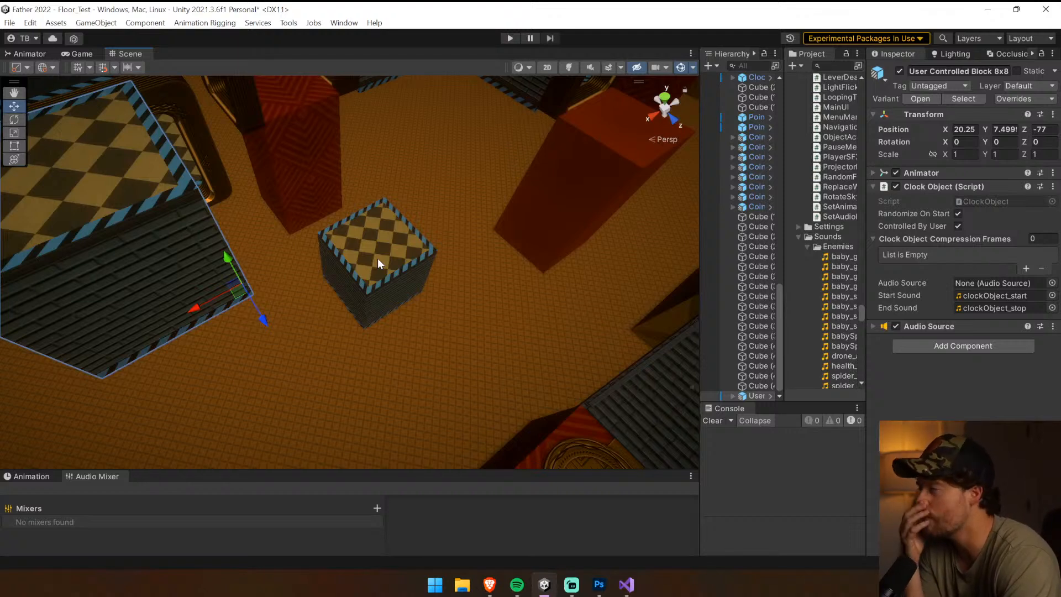
pyautogui.hotkey('ctrl', 'z')
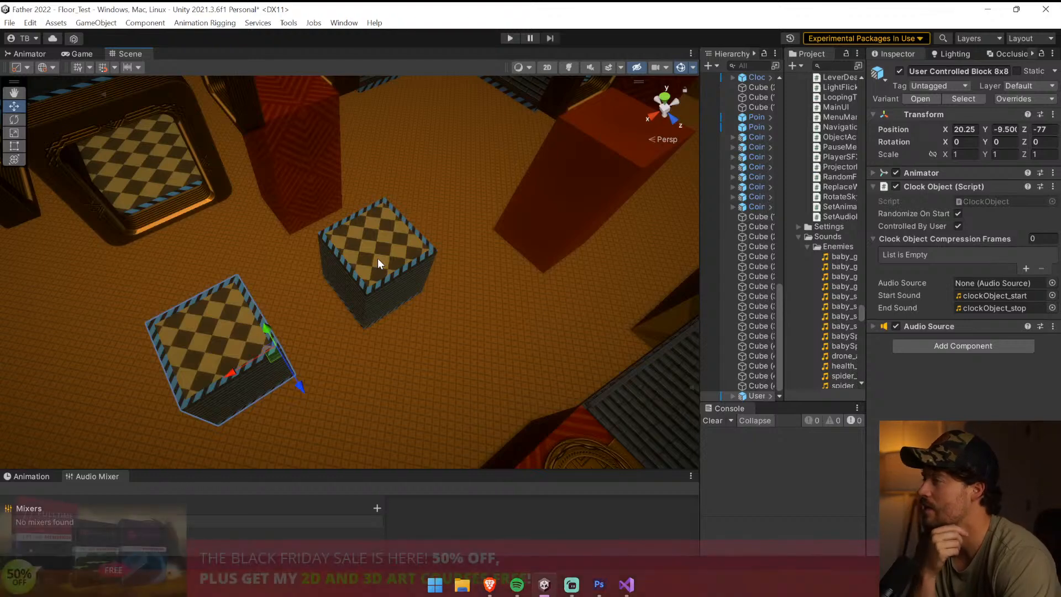
pyautogui.hotkey('ctrl', 'z')
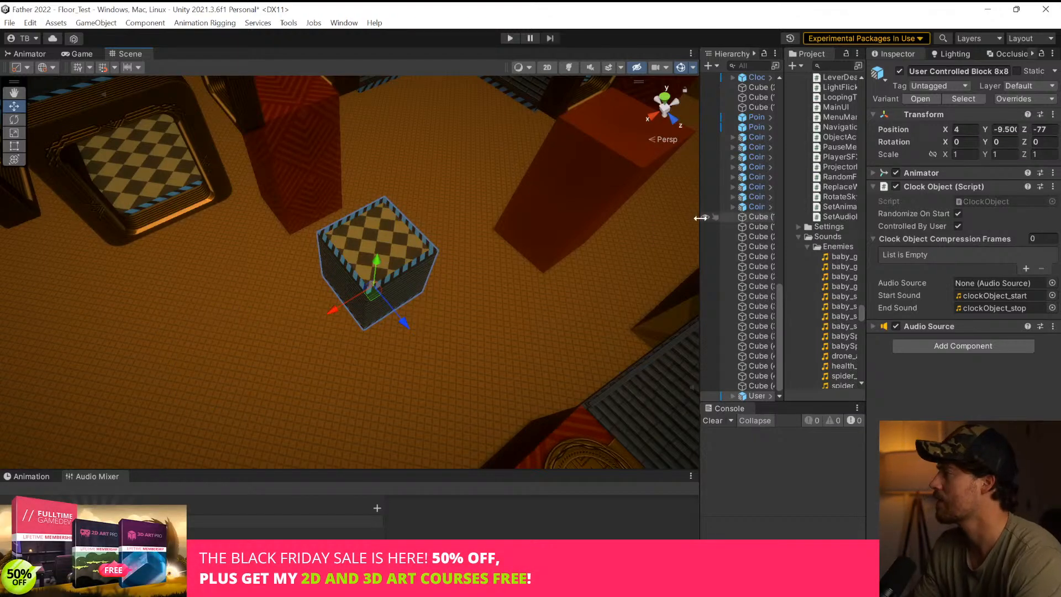
# Widen the object list and insert "Pair" before 8x8 in the duplicated User Controlled Block's name
pyautogui.moveTo(700, 217); pyautogui.dragTo(527, 221)
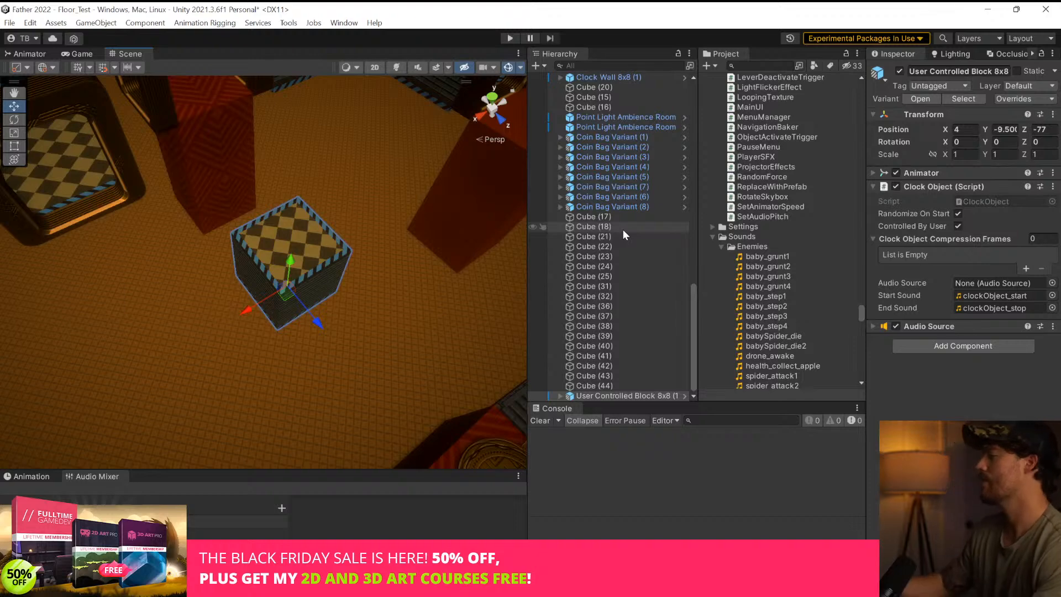
pyautogui.click(632, 374)
pyautogui.click(636, 394)
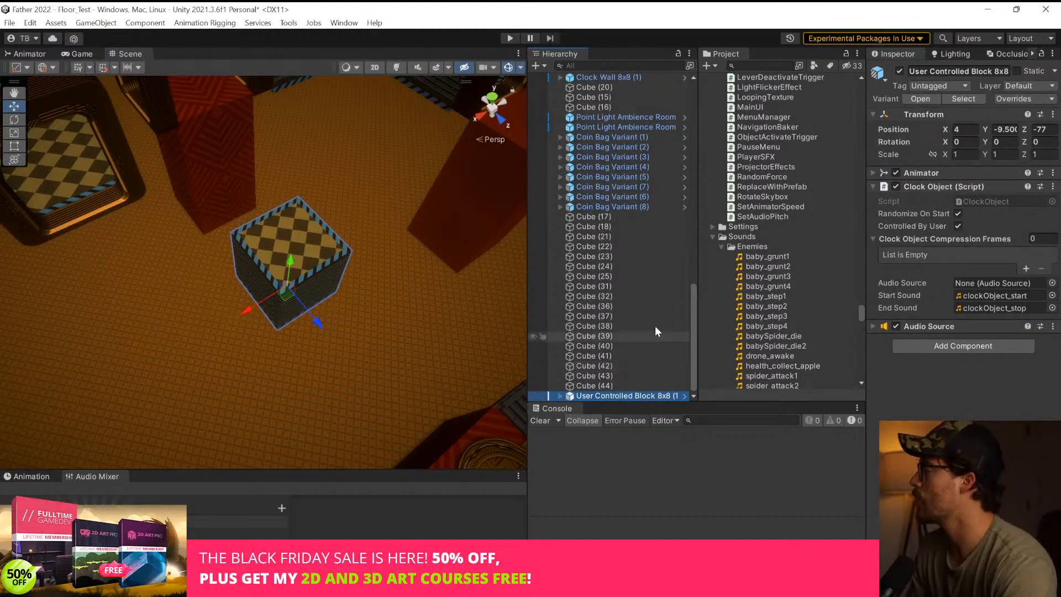
pyautogui.click(607, 398)
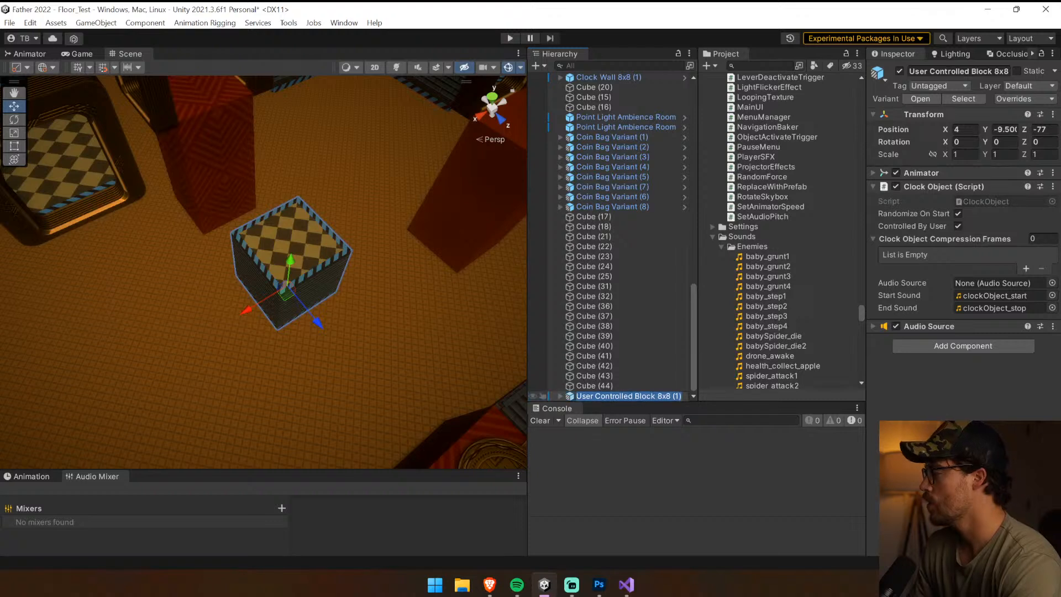
pyautogui.click(635, 396)
pyautogui.write('Pair')
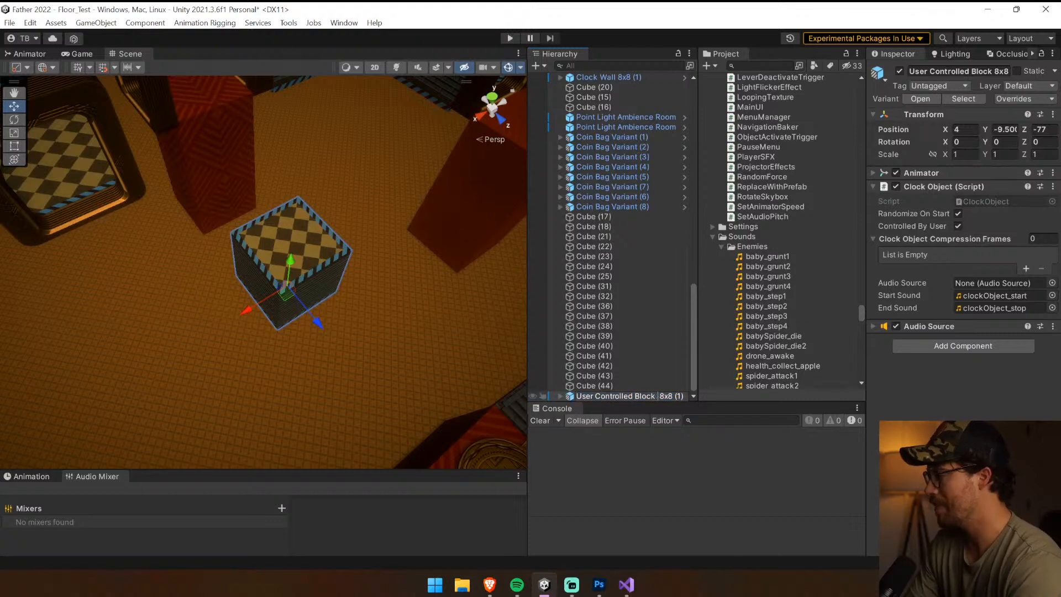
pyautogui.press('Return')
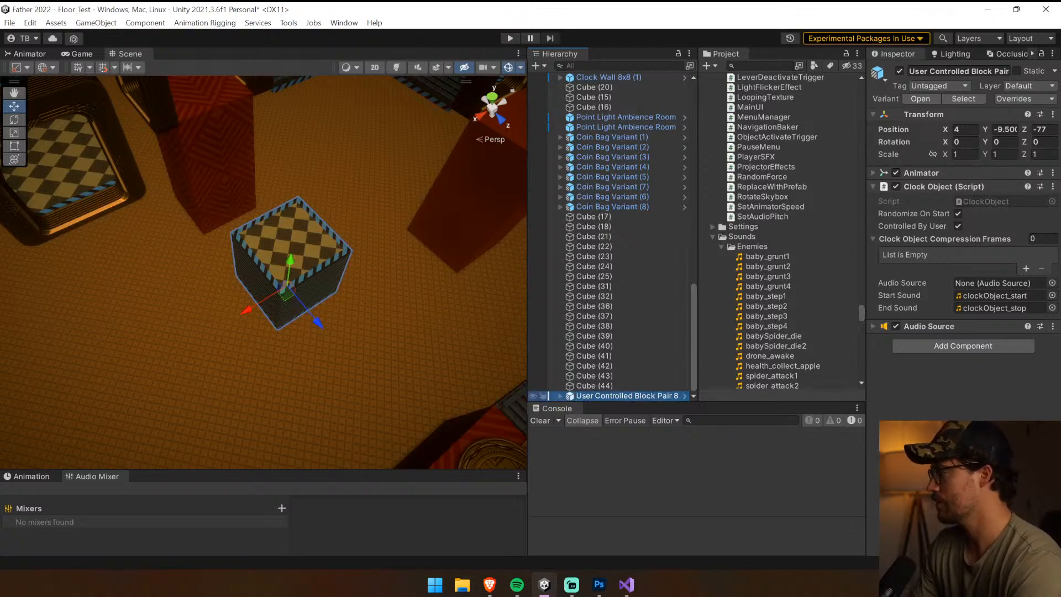
# Duplicate the Mesh child of the block pair and offset the copy 15.75 units along the X axis
pyautogui.click(559, 396)
pyautogui.click(609, 395)
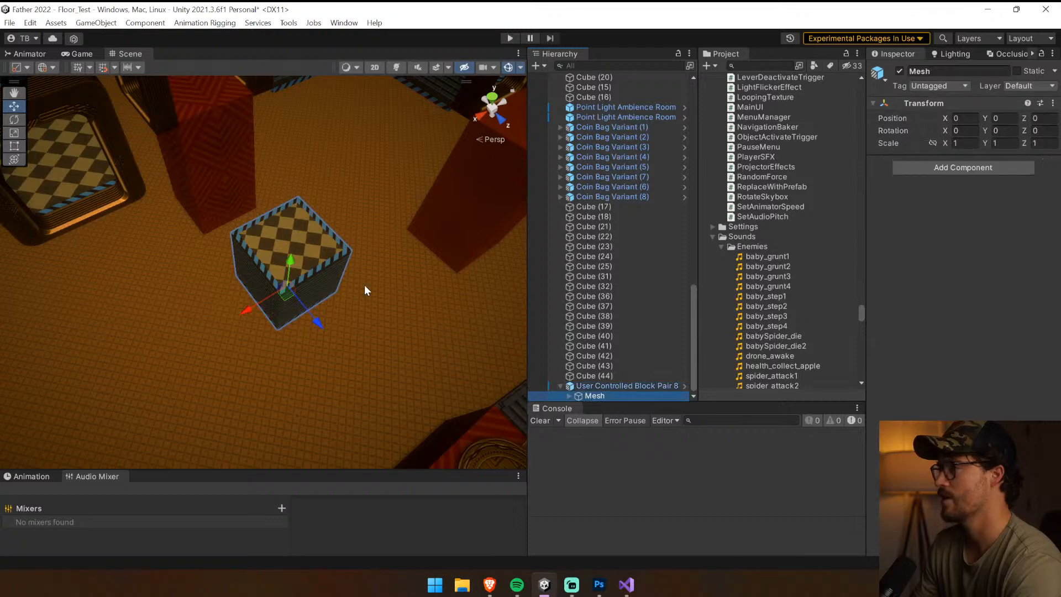
pyautogui.hotkey('ctrl', 'd')
pyautogui.moveTo(245, 311); pyautogui.dragTo(136, 354)
# Try shifting both meshes of the block pair together along the X axis, and undo the shift
pyautogui.keyDown('shift'); pyautogui.click(278, 331); pyautogui.keyUp('shift')
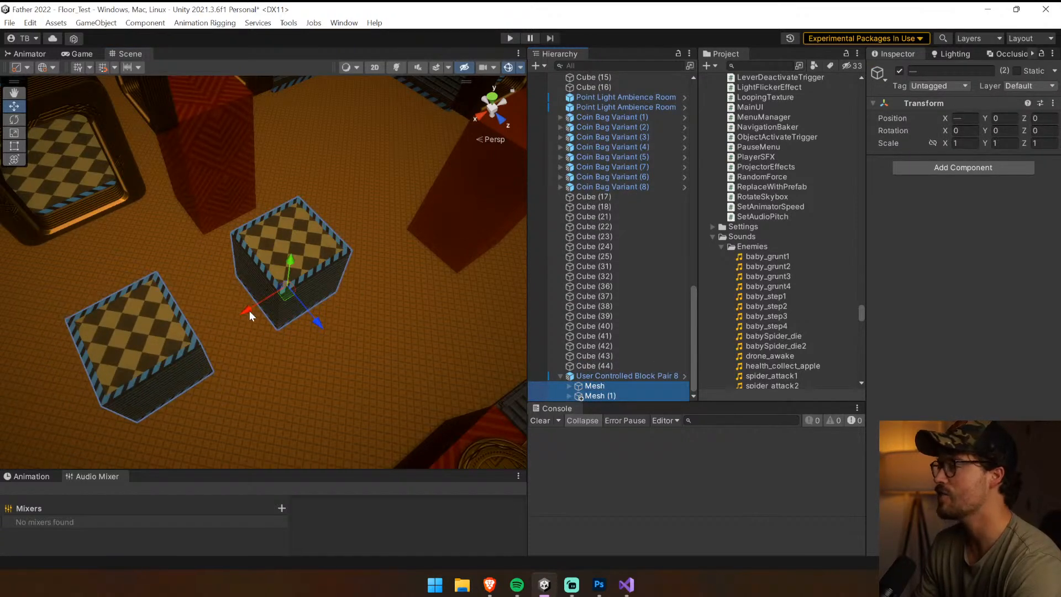
pyautogui.moveTo(250, 311); pyautogui.dragTo(287, 303)
pyautogui.hotkey('ctrl', 'z')
pyautogui.hotkey('ctrl', 'z')
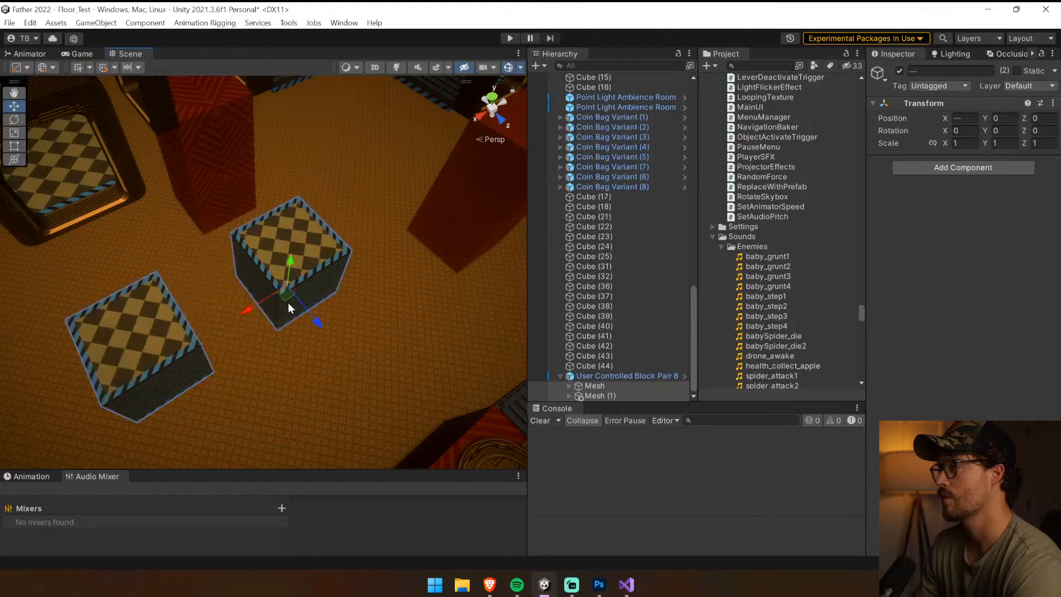
pyautogui.hotkey('ctrl', 'z')
# Rename the duplicated mesh in the block pair as Mesh 2
pyautogui.click(602, 386)
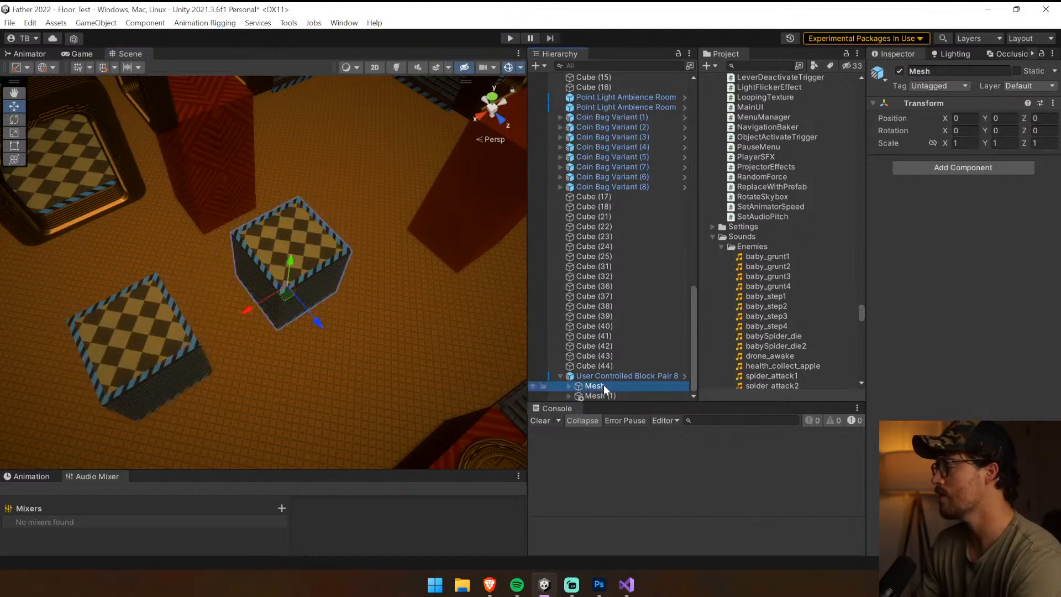
pyautogui.click(600, 396)
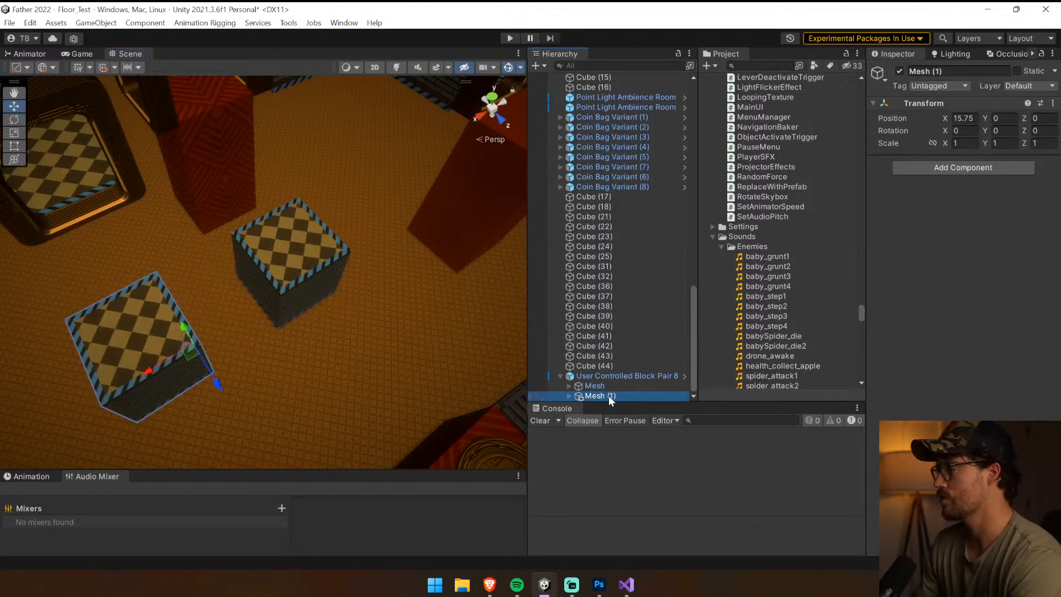
pyautogui.press('F2')
pyautogui.moveTo(617, 396); pyautogui.dragTo(607, 397)
pyautogui.write('2')
# Try sliding Mesh and Mesh 2 together along the X axis, and undo the movement
pyautogui.click(597, 387)
pyautogui.click(596, 395)
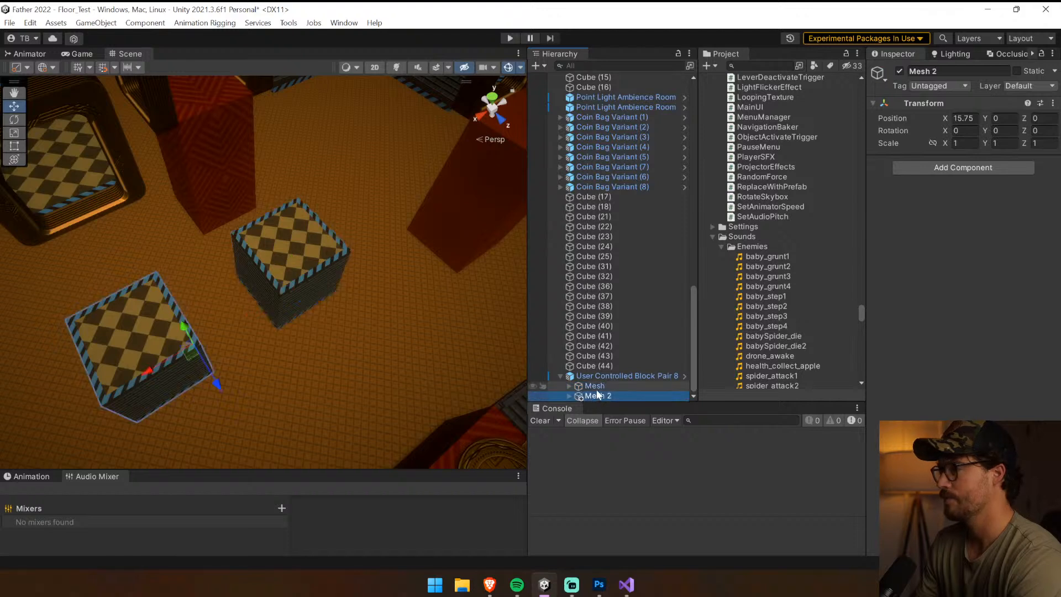
pyautogui.keyDown('ctrl'); pyautogui.click(595, 386); pyautogui.keyUp('ctrl')
pyautogui.moveTo(138, 373); pyautogui.dragTo(176, 363)
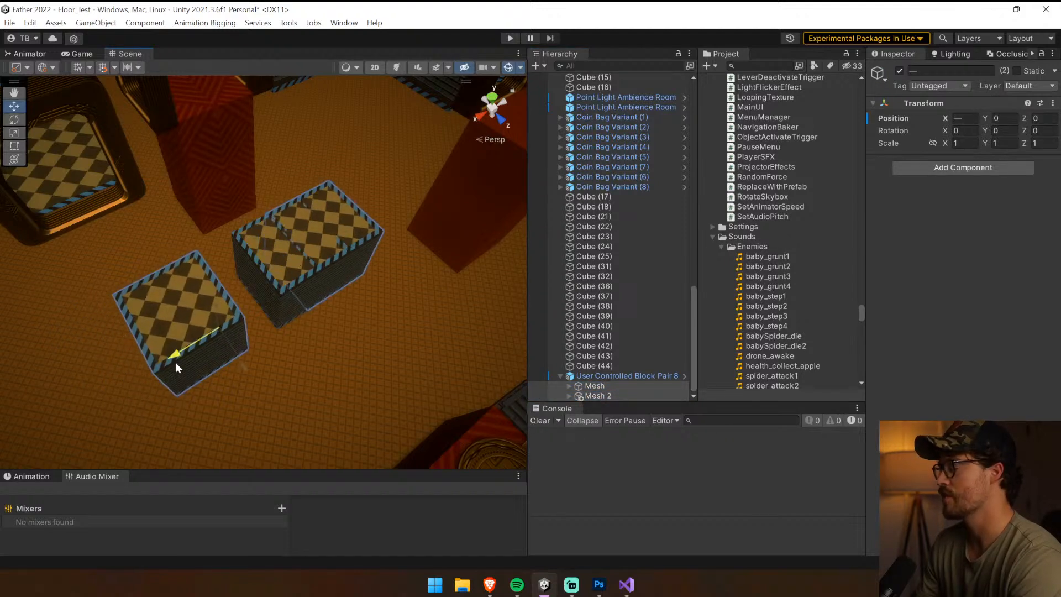
pyautogui.hotkey('ctrl', 'z')
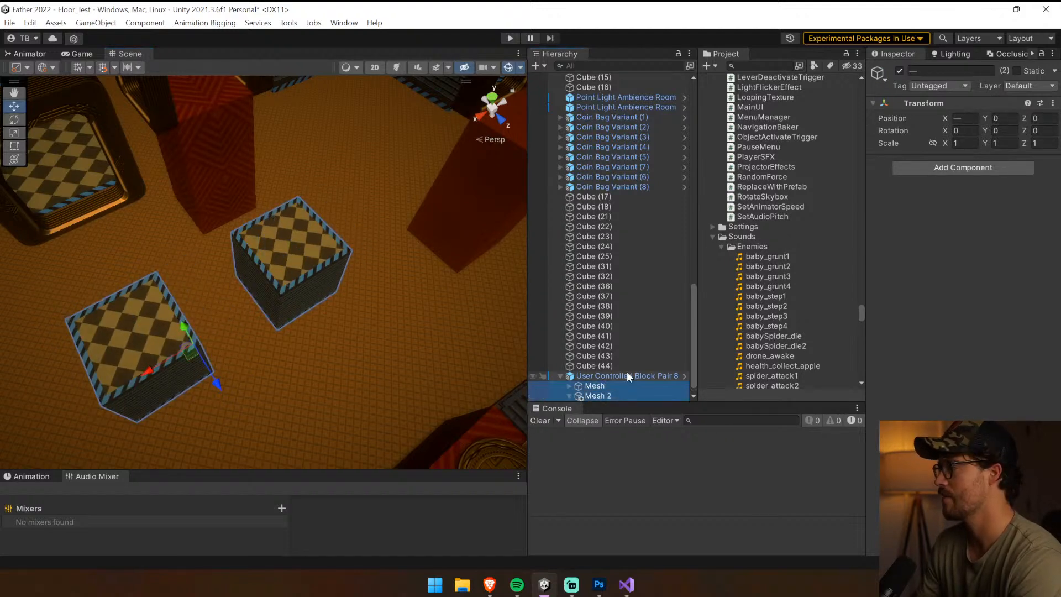
# Examine the Block children inside Mesh and Mesh 2 of the block pair
pyautogui.scroll(-1, 627, 372)
pyautogui.click(582, 376)
pyautogui.click(569, 376)
pyautogui.scroll(-1, 625, 374)
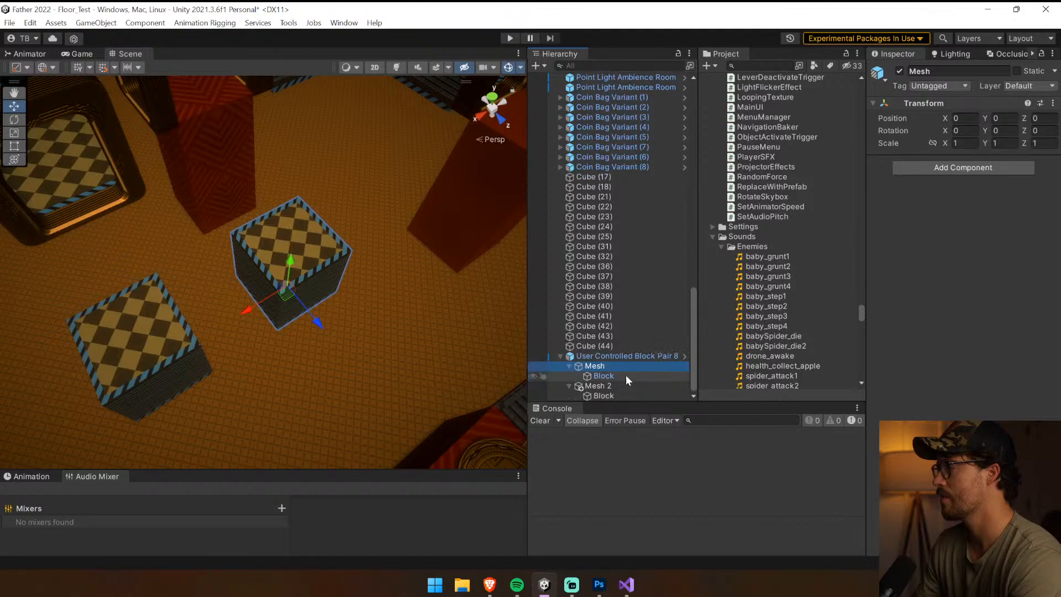
pyautogui.click(622, 356)
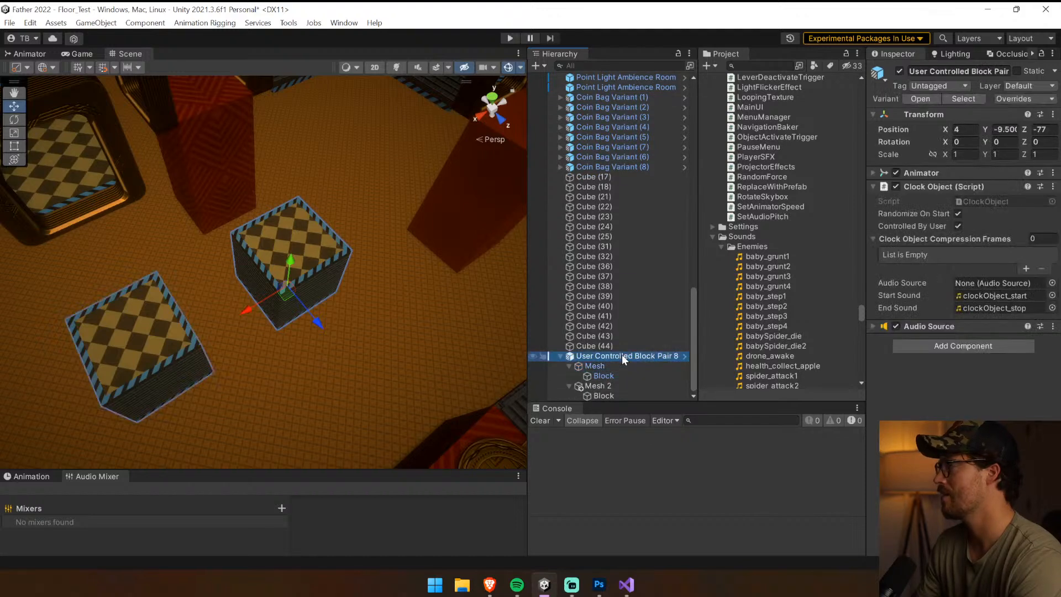
pyautogui.click(570, 365)
pyautogui.click(569, 385)
# Try moving Mesh and Mesh 2 along X inside their parent once more, and undo it
pyautogui.click(594, 386)
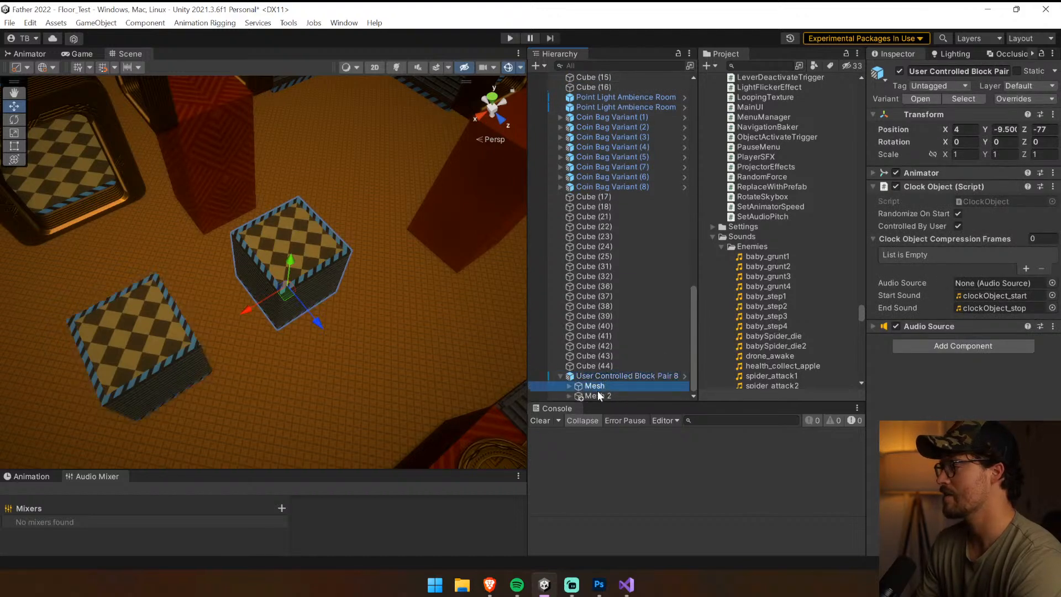
pyautogui.keyDown('ctrl'); pyautogui.click(597, 396); pyautogui.keyUp('ctrl')
pyautogui.moveTo(154, 369); pyautogui.dragTo(217, 355)
pyautogui.hotkey('ctrl', 'z')
# Move the whole User Controlled Block Pair along the X axis to X 24.29, away from the single block
pyautogui.click(640, 377)
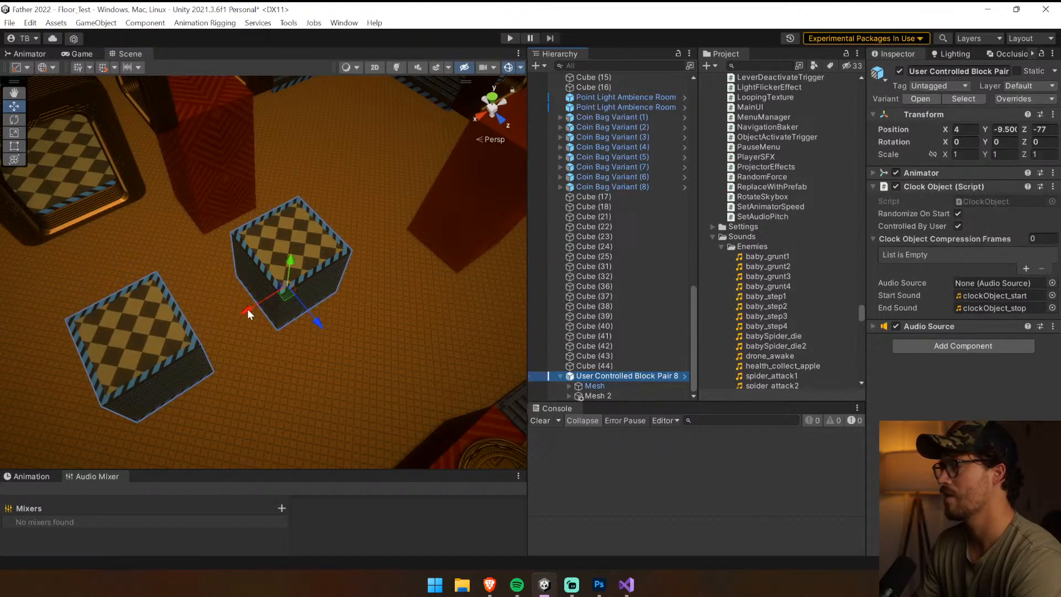
pyautogui.moveTo(247, 310); pyautogui.dragTo(96, 351)
pyautogui.moveTo(370, 259); pyautogui.dragTo(295, 283, button='right')
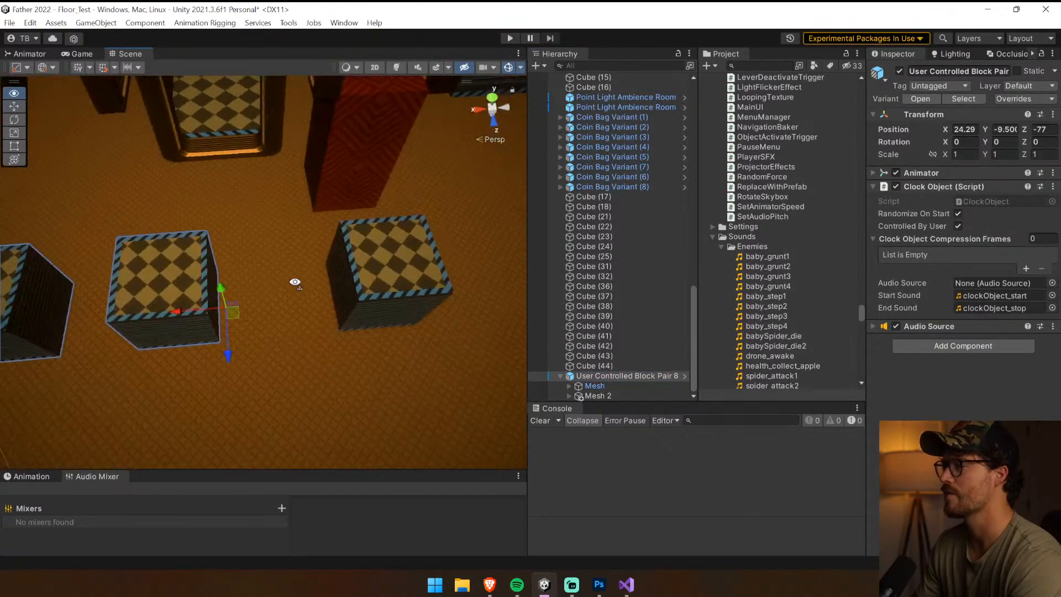
# Compare the single User Controlled Block 8x8 with the block pair from different angles, and reselect the whole pair
pyautogui.click(418, 261)
pyautogui.click(618, 86)
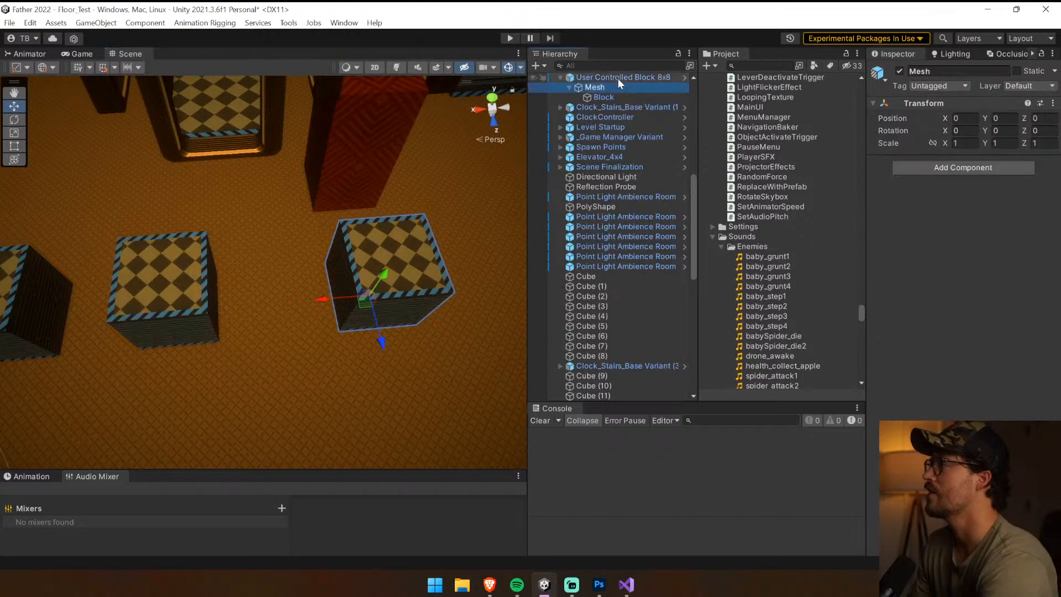
pyautogui.click(620, 79)
pyautogui.click(182, 261)
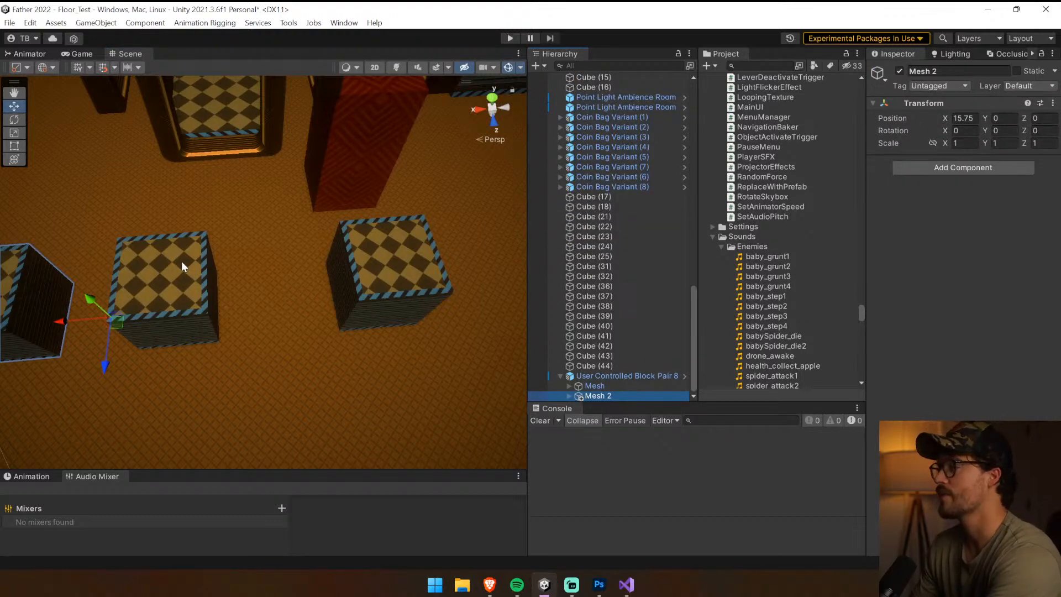
pyautogui.click(183, 263)
pyautogui.moveTo(322, 267); pyautogui.dragTo(462, 265, button='right')
pyautogui.click(346, 298)
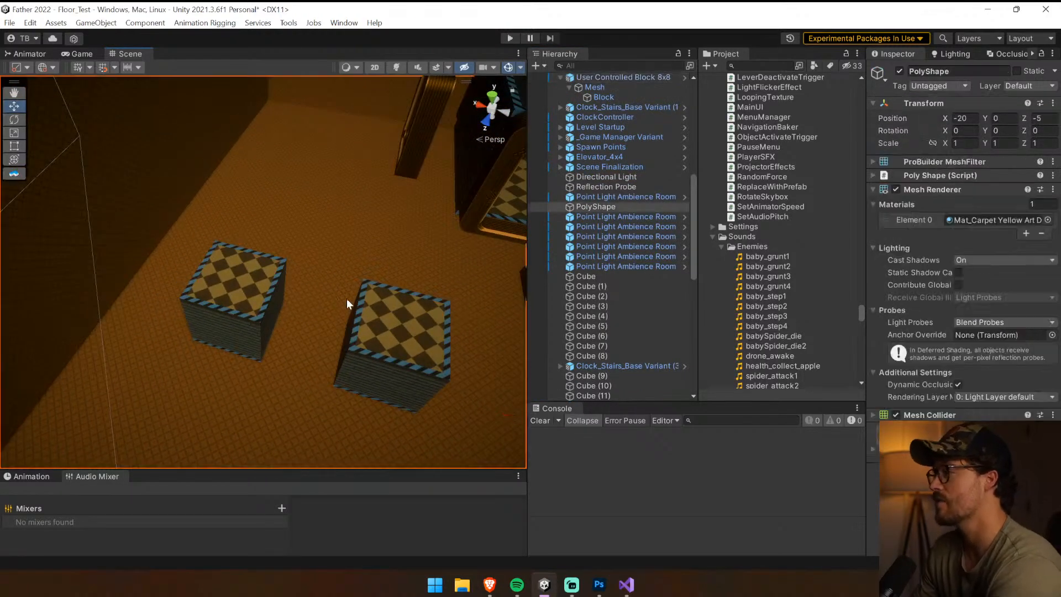
pyautogui.click(373, 326)
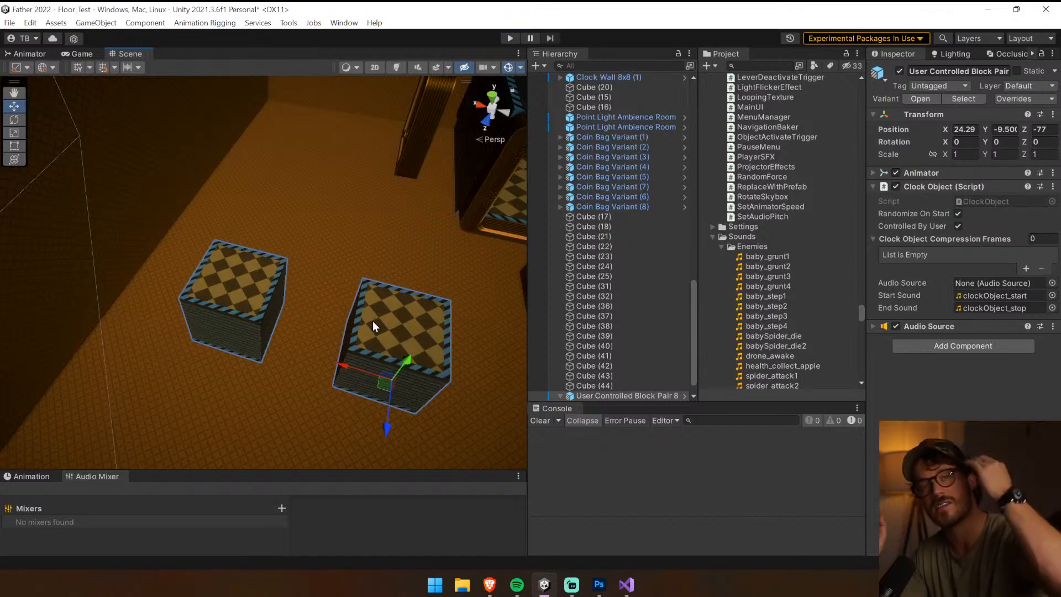
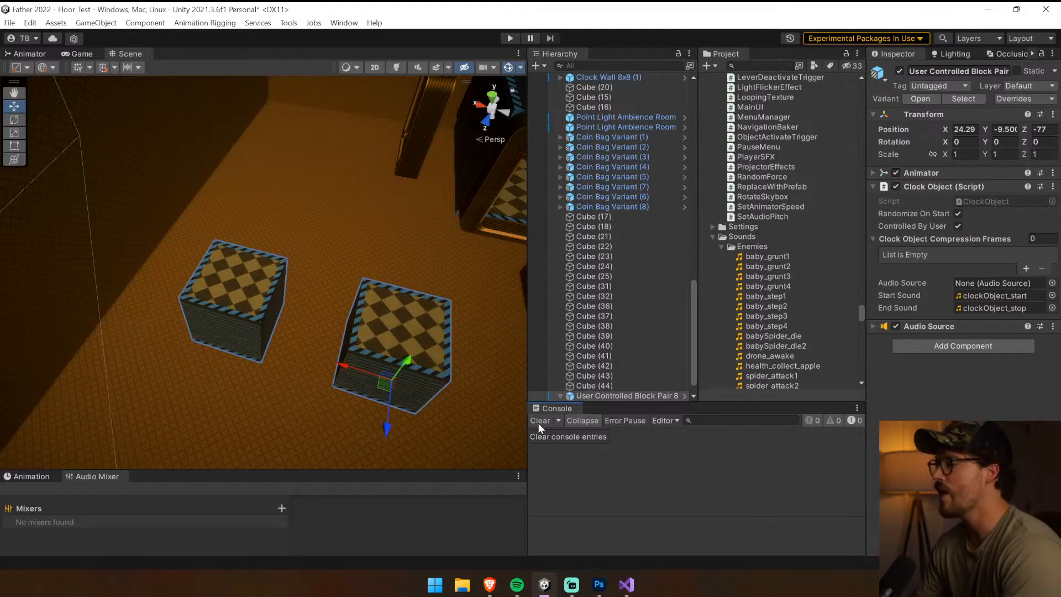
# Duplicate the block pair's Clock Block 8x8 animator controller and rename the copy Clock Blocks Duo 8x8
pyautogui.scroll(-1, 616, 305)
pyautogui.click(919, 173)
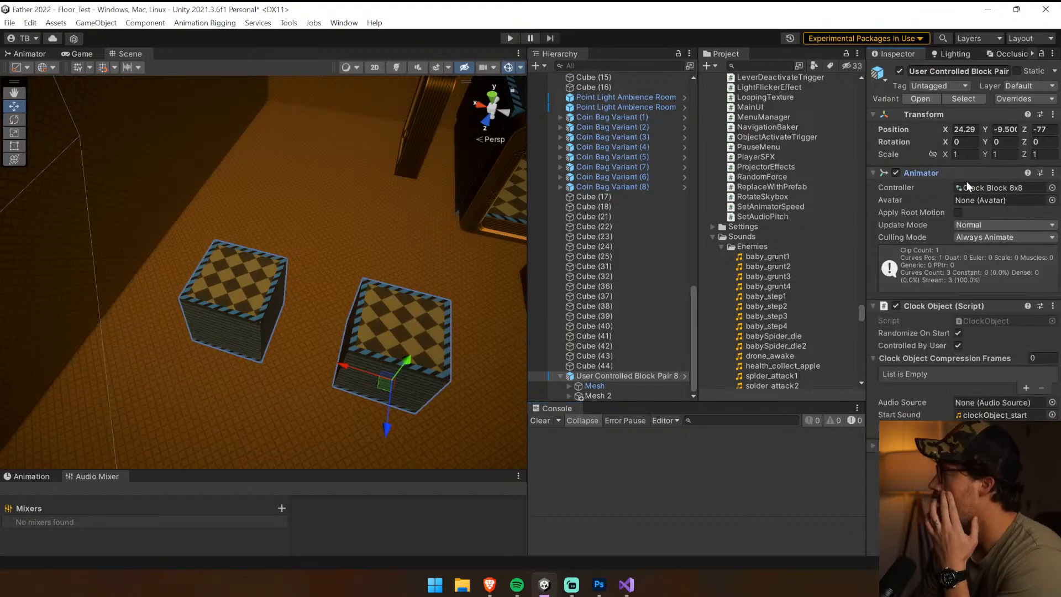
pyautogui.click(970, 188)
pyautogui.scroll(3, 789, 154)
pyautogui.click(791, 113)
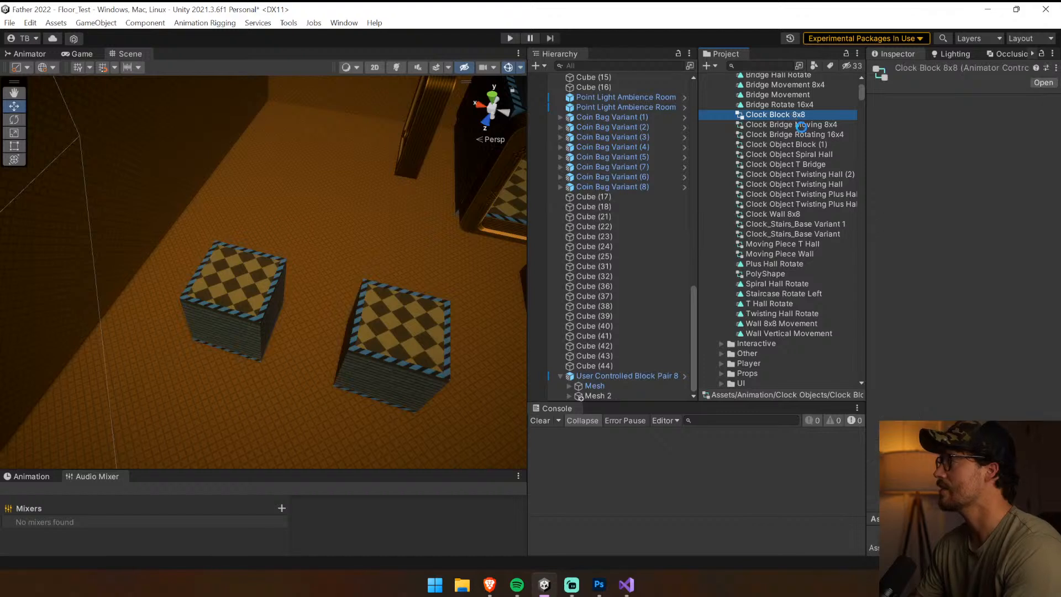
pyautogui.hotkey('ctrl', 'd')
pyautogui.click(787, 115)
pyautogui.click(791, 115)
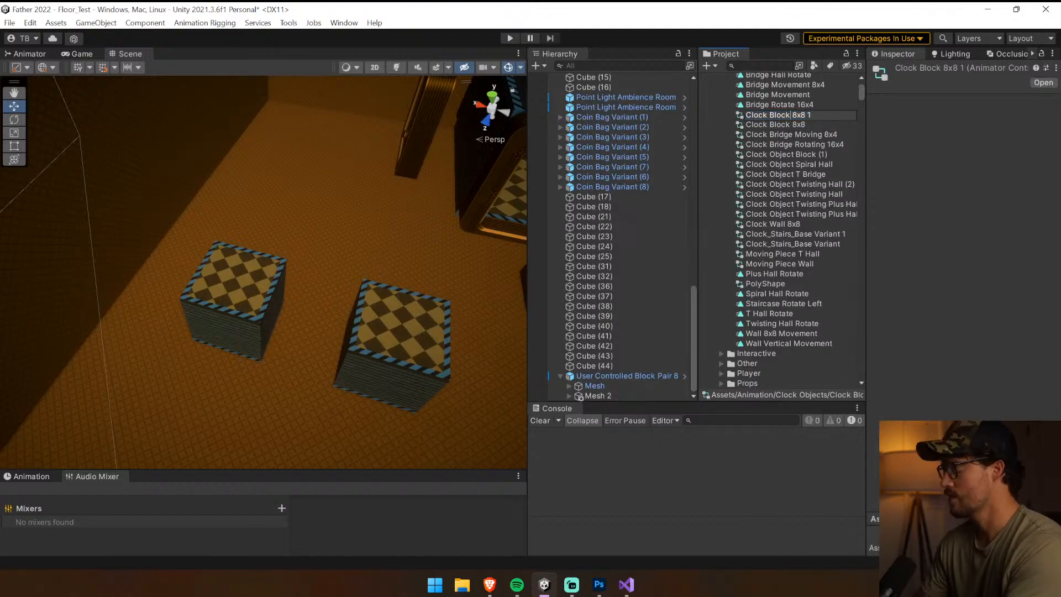
pyautogui.write('s Dul')
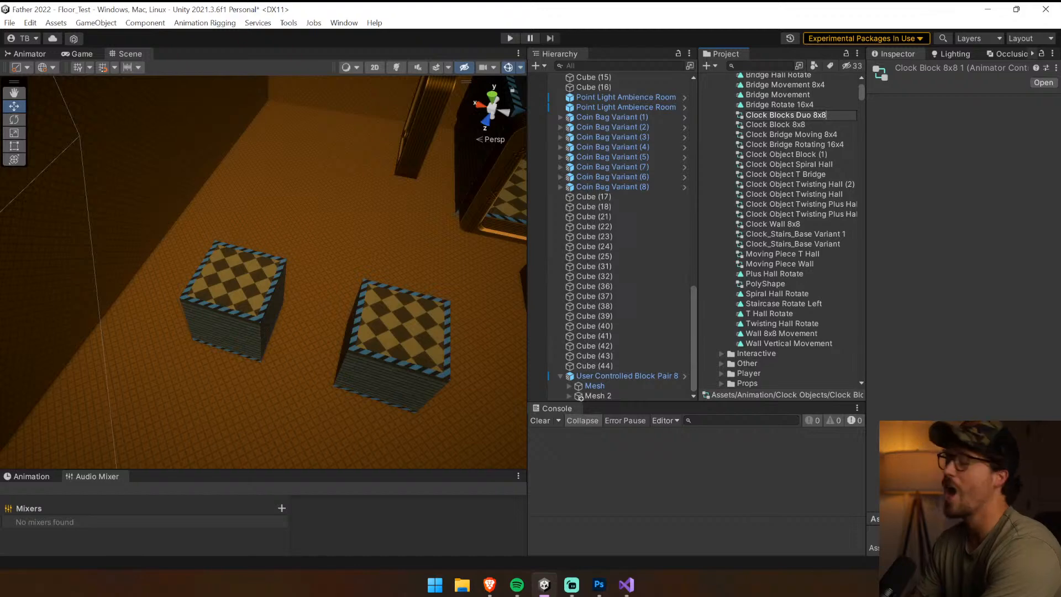
pyautogui.press('Return')
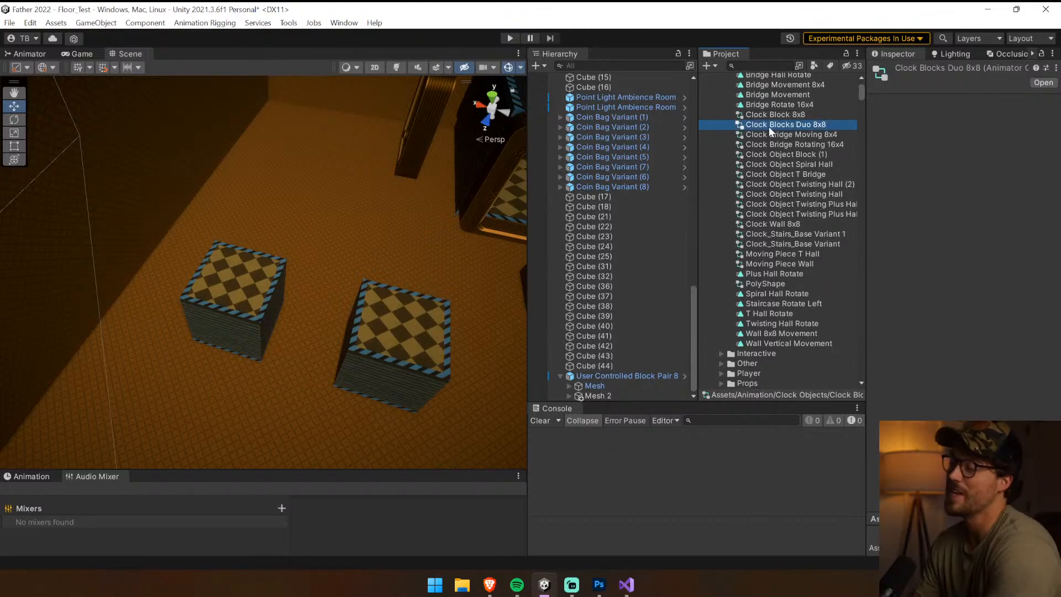
# Save the User Controlled Block Pair as a prefab variant in the User Controlled prefab folder
pyautogui.click(413, 339)
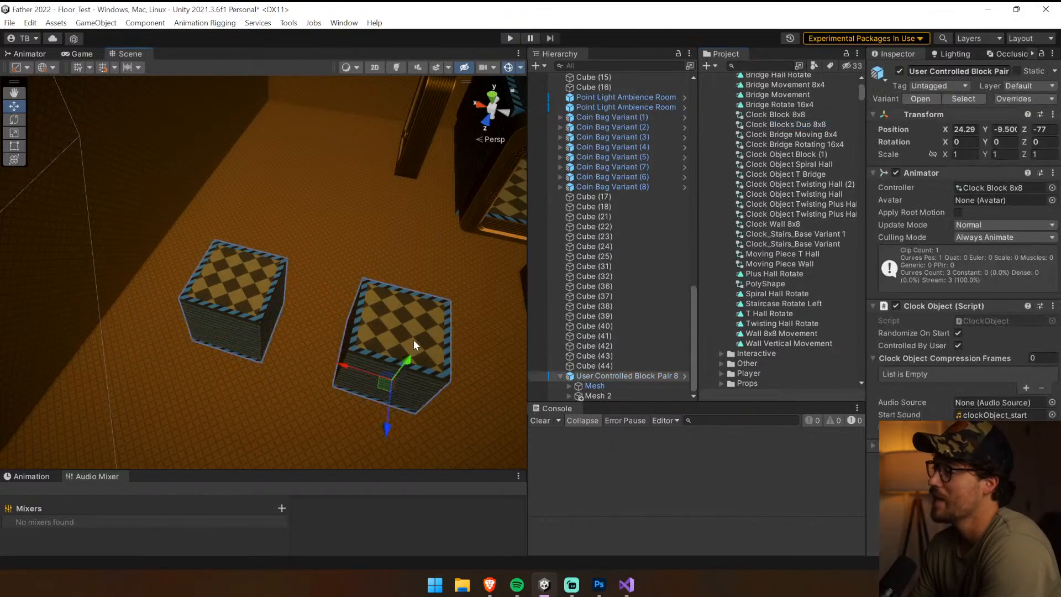
pyautogui.click(595, 385)
pyautogui.click(601, 376)
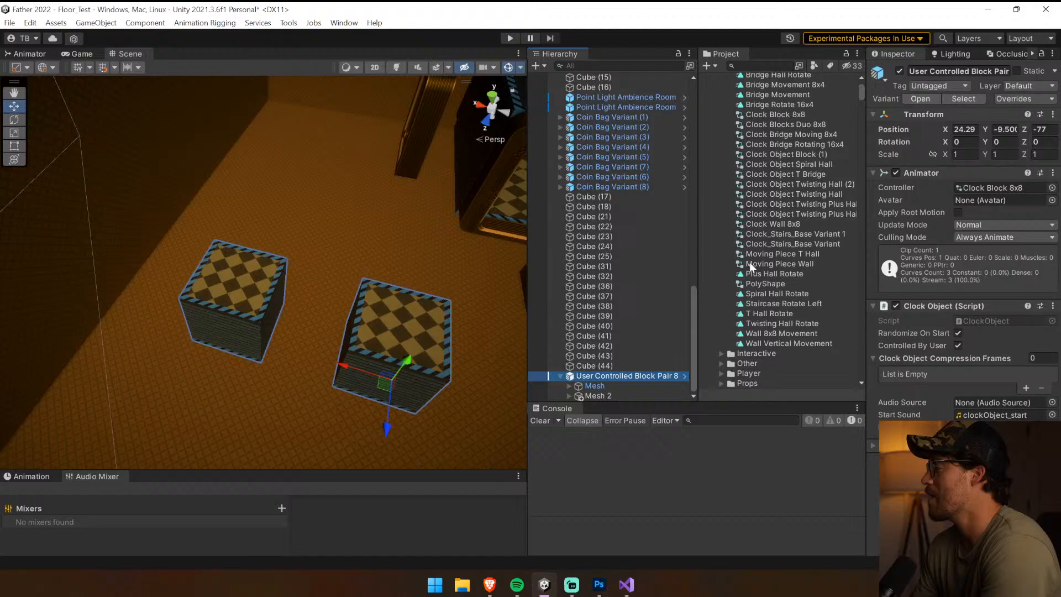
pyautogui.click(960, 99)
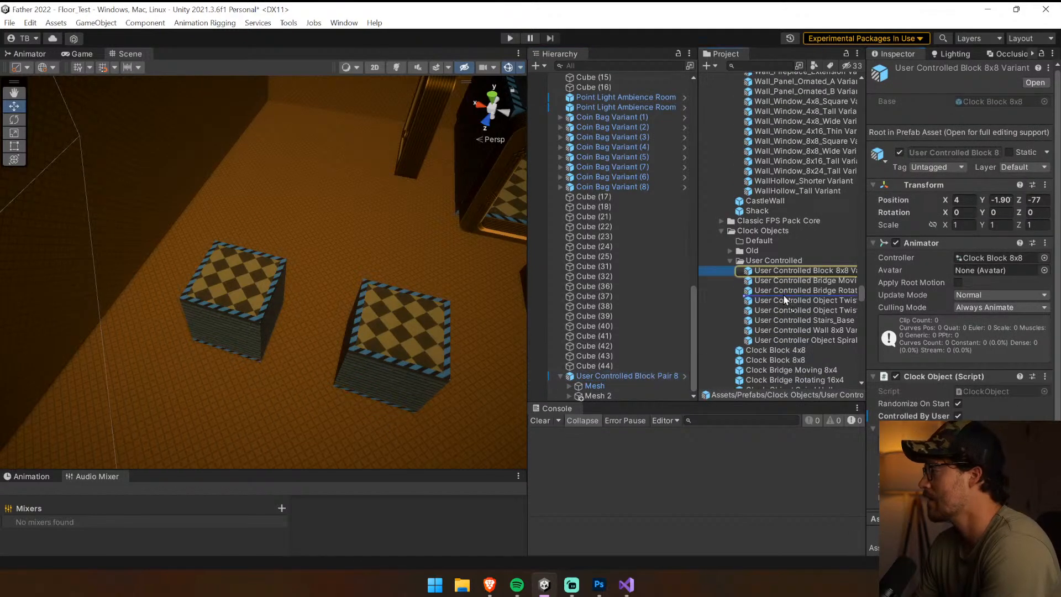
pyautogui.moveTo(783, 293); pyautogui.dragTo(794, 273)
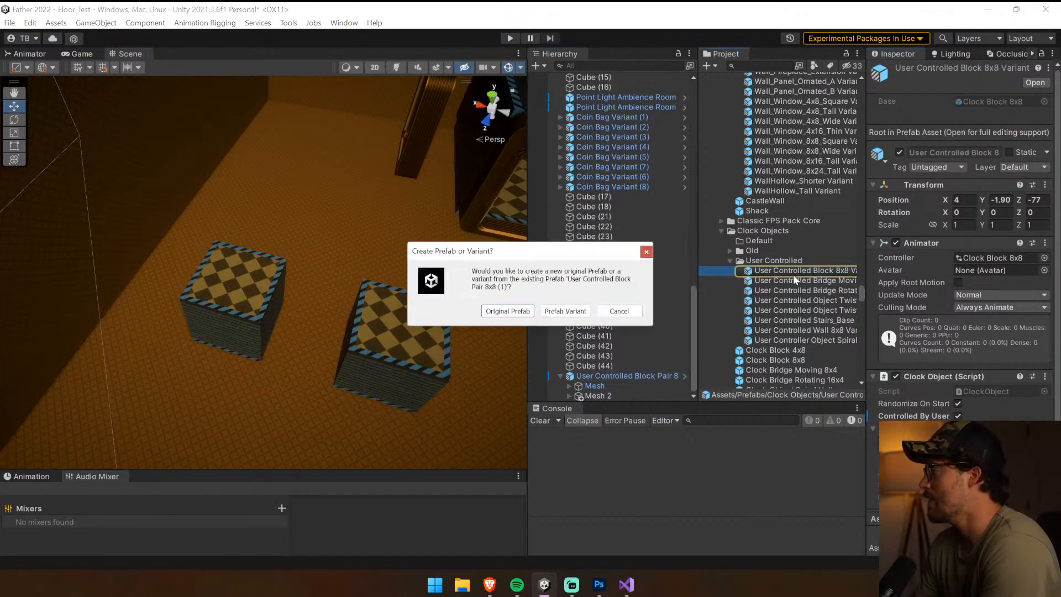
pyautogui.click(576, 312)
pyautogui.click(601, 376)
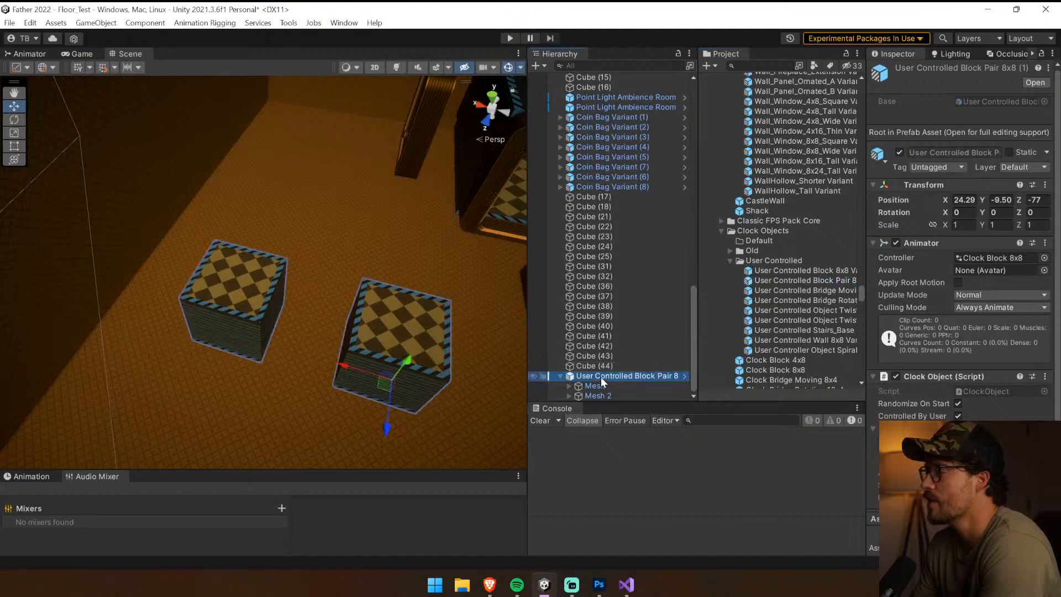
# Save the scene, enlarge the animation timeline and preview the block pair's Block 8x8 Movement clip up to frame 240
pyautogui.moveTo(322, 341); pyautogui.dragTo(369, 341, button='right')
pyautogui.click(590, 387)
pyautogui.hotkey('ctrl', 's')
pyautogui.moveTo(448, 471); pyautogui.dragTo(469, 363)
pyautogui.click(623, 377)
pyautogui.click(32, 369)
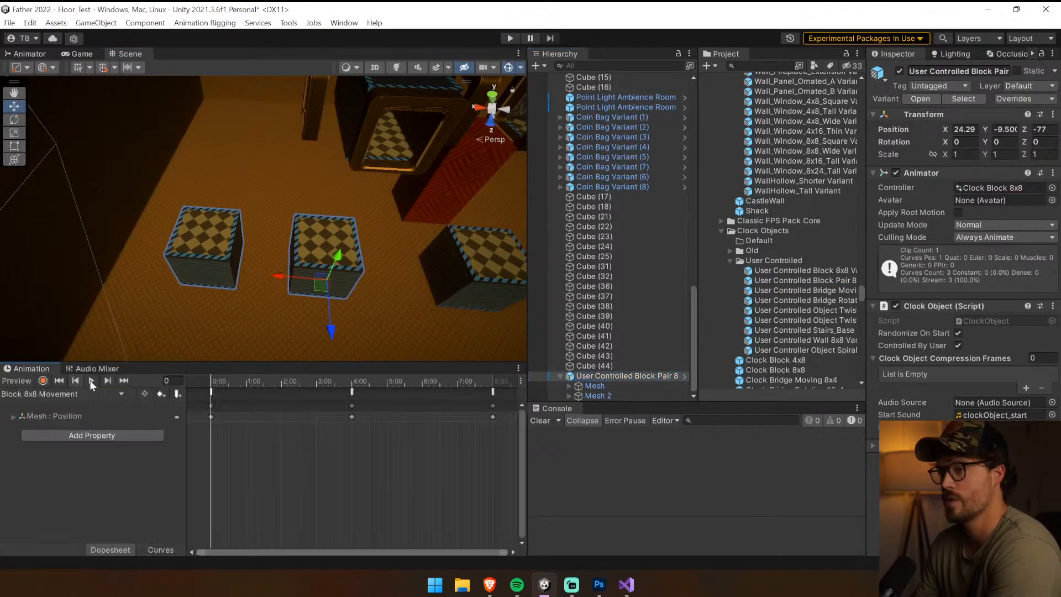
pyautogui.moveTo(304, 381); pyautogui.dragTo(208, 391)
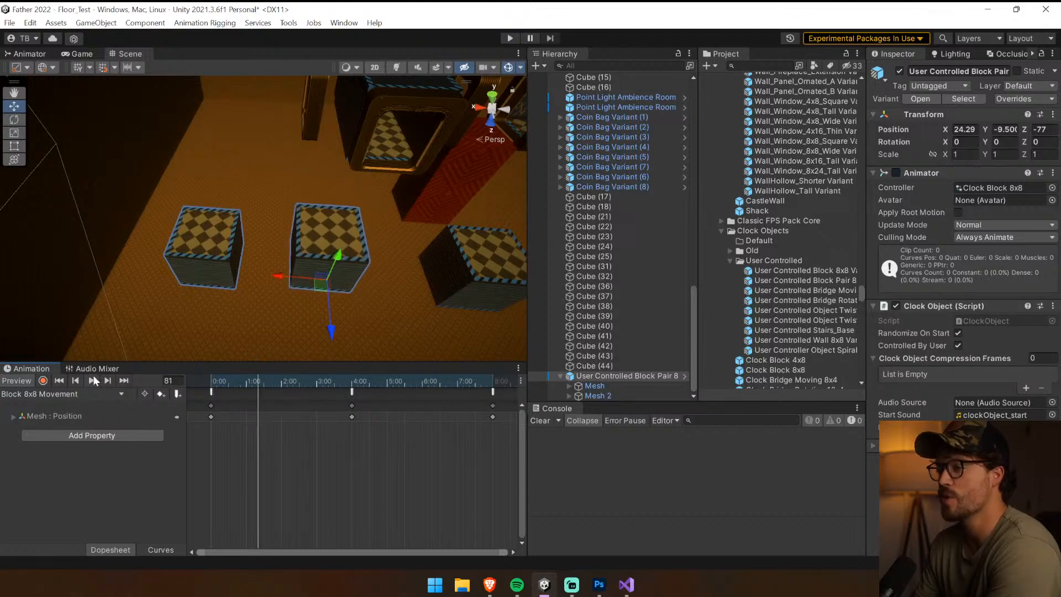
pyautogui.click(108, 380)
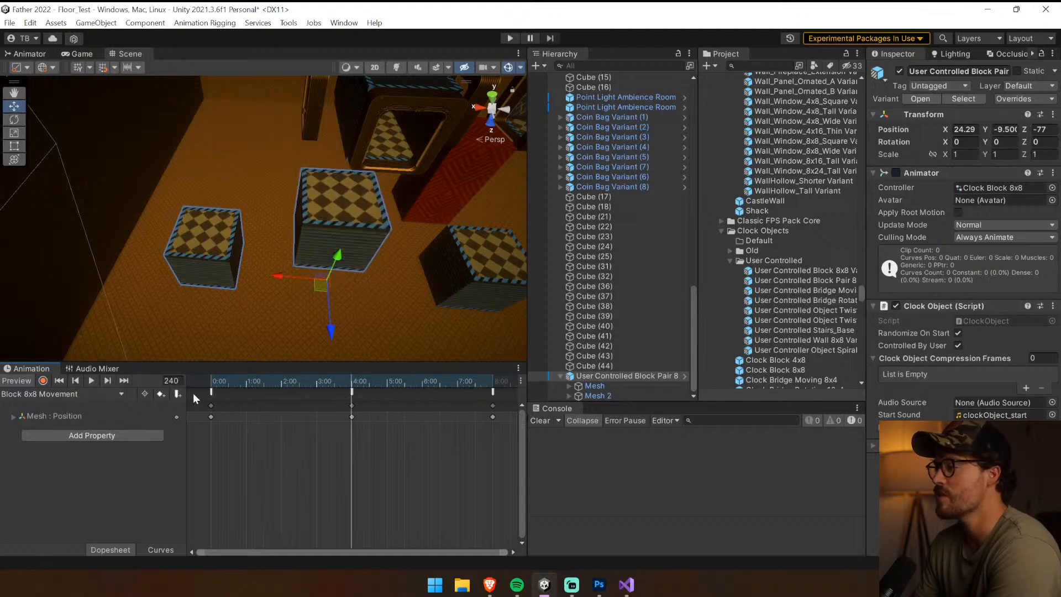
# Return the clip to frame 0 and raise Mesh 2 of the block pair to Y 8 outside record mode
pyautogui.click(634, 386)
pyautogui.moveTo(279, 381); pyautogui.dragTo(192, 411)
pyautogui.click(43, 380)
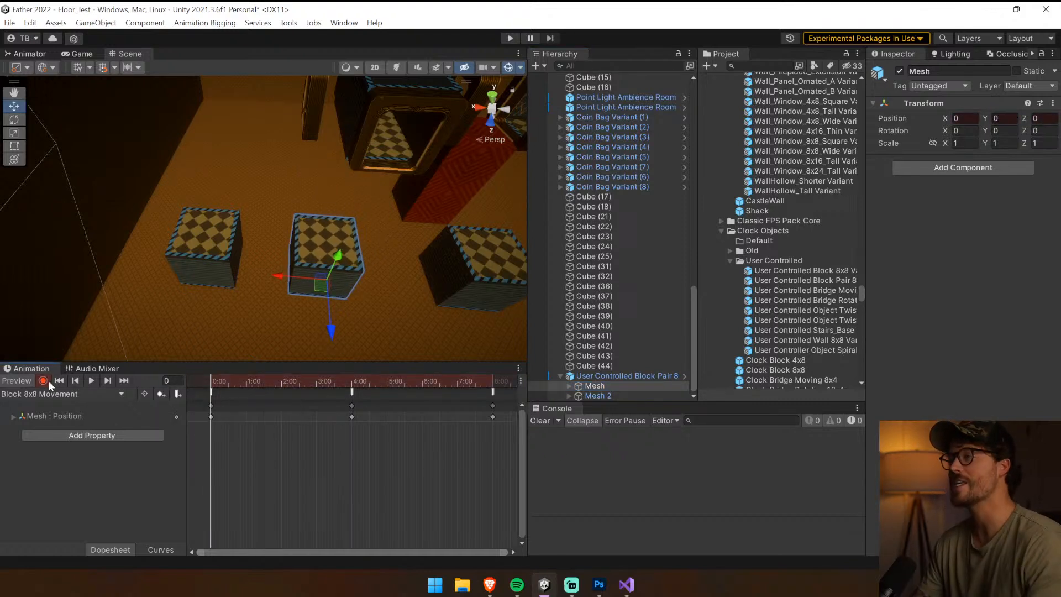
pyautogui.click(595, 394)
pyautogui.click(666, 366)
pyautogui.click(621, 394)
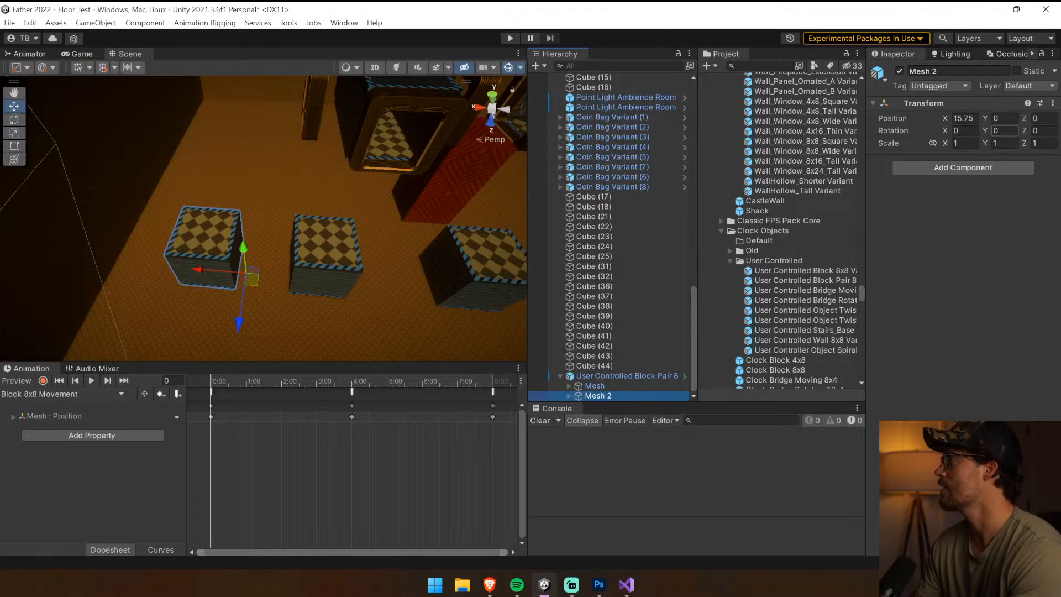
pyautogui.click(635, 356)
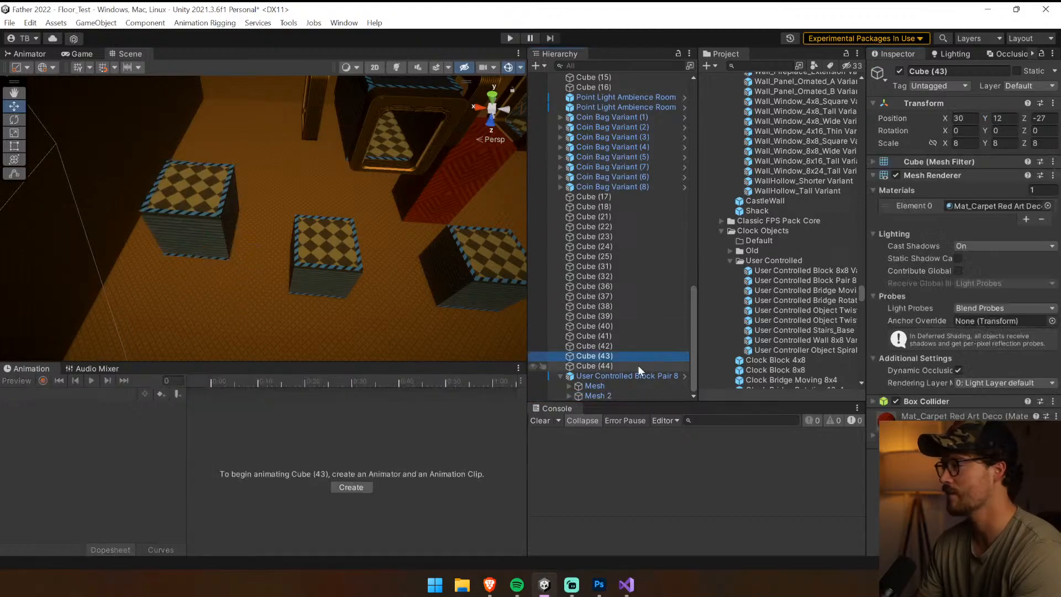
# Record a position key for Mesh 2 at Y 8 on frame 0 of the Block 8x8 Movement clip
pyautogui.click(630, 375)
pyautogui.click(43, 380)
pyautogui.click(257, 381)
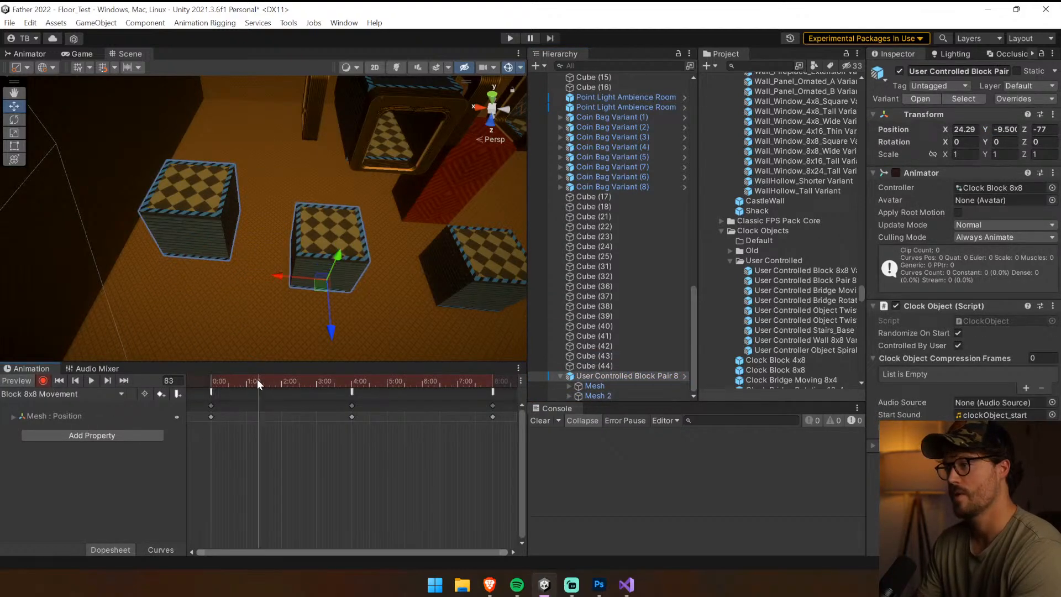
pyautogui.moveTo(259, 381); pyautogui.dragTo(209, 381)
pyautogui.click(632, 394)
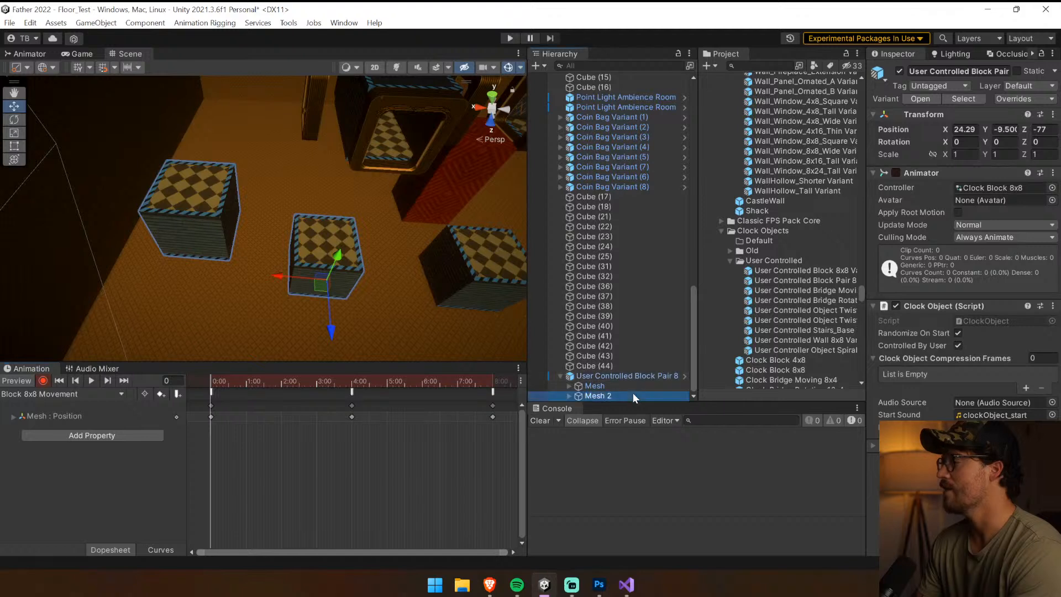
pyautogui.moveTo(985, 118); pyautogui.dragTo(987, 118)
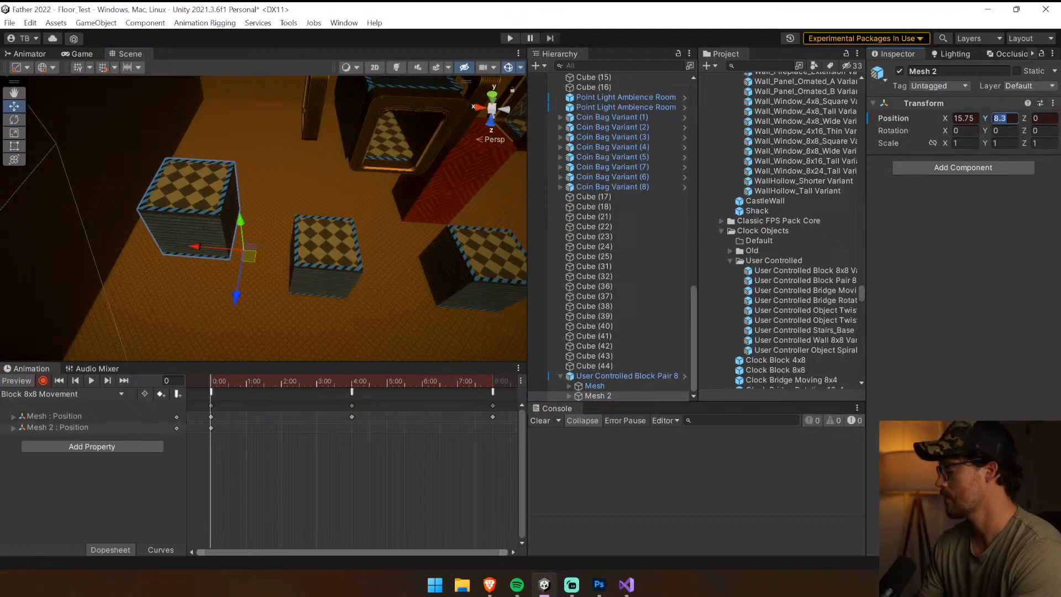
pyautogui.write('8')
# Record a Mesh 2 position key with Y 0 and align it exactly to the 4:00 mark
pyautogui.click(352, 381)
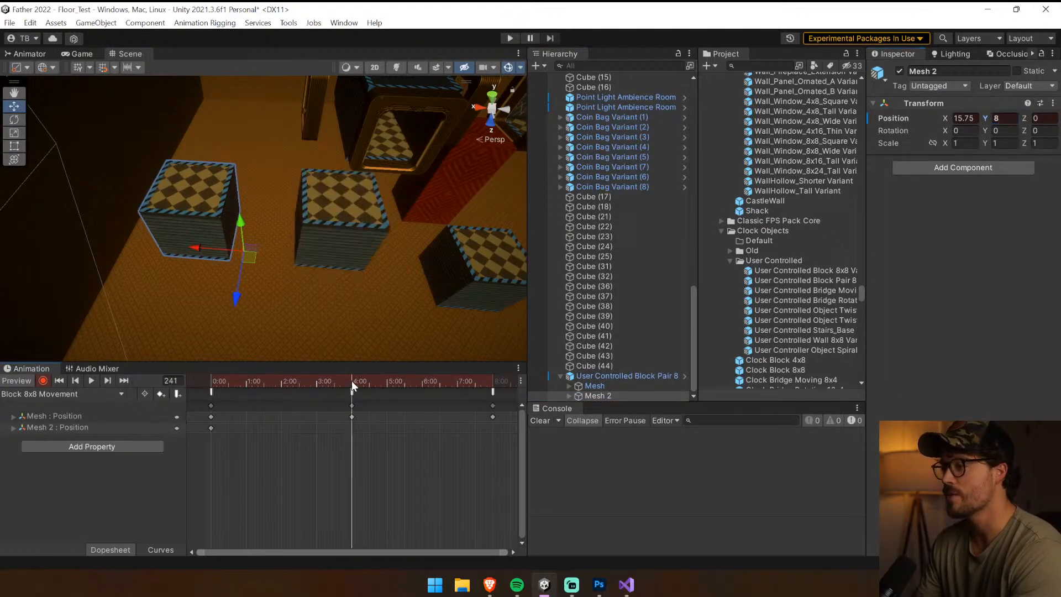
pyautogui.moveTo(351, 381); pyautogui.dragTo(352, 385)
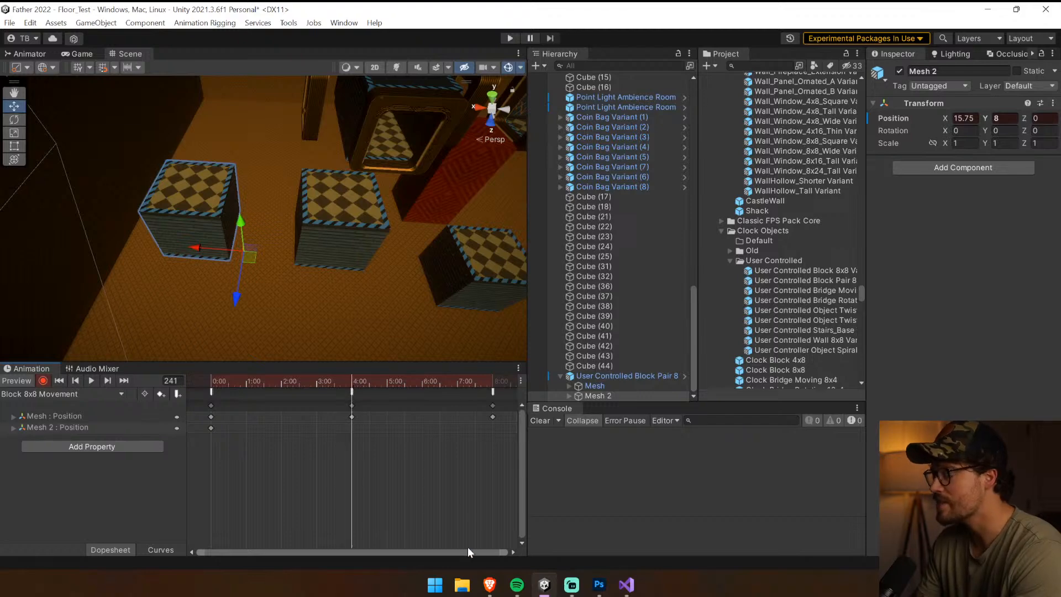
pyautogui.moveTo(501, 553); pyautogui.dragTo(371, 553)
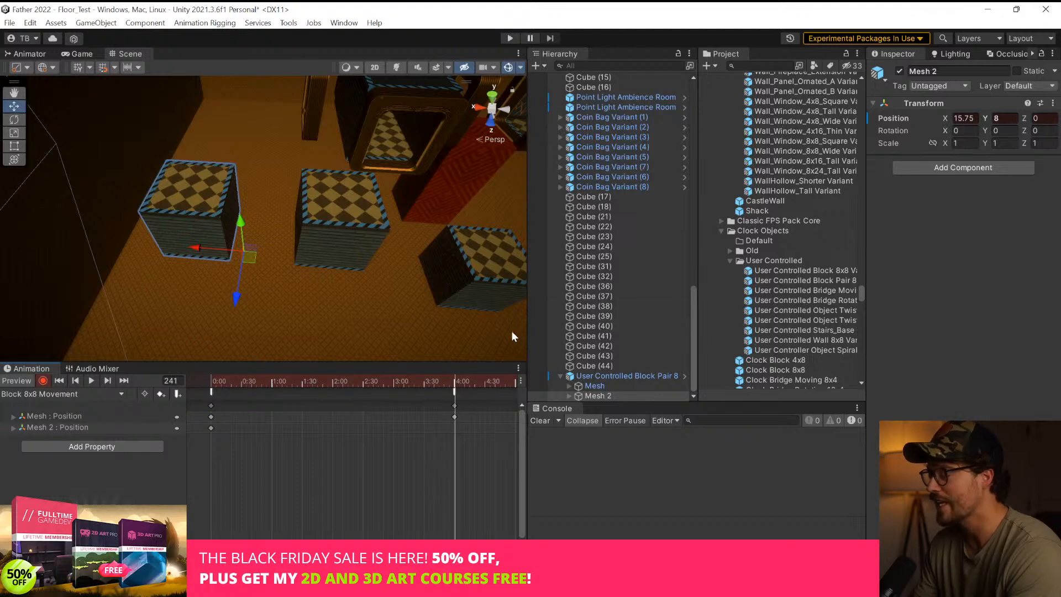
pyautogui.write('0')
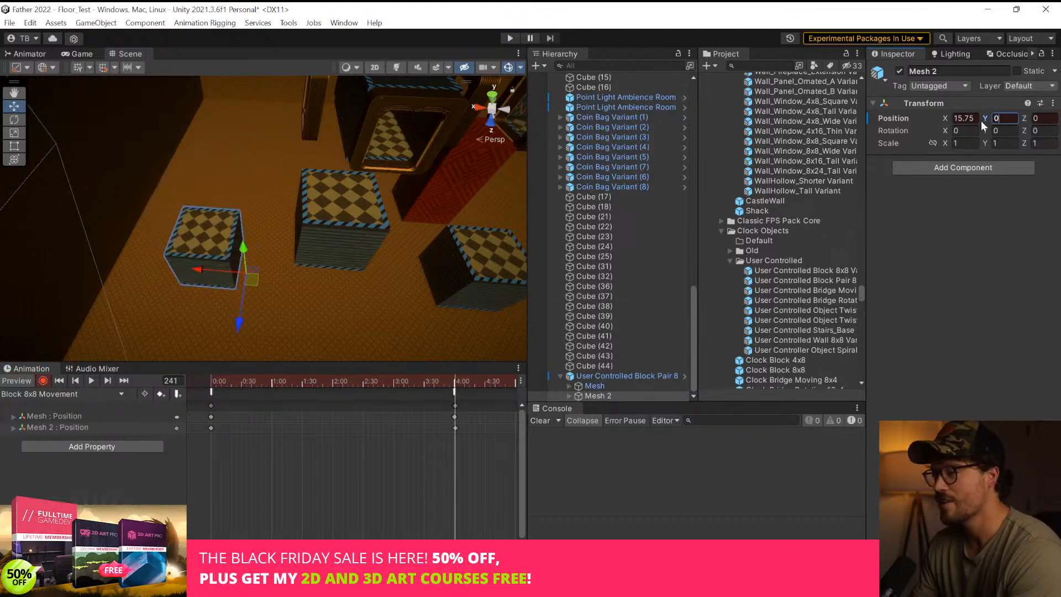
pyautogui.moveTo(376, 553)
pyautogui.mouseDown()
pyautogui.moveTo(226, 552)
pyautogui.moveTo(357, 553)
pyautogui.mouseUp()
pyautogui.moveTo(326, 428); pyautogui.dragTo(321, 428)
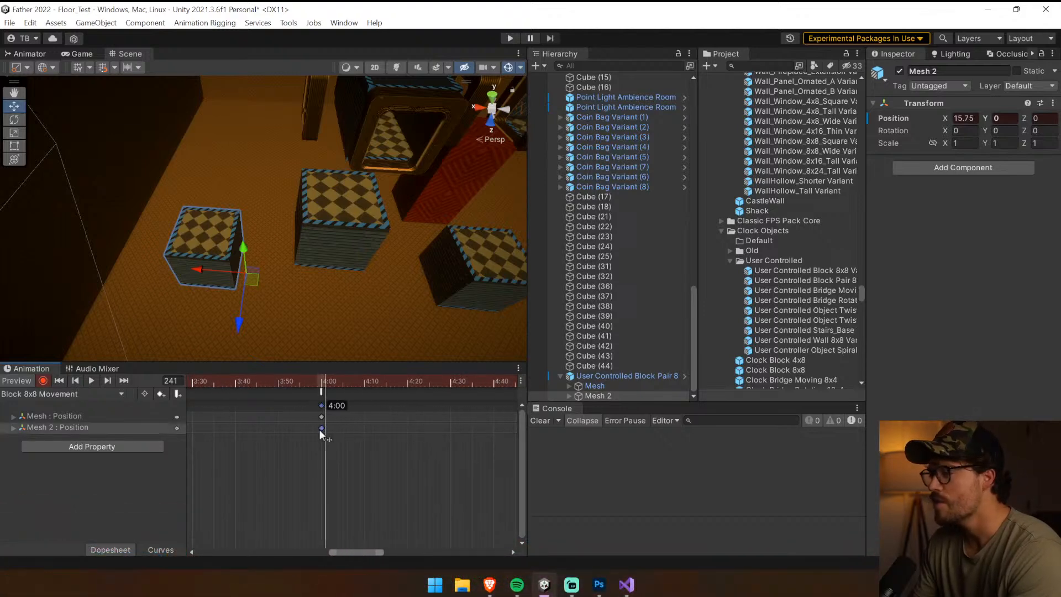
# Record a Mesh 2 position key with Y 8 at frame 480, the end of the clip
pyautogui.moveTo(382, 552); pyautogui.dragTo(601, 543)
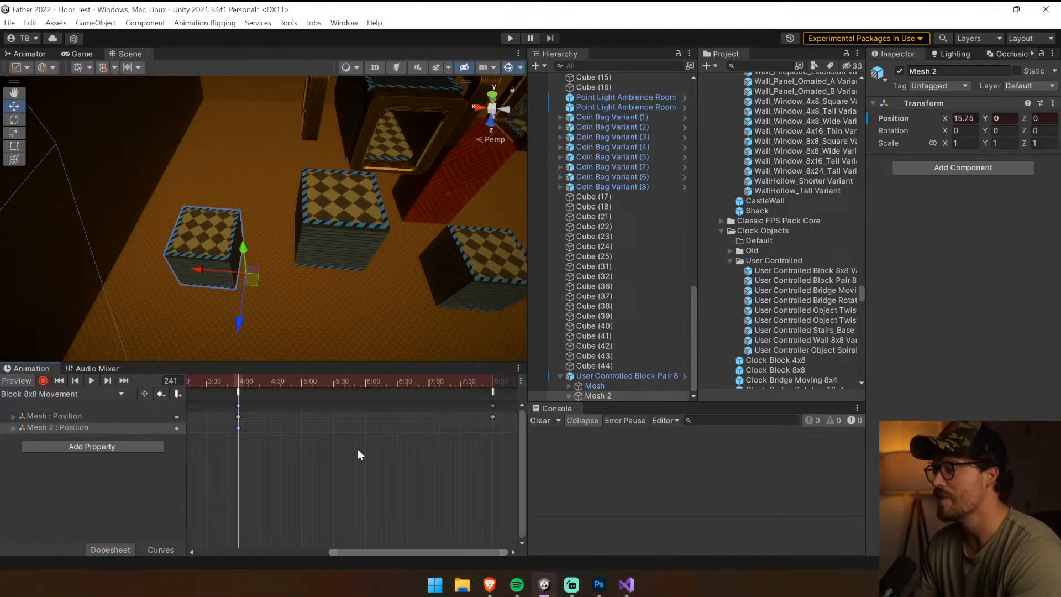
pyautogui.moveTo(484, 381); pyautogui.dragTo(492, 382)
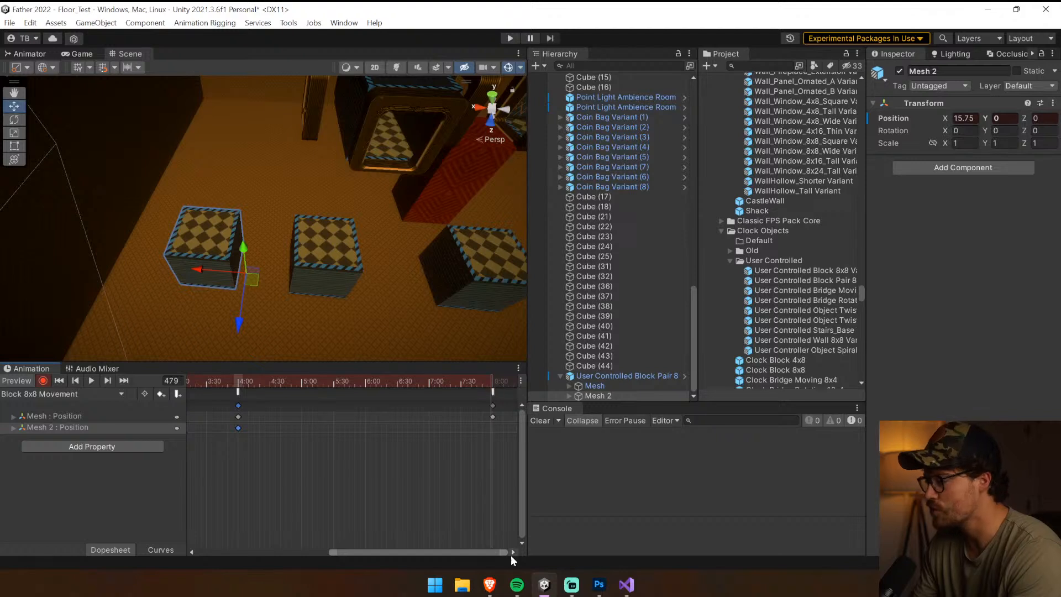
pyautogui.moveTo(505, 550)
pyautogui.mouseDown()
pyautogui.moveTo(416, 552)
pyautogui.moveTo(488, 551)
pyautogui.mouseUp()
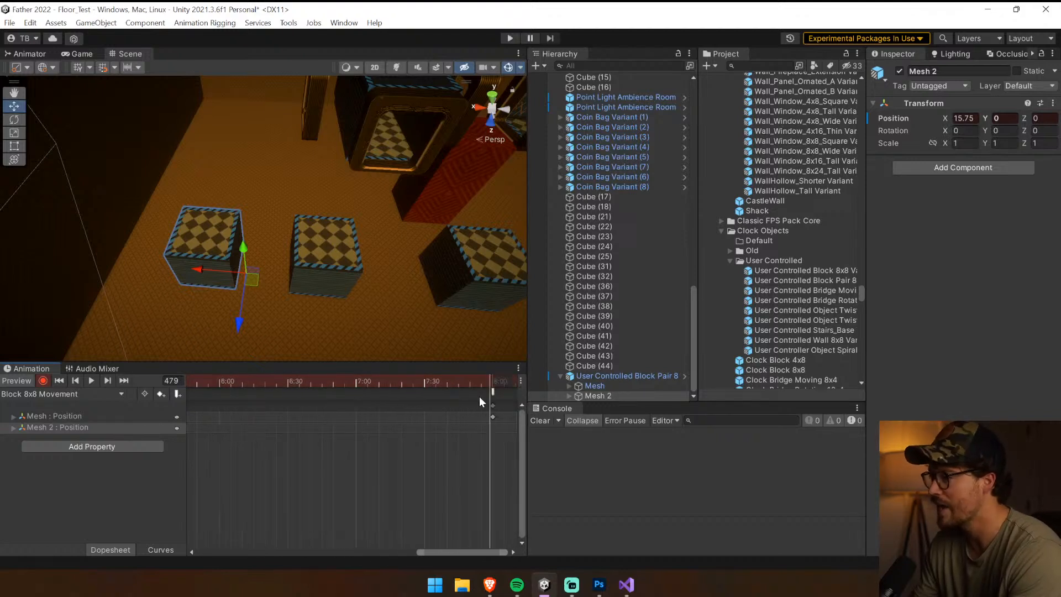
pyautogui.click(492, 380)
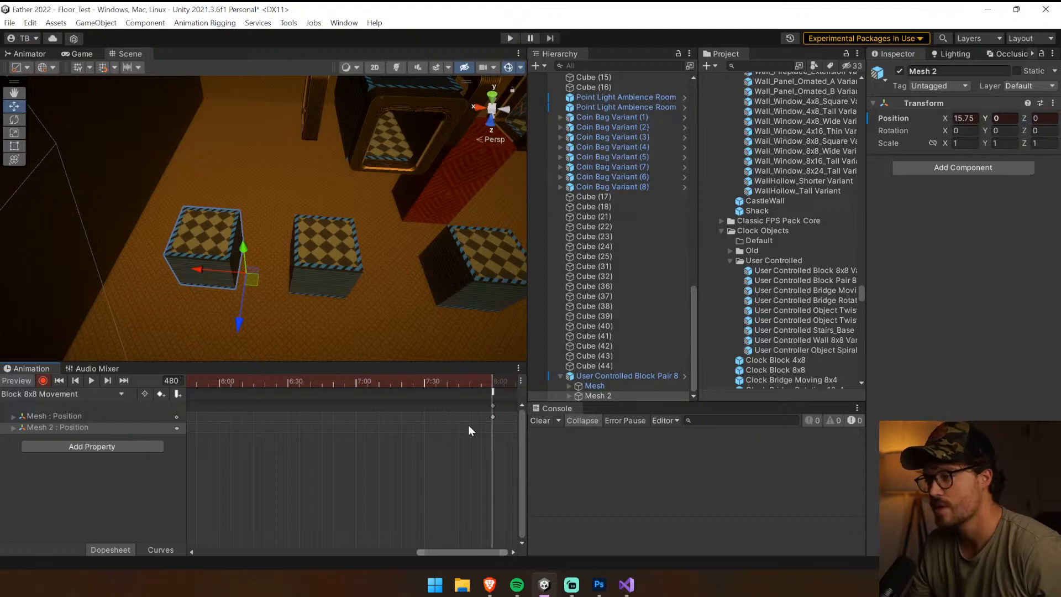
pyautogui.click(1001, 119)
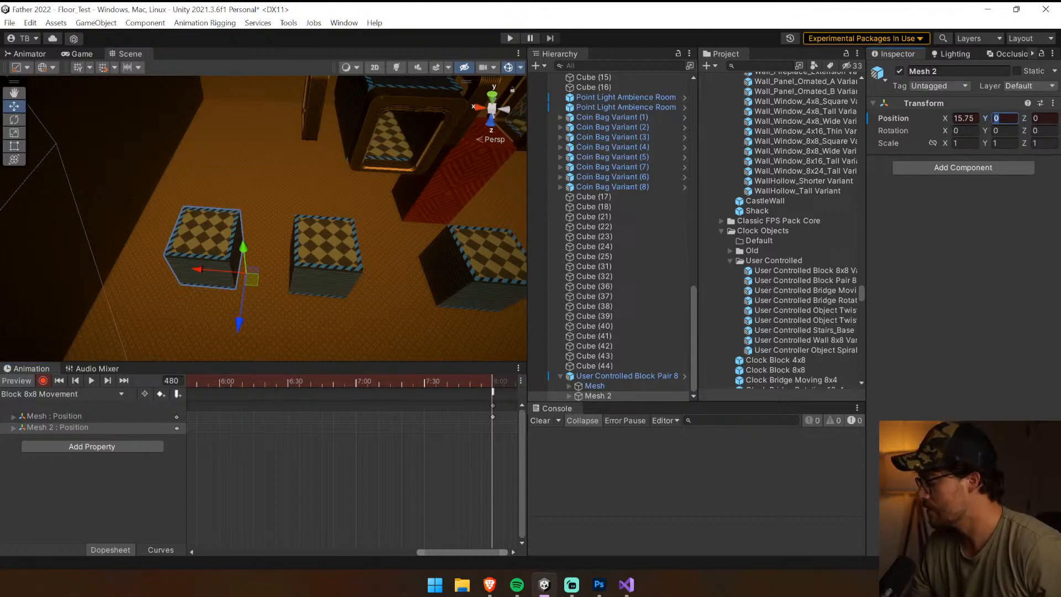
pyautogui.write('8')
# Play back the alternating movement of both meshes and return the timeline to frame 0
pyautogui.scroll(-6, 350, 514)
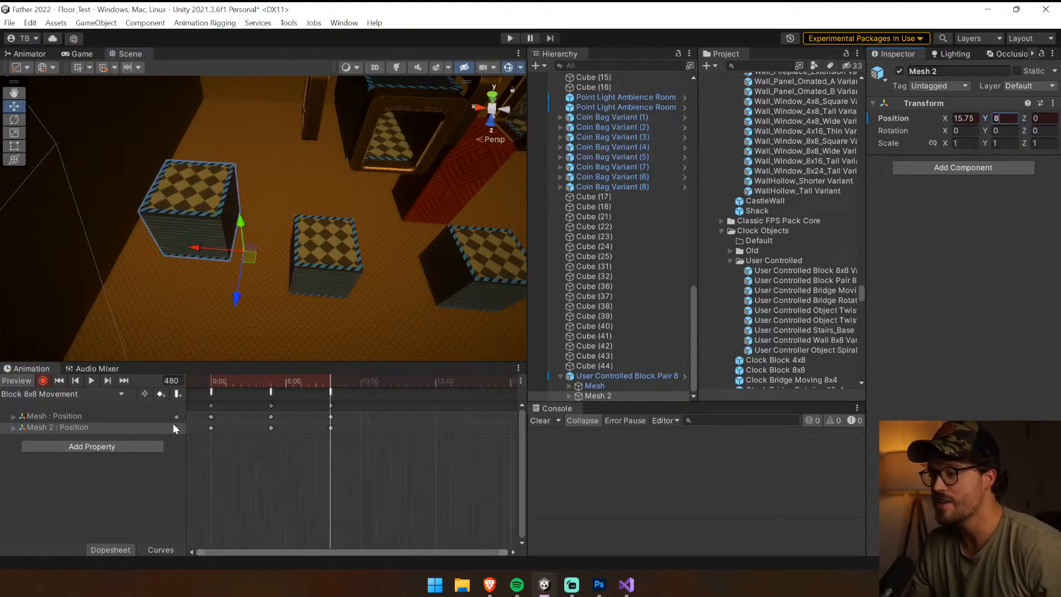
pyautogui.click(95, 380)
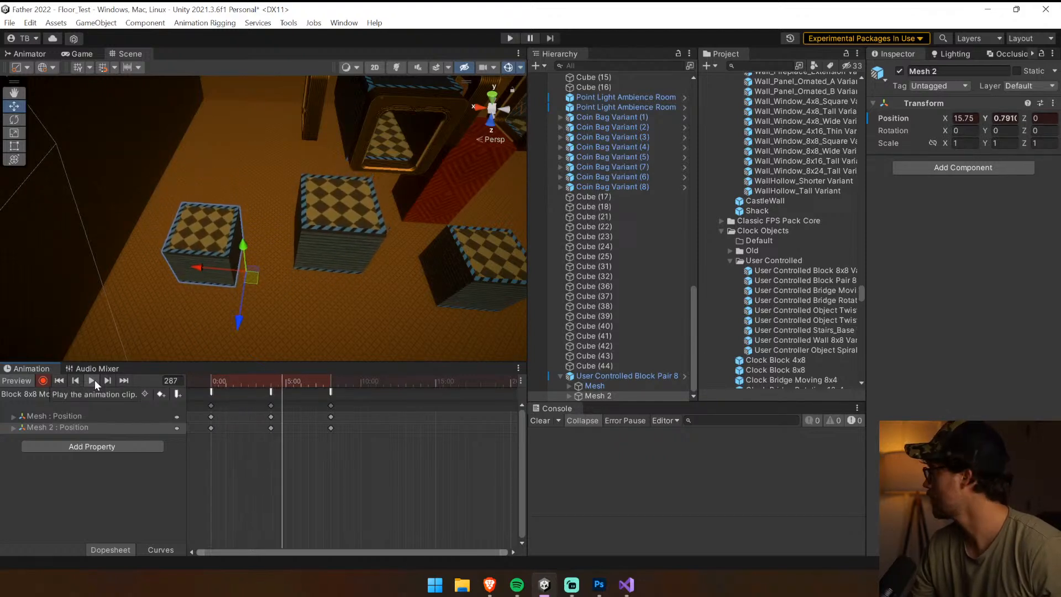
pyautogui.moveTo(261, 380); pyautogui.dragTo(207, 380)
# Rotate the whole block pair about -90 degrees around Y and move it along the X axis to about X 59.79
pyautogui.click(624, 375)
pyautogui.press('e')
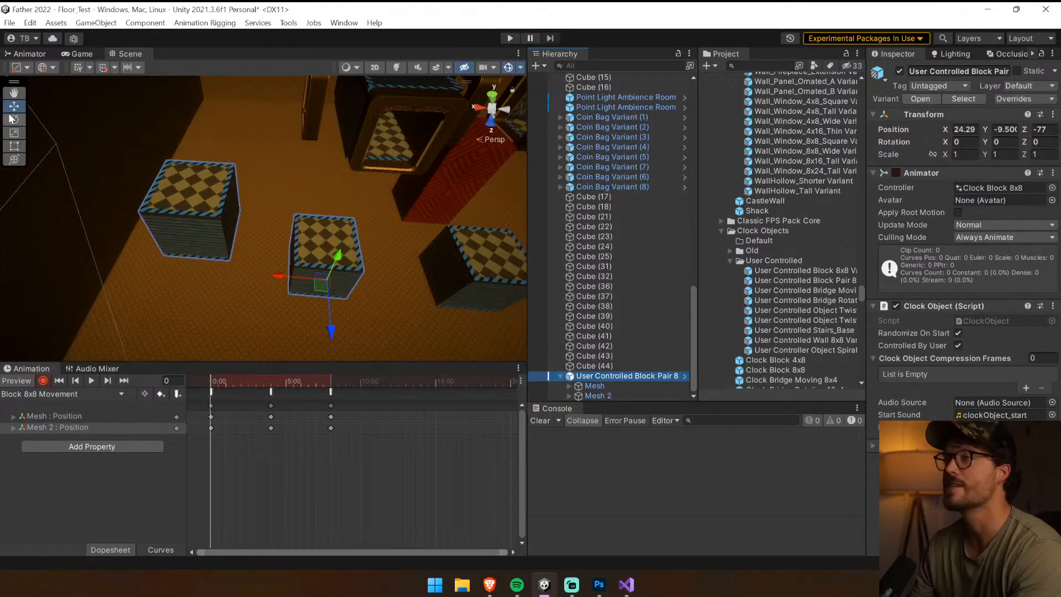
pyautogui.moveTo(306, 320); pyautogui.dragTo(505, 333)
pyautogui.press('w')
pyautogui.moveTo(264, 179); pyautogui.dragTo(235, 224, button='right')
pyautogui.moveTo(330, 216); pyautogui.dragTo(158, 185)
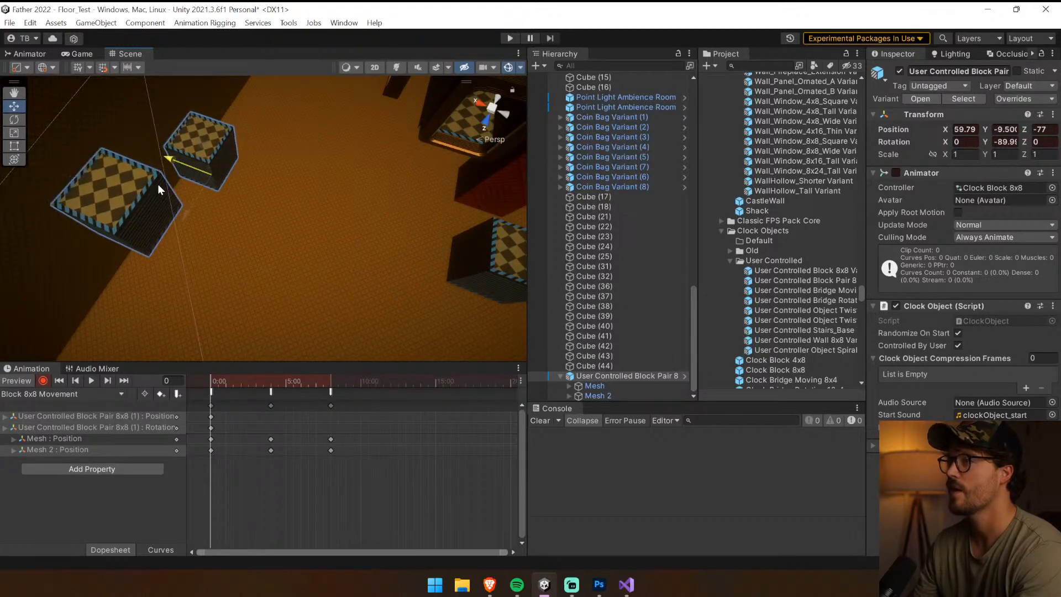
pyautogui.moveTo(157, 184); pyautogui.dragTo(166, 108, button='right')
# Undo the block pair's move and rotation along with the root position and rotation keys they recorded in the clip
pyautogui.moveTo(320, 207); pyautogui.dragTo(449, 221, button='right')
pyautogui.click(444, 305)
pyautogui.click(377, 291)
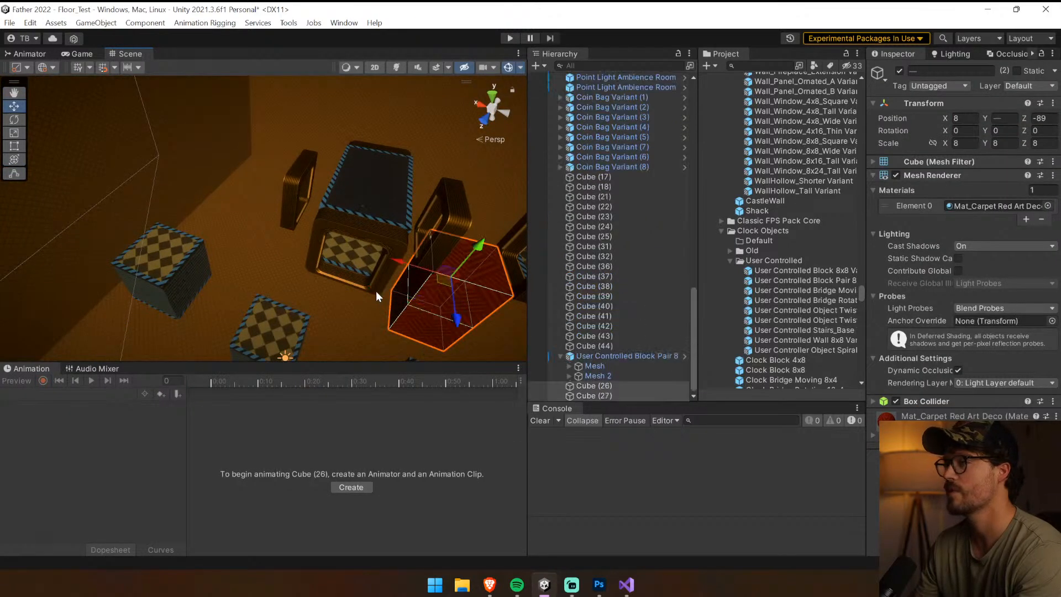
pyautogui.click(65, 448)
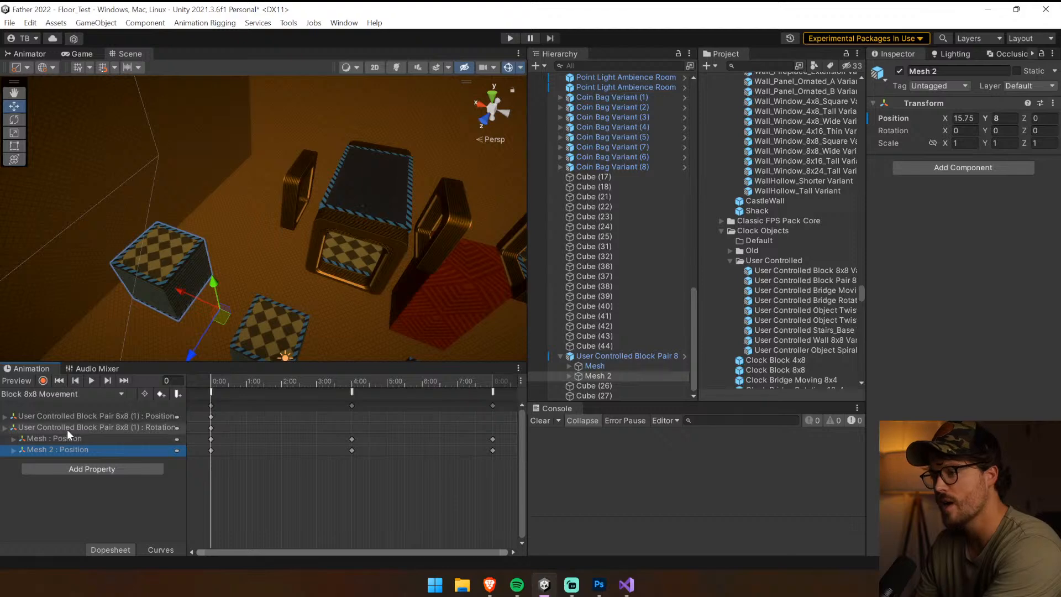
pyautogui.click(290, 498)
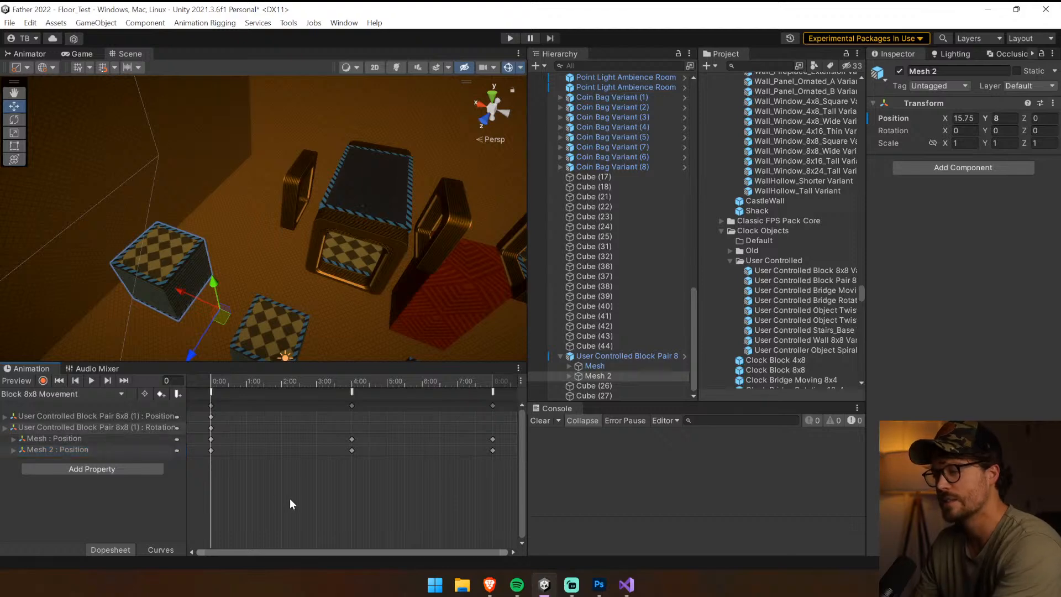
pyautogui.hotkey('ctrl', 'z')
pyautogui.hotkey('ctrl', 'z')
pyautogui.hotkey('ctrl', 'z')
pyautogui.hotkey('ctrl', 'z')
pyautogui.hotkey('ctrl', 'z')
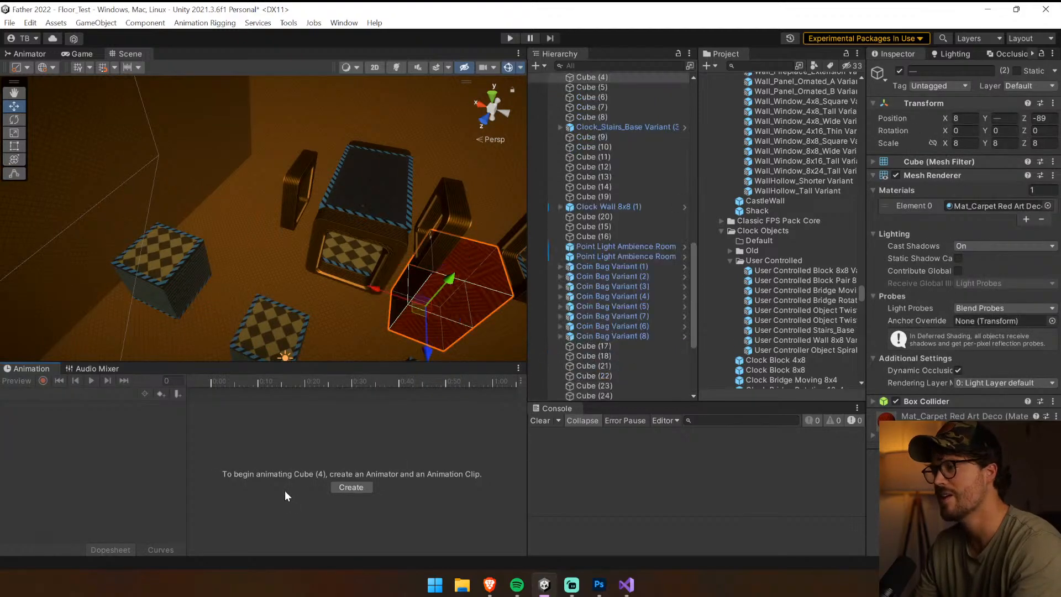
pyautogui.hotkey('ctrl', 'z')
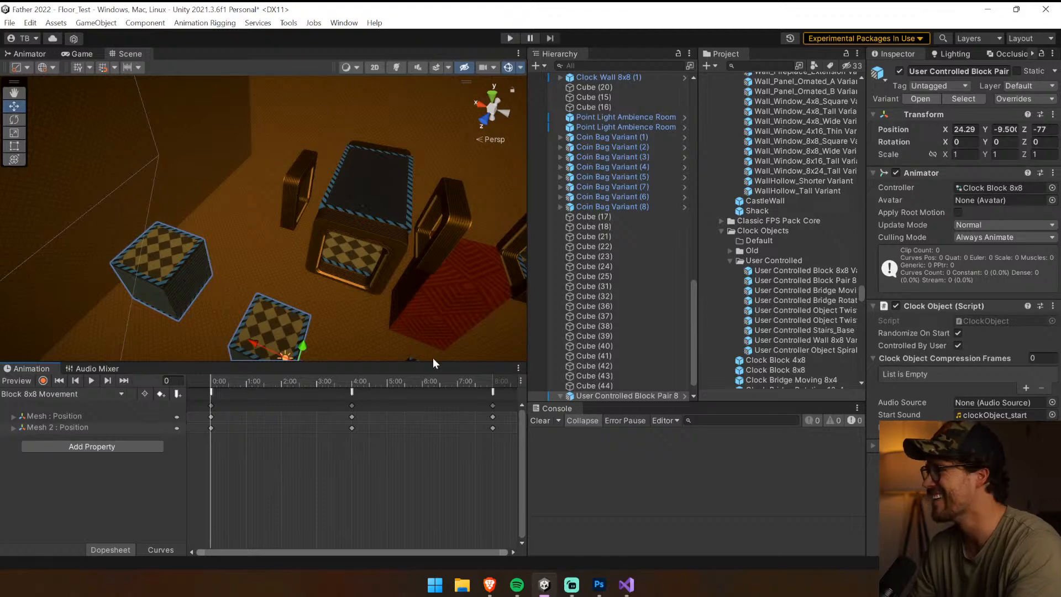
# Delete all Mesh 2 position keys from the Block 8x8 Movement clip on the block pair
pyautogui.click(645, 277)
pyautogui.click(638, 356)
pyautogui.click(631, 395)
pyautogui.moveTo(301, 237); pyautogui.dragTo(261, 254, button='right')
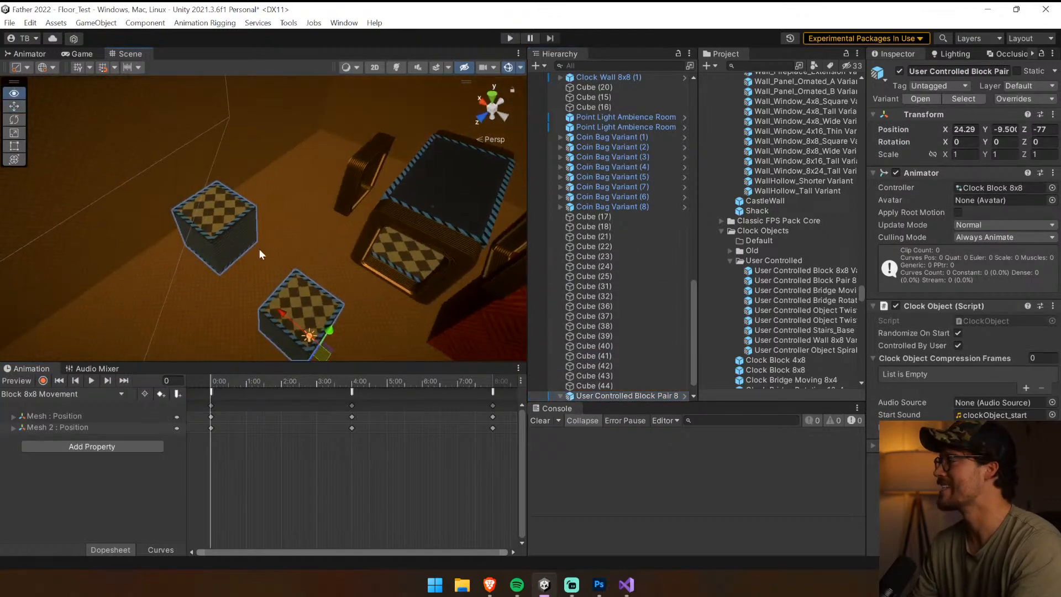
pyautogui.press('e')
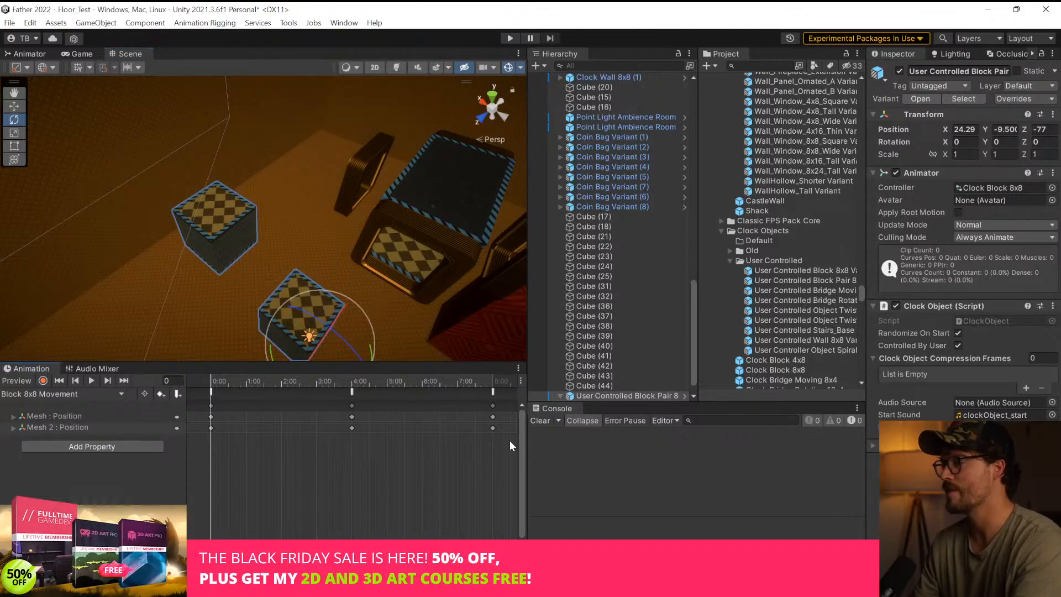
pyautogui.moveTo(509, 440); pyautogui.dragTo(213, 432)
pyautogui.press('Delete')
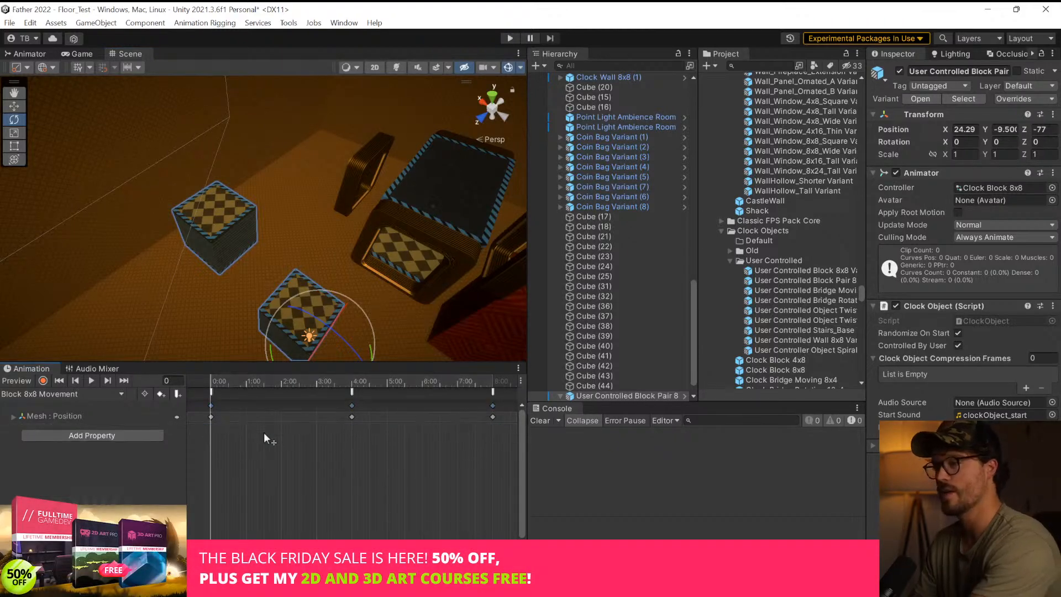
# Assign Clock Blocks Duo 8x8 as the Animator controller of the block pair and reselect the pair
pyautogui.click(1007, 186)
pyautogui.click(810, 115)
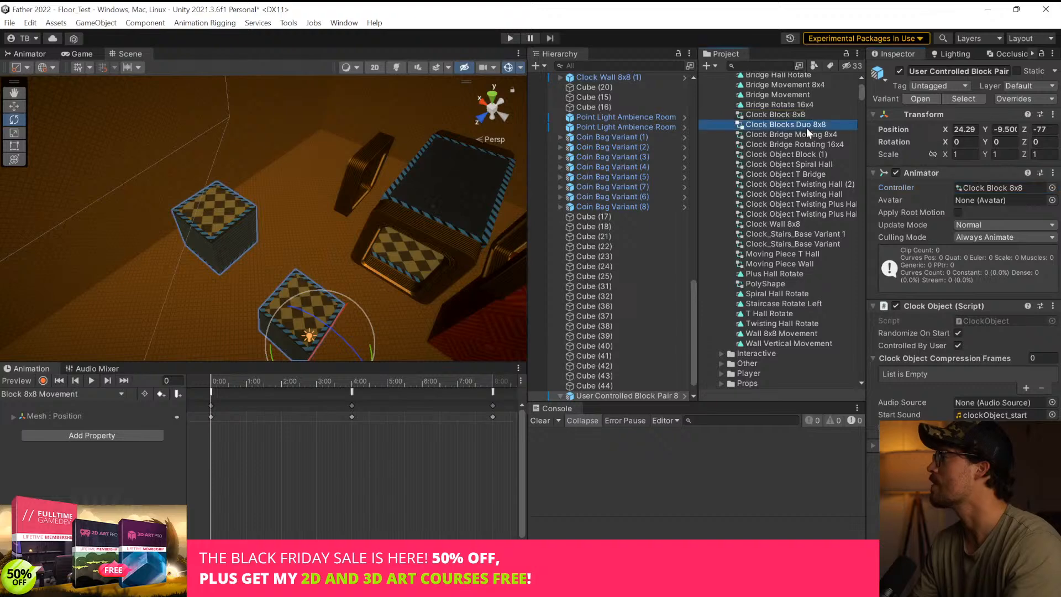
pyautogui.click(623, 395)
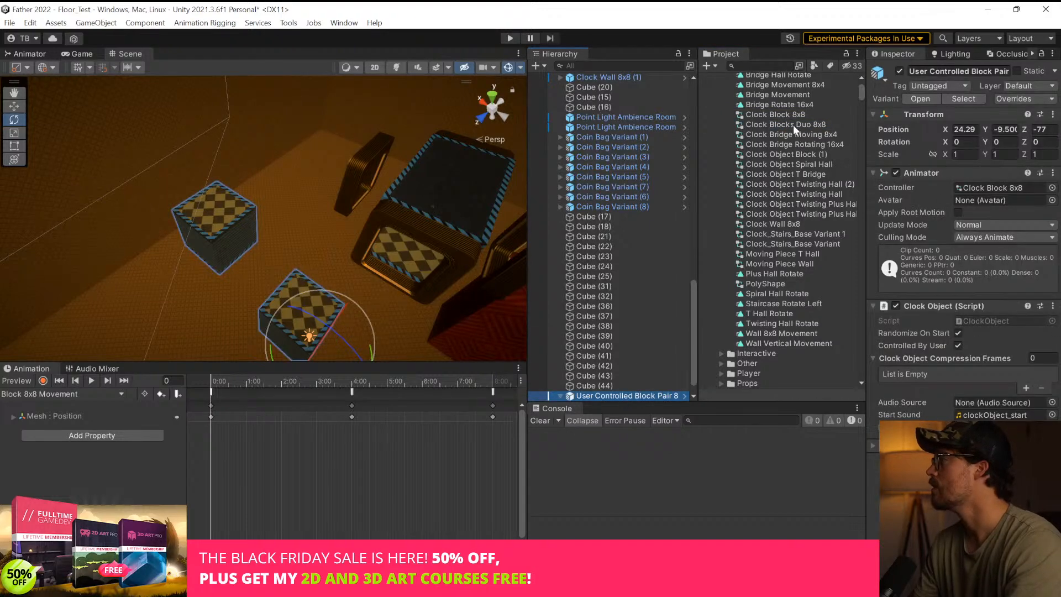
pyautogui.moveTo(794, 125); pyautogui.dragTo(1003, 186)
pyautogui.scroll(-1, 618, 374)
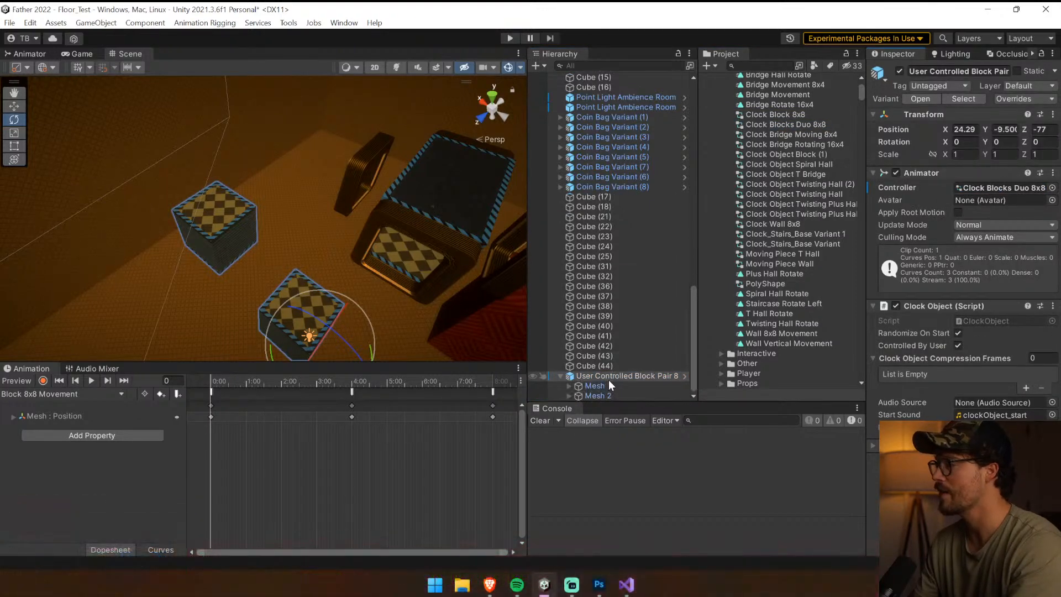
pyautogui.click(609, 378)
pyautogui.click(270, 460)
pyautogui.click(215, 378)
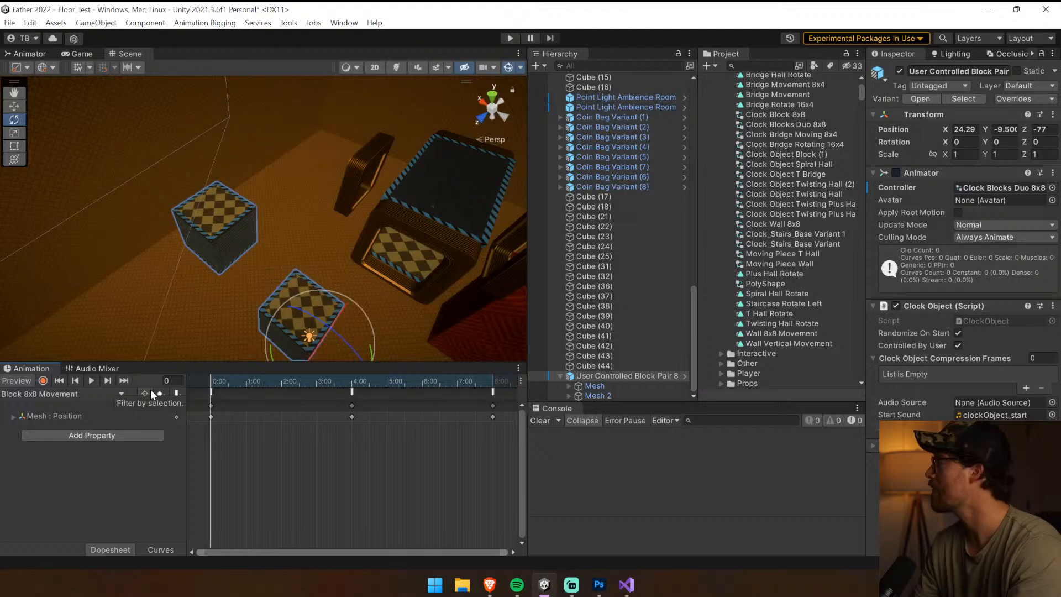
# Inspect the Clock Blocks Duo 8x8 controller's state graph and locate the motion clip its movement state uses
pyautogui.click(959, 190)
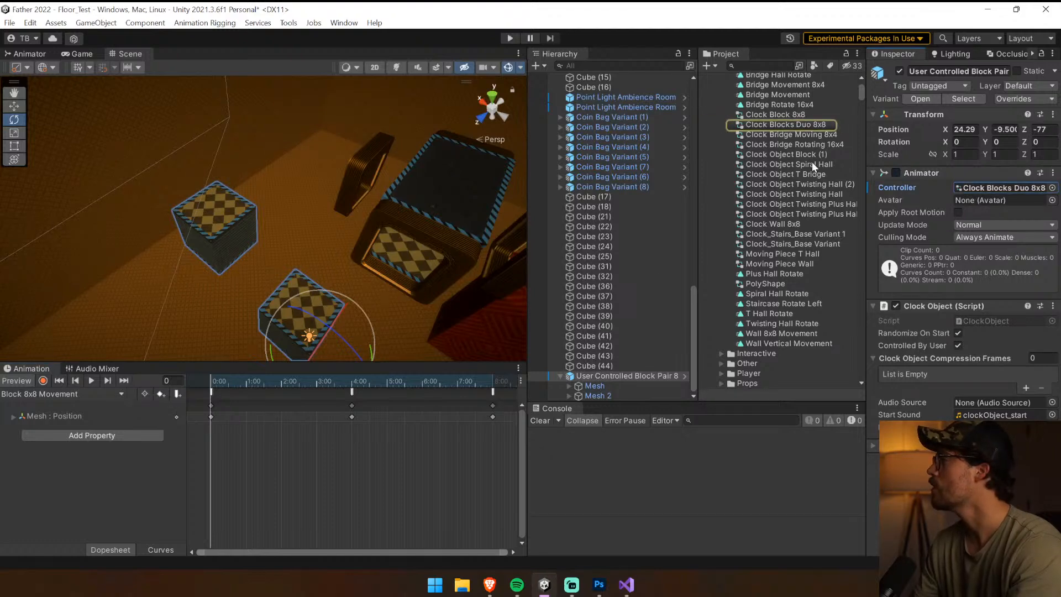
pyautogui.click(79, 53)
pyautogui.click(30, 53)
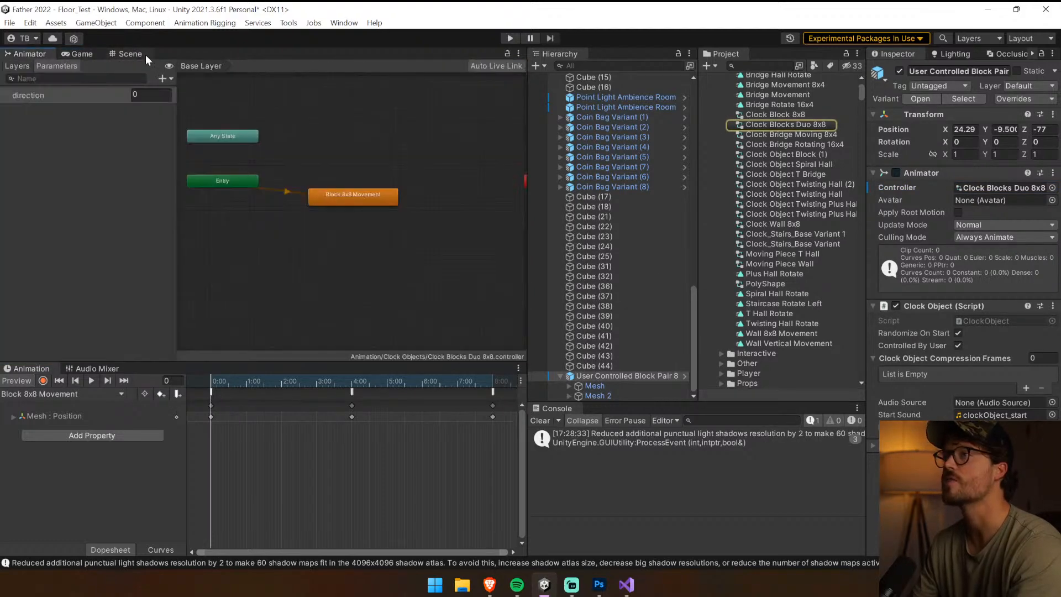
pyautogui.click(133, 53)
pyautogui.click(34, 54)
pyautogui.click(395, 197)
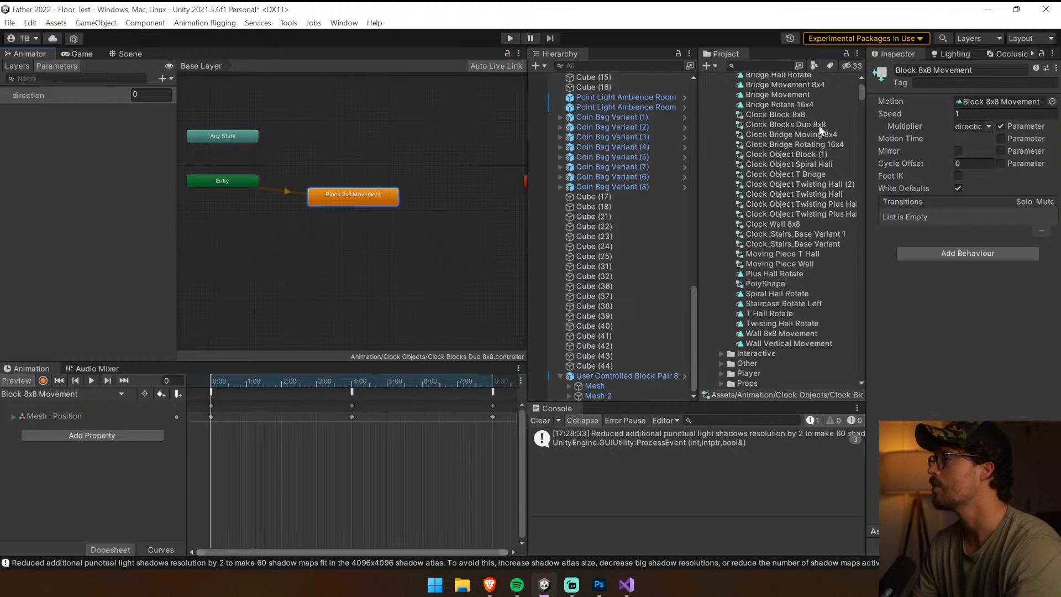
pyautogui.click(999, 101)
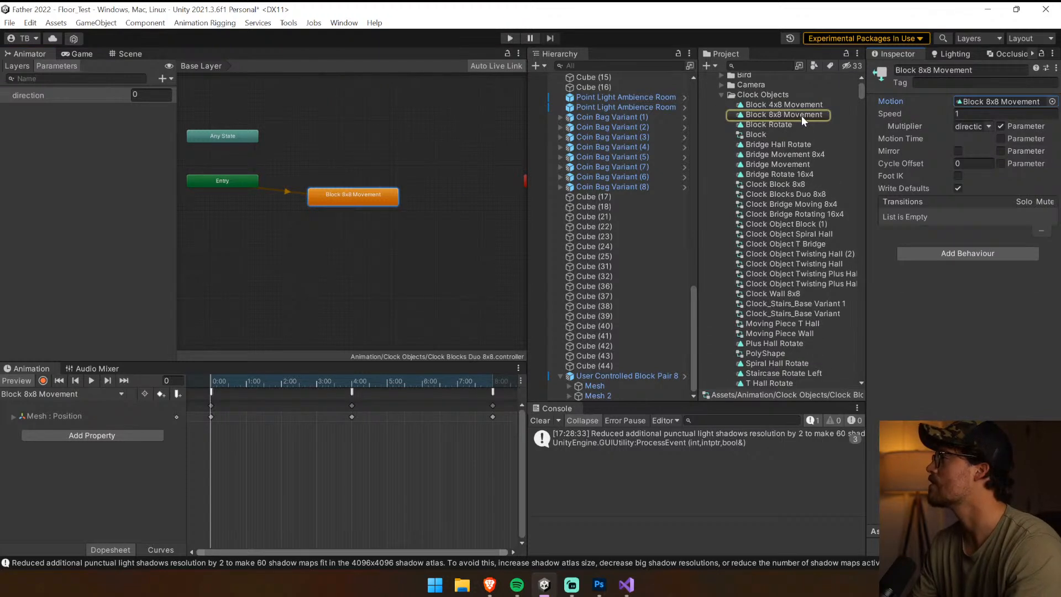
# Duplicate the Block 8x8 Movement clip and name the copy Block Duo 8x8 Movement
pyautogui.click(802, 116)
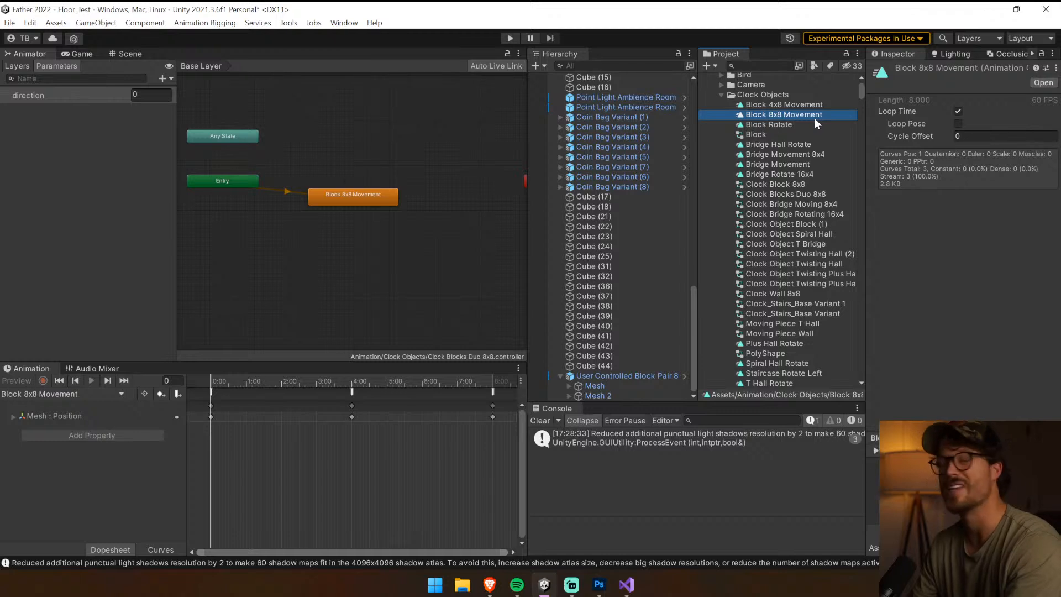
pyautogui.hotkey('ctrl', 'd')
pyautogui.click(799, 115)
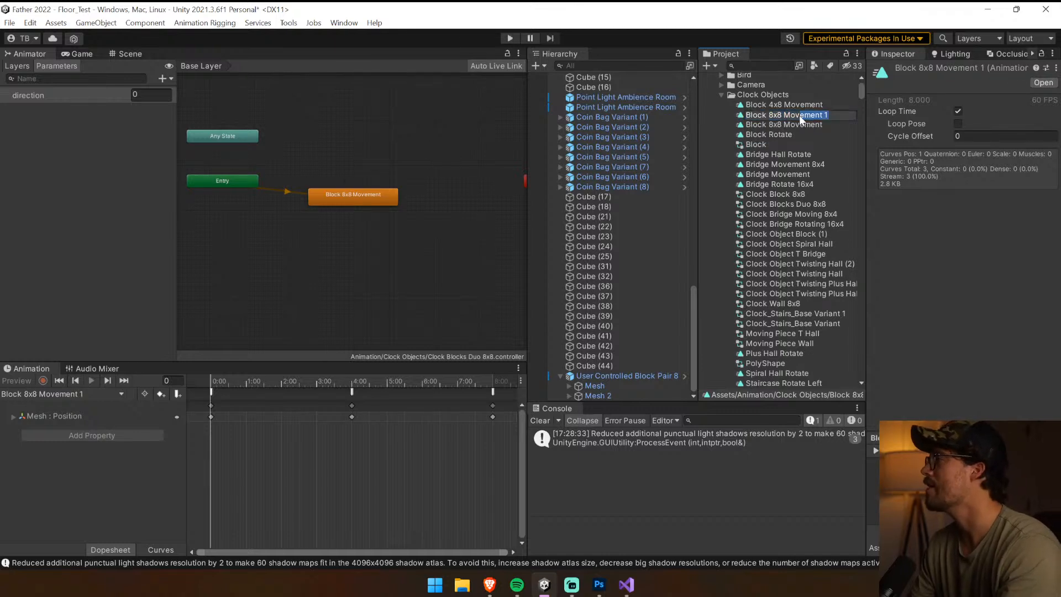
pyautogui.write('Duo')
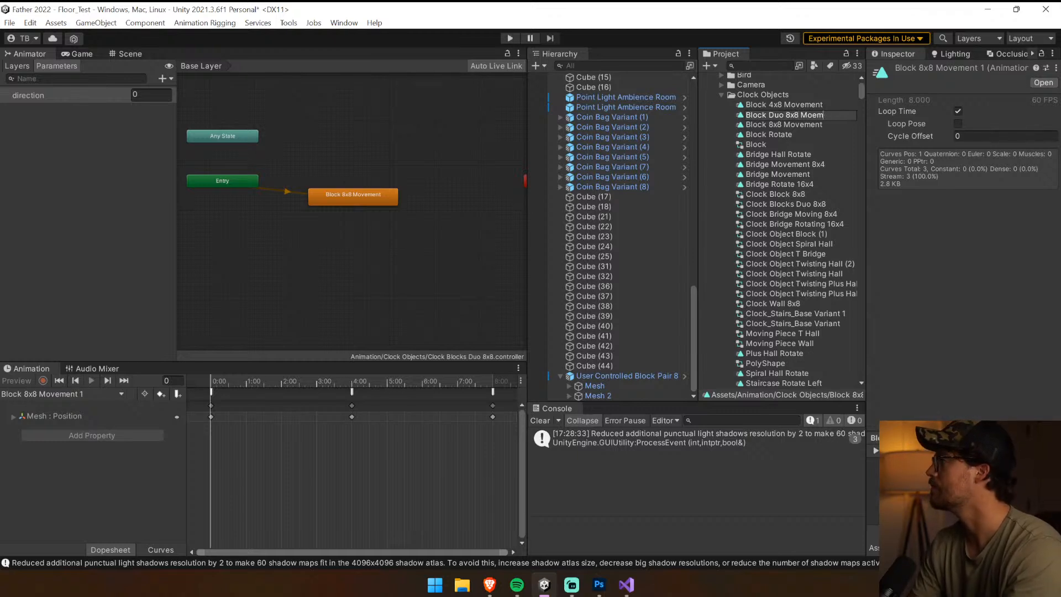
pyautogui.press('Return')
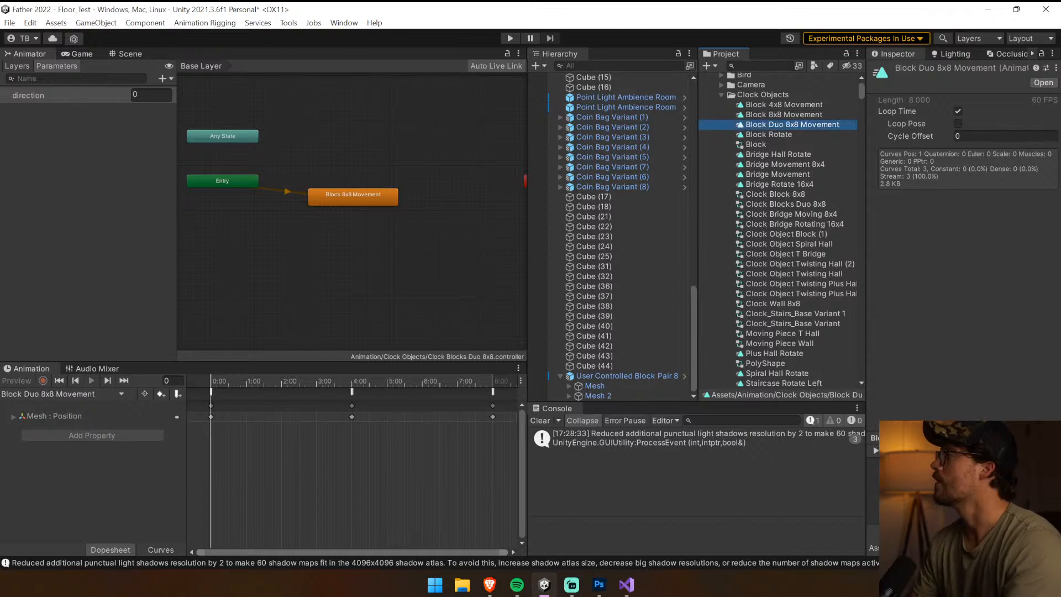
# Add the Block Duo 8x8 Movement clip as a state in the controller and delete the Block 8x8 Movement state
pyautogui.click(299, 381)
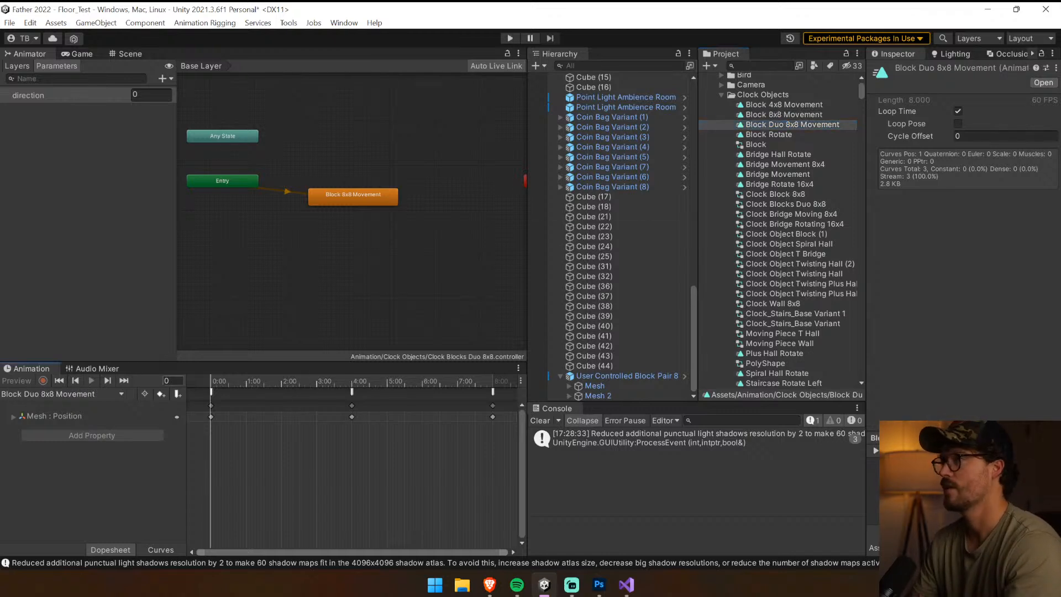
pyautogui.moveTo(778, 125); pyautogui.dragTo(347, 172)
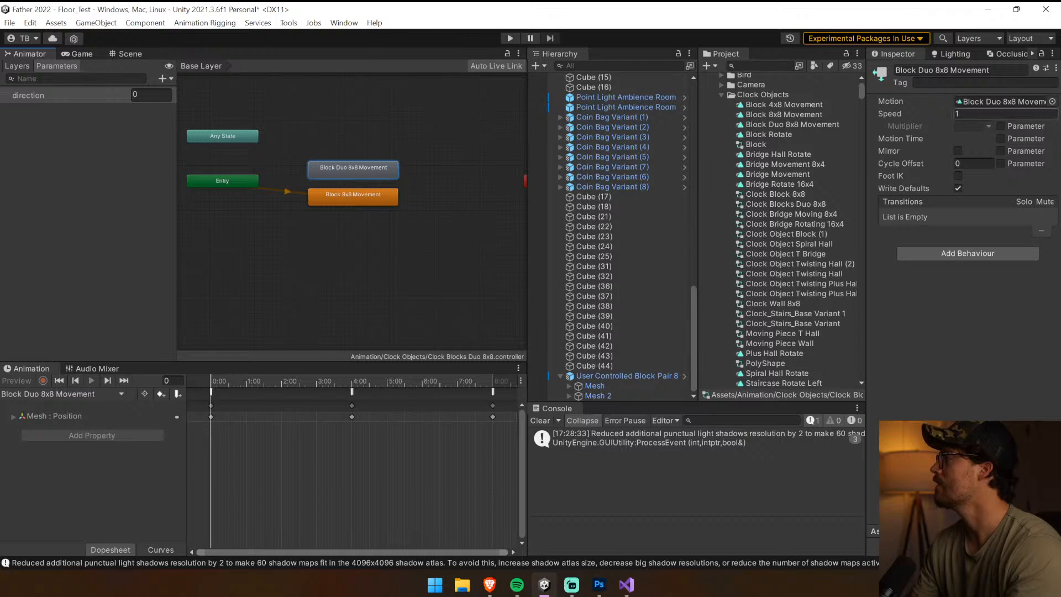
pyautogui.doubleClick(375, 166)
pyautogui.click(388, 194)
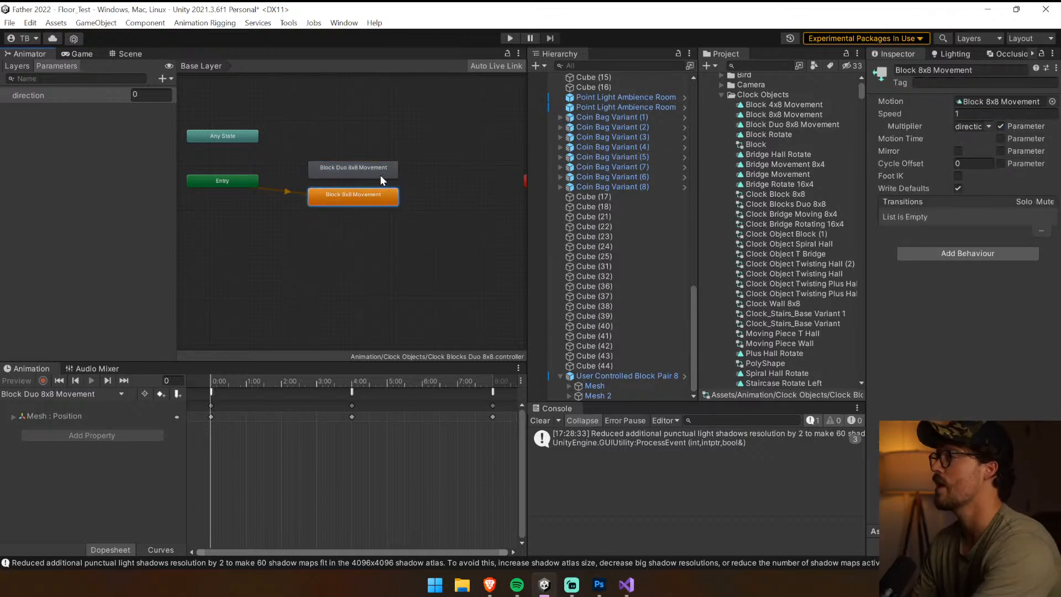
pyautogui.press('Delete')
pyautogui.rightClick(380, 175)
pyautogui.click(413, 211)
pyautogui.click(293, 208)
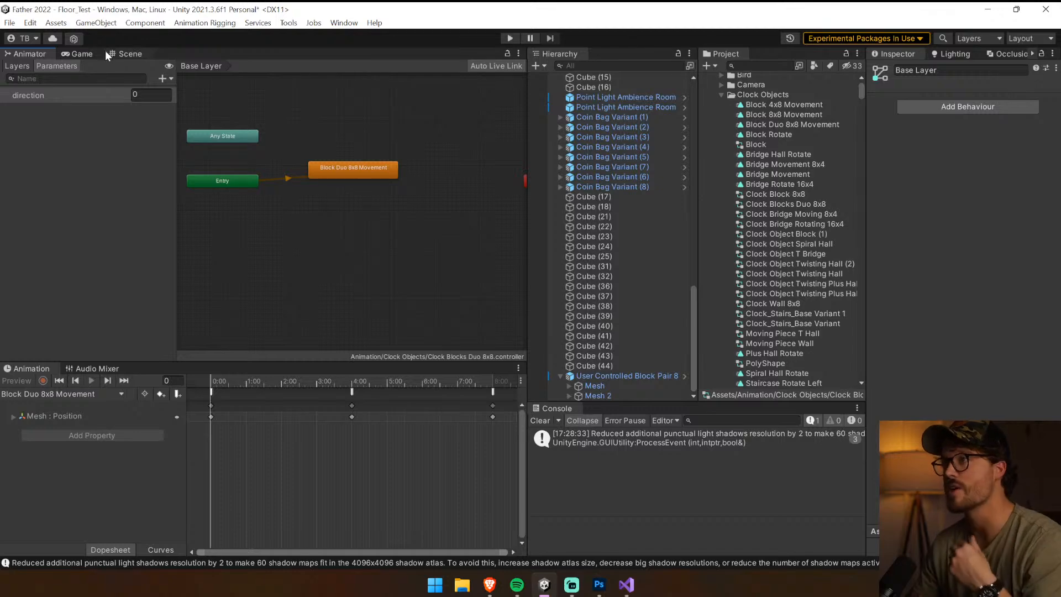
# Paste the Mesh 2 position keys into the block pair's Block Duo 8x8 Movement clip at frame 0
pyautogui.click(127, 54)
pyautogui.click(231, 252)
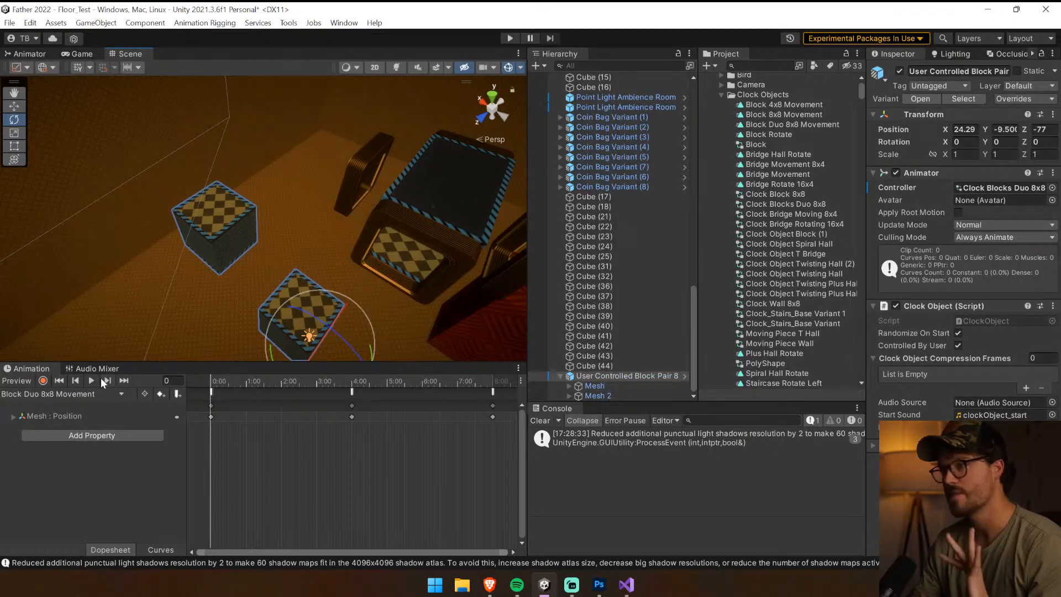
pyautogui.moveTo(259, 383); pyautogui.dragTo(179, 383)
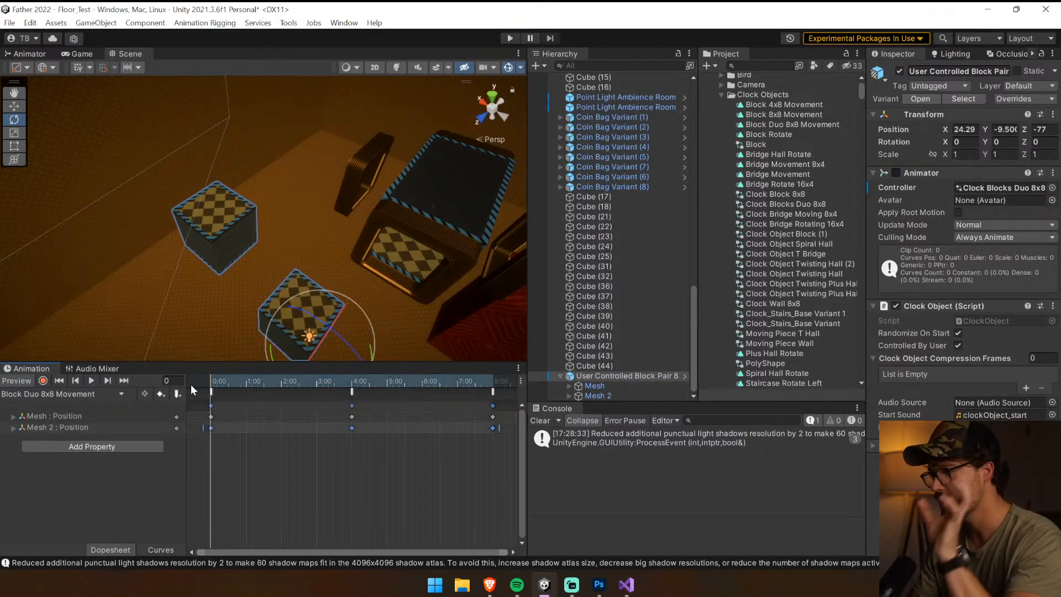
# Play back the Block Duo 8x8 Movement clip and watch both meshes in the scene
pyautogui.click(91, 381)
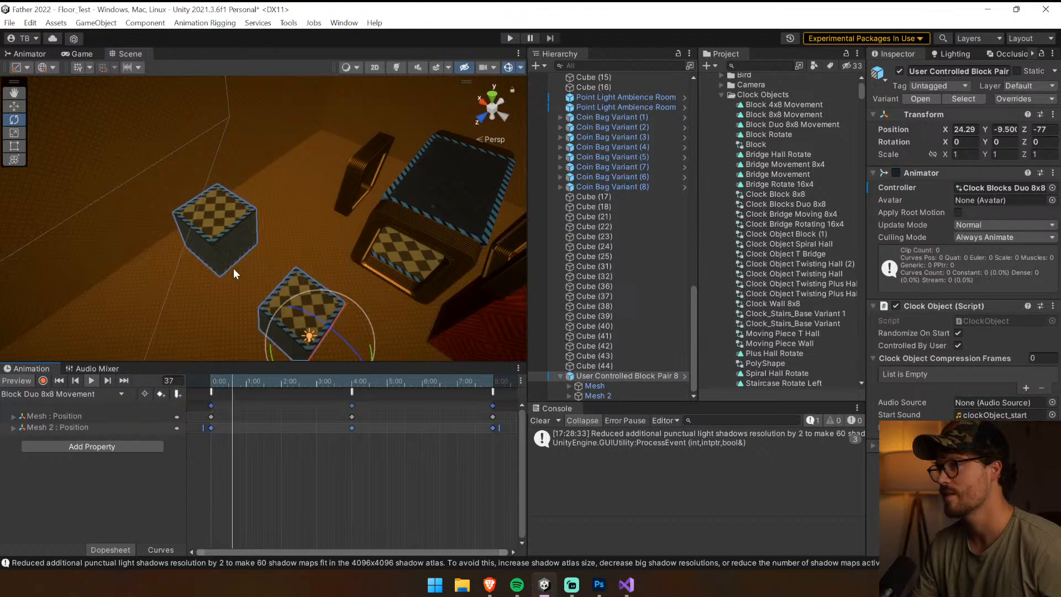
pyautogui.moveTo(233, 268); pyautogui.dragTo(251, 142, button='middle')
pyautogui.scroll(1, 630, 393)
pyautogui.scroll(-1, 624, 385)
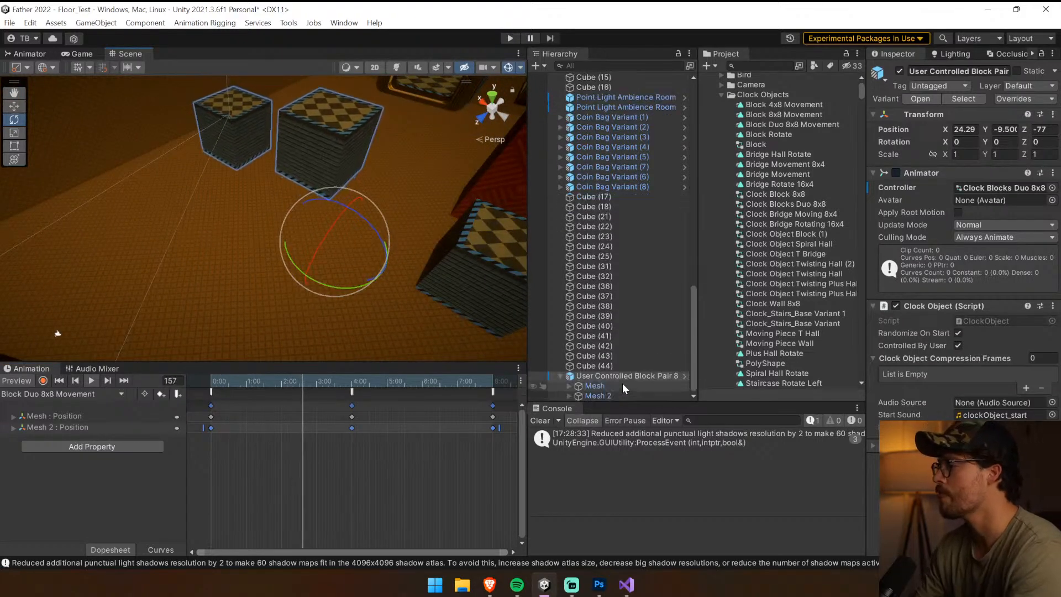
pyautogui.click(618, 385)
pyautogui.click(615, 376)
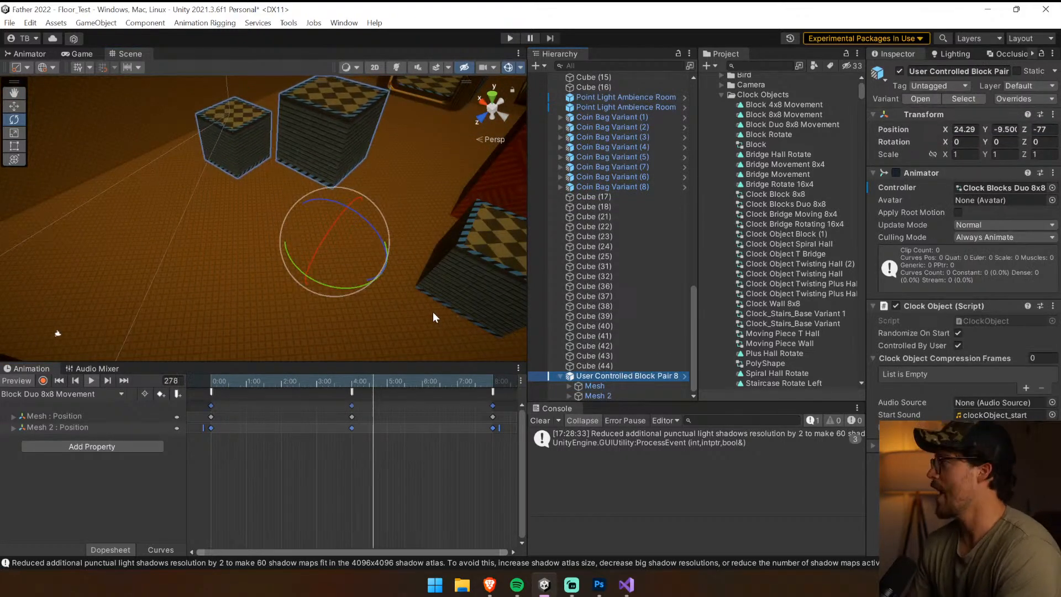
pyautogui.press('w')
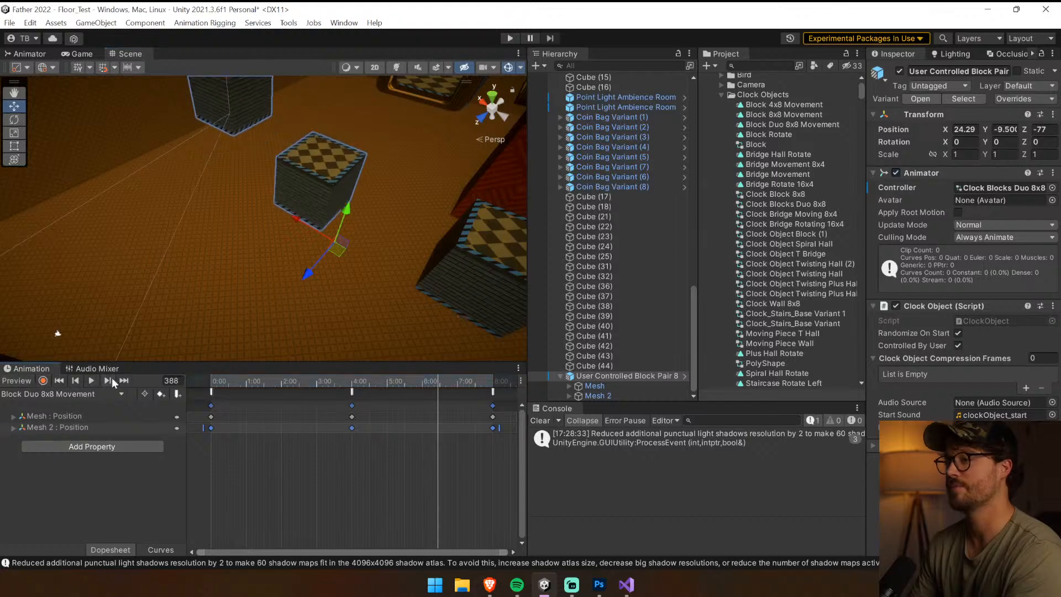
# Rotate the block pair -90 degrees around Y and place it at X 60, Y -10.5, Z -67
pyautogui.click(630, 365)
pyautogui.click(626, 376)
pyautogui.click(13, 119)
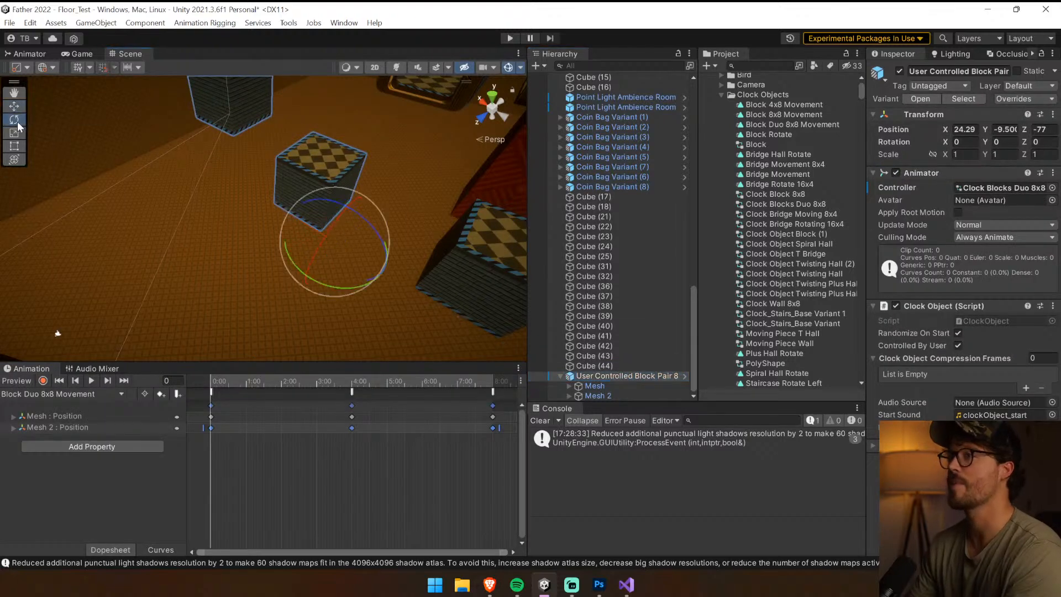
pyautogui.moveTo(308, 280); pyautogui.dragTo(511, 281)
pyautogui.click(7, 107)
pyautogui.moveTo(190, 174); pyautogui.dragTo(919, 188, button='right')
pyautogui.press('v')
pyautogui.moveTo(155, 283); pyautogui.dragTo(453, 286)
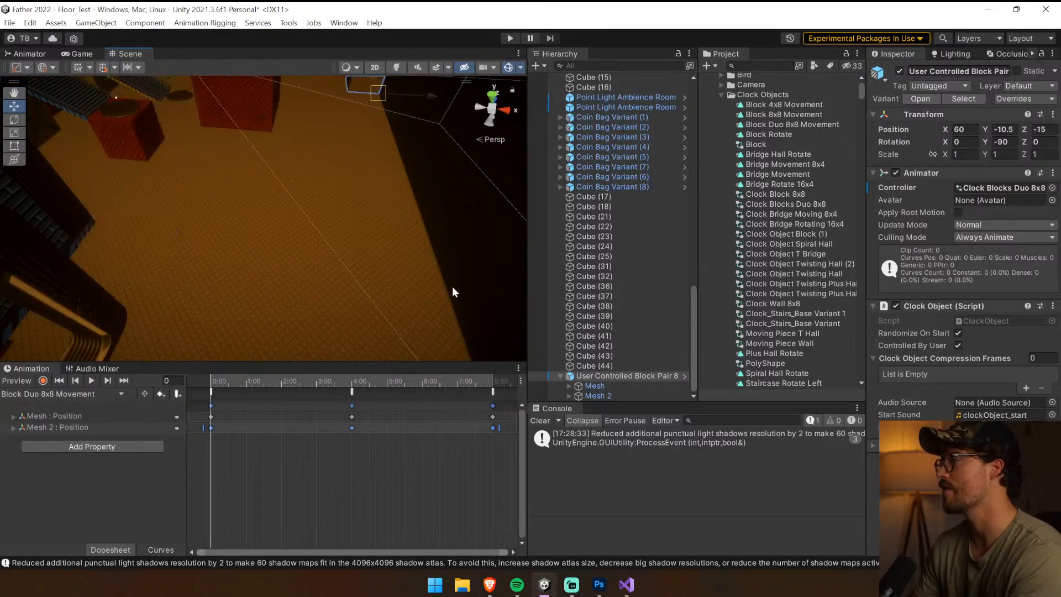
pyautogui.moveTo(434, 276); pyautogui.dragTo(411, 226, button='right')
pyautogui.moveTo(348, 214); pyautogui.dragTo(470, 357)
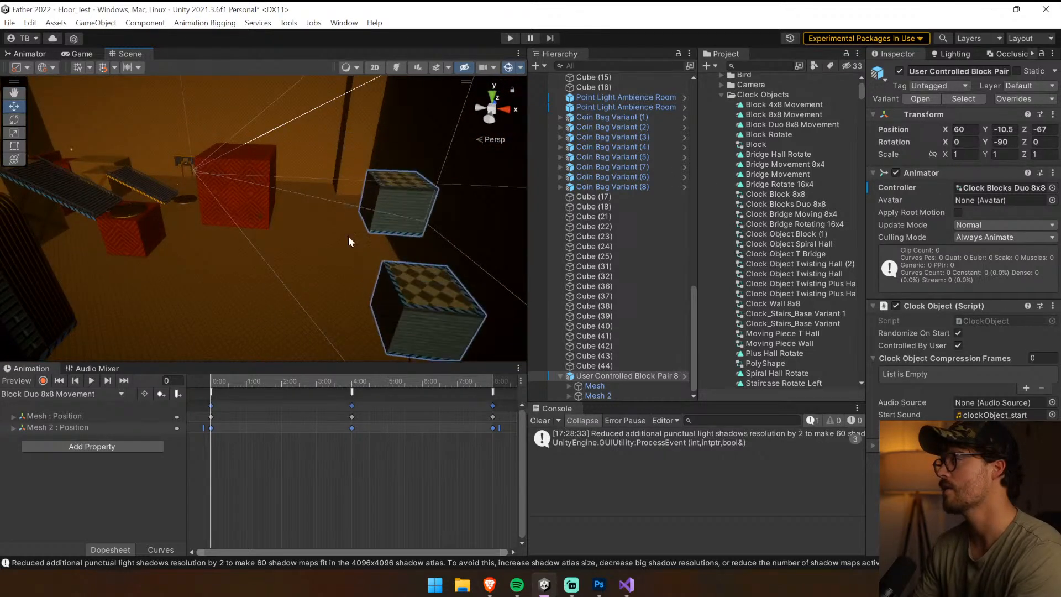
# Select the Lever Object Controller beside the red block and assign the block pair to its Lever script
pyautogui.moveTo(351, 237); pyautogui.dragTo(464, 287, button='right')
pyautogui.moveTo(269, 215); pyautogui.dragTo(438, 338)
pyautogui.moveTo(434, 332); pyautogui.dragTo(341, 224, button='right')
pyautogui.click(243, 232)
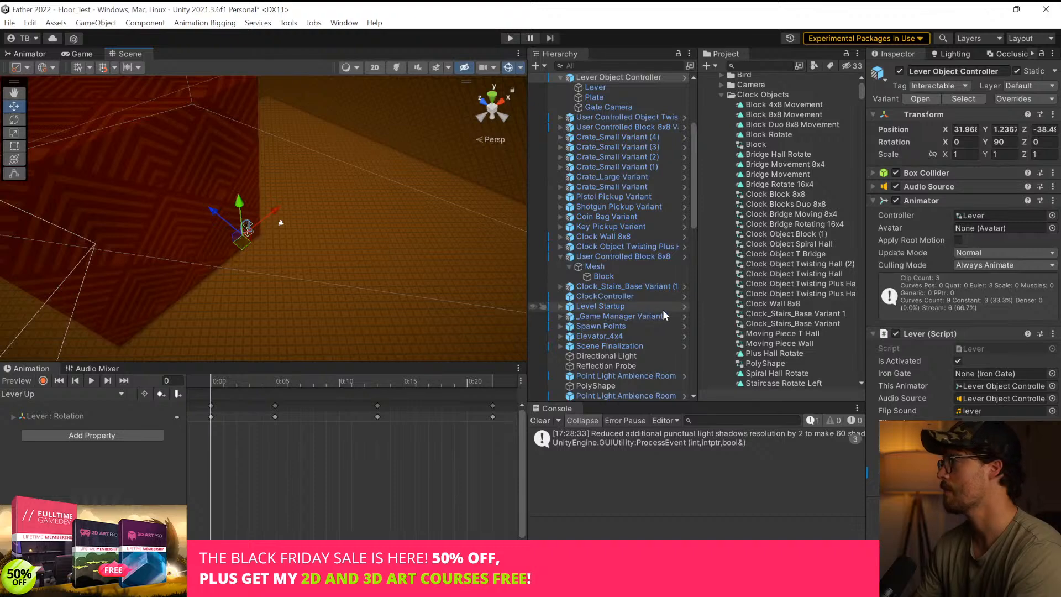
pyautogui.scroll(-5, 646, 326)
pyautogui.moveTo(604, 376); pyautogui.dragTo(961, 473)
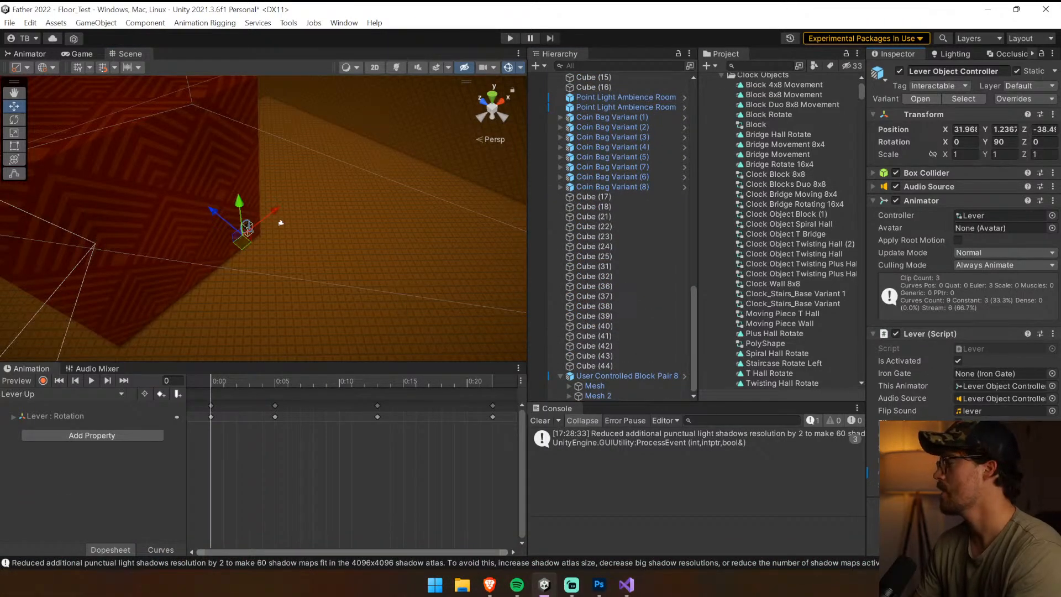
# Select the lever's Gate Camera and align it with a scene view that frames both blocks of the block pair
pyautogui.click(984, 472)
pyautogui.moveTo(237, 218); pyautogui.dragTo(524, 114, button='right')
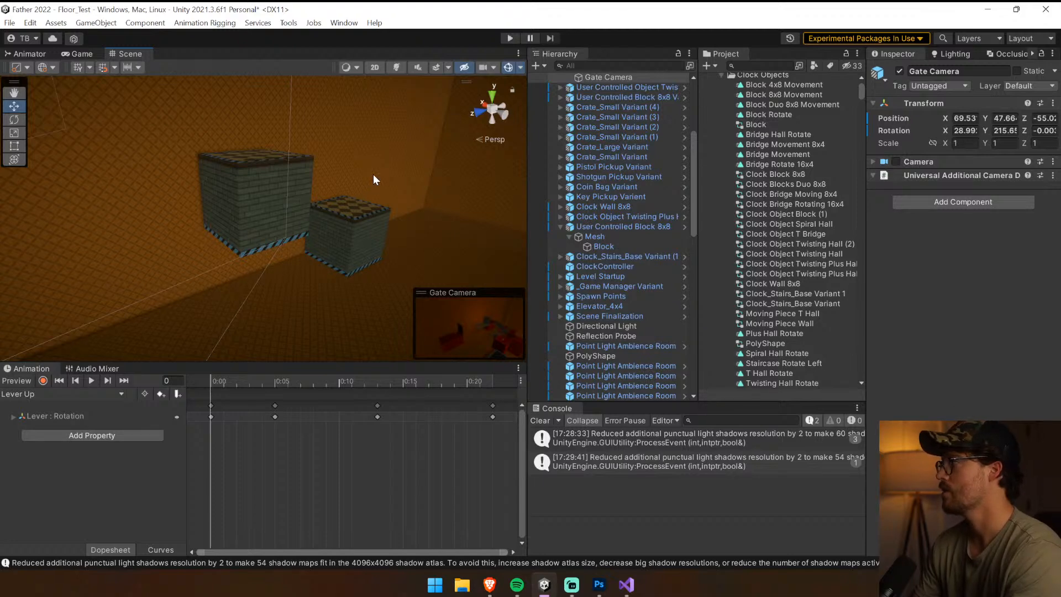
pyautogui.hotkey('ctrl', 'shift', 'f')
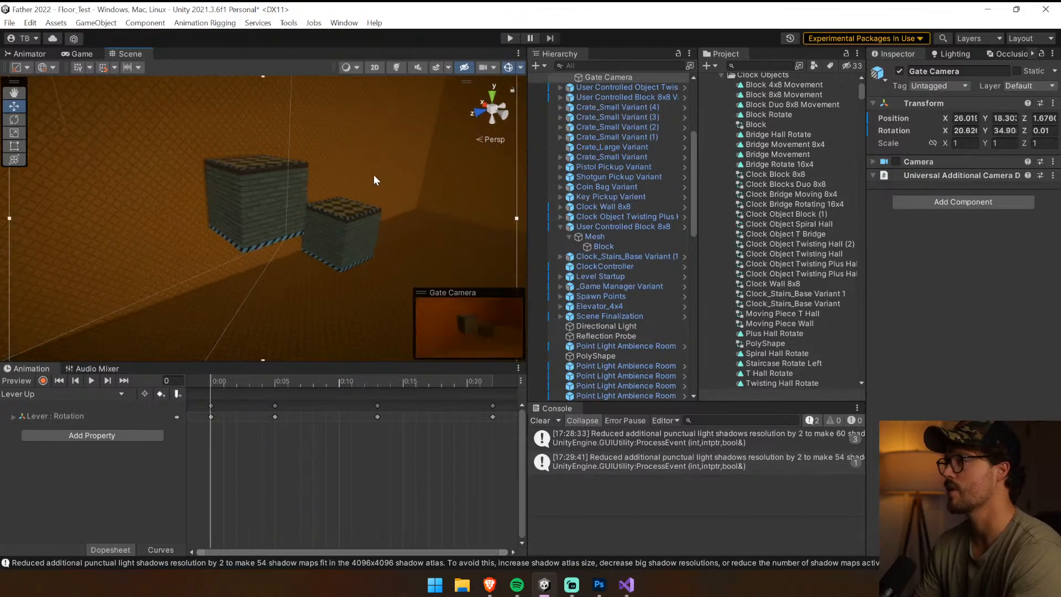
pyautogui.scroll(3, 374, 177)
pyautogui.scroll(-3, 374, 177)
# Duplicate the two-cube red column and place the copy at the far end of the block pair, at X 56.25, Z -103.2
pyautogui.moveTo(373, 177); pyautogui.dragTo(327, 297, button='right')
pyautogui.click(355, 277)
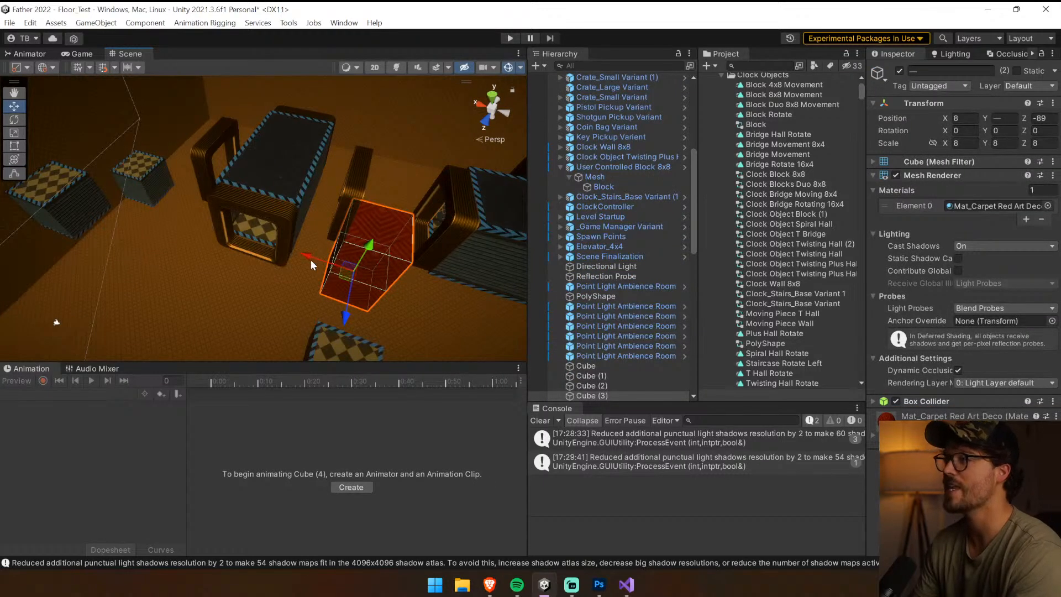
pyautogui.click(124, 223)
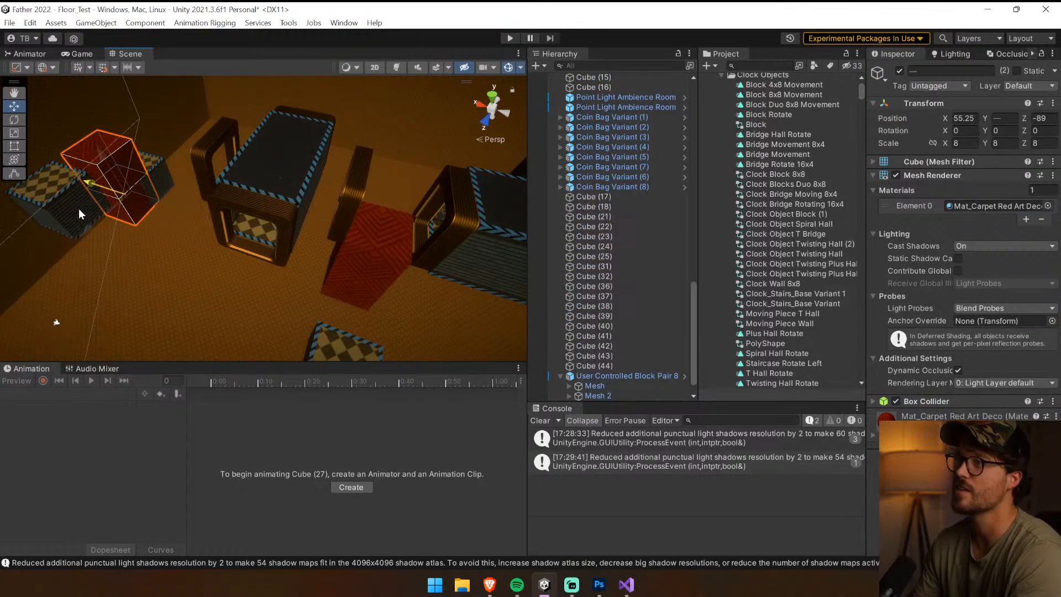
pyautogui.moveTo(85, 220); pyautogui.dragTo(144, 202)
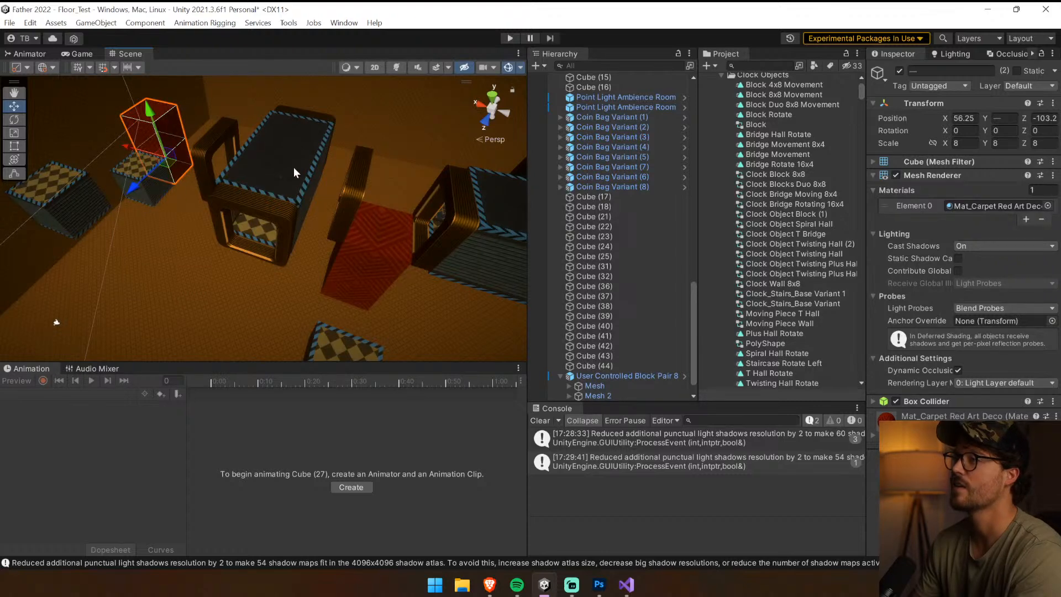
# Duplicate the new red column and place the copy at the near end of the block pair, at Z -70.9
pyautogui.moveTo(293, 167); pyautogui.dragTo(163, 157, button='right')
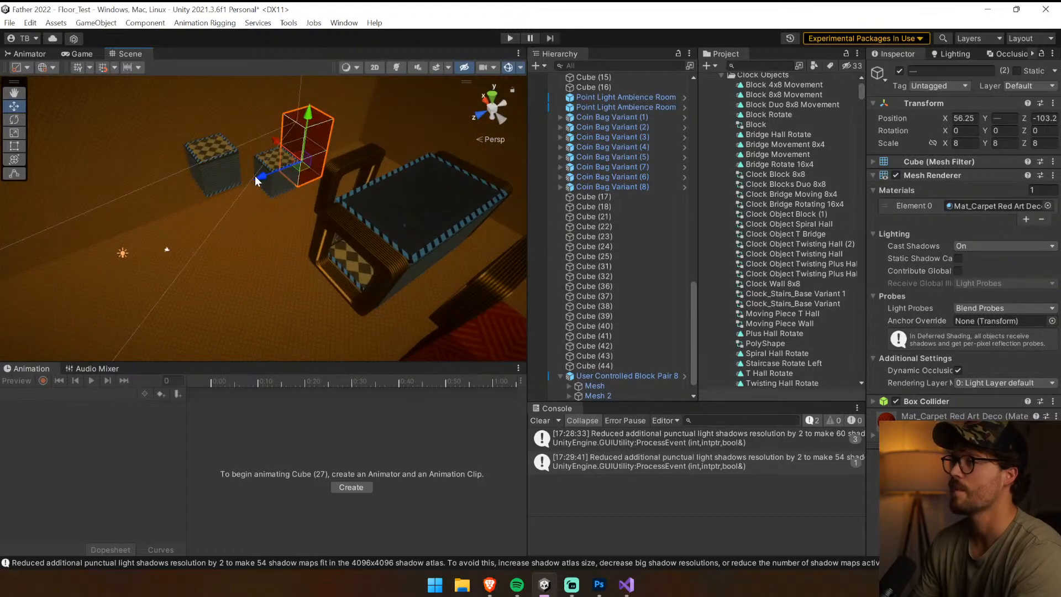
pyautogui.hotkey('ctrl', 'd')
pyautogui.moveTo(261, 177); pyautogui.dragTo(130, 202)
pyautogui.click(196, 220)
pyautogui.hotkey('ctrl', 'd')
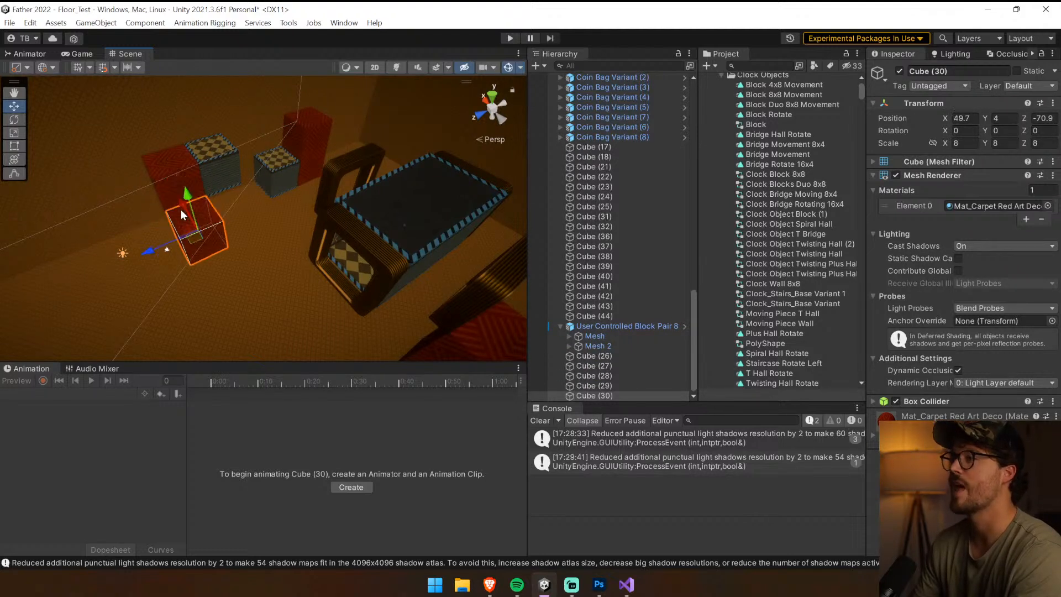
pyautogui.moveTo(160, 250); pyautogui.dragTo(223, 189)
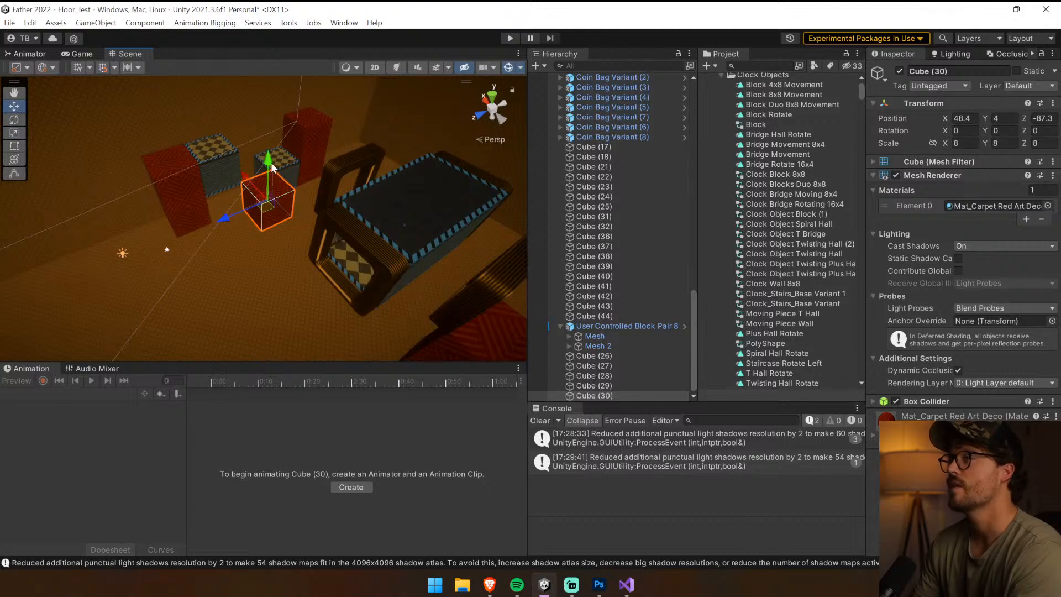
pyautogui.moveTo(272, 166); pyautogui.dragTo(275, 185)
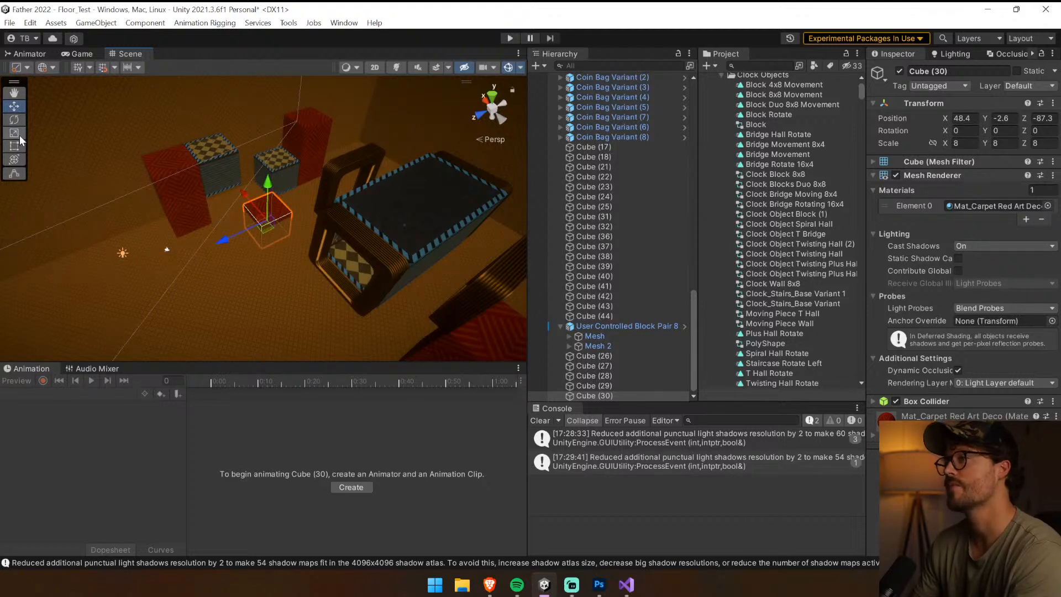
pyautogui.moveTo(201, 251); pyautogui.dragTo(127, 268)
pyautogui.click(14, 108)
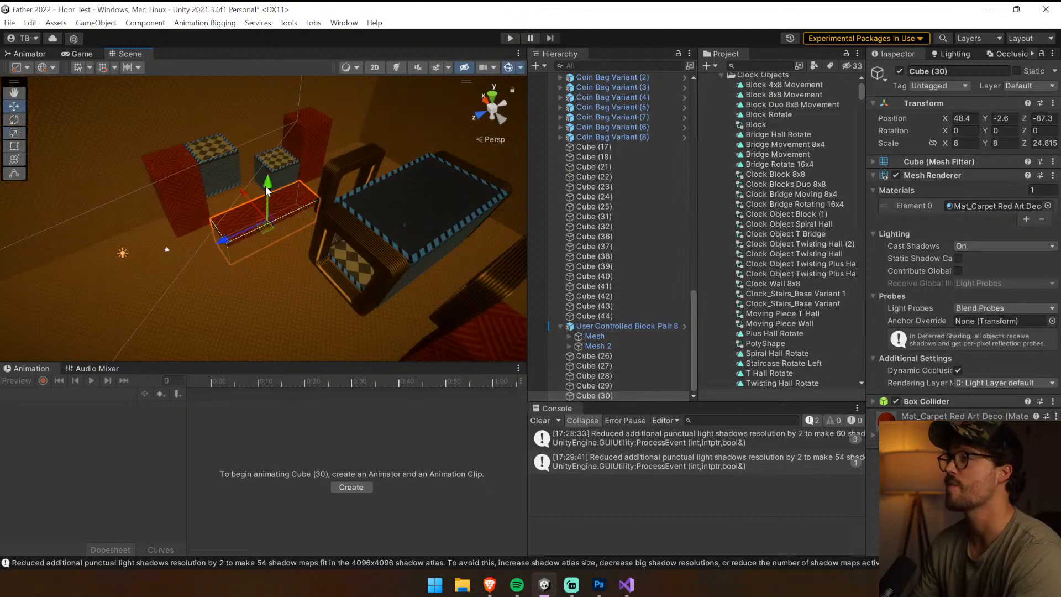
pyautogui.moveTo(268, 189); pyautogui.dragTo(268, 182)
pyautogui.moveTo(271, 185); pyautogui.dragTo(250, 146, button='right')
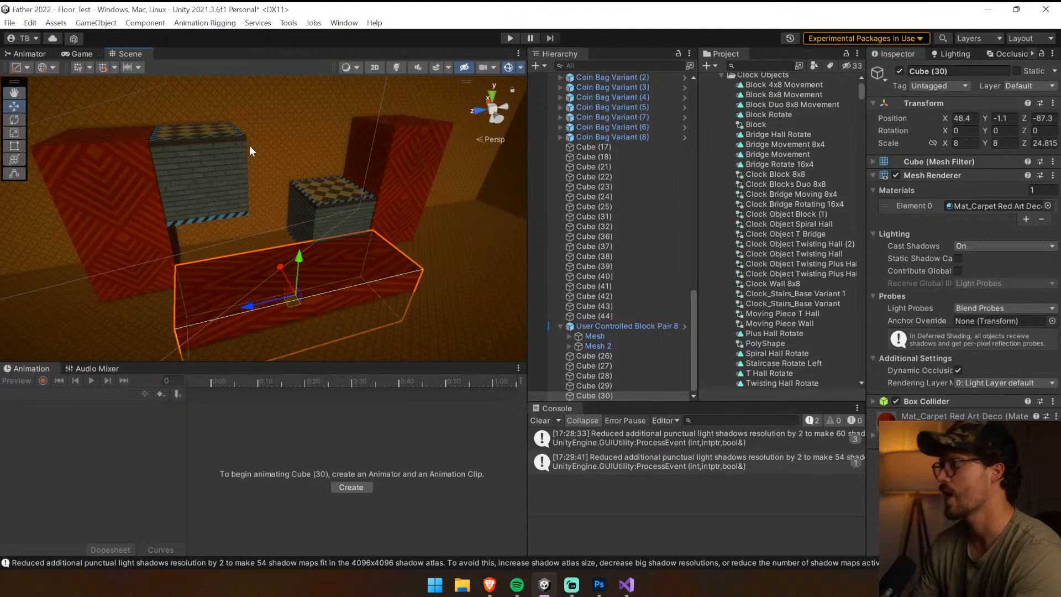
pyautogui.press('Delete')
# Duplicate the upper cubes of both red columns and raise the copies to Y 19.8
pyautogui.moveTo(251, 151); pyautogui.dragTo(298, 159, button='right')
pyautogui.click(164, 196)
pyautogui.keyDown('shift'); pyautogui.click(298, 158); pyautogui.keyUp('shift')
pyautogui.moveTo(296, 96); pyautogui.dragTo(296, 57)
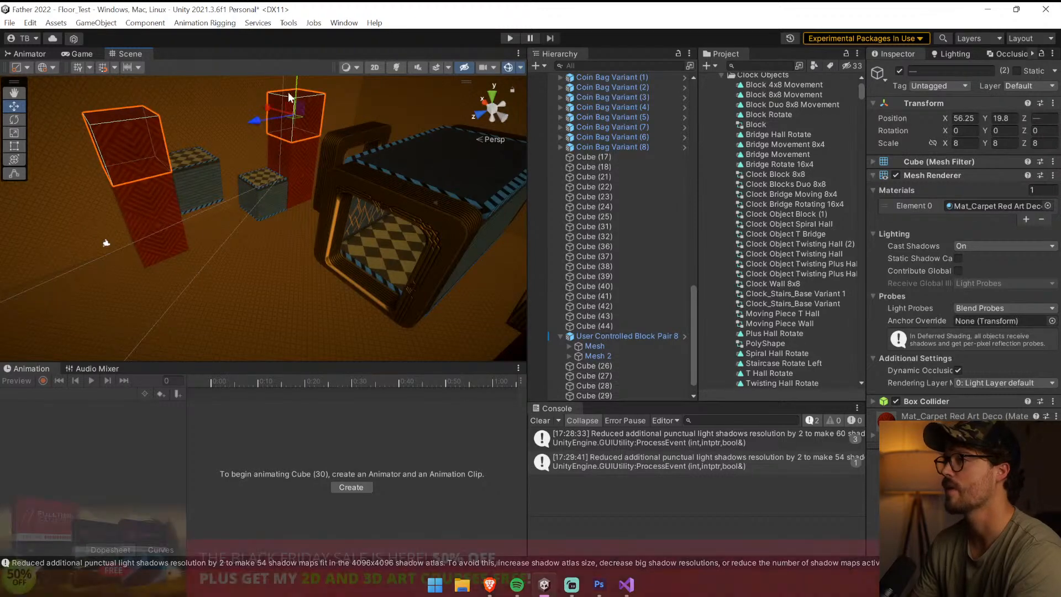
# Duplicate the three stacked cubes of the far red column
pyautogui.click(157, 221)
pyautogui.keyDown('shift'); pyautogui.click(158, 239); pyautogui.keyUp('shift')
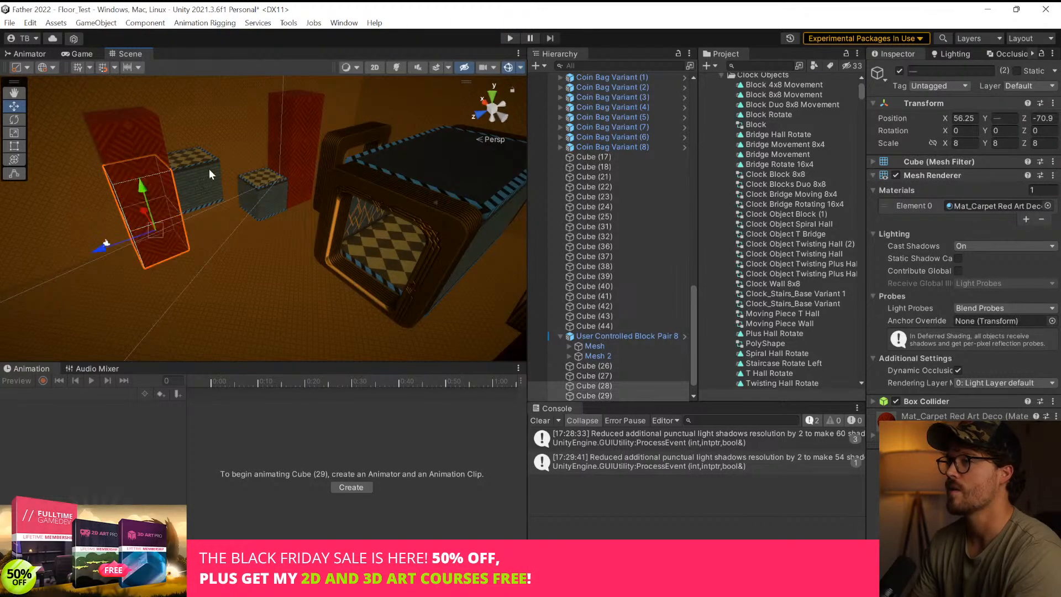
pyautogui.keyDown('shift'); pyautogui.click(207, 168); pyautogui.keyUp('shift')
pyautogui.keyDown('shift'); pyautogui.click(129, 141); pyautogui.keyUp('shift')
pyautogui.click(181, 181)
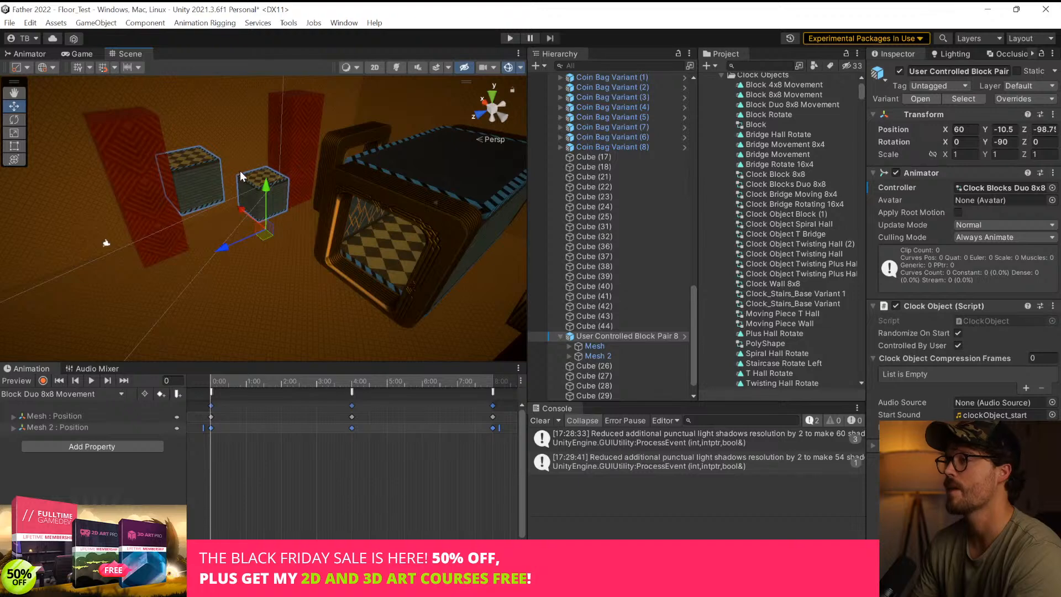
pyautogui.click(261, 145)
pyautogui.click(300, 127)
pyautogui.moveTo(362, 134); pyautogui.dragTo(337, 114, button='right')
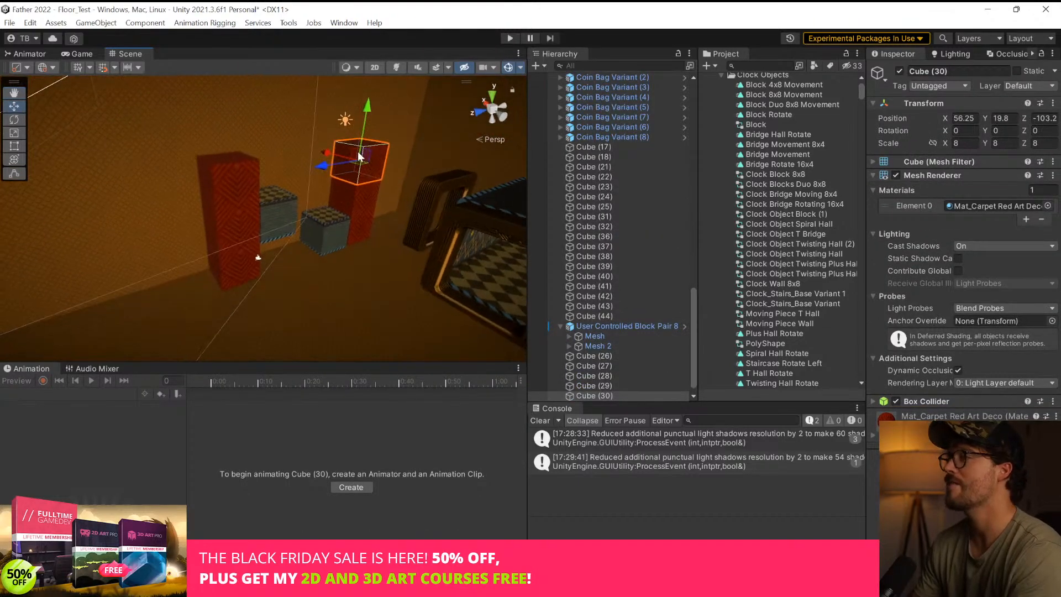
pyautogui.keyDown('shift'); pyautogui.click(360, 191); pyautogui.keyUp('shift')
pyautogui.keyDown('shift'); pyautogui.click(362, 221); pyautogui.keyUp('shift')
pyautogui.hotkey('ctrl', 'd')
pyautogui.press('Delete')
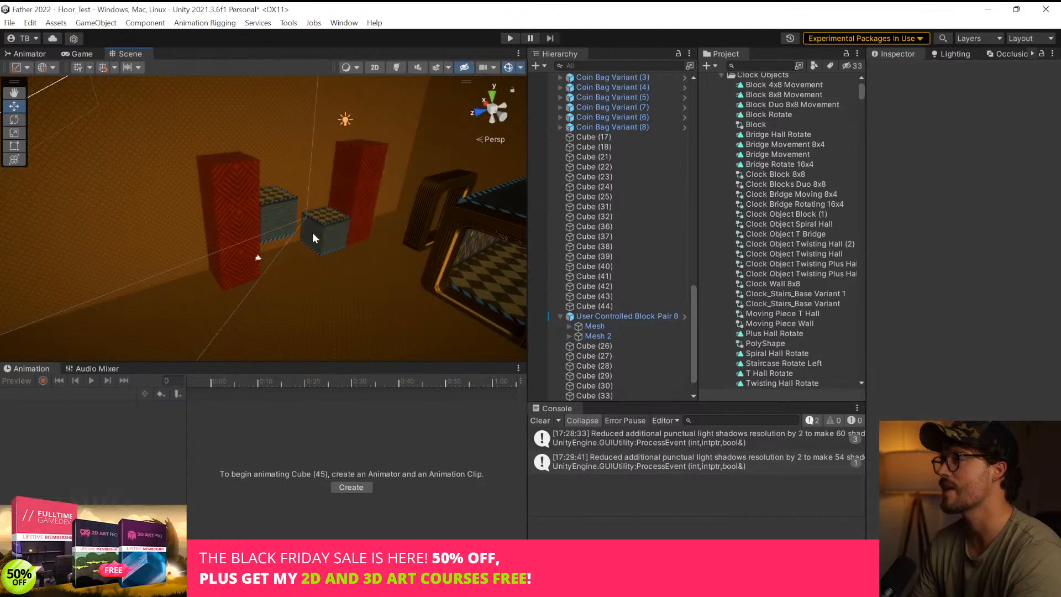
pyautogui.hotkey('ctrl', 'z')
# Duplicate the near red column's three cubes and place the copies directly beside it at Z -62.9
pyautogui.moveTo(325, 168); pyautogui.dragTo(334, 281)
pyautogui.hotkey('ctrl', 'd')
pyautogui.moveTo(335, 281); pyautogui.dragTo(858, 300, button='right')
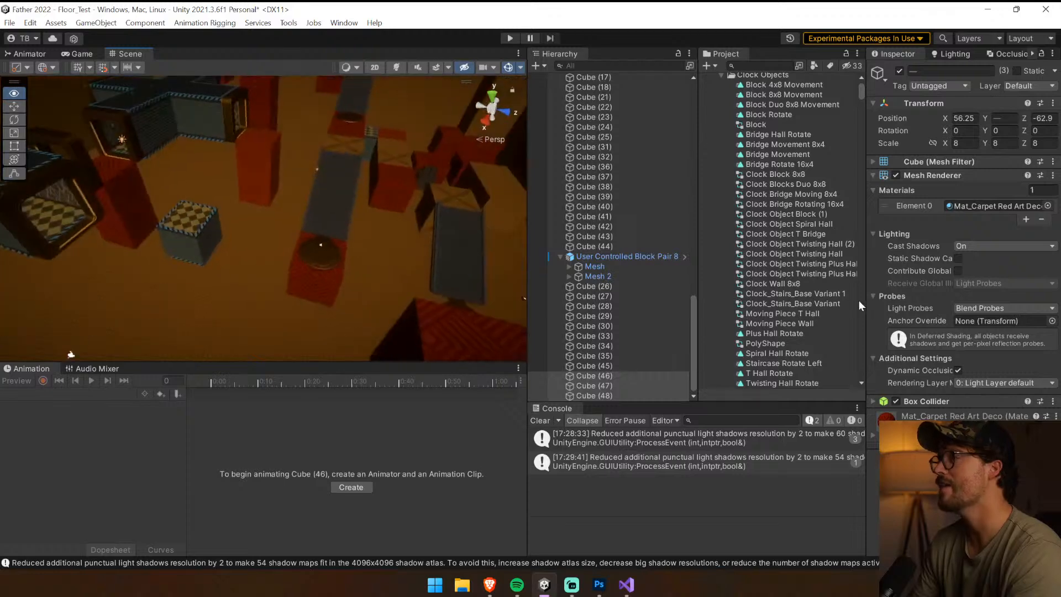
# Move the Lever Deactivate Trigger onto the top of the near red column, at X 55.76, Y 27.19 and Z about -66.5
pyautogui.click(322, 249)
pyautogui.moveTo(323, 243); pyautogui.dragTo(330, 298, button='right')
pyautogui.moveTo(311, 295); pyautogui.dragTo(81, 296)
pyautogui.moveTo(283, 288); pyautogui.dragTo(196, 254, button='right')
pyautogui.moveTo(192, 259); pyautogui.dragTo(244, 209)
pyautogui.moveTo(273, 129); pyautogui.dragTo(260, 65)
pyautogui.moveTo(249, 141); pyautogui.dragTo(303, 128, button='right')
pyautogui.moveTo(359, 136); pyautogui.dragTo(350, 194)
pyautogui.moveTo(284, 218); pyautogui.dragTo(218, 200)
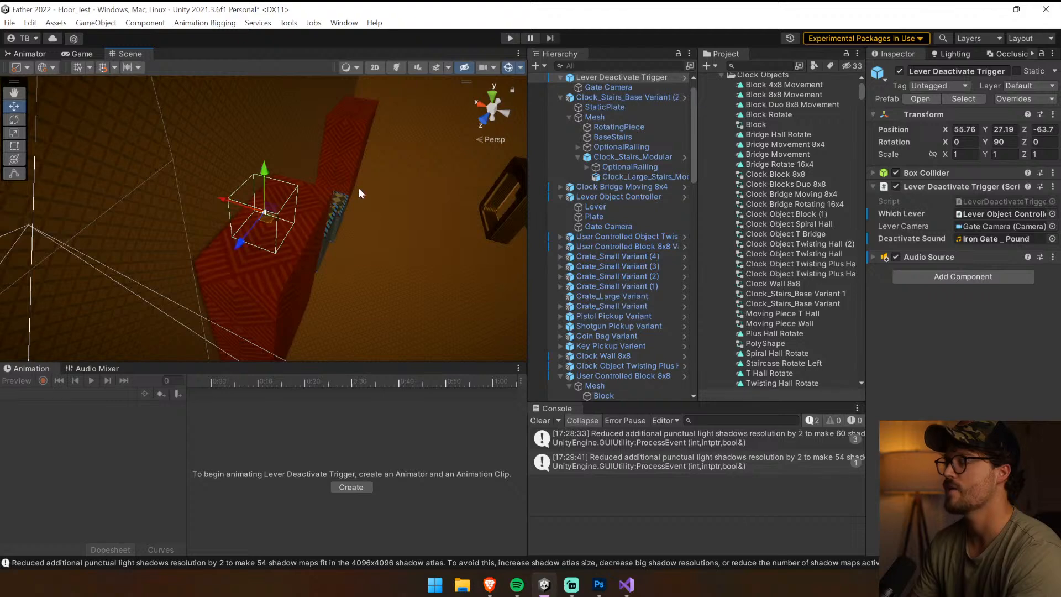
pyautogui.moveTo(359, 188); pyautogui.dragTo(106, 237, button='right')
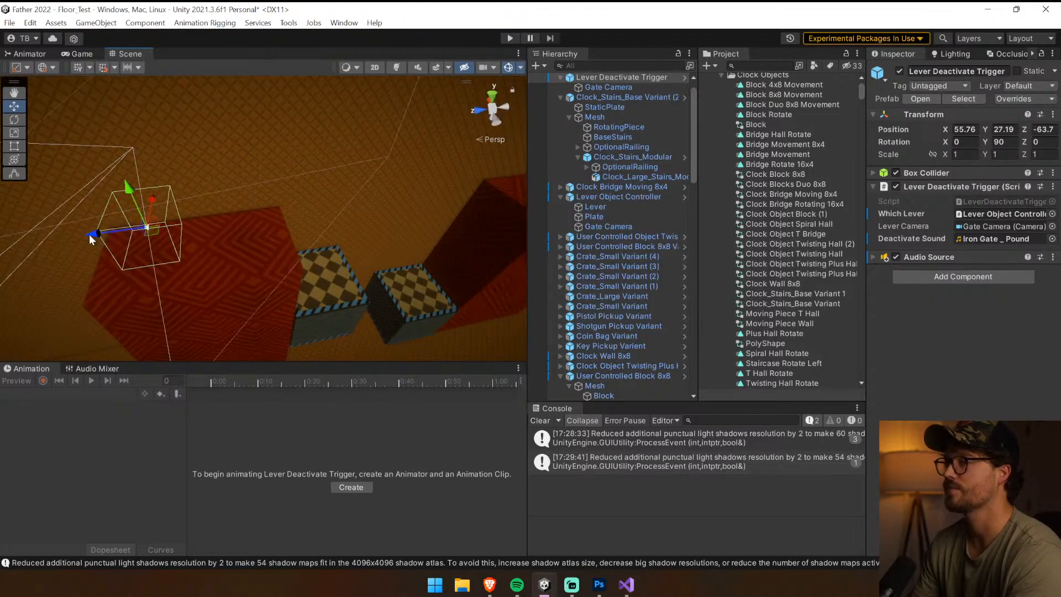
pyautogui.moveTo(90, 235); pyautogui.dragTo(134, 234)
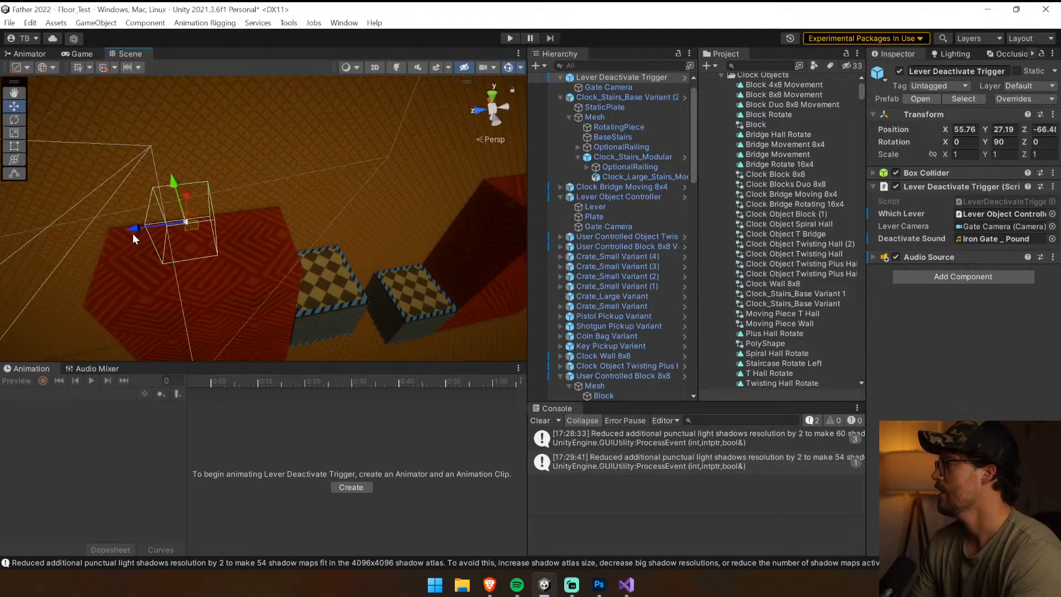
# Duplicate the Lever Deactivate Trigger, place the copy on top of the far red column at Z -103.1, and select it in the hierarchy
pyautogui.hotkey('ctrl', 'd')
pyautogui.moveTo(135, 230); pyautogui.dragTo(539, 181)
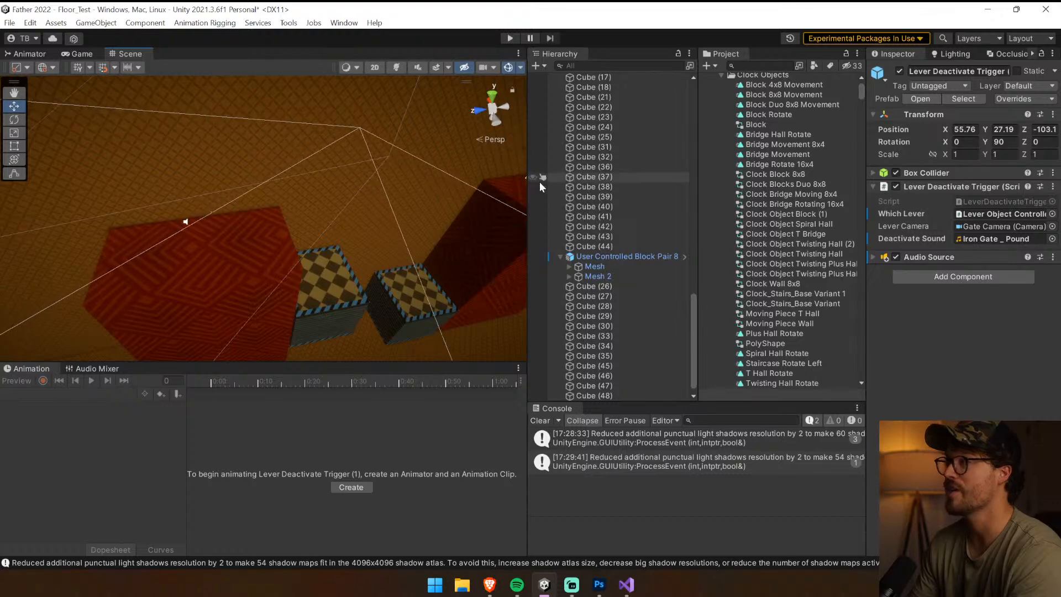
pyautogui.moveTo(467, 226); pyautogui.dragTo(467, 228, button='right')
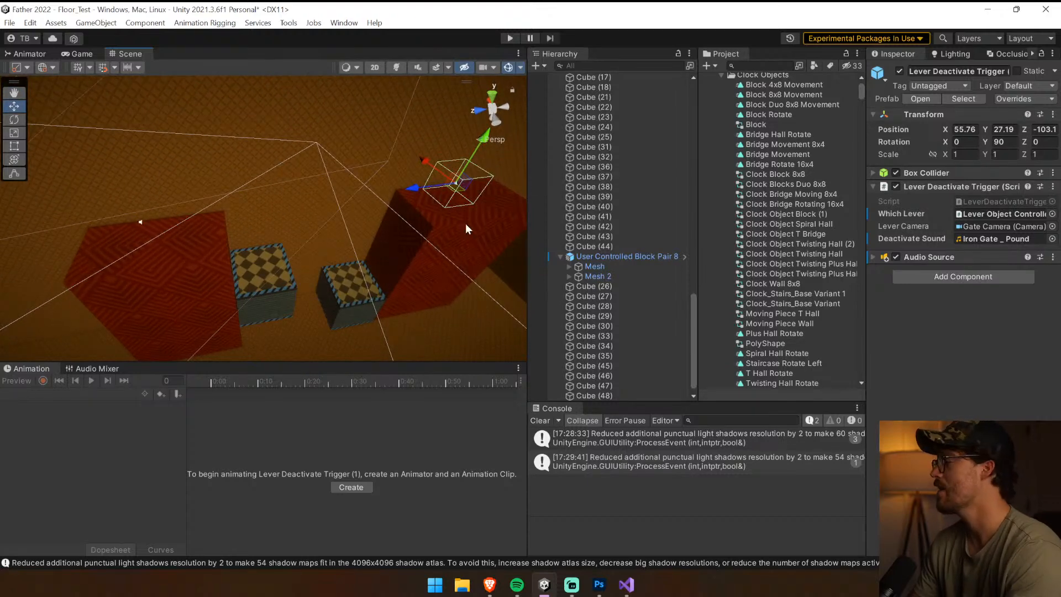
pyautogui.scroll(-2, 594, 256)
pyautogui.click(638, 347)
pyautogui.click(637, 396)
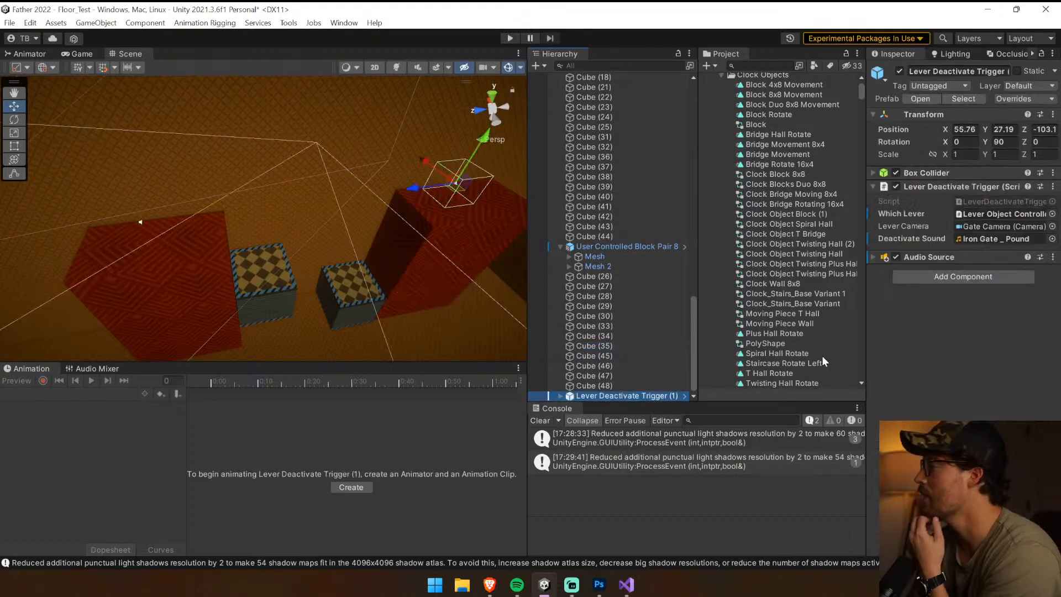
# Open the LeverDeactivateTrigger script in Visual Studio, examine the OnTriggerEnter condition and DeactivateLever coroutine, and return to Unity
pyautogui.doubleClick(982, 200)
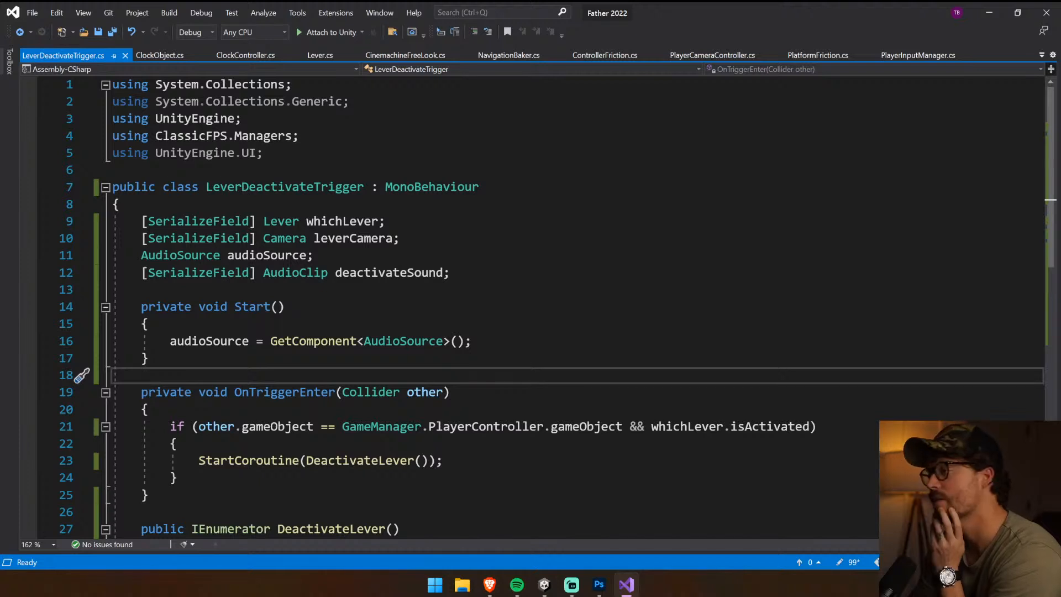
pyautogui.scroll(-3, 531, 304)
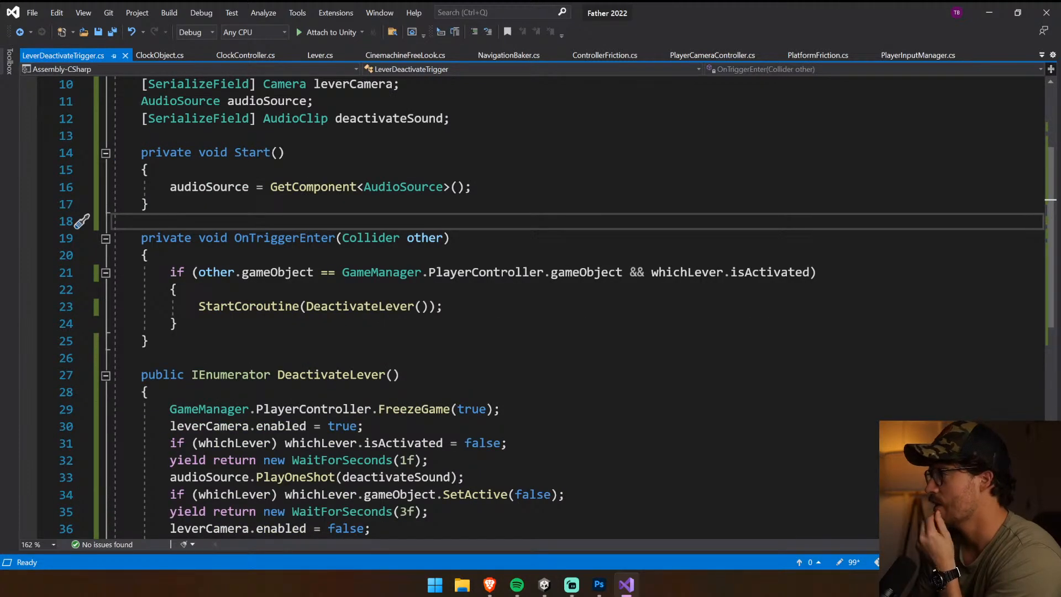
pyautogui.moveTo(645, 272); pyautogui.dragTo(817, 271)
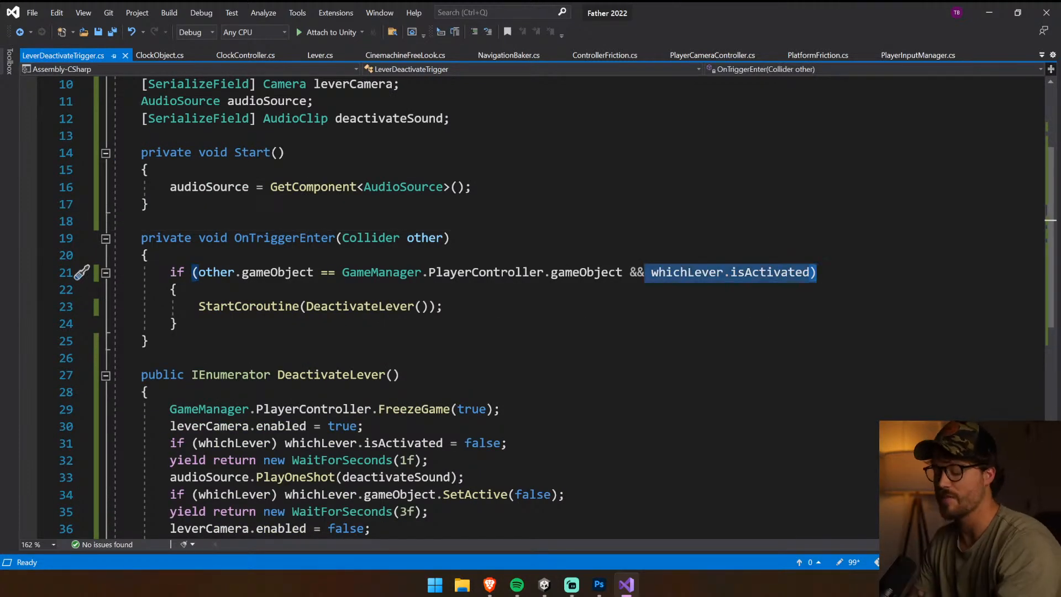
pyautogui.hotkey('alt', '`')
pyautogui.hotkey('alt', 'Tab')
pyautogui.click(545, 421)
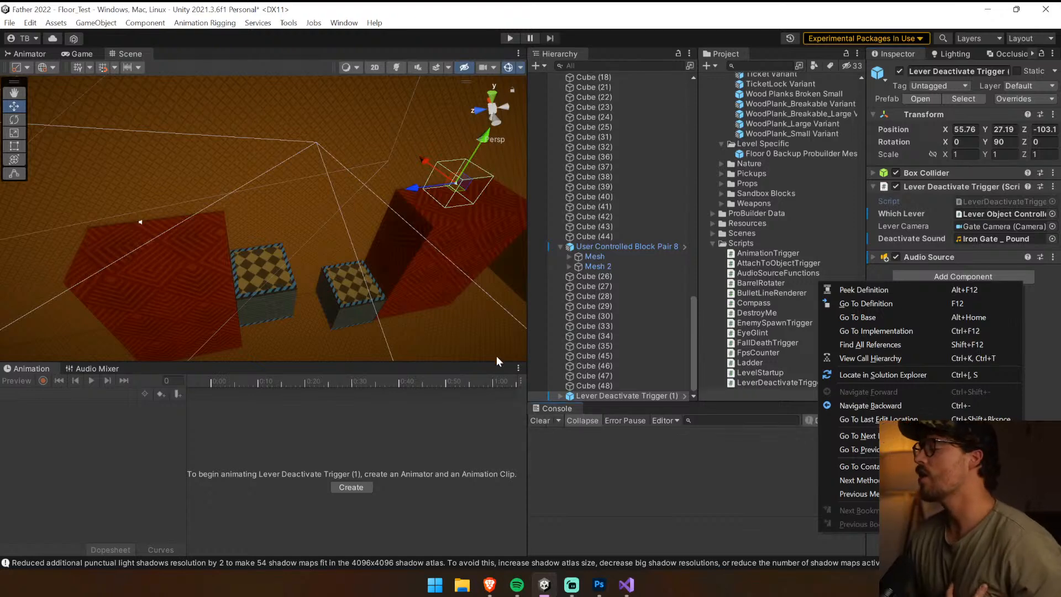
# Enlarge the scene view's height and select the User Controlled Block Pair
pyautogui.moveTo(496, 361); pyautogui.dragTo(486, 453)
pyautogui.moveTo(381, 337); pyautogui.dragTo(429, 253, button='right')
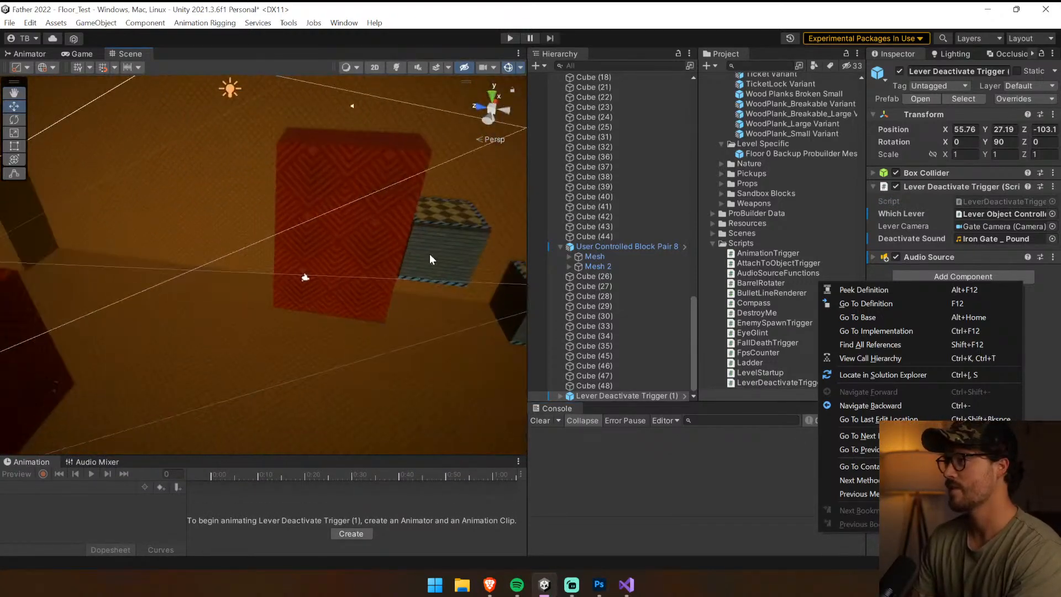
pyautogui.click(429, 253)
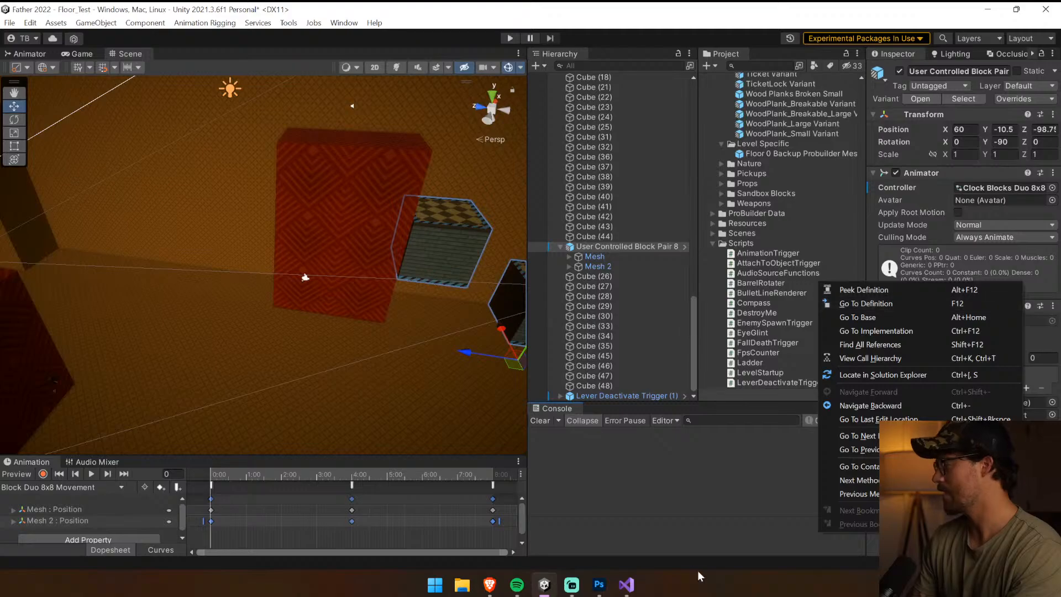
pyautogui.click(626, 584)
pyautogui.hotkey('alt', 'Tab')
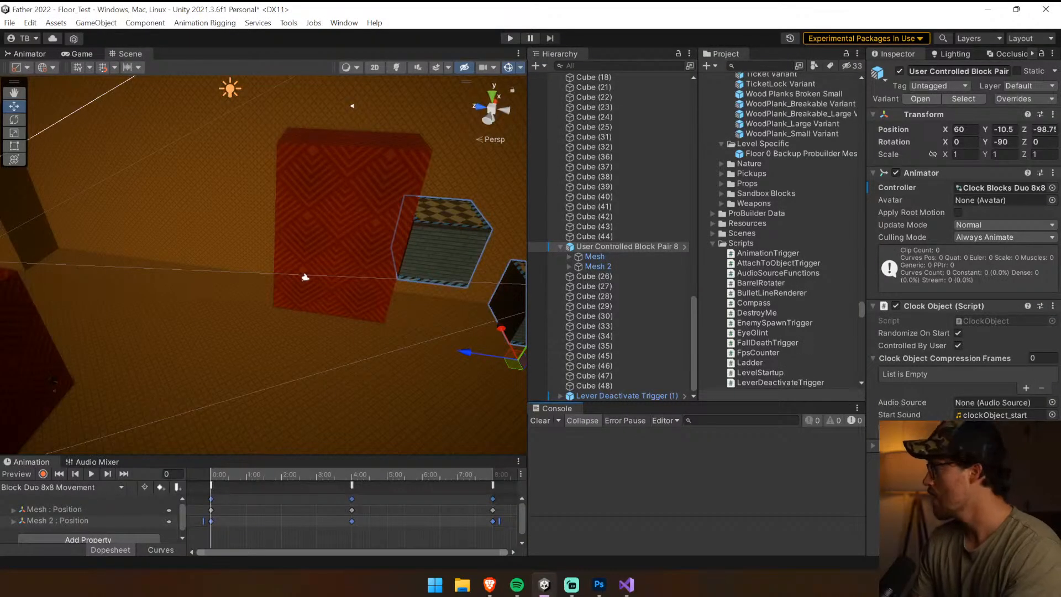
# Locate the block pair assigned to the Lever Object Controller, frame it, and preview its Block Duo 8x8 Movement clip
pyautogui.moveTo(343, 288); pyautogui.dragTo(234, 319, button='right')
pyautogui.click(231, 325)
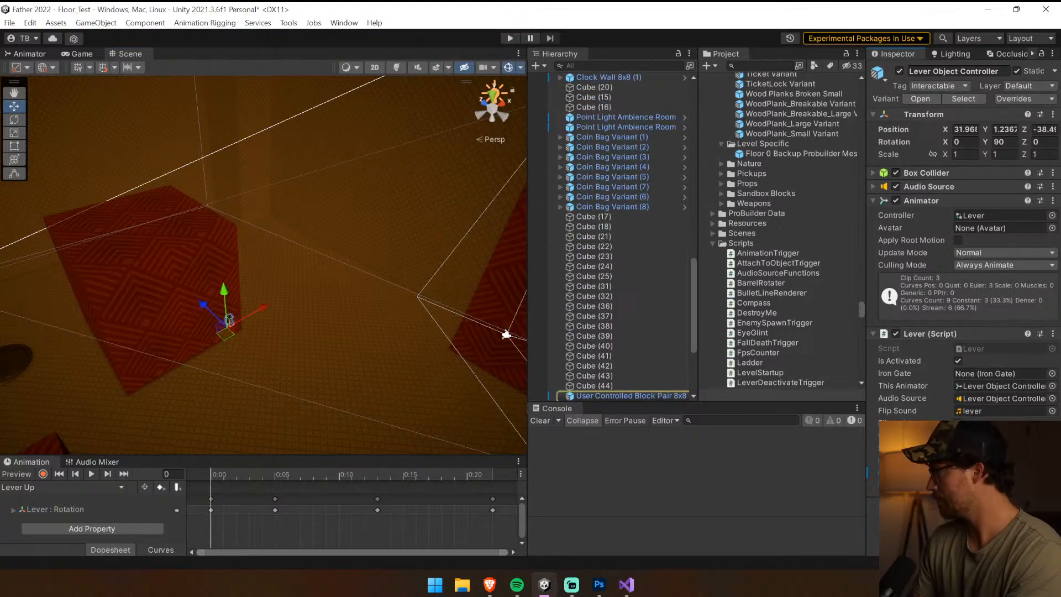
pyautogui.doubleClick(624, 396)
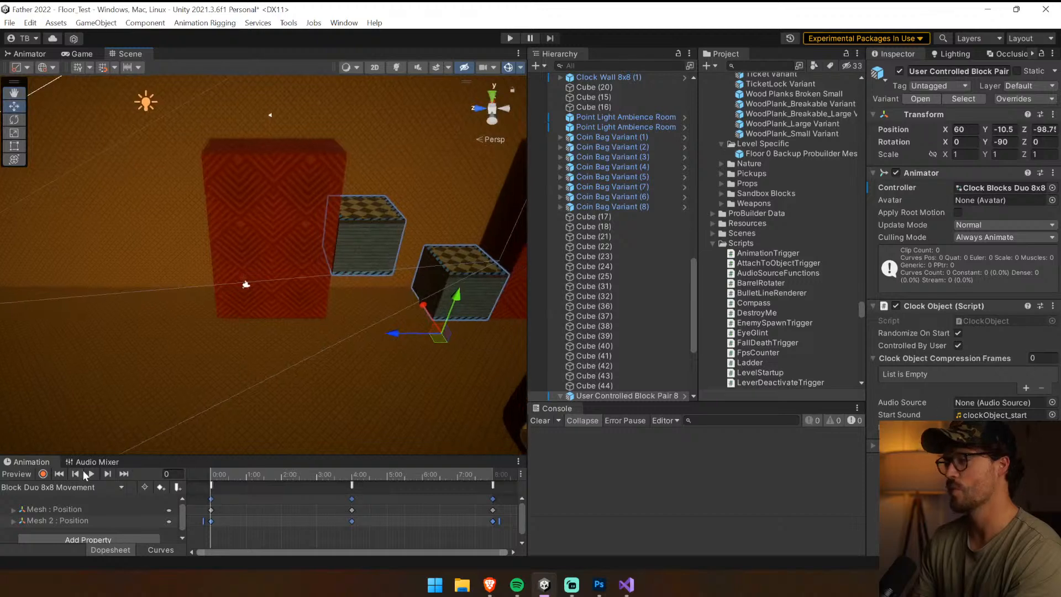
pyautogui.click(91, 474)
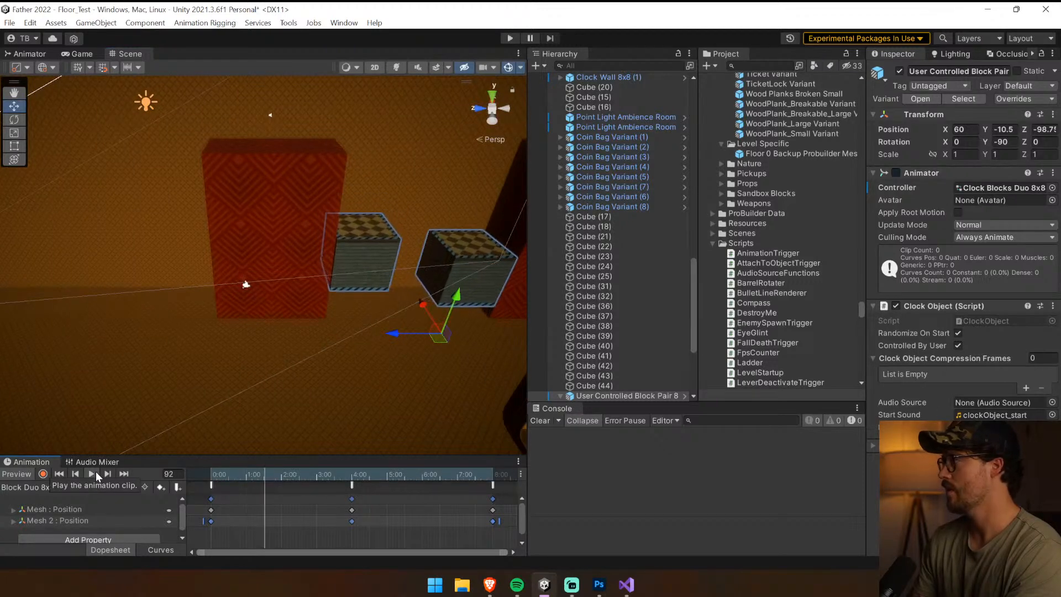
pyautogui.click(616, 227)
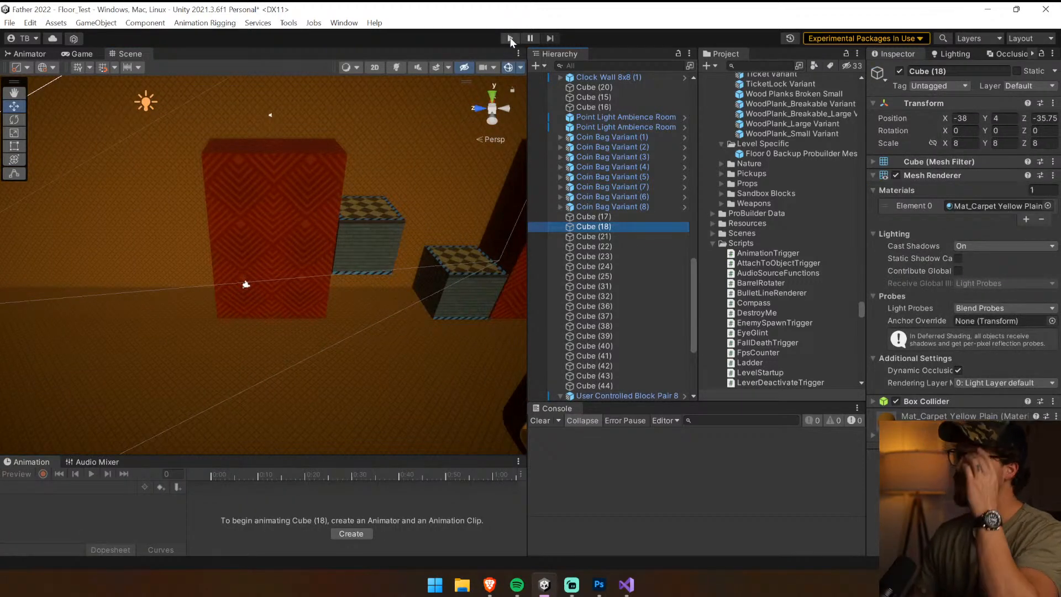
pyautogui.moveTo(270, 257); pyautogui.dragTo(278, 219, button='right')
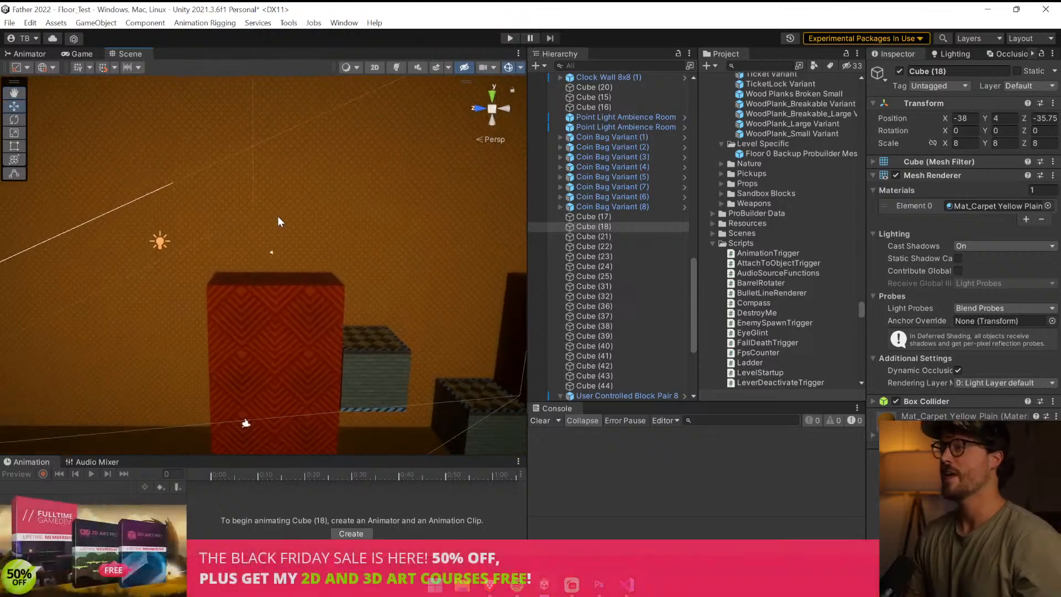
# Inspect the red columns around the block pair, start a playtest of the level, and widen the Game view
pyautogui.click(278, 219)
pyautogui.moveTo(286, 275); pyautogui.dragTo(355, 266, button='right')
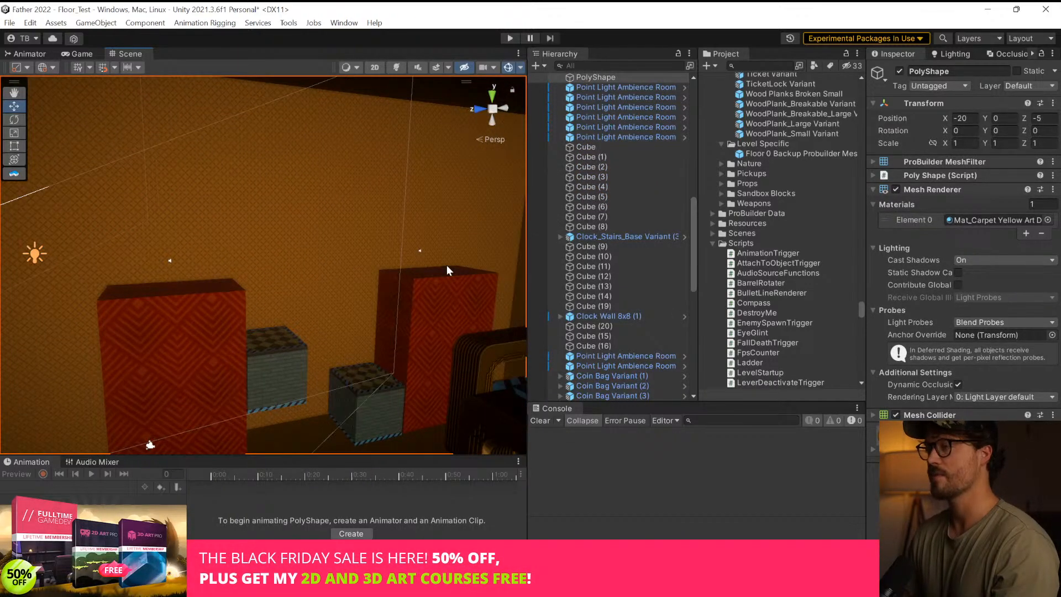
pyautogui.moveTo(451, 264); pyautogui.dragTo(366, 293, button='right')
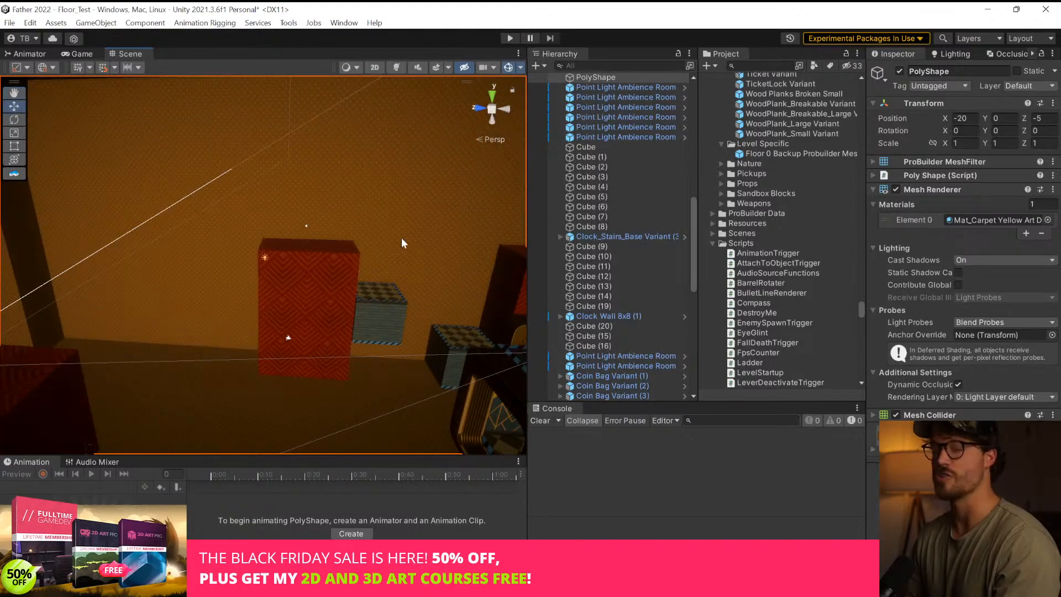
pyautogui.hotkey('ctrl', 'p')
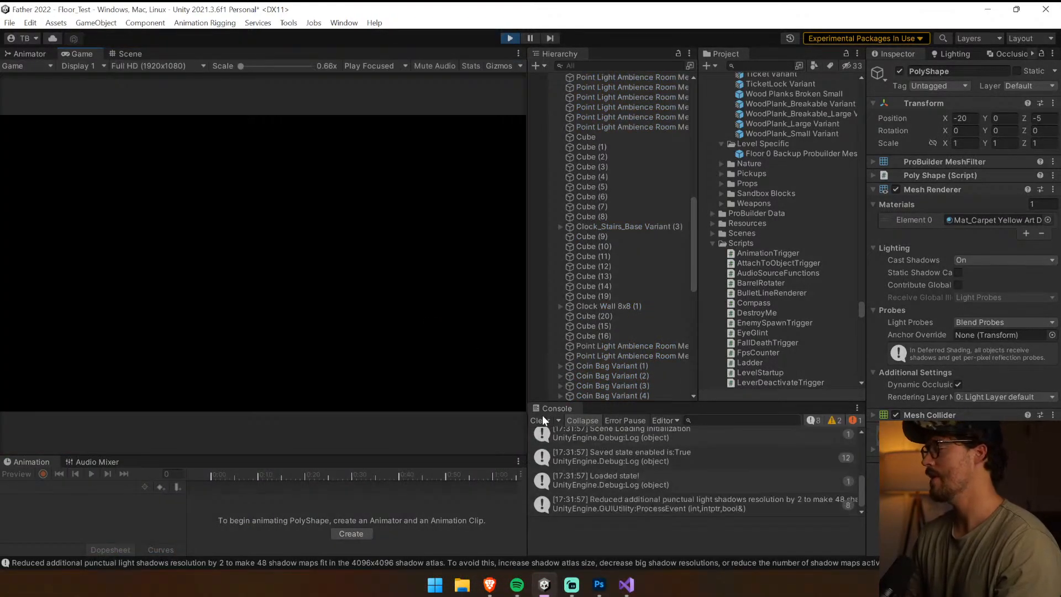
pyautogui.moveTo(528, 409); pyautogui.dragTo(664, 410)
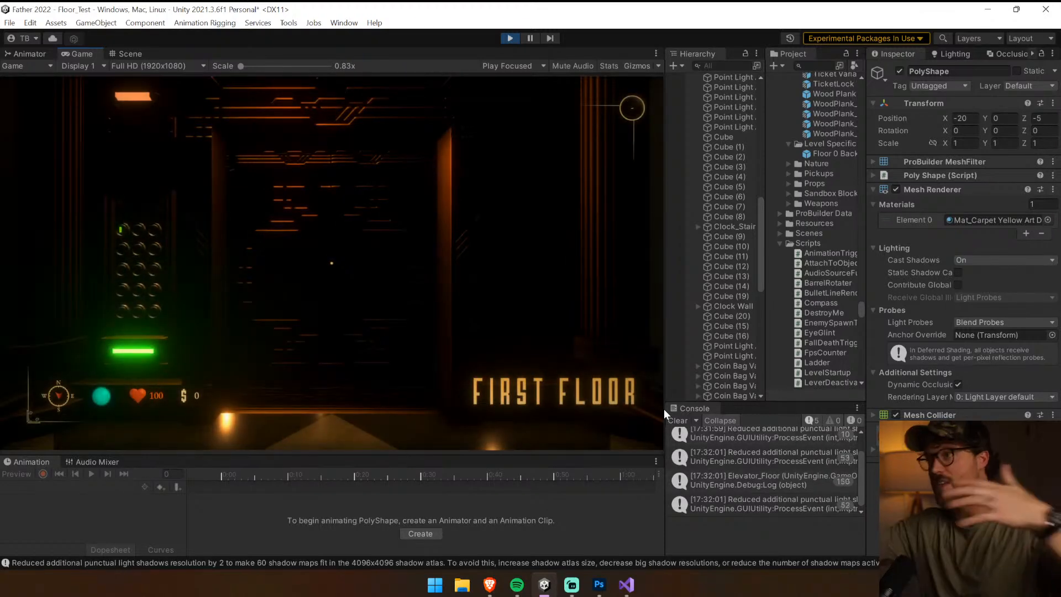
pyautogui.click(642, 391)
# Walk out of the elevator in the playtest and fire two shots around the tall red columns
pyautogui.press('w')
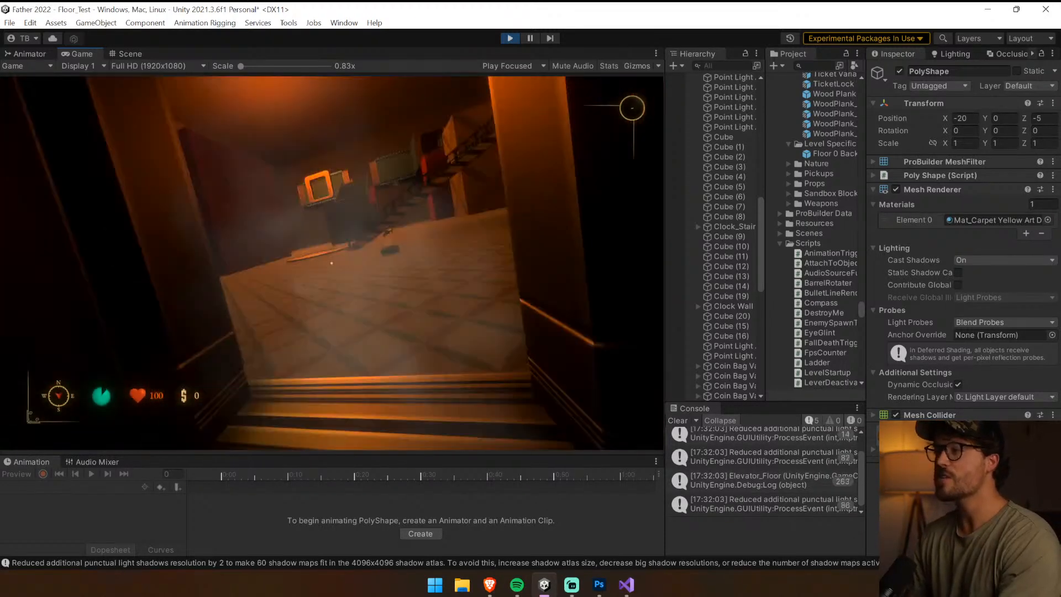
pyautogui.press('w')
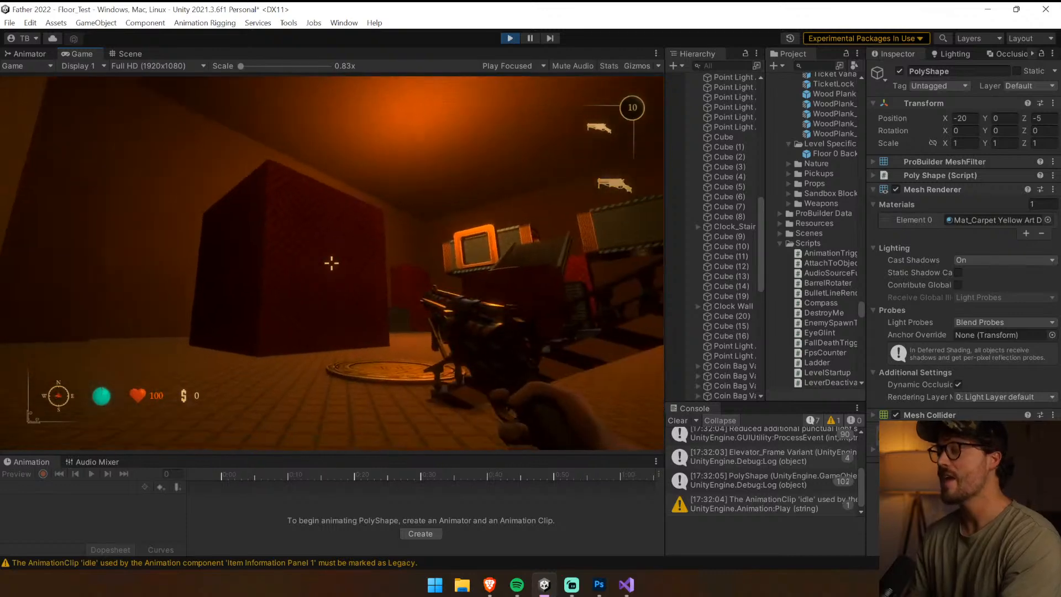
pyautogui.press('XF86AudioLowerVolume')
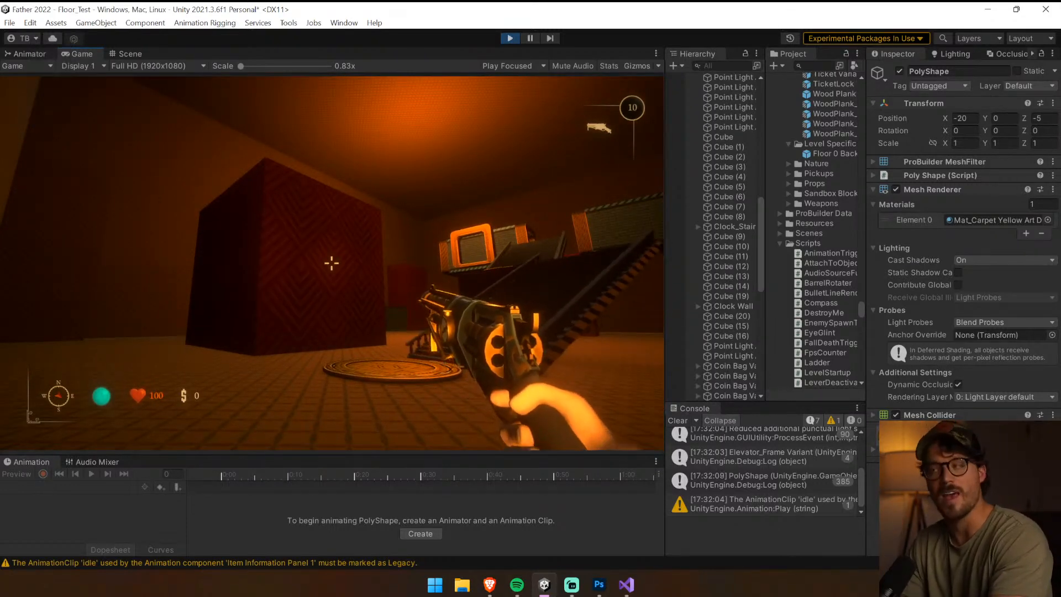
pyautogui.press('w')
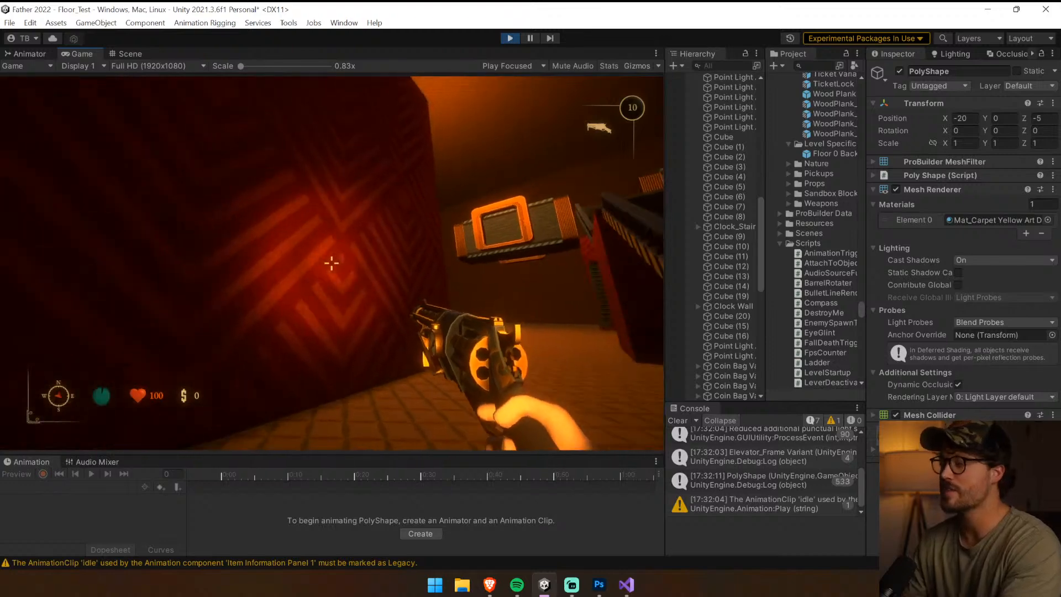
pyautogui.click(332, 263)
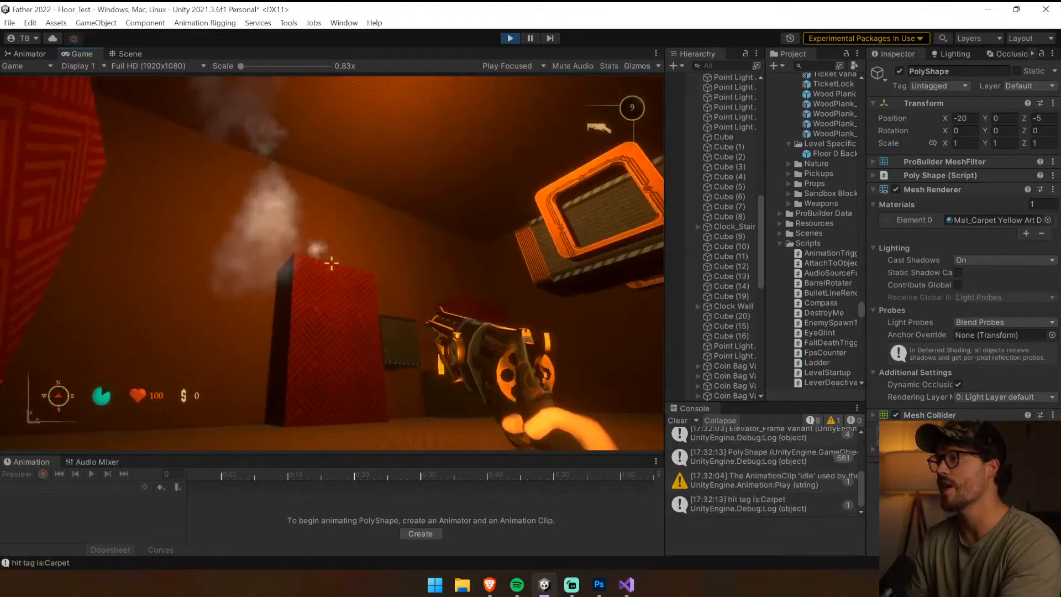
pyautogui.click(331, 263)
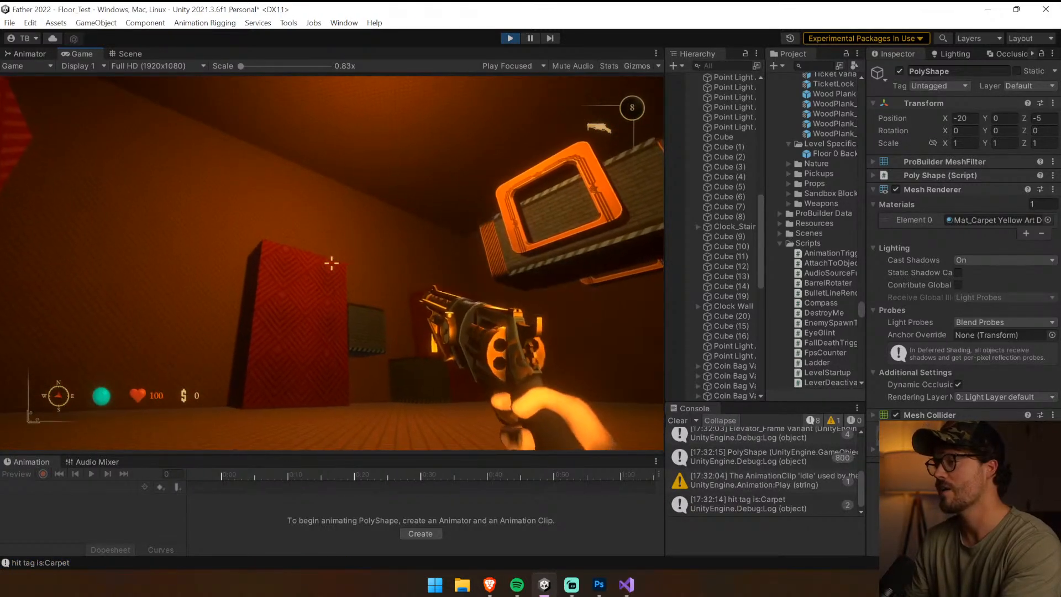
# Walk up to the block pair, examine its height from the floor, and stop the playtest
pyautogui.press('w')
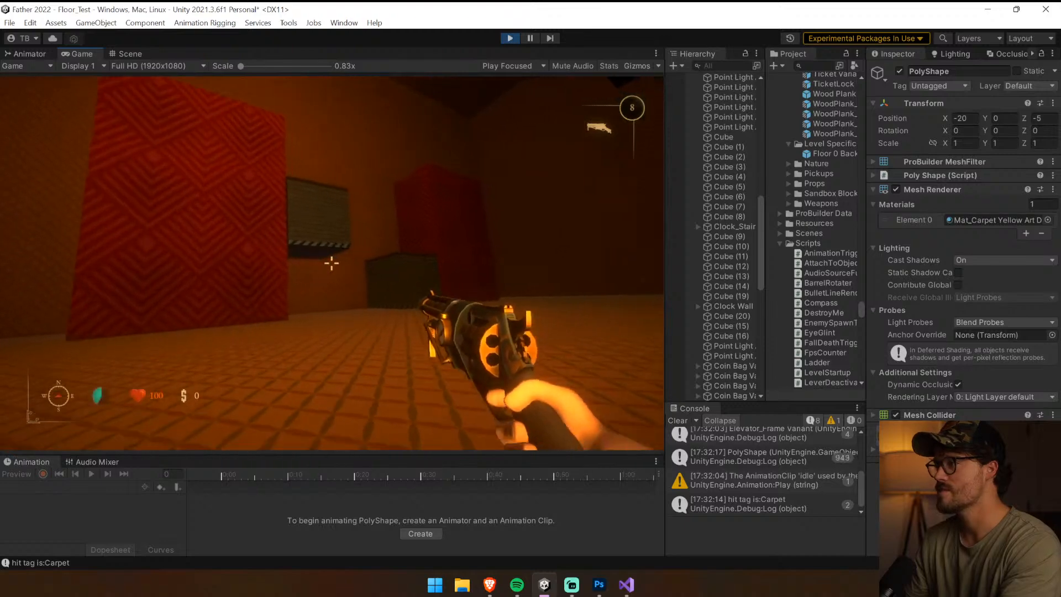
pyautogui.press('w')
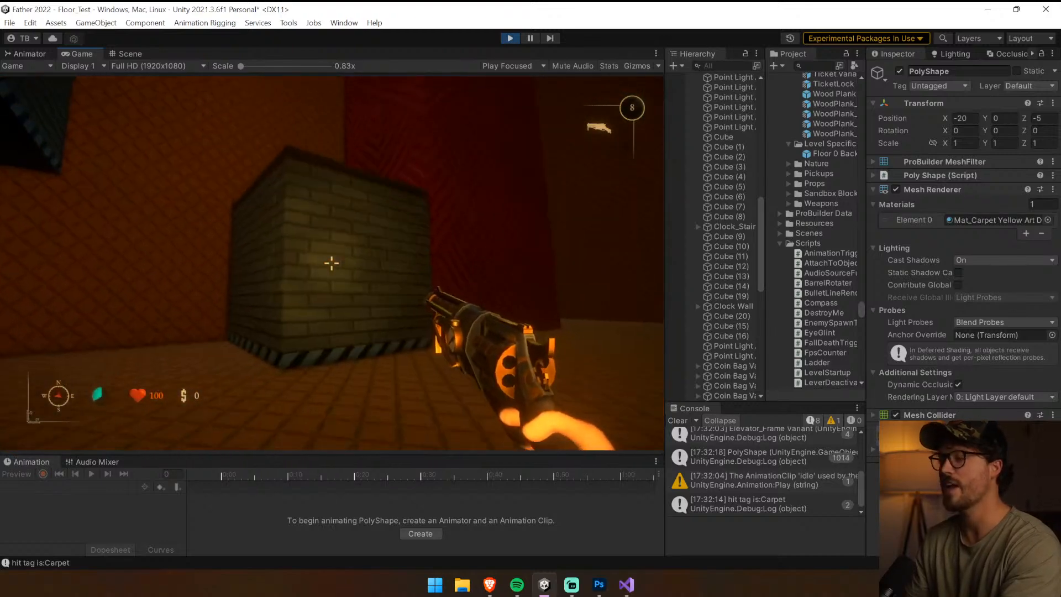
pyautogui.press('w')
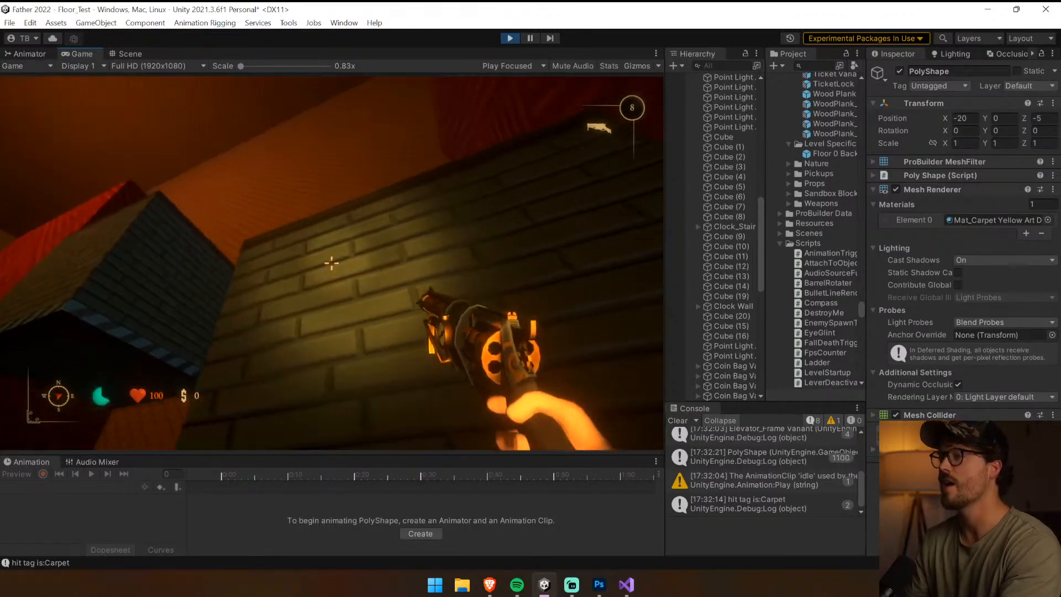
pyautogui.press('w')
pyautogui.press('s')
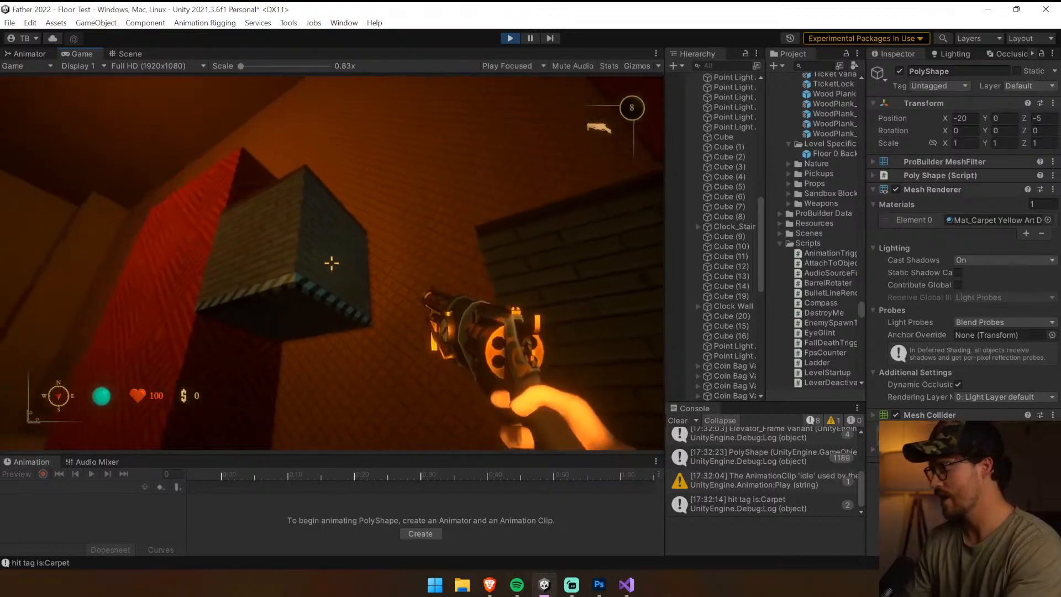
pyautogui.hotkey('ctrl', 'p')
# Delete the four upper red cubes at Y 19.8 from the columns on both sides of the block pair
pyautogui.moveTo(333, 261); pyautogui.dragTo(748, 316, button='right')
pyautogui.press('w')
pyautogui.click(256, 309)
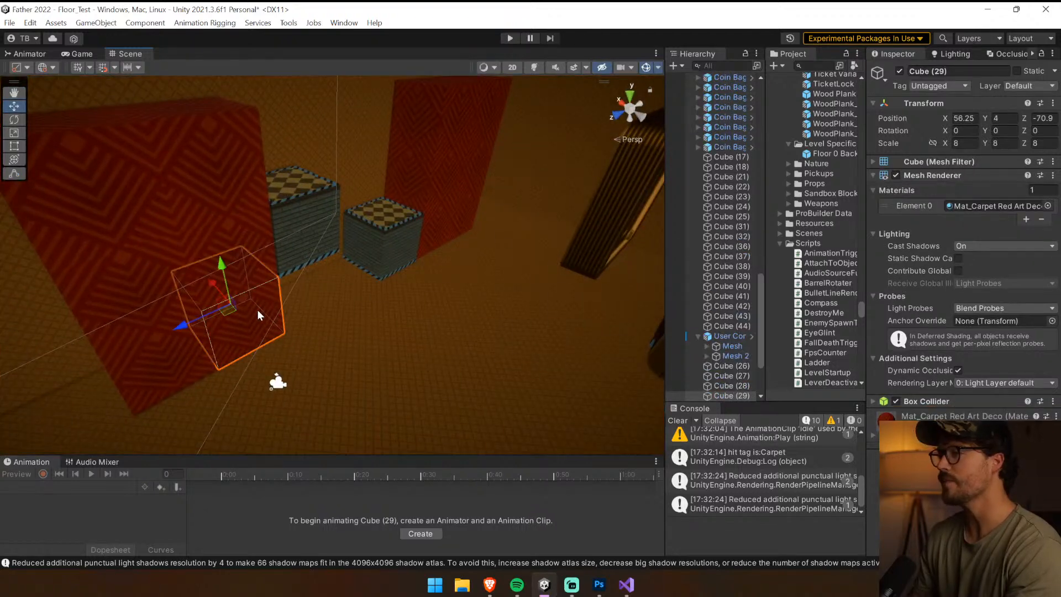
pyautogui.click(216, 216)
pyautogui.keyDown('shift'); pyautogui.click(428, 126); pyautogui.keyUp('shift')
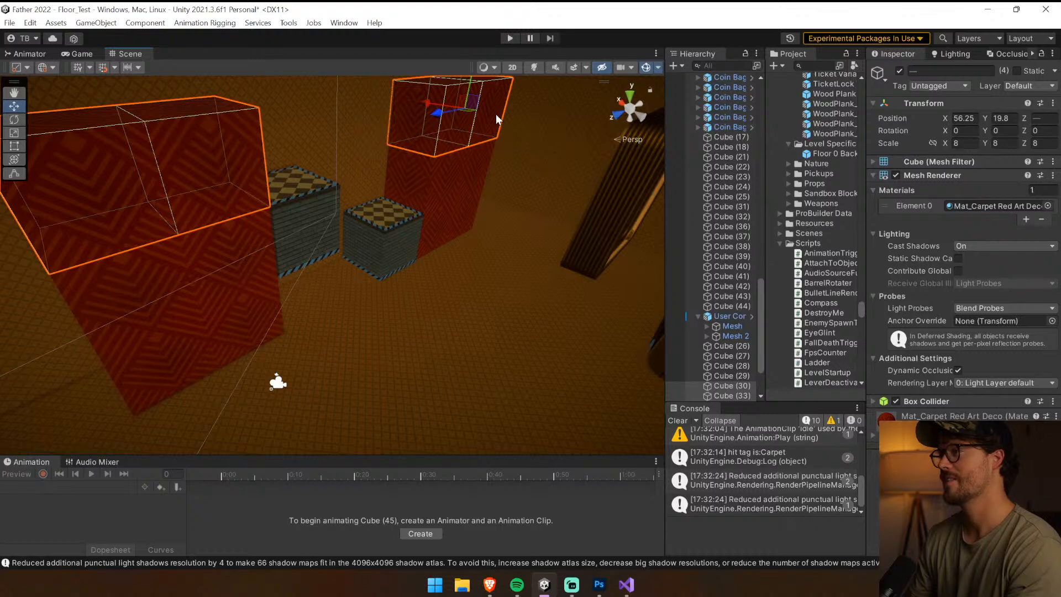
pyautogui.press('Delete')
# Duplicate one lower red cube of the near column and place the copy in front at about X 50.07, Y -0.38
pyautogui.click(206, 327)
pyautogui.keyDown('shift'); pyautogui.click(260, 319); pyautogui.keyUp('shift')
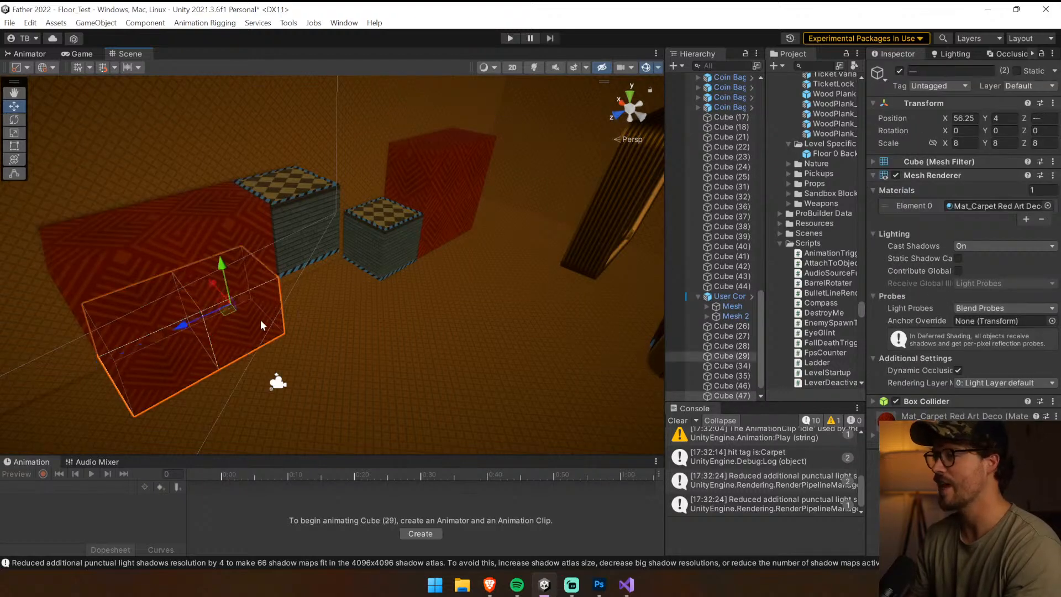
pyautogui.click(261, 320)
pyautogui.click(247, 305)
pyautogui.moveTo(247, 303); pyautogui.dragTo(259, 326)
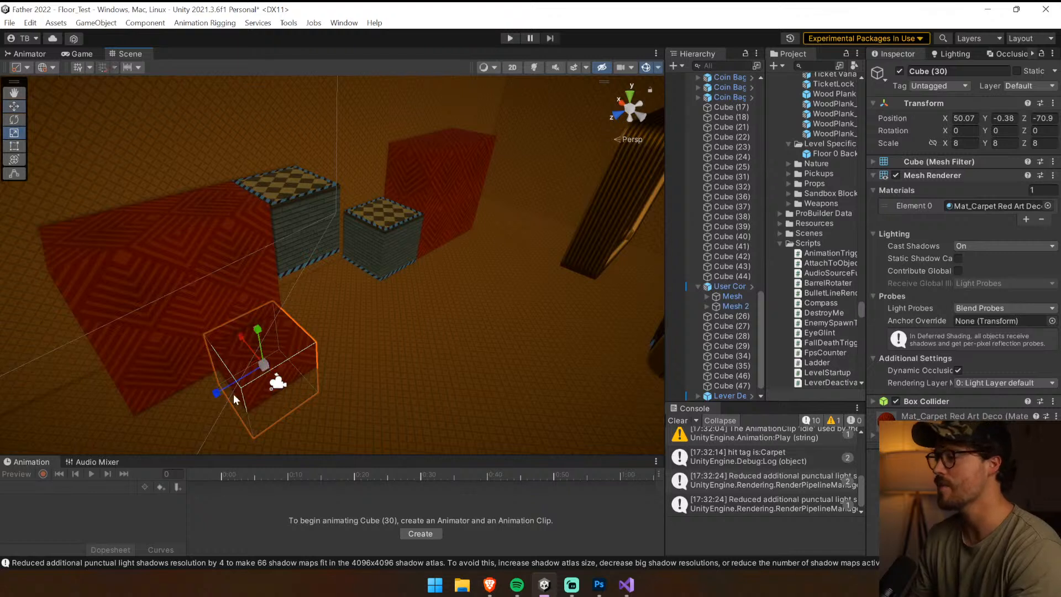
# Stretch the copied cube to a Z scale of 55.688 and position it along the block pair at X 48.07, Y 0.4, Z -85.1
pyautogui.moveTo(235, 398); pyautogui.dragTo(121, 450)
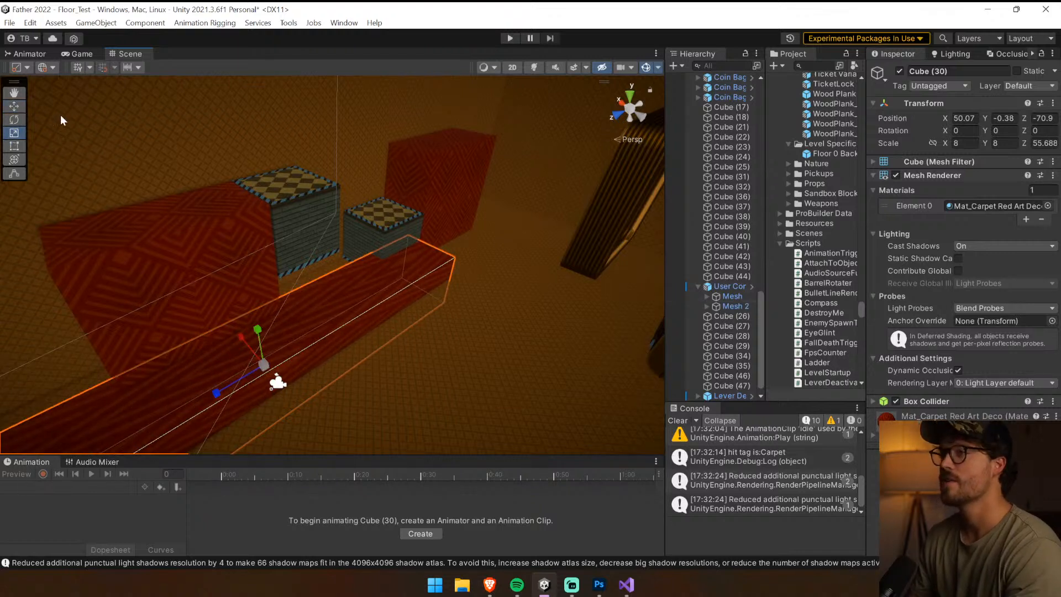
pyautogui.moveTo(227, 394); pyautogui.dragTo(340, 294)
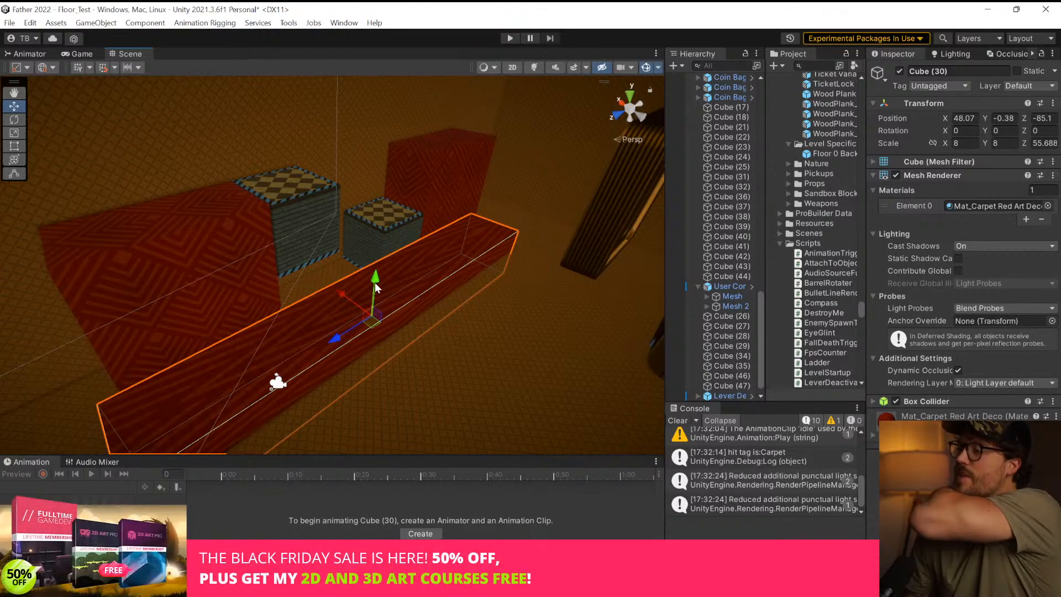
pyautogui.moveTo(375, 288); pyautogui.dragTo(375, 283)
# Start another playtest, clear the console, and walk out of the elevator into the clock room
pyautogui.click(511, 38)
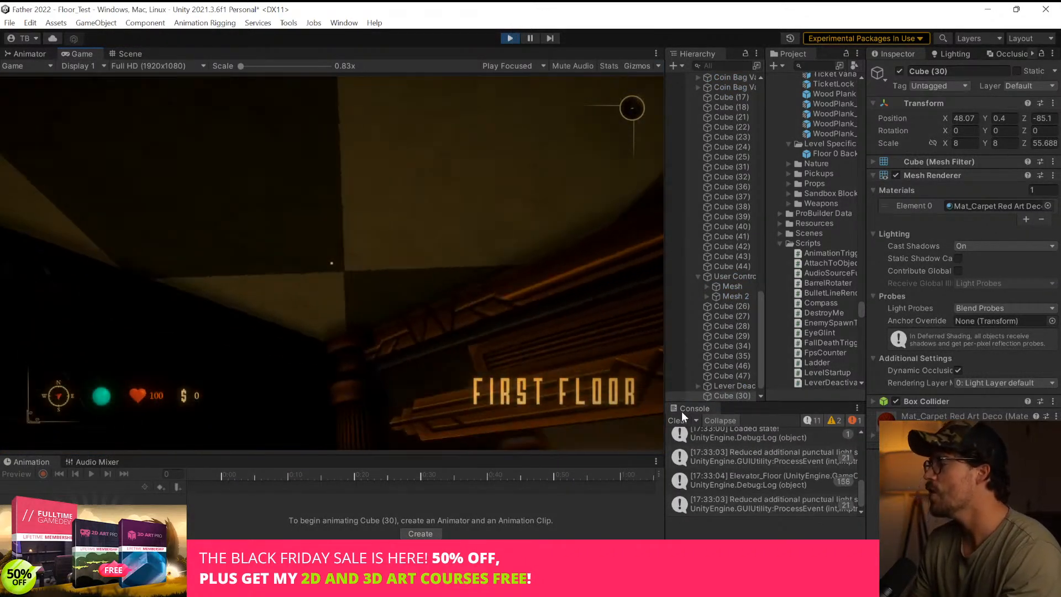
pyautogui.click(680, 420)
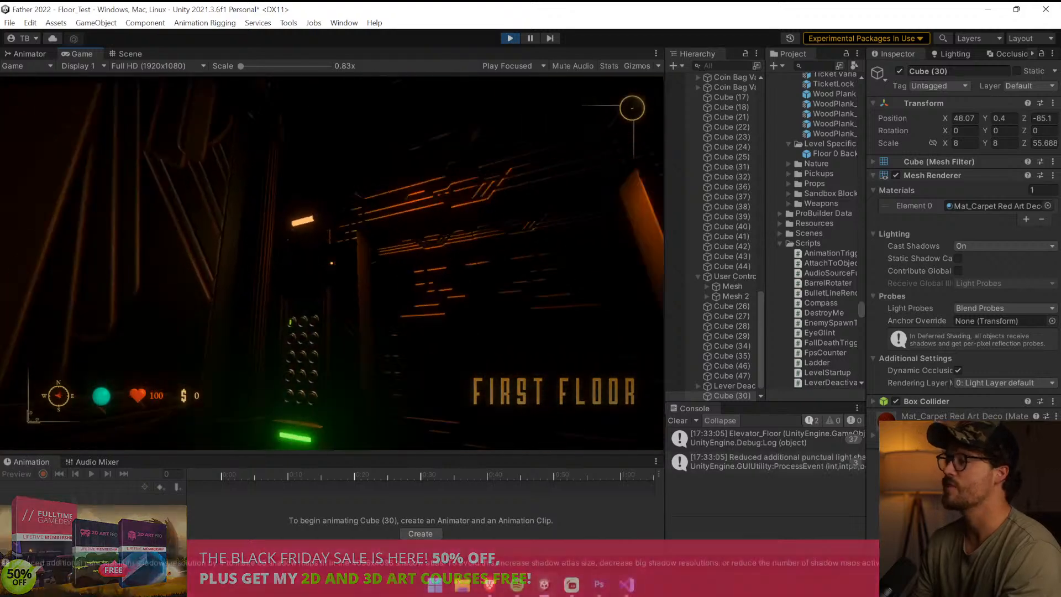
pyautogui.press('w')
pyautogui.press('w')
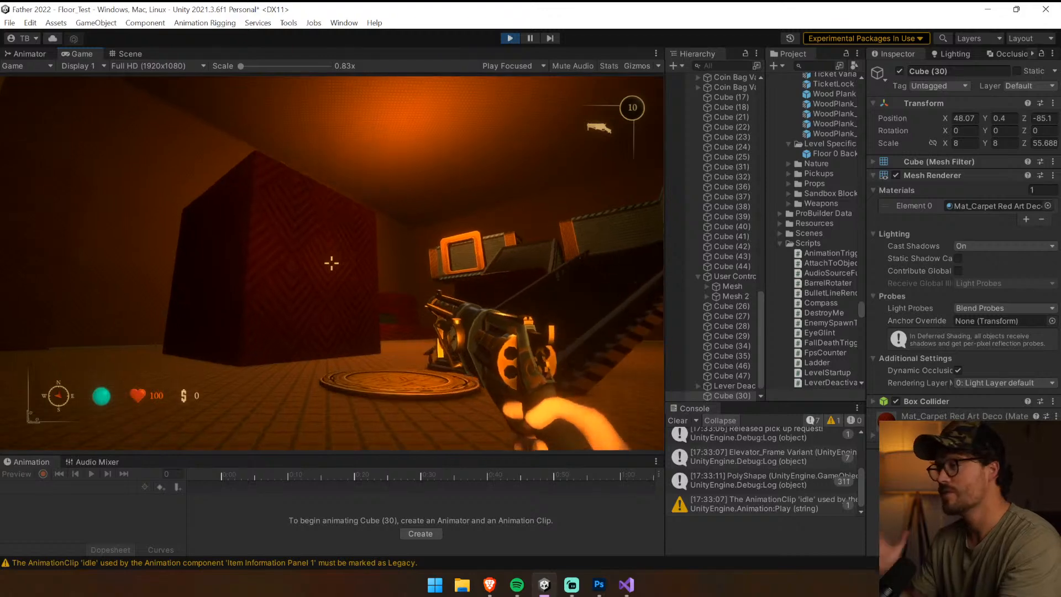
pyautogui.press('w')
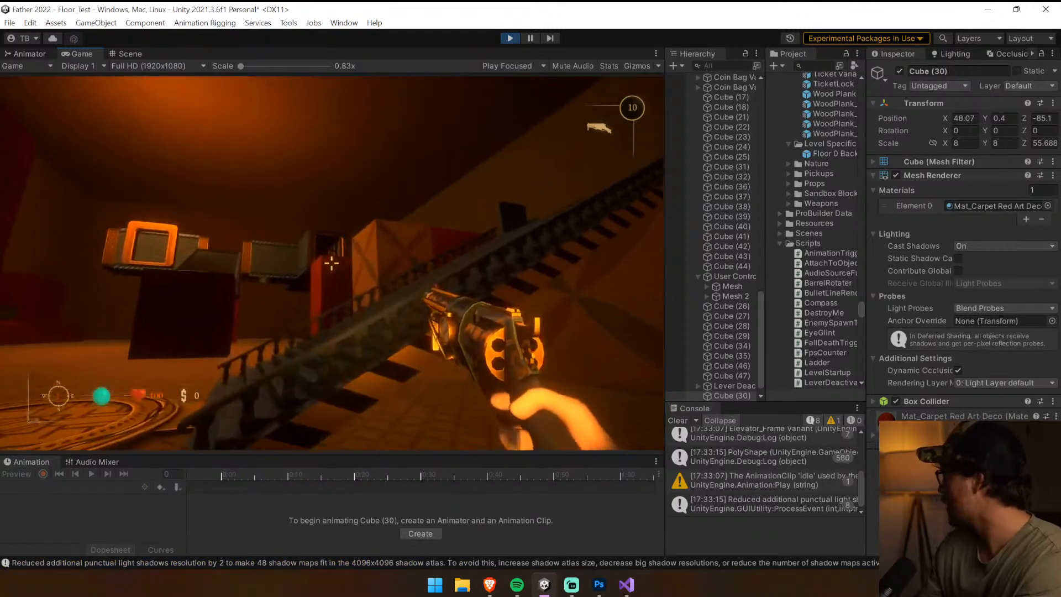
pyautogui.hotkey('alt', 'Tab')
pyautogui.hotkey('alt', 'Tab')
# Climb the stairs to the round clock platform and view the lowered columns and new red ledge from there
pyautogui.press('w')
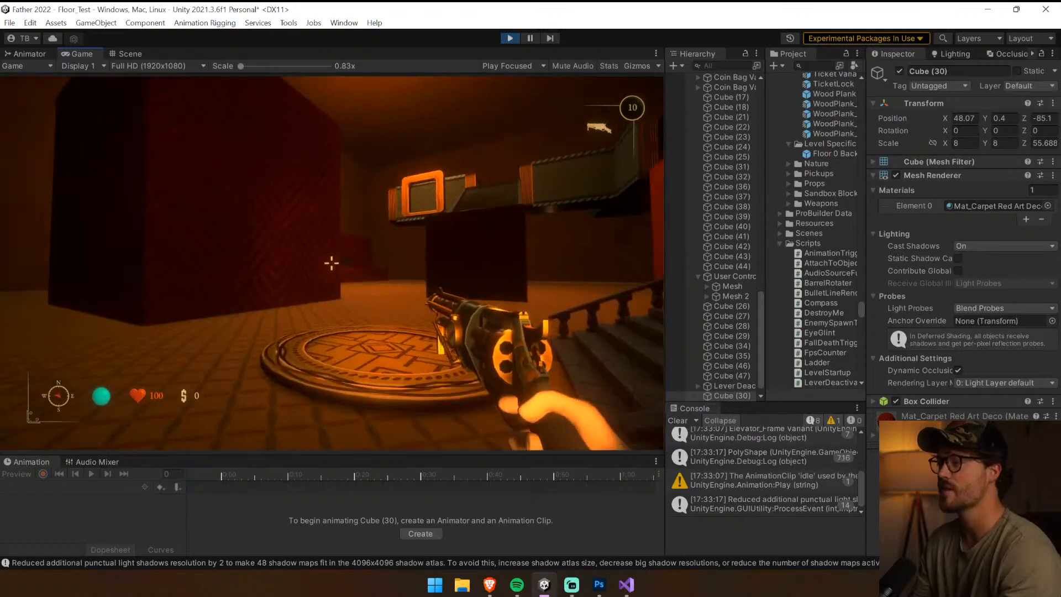
pyautogui.press('w')
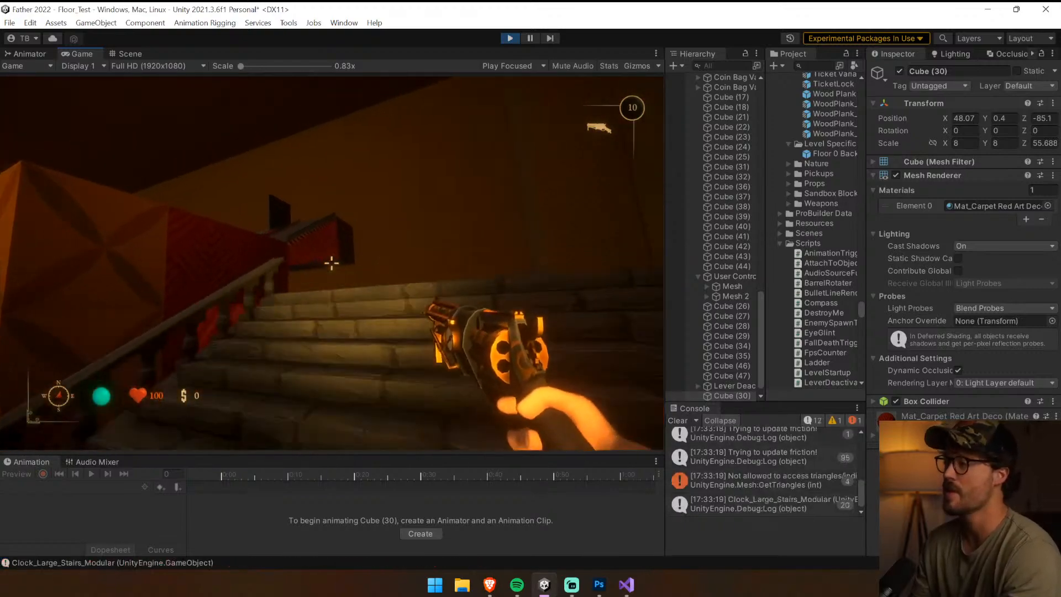
pyautogui.press('w')
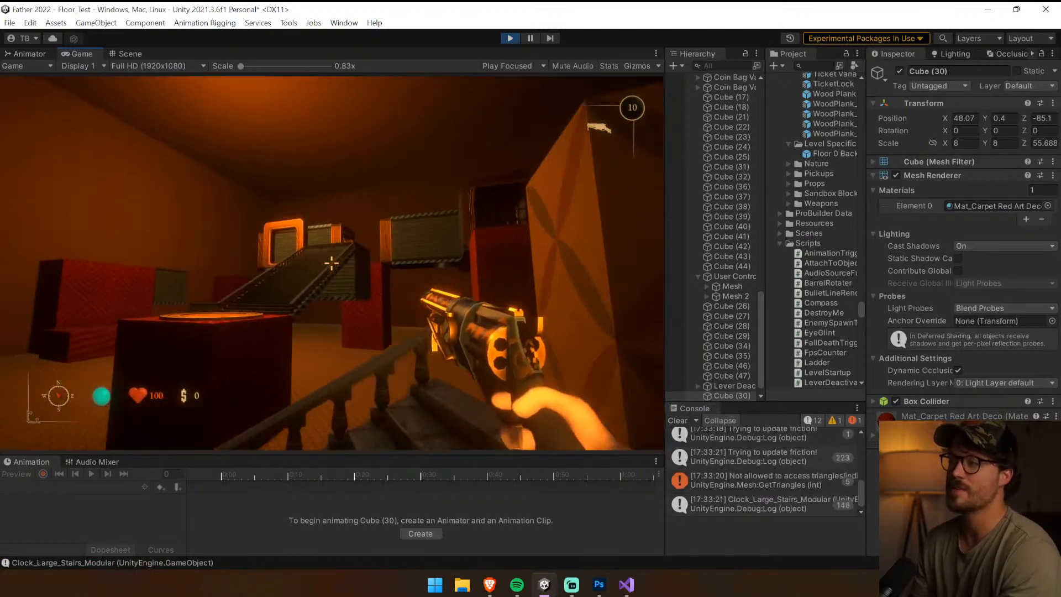
pyautogui.press('w')
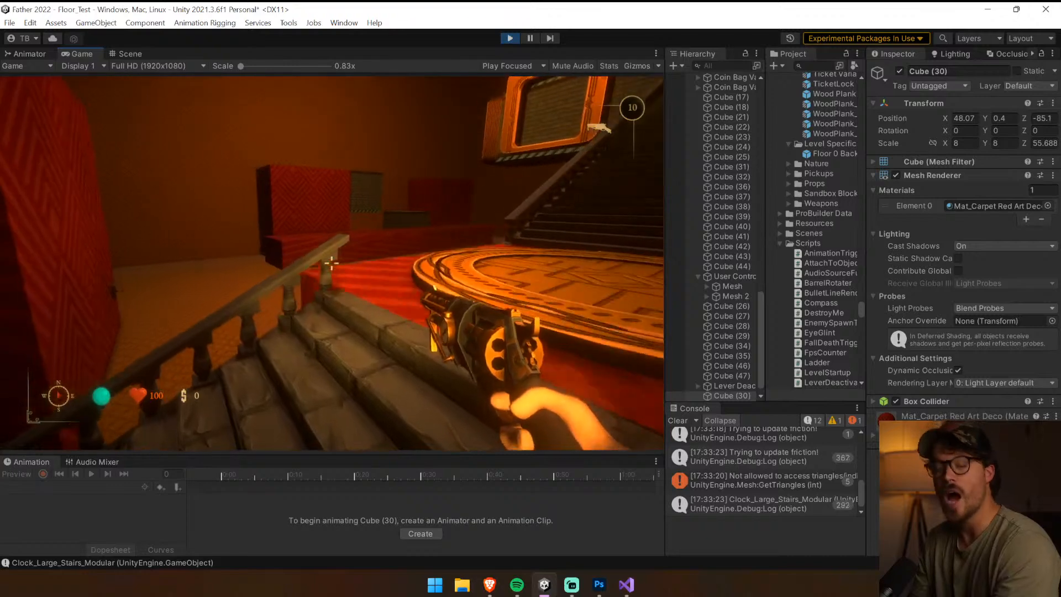
pyautogui.press('w')
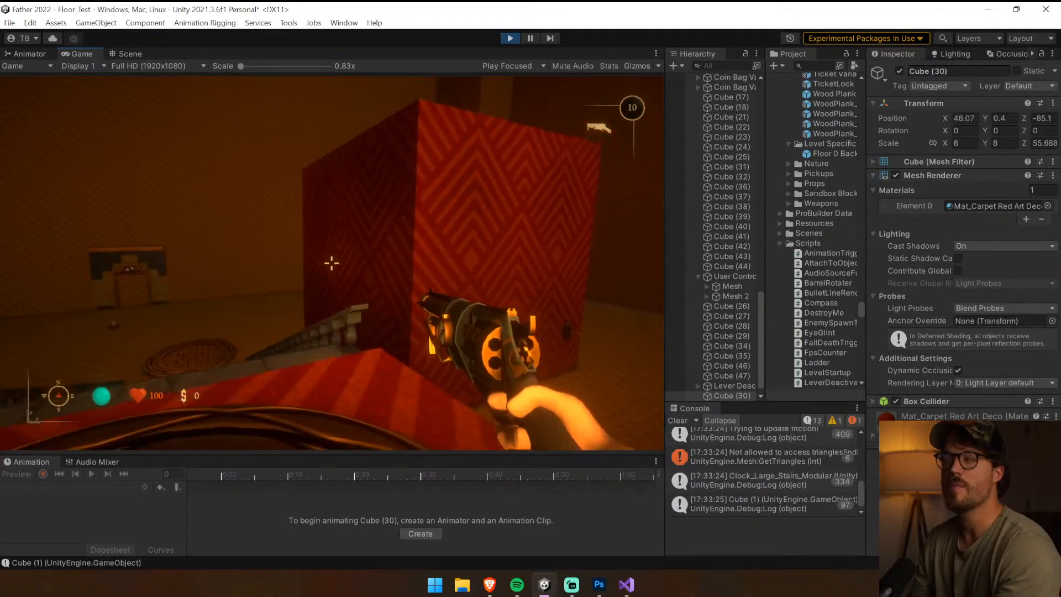
pyautogui.press('w')
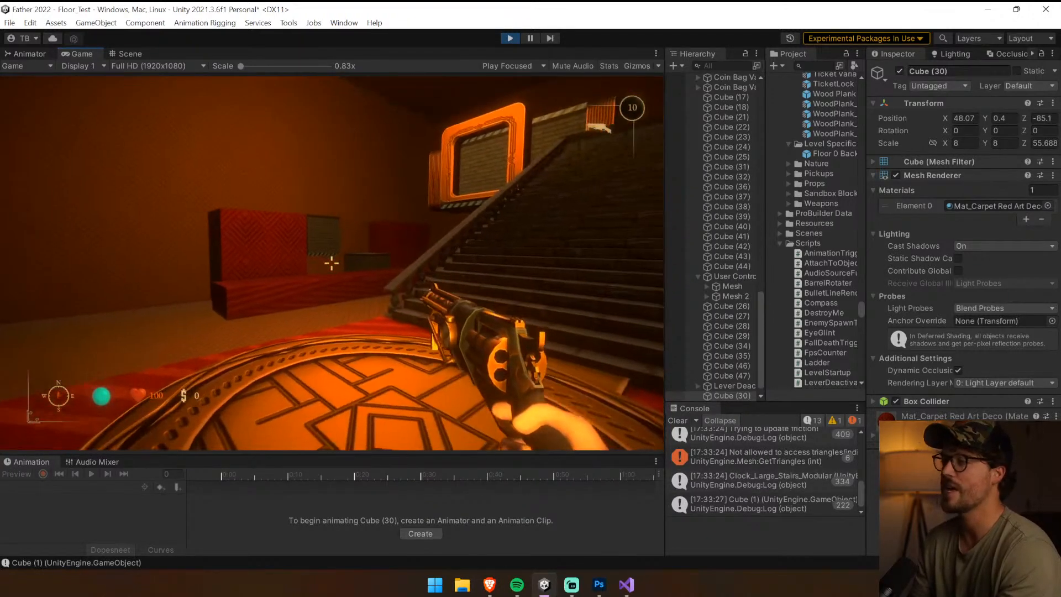
# Walk to the long red ledge, get onto it and the blocks, and examine the block pair's height from there
pyautogui.press('w')
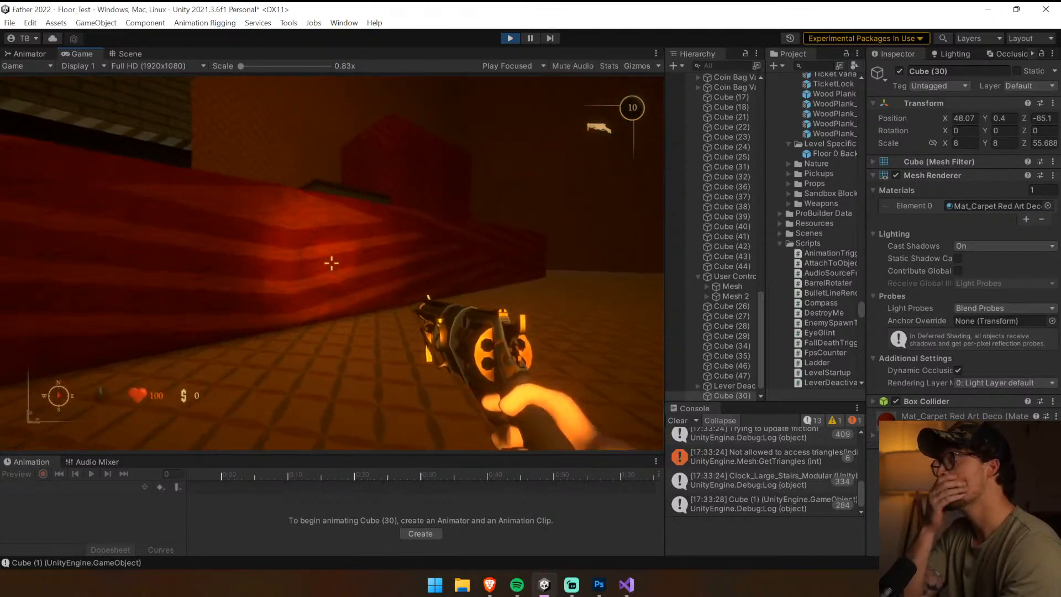
pyautogui.press('w')
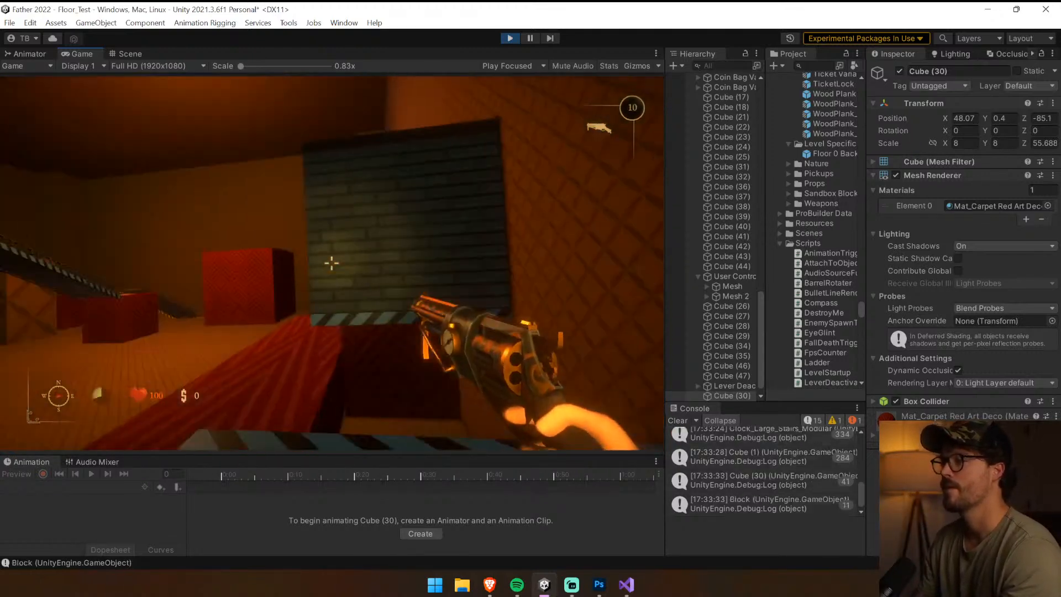
pyautogui.press('w')
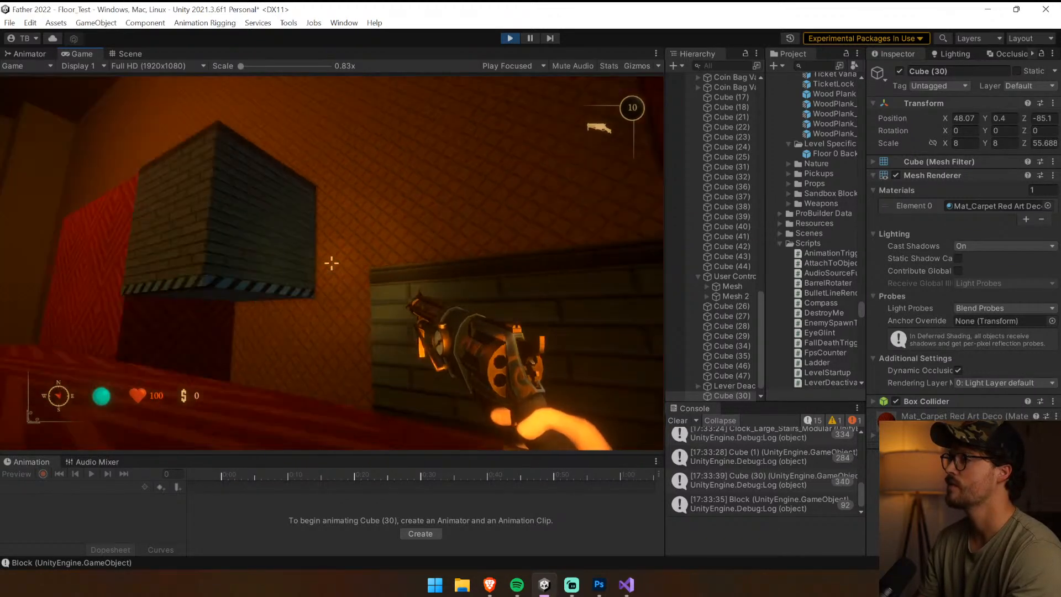
pyautogui.press('w')
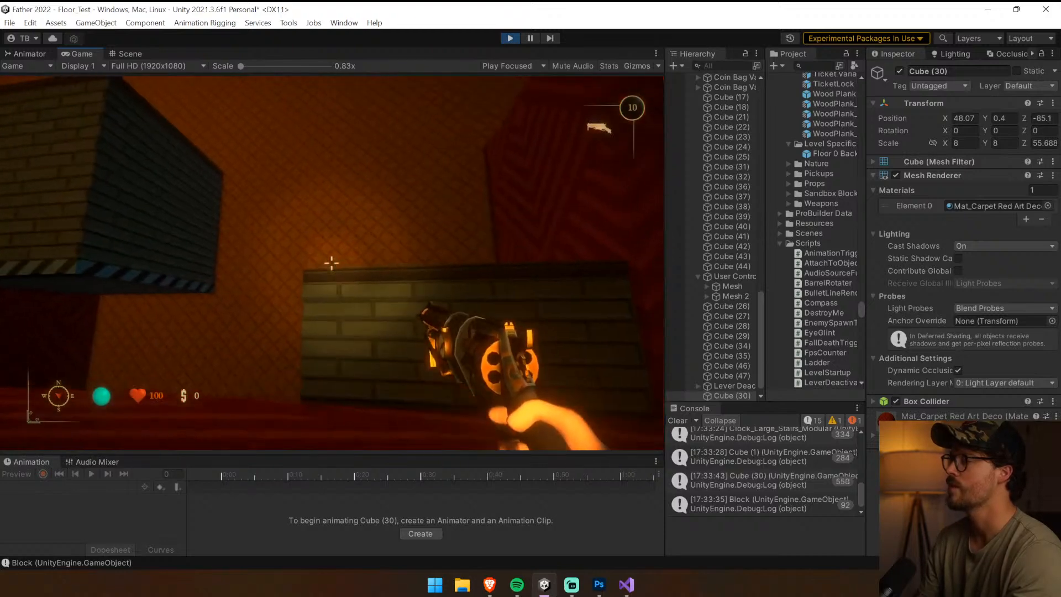
pyautogui.press('w')
pyautogui.press('s')
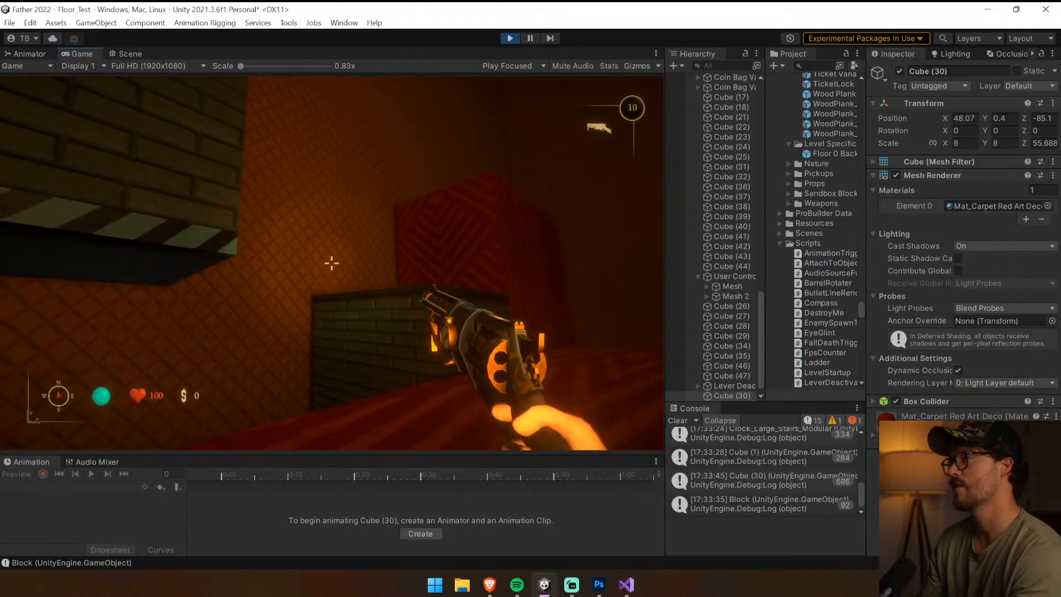
# Jump on the long red ledge beside the block pair to check the height, and stop the playtest
pyautogui.press('w')
pyautogui.press('space')
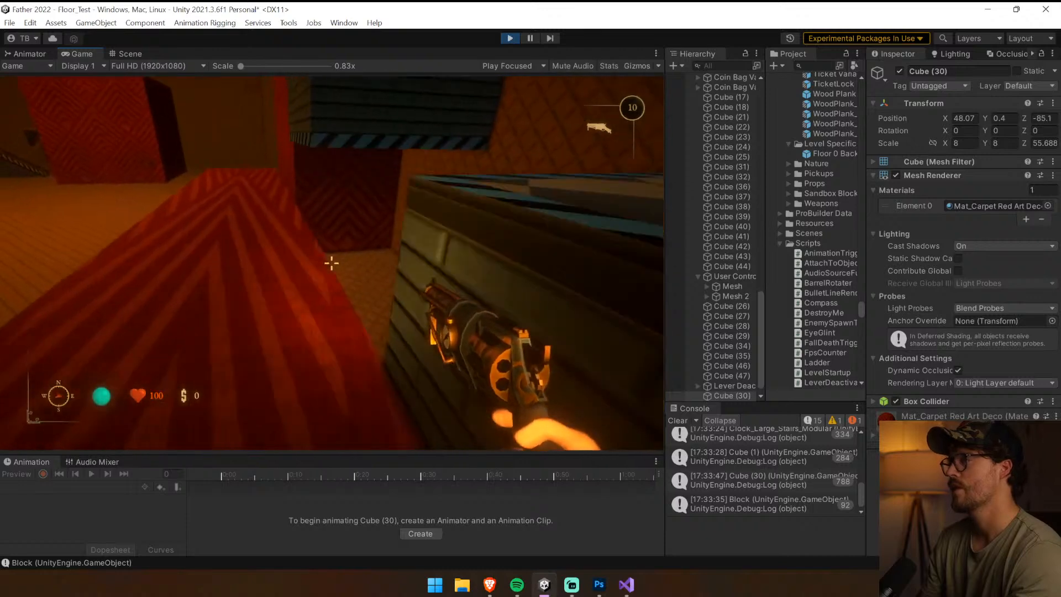
pyautogui.press('Escape')
pyautogui.hotkey('ctrl', 'p')
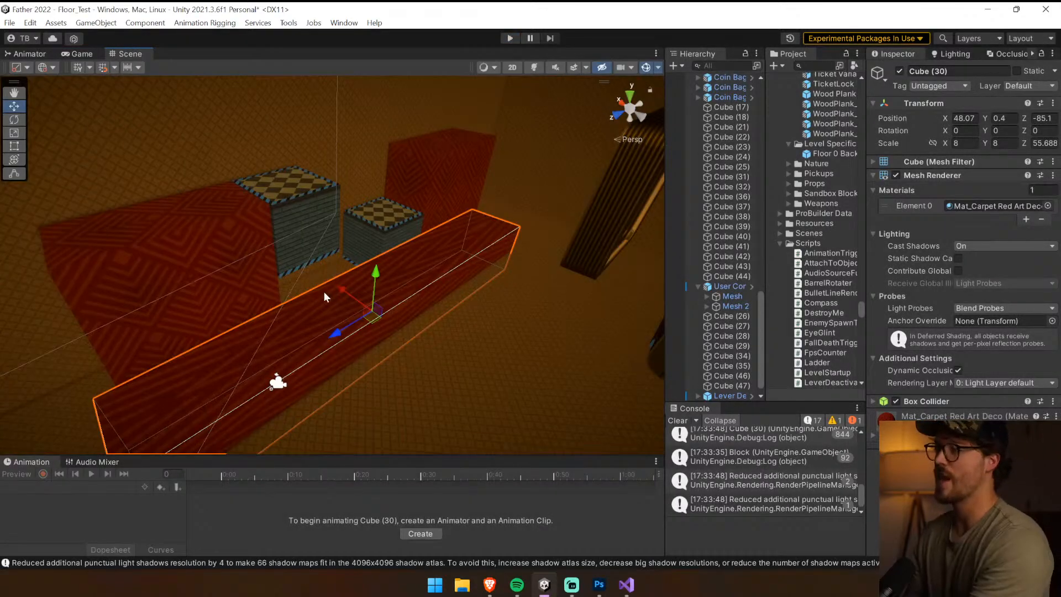
# Delete the long red ledge and all the red cubes and columns surrounding the user-controlled block pair
pyautogui.press('Delete')
pyautogui.click(234, 271)
pyautogui.press('Delete')
pyautogui.click(171, 310)
pyautogui.press('Delete')
pyautogui.click(204, 334)
pyautogui.press('Delete')
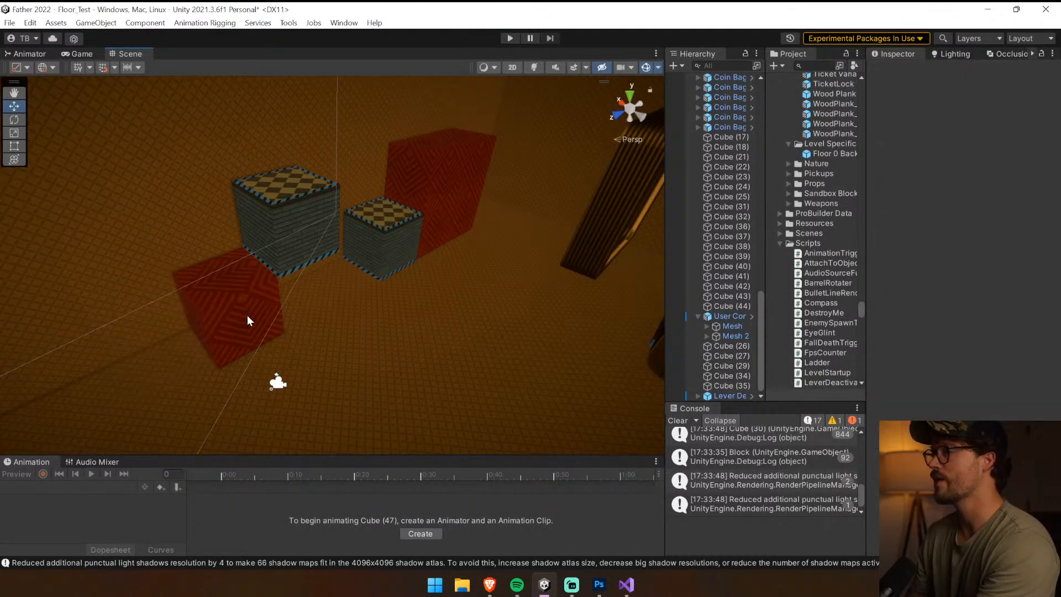
pyautogui.press('Delete')
pyautogui.click(456, 209)
pyautogui.press('Delete')
pyautogui.click(466, 163)
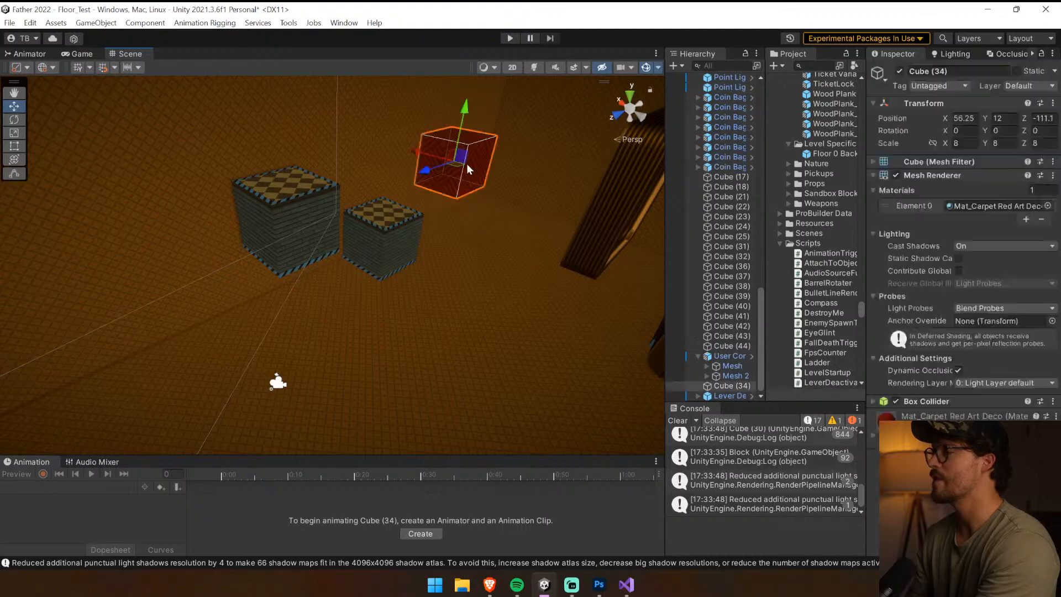
pyautogui.press('Delete')
# Open the ProBuilder window and dock it as a column beside the Scene view
pyautogui.click(227, 282)
pyautogui.moveTo(315, 300); pyautogui.dragTo(154, 144, button='right')
pyautogui.press('w')
pyautogui.click(342, 23)
pyautogui.moveTo(290, 23)
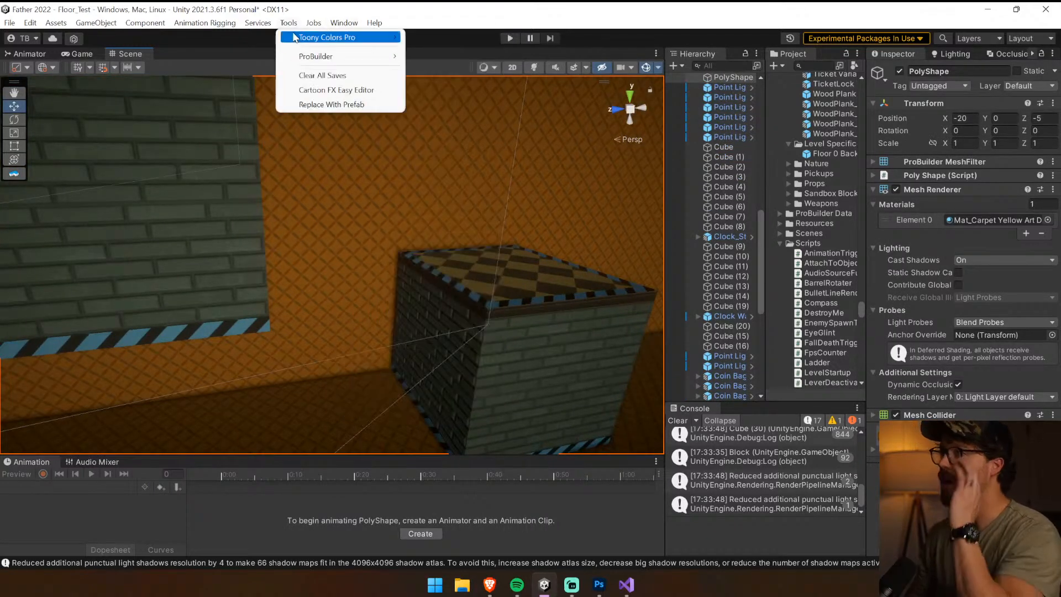
pyautogui.moveTo(316, 56)
pyautogui.click(438, 55)
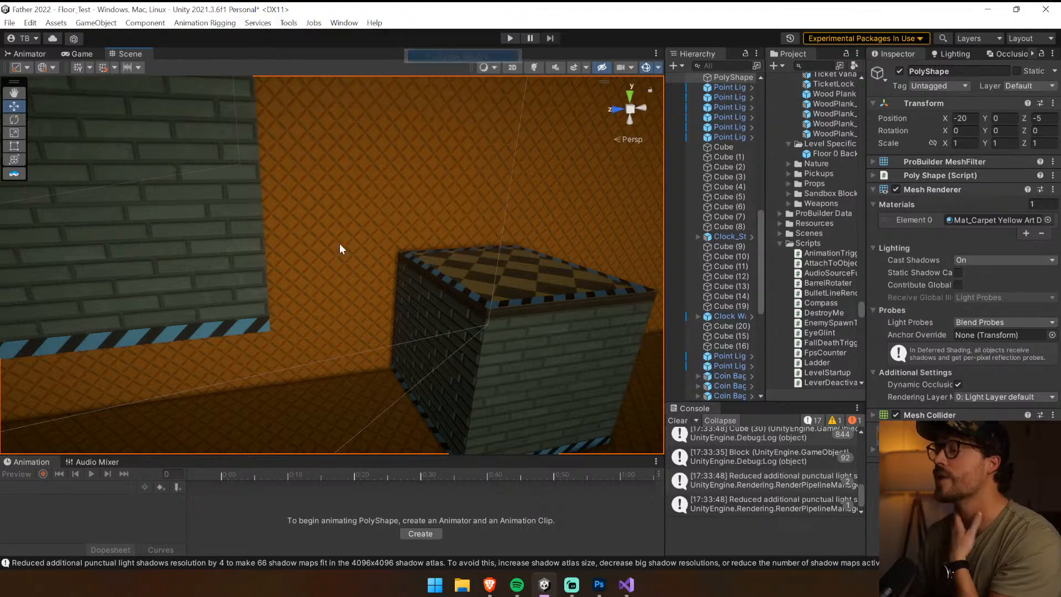
pyautogui.scroll(-3, 323, 286)
pyautogui.scroll(-2, 323, 286)
pyautogui.moveTo(33, 187); pyautogui.dragTo(2, 188)
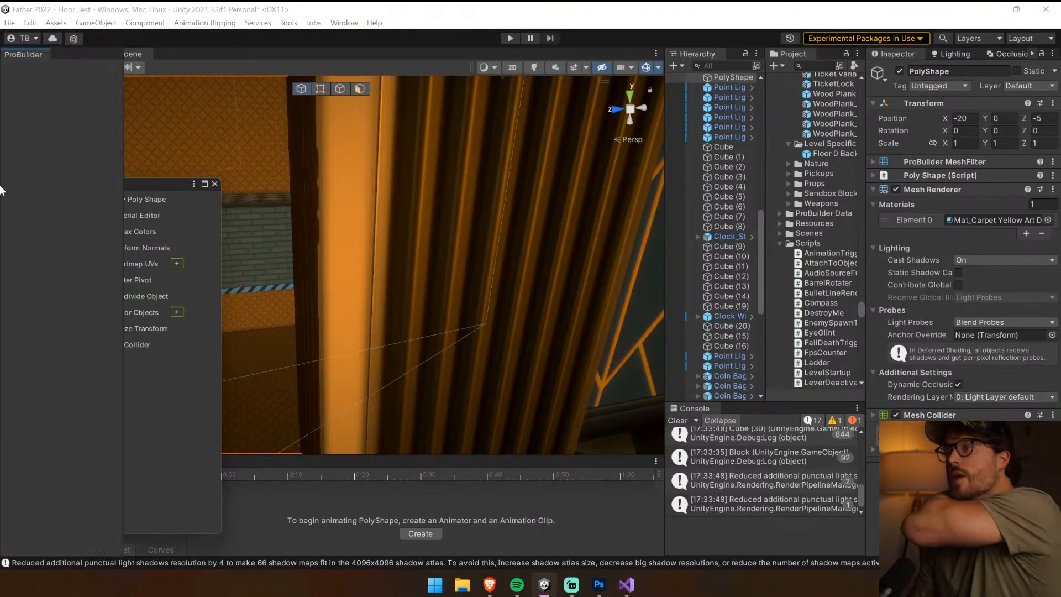
pyautogui.moveTo(273, 233); pyautogui.dragTo(402, 217, button='right')
pyautogui.moveTo(402, 217); pyautogui.dragTo(449, 216, button='middle')
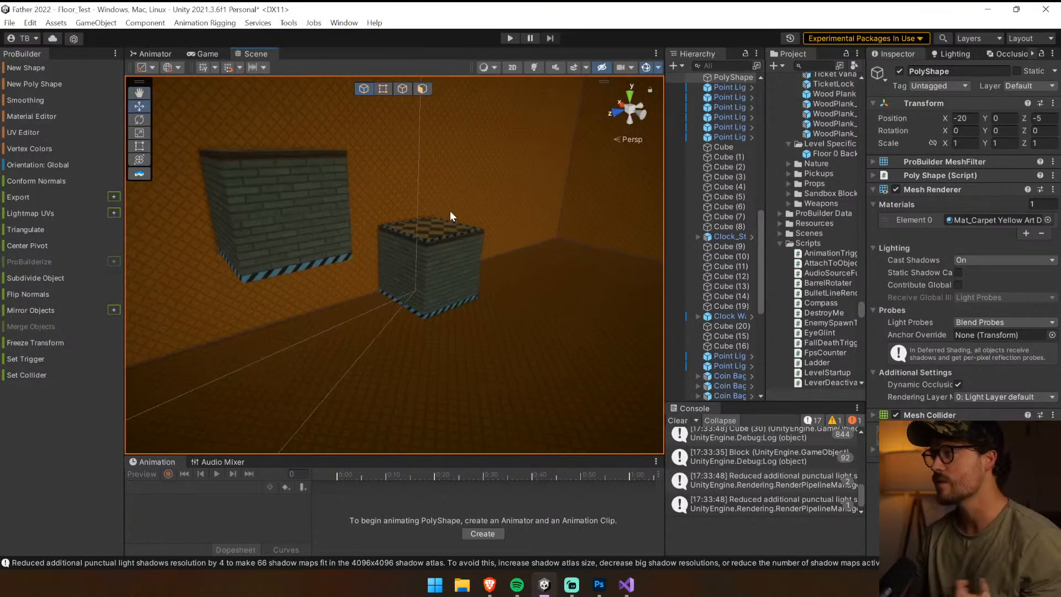
pyautogui.click(430, 280)
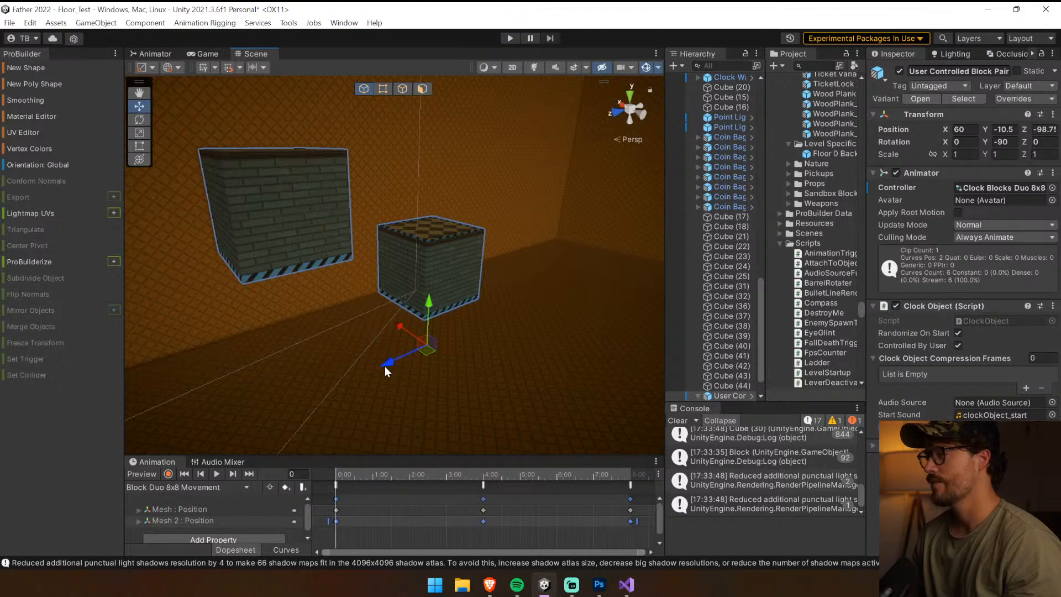
pyautogui.moveTo(387, 371); pyautogui.dragTo(366, 320, button='right')
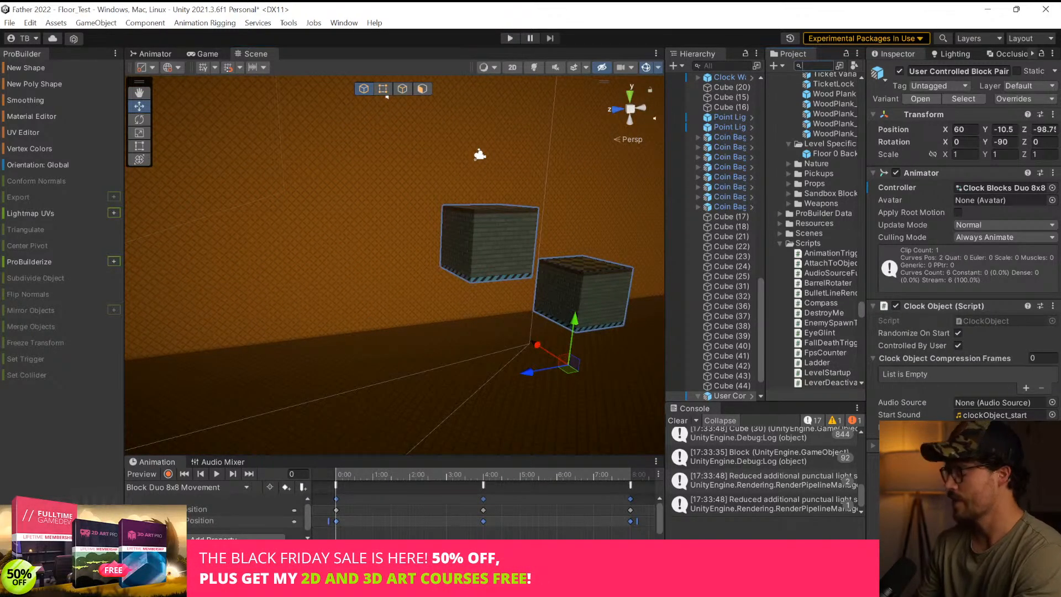
pyautogui.click(729, 197)
pyautogui.moveTo(443, 217); pyautogui.dragTo(218, 243, button='right')
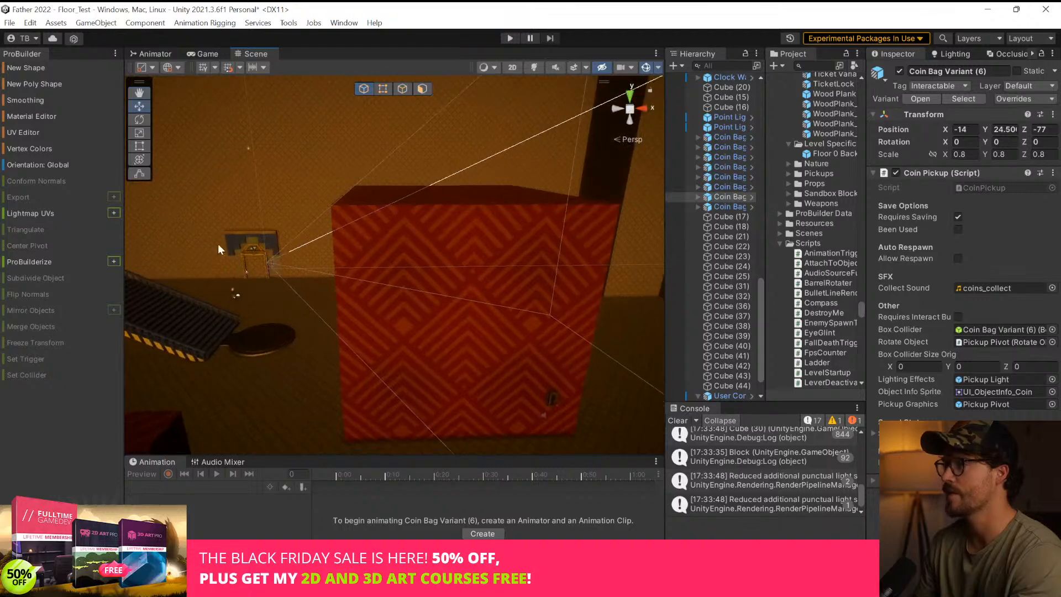
pyautogui.click(262, 248)
pyautogui.hotkey('ctrl', 'd')
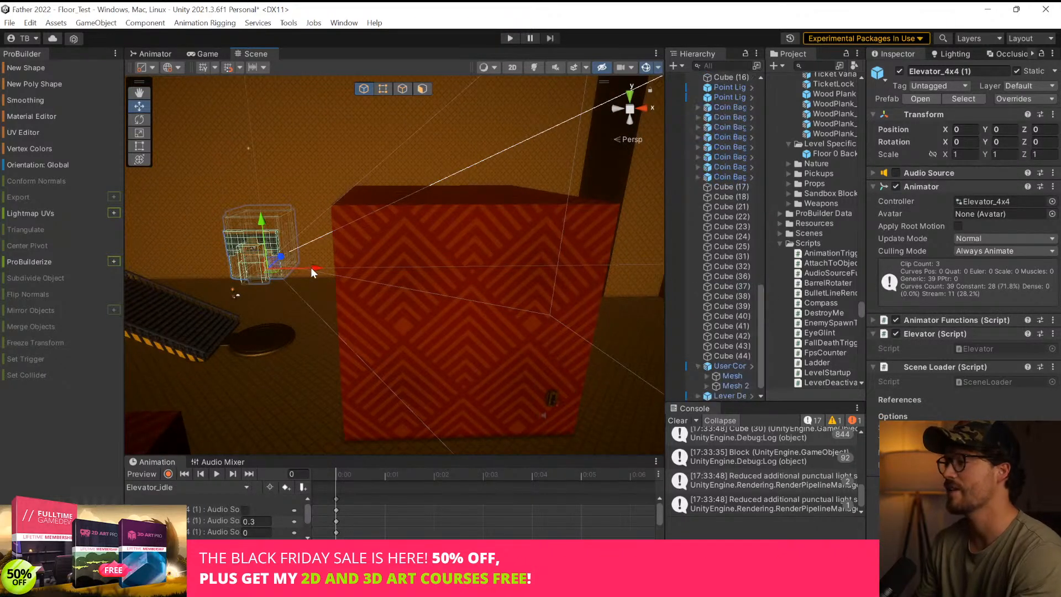
pyautogui.moveTo(310, 268); pyautogui.dragTo(728, 267)
pyautogui.hotkey('ctrl', 'z')
pyautogui.hotkey('ctrl', 'z')
# Duplicate a red carpet cube twice near the block pair's wall, placing the second copy at X 63.9, Y 4, Z -65.26
pyautogui.moveTo(522, 274); pyautogui.dragTo(741, 289, button='right')
pyautogui.press('w')
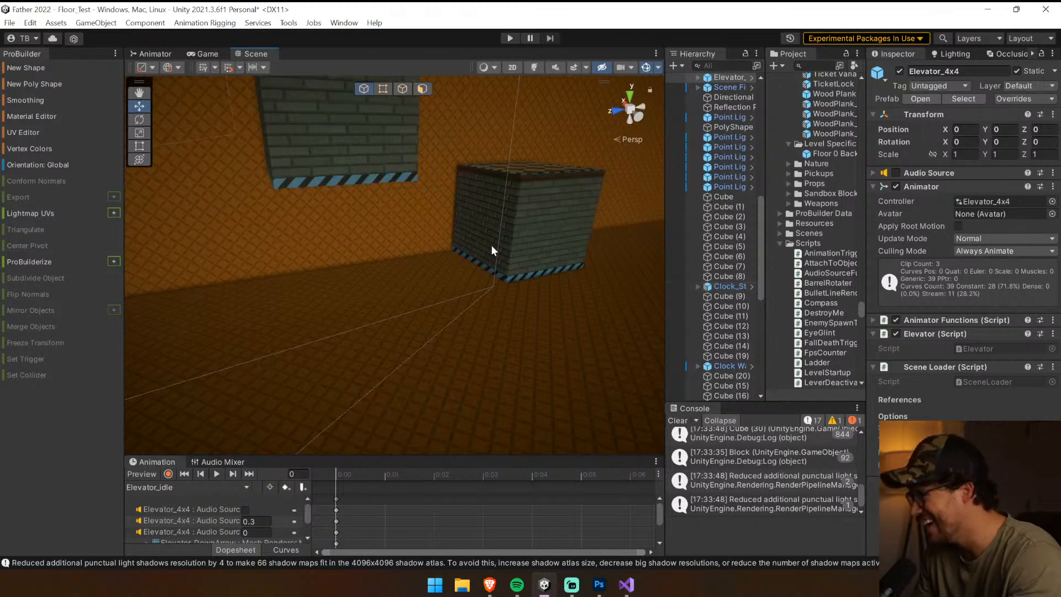
pyautogui.moveTo(491, 244); pyautogui.dragTo(665, 224, button='right')
pyautogui.click(356, 248)
pyautogui.moveTo(403, 264); pyautogui.dragTo(628, 257, button='right')
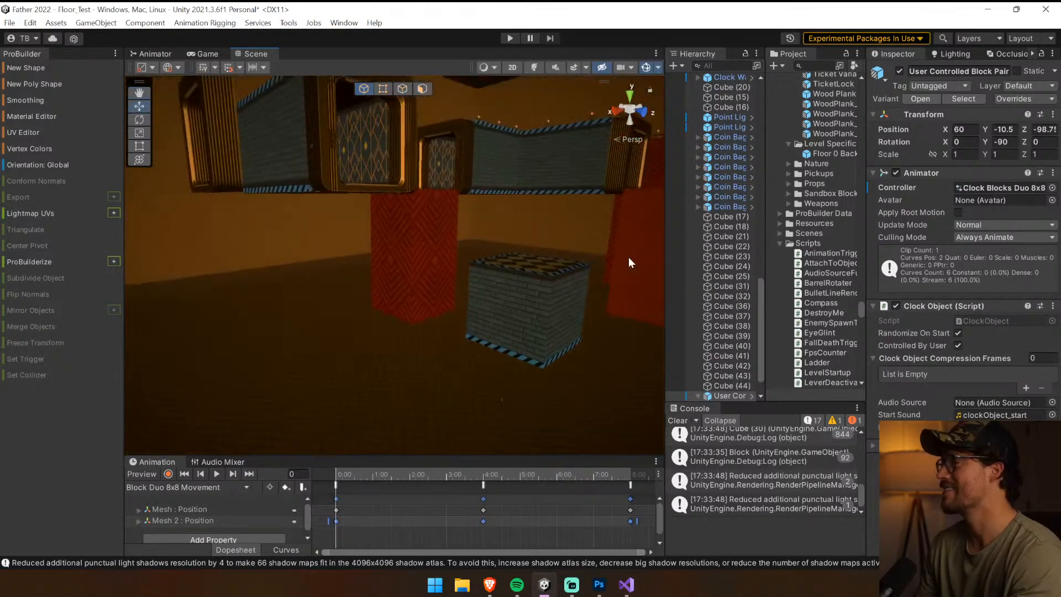
pyautogui.click(446, 283)
pyautogui.moveTo(307, 308); pyautogui.dragTo(570, 322, button='right')
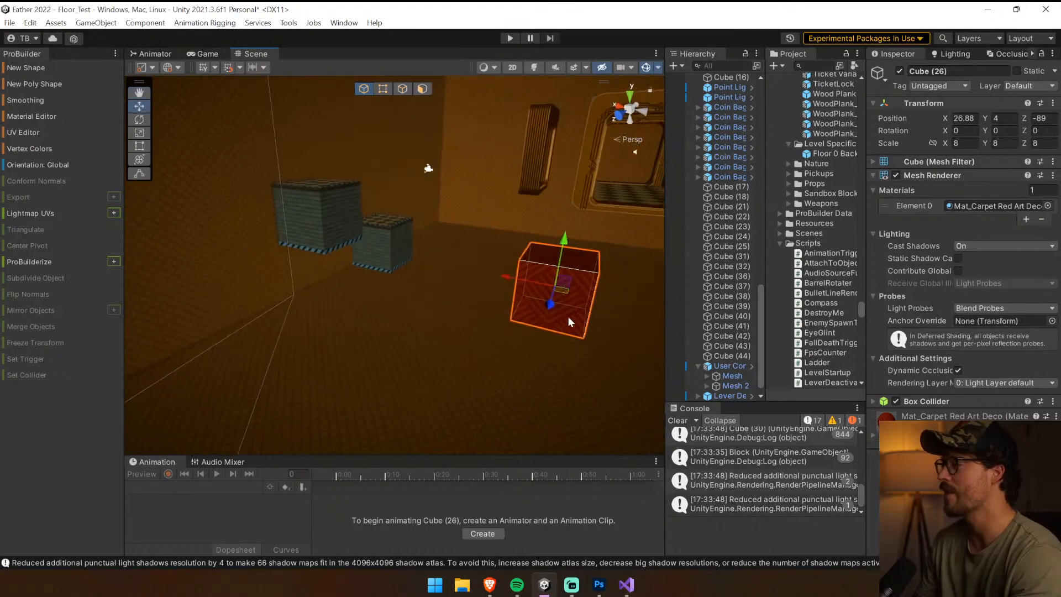
pyautogui.moveTo(509, 314); pyautogui.dragTo(148, 317)
pyautogui.hotkey('ctrl', 'd')
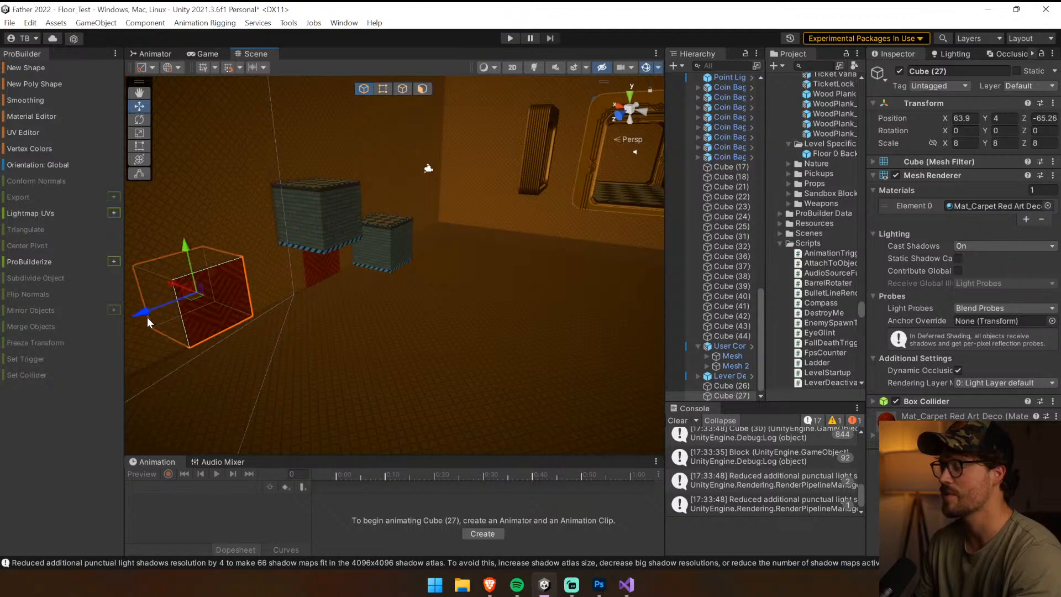
# Shift the newest red cube along the wall beneath the raised block to Z -67.07
pyautogui.press('f')
pyautogui.click(456, 225)
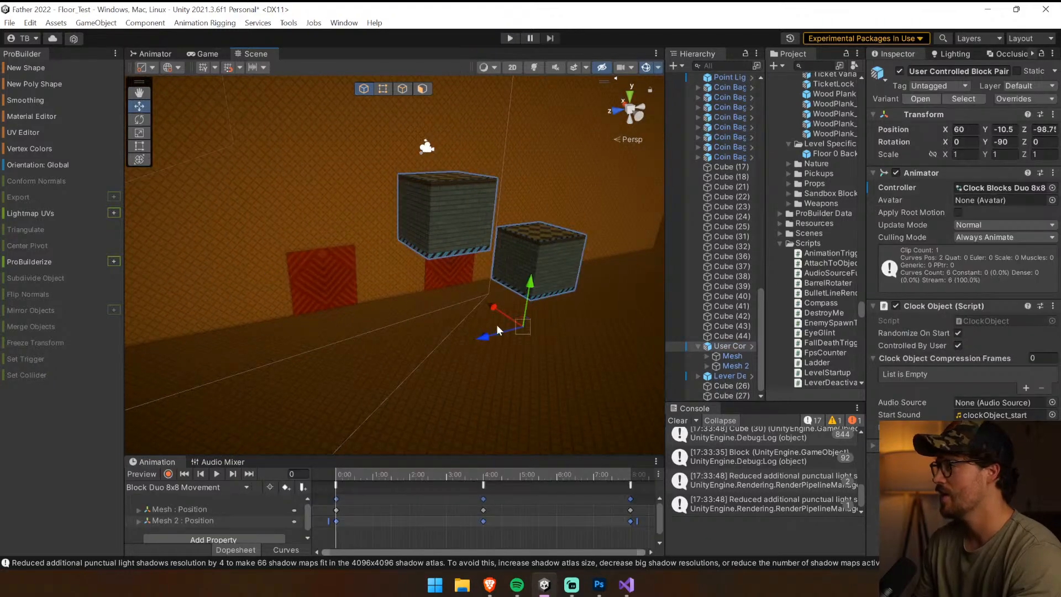
pyautogui.moveTo(497, 326); pyautogui.dragTo(419, 349)
pyautogui.moveTo(495, 290); pyautogui.dragTo(405, 301, button='right')
pyautogui.click(405, 301)
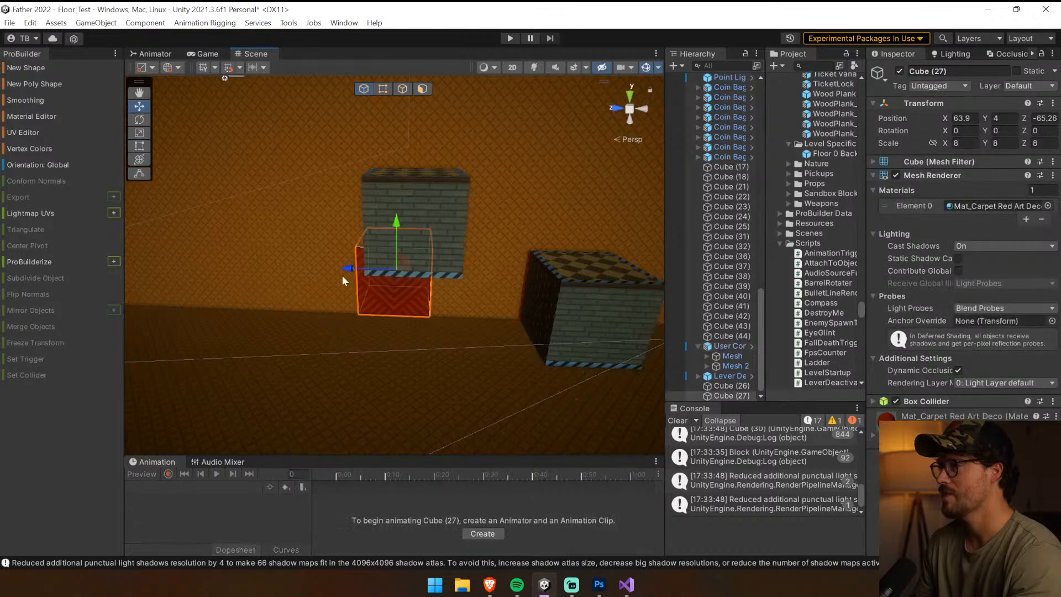
pyautogui.moveTo(355, 271); pyautogui.dragTo(358, 271)
pyautogui.moveTo(361, 270)
pyautogui.mouseDown(button='right')
pyautogui.moveTo(556, 260)
pyautogui.moveTo(352, 276)
pyautogui.mouseUp(button='right')
pyautogui.press('a')
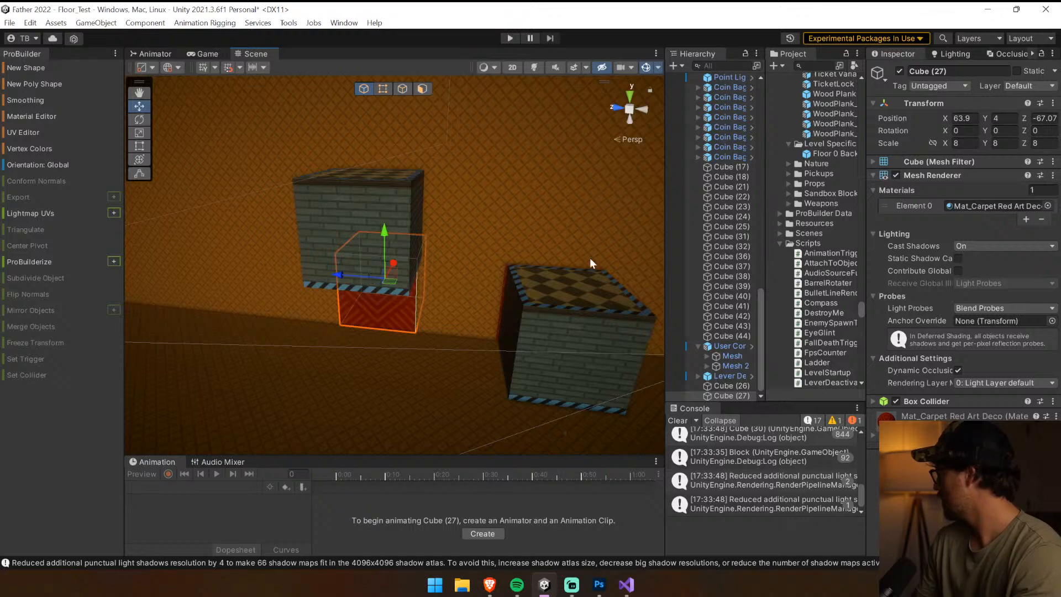
# Start a new playtest, clear the console, and walk from the elevator into the clock room toward the block pair
pyautogui.click(507, 38)
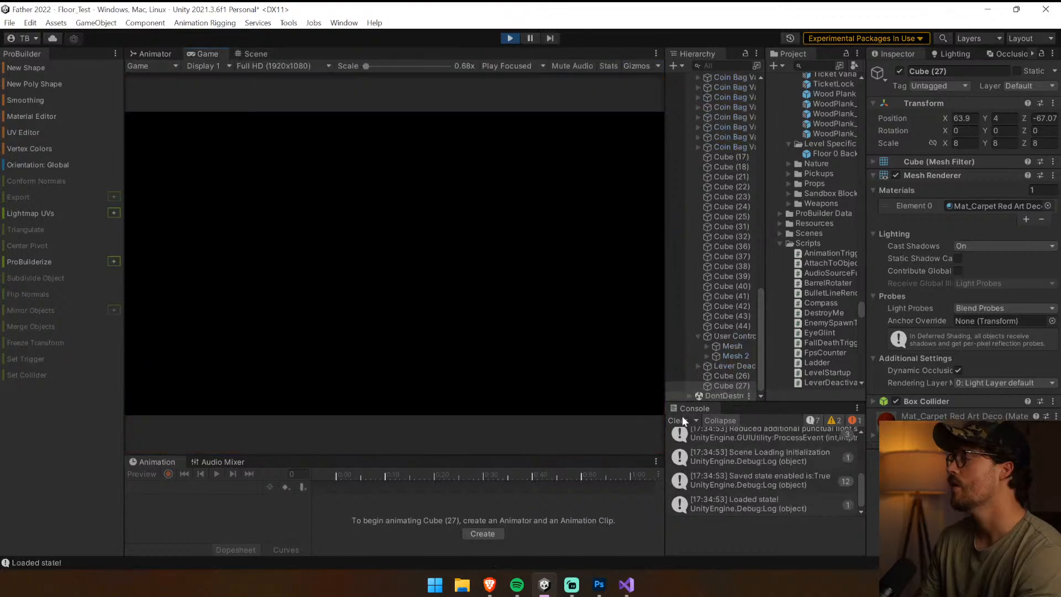
pyautogui.click(679, 429)
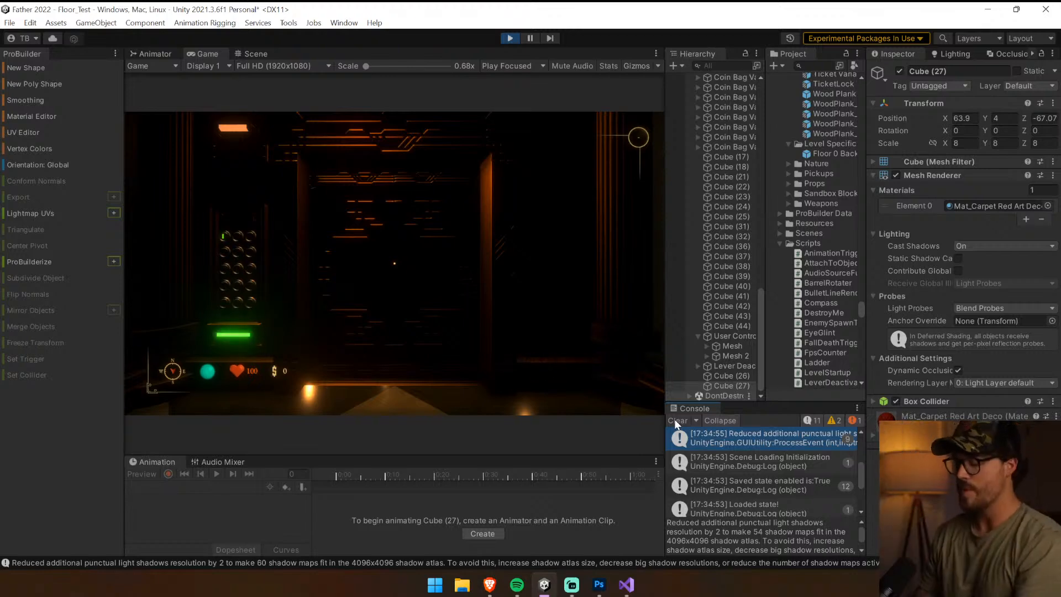
pyautogui.click(675, 420)
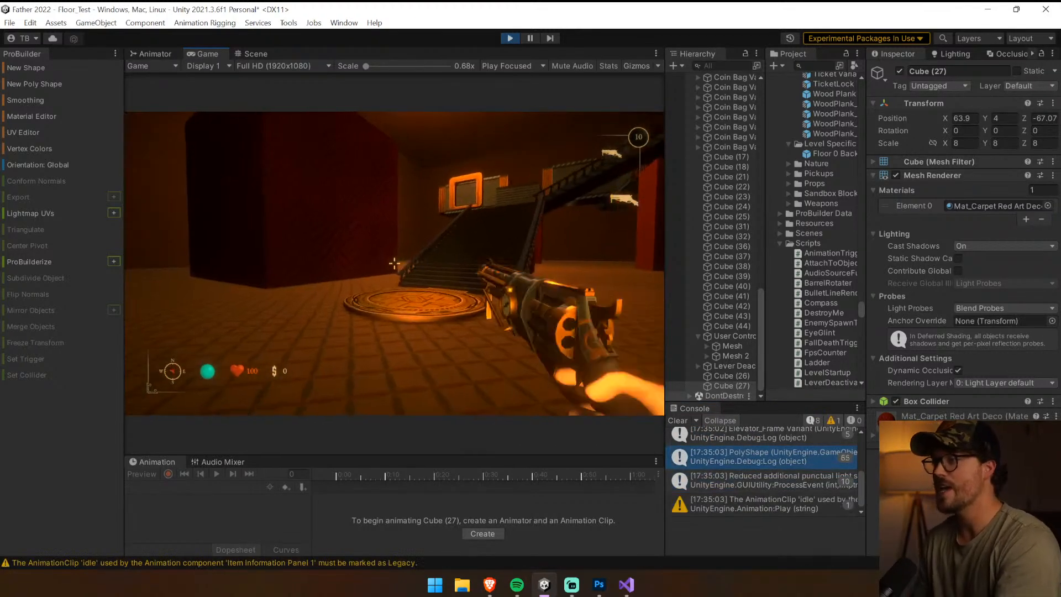
pyautogui.press('w')
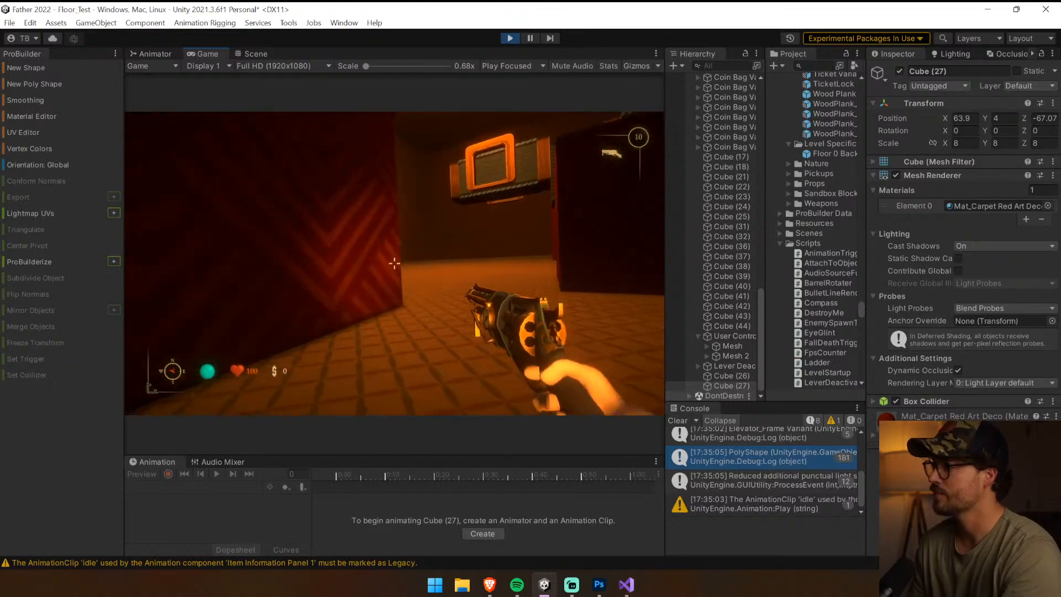
pyautogui.press('w')
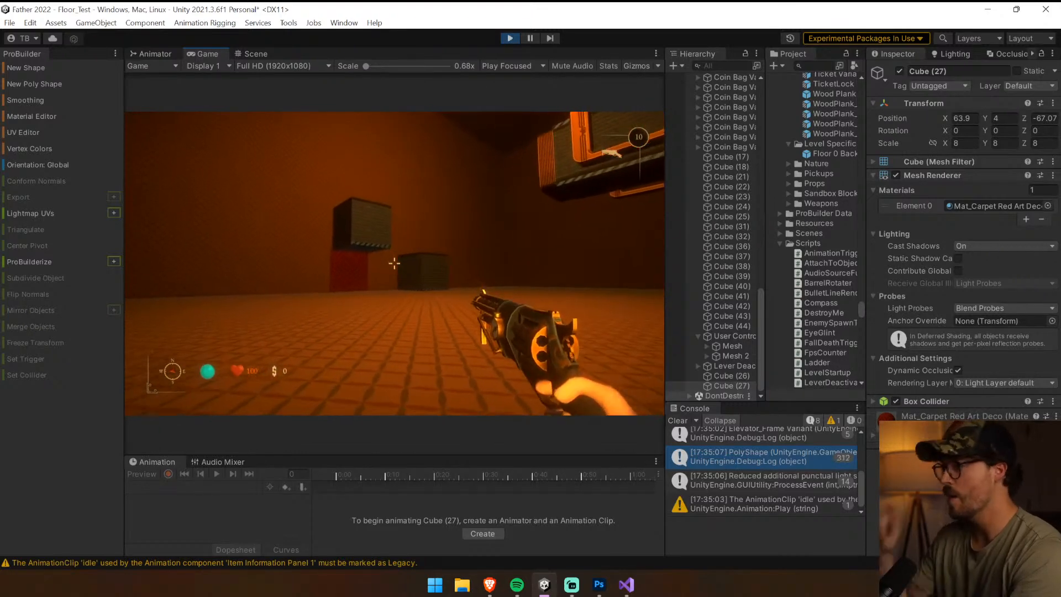
# Walk around the block pair at floor level and examine the raised block above the red cube
pyautogui.press('w')
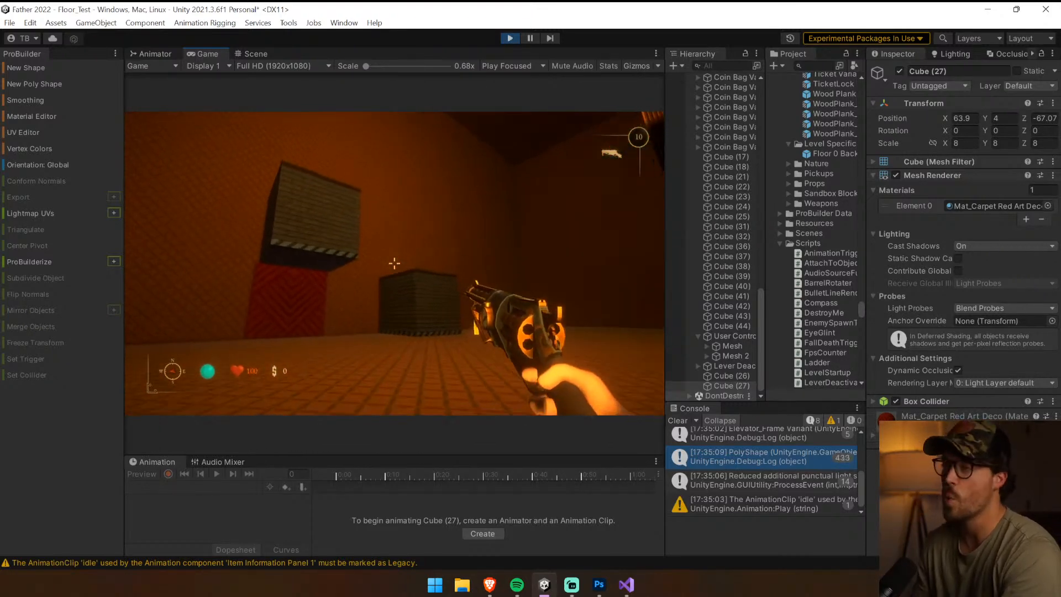
pyautogui.press('w')
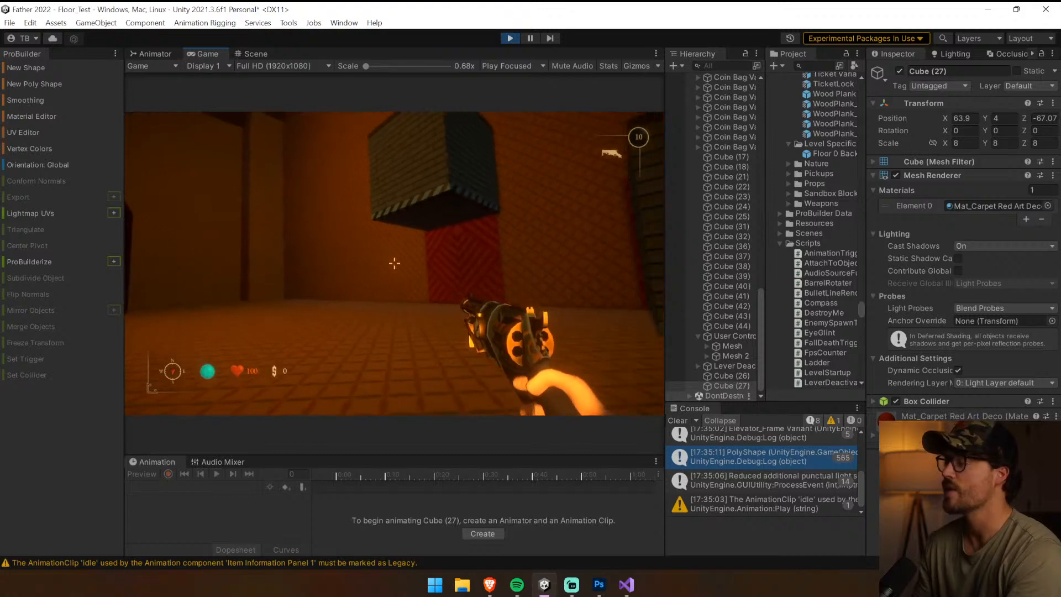
pyautogui.press('w')
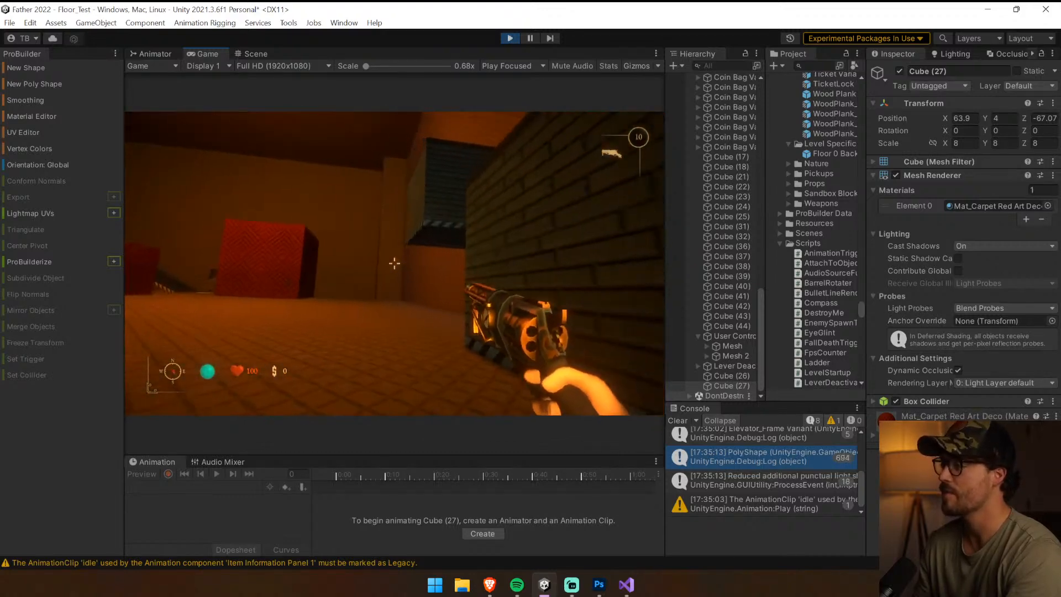
pyautogui.press('a')
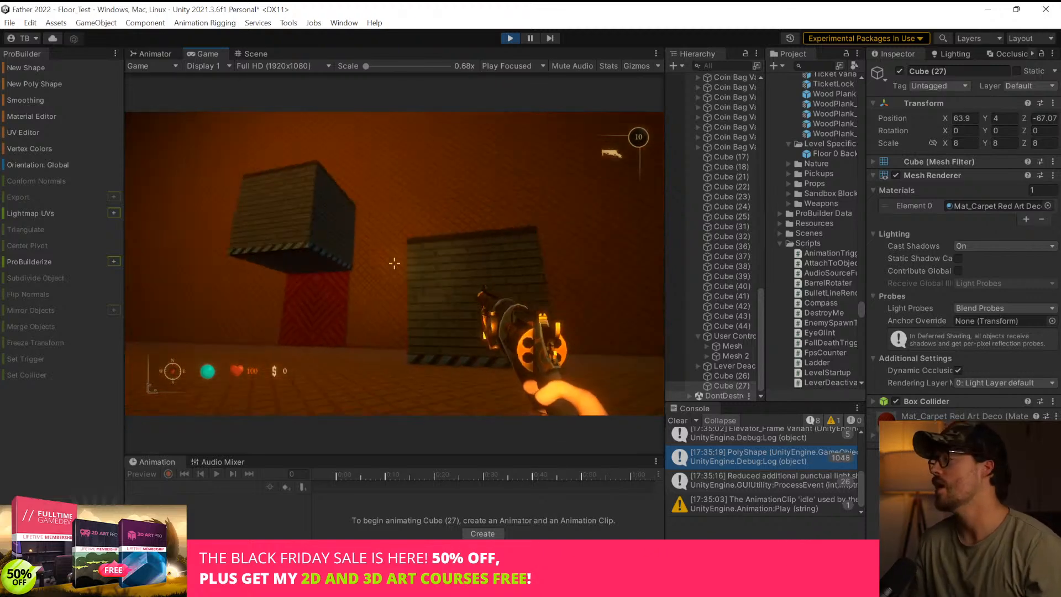
pyautogui.press('w')
pyautogui.press('shift')
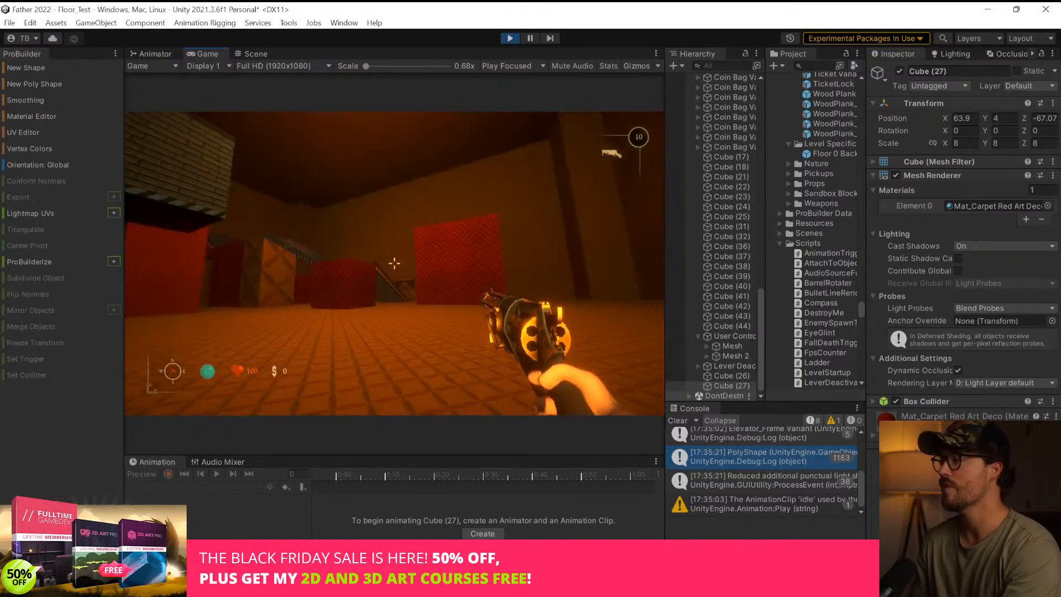
# Operate the lever on the red column and run to the block pair and back to test the timing
pyautogui.press('w')
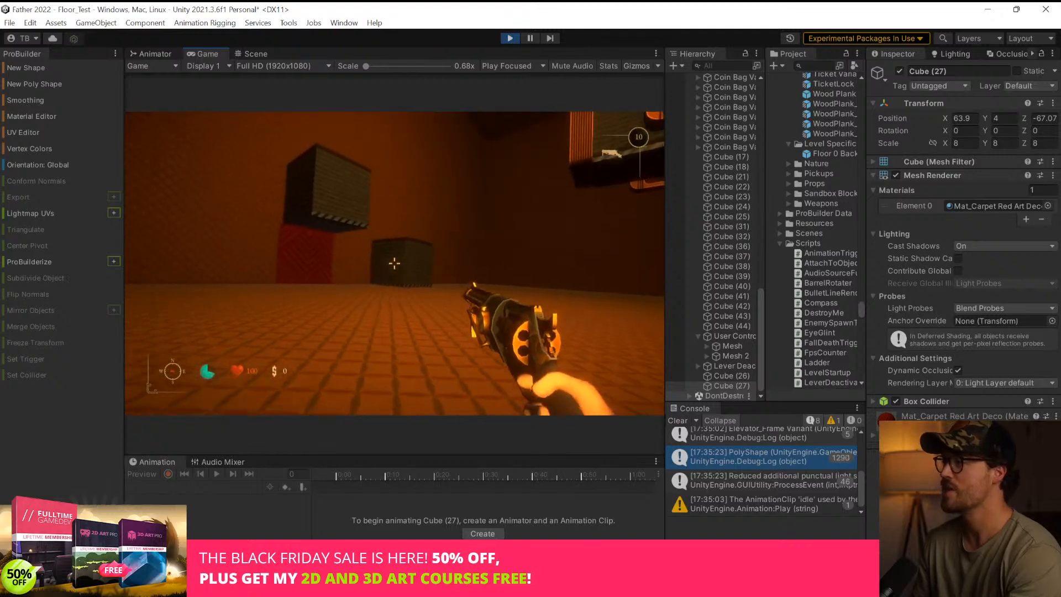
pyautogui.press('w')
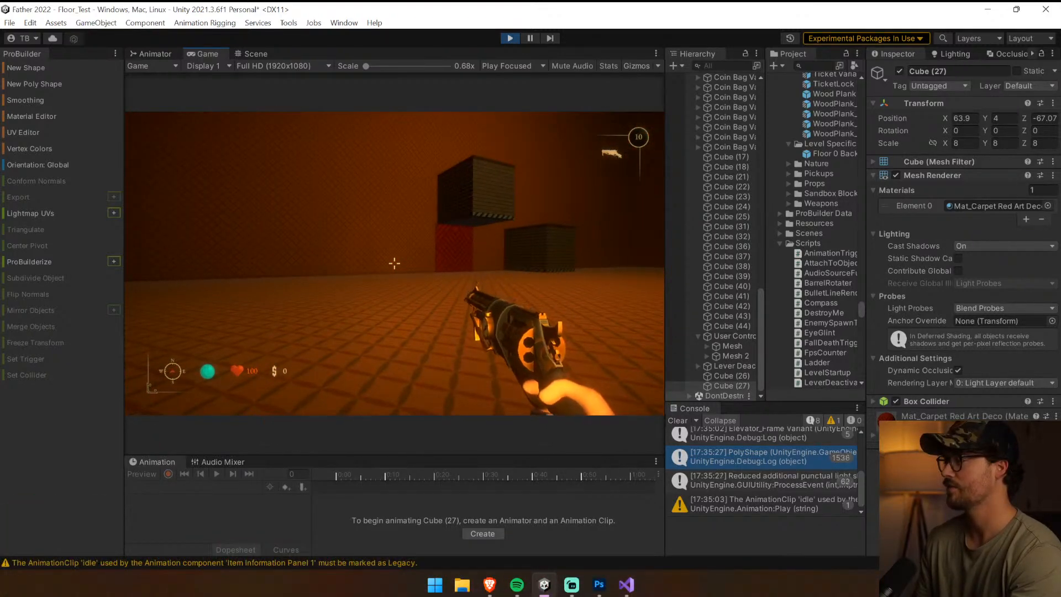
pyautogui.press('e')
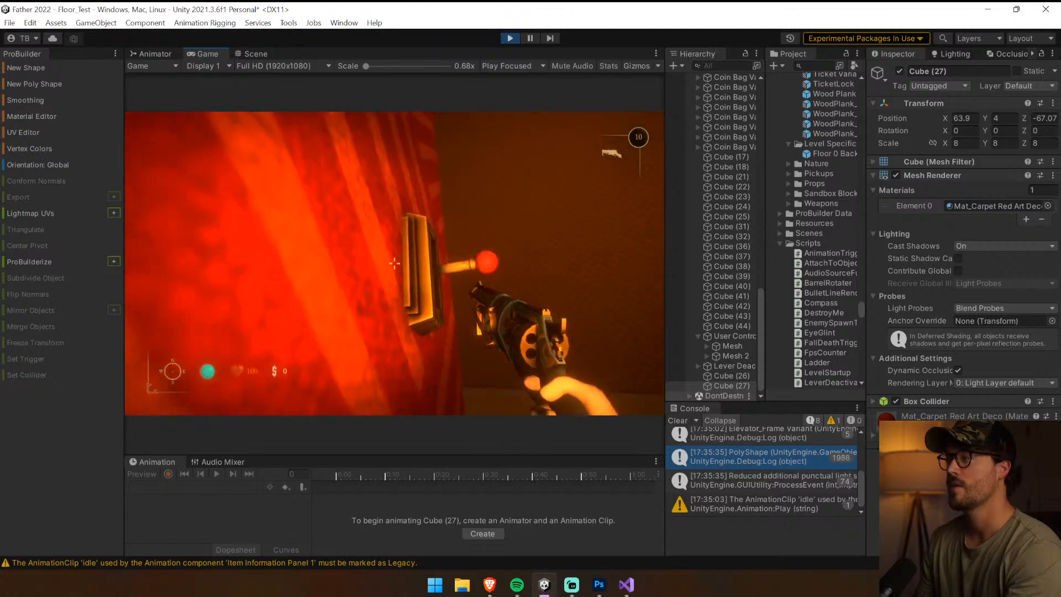
pyautogui.press('e')
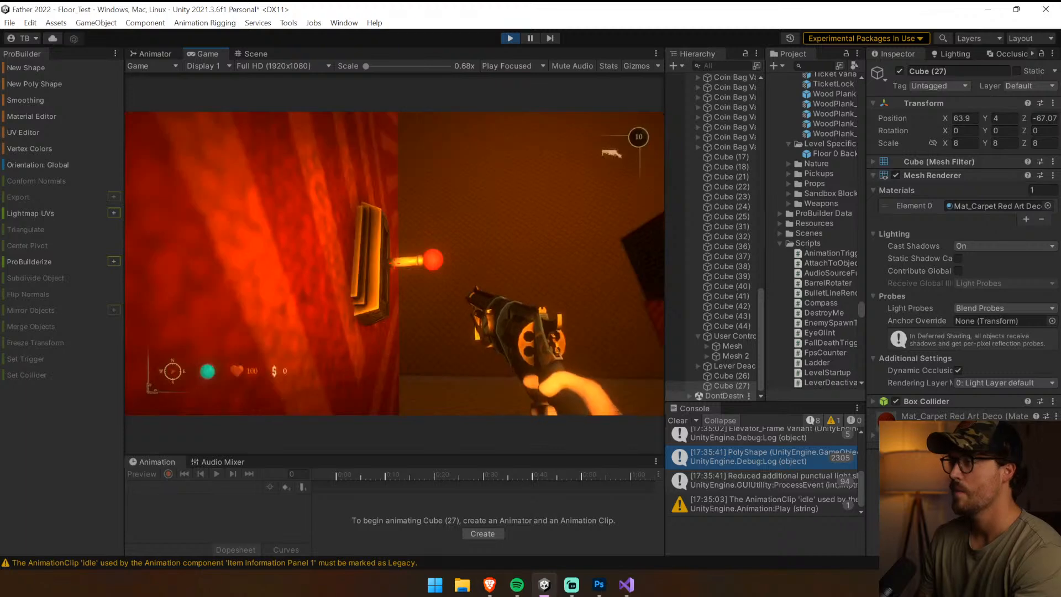
pyautogui.press('w')
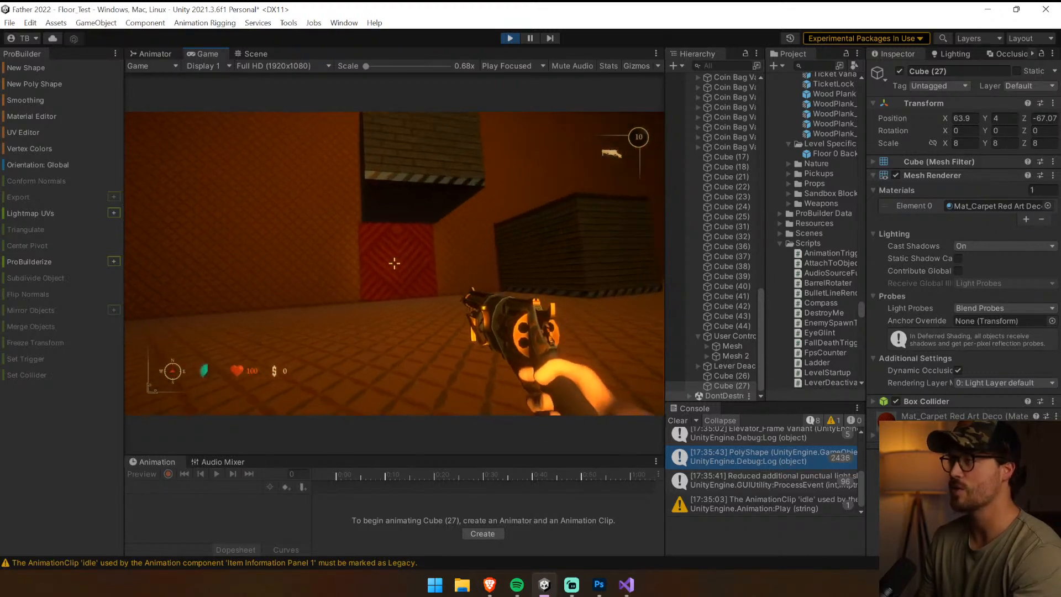
pyautogui.press('s')
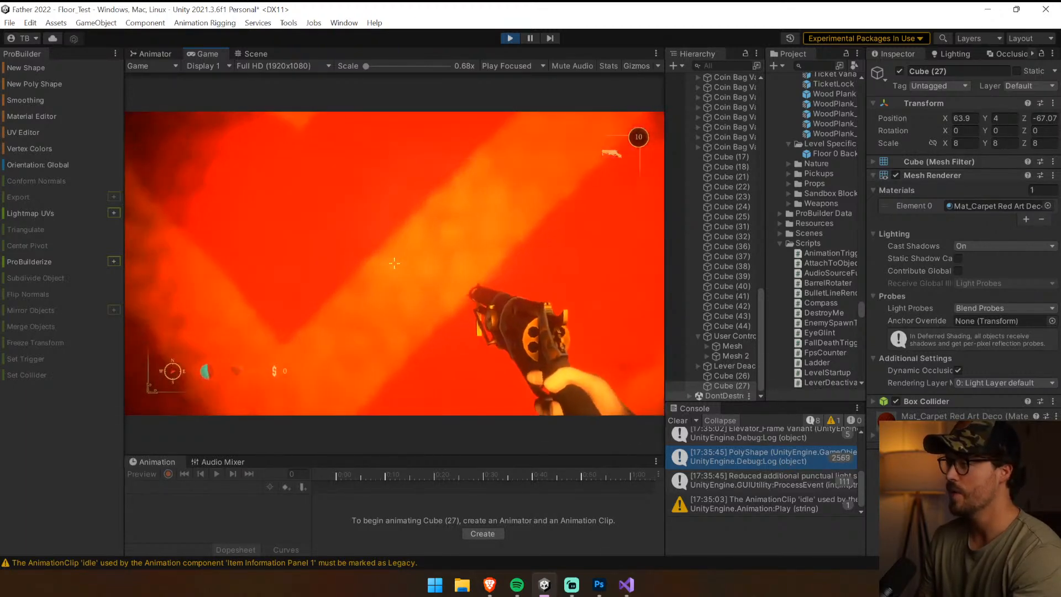
# Fire the revolver, walk past the red blocks in the clock room once more, and end the playtest
pyautogui.click(394, 263)
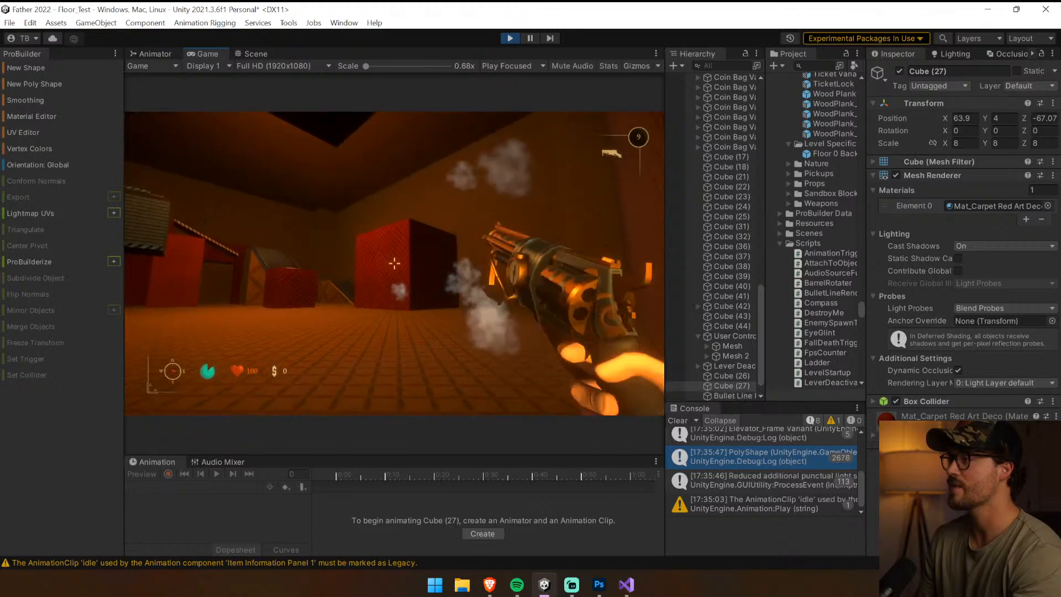
pyautogui.press('w')
pyautogui.press('s')
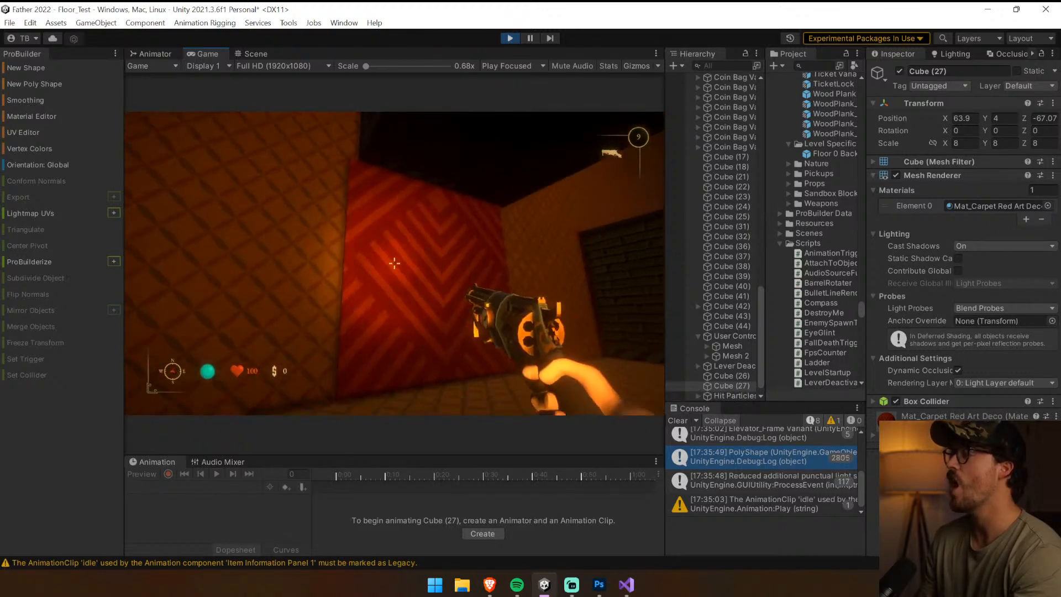
pyautogui.press('w')
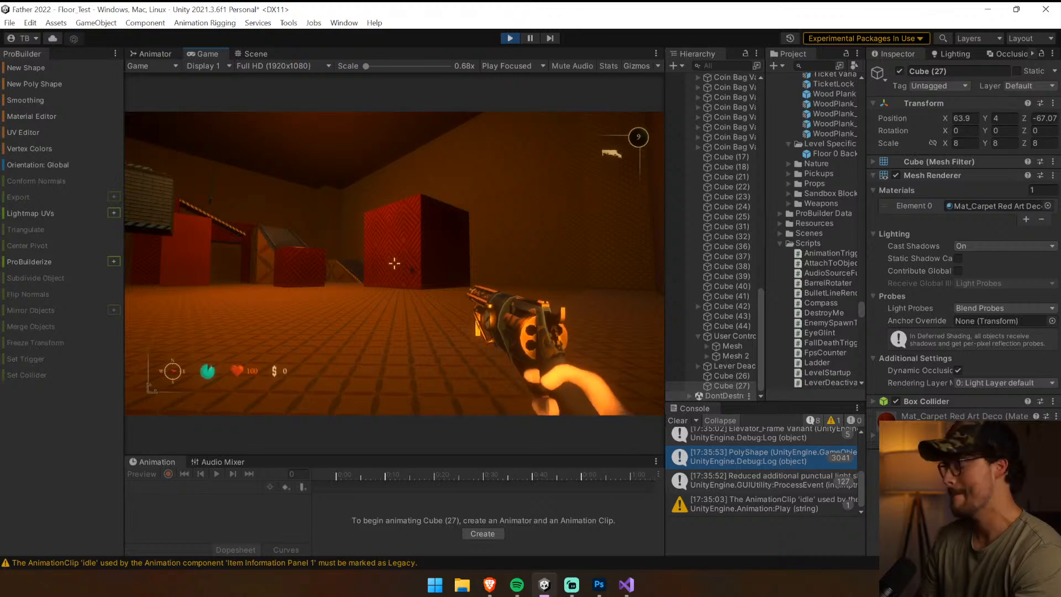
pyautogui.hotkey('ctrl', 'p')
# Locate the prefab asset of the scene's block pair and rename it User Controlled Block Pair 8x8 Variant
pyautogui.press('s')
pyautogui.moveTo(560, 326); pyautogui.dragTo(578, 285, button='right')
pyautogui.press('w')
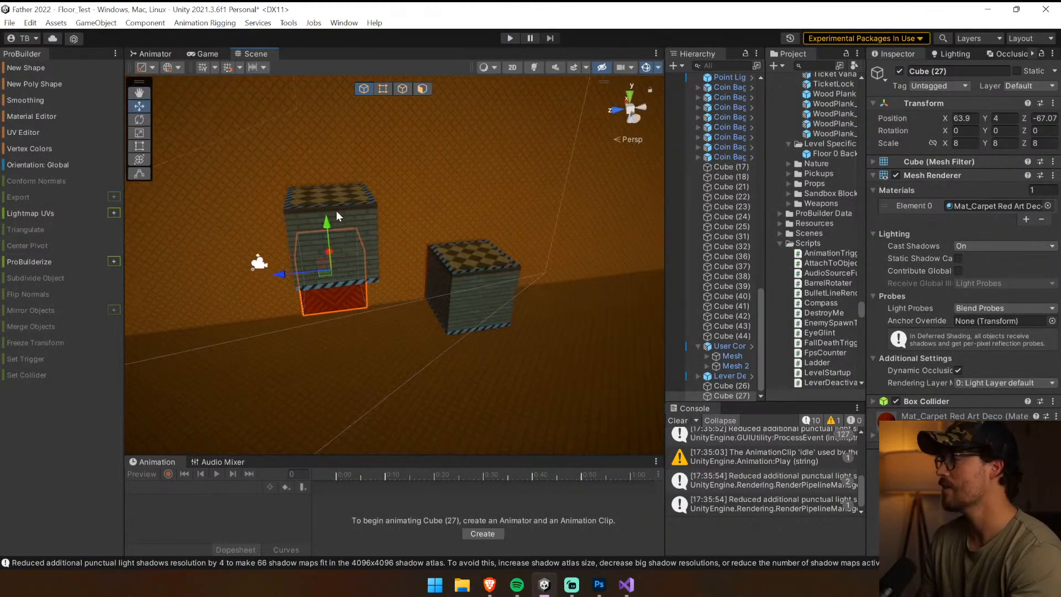
pyautogui.click(497, 287)
pyautogui.moveTo(664, 334); pyautogui.dragTo(437, 338)
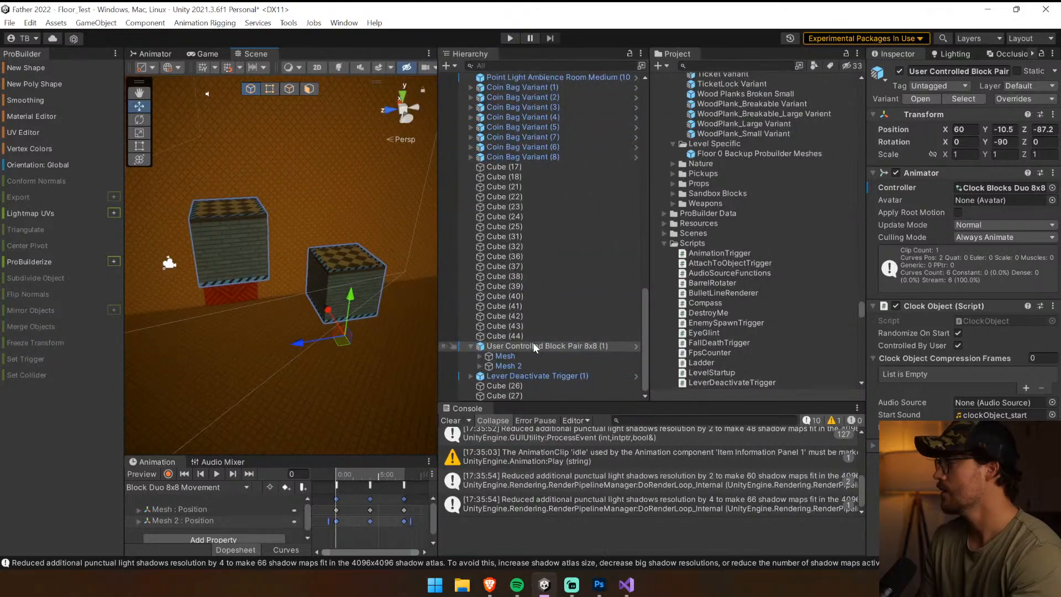
pyautogui.click(970, 98)
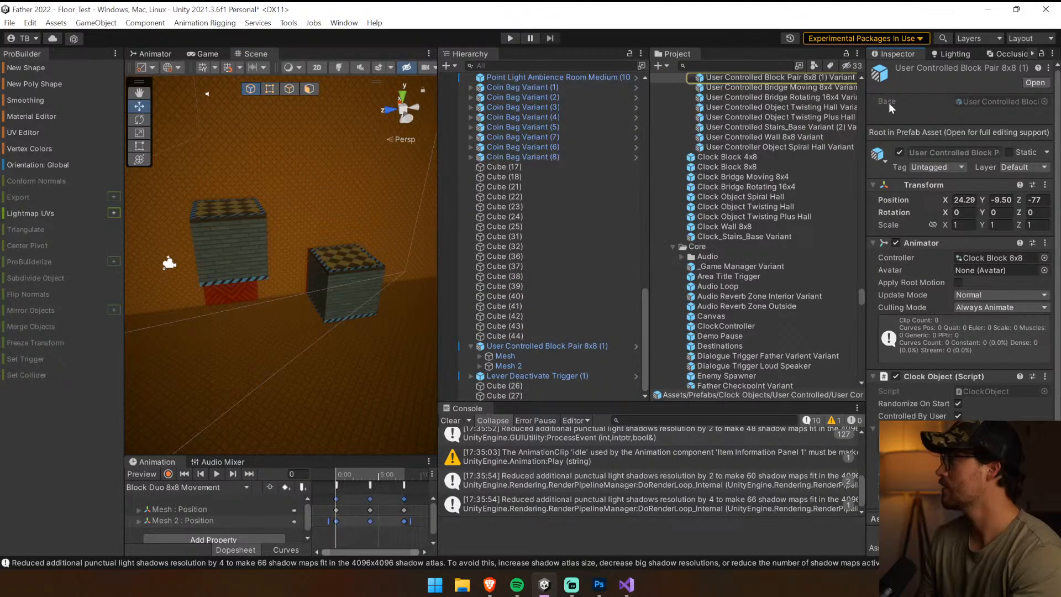
pyautogui.click(571, 345)
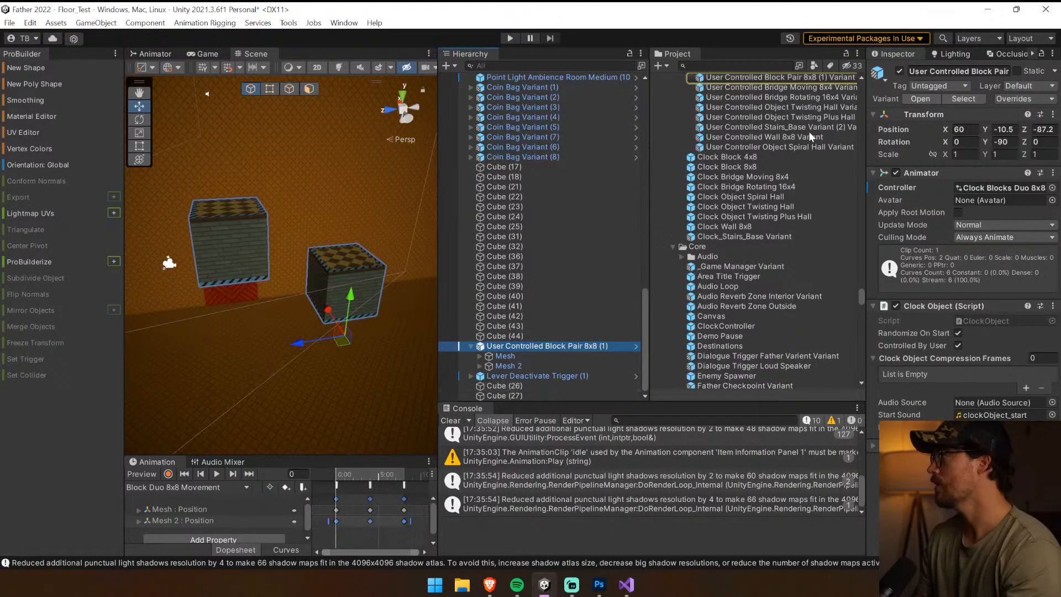
pyautogui.click(823, 80)
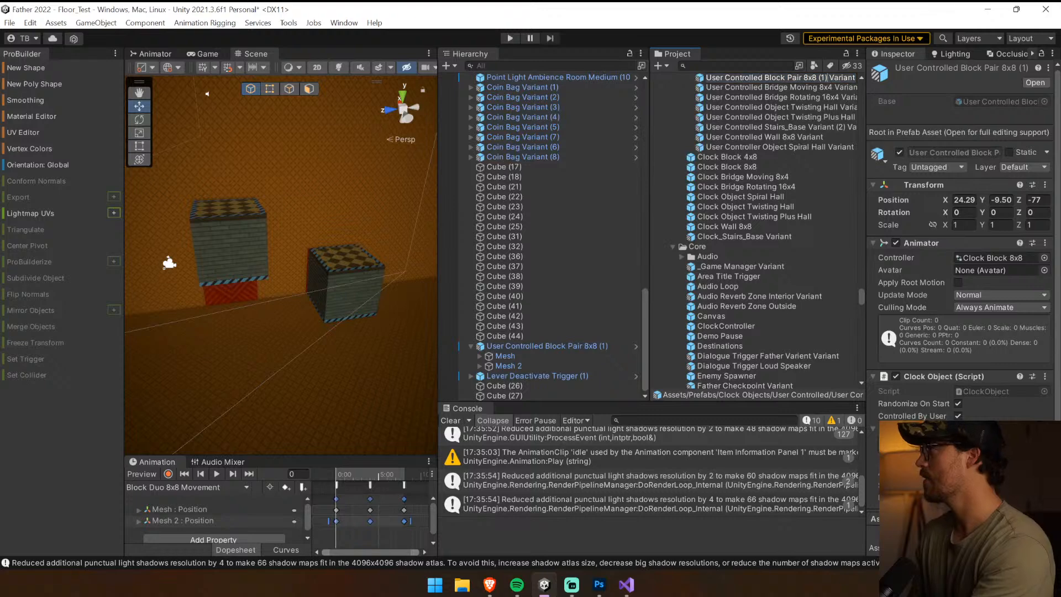
# Rename the block pair object in the scene as User Controlled Block Pair 8x8
pyautogui.click(596, 347)
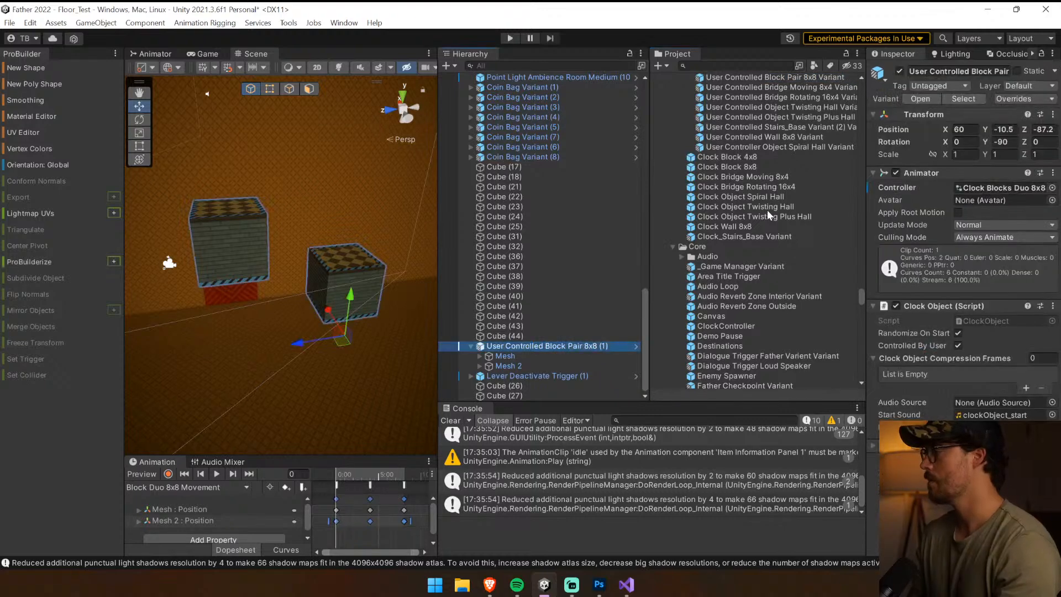
pyautogui.press('F2')
pyautogui.press('Right')
pyautogui.press('BackSpace')
pyautogui.press('BackSpace')
pyautogui.press('BackSpace')
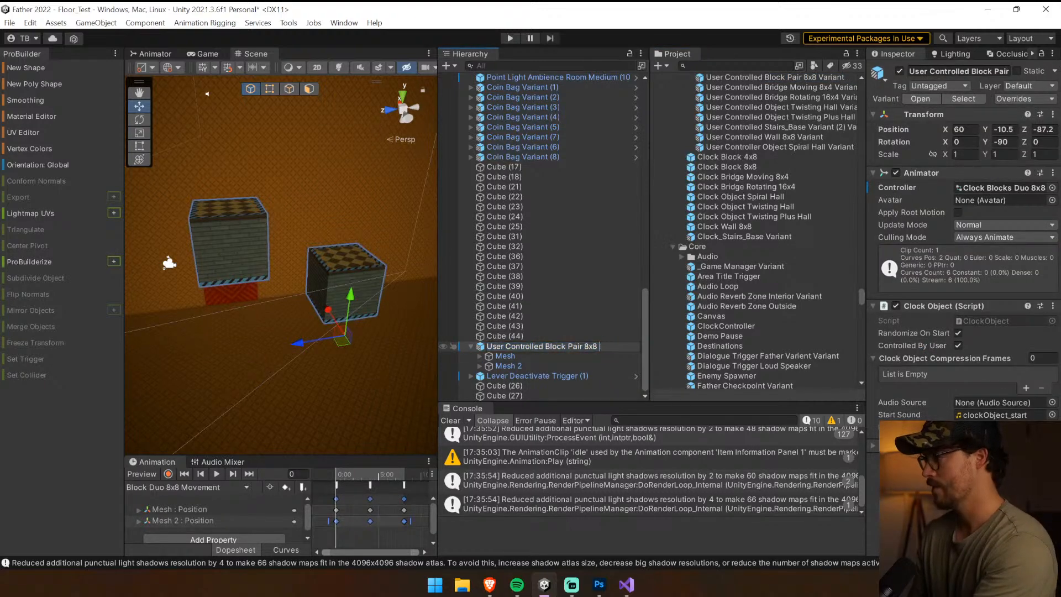
pyautogui.click(576, 347)
# Apply all of the block pair's overrides to its prefab, clear the console, and widen the scene view
pyautogui.click(1026, 99)
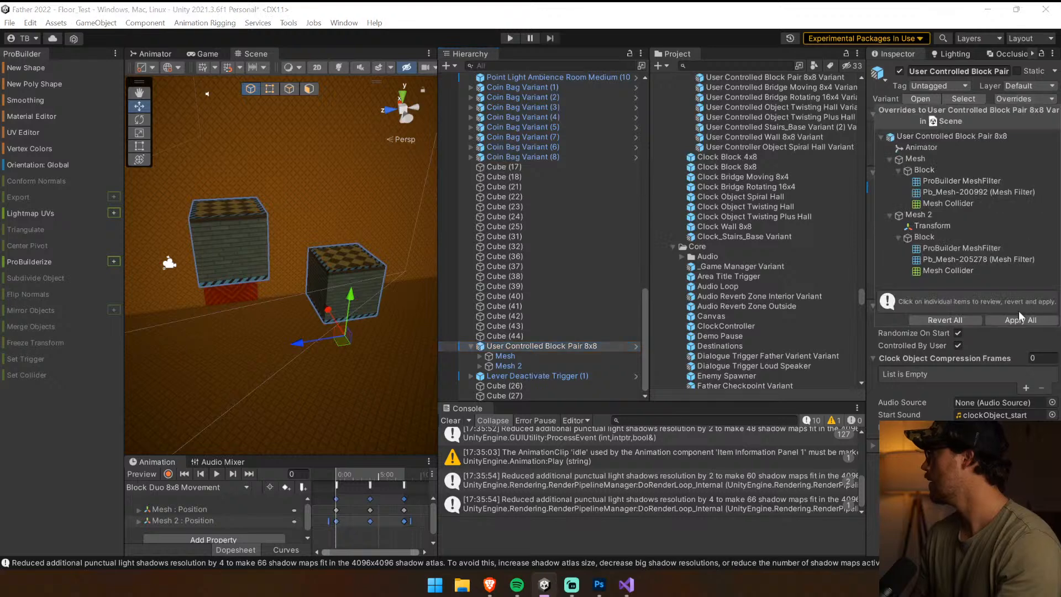
pyautogui.click(1019, 312)
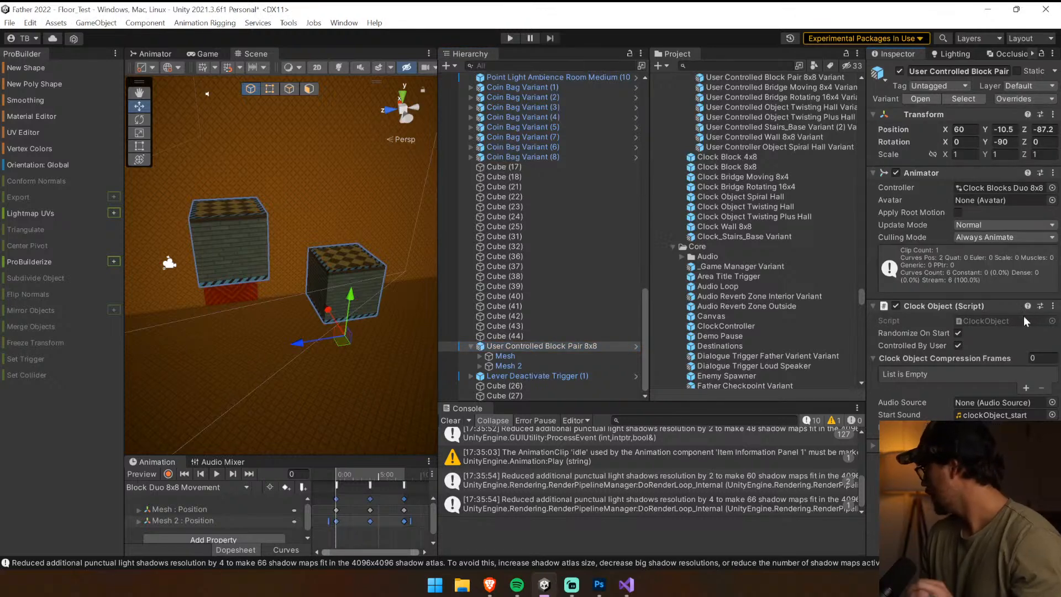
pyautogui.click(452, 422)
pyautogui.moveTo(438, 398); pyautogui.dragTo(683, 396)
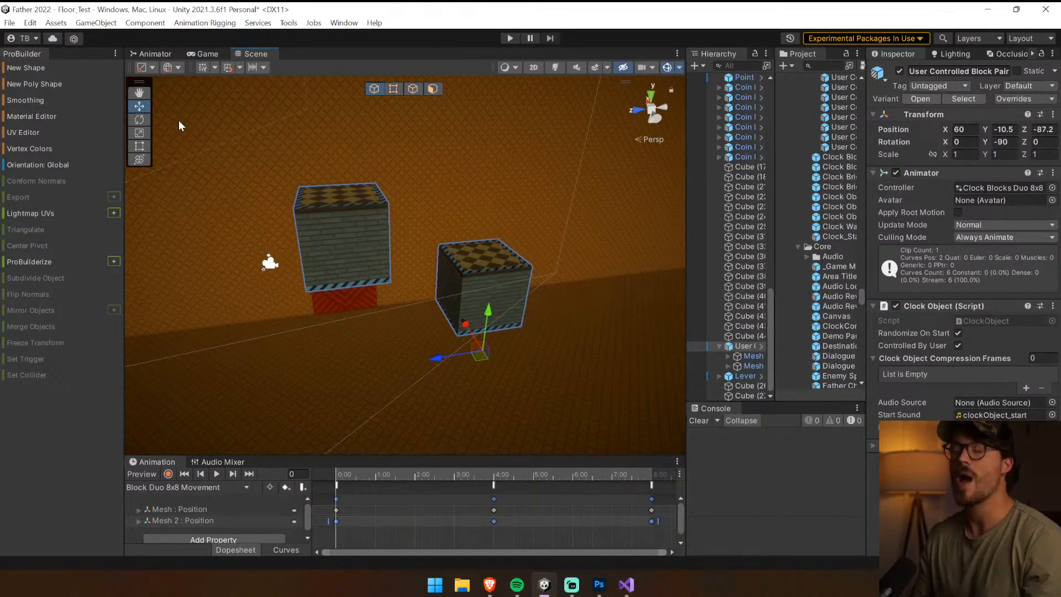
pyautogui.keyDown('alt'); pyautogui.moveTo(267, 185); pyautogui.dragTo(427, 286); pyautogui.keyUp('alt')
pyautogui.moveTo(121, 224); pyautogui.dragTo(274, 280, button='right')
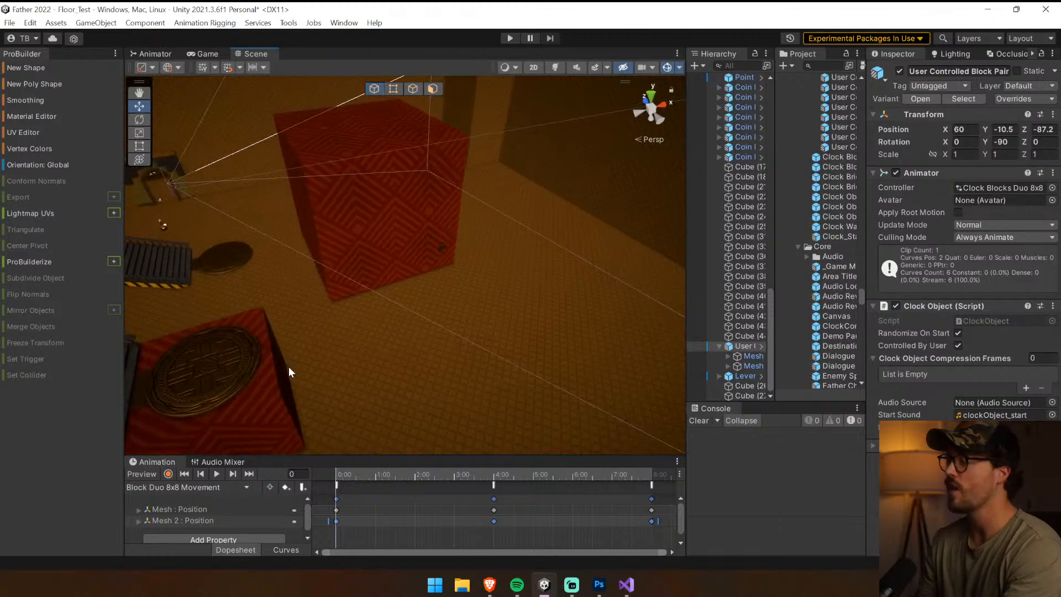
pyautogui.moveTo(288, 372); pyautogui.dragTo(325, 242, button='right')
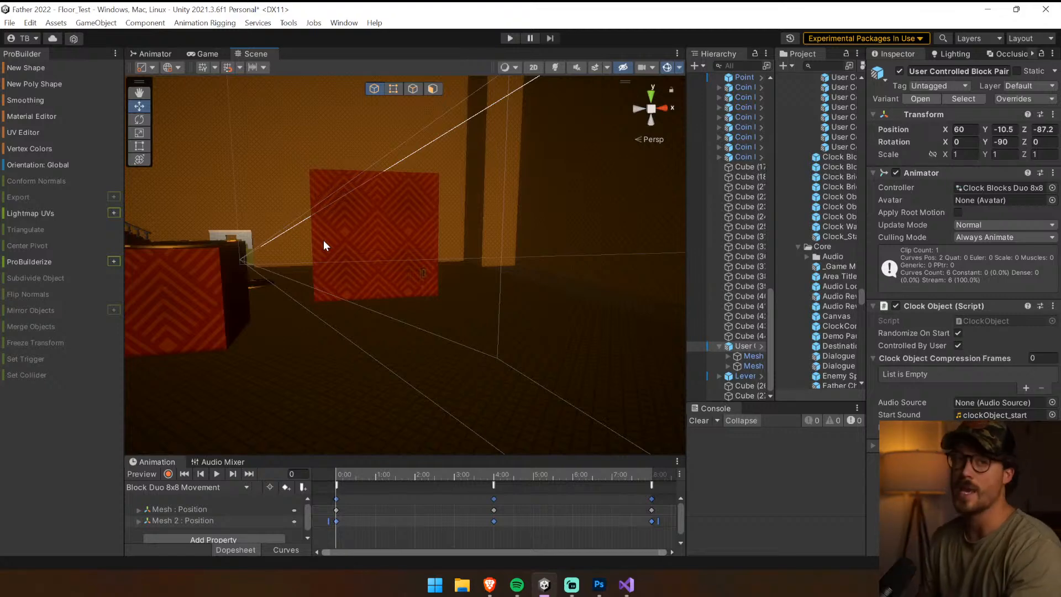
pyautogui.moveTo(369, 282); pyautogui.dragTo(534, 291, button='right')
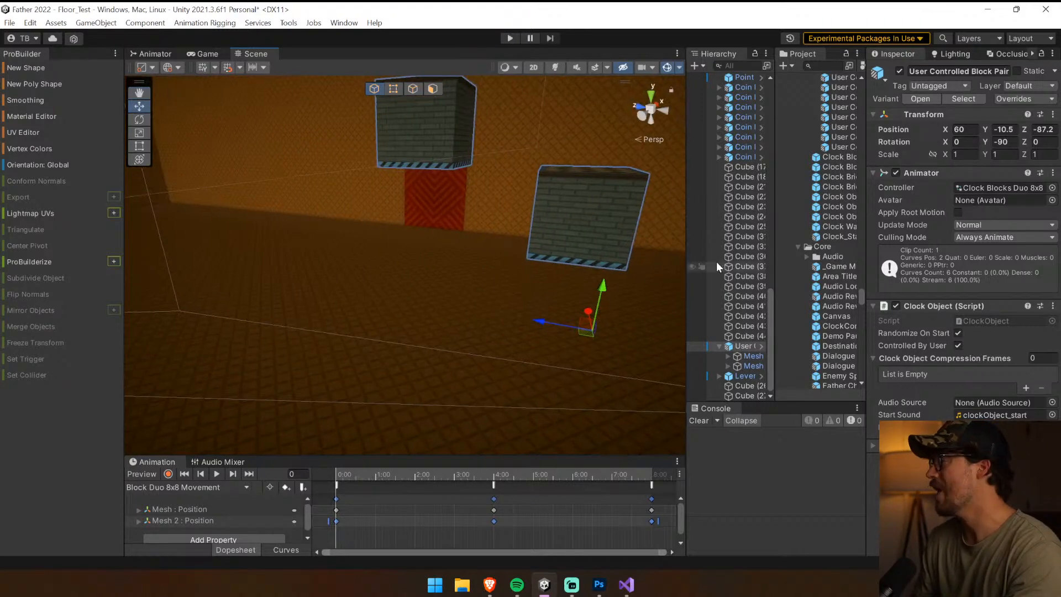
# Close the ProBuilder panel and enlarge the scene view slightly
pyautogui.rightClick(25, 55)
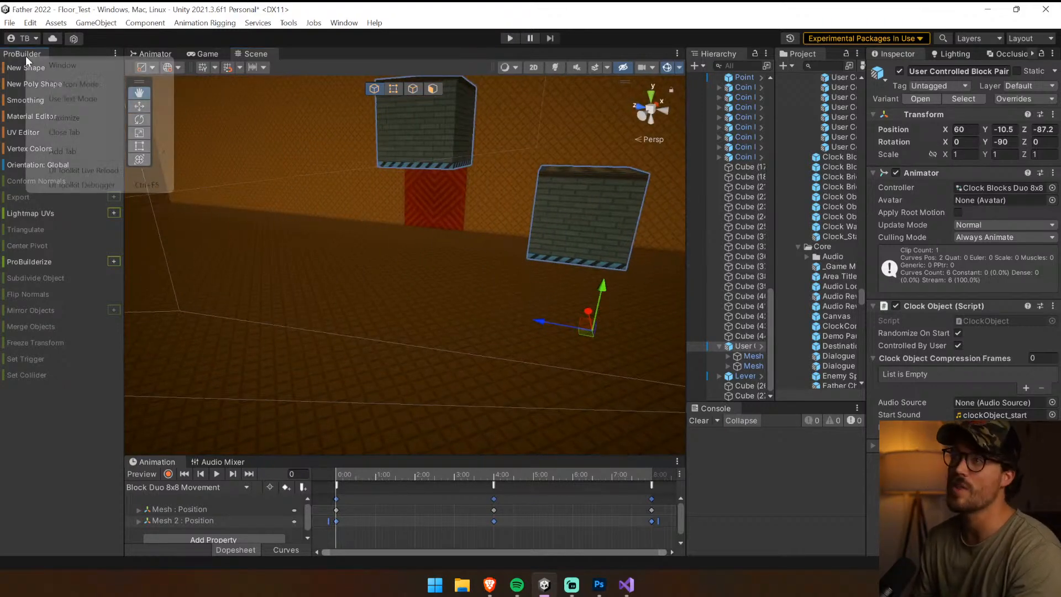
pyautogui.click(65, 130)
pyautogui.moveTo(472, 265); pyautogui.dragTo(547, 291, button='right')
pyautogui.moveTo(651, 455); pyautogui.dragTo(650, 463)
# Find the user-controlled prefabs and place a User Controlled Wall 8x8 Variant on the floor near the block pair
pyautogui.moveTo(564, 359); pyautogui.dragTo(754, 358, button='right')
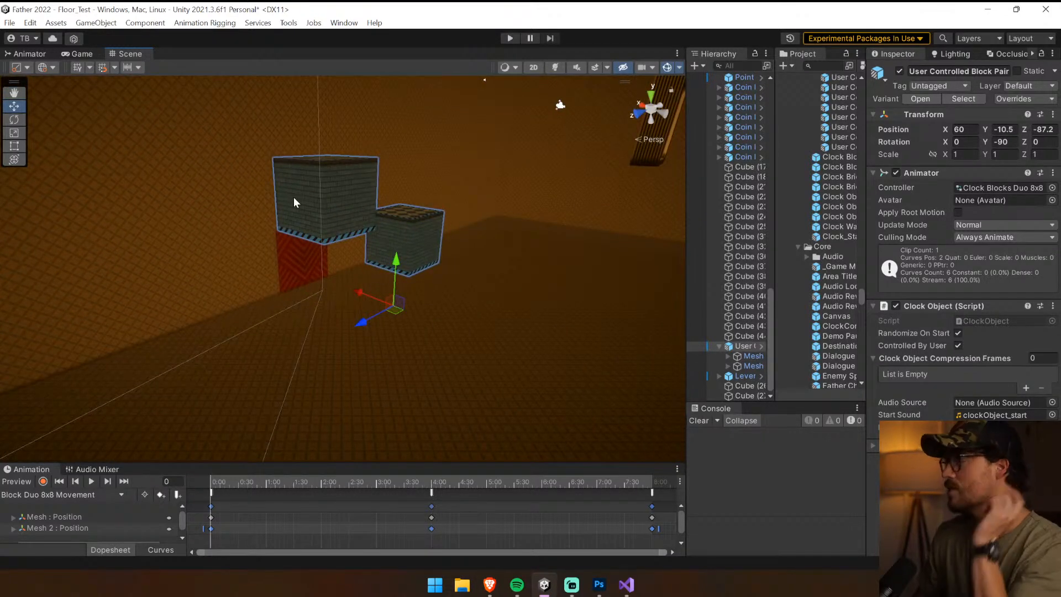
pyautogui.moveTo(293, 197); pyautogui.dragTo(678, 214, button='right')
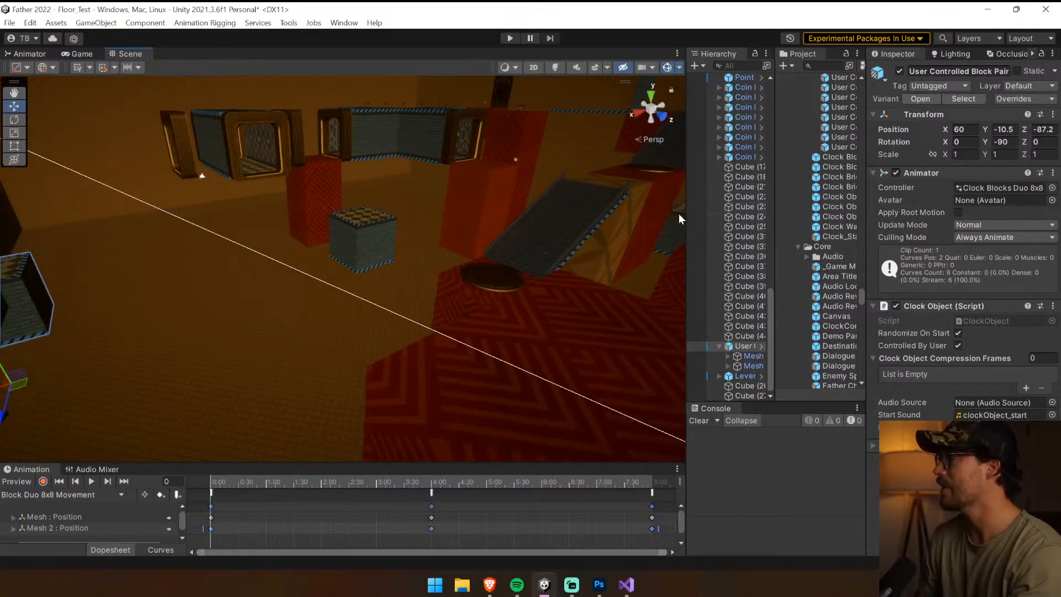
pyautogui.click(950, 98)
pyautogui.moveTo(686, 218); pyautogui.dragTo(442, 218)
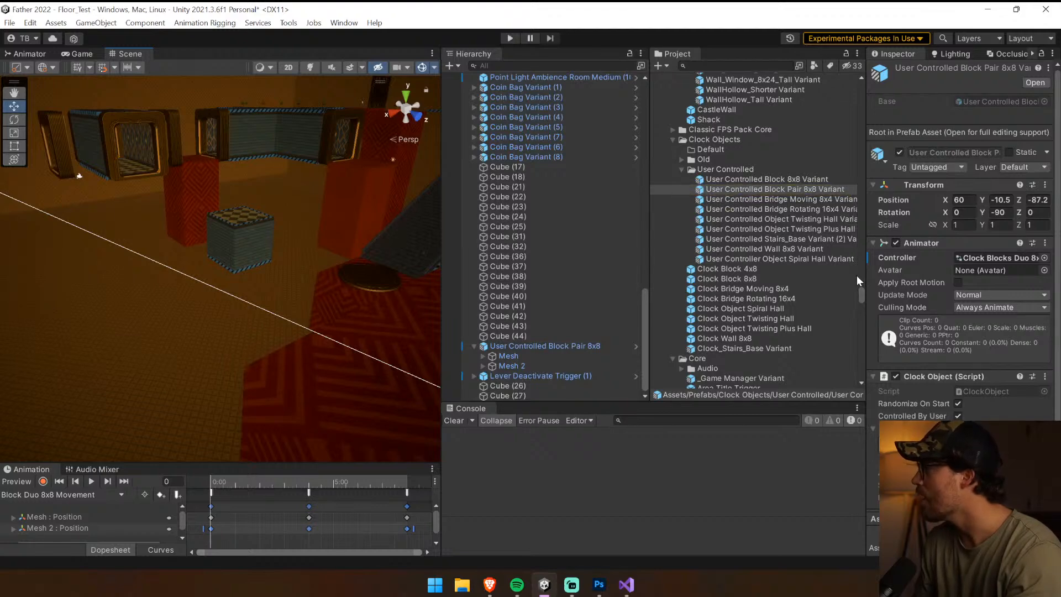
pyautogui.click(786, 248)
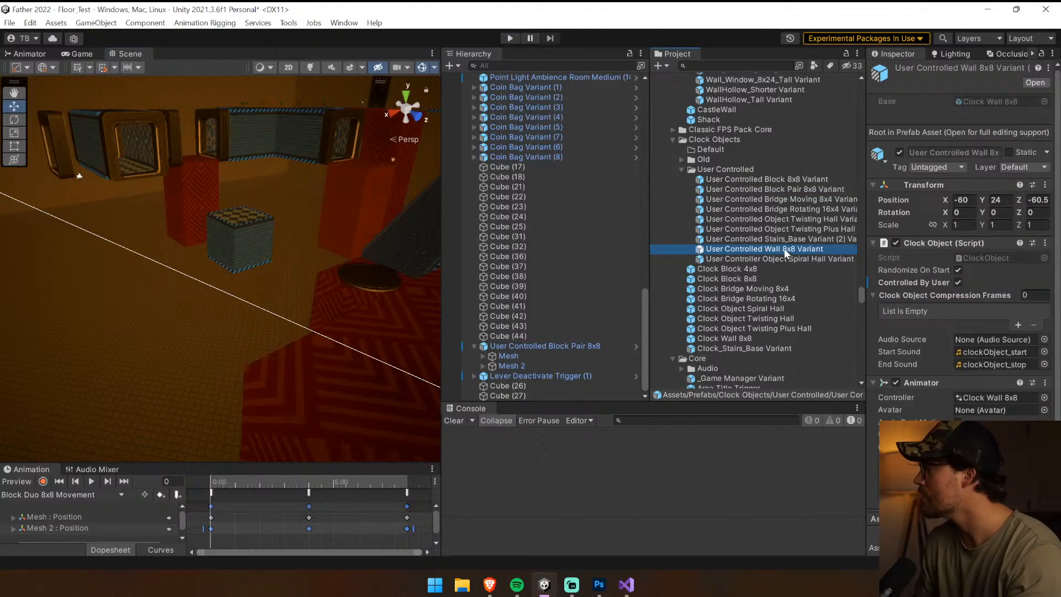
pyautogui.moveTo(786, 249); pyautogui.dragTo(149, 340)
pyautogui.moveTo(148, 339); pyautogui.dragTo(266, 308, button='right')
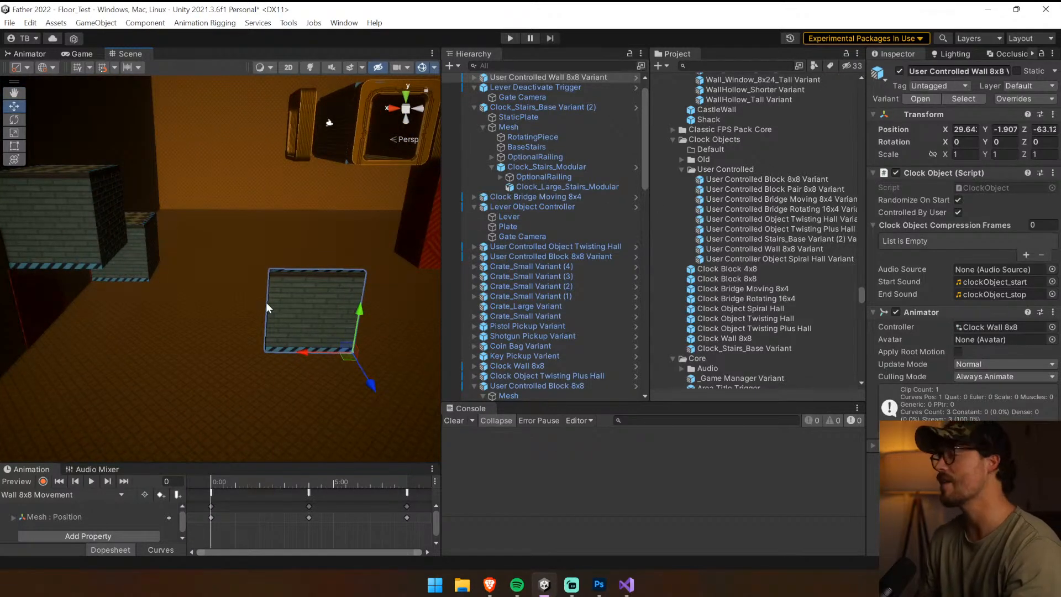
# Tidy the expanded scene objects and rename the new wall object as User Controlled Wall Pair 8x8 Variant
pyautogui.click(474, 77)
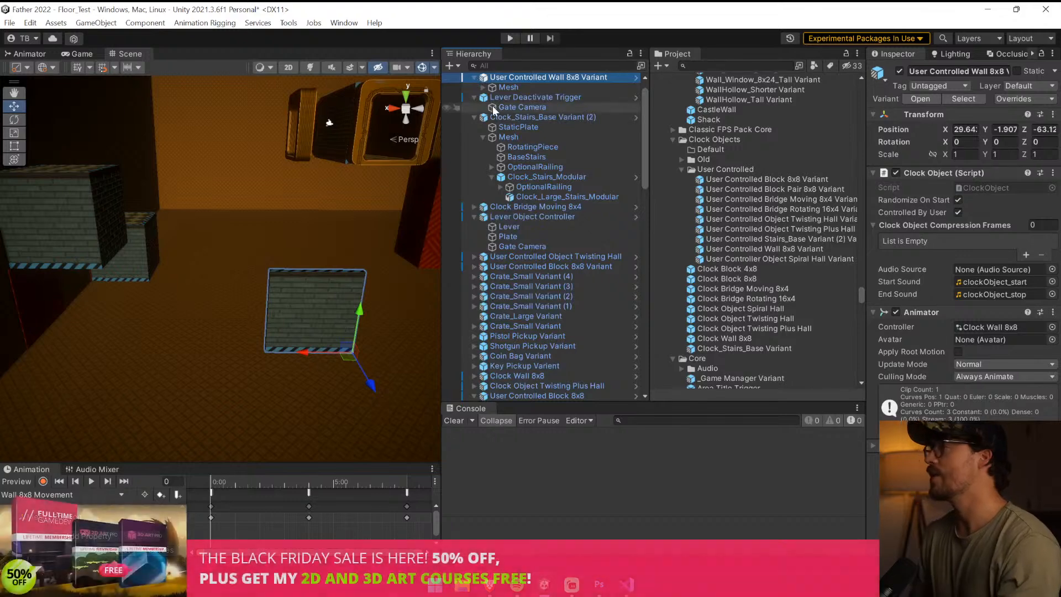
pyautogui.click(474, 97)
pyautogui.click(474, 107)
pyautogui.click(474, 127)
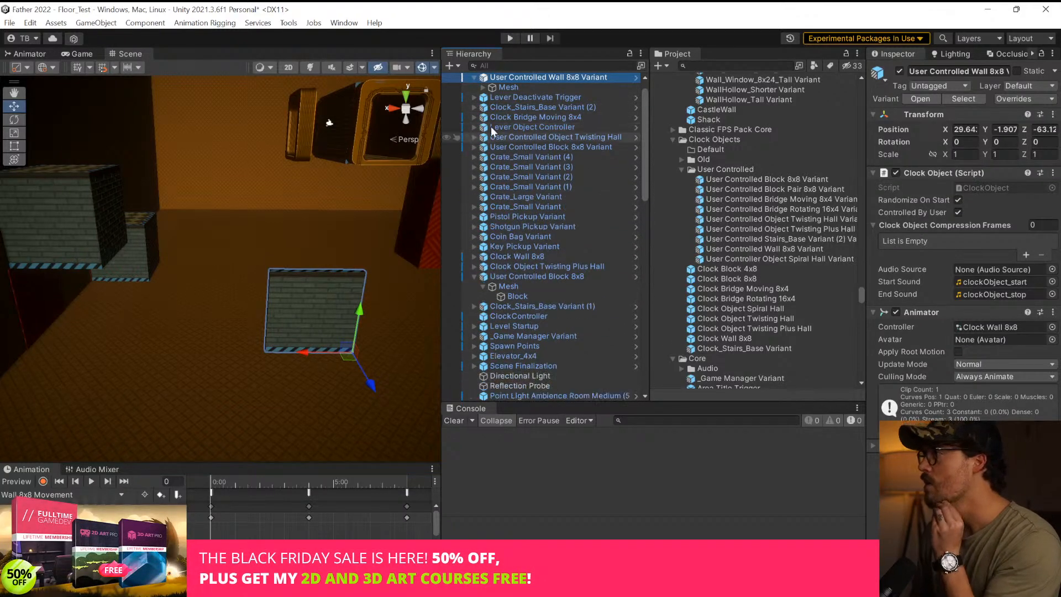
pyautogui.click(566, 76)
pyautogui.click(562, 78)
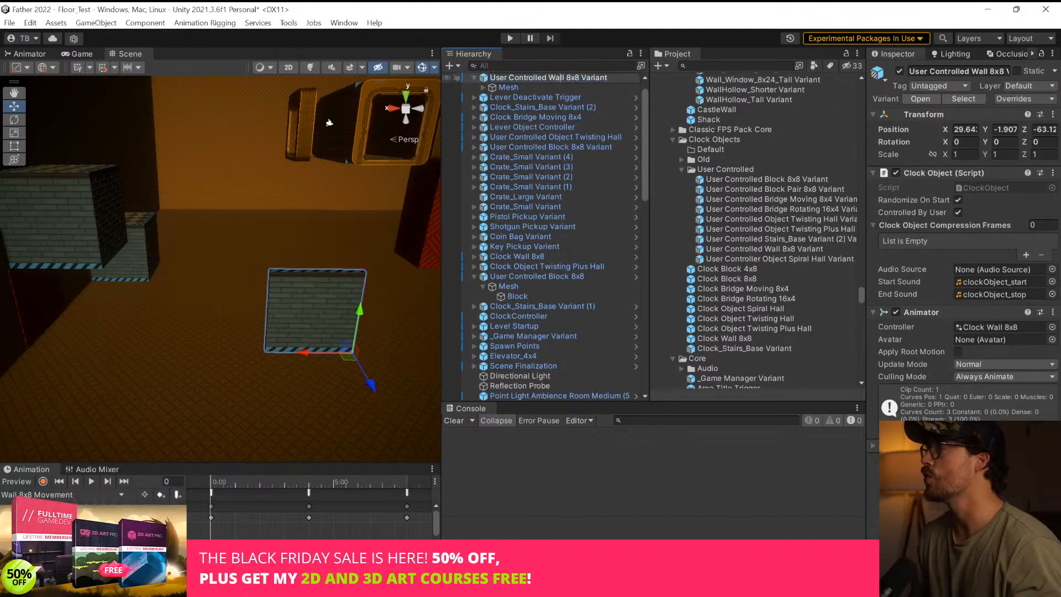
pyautogui.write('Pair')
pyautogui.press('Return')
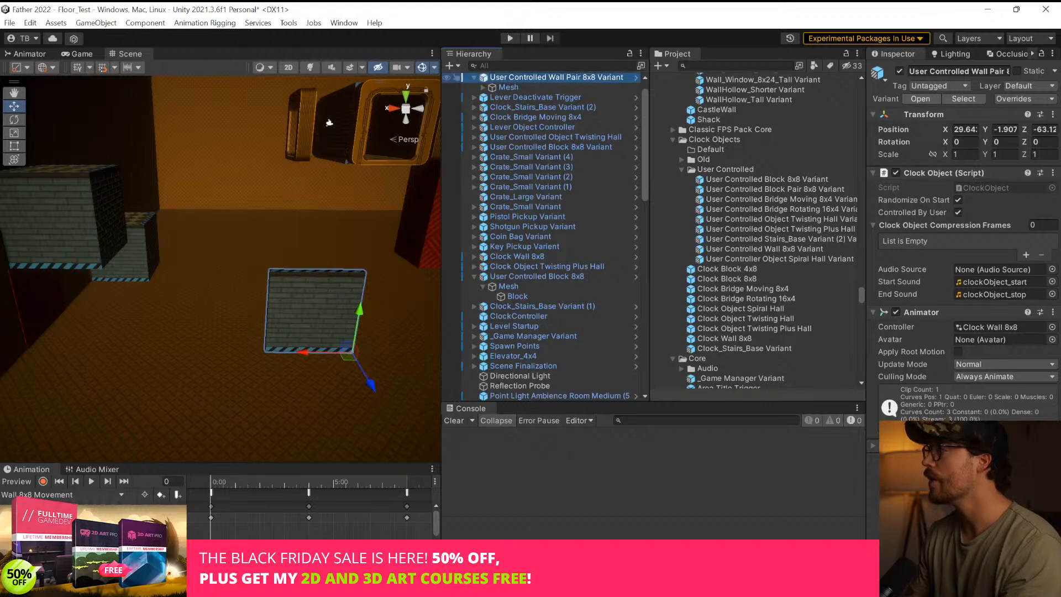
# Duplicate the wall's Mesh child, shift the copy sideways to X 14.06, and name it Mesh 2
pyautogui.click(569, 87)
pyautogui.hotkey('ctrl', 'd')
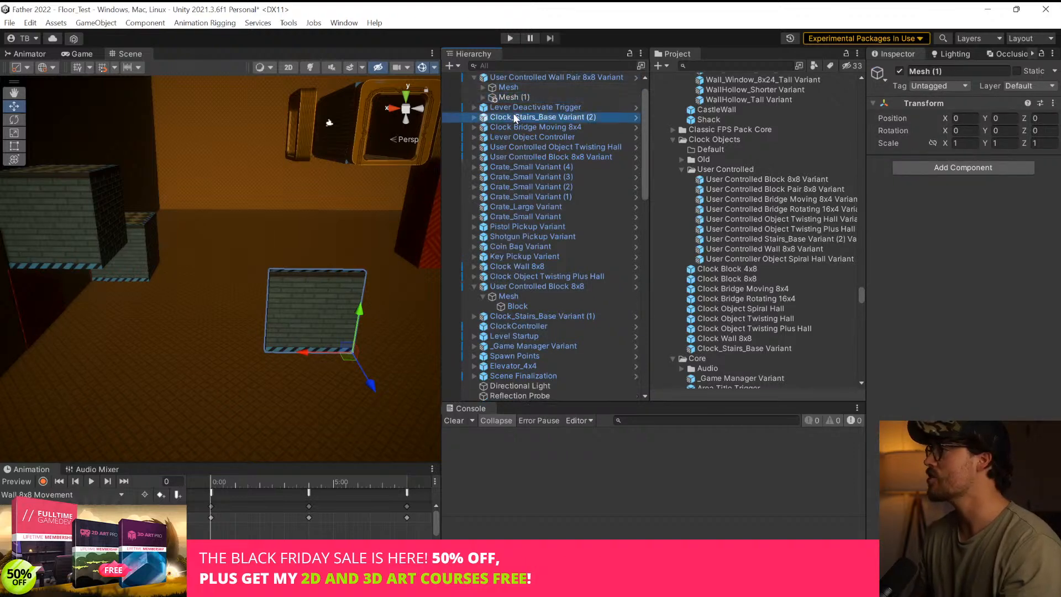
pyautogui.moveTo(302, 353); pyautogui.dragTo(150, 357)
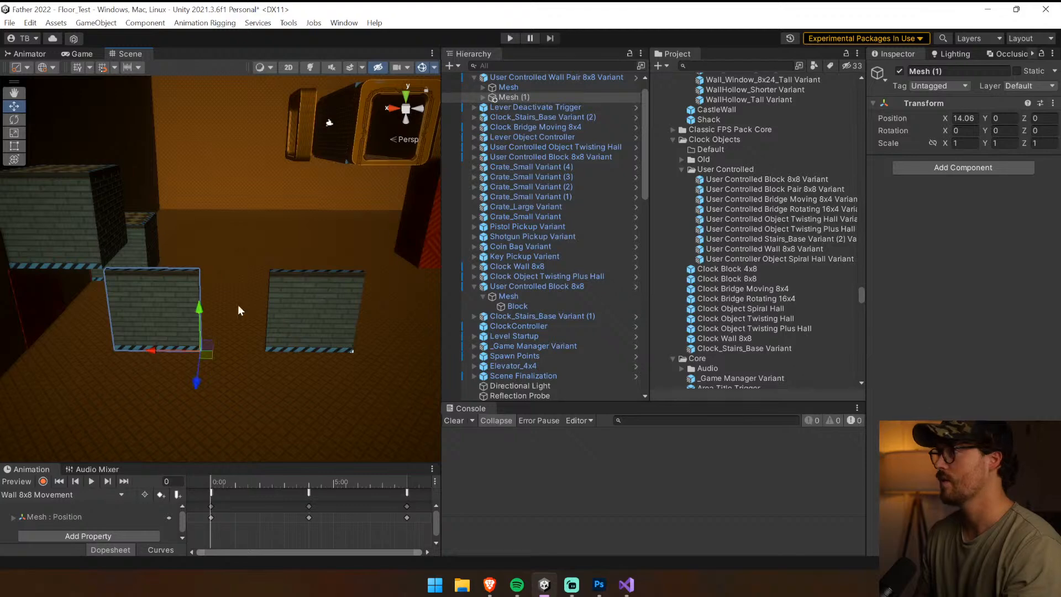
pyautogui.click(513, 97)
pyautogui.press('F2')
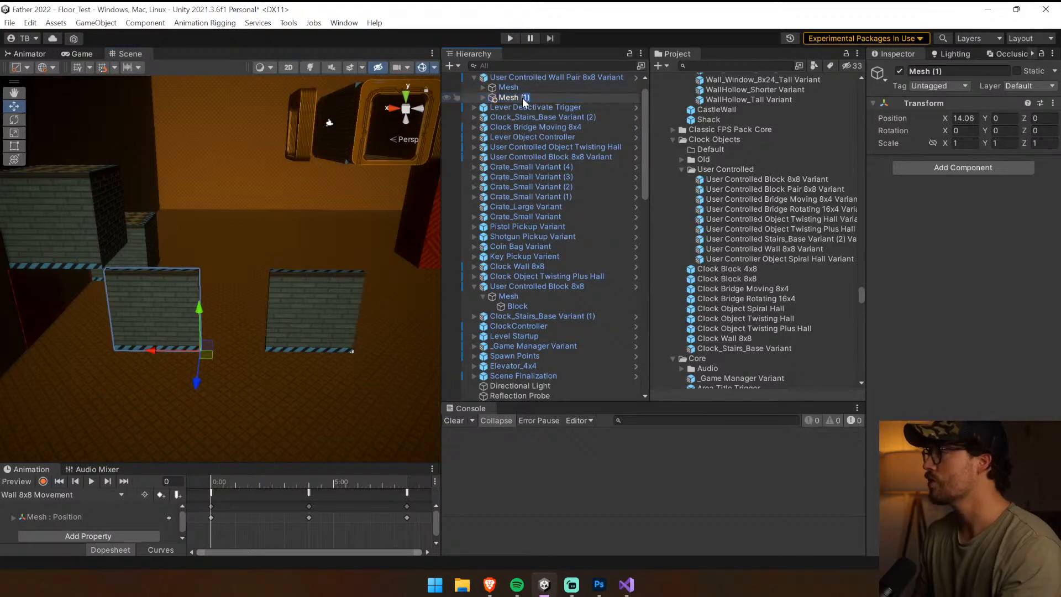
pyautogui.write('Mesh 2')
# Duplicate the wall pair's Clock Wall 8x8 animator controller, name the copy Clock Wall Duo 8, and select the block pair
pyautogui.click(544, 78)
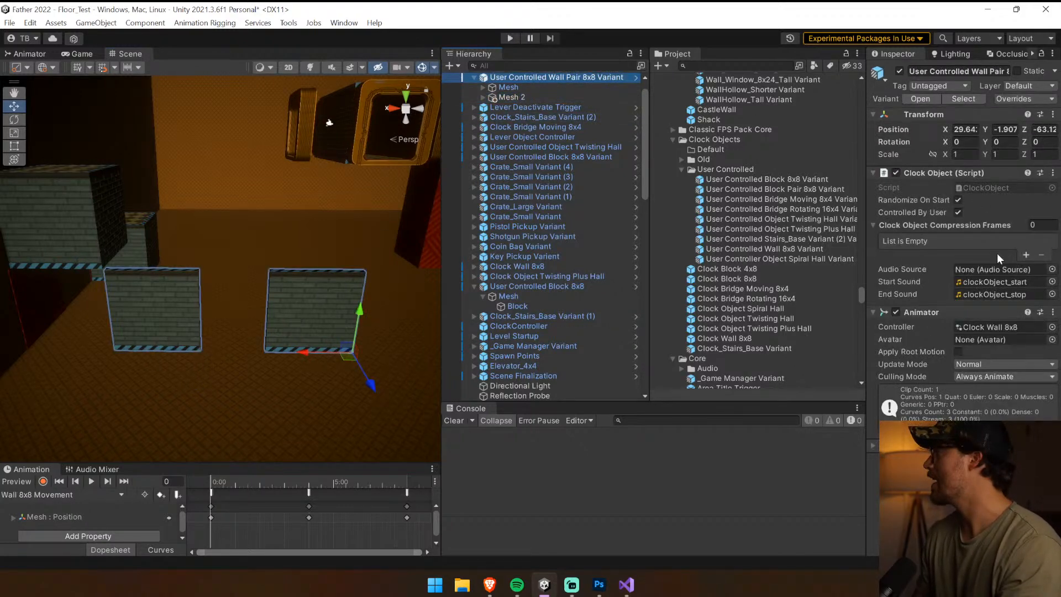
pyautogui.click(994, 327)
pyautogui.click(728, 116)
pyautogui.scroll(5, 765, 125)
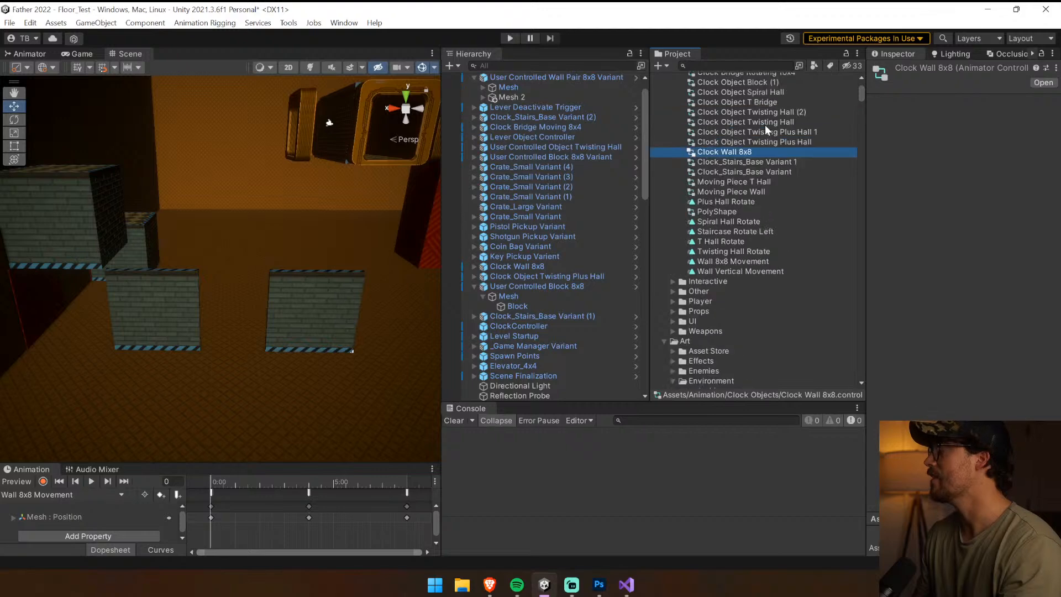
pyautogui.scroll(1, 769, 126)
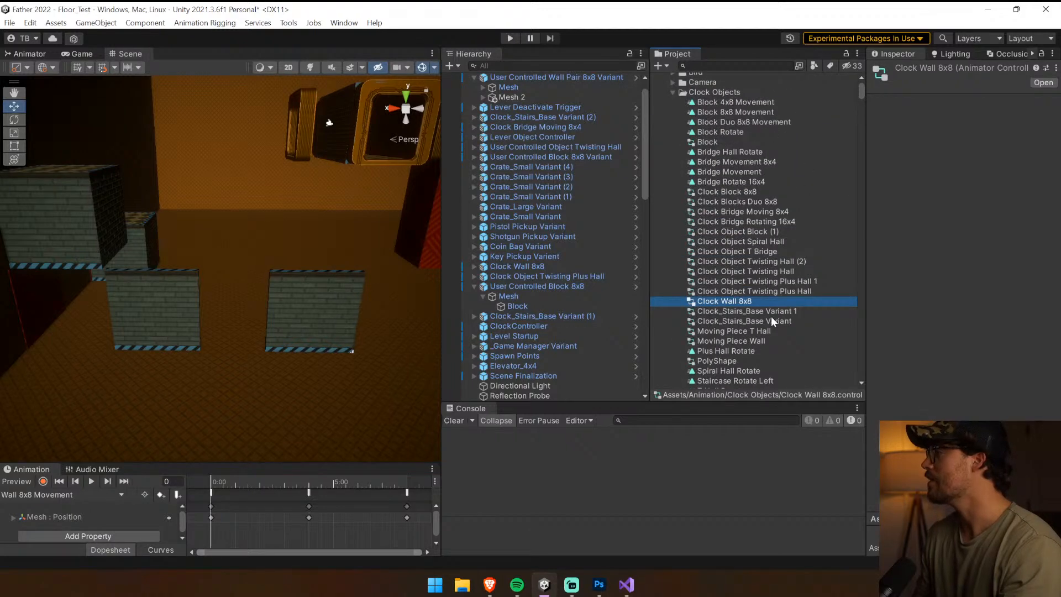
pyautogui.hotkey('ctrl', 'd')
pyautogui.click(764, 303)
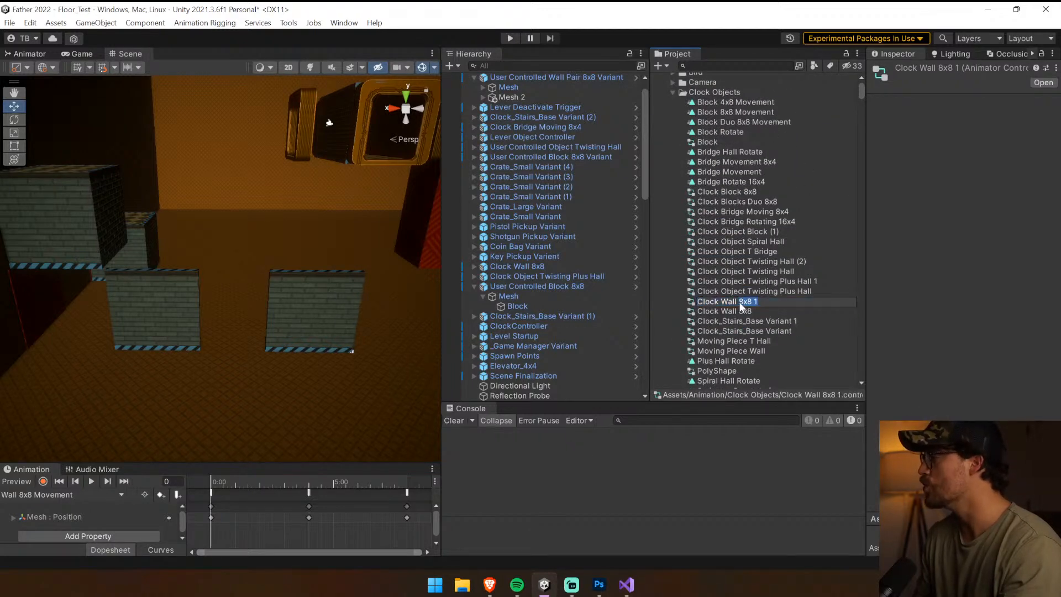
pyautogui.write('P')
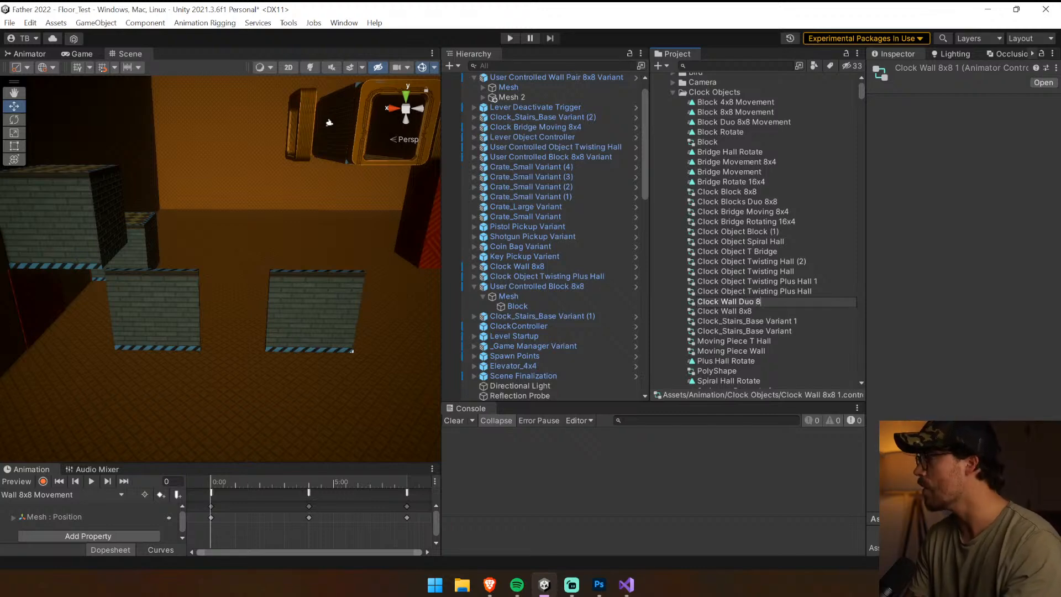
pyautogui.press('Return')
pyautogui.click(70, 225)
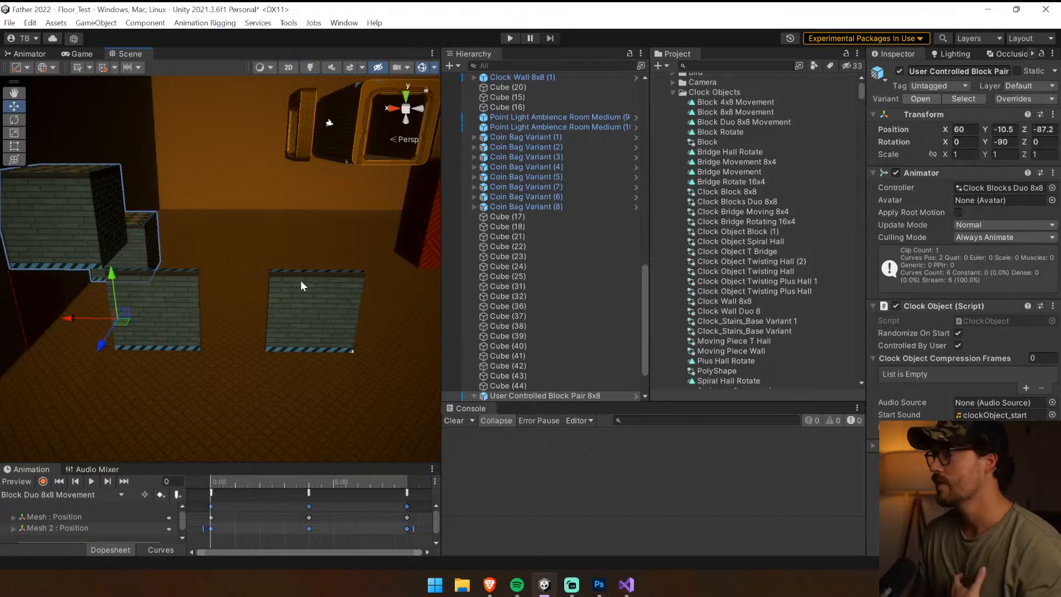
# Rename the block pair's animator controller as Clock Blocks Pair 8x8
pyautogui.click(1018, 188)
pyautogui.click(747, 202)
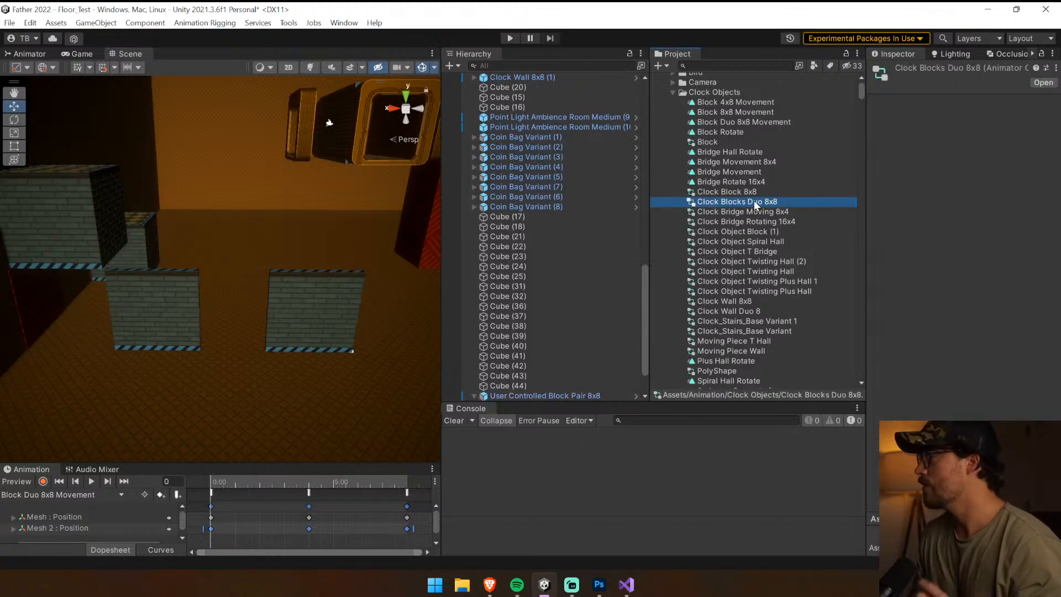
pyautogui.doubleClick(753, 201)
pyautogui.write('Pair')
pyautogui.press('Return')
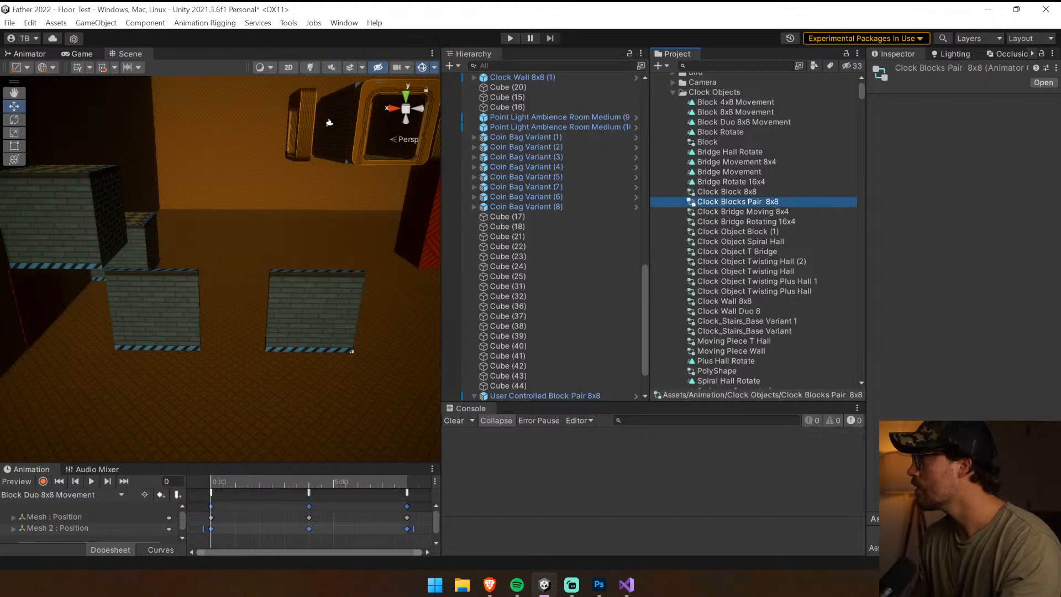
pyautogui.click(762, 204)
pyautogui.click(765, 202)
pyautogui.press('BackSpace')
pyautogui.click(753, 220)
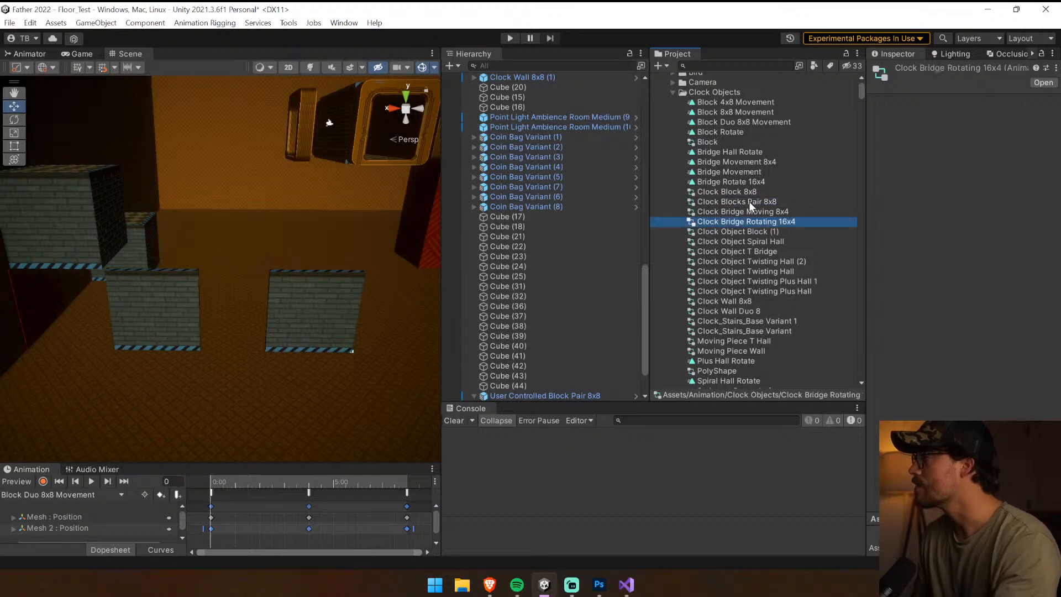
# Open the Clock Blocks Pair 8x8 controller's state graph and rename its default state as Block Pair 8x8 Movement
pyautogui.click(748, 202)
pyautogui.click(33, 54)
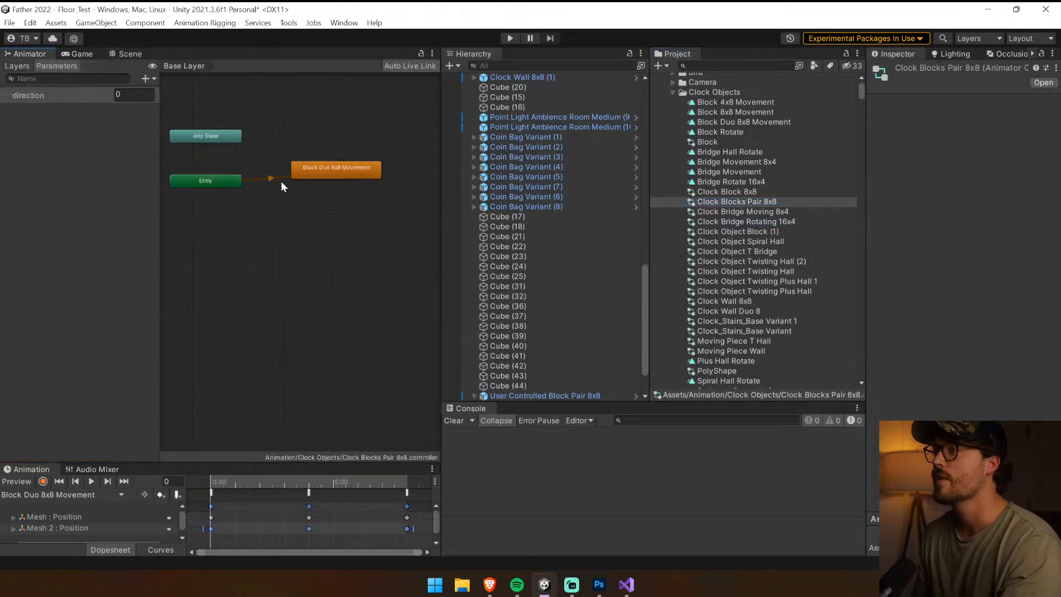
pyautogui.click(330, 174)
pyautogui.doubleClick(925, 70)
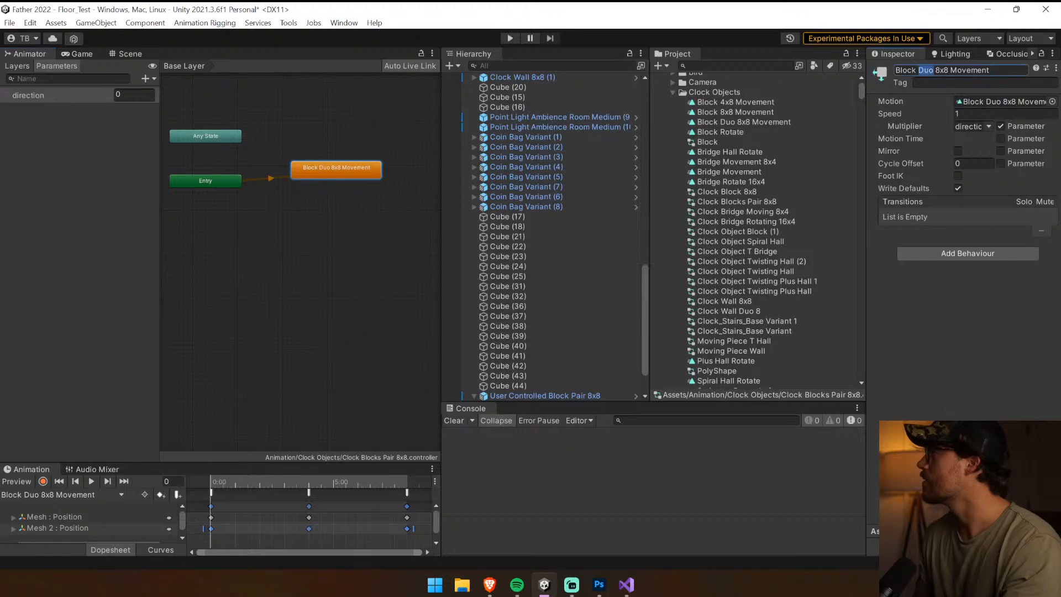
pyautogui.write('Pair')
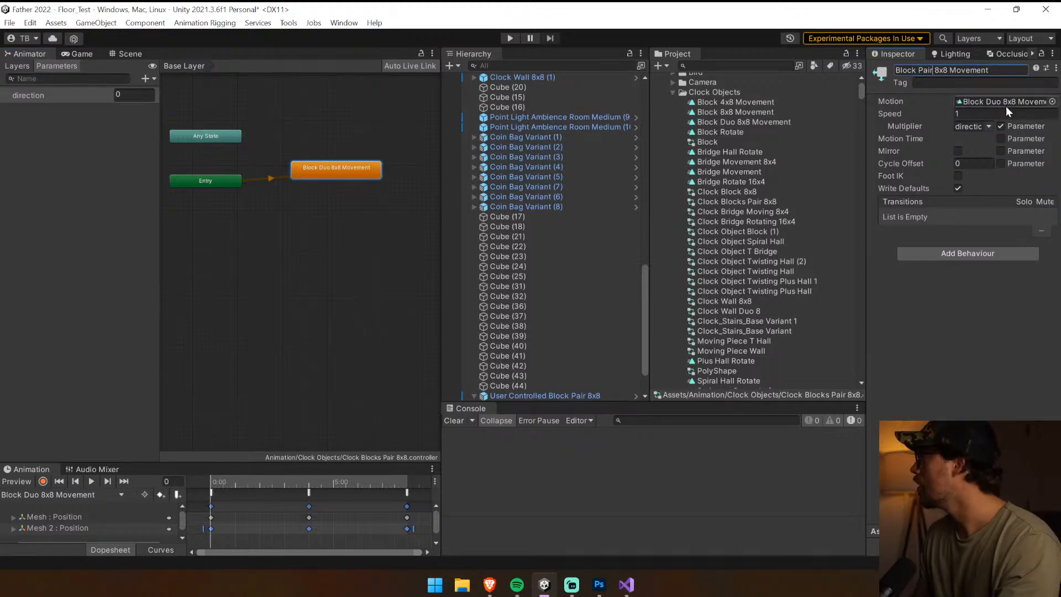
# Locate the animation clip used by the block pair's state and rename it as Block Pair 8x8 Movement
pyautogui.click(1005, 103)
pyautogui.click(762, 123)
pyautogui.press('F2')
pyautogui.doubleClick(723, 122)
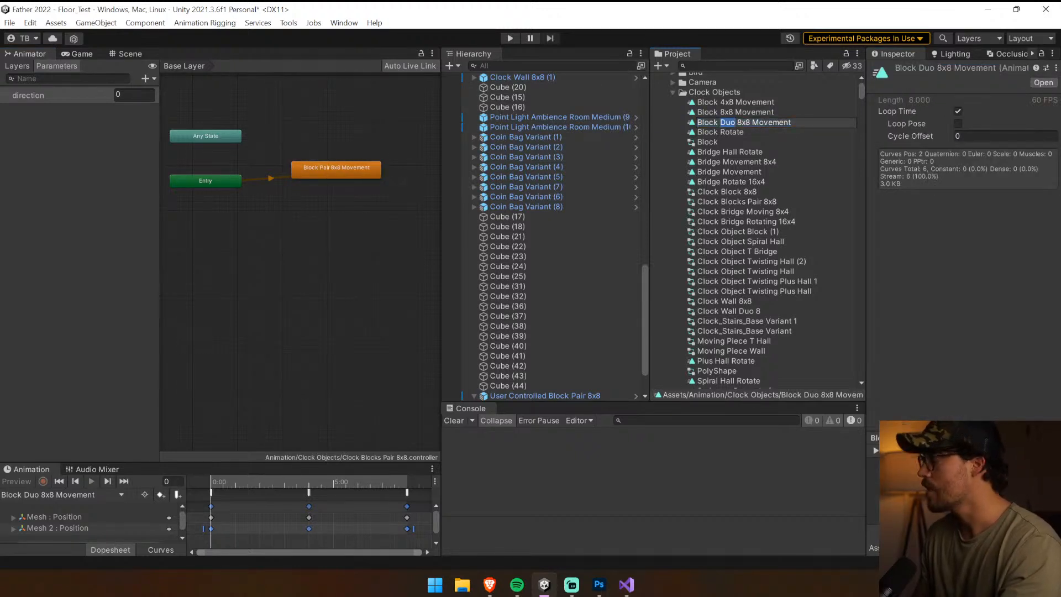
pyautogui.write('Pair')
pyautogui.press('Return')
# Rename the Clock Wall Duo 8 controller as Clock Wall Pair 8 and assign it to the wall pair's Animator
pyautogui.click(524, 77)
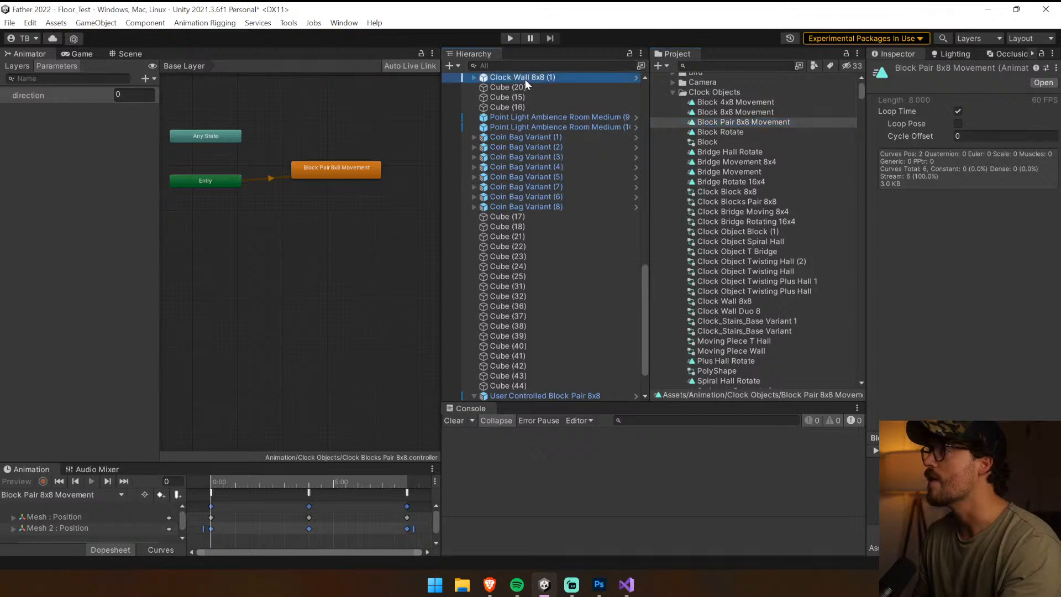
pyautogui.click(127, 54)
pyautogui.click(315, 314)
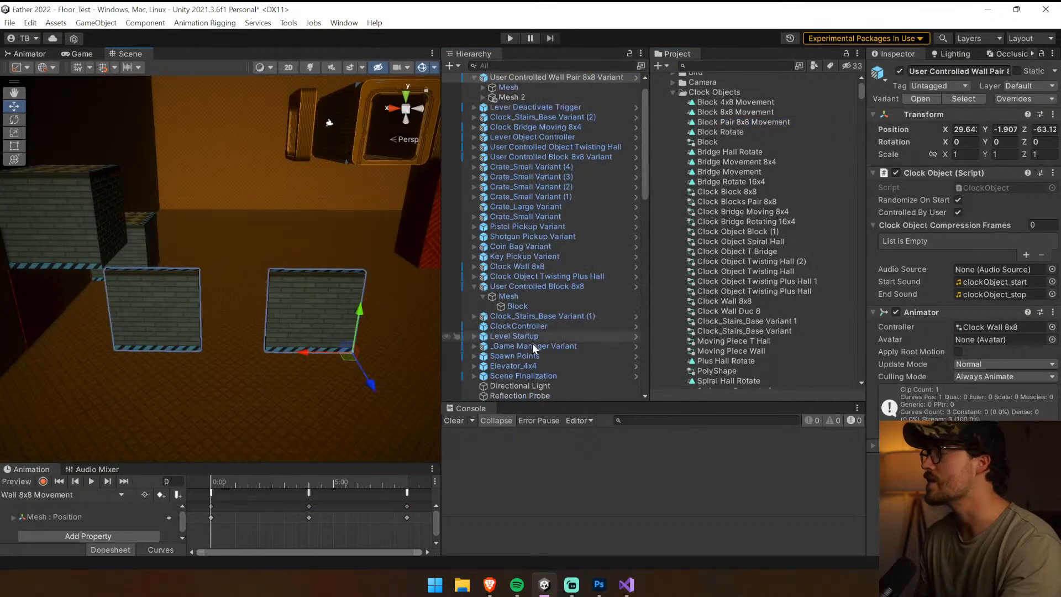
pyautogui.click(571, 79)
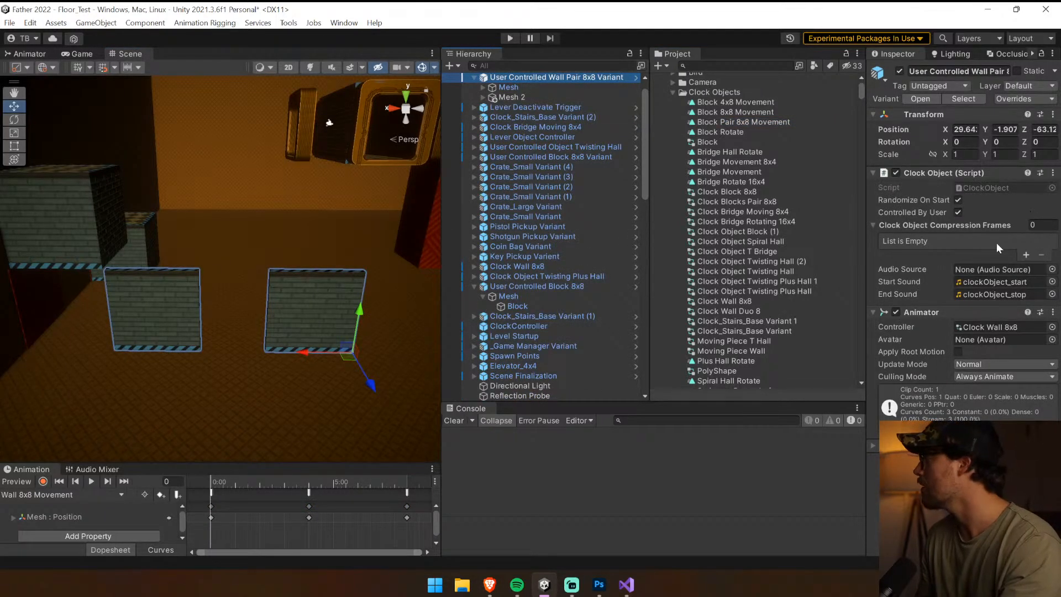
pyautogui.click(740, 301)
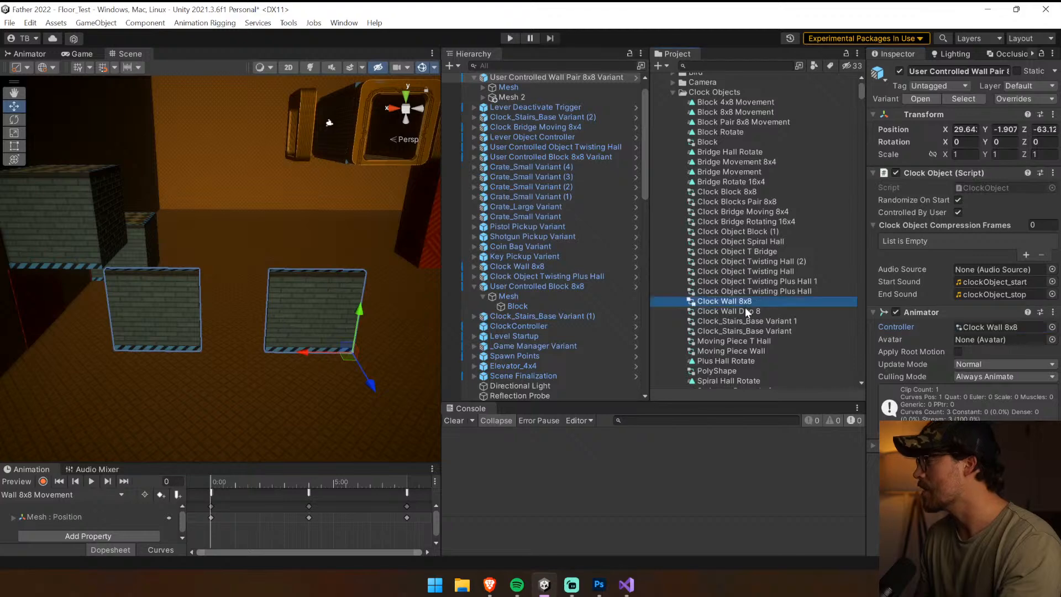
pyautogui.click(722, 311)
pyautogui.click(723, 313)
pyautogui.doubleClick(745, 311)
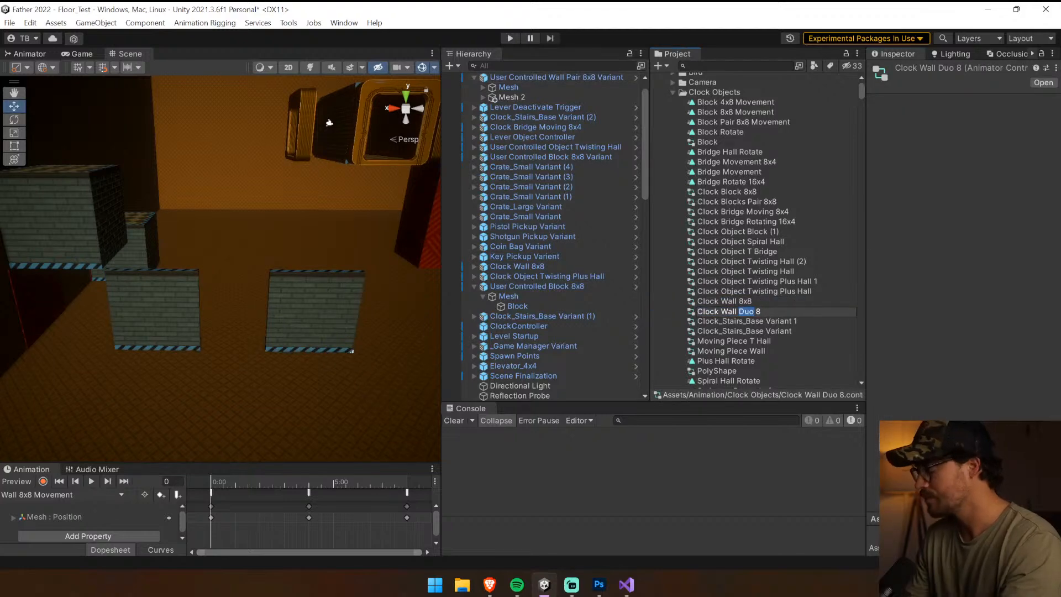
pyautogui.write('Pair')
pyautogui.press('Return')
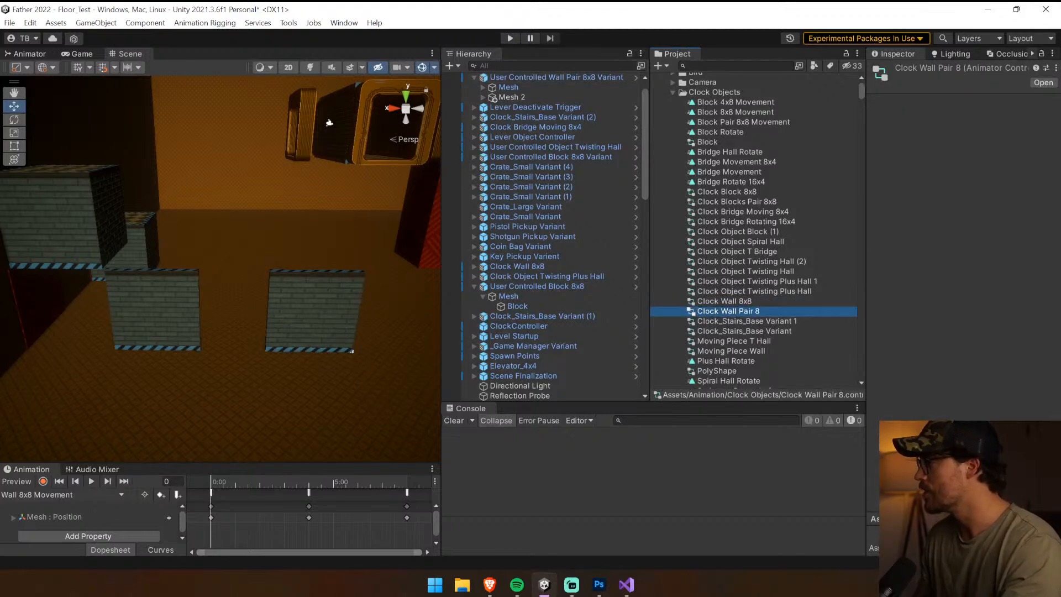
pyautogui.click(548, 78)
pyautogui.click(1017, 327)
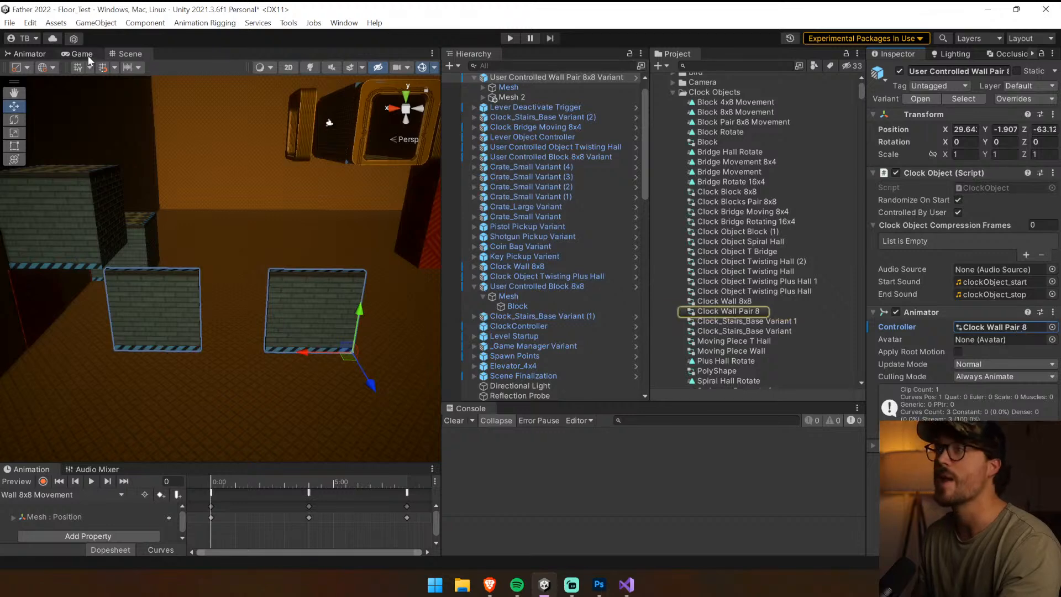
# Duplicate the Wall 8x8 Movement clip used by the wall pair's controller and name the copy Wall 8x8 Pair Movement
pyautogui.click(30, 54)
pyautogui.click(252, 251)
pyautogui.click(999, 103)
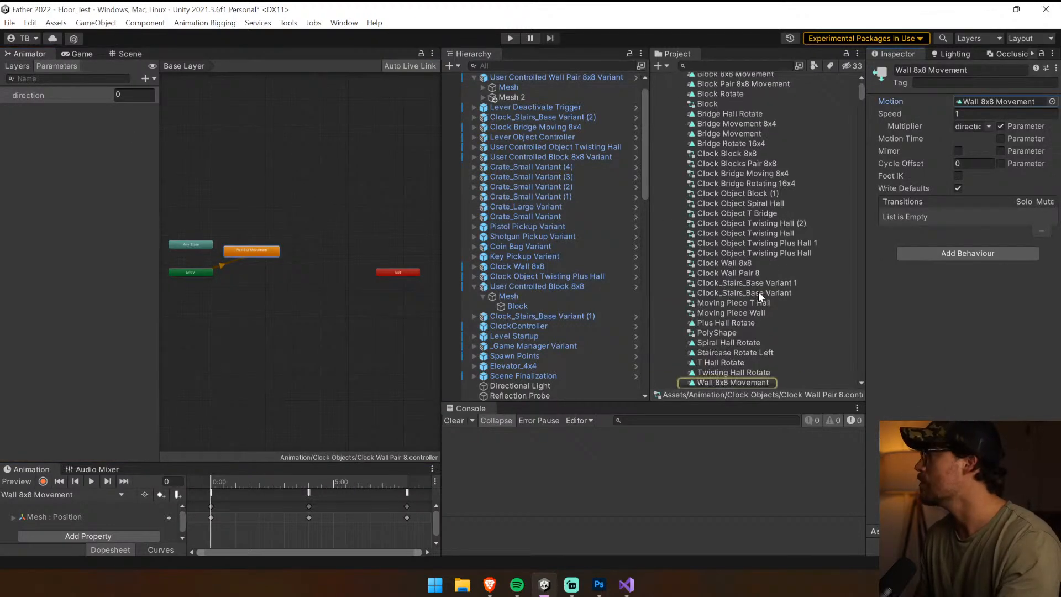
pyautogui.click(745, 381)
pyautogui.scroll(-5, 755, 366)
pyautogui.hotkey('ctrl', 'd')
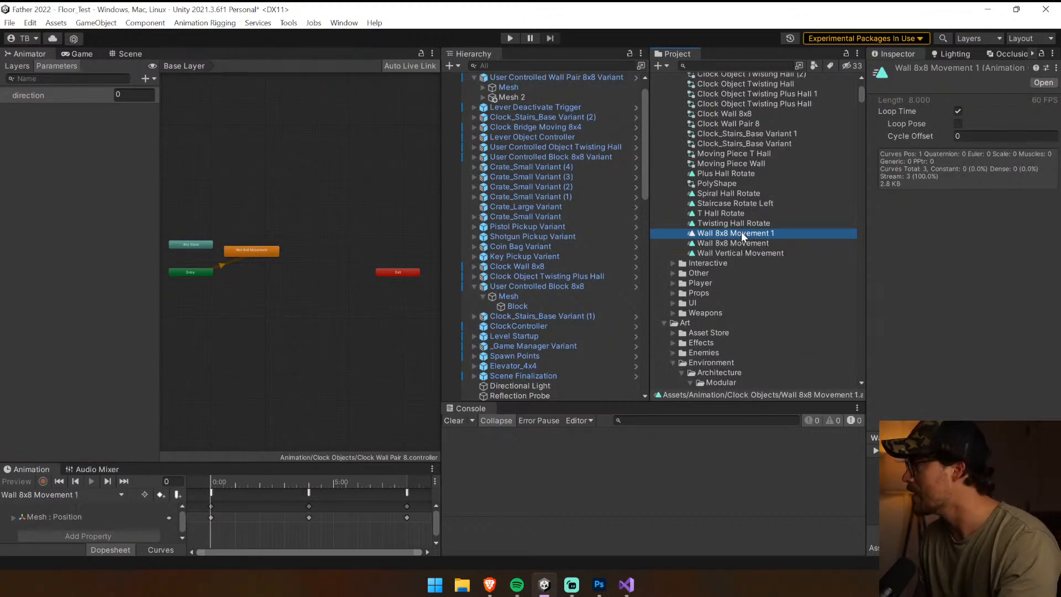
pyautogui.click(741, 232)
pyautogui.moveTo(774, 233); pyautogui.dragTo(724, 234)
pyautogui.write('Pair M')
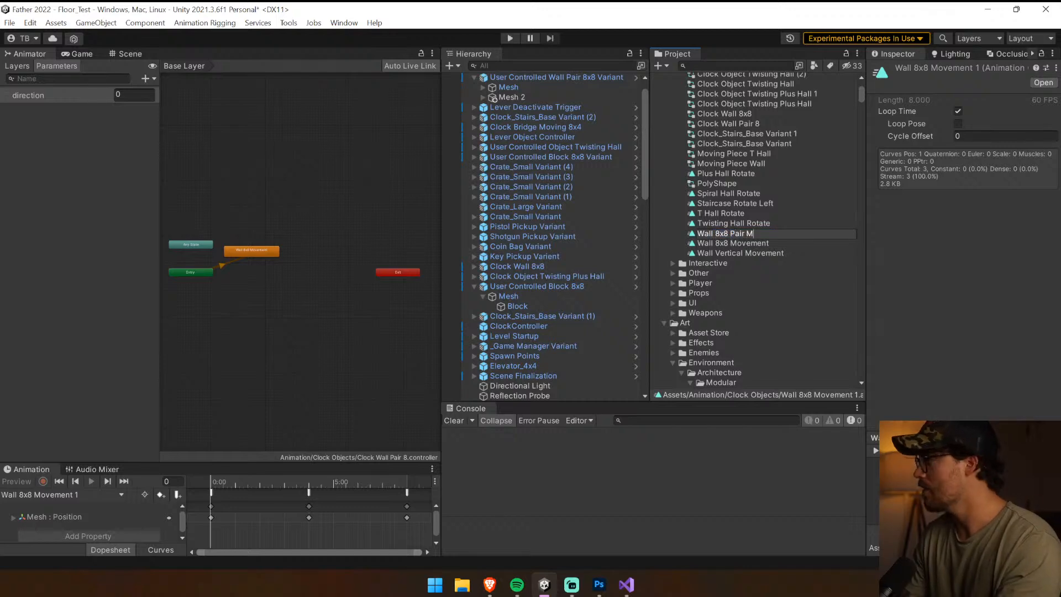
pyautogui.write('ovement')
pyautogui.press('Return')
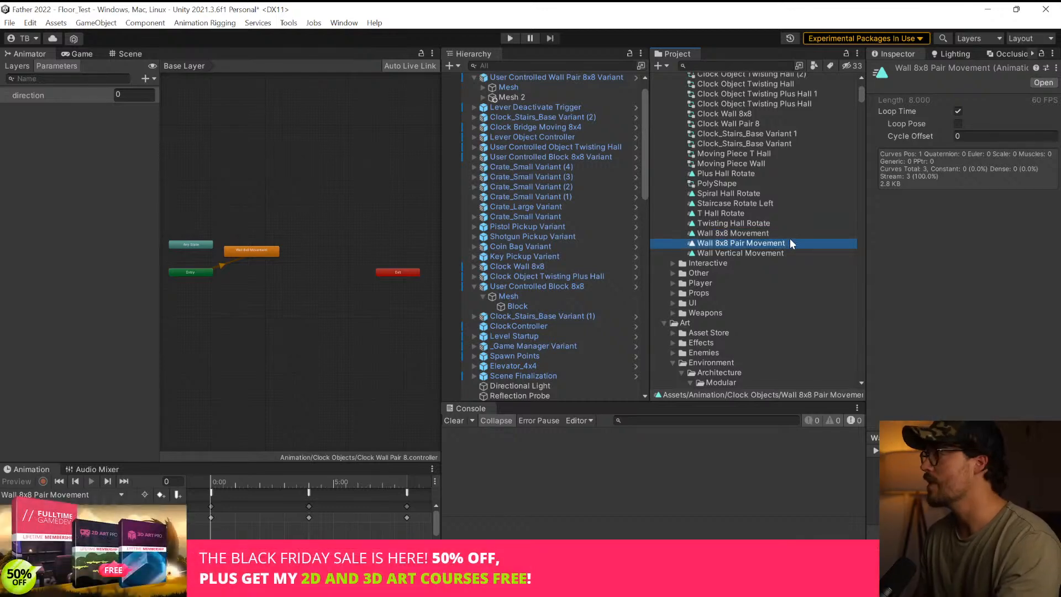
# Replace the controller's Wall 8x8 Movement state with Wall 8x8 Pair Movement as default, its speed multiplier driven by the direction parameter
pyautogui.moveTo(219, 253); pyautogui.dragTo(260, 236)
pyautogui.rightClick(263, 237)
pyautogui.click(265, 257)
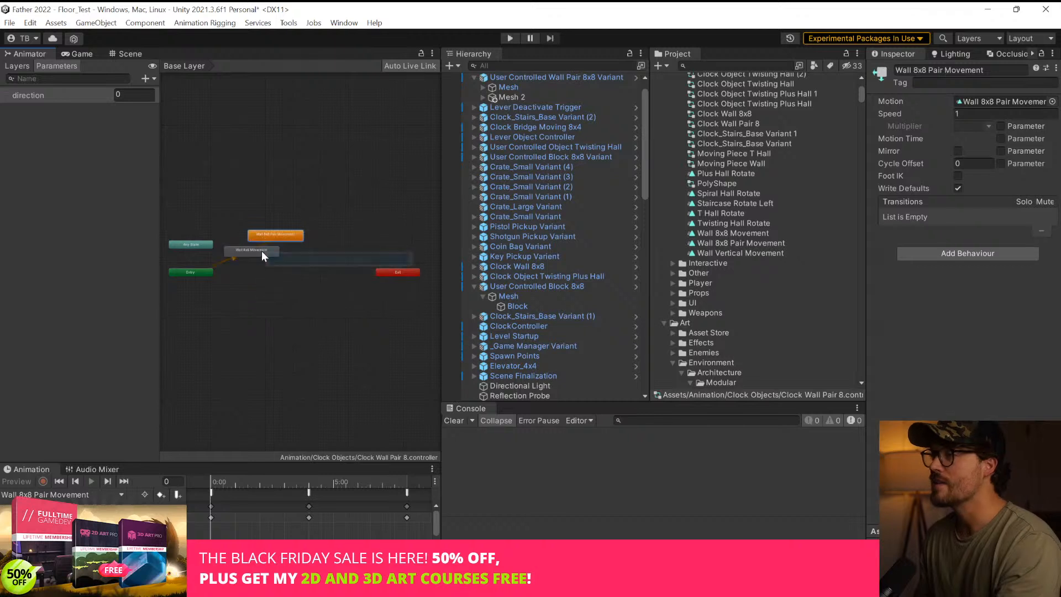
pyautogui.click(273, 255)
pyautogui.press('Delete')
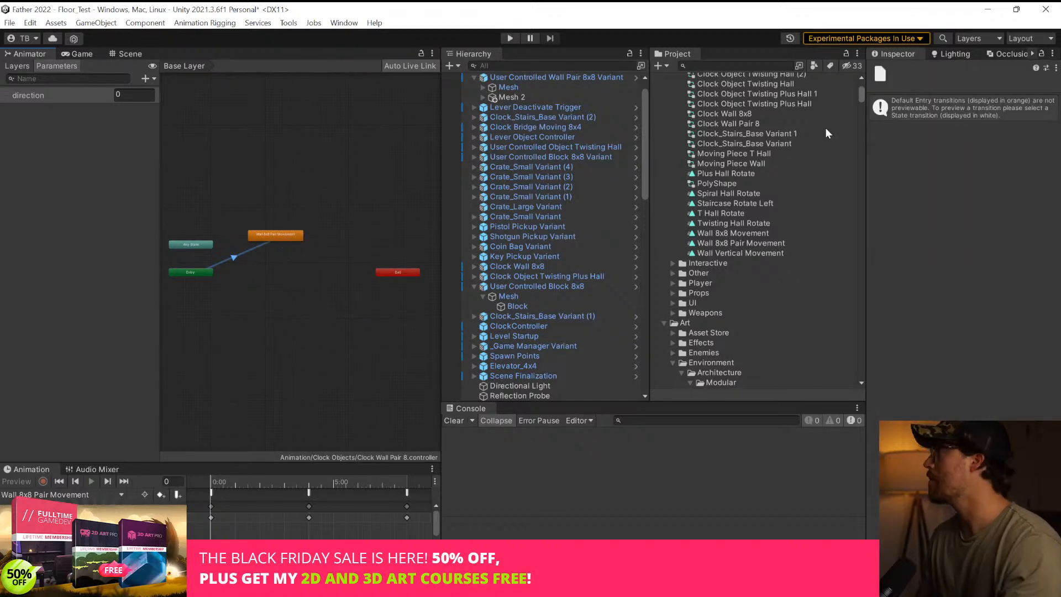
pyautogui.click(297, 236)
pyautogui.click(1000, 126)
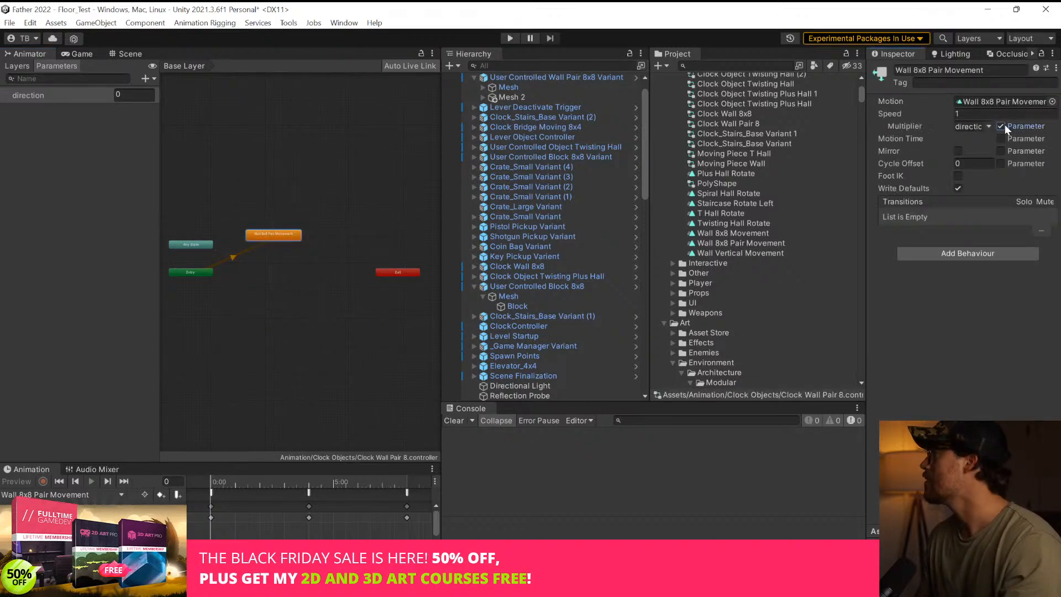
# Start recording the wall pair's animation and key Mesh 2 at Y position 8 on frame 0
pyautogui.click(128, 53)
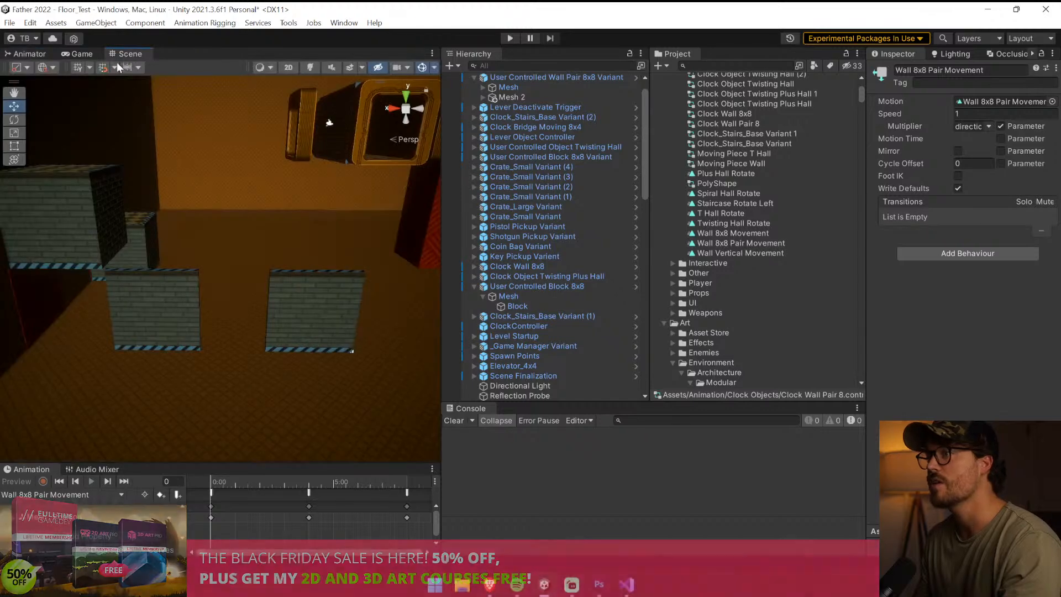
pyautogui.click(349, 276)
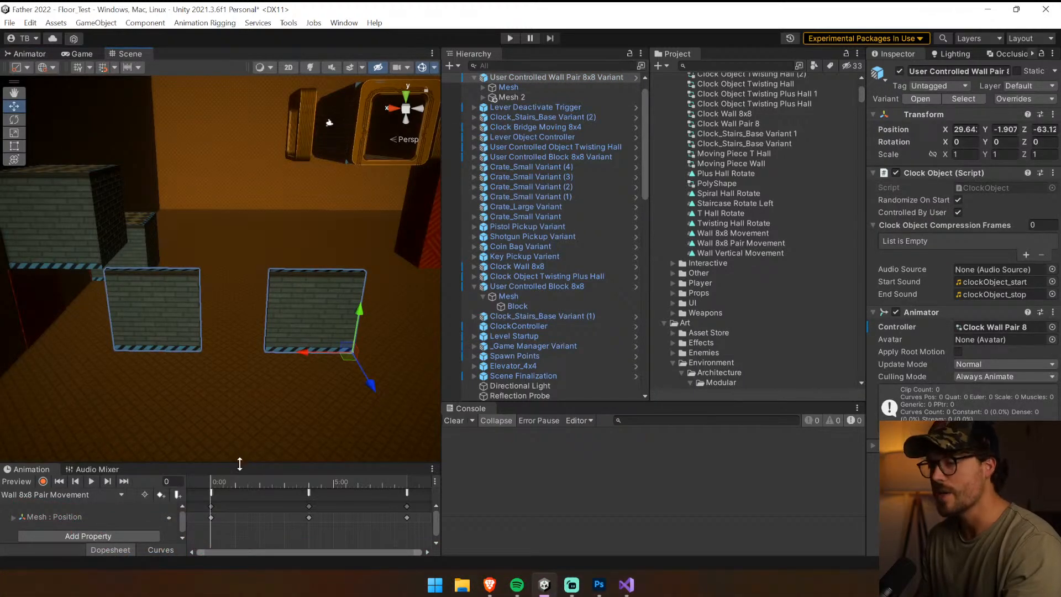
pyautogui.moveTo(239, 463); pyautogui.dragTo(244, 369)
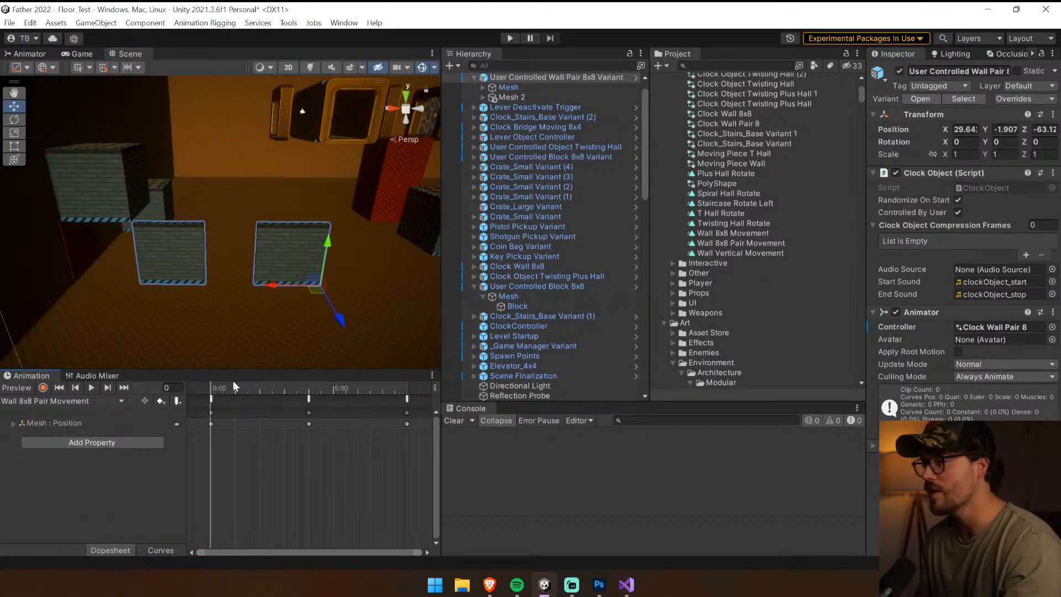
pyautogui.click(43, 387)
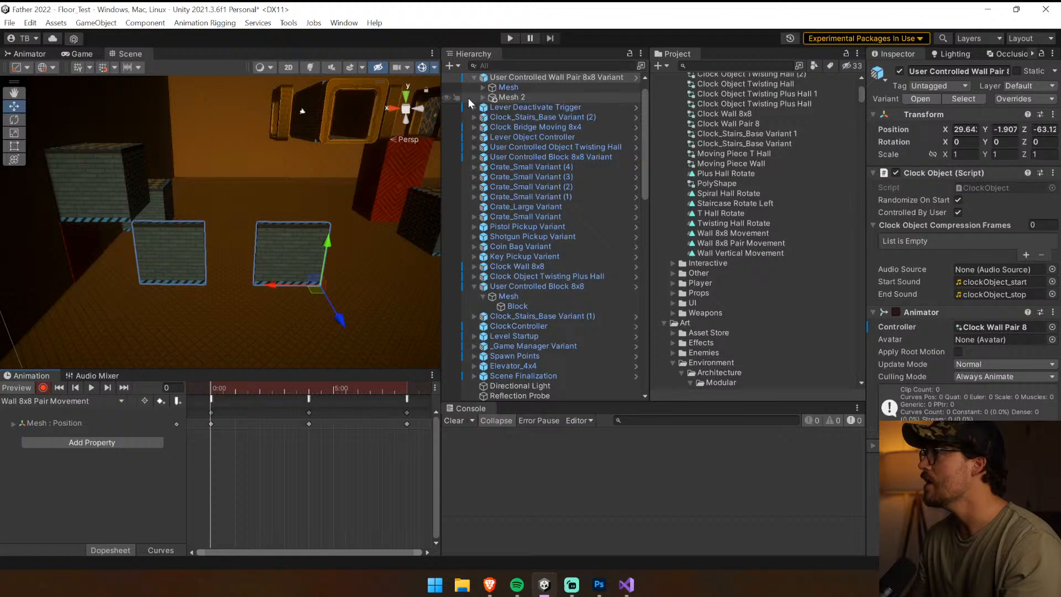
pyautogui.click(528, 99)
pyautogui.click(996, 119)
pyautogui.write('8')
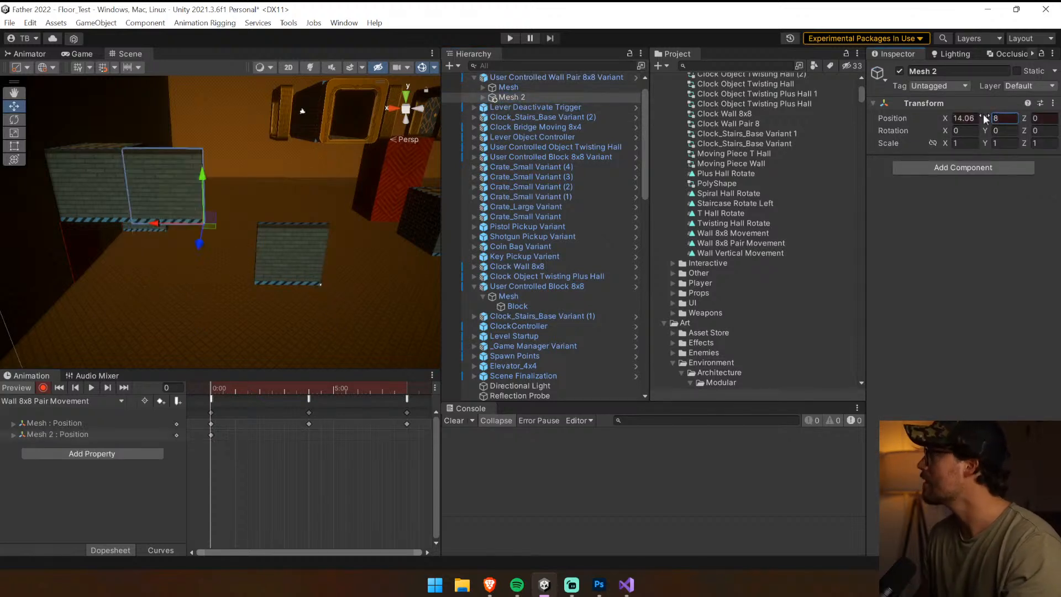
# Key Mesh 2 at Y position 0 on frame 240 of the wall pair animation
pyautogui.moveTo(308, 387); pyautogui.dragTo(308, 390)
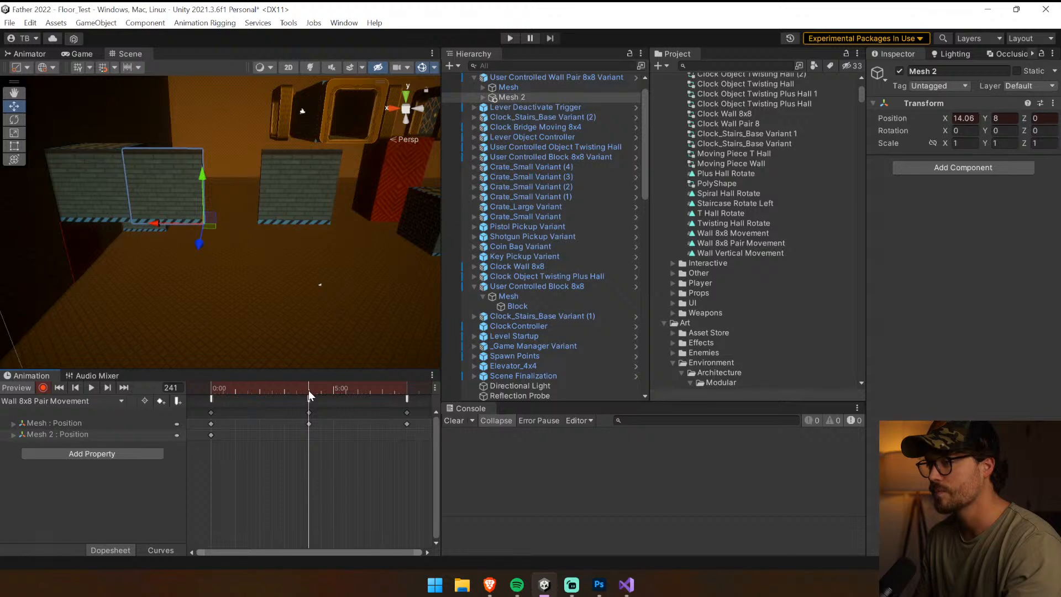
pyautogui.moveTo(420, 551); pyautogui.dragTo(354, 552)
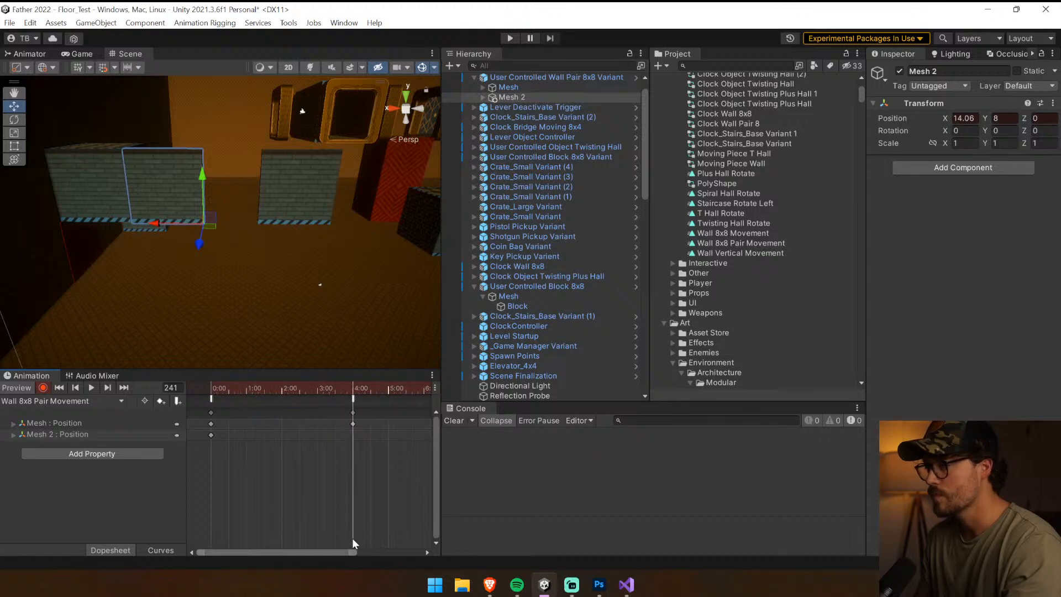
pyautogui.click(178, 388)
pyautogui.write('240')
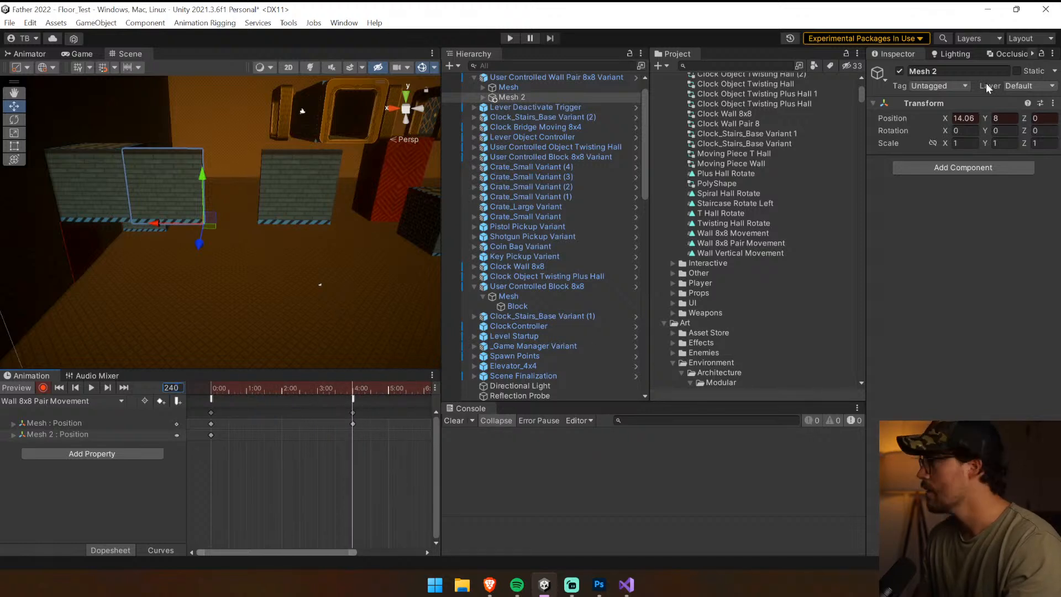
pyautogui.click(997, 119)
pyautogui.write('0')
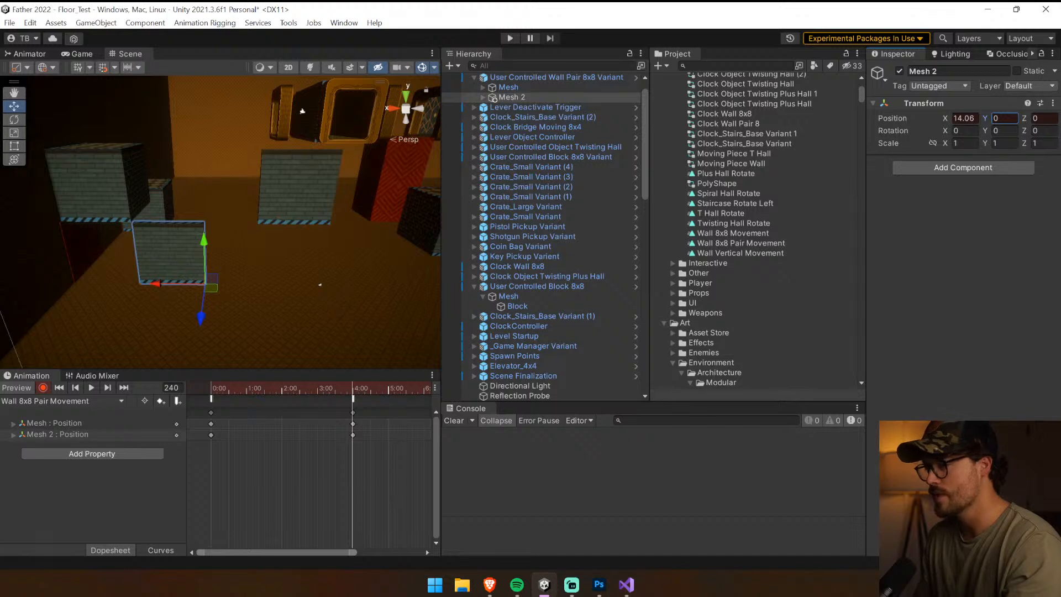
# Key Mesh 2 at Y position 8 on frame 480 and play back the wall pair animation
pyautogui.scroll(-3, 341, 499)
pyautogui.moveTo(343, 389); pyautogui.dragTo(350, 386)
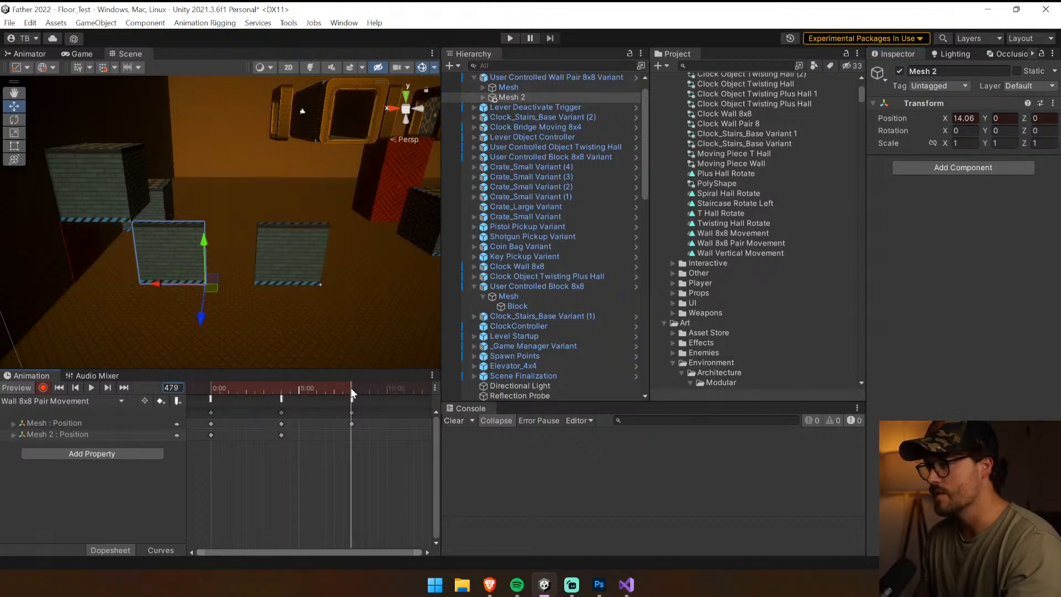
pyautogui.click(171, 387)
pyautogui.write('480')
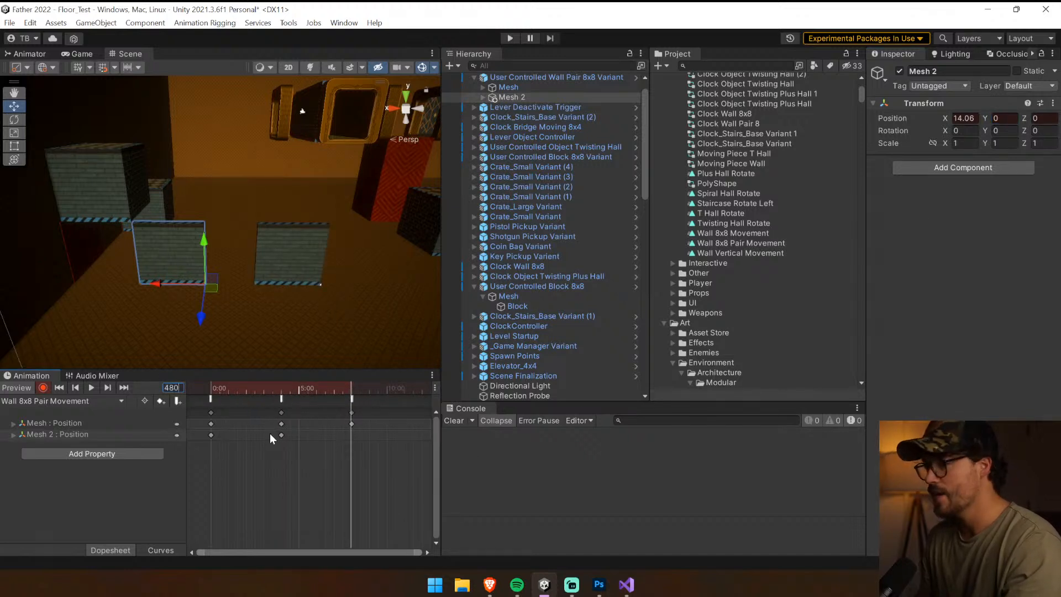
pyautogui.click(1003, 118)
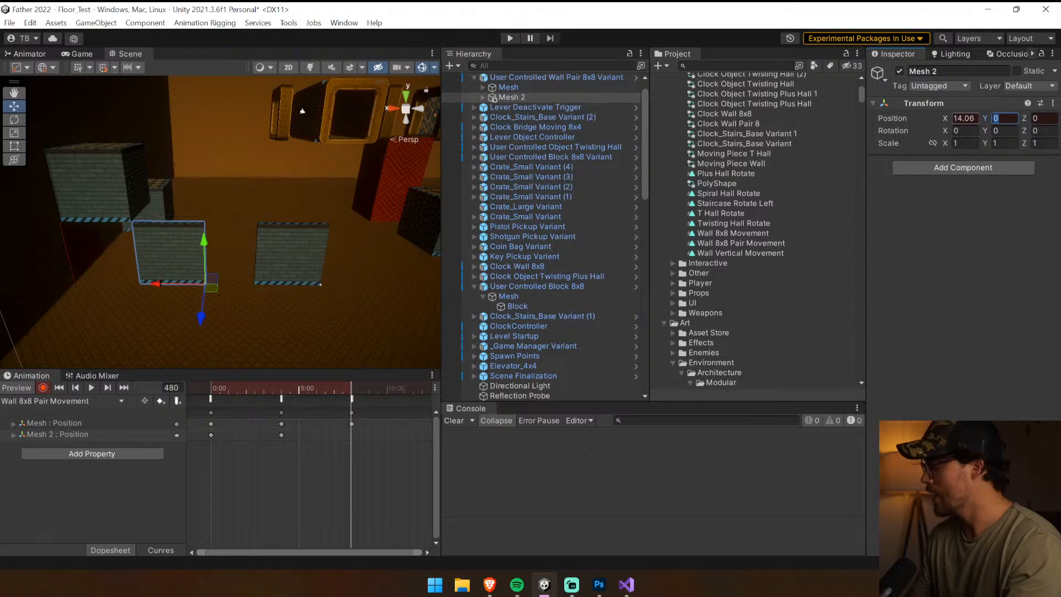
pyautogui.write('8')
pyautogui.press('Return')
pyautogui.moveTo(231, 394); pyautogui.dragTo(361, 388)
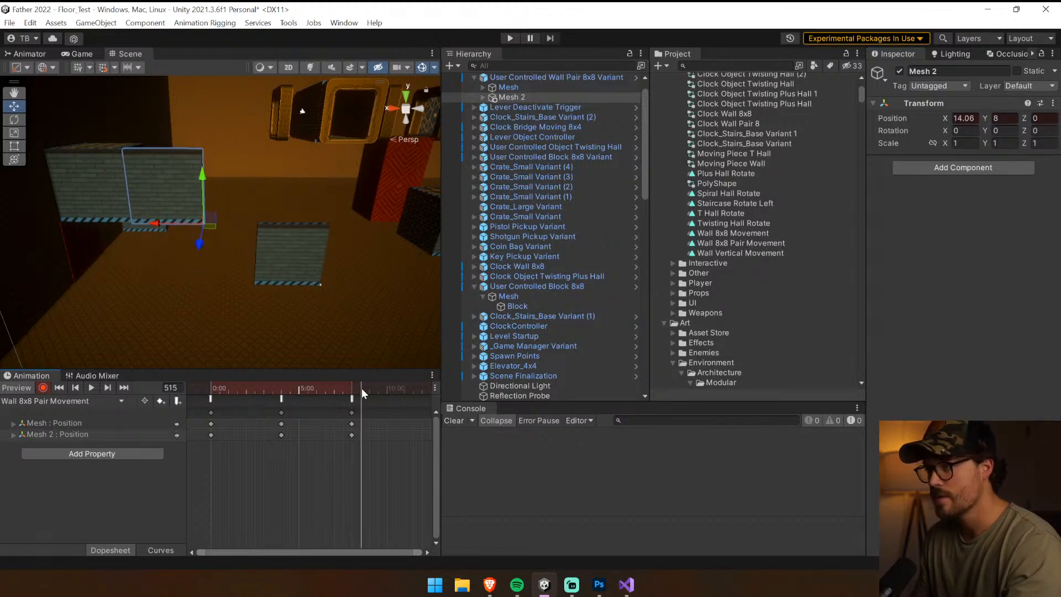
pyautogui.click(91, 387)
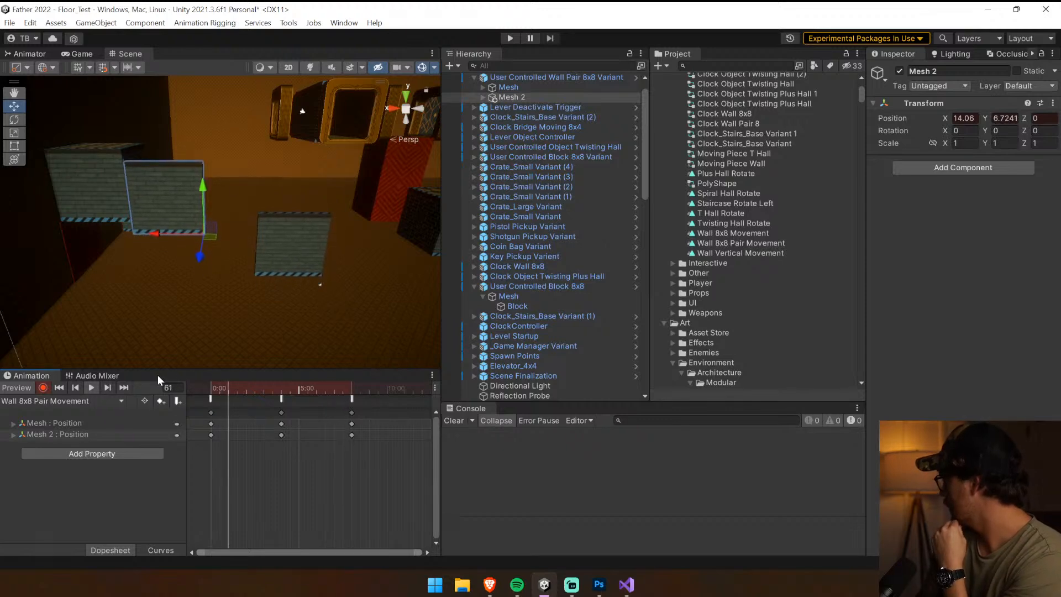
# Save User Controlled Wall Pair 8x8 Variant as a prefab variant in the Clock Objects User Controlled folder
pyautogui.click(512, 107)
pyautogui.click(526, 87)
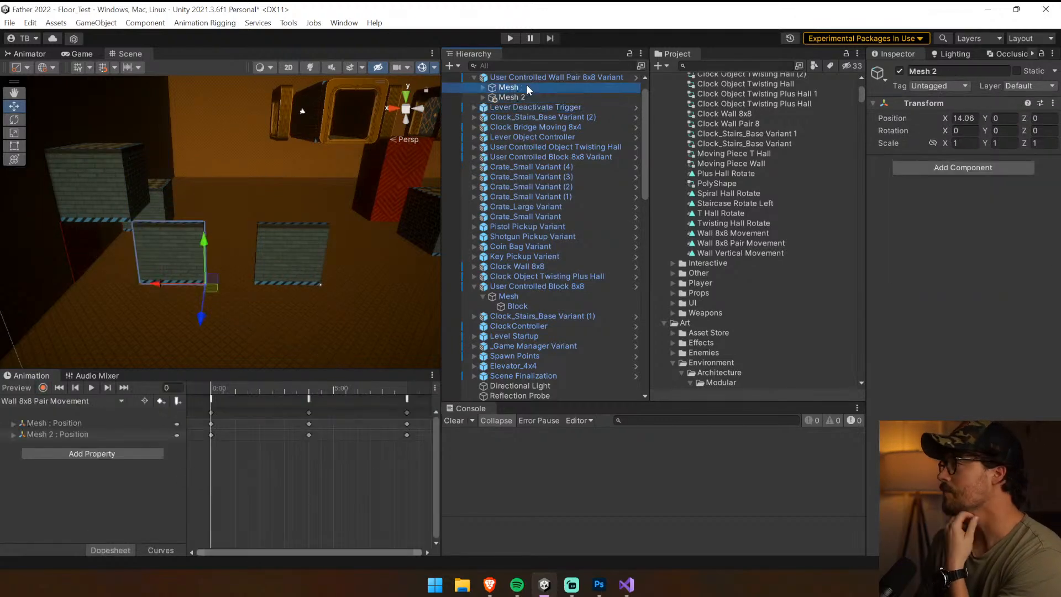
pyautogui.click(529, 78)
pyautogui.click(971, 101)
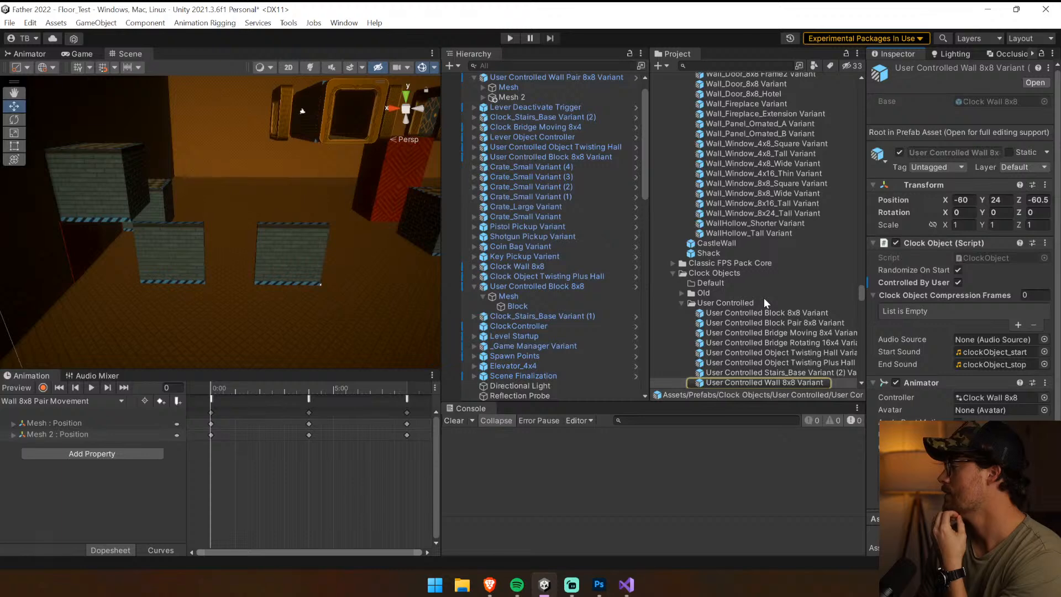
pyautogui.moveTo(784, 382); pyautogui.dragTo(795, 303)
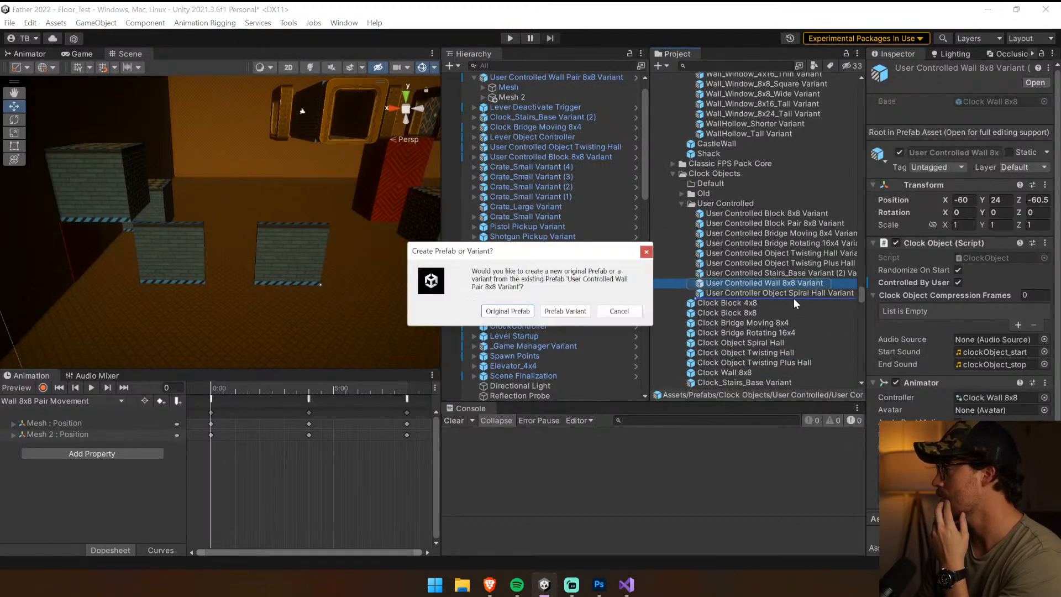
pyautogui.click(568, 313)
# Select the Lever Object Controller on the red wall, enter play mode and clear the console
pyautogui.click(256, 270)
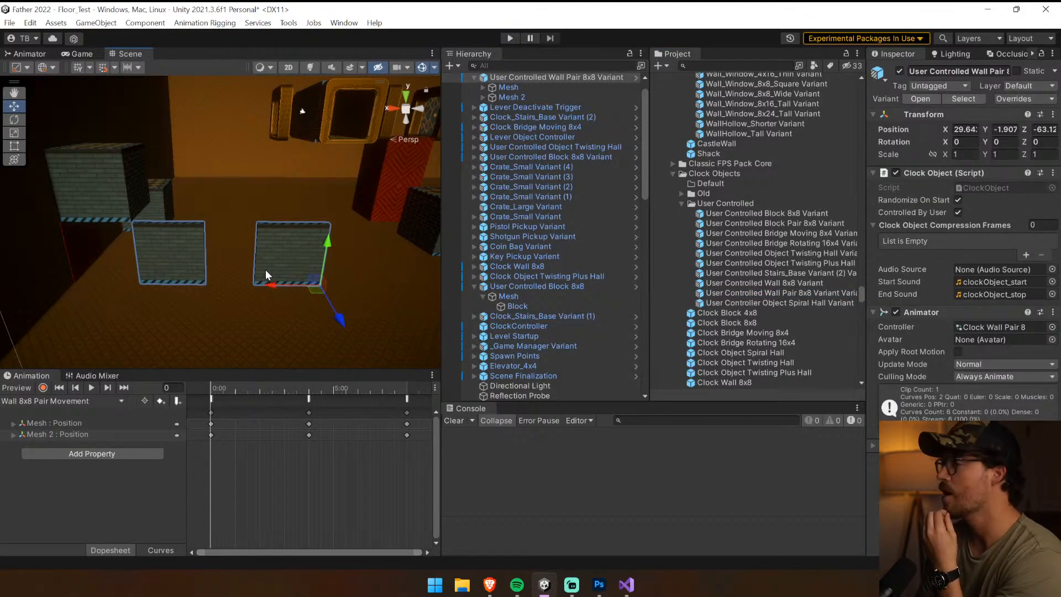
pyautogui.moveTo(265, 269); pyautogui.dragTo(366, 207, button='right')
pyautogui.click(366, 208)
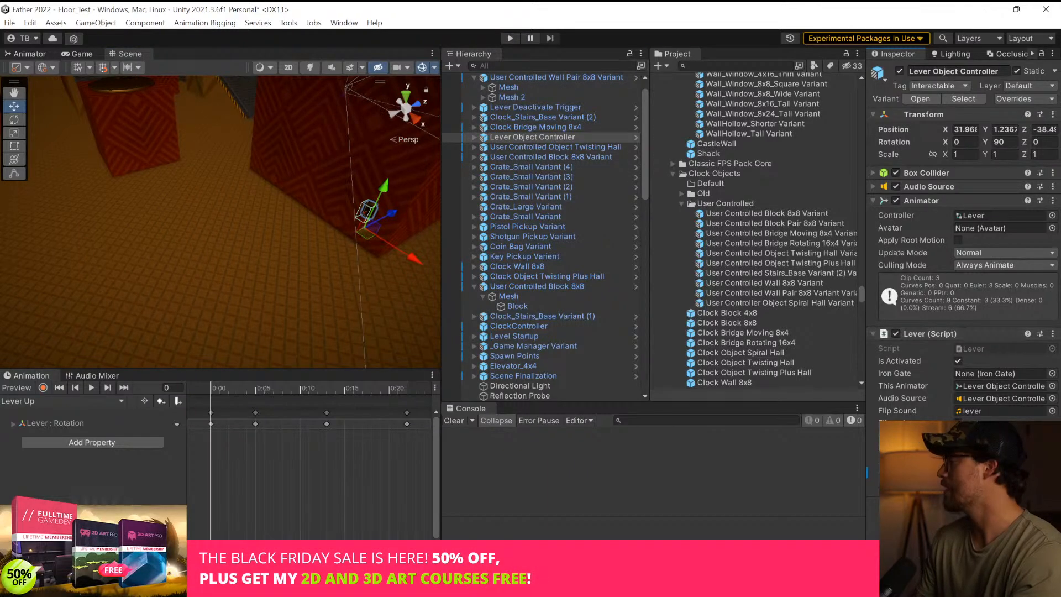
pyautogui.click(518, 41)
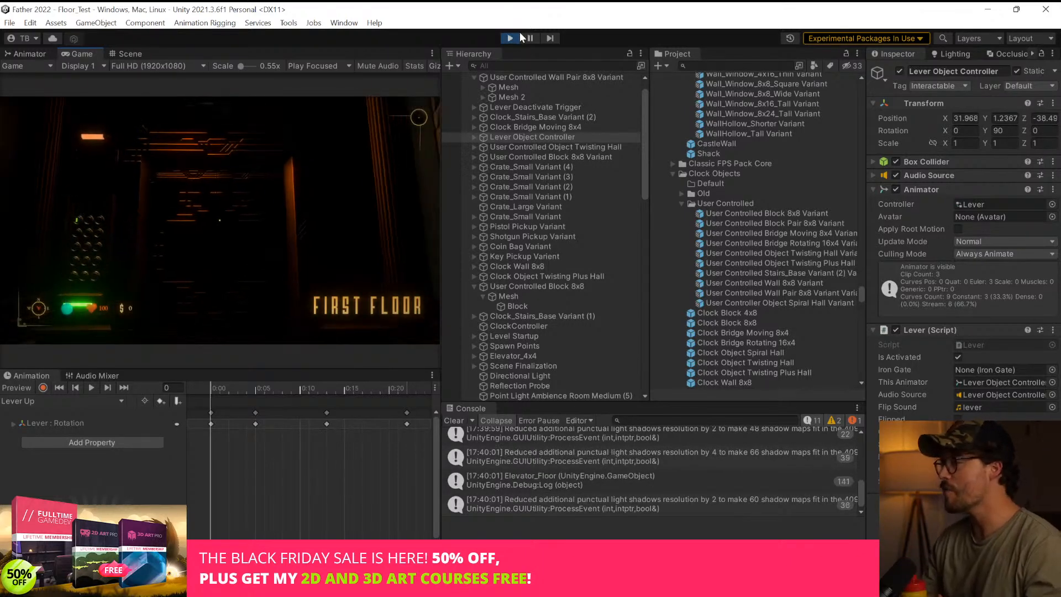
pyautogui.click(450, 422)
pyautogui.click(343, 277)
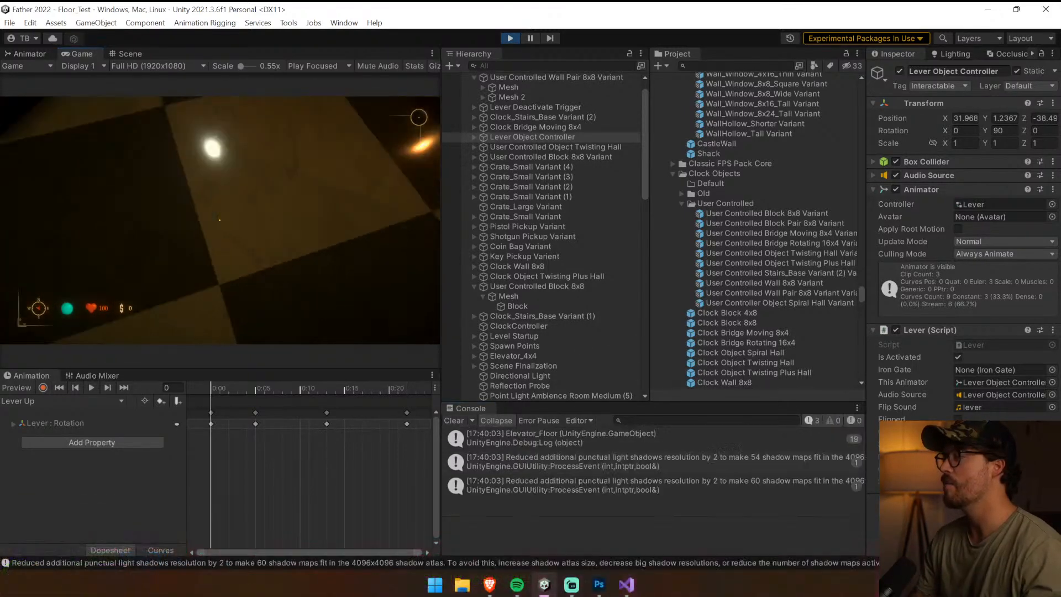
# Walk from the elevator past the lever to the clock walls and blocks, widening the game view for the test
pyautogui.hotkey('shift', 'w')
pyautogui.press('w')
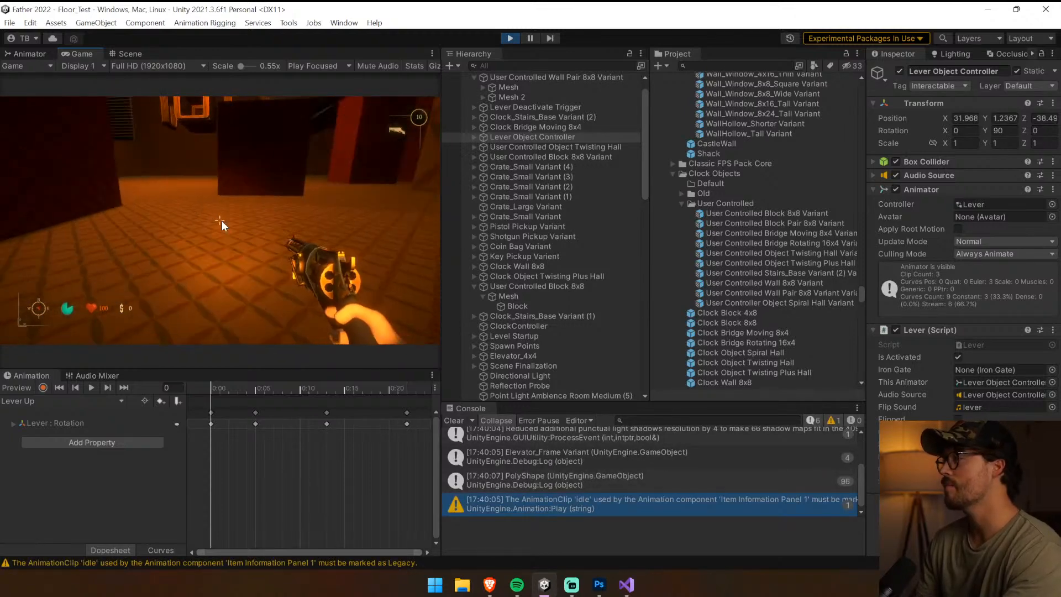
pyautogui.moveTo(440, 203); pyautogui.dragTo(597, 204)
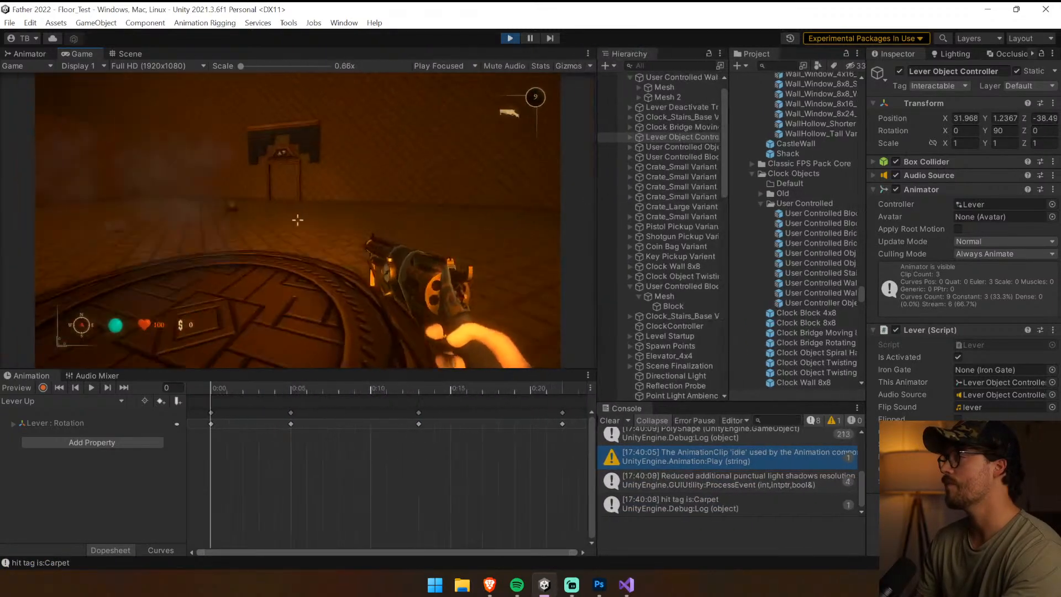
pyautogui.press('w')
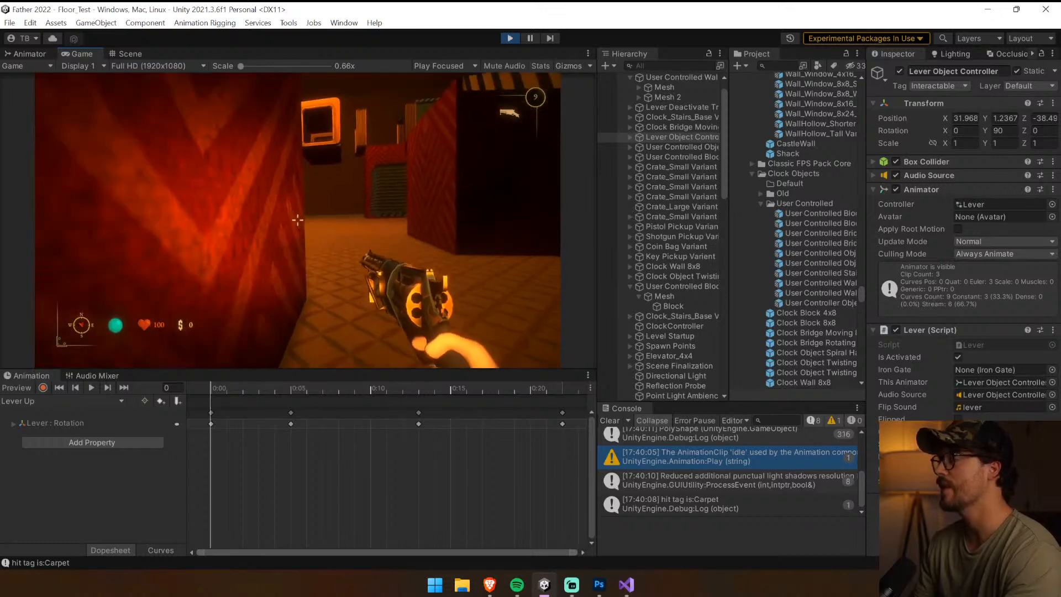
pyautogui.press('w')
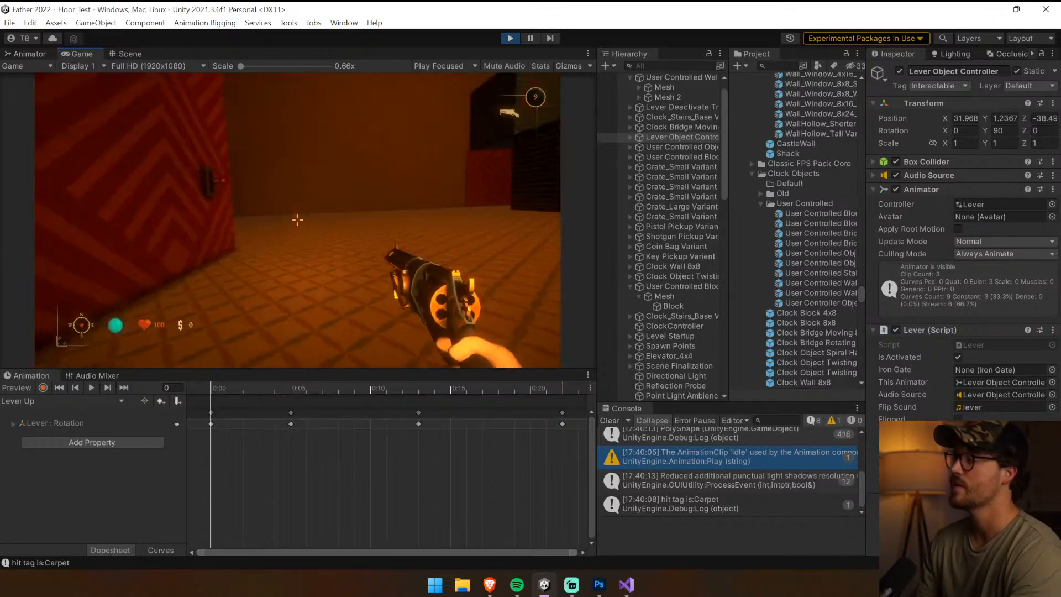
pyautogui.press('w')
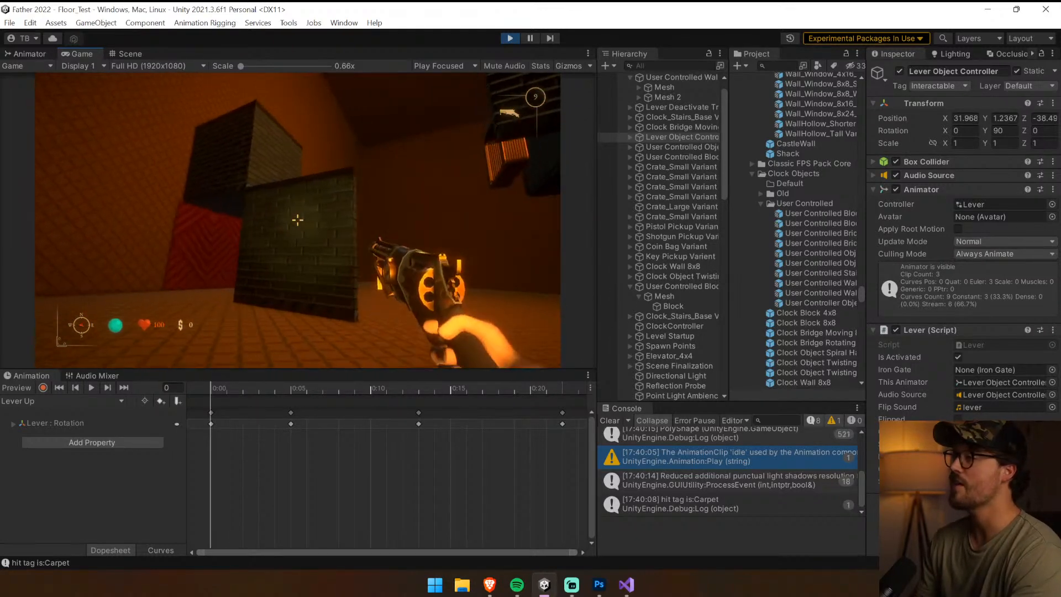
pyautogui.press('w')
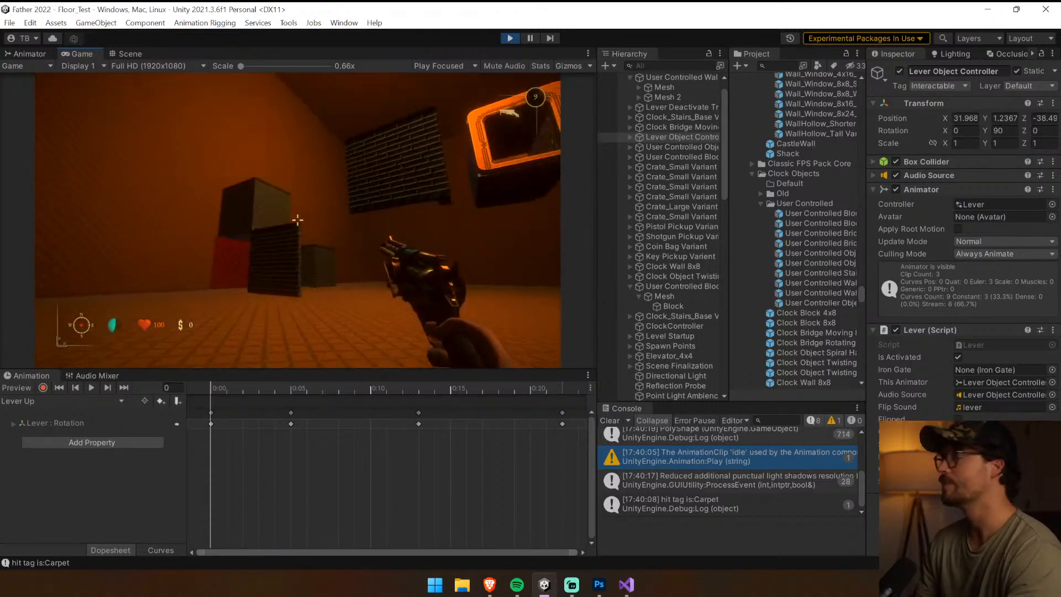
# Fire the revolver at the clock walls during the play test
pyautogui.click(297, 220)
pyautogui.click(297, 220)
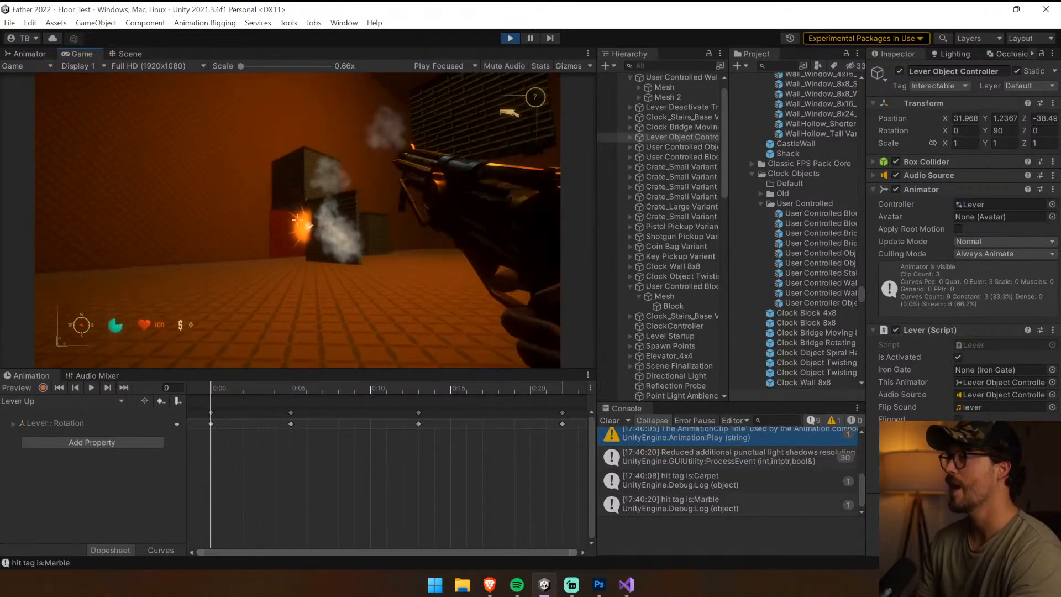
pyautogui.click(298, 220)
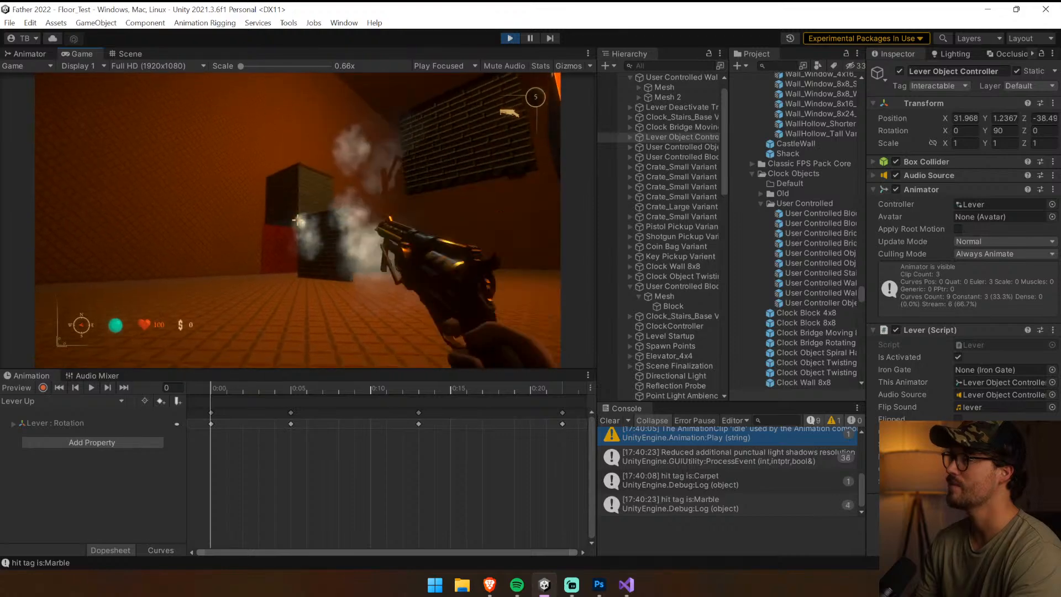
pyautogui.click(297, 220)
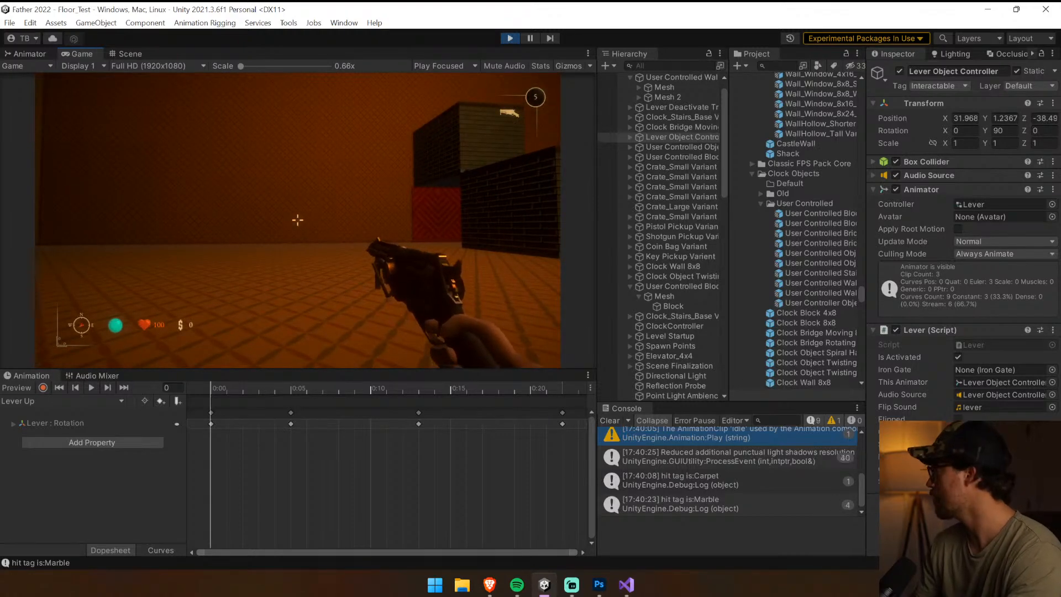
# Walk back to the lever on the red wall, operate it to test the clock objects' movement, and exit play mode
pyautogui.press('w')
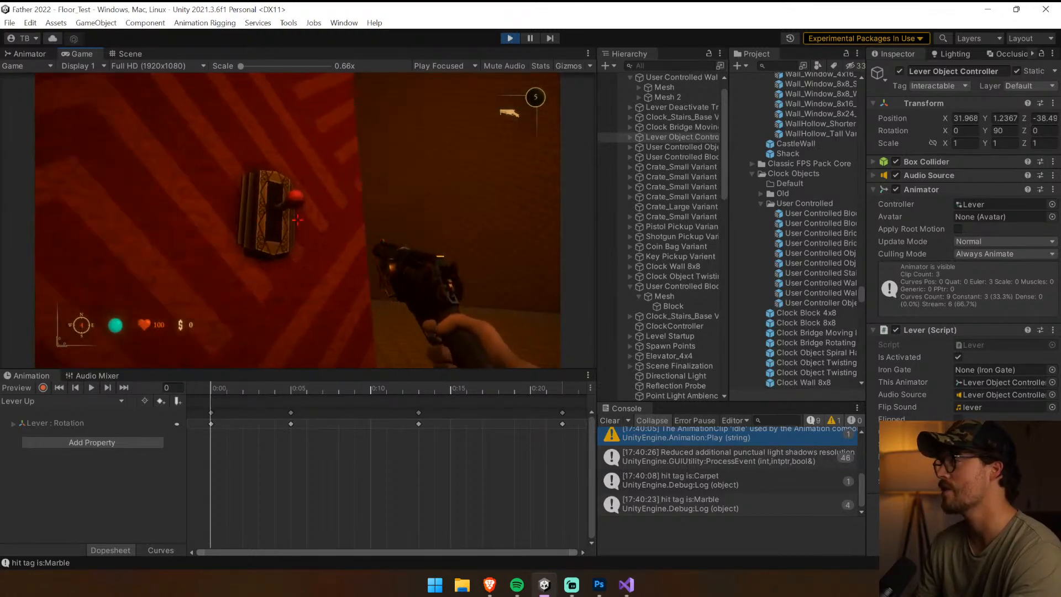
pyautogui.press('w')
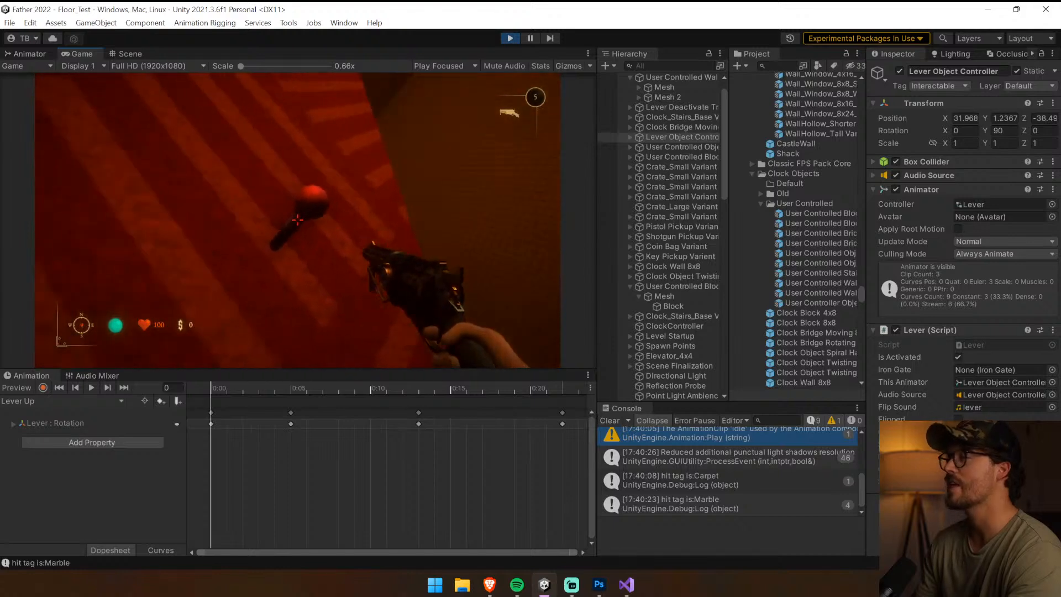
pyautogui.press('e')
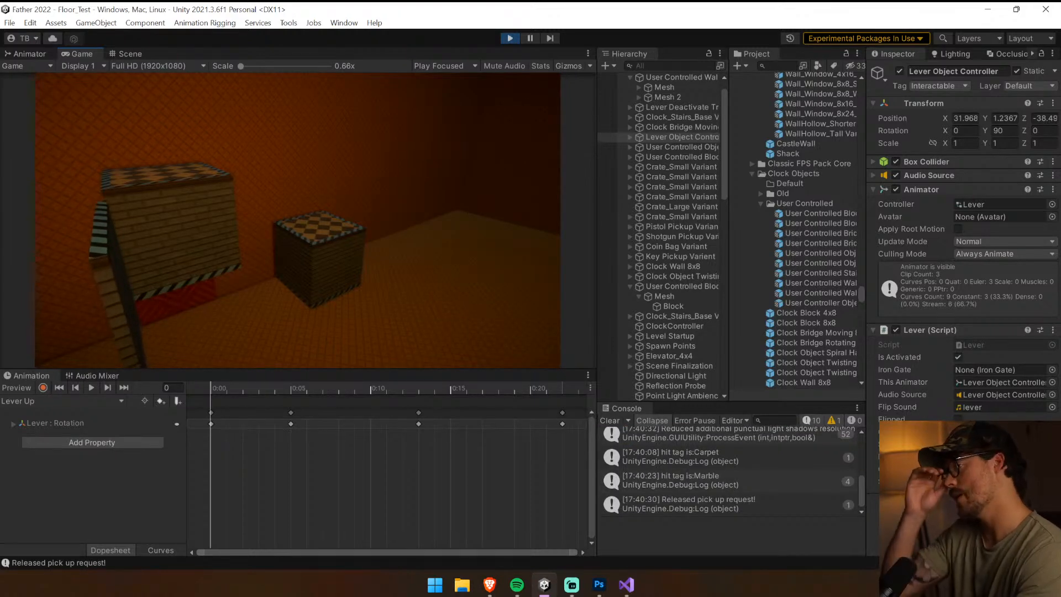
pyautogui.press('e')
pyautogui.press('e')
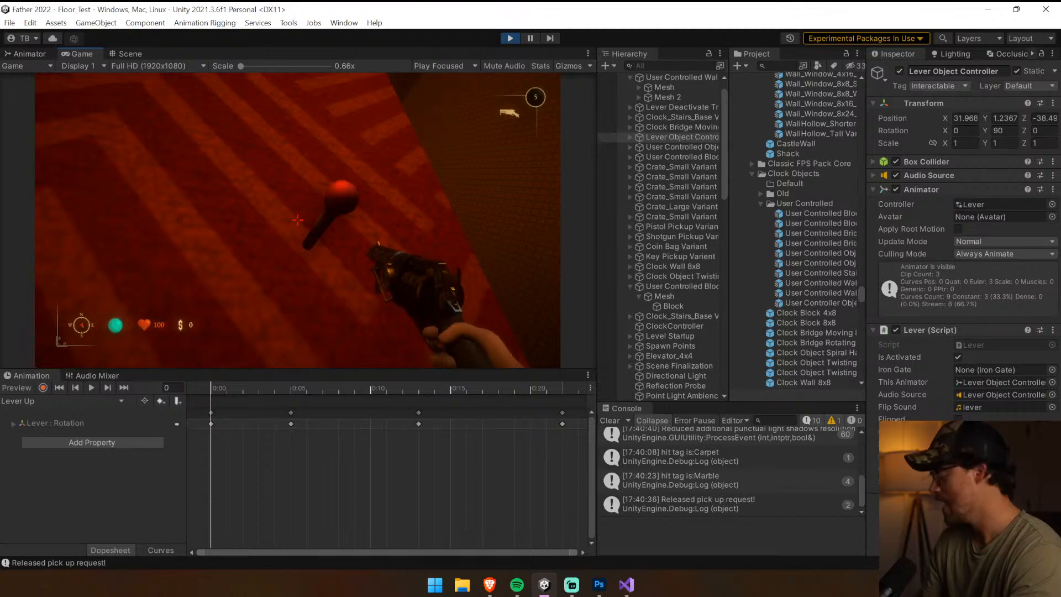
pyautogui.hotkey('ctrl', 'p')
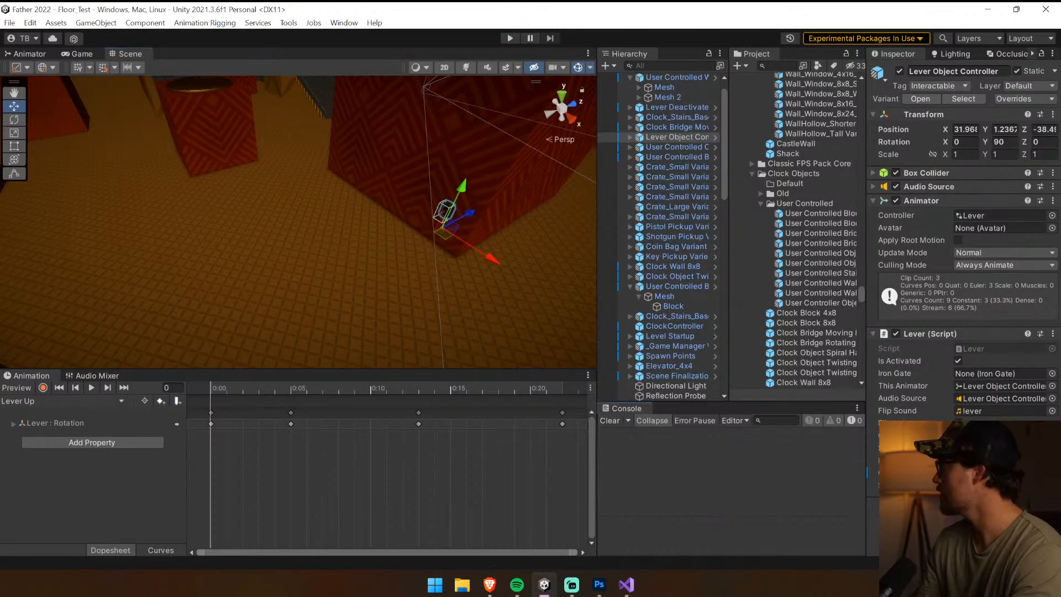
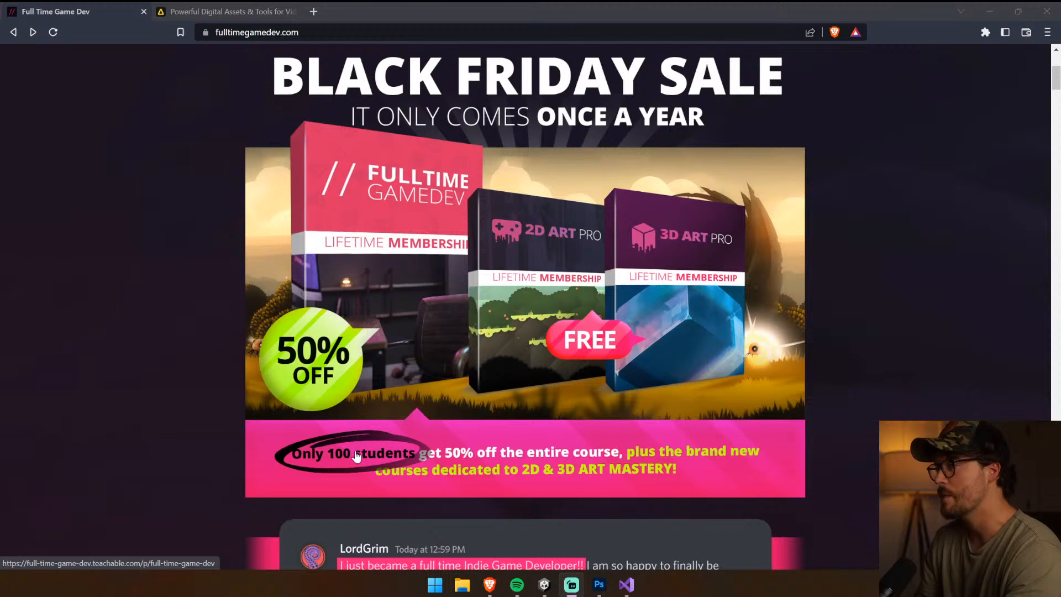
# Look over the Black Friday sale offer and the student reviews page on the Full Time Game Dev site
pyautogui.scroll(-2, 356, 456)
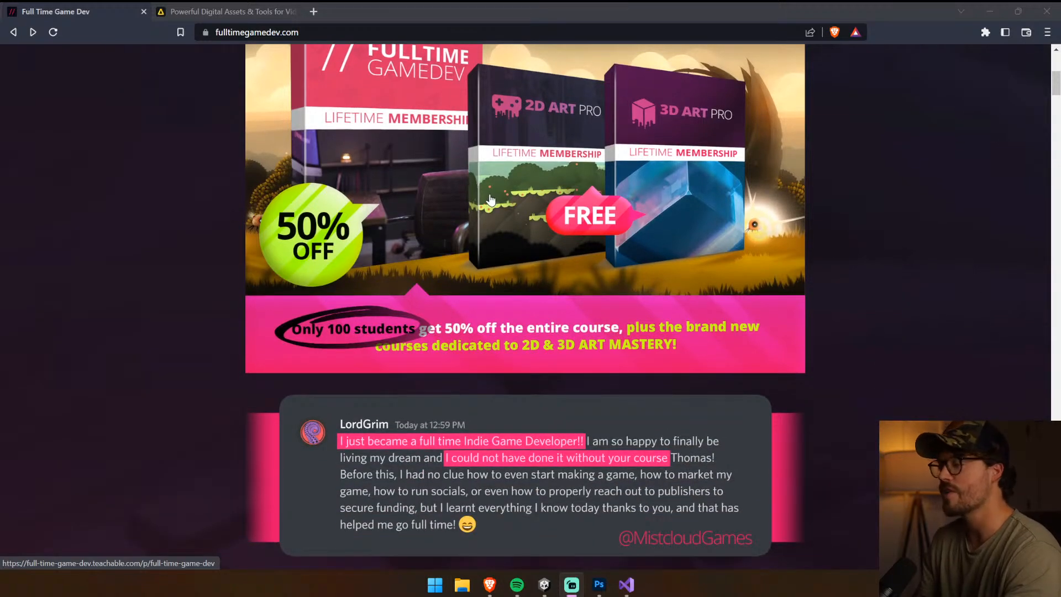
pyautogui.scroll(6, 340, 159)
pyautogui.click(102, 96)
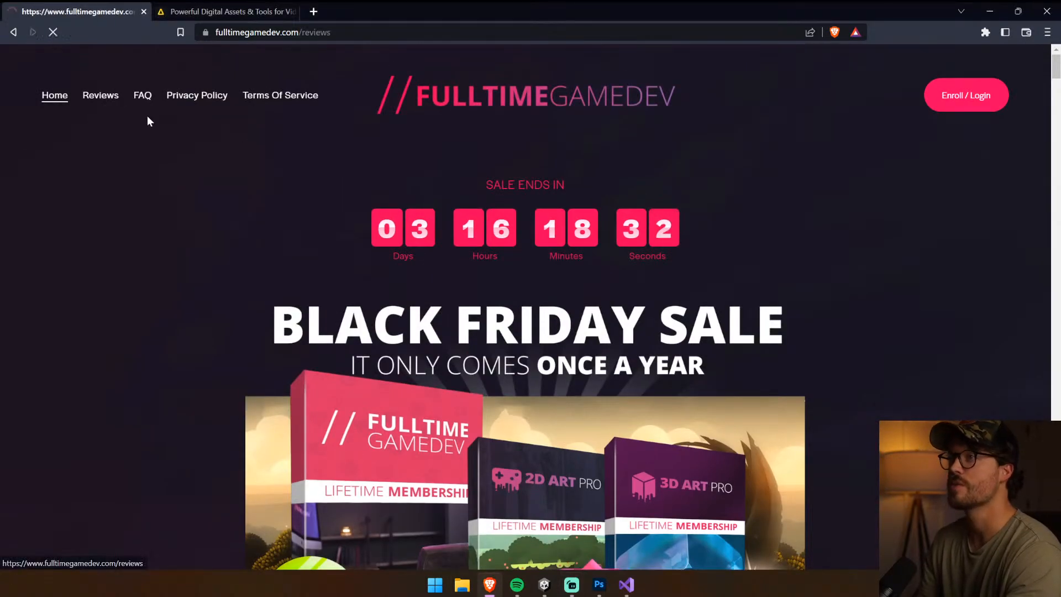
pyautogui.scroll(-15, 159, 127)
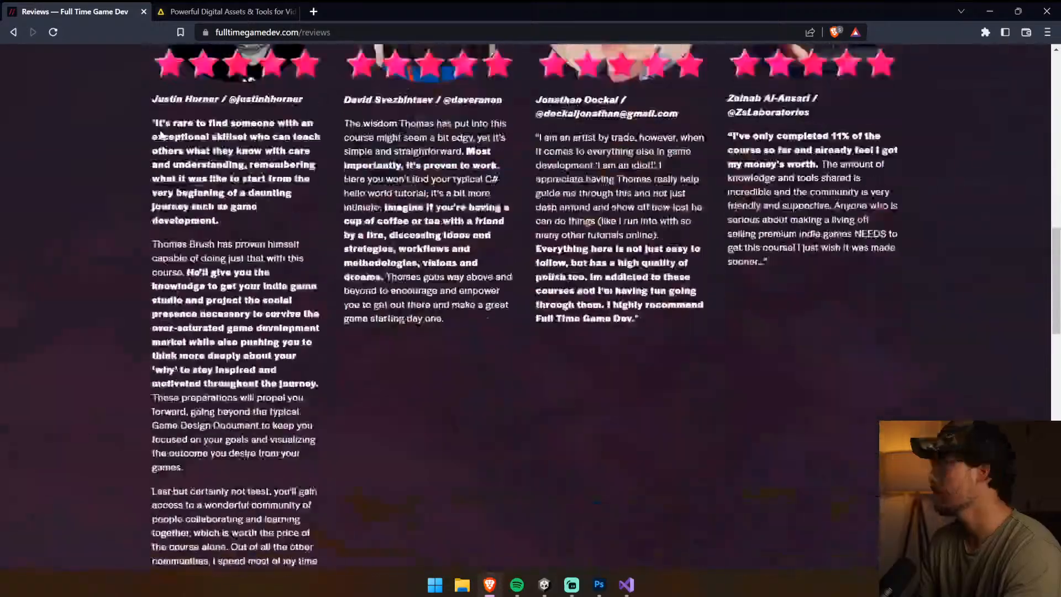
pyautogui.scroll(15, 160, 134)
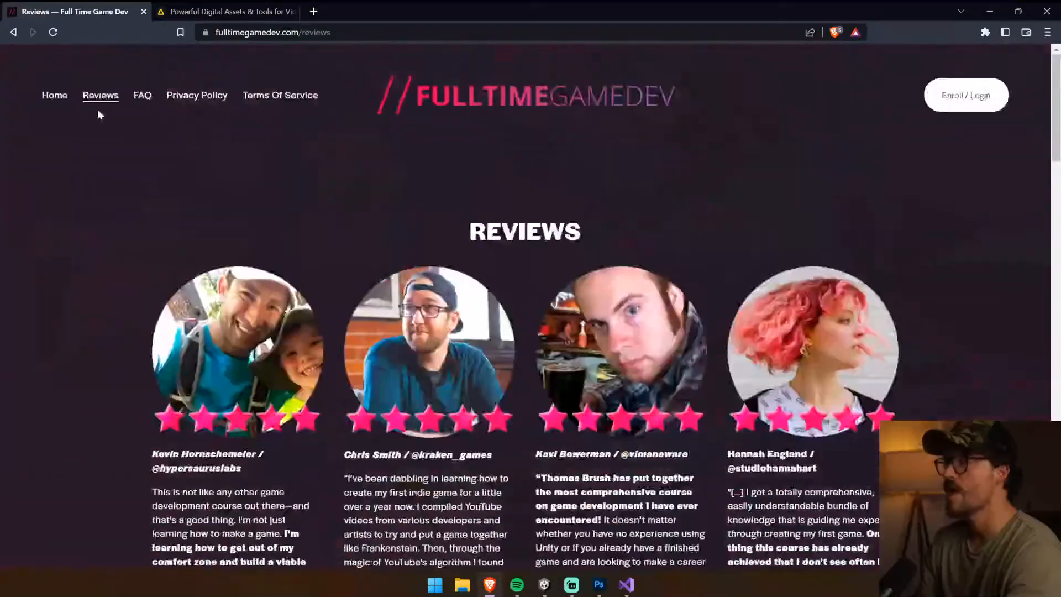
# Return to the site's home page and look through the student testimonials, course details and sale countdown
pyautogui.click(59, 94)
pyautogui.scroll(-10, 449, 163)
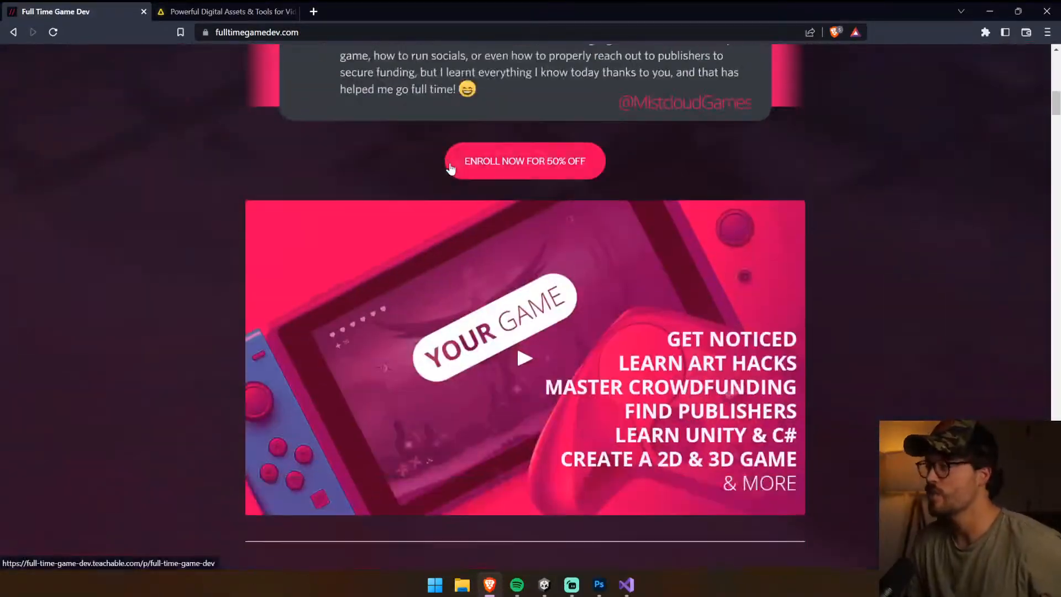
pyautogui.scroll(5, 449, 164)
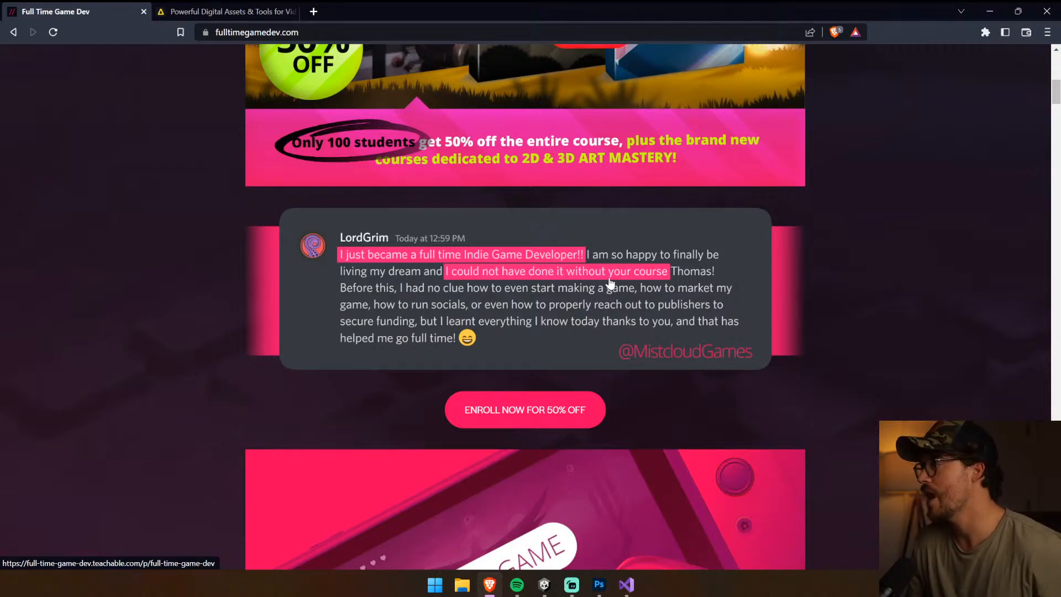
pyautogui.scroll(-20, 784, 237)
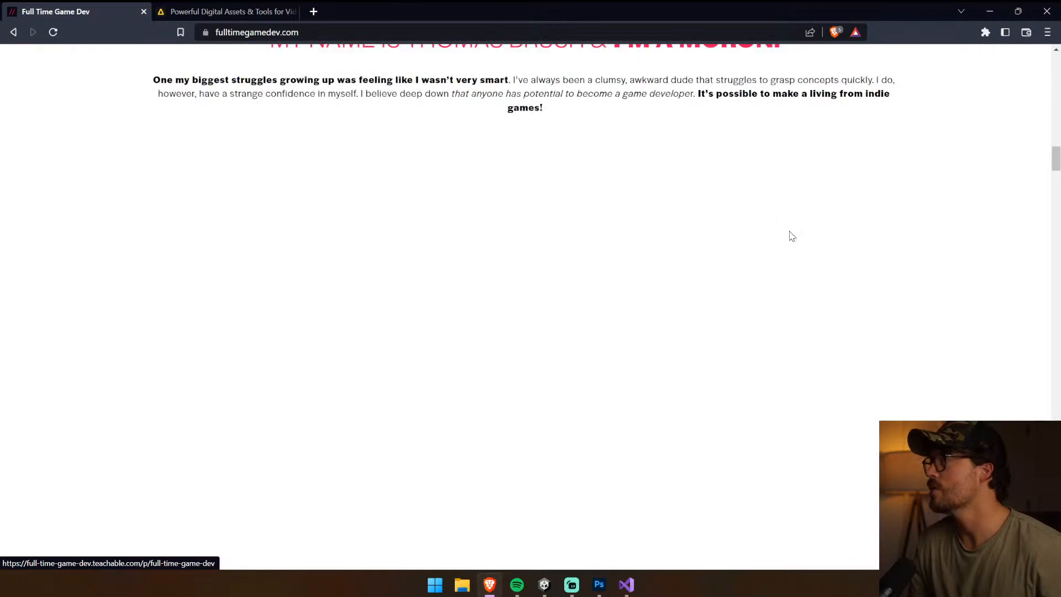
pyautogui.scroll(15, 787, 231)
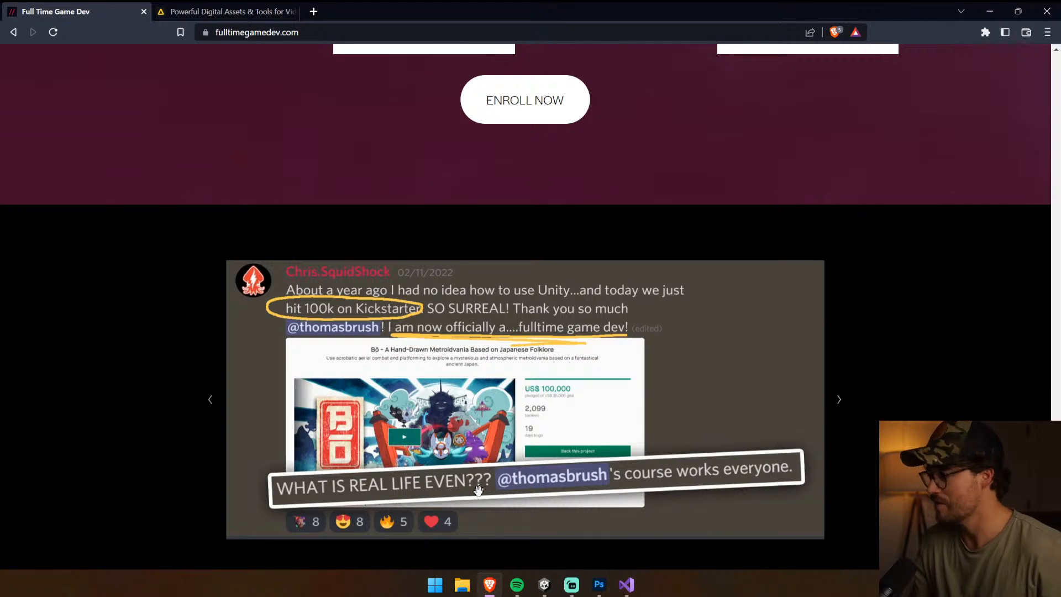
pyautogui.scroll(-1, 654, 472)
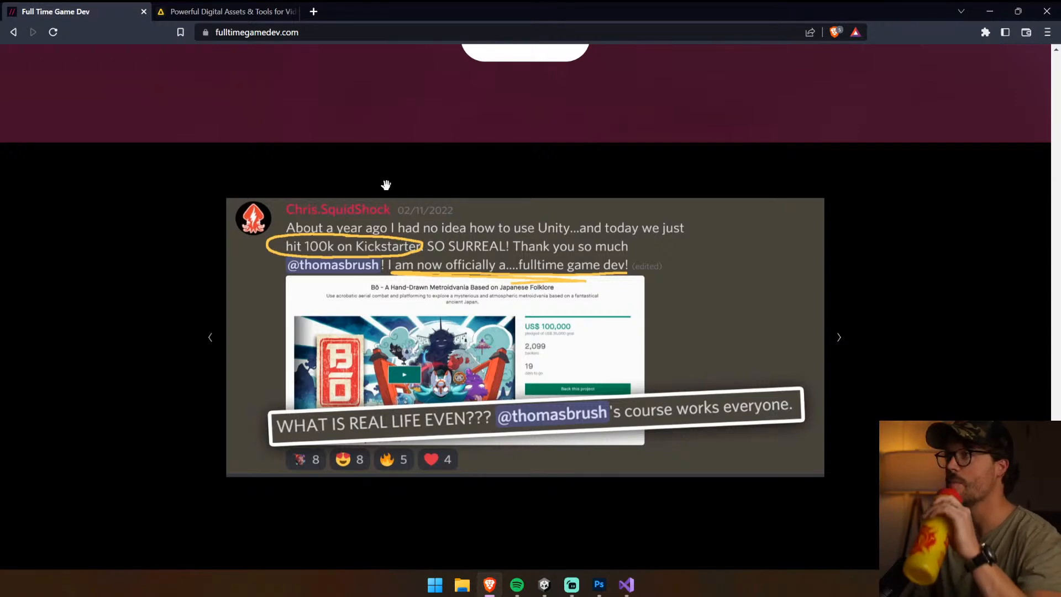
pyautogui.scroll(15, 428, 286)
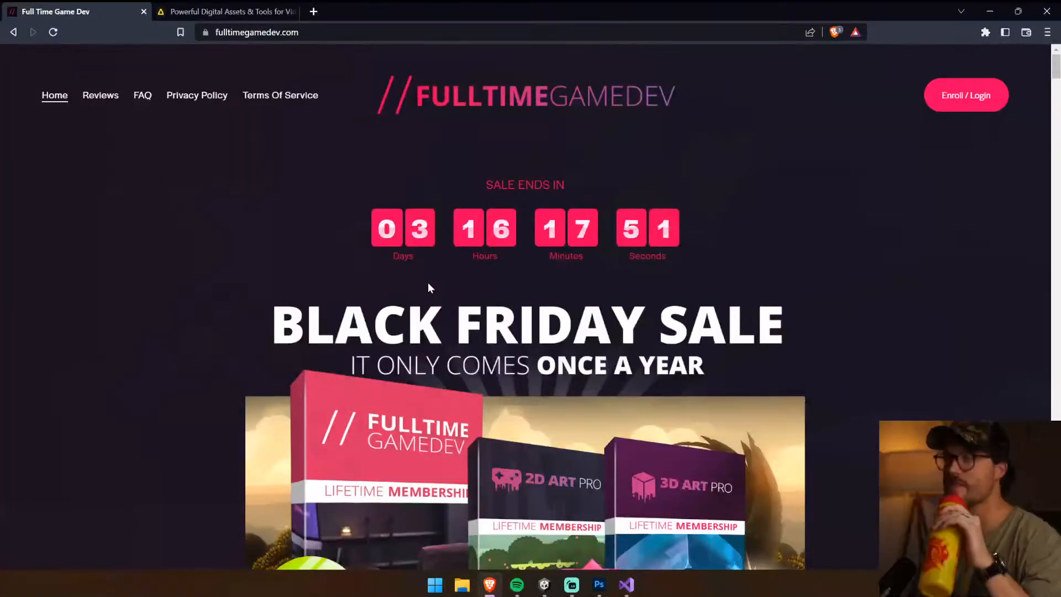
pyautogui.moveTo(293, 206); pyautogui.dragTo(767, 234)
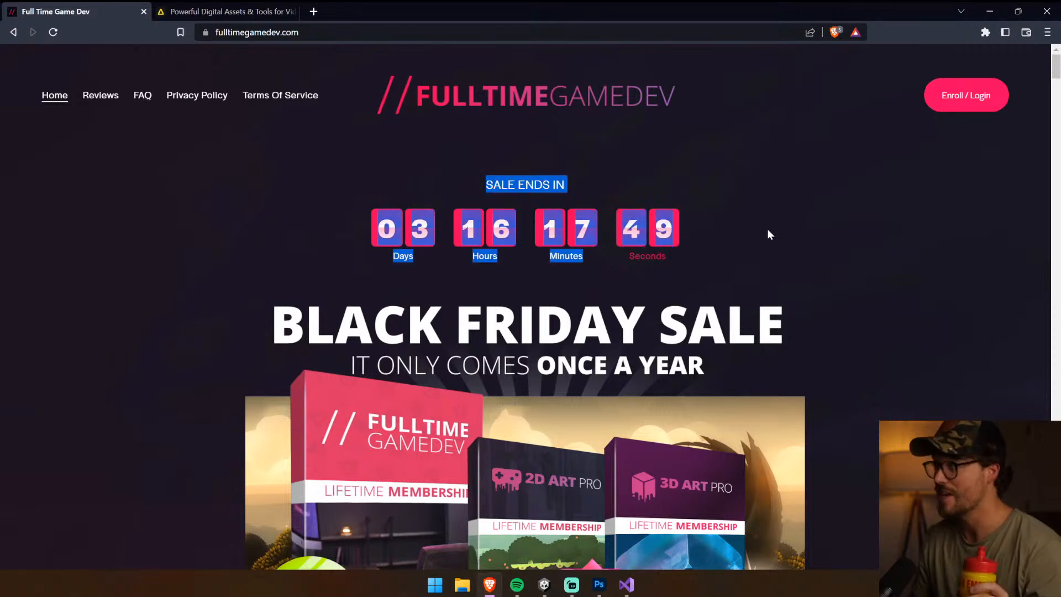
pyautogui.click(767, 229)
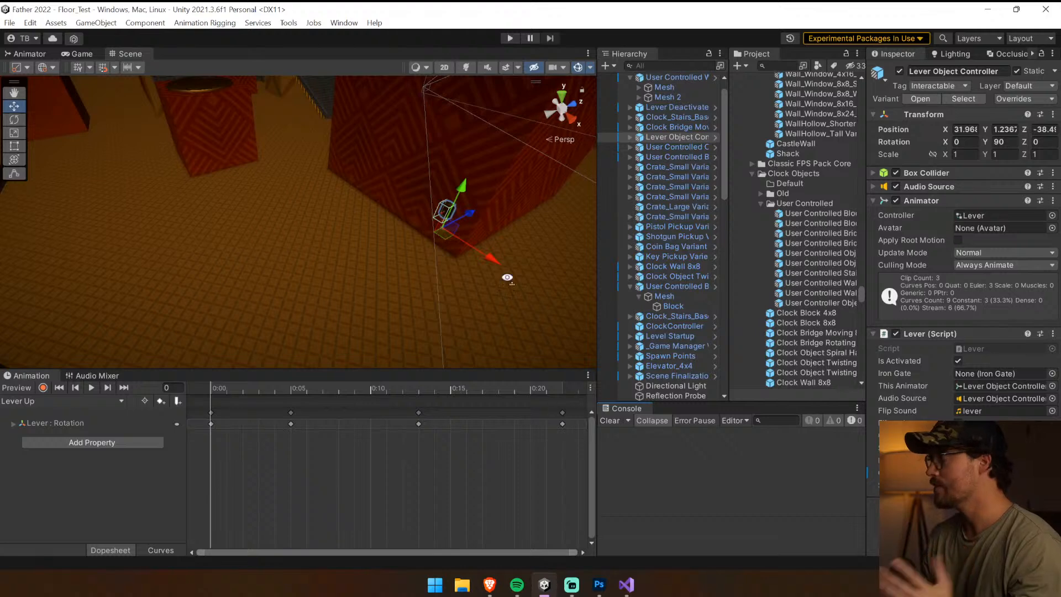
# Enlarge the Scene view, select the Clock Bridge Moving 8x4 object, and expand its children in a widened Hierarchy
pyautogui.moveTo(507, 277); pyautogui.dragTo(333, 159, button='right')
pyautogui.moveTo(445, 368); pyautogui.dragTo(455, 447)
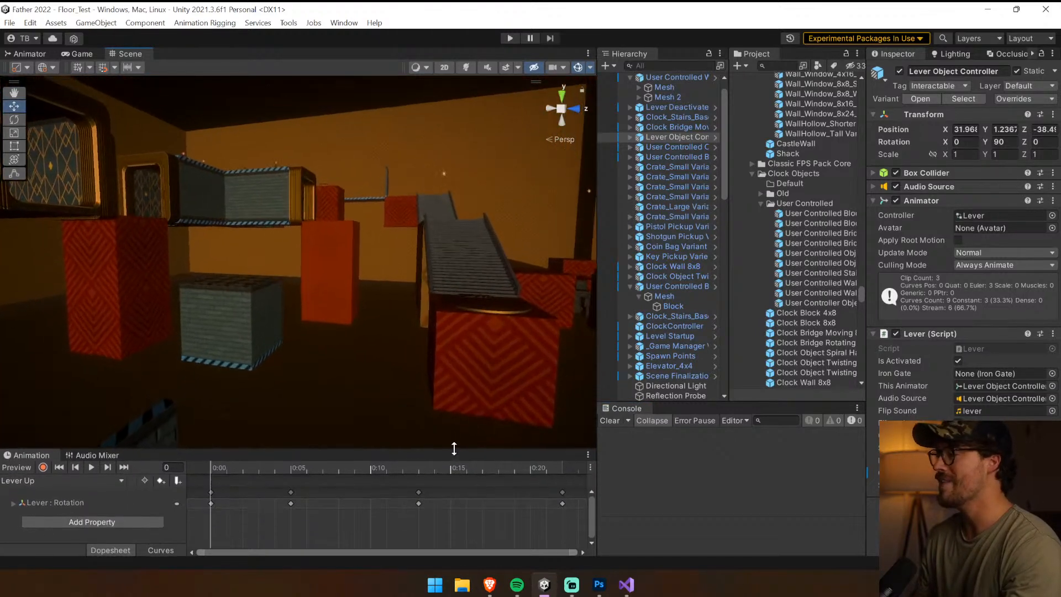
pyautogui.moveTo(455, 437); pyautogui.dragTo(735, 465, button='right')
pyautogui.click(336, 358)
pyautogui.click(353, 200)
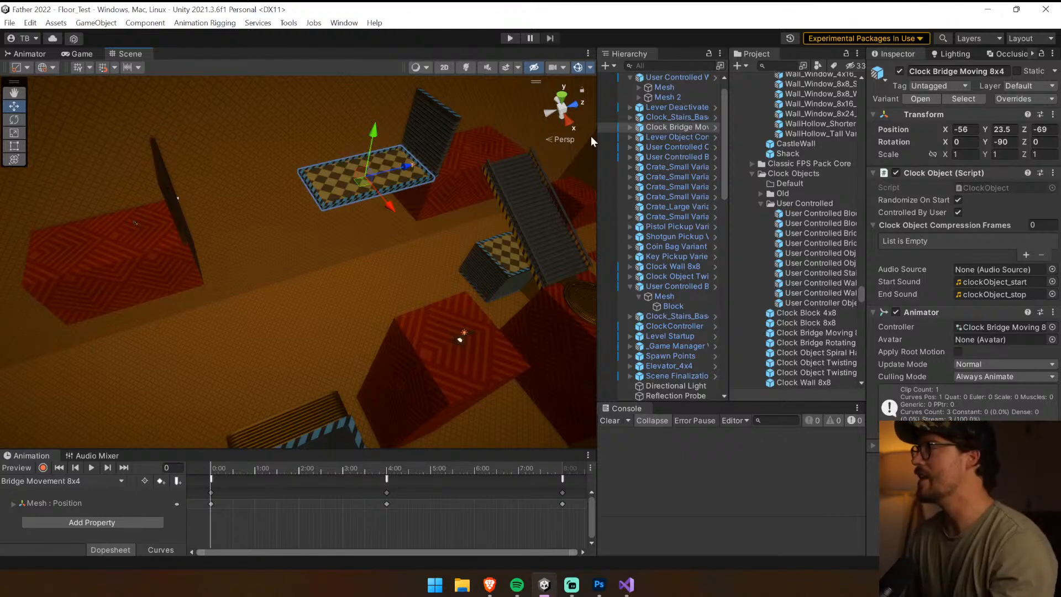
pyautogui.click(630, 127)
pyautogui.moveTo(594, 151); pyautogui.dragTo(429, 135)
# Locate the source prefab asset of the selected Clock Bridge Moving 8x4 object in the project
pyautogui.click(562, 129)
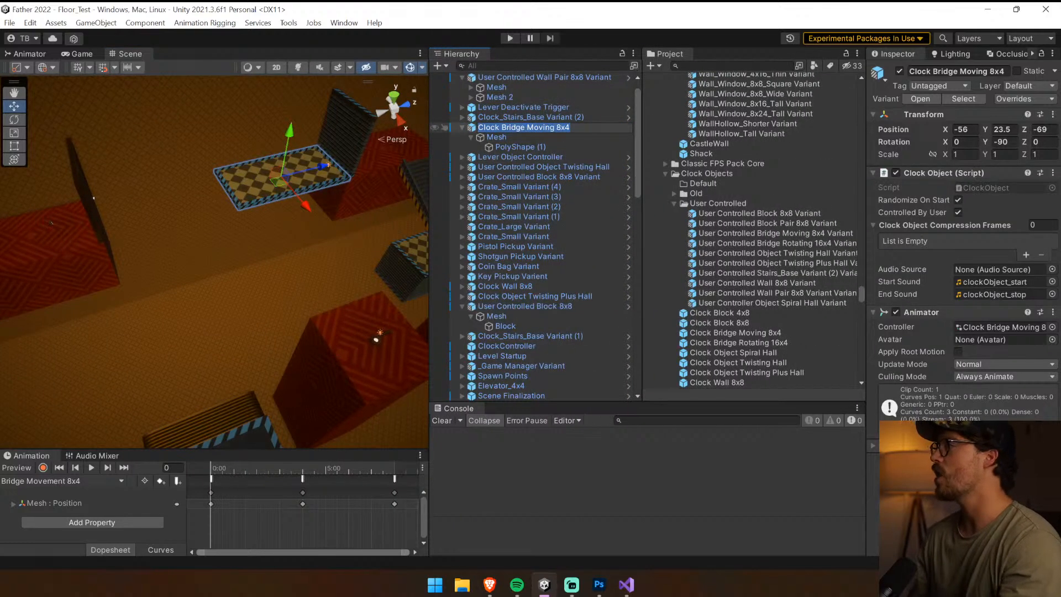
pyautogui.click(498, 136)
pyautogui.click(498, 130)
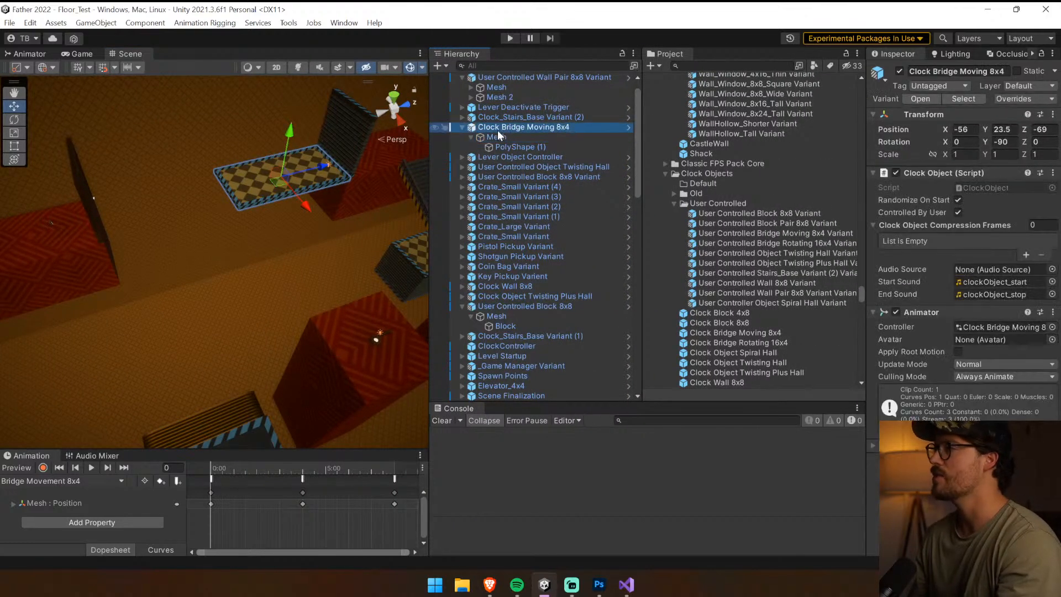
pyautogui.click(960, 101)
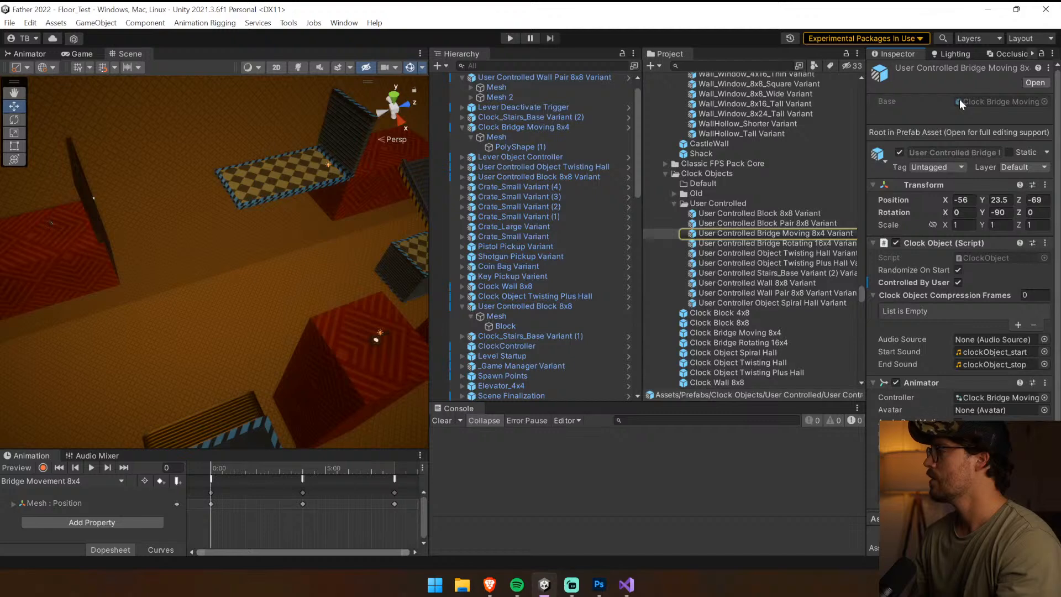
# Rename the Clock Bridge Moving 8x4 scene object to "User Controlled Bridge Moving 8x4"
pyautogui.click(489, 127)
pyautogui.click(484, 127)
pyautogui.doubleClick(484, 127)
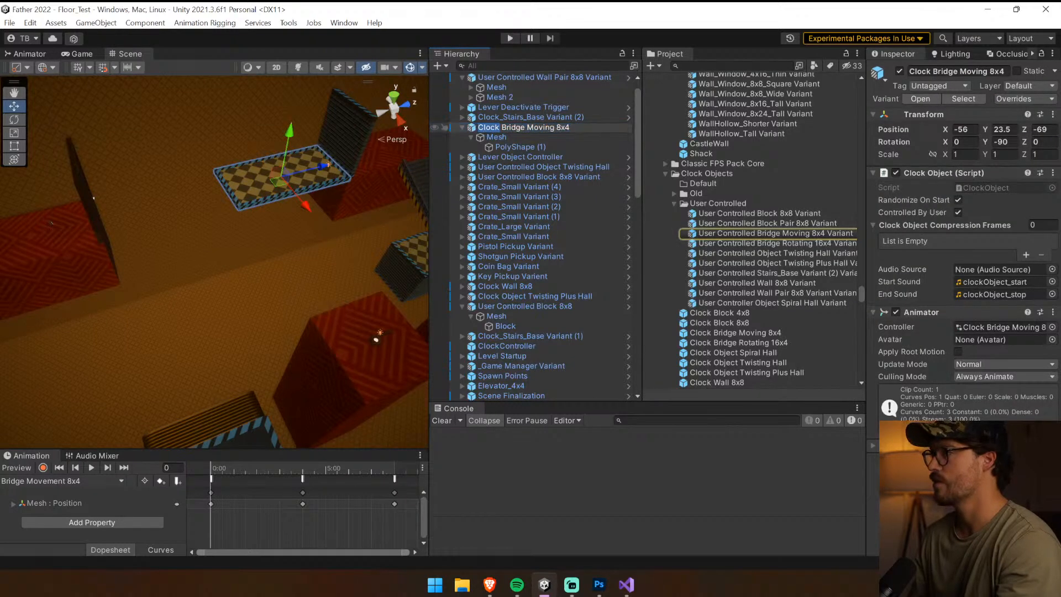
pyautogui.write('uSER c')
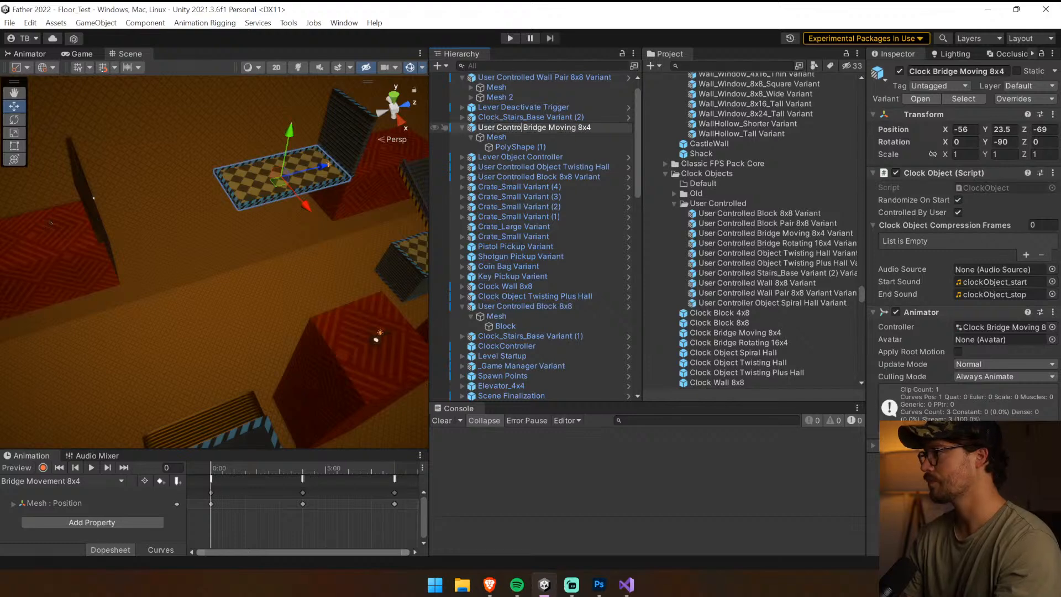
pyautogui.write('ontrolled')
pyautogui.press('Return')
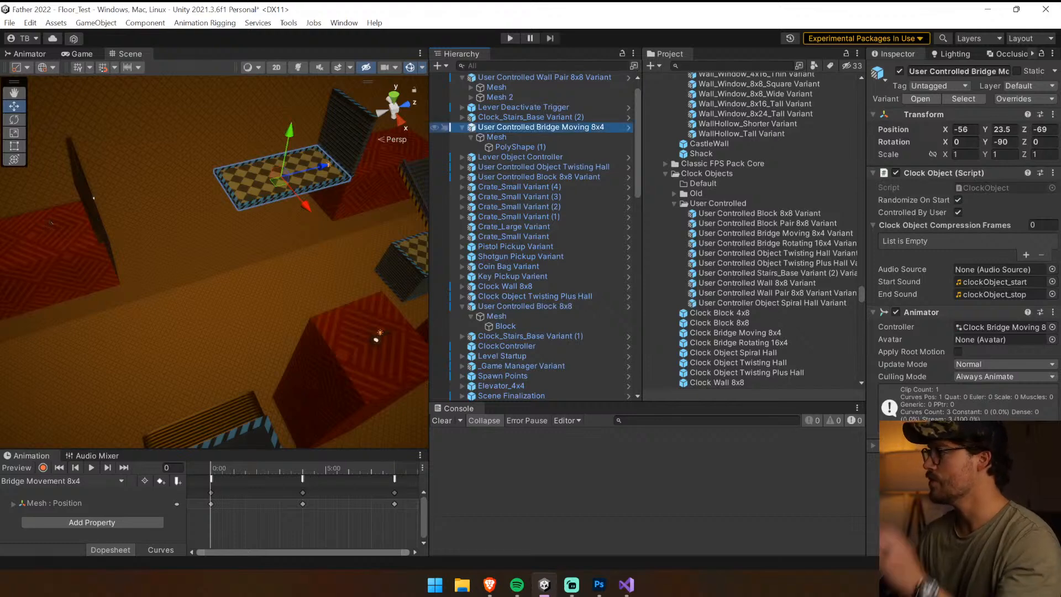
# Add "Pair" to the bridge object's name so it reads "User Controlled Bridge Pair Moving 8x4"
pyautogui.click(545, 117)
pyautogui.click(509, 127)
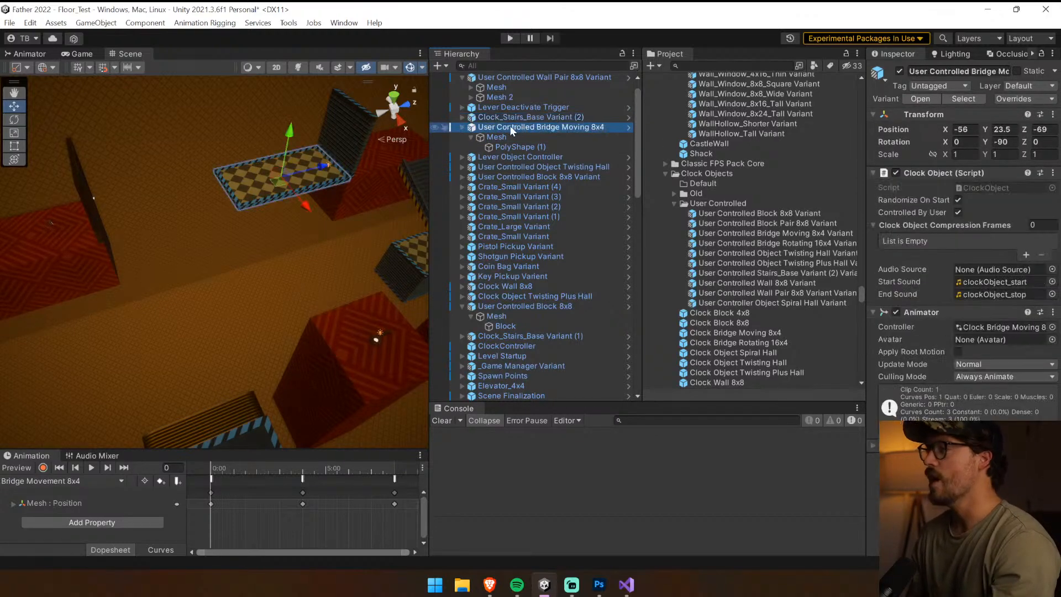
pyautogui.click(510, 128)
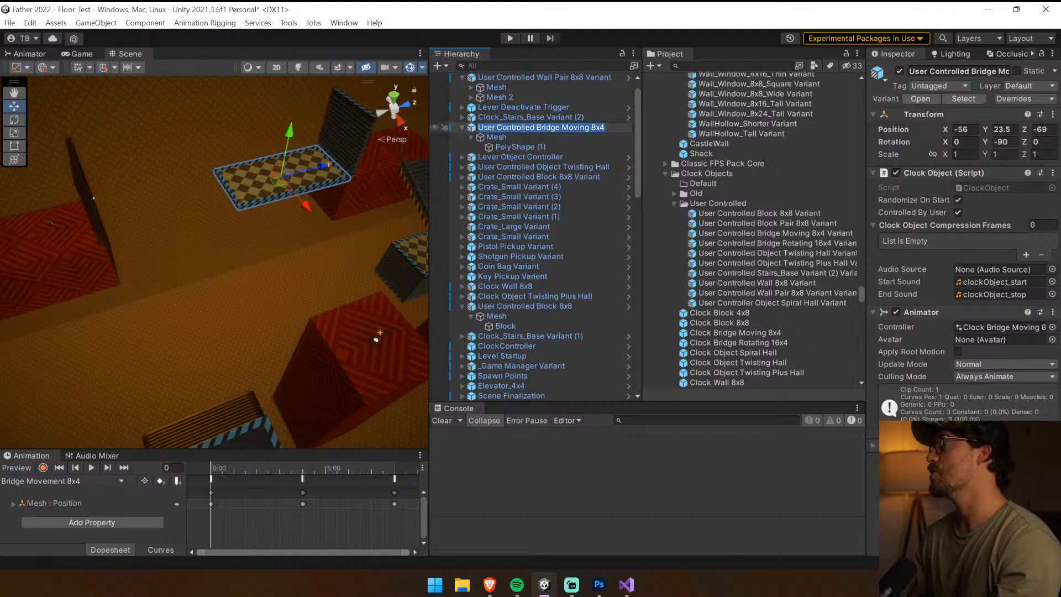
pyautogui.click(562, 128)
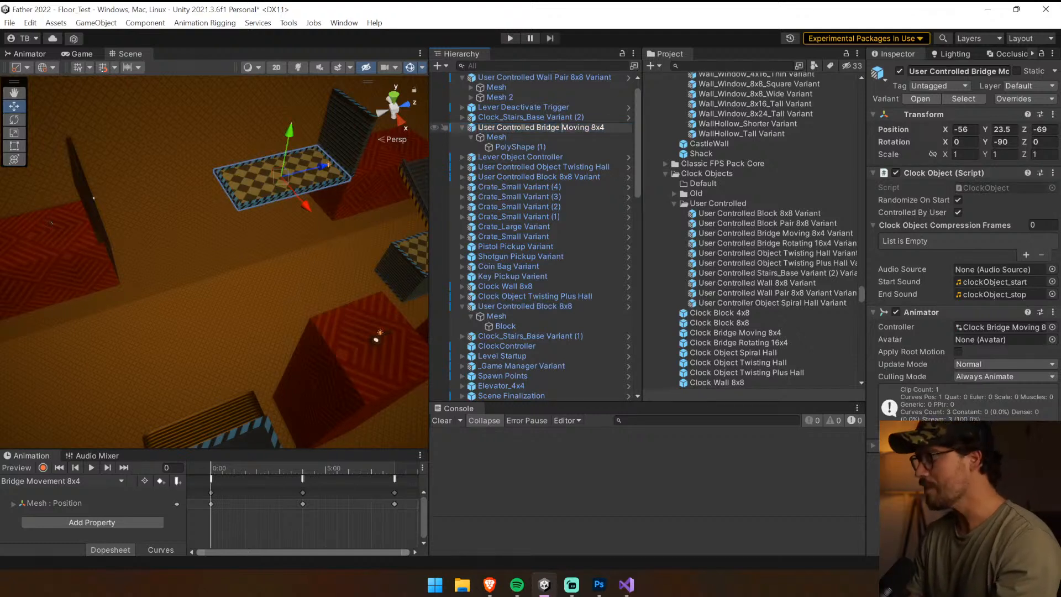
pyautogui.write('Pair')
pyautogui.press('Return')
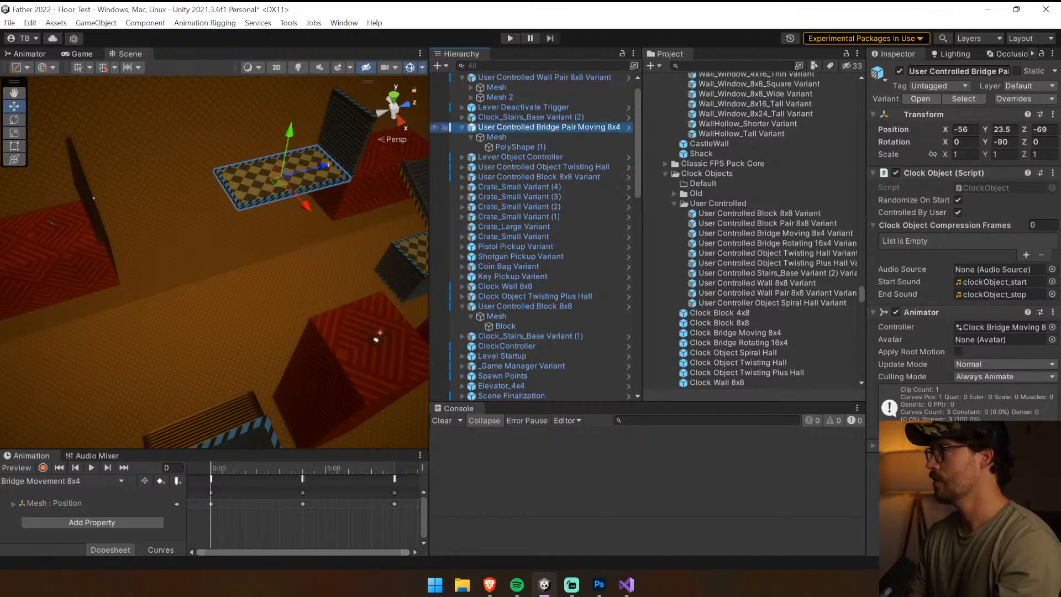
# Locate the animator controller assigned to the bridge pair and duplicate that Clock Bridge Moving 8x4 asset
pyautogui.click(989, 326)
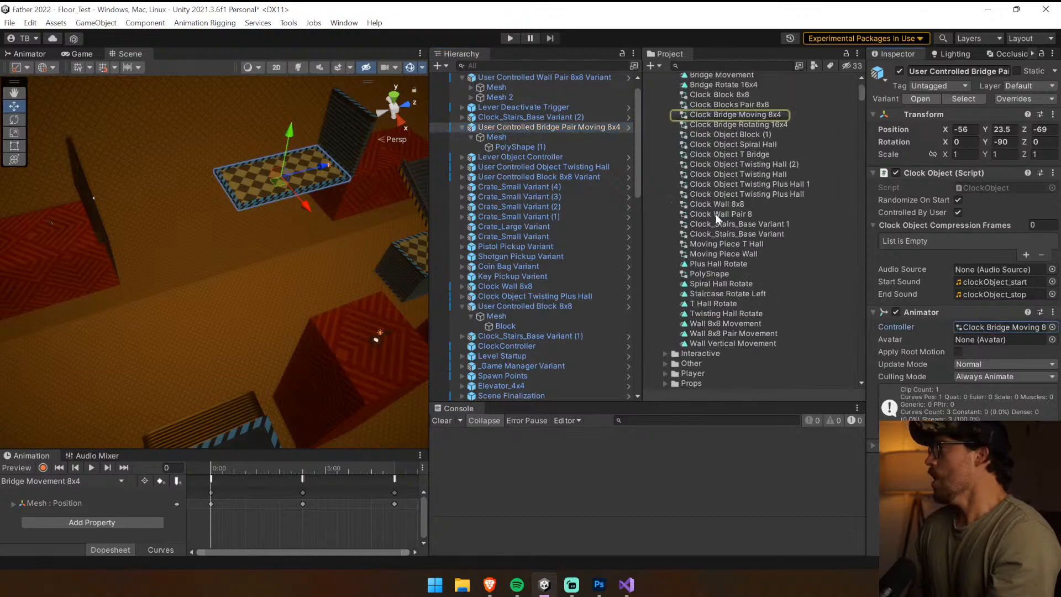
pyautogui.click(733, 153)
pyautogui.hotkey('ctrl', 'd')
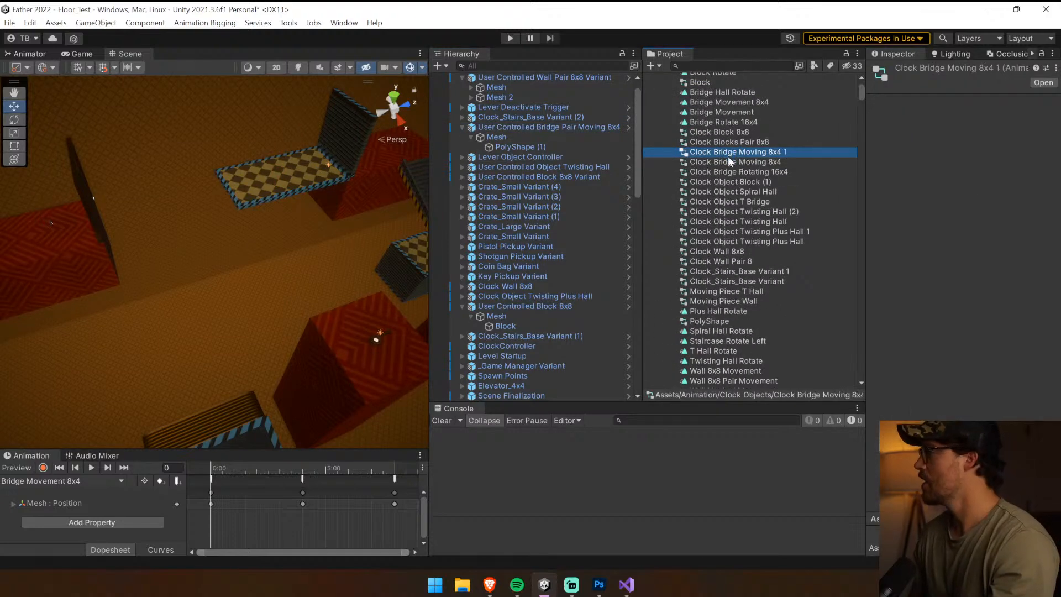
pyautogui.click(743, 157)
pyautogui.click(738, 153)
pyautogui.write('Pair')
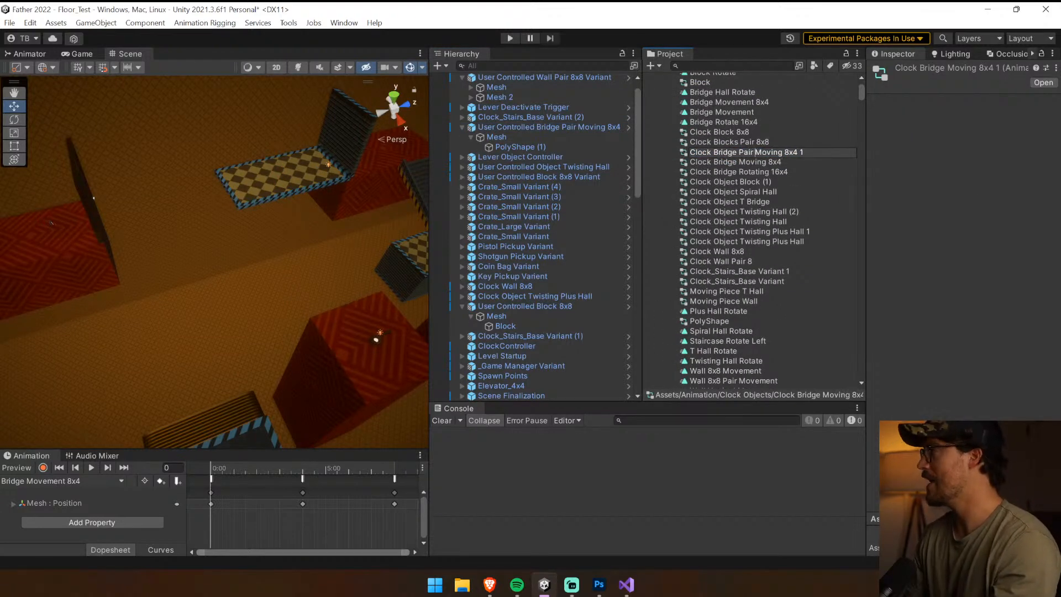
pyautogui.hotkey('ctrl', 'a')
pyautogui.press('BackSpace')
pyautogui.press('Escape')
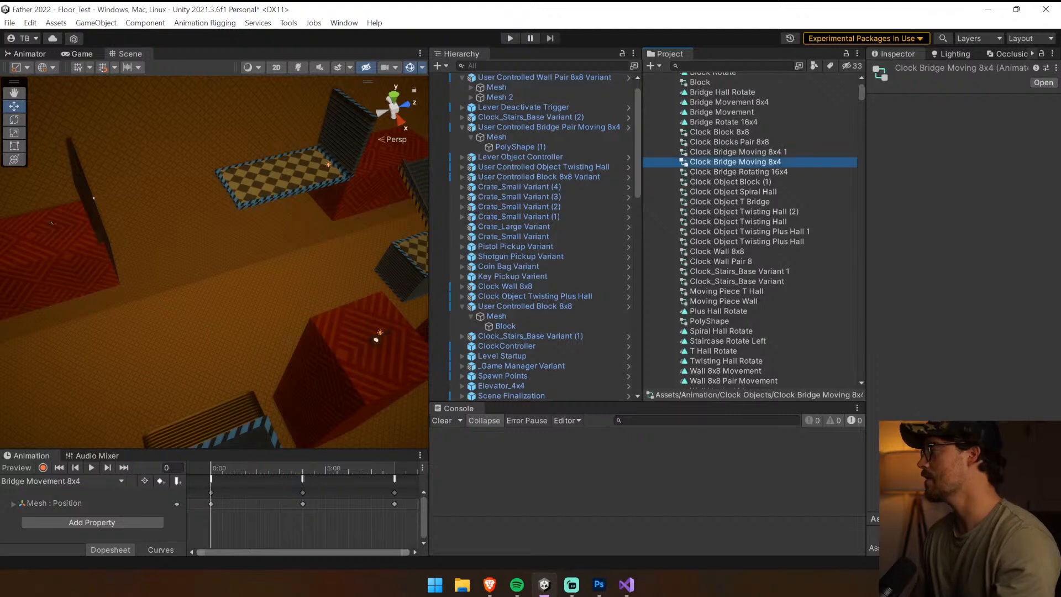
# Rename the duplicated animator controller to "Clock Bridge Pair Moving 8x4", without the trailing number
pyautogui.click(738, 152)
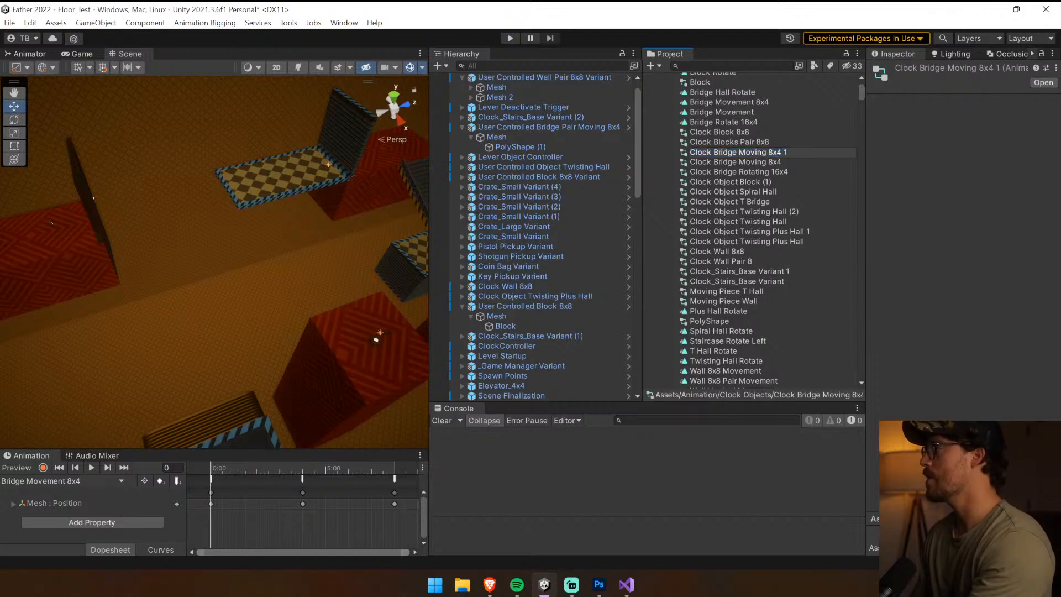
pyautogui.write('Pair')
pyautogui.press('Return')
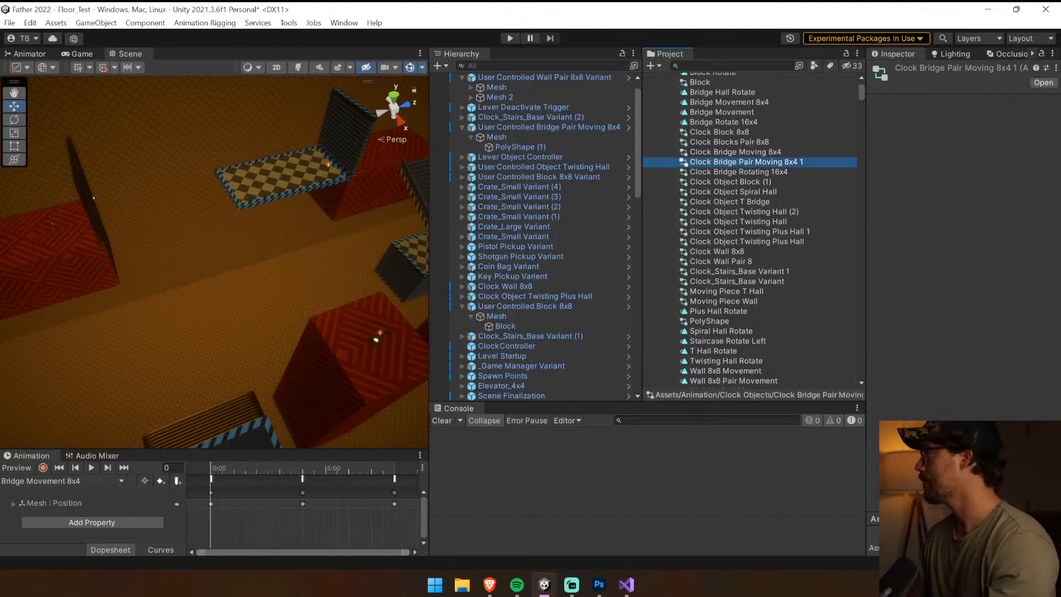
pyautogui.press('F2')
pyautogui.click(808, 161)
pyautogui.press('BackSpace')
pyautogui.press('BackSpace')
pyautogui.click(789, 169)
# Open the Clock Bridge Pair Moving 8x4 controller and duplicate the Bridge Movement 8x4 animation clip used by its state
pyautogui.click(787, 162)
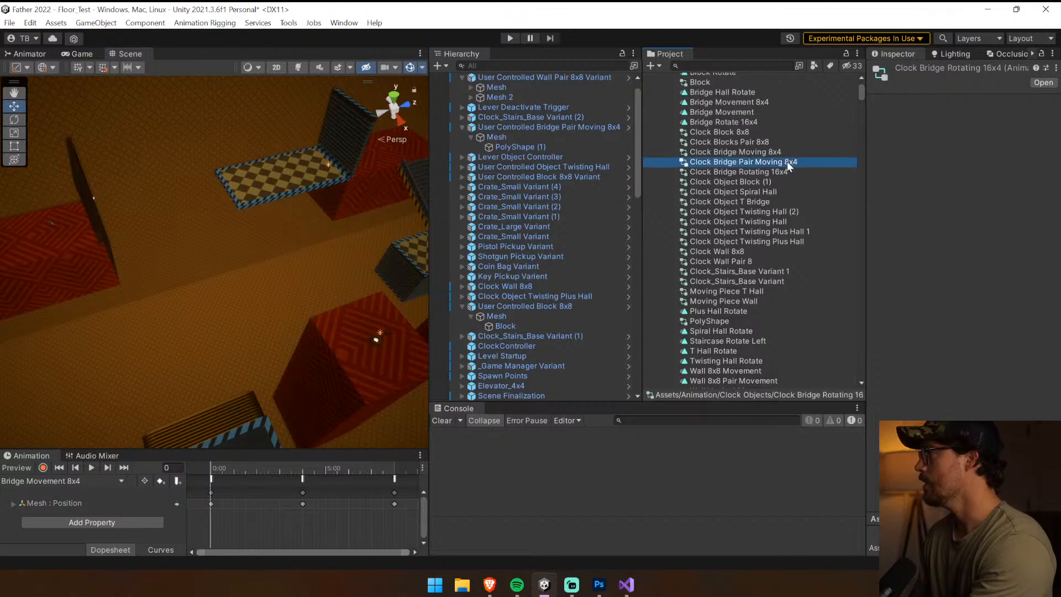
pyautogui.doubleClick(785, 161)
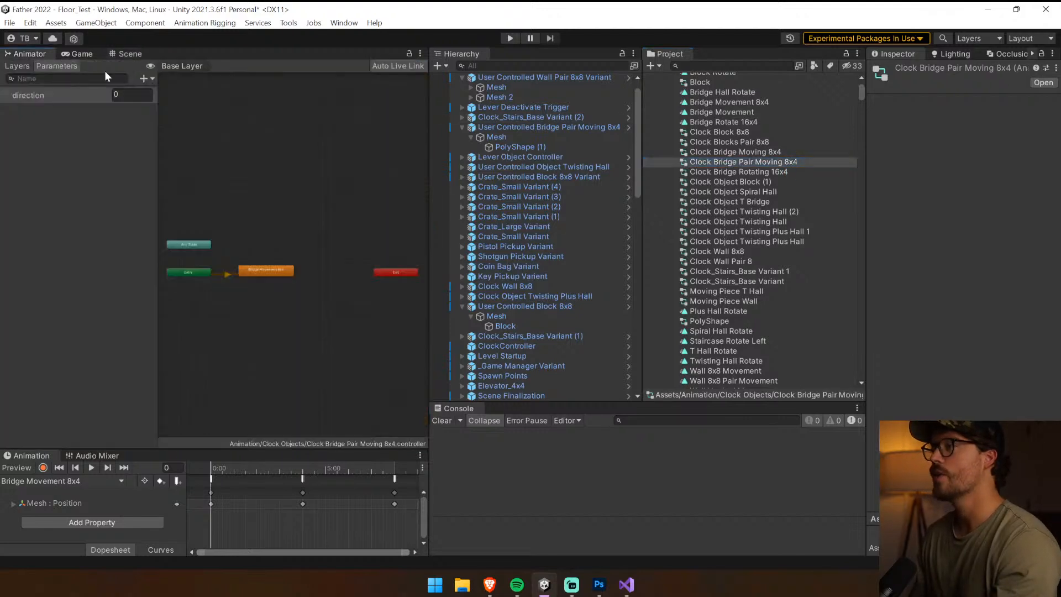
pyautogui.moveTo(789, 162)
pyautogui.mouseDown()
pyautogui.moveTo(532, 190)
pyautogui.moveTo(804, 159)
pyautogui.mouseUp()
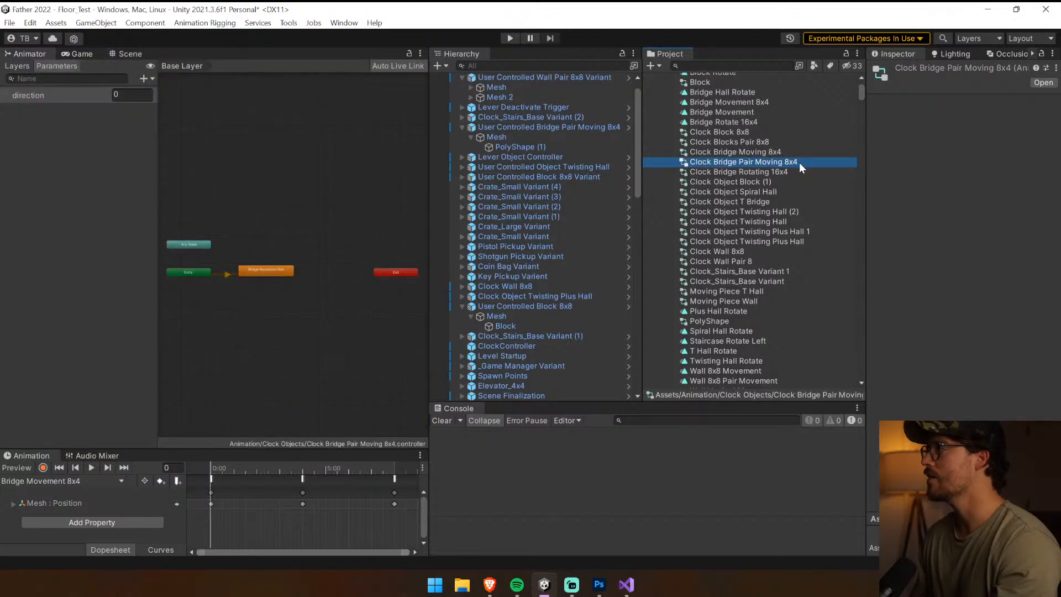
pyautogui.click(246, 264)
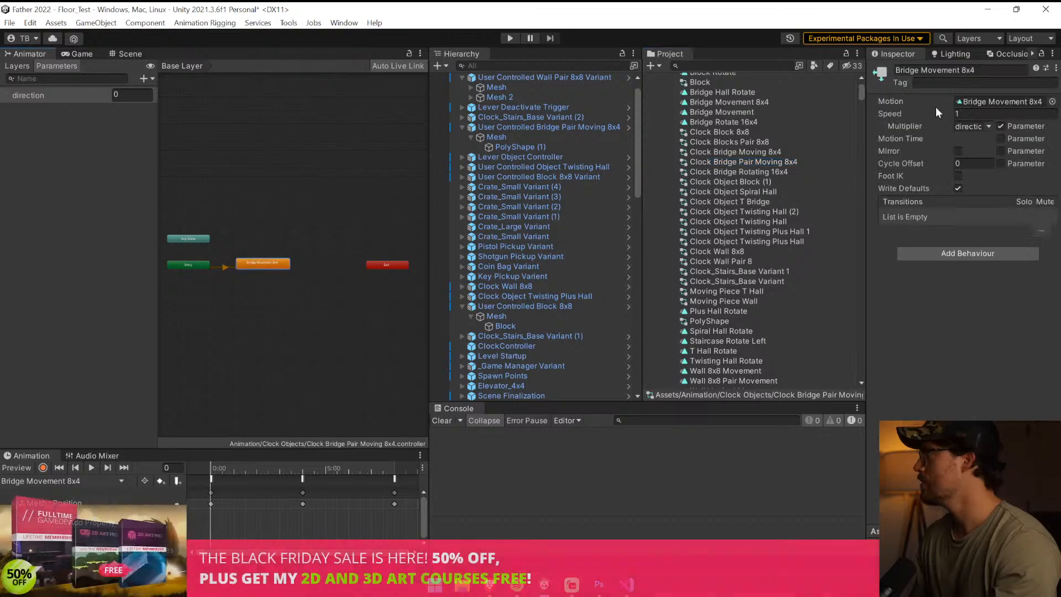
pyautogui.click(984, 101)
pyautogui.click(746, 105)
pyautogui.hotkey('ctrl', 'd')
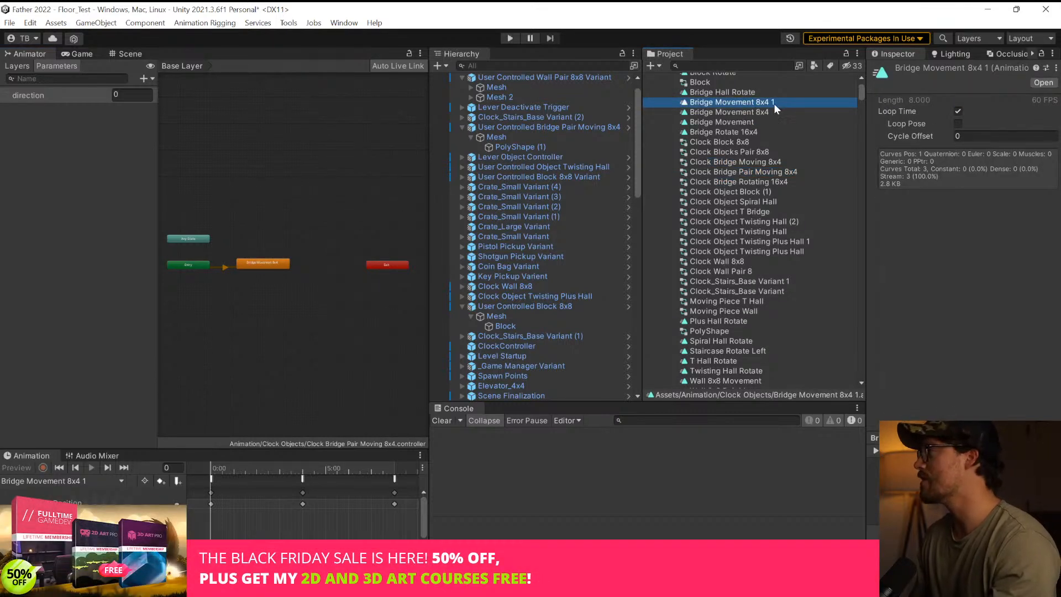
# Rename the duplicated animation clip to "Bridge Pair Movement 8x4", without the trailing number
pyautogui.click(774, 105)
pyautogui.moveTo(774, 105); pyautogui.dragTo(766, 105)
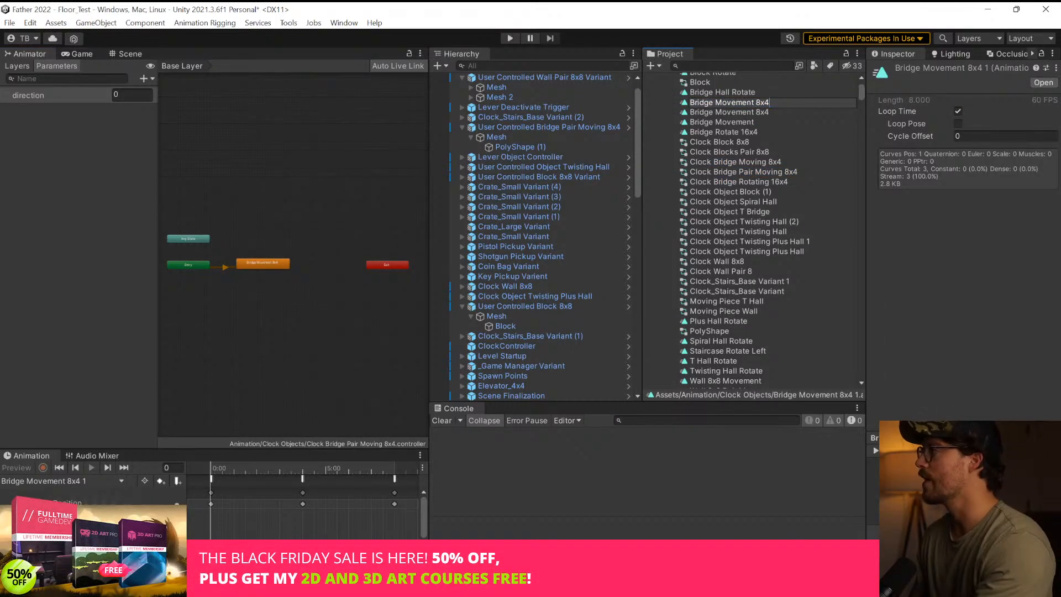
pyautogui.write('Pair ')
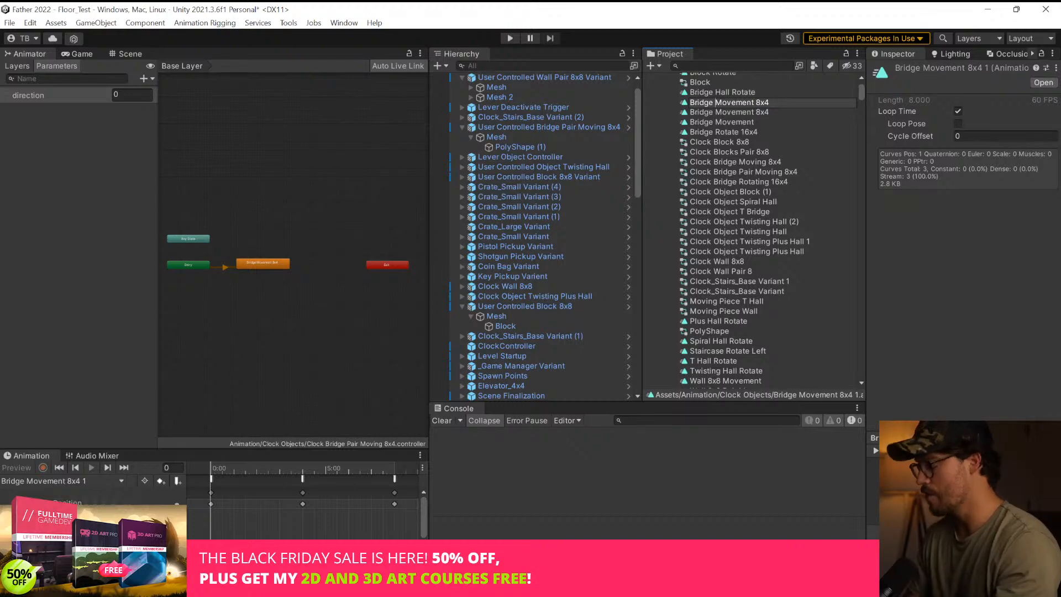
pyautogui.write('Pair')
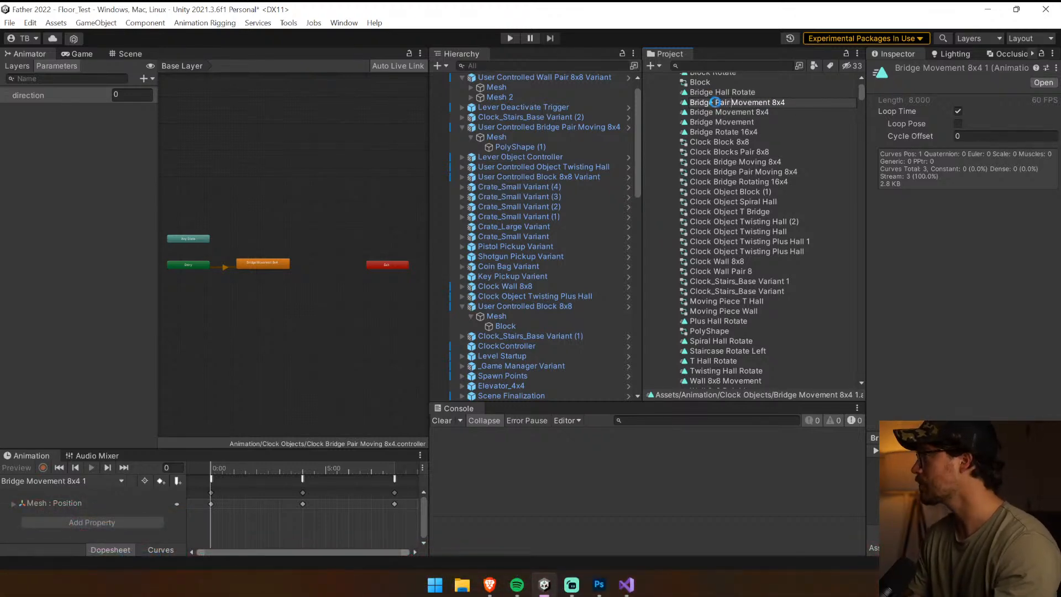
pyautogui.press('Return')
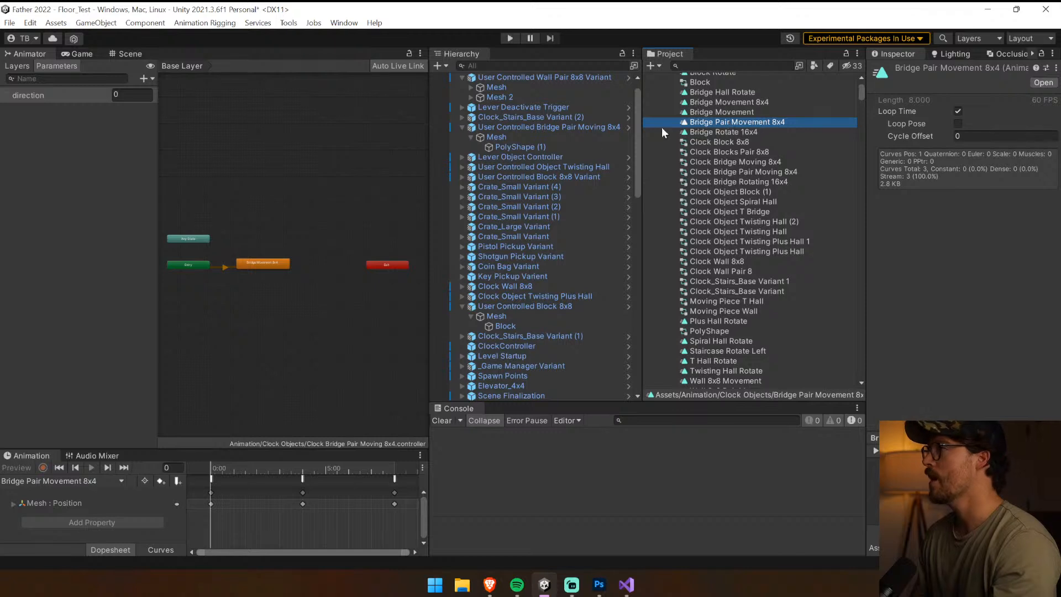
# Assign the Clock Bridge Pair Moving 8x4 controller to the Animator of the User Controlled Bridge Pair Moving 8x4 object
pyautogui.click(588, 130)
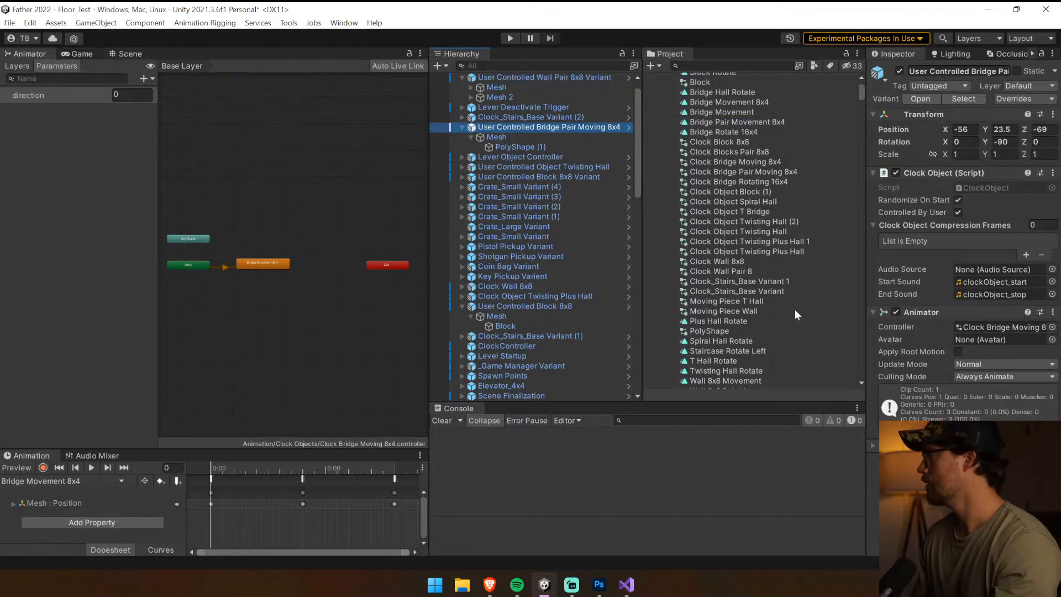
pyautogui.moveTo(862, 311); pyautogui.dragTo(783, 313)
pyautogui.click(964, 330)
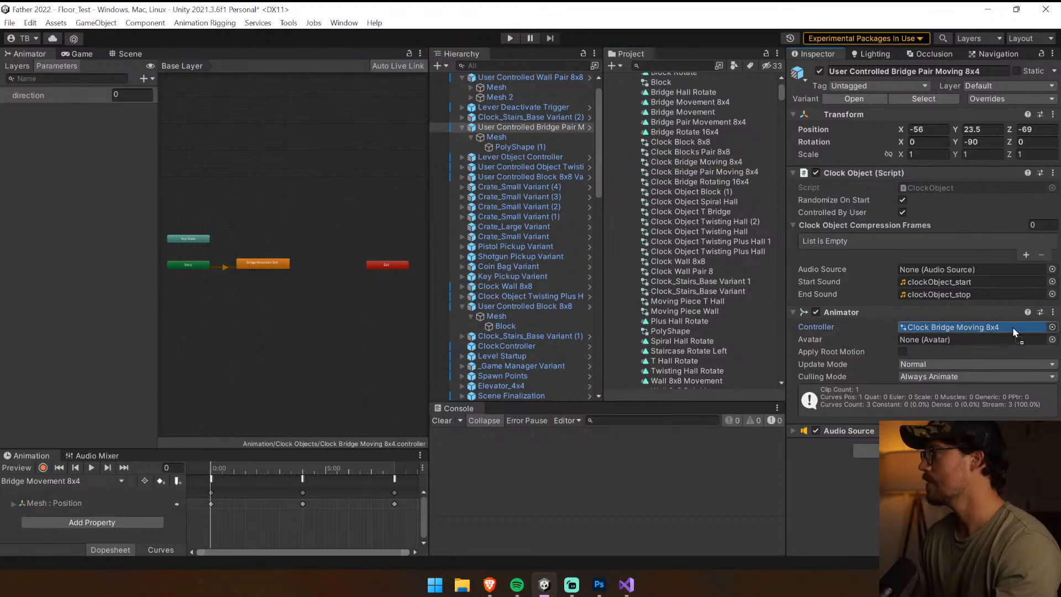
pyautogui.moveTo(1013, 330); pyautogui.dragTo(1013, 329)
pyautogui.click(551, 108)
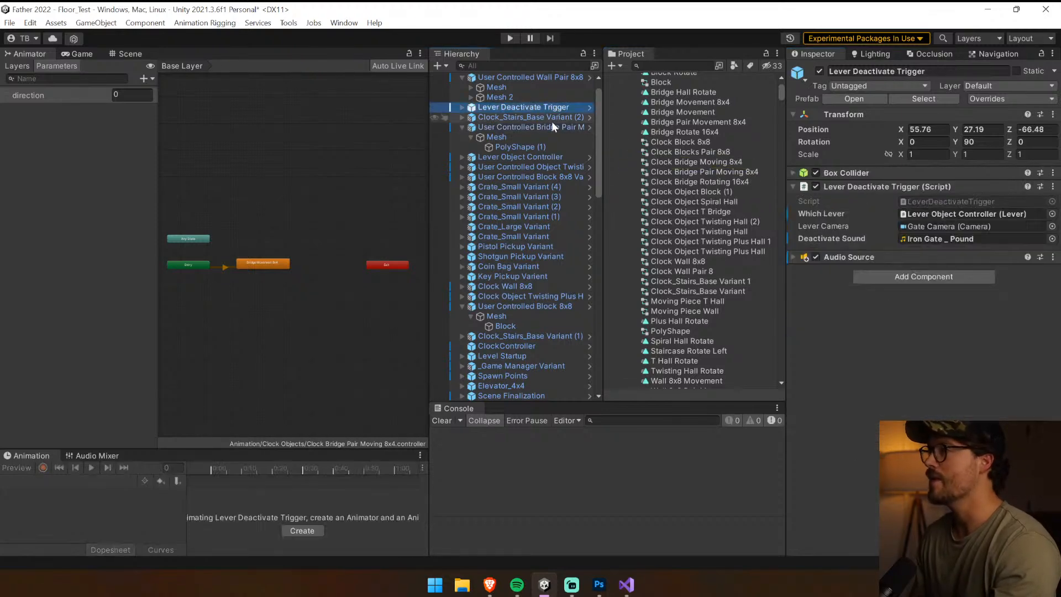
pyautogui.click(553, 127)
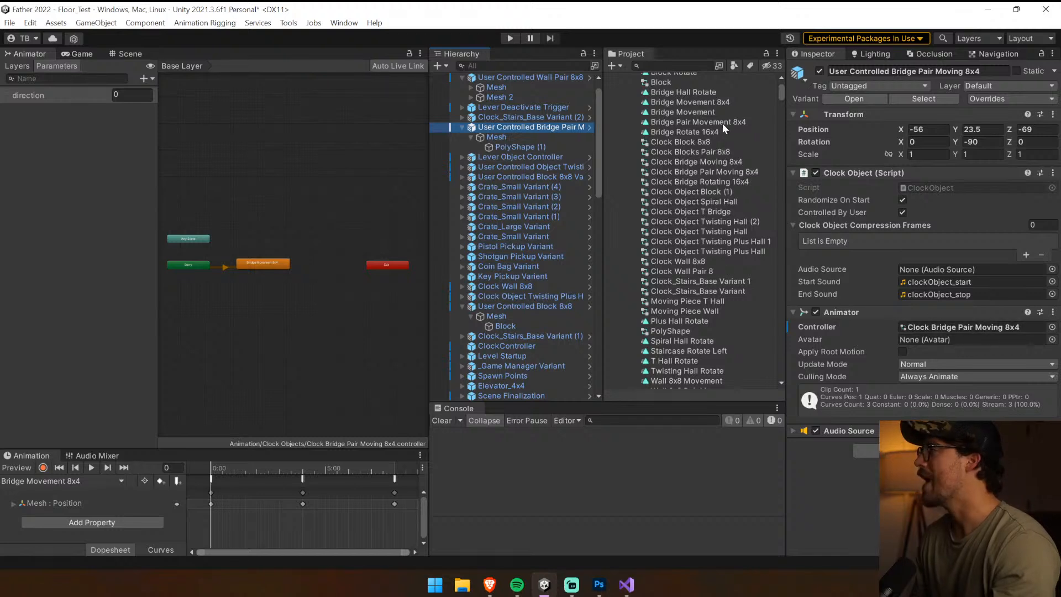
# Add the Bridge Pair Movement 8x4 clip as a state in the controller and make it the layer default state
pyautogui.moveTo(718, 122); pyautogui.dragTo(336, 240)
pyautogui.moveTo(262, 278); pyautogui.dragTo(262, 275)
pyautogui.rightClick(271, 274)
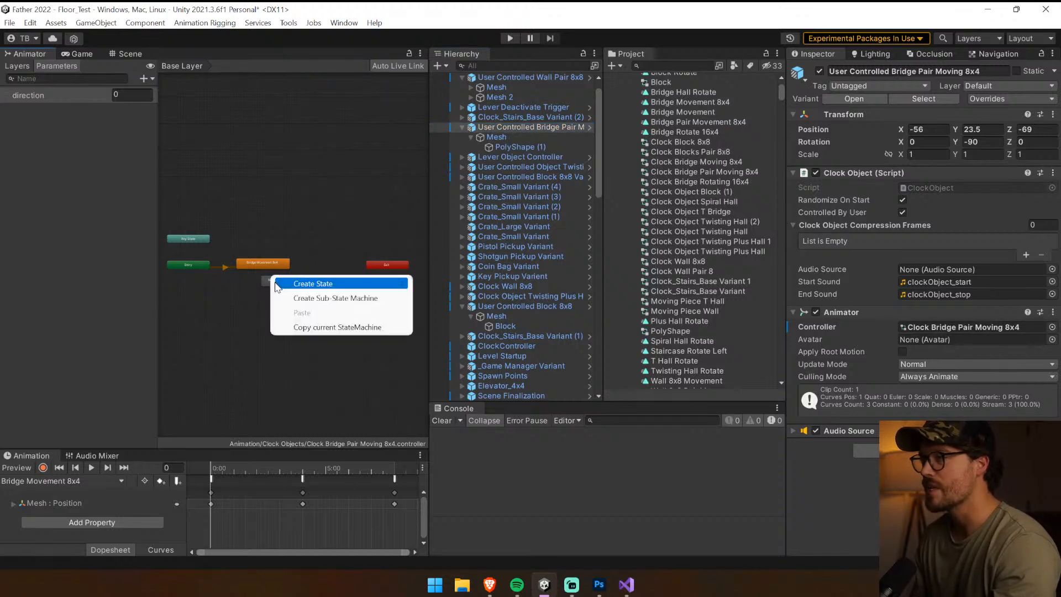
pyautogui.click(266, 281)
pyautogui.rightClick(284, 285)
pyautogui.click(338, 349)
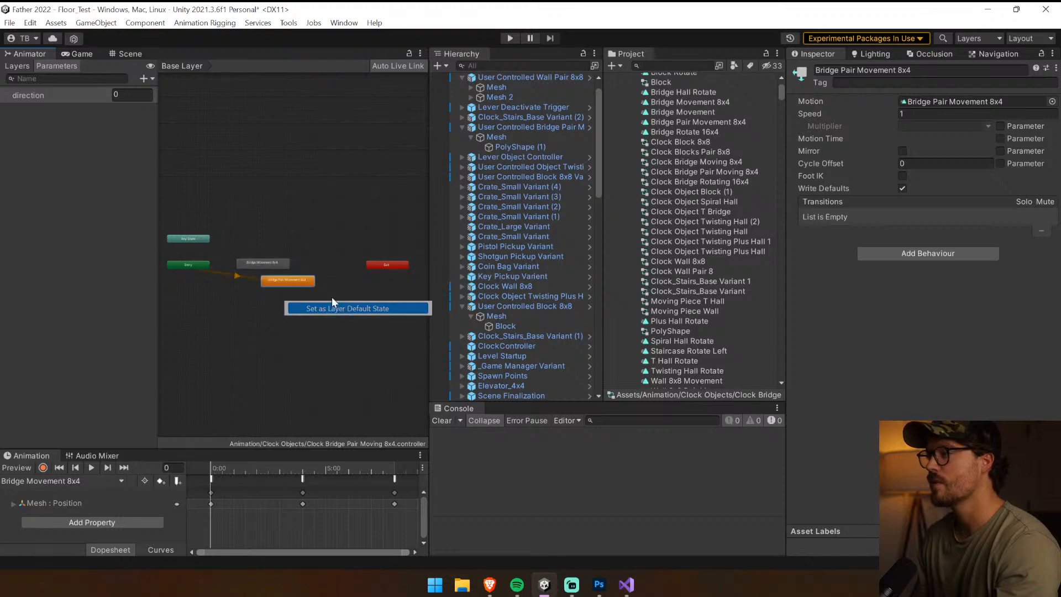
# Delete the old Bridge Movement 8x4 state and use the direction parameter as the new state's speed multiplier
pyautogui.click(287, 271)
pyautogui.click(287, 276)
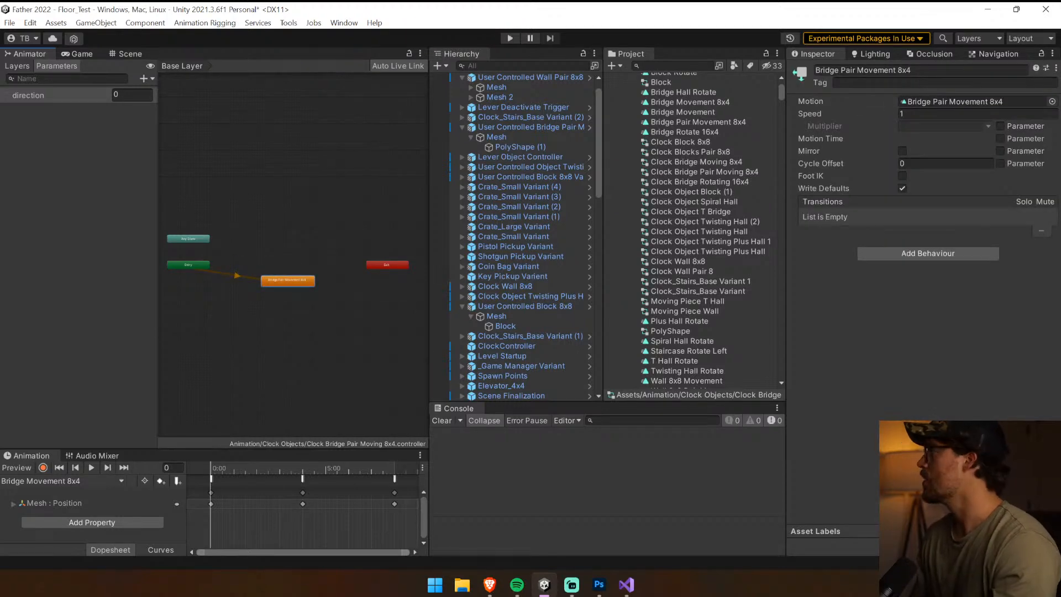
pyautogui.click(127, 52)
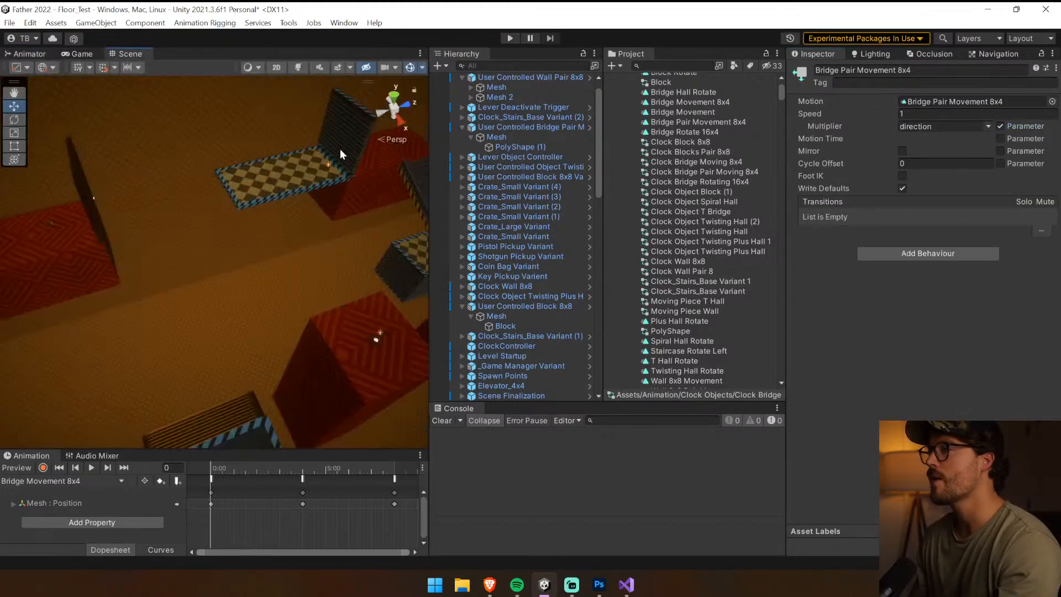
# Duplicate the Mesh object inside the bridge pair and name the copy "Mesh 2"
pyautogui.click(313, 175)
pyautogui.click(498, 137)
pyautogui.click(470, 137)
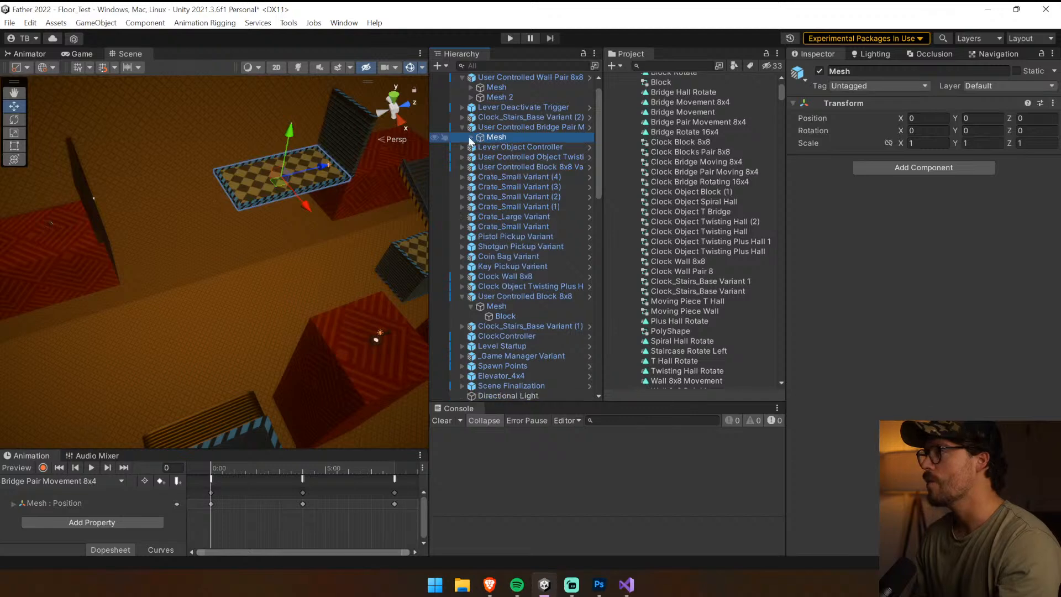
pyautogui.hotkey('ctrl', 'd')
pyautogui.press('F2')
pyautogui.moveTo(518, 148); pyautogui.dragTo(510, 146)
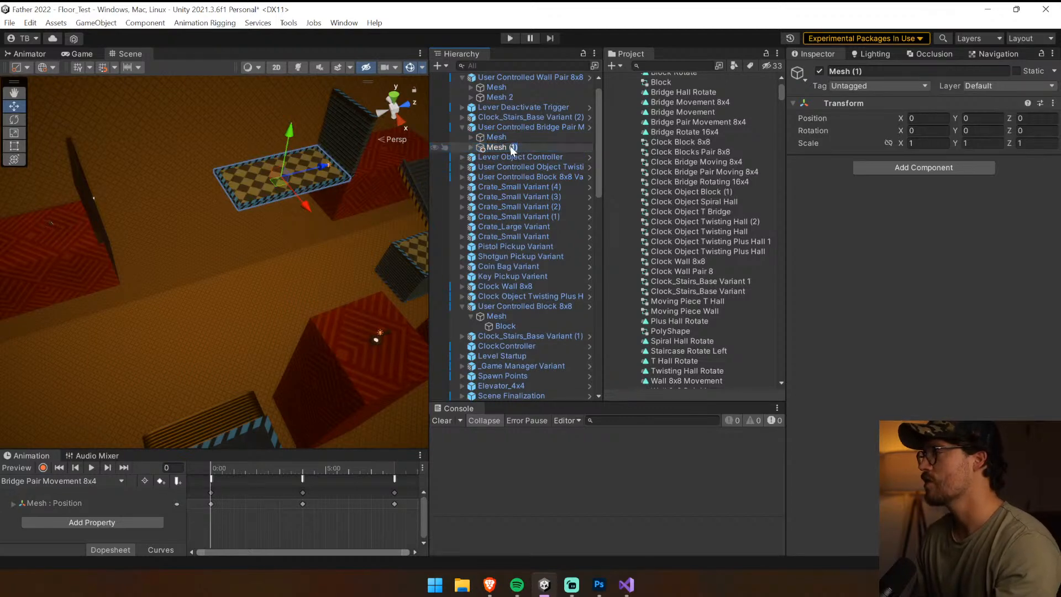
# Enlarge the animation timeline and go to frame 240 of the bridge pair's Bridge Pair Movement 8x4 clip
pyautogui.click(525, 127)
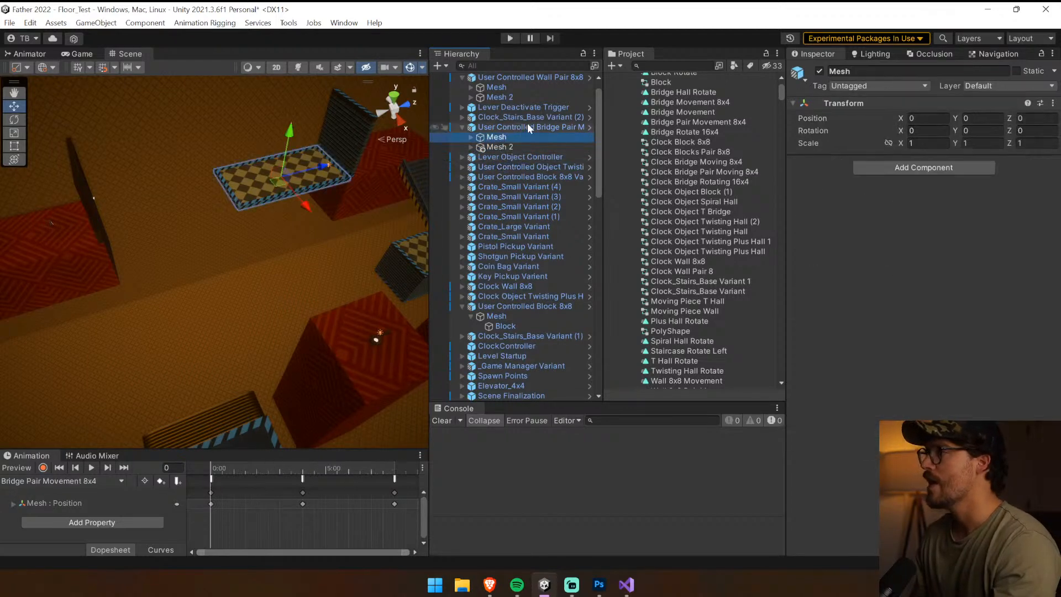
pyautogui.moveTo(157, 449); pyautogui.dragTo(157, 283)
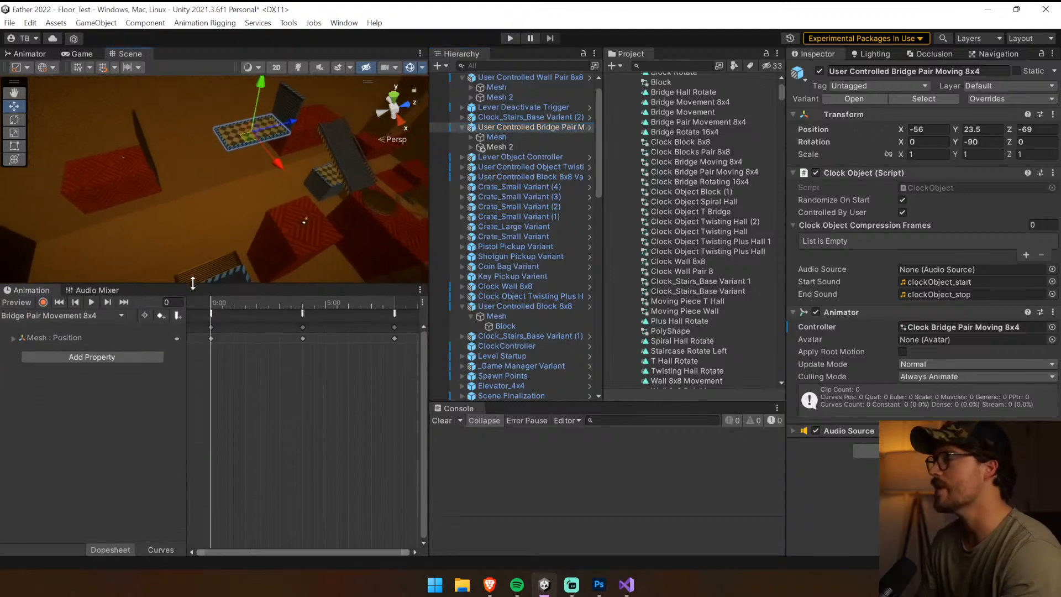
pyautogui.click(513, 146)
pyautogui.moveTo(259, 304); pyautogui.dragTo(295, 326)
pyautogui.click(116, 302)
pyautogui.click(528, 137)
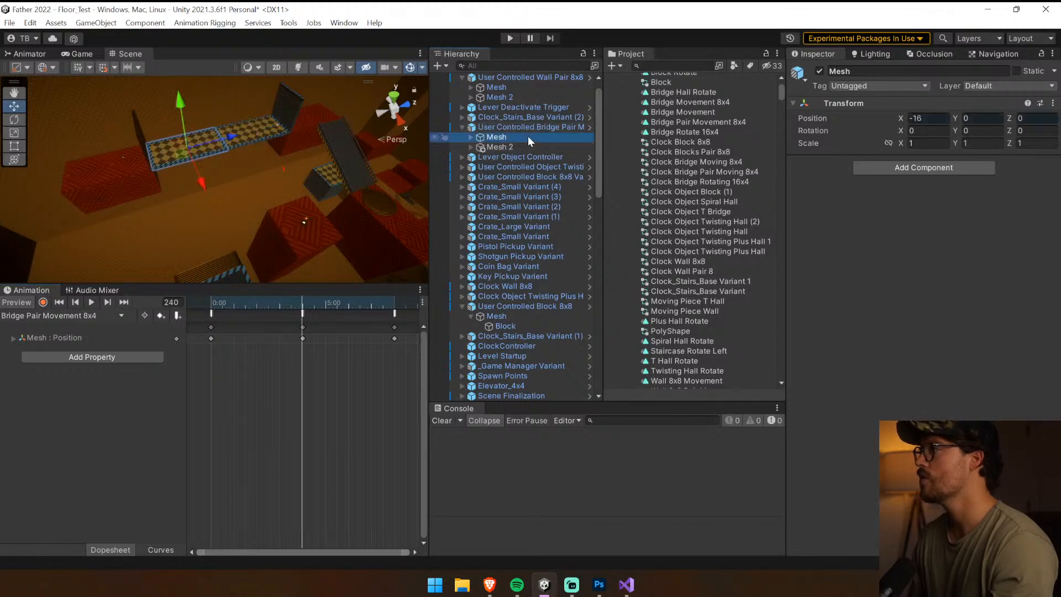
# Try recording Mesh 2's X position as -16 at frame 240, and undo it
pyautogui.click(528, 147)
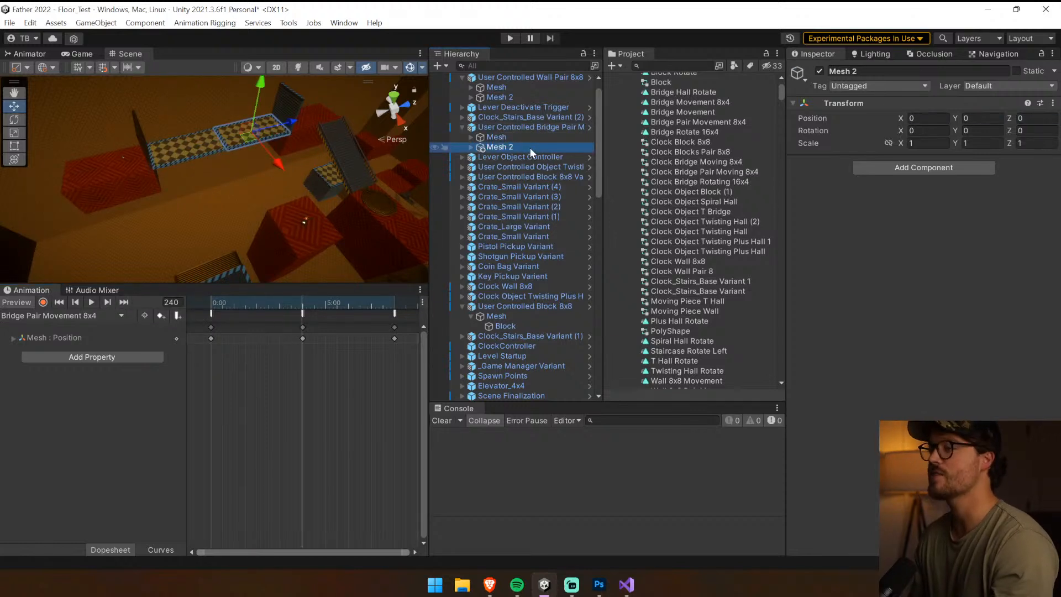
pyautogui.click(946, 119)
pyautogui.click(43, 302)
pyautogui.click(861, 125)
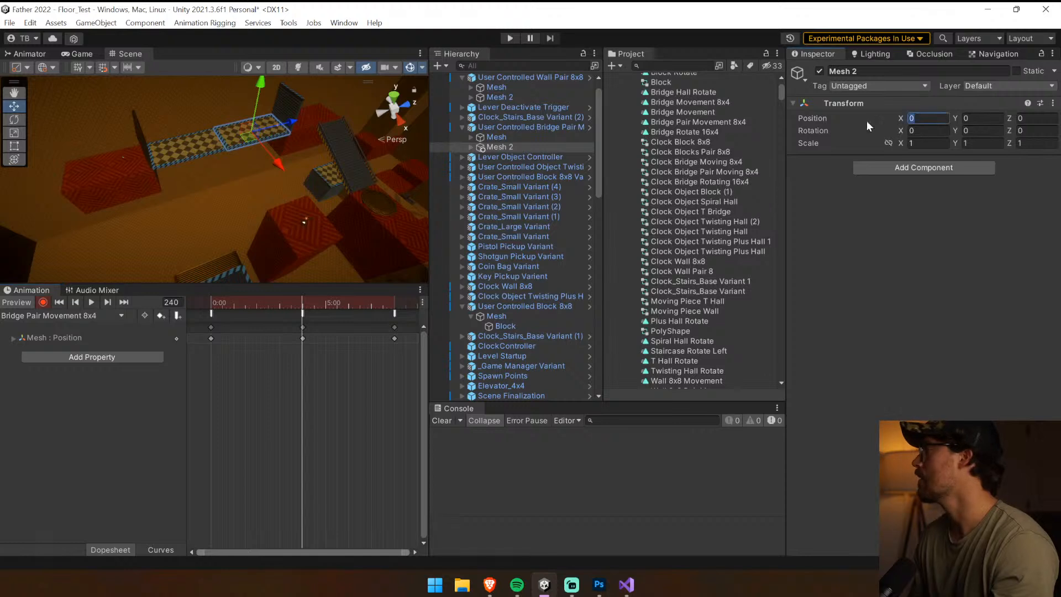
pyautogui.write('-16')
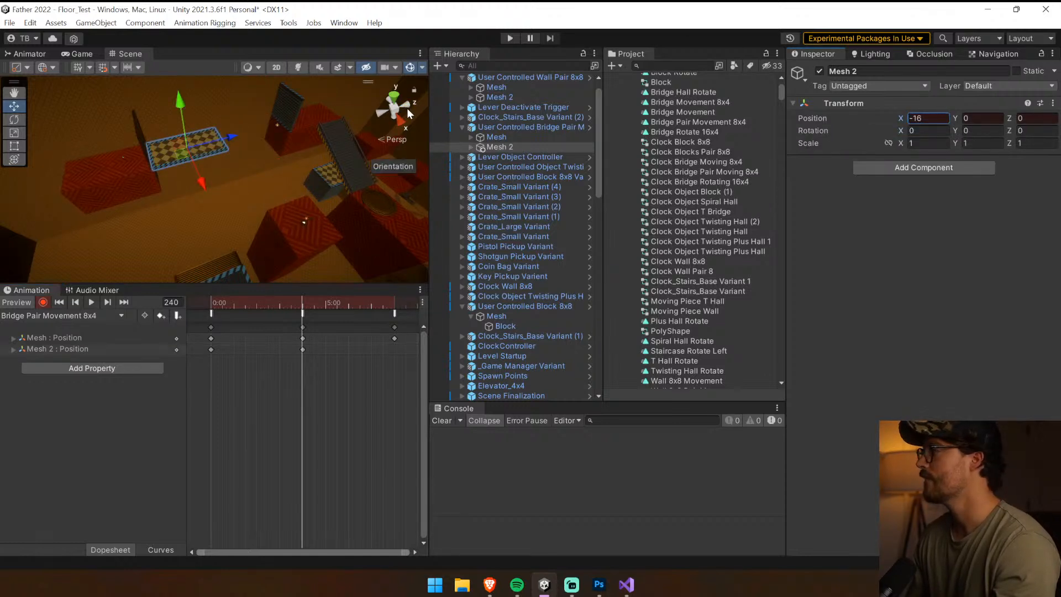
pyautogui.hotkey('ctrl', 'z')
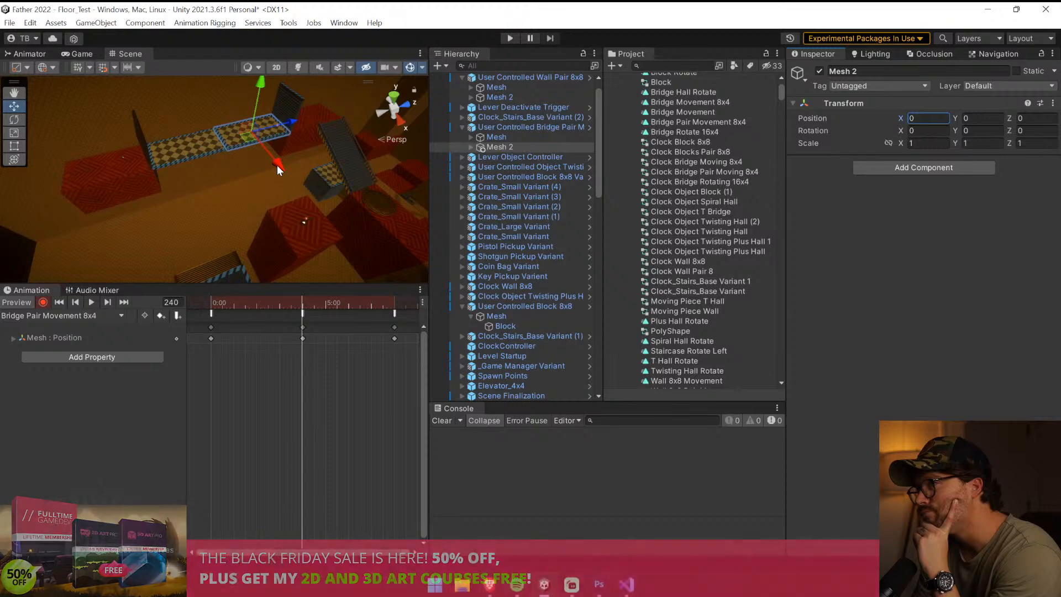
# Examine the bridge pair's Mesh object and the PolyShape (1) inside its User Controlled Bridge Moving 8x4 Variant prefab
pyautogui.click(528, 127)
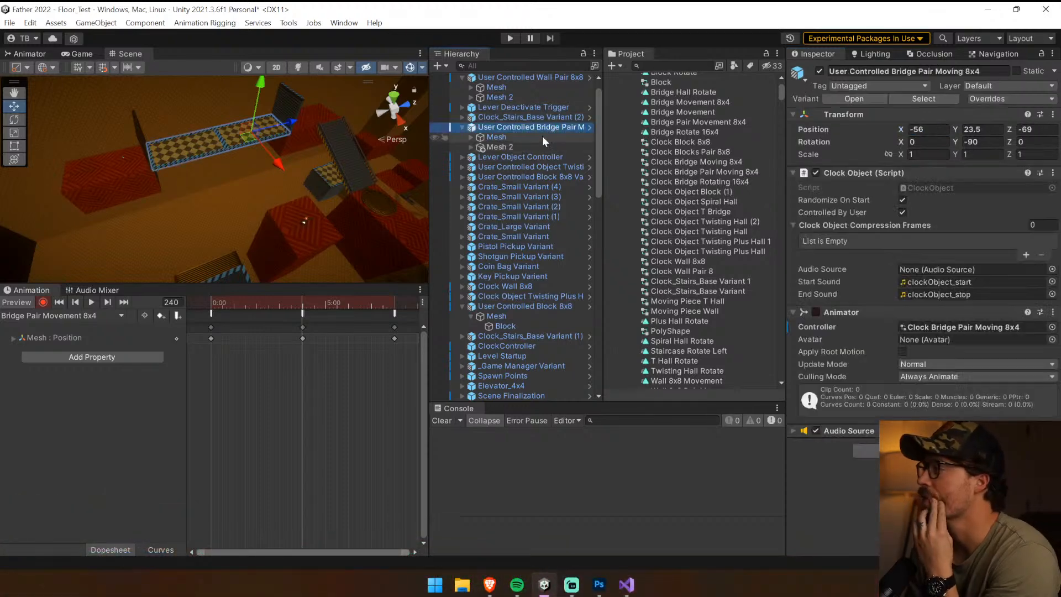
pyautogui.click(541, 137)
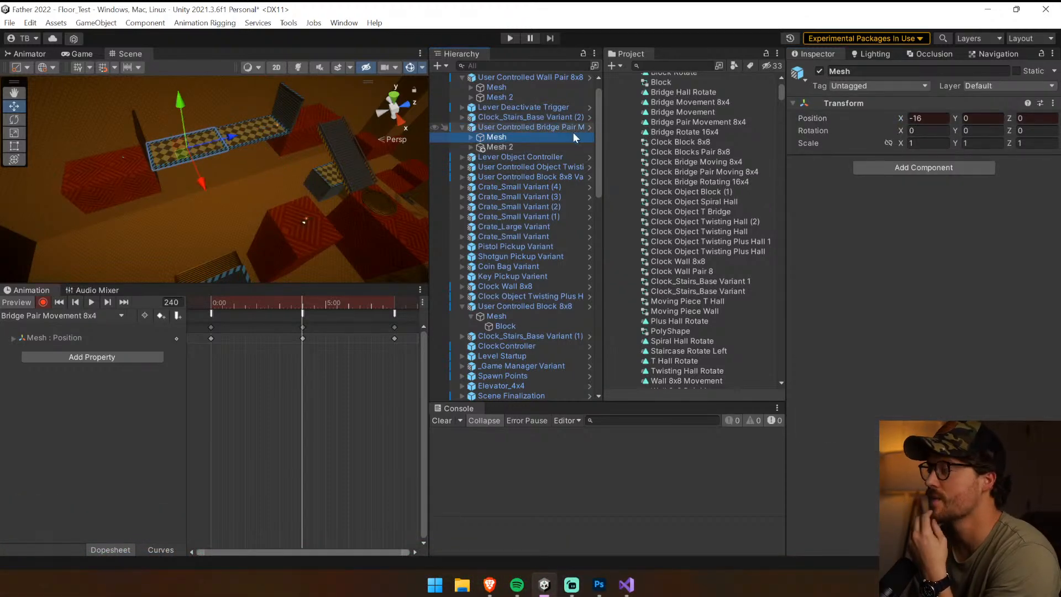
pyautogui.click(571, 134)
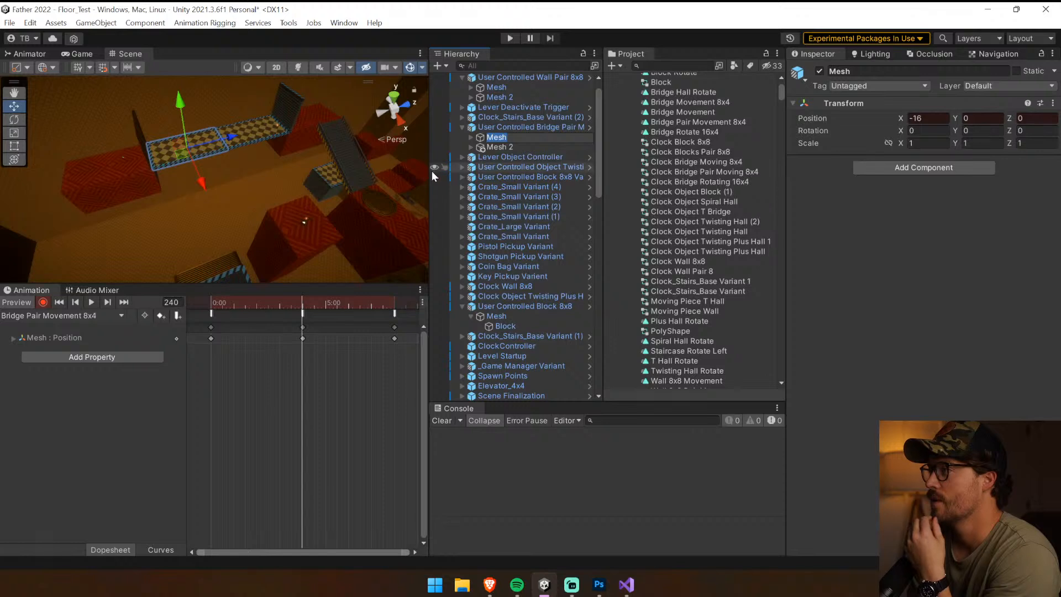
pyautogui.moveTo(431, 171); pyautogui.dragTo(485, 170)
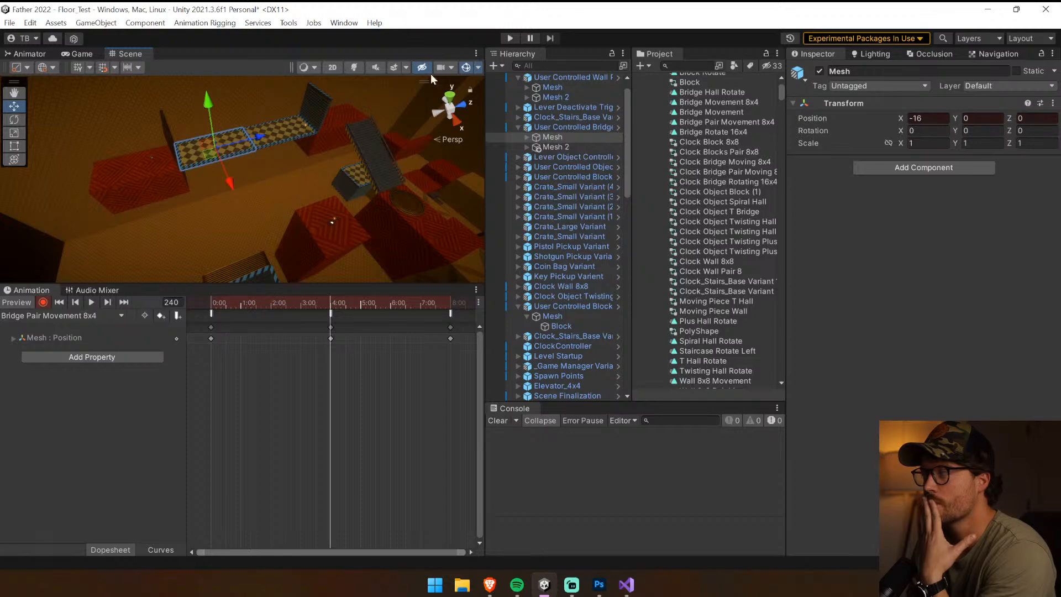
pyautogui.click(617, 128)
pyautogui.click(574, 112)
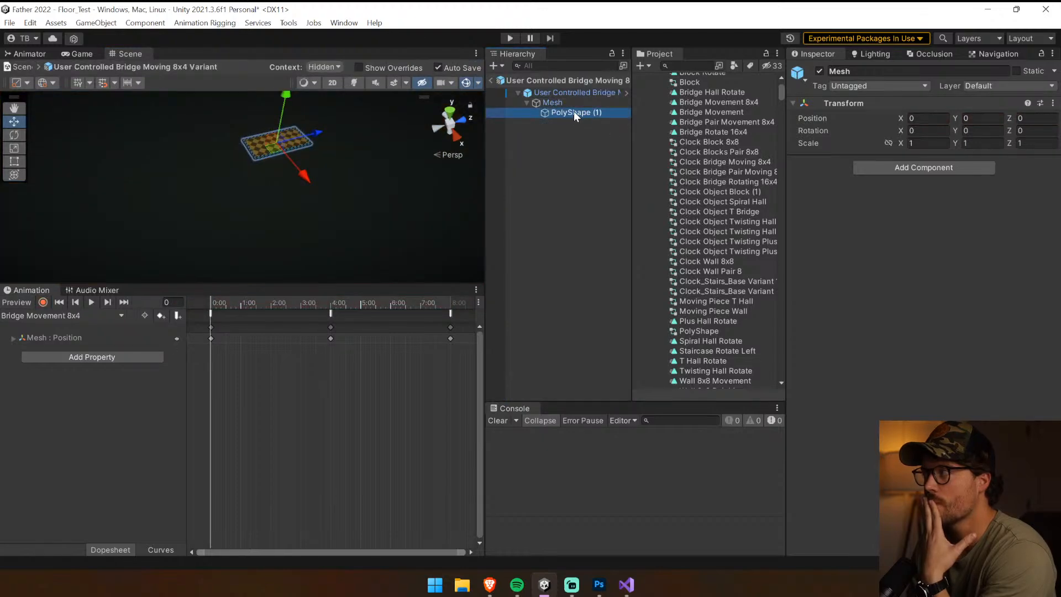
pyautogui.click(526, 102)
pyautogui.click(558, 164)
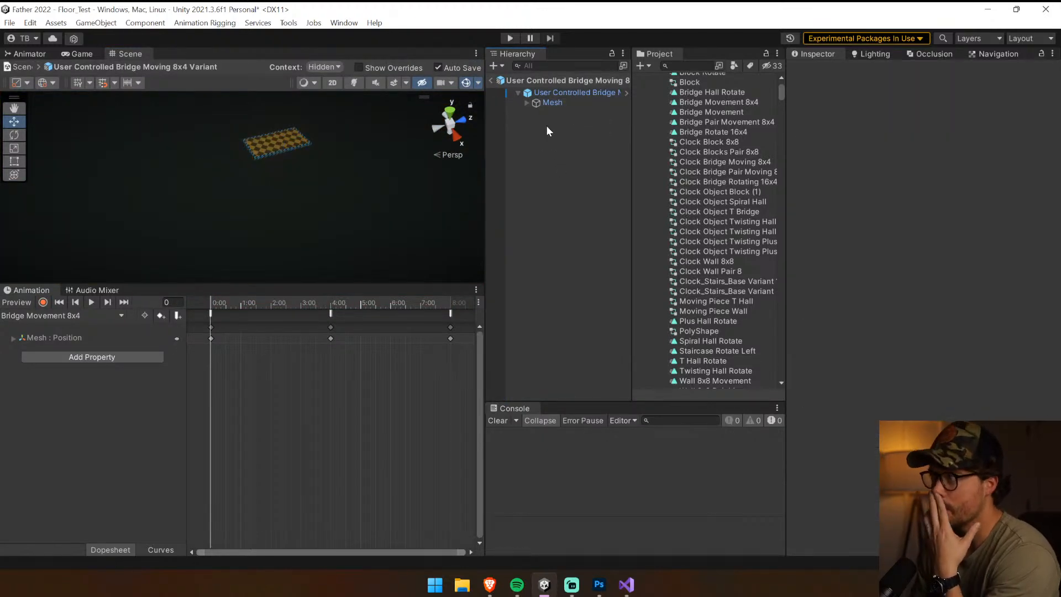
# Add an empty object named "Bridge1" to the prefab variant and try to nest it with the PolyShape under Mesh
pyautogui.hotkey('ctrl', 'shift', 'n')
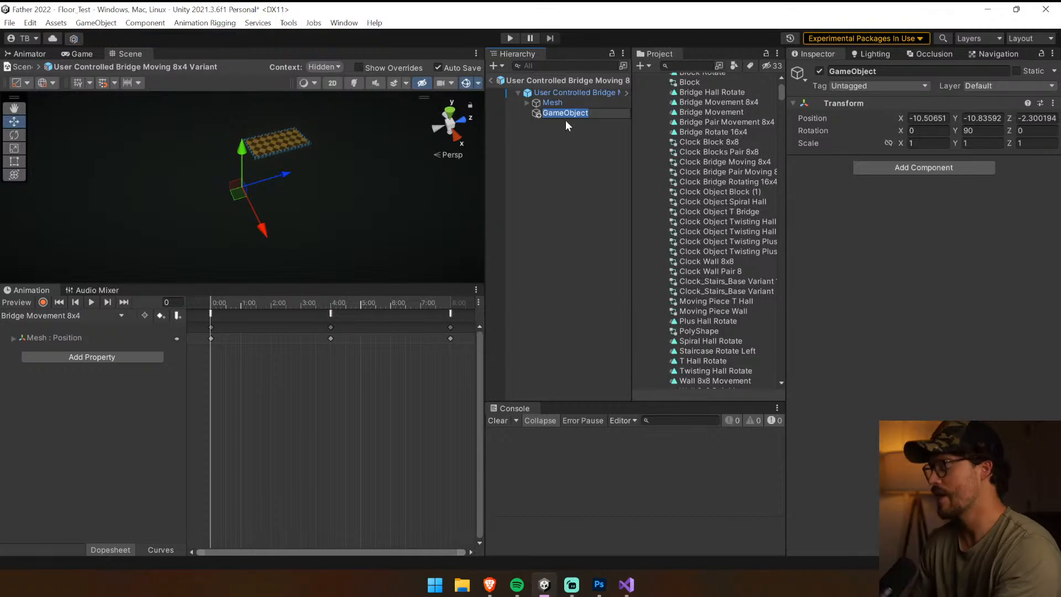
pyautogui.write('Bridge1')
pyautogui.press('Return')
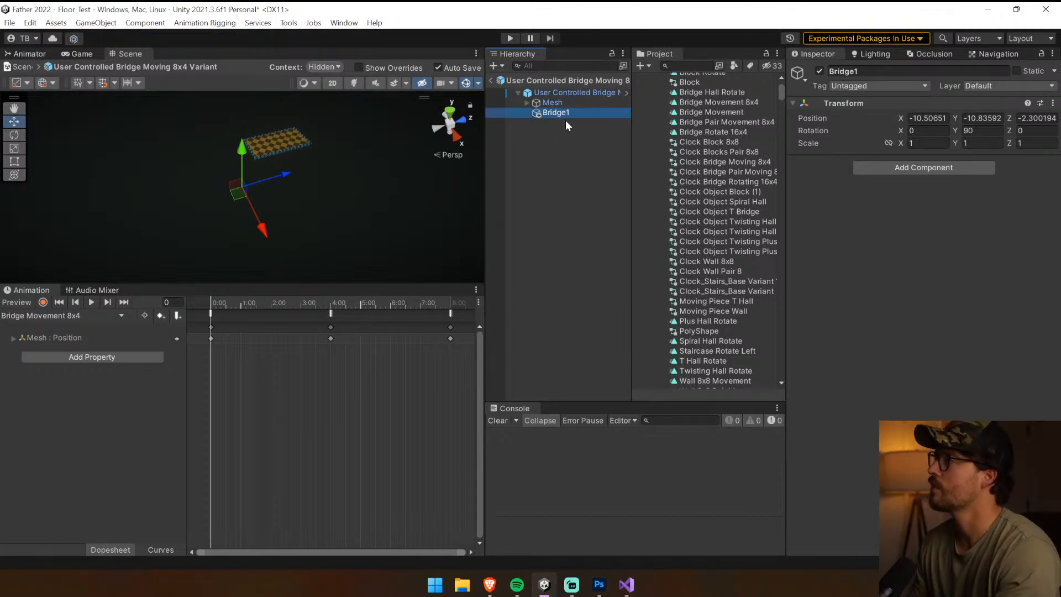
pyautogui.click(526, 102)
pyautogui.moveTo(568, 121); pyautogui.dragTo(581, 117)
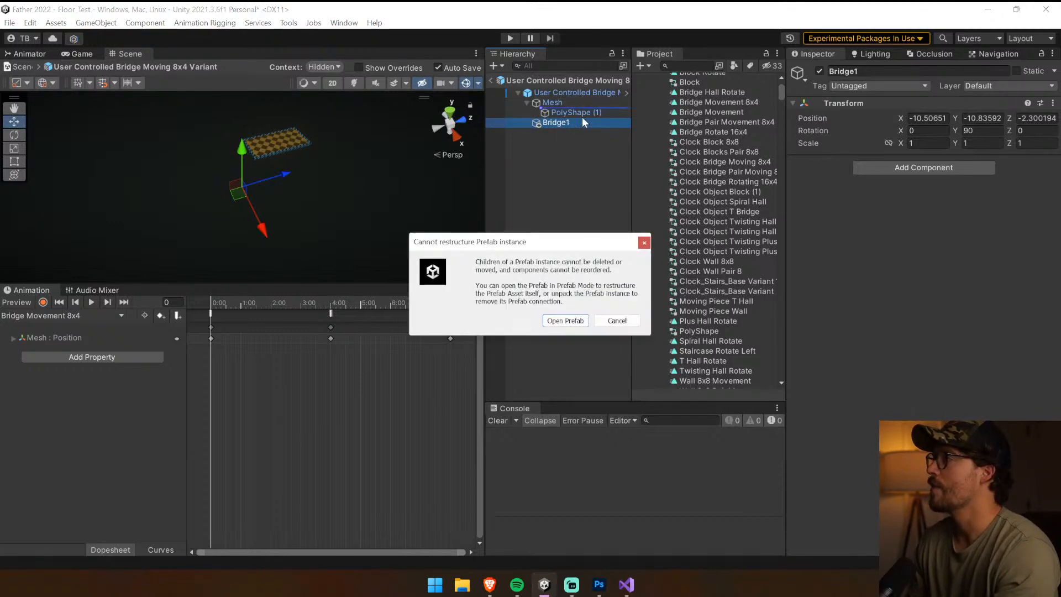
pyautogui.click(613, 320)
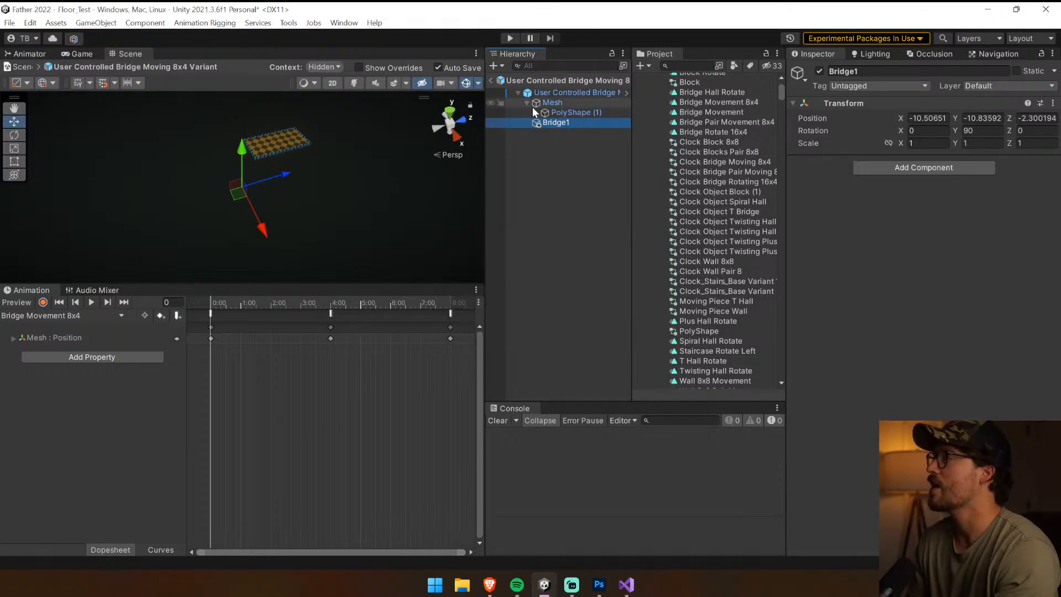
# Inspect PolyShape (1) in the base Clock Bridge Moving 8x4 prefab, and return to the level scene with Mesh 2 selected
pyautogui.click(626, 93)
pyautogui.click(572, 112)
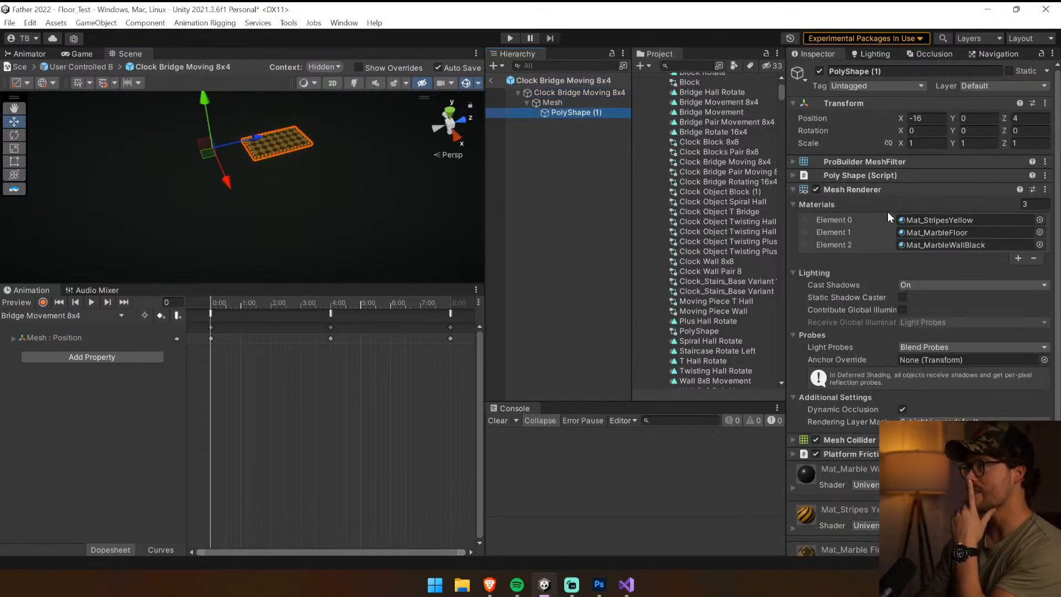
pyautogui.click(883, 190)
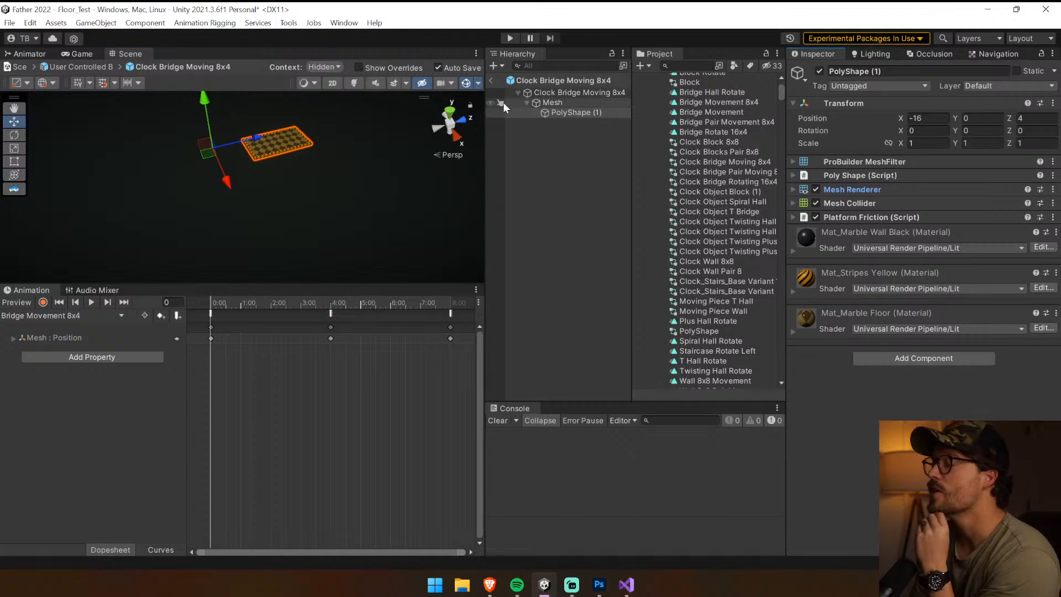
pyautogui.click(493, 81)
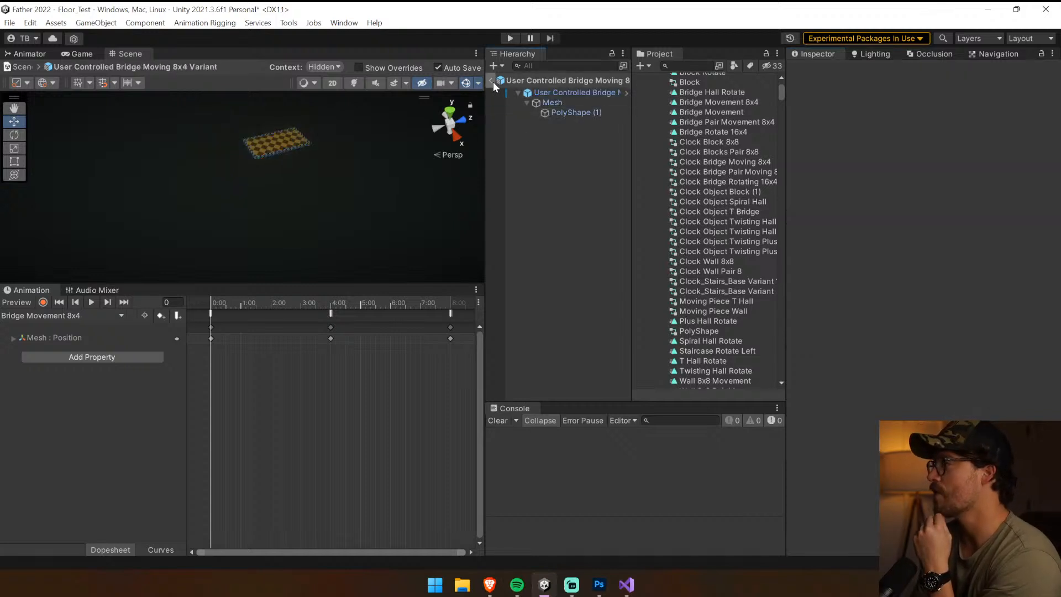
pyautogui.click(547, 146)
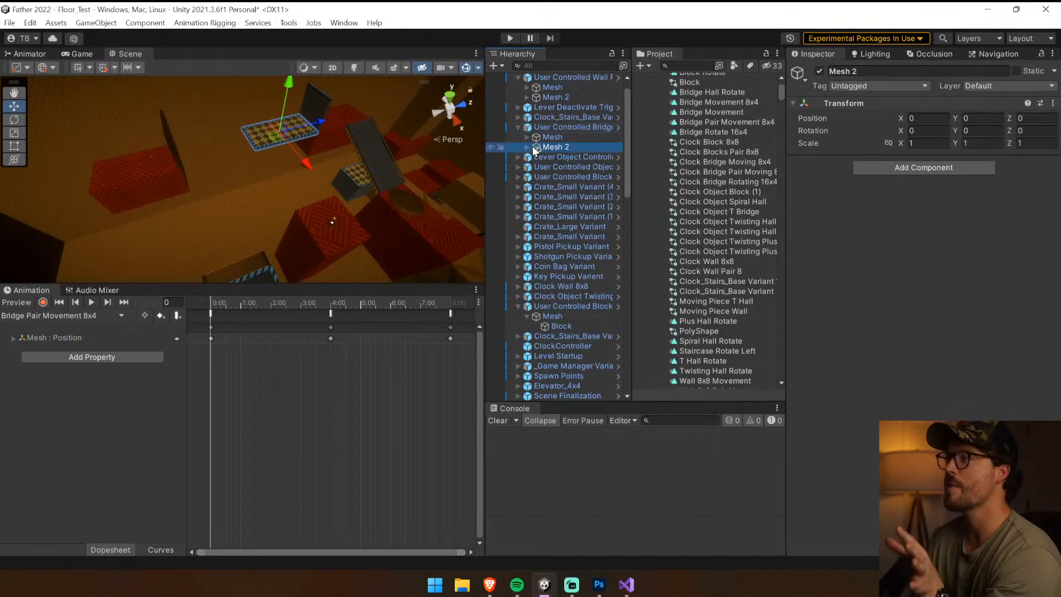
# Move PolyShape (1) under Mesh 2 away from the first bridge, to about -25.13 on Z
pyautogui.click(526, 147)
pyautogui.click(553, 158)
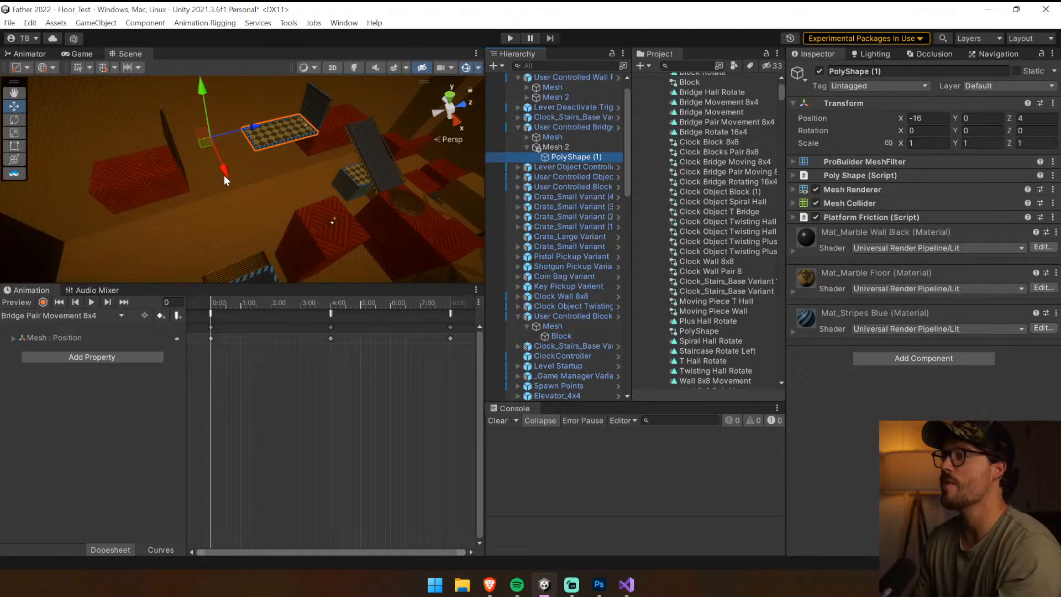
pyautogui.moveTo(223, 175); pyautogui.dragTo(263, 214)
pyautogui.click(593, 148)
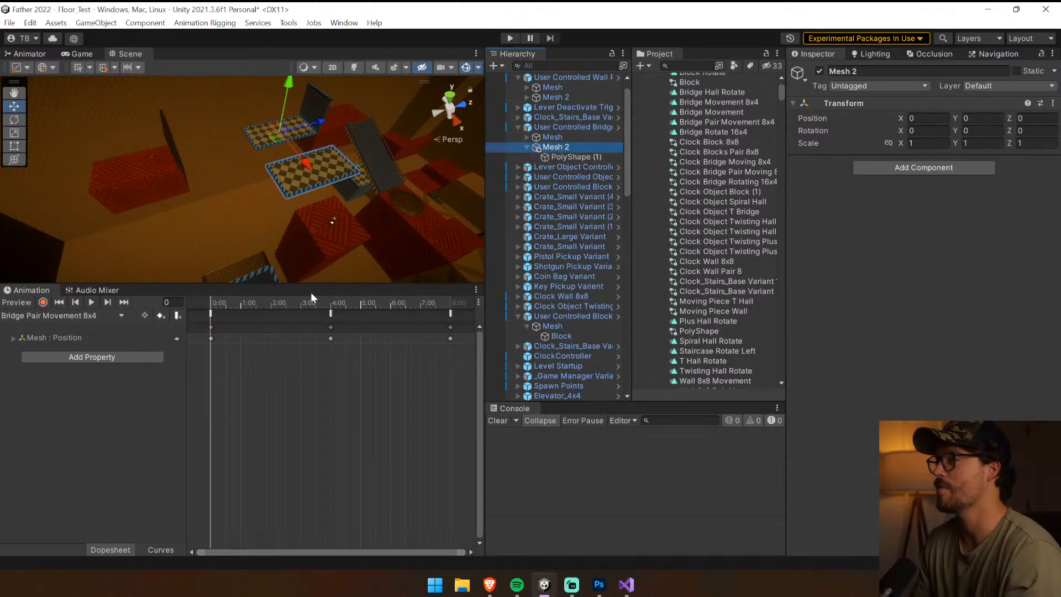
pyautogui.click(575, 158)
pyautogui.moveTo(246, 224); pyautogui.dragTo(255, 346)
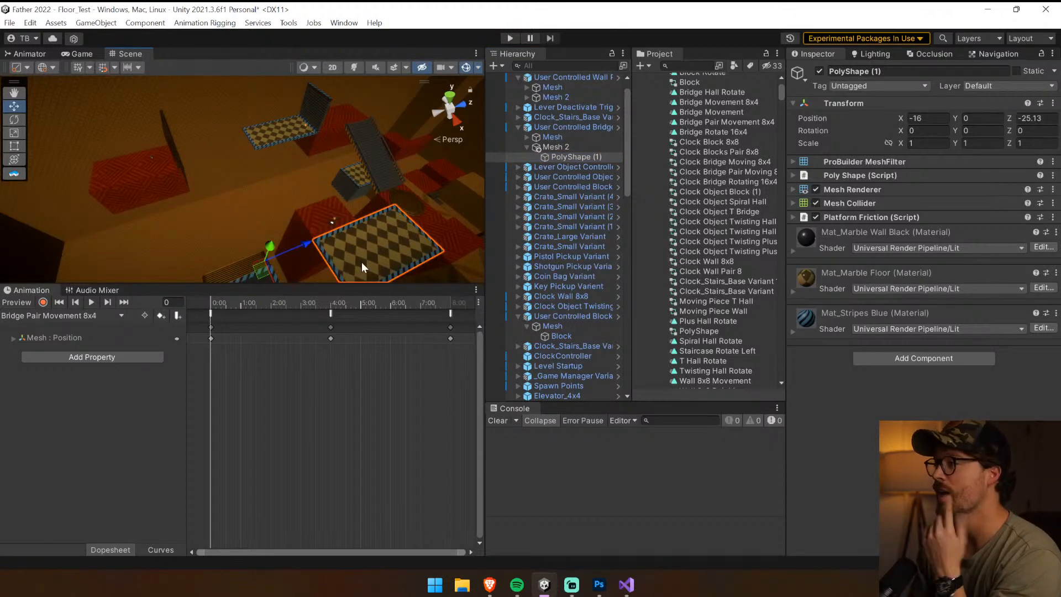
pyautogui.click(558, 129)
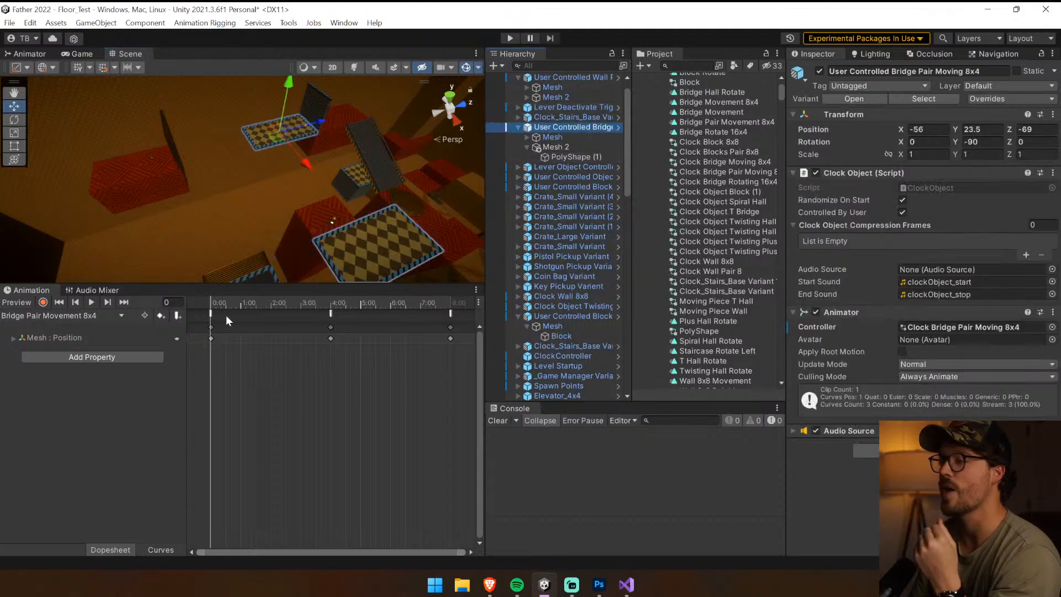
pyautogui.click(43, 302)
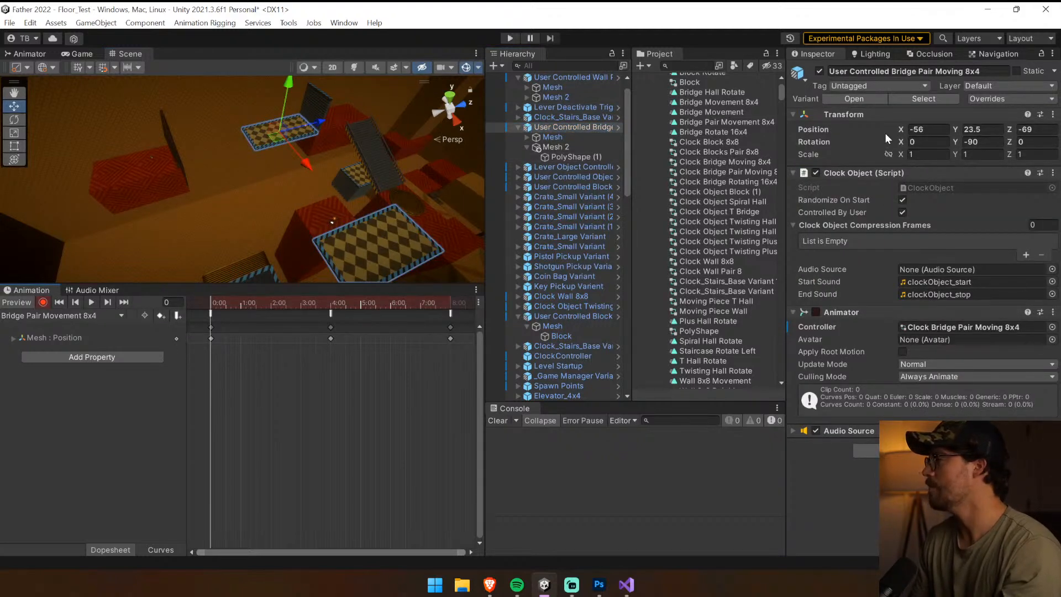
pyautogui.click(540, 146)
pyautogui.click(581, 155)
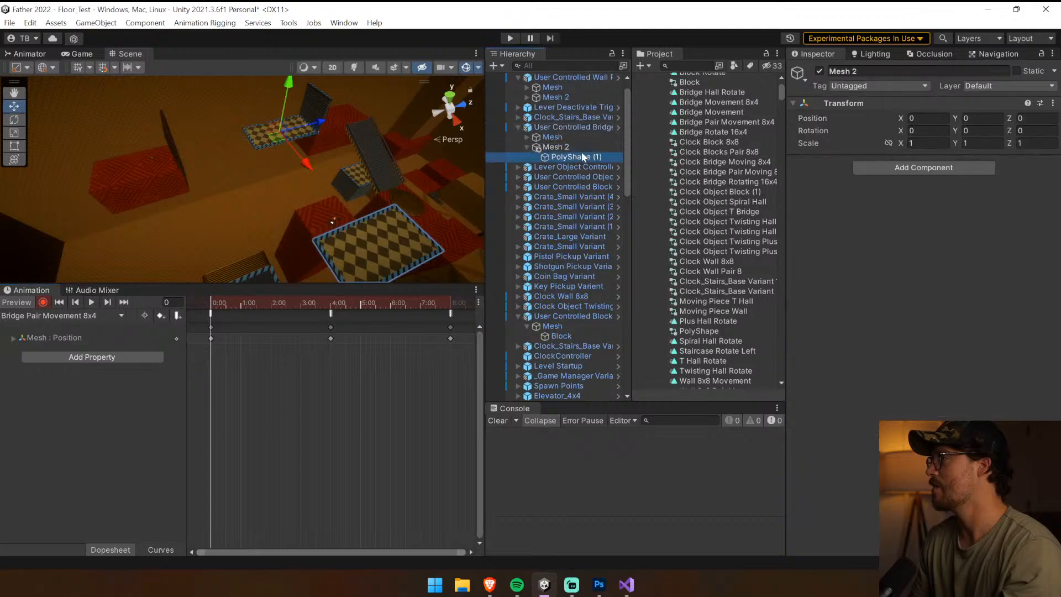
pyautogui.click(618, 127)
pyautogui.click(494, 82)
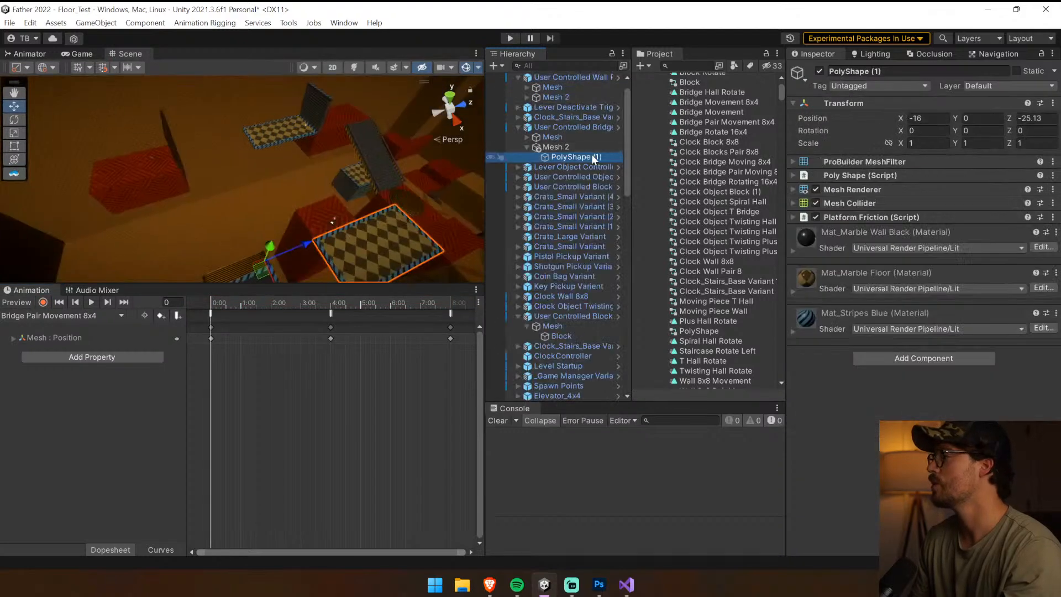
# Rename PolyShape (1) under Mesh 2 as PolyShape 2
pyautogui.click(595, 158)
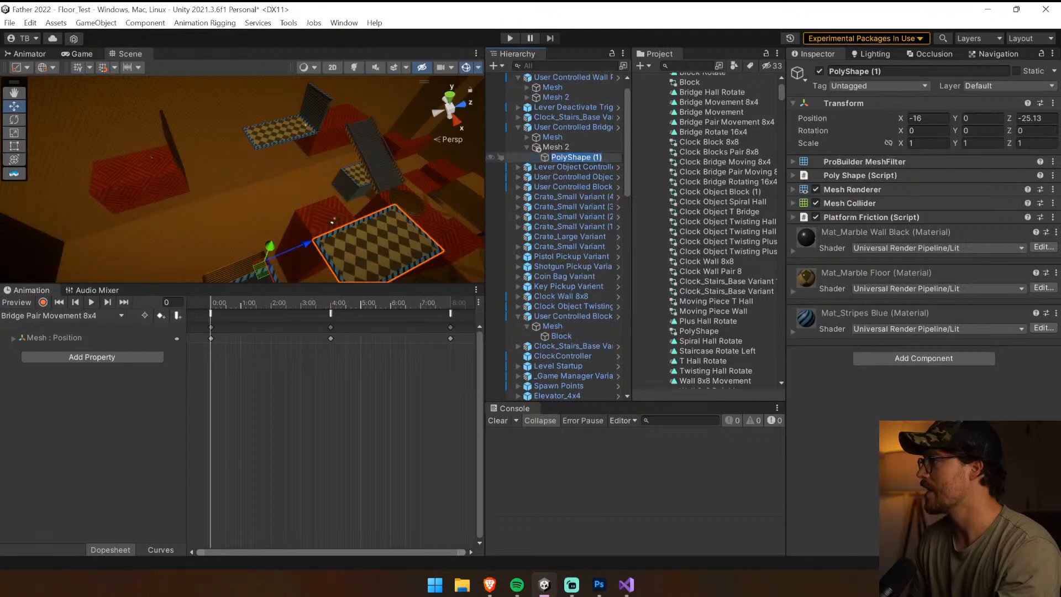
pyautogui.moveTo(602, 158); pyautogui.dragTo(593, 158)
pyautogui.write('2')
pyautogui.press('Return')
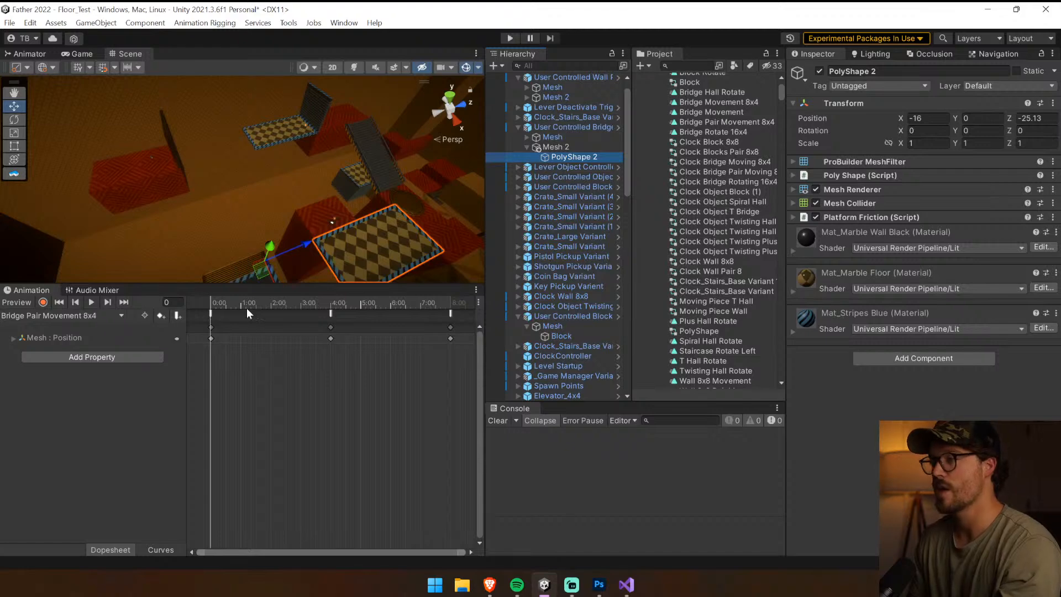
# Try pasting position keyframes for Mesh 2 into the Bridge Pair Movement 8x4 clip, and undo it
pyautogui.click(296, 321)
pyautogui.hotkey('ctrl', 'v')
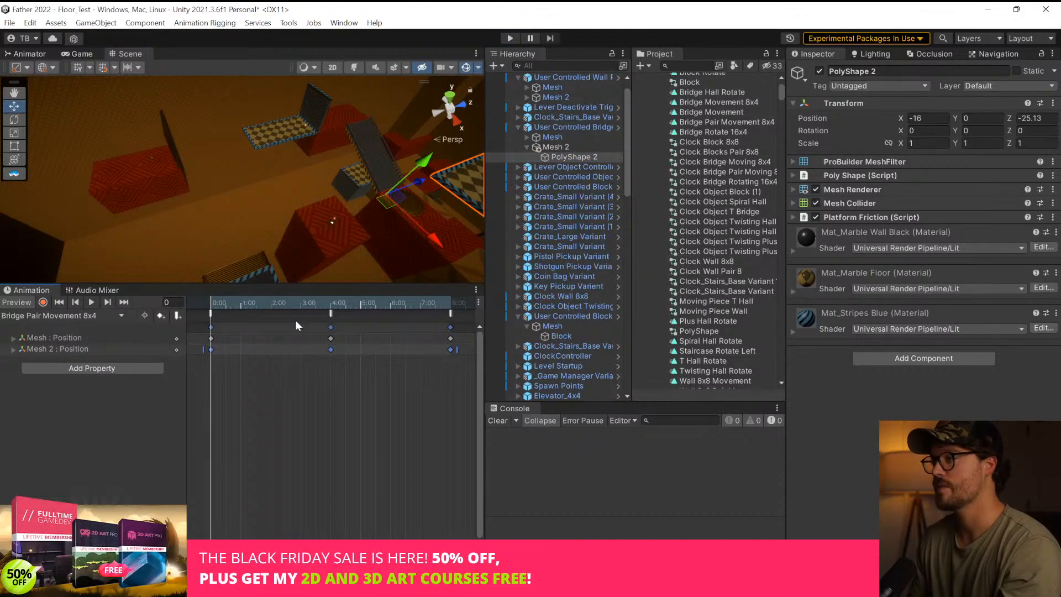
pyautogui.moveTo(273, 303); pyautogui.dragTo(175, 310)
pyautogui.hotkey('ctrl', 'z')
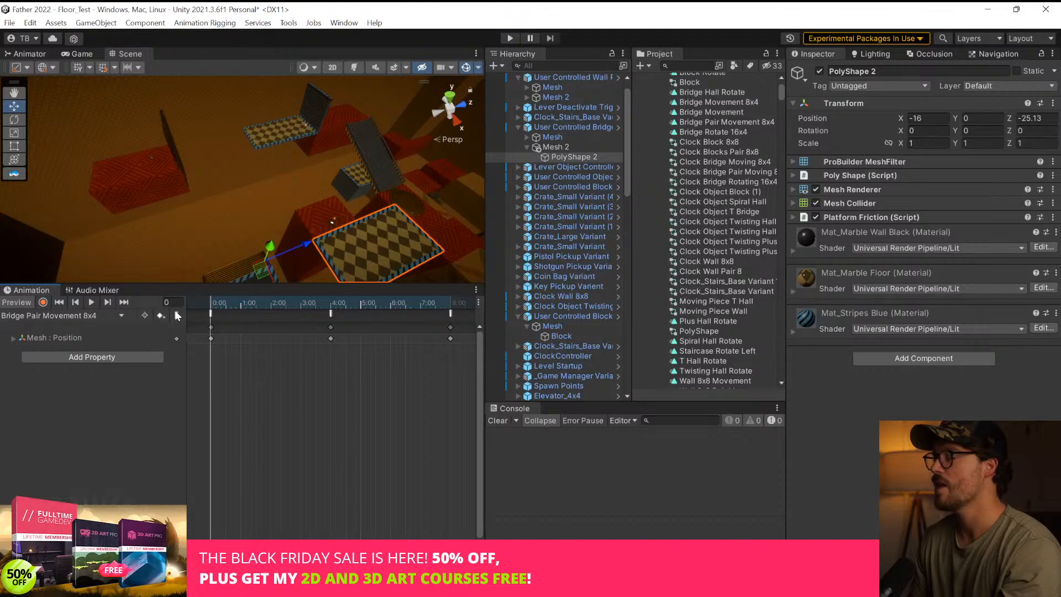
# Start recording in the Bridge Pair Movement 8x4 clip and key Mesh 2's X position as -16 at frame 0
pyautogui.click(44, 303)
pyautogui.click(577, 148)
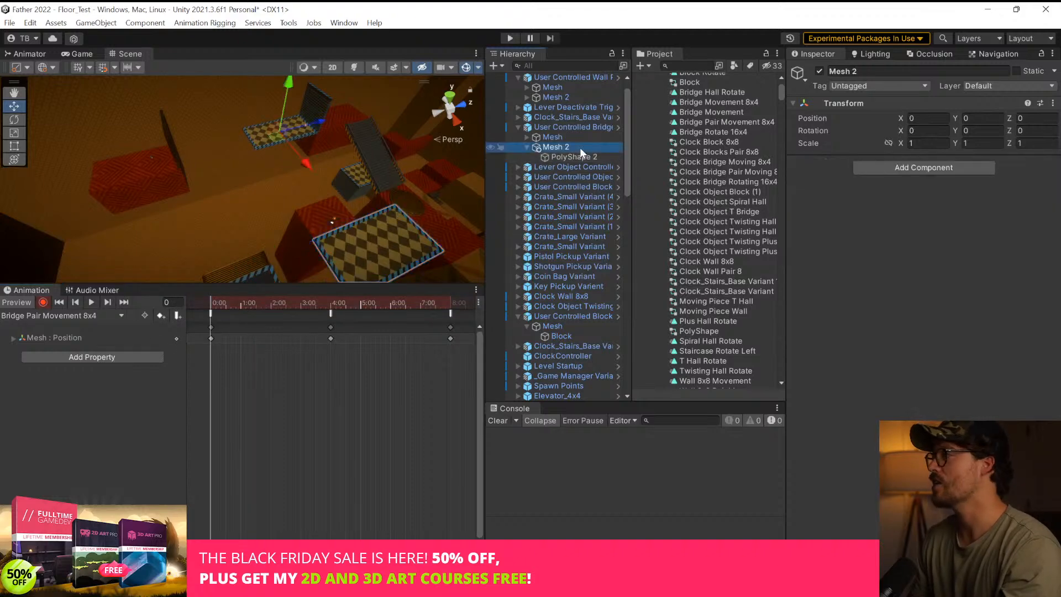
pyautogui.click(573, 157)
pyautogui.click(555, 147)
pyautogui.click(912, 118)
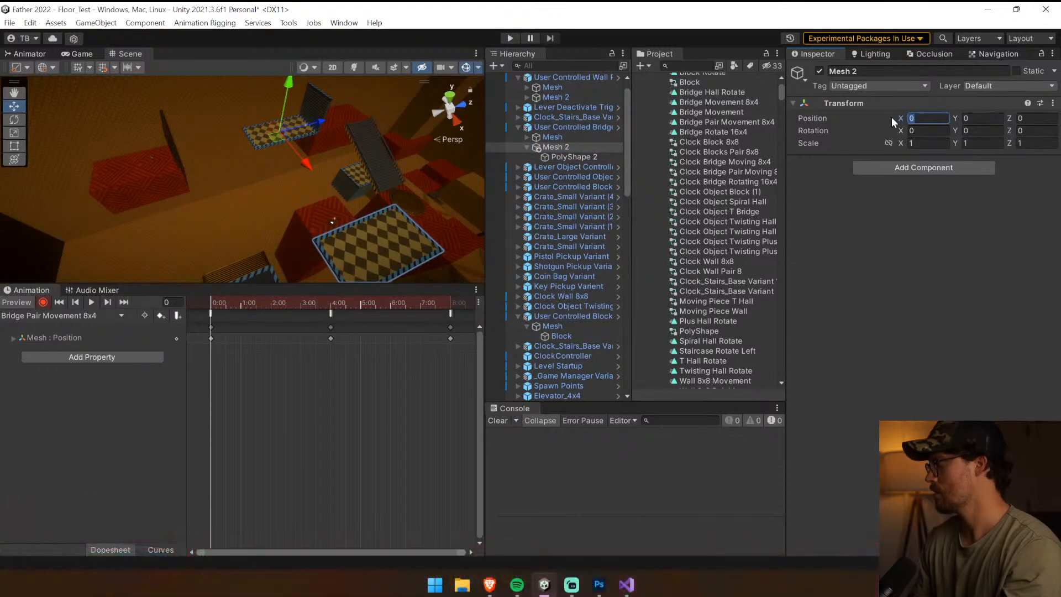
pyautogui.write('-16')
pyautogui.press('Return')
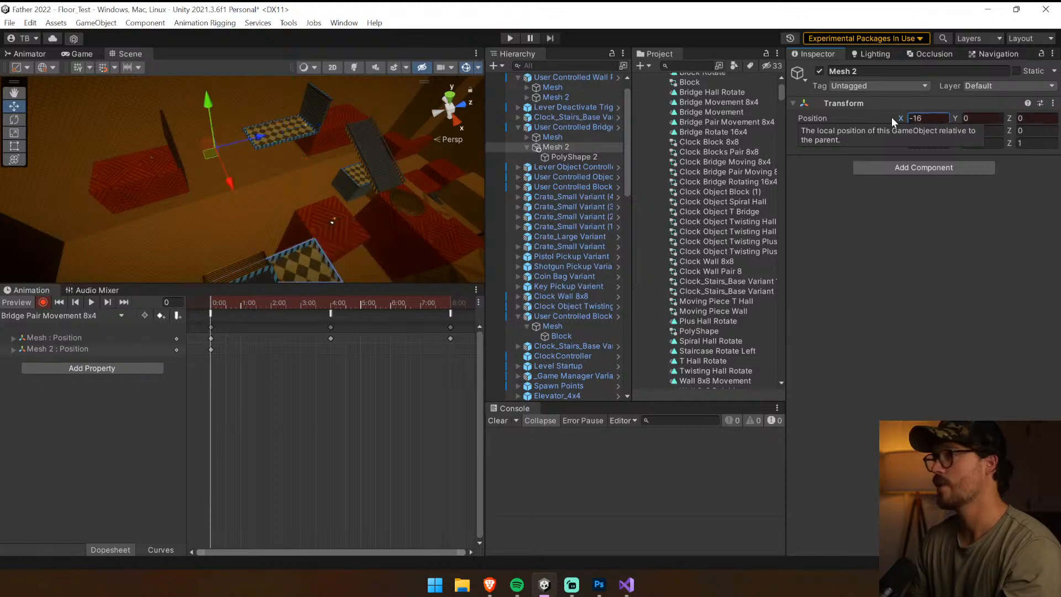
# Record Mesh 2's X position as 0 at frame 240
pyautogui.click(330, 304)
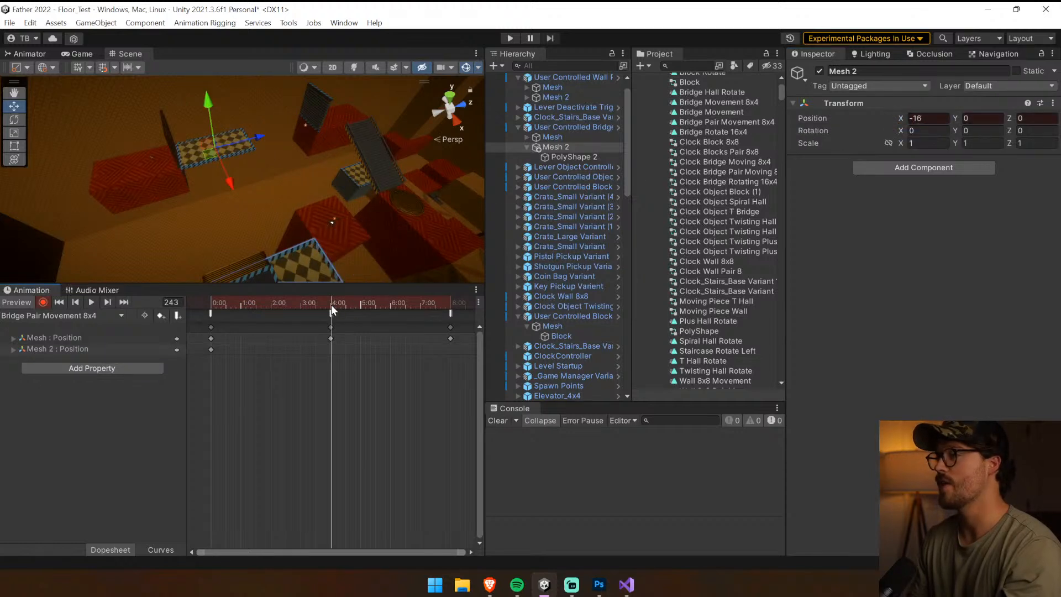
pyautogui.click(107, 301)
pyautogui.click(75, 303)
pyautogui.click(928, 118)
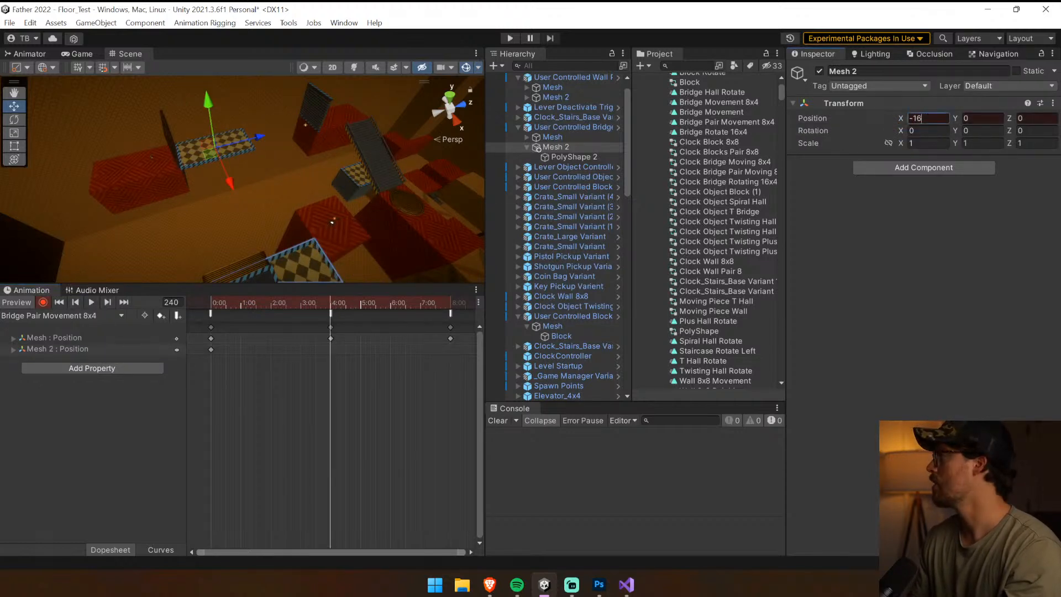
pyautogui.write('0')
# Record Mesh 2's X position as -16 at frame 480 and play back the clip
pyautogui.click(107, 302)
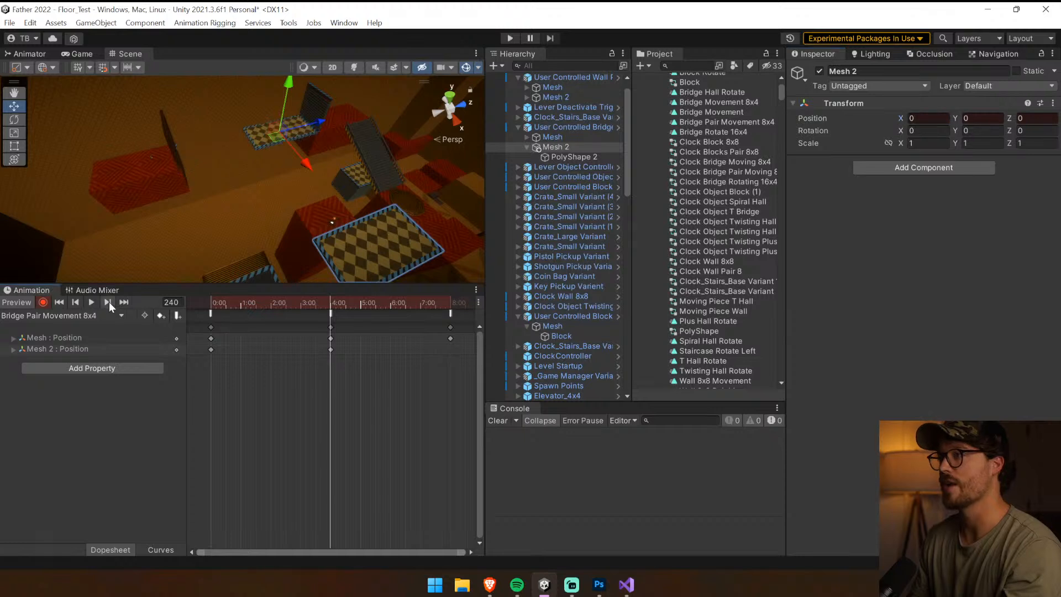
pyautogui.press('Return')
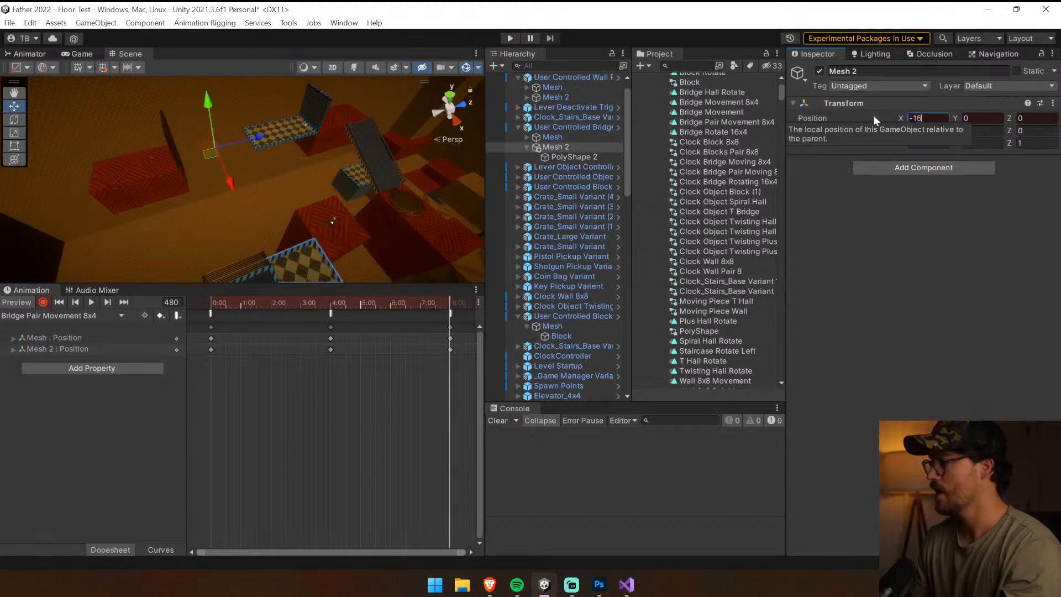
pyautogui.click(91, 302)
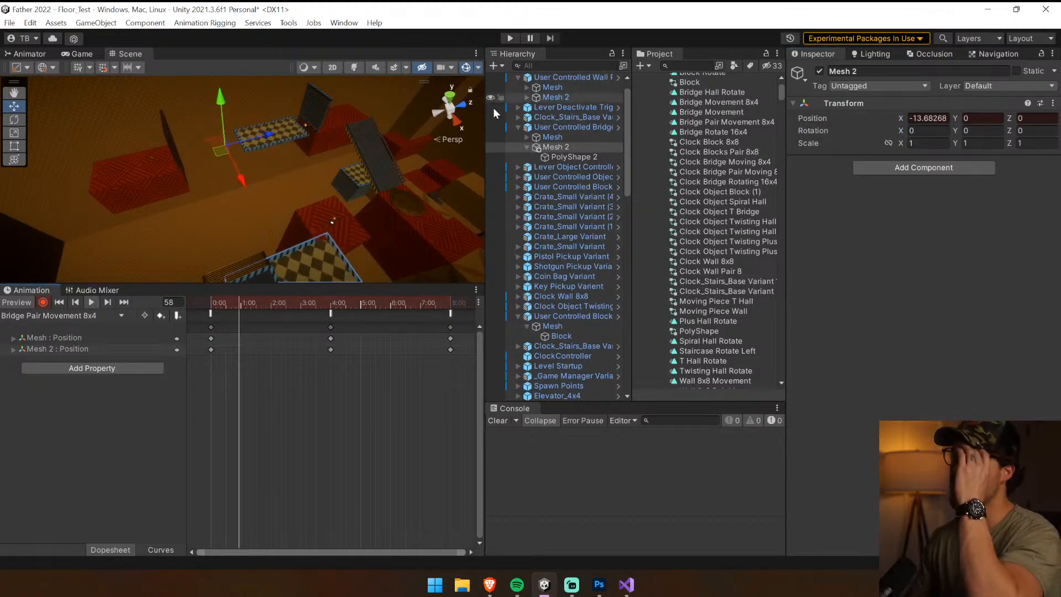
# Try repositioning PolyShape (1) and PolyShape 2 along Z while the clip is recording, and undo both moves
pyautogui.click(524, 137)
pyautogui.click(587, 148)
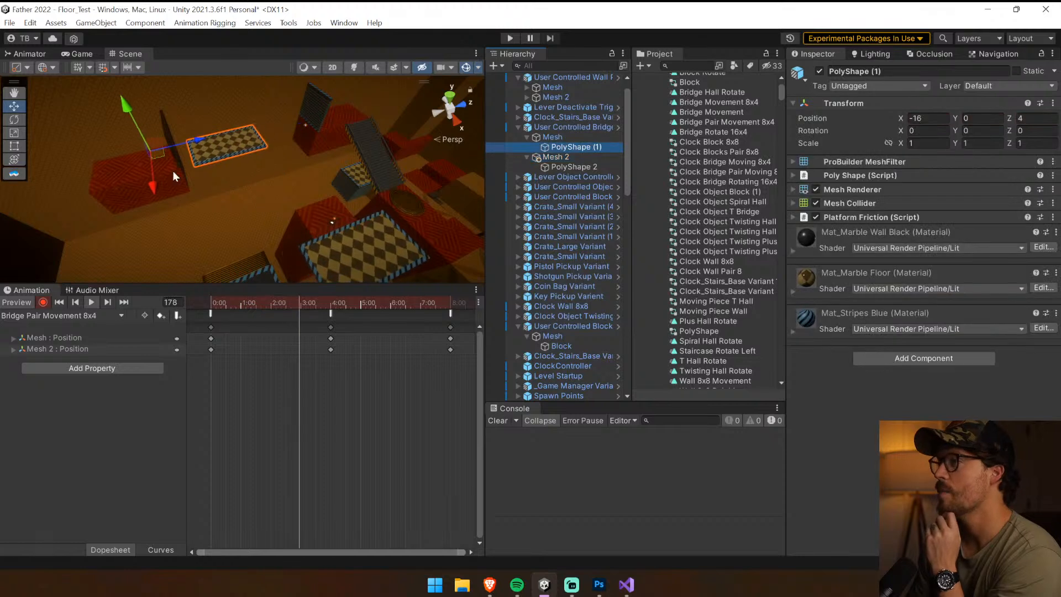
pyautogui.moveTo(146, 192); pyautogui.dragTo(278, 257)
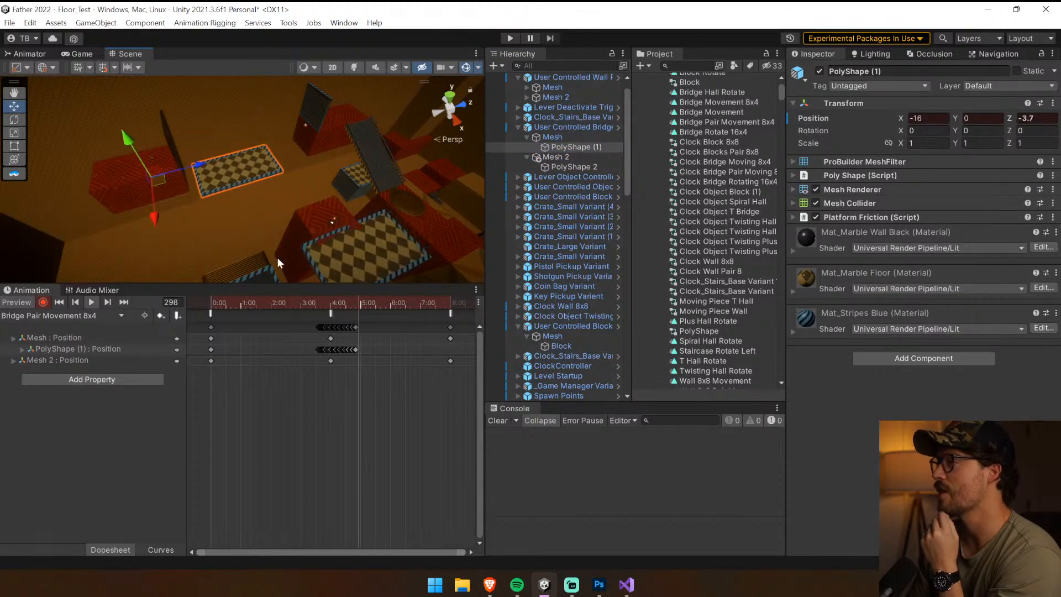
pyautogui.click(578, 167)
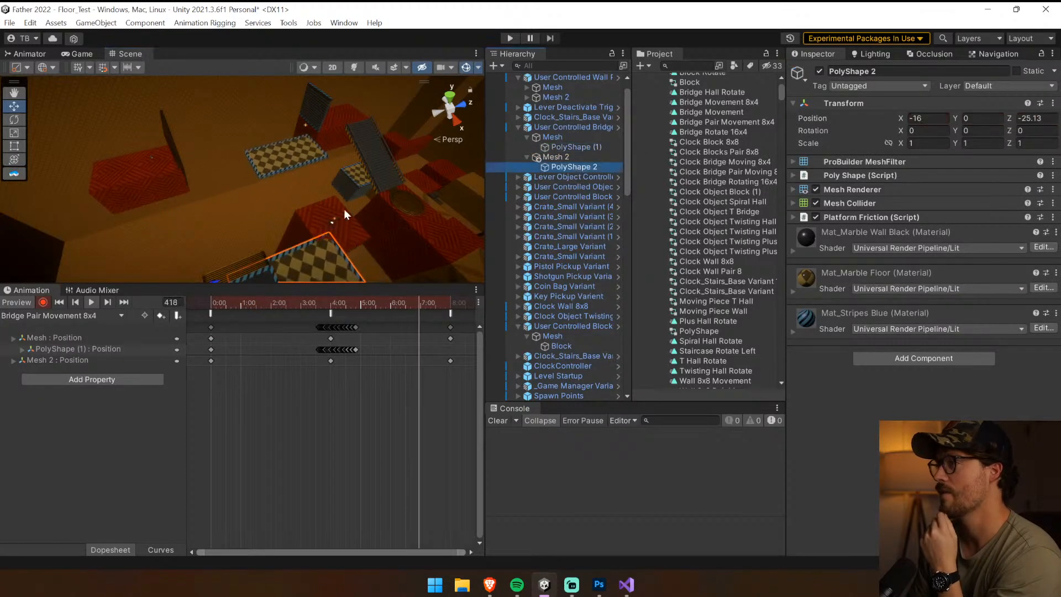
pyautogui.moveTo(200, 274); pyautogui.dragTo(197, 196)
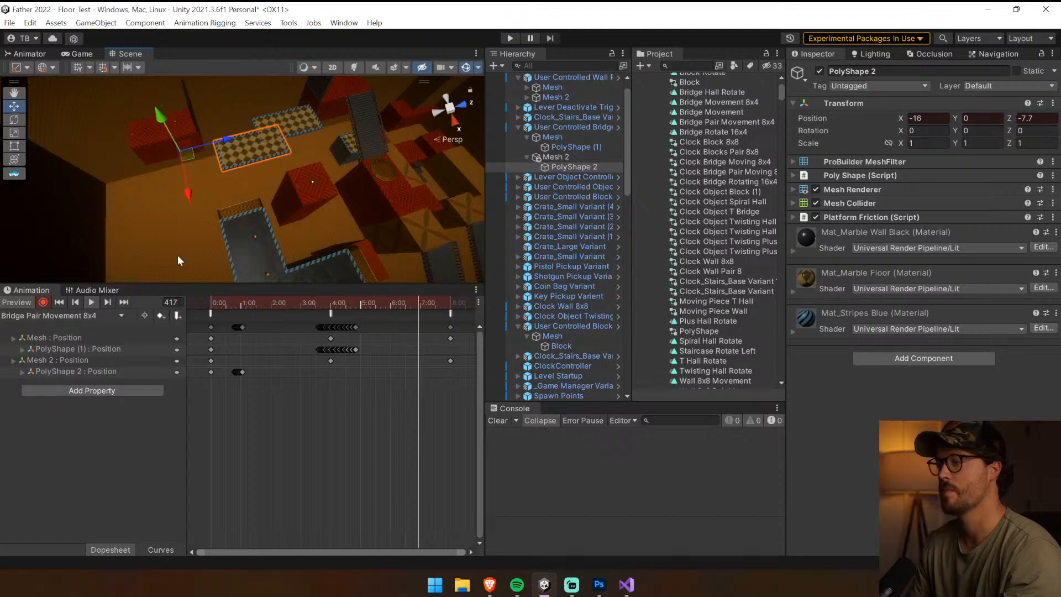
pyautogui.hotkey('ctrl', 'z')
pyautogui.hotkey('ctrl', 'z')
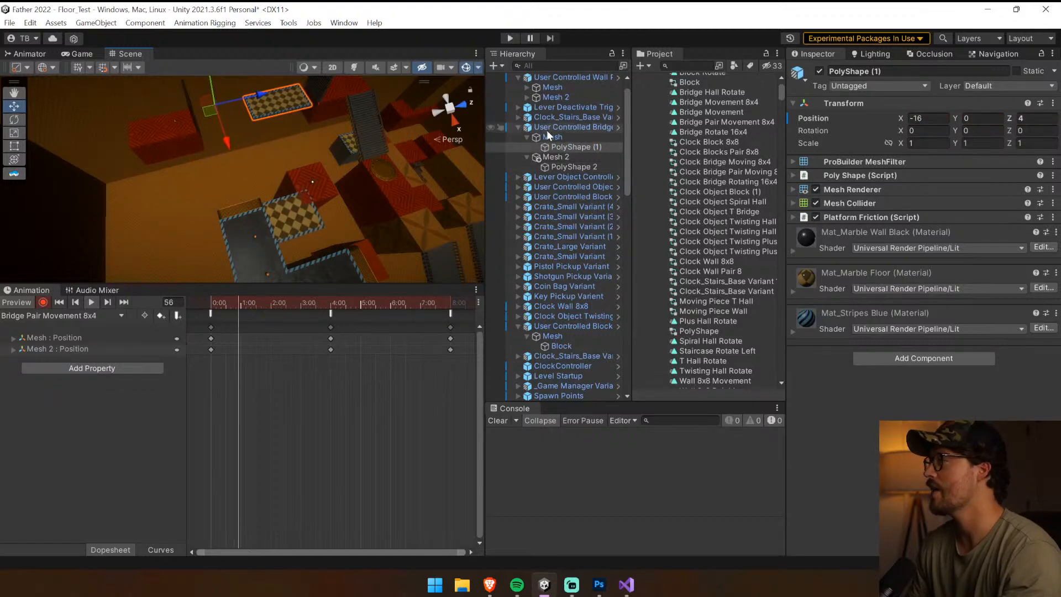
# Leave recording mode and set PolyShape 2's Z position to -16
pyautogui.click(569, 107)
pyautogui.click(571, 167)
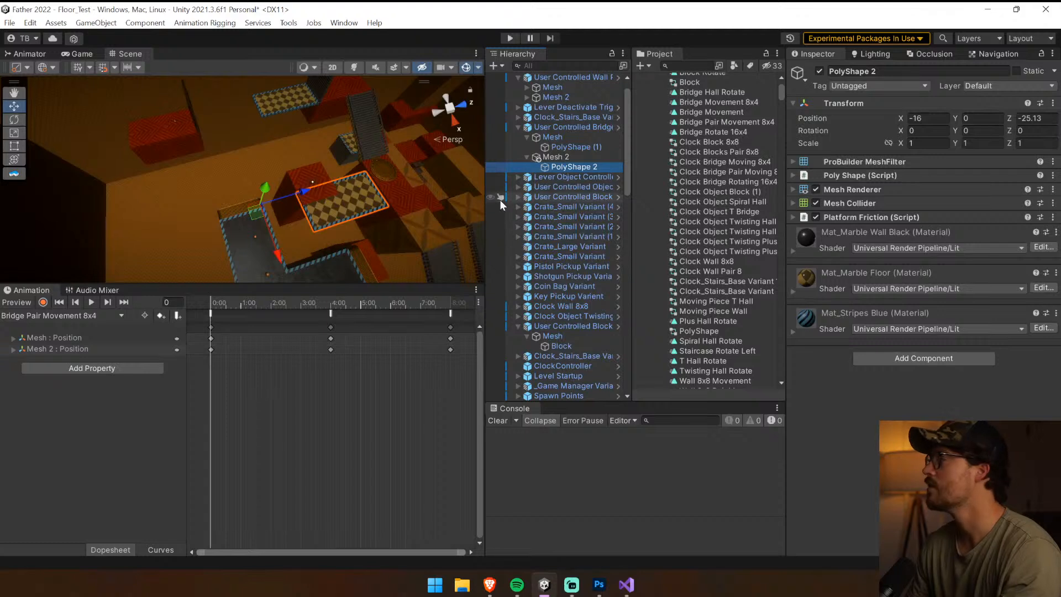
pyautogui.click(1035, 118)
pyautogui.write('-')
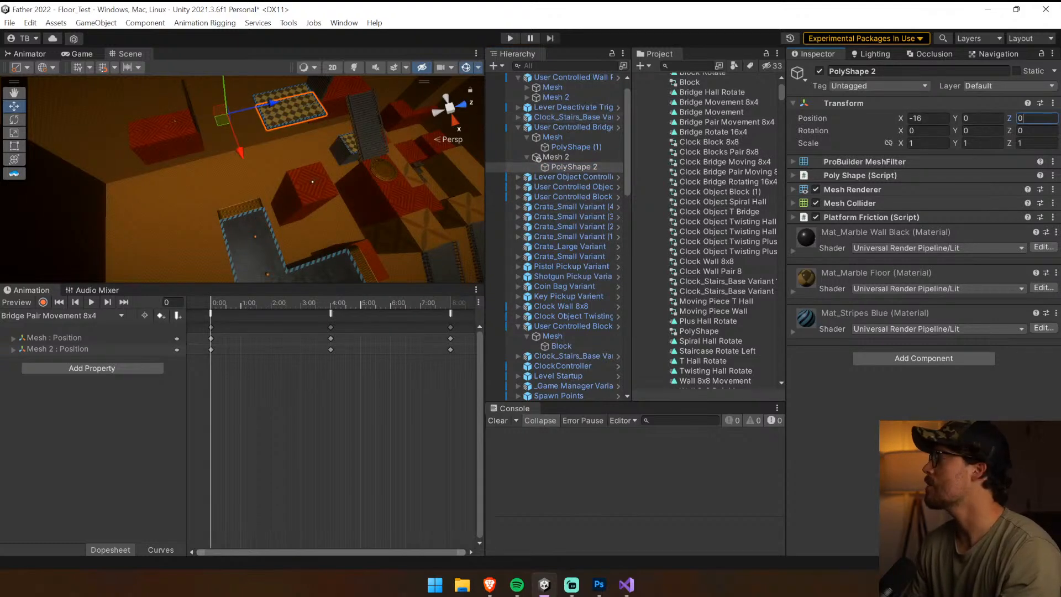
pyautogui.moveTo(240, 159); pyautogui.dragTo(259, 181)
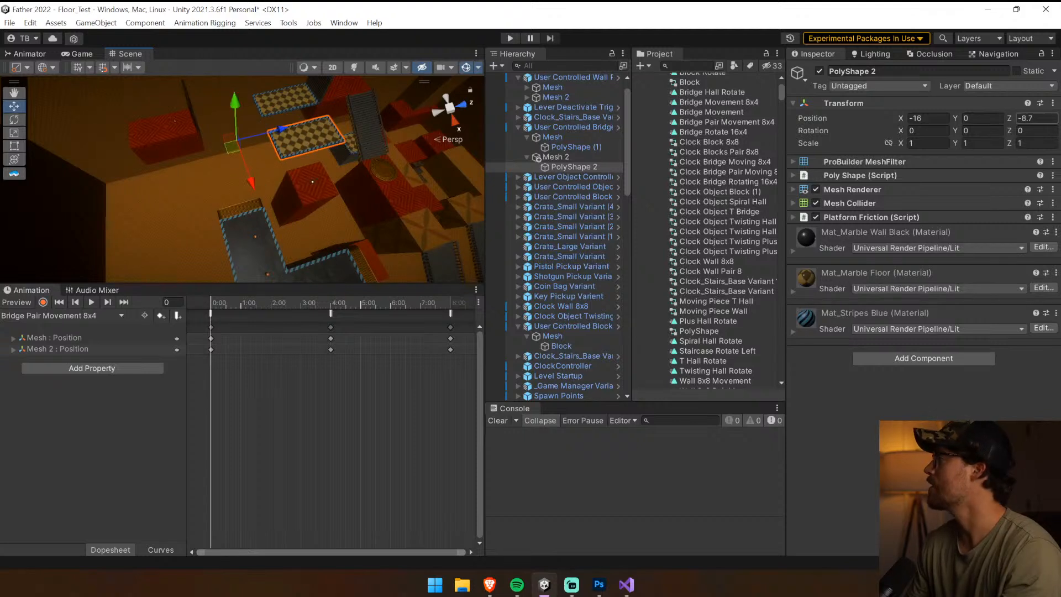
pyautogui.write('-8')
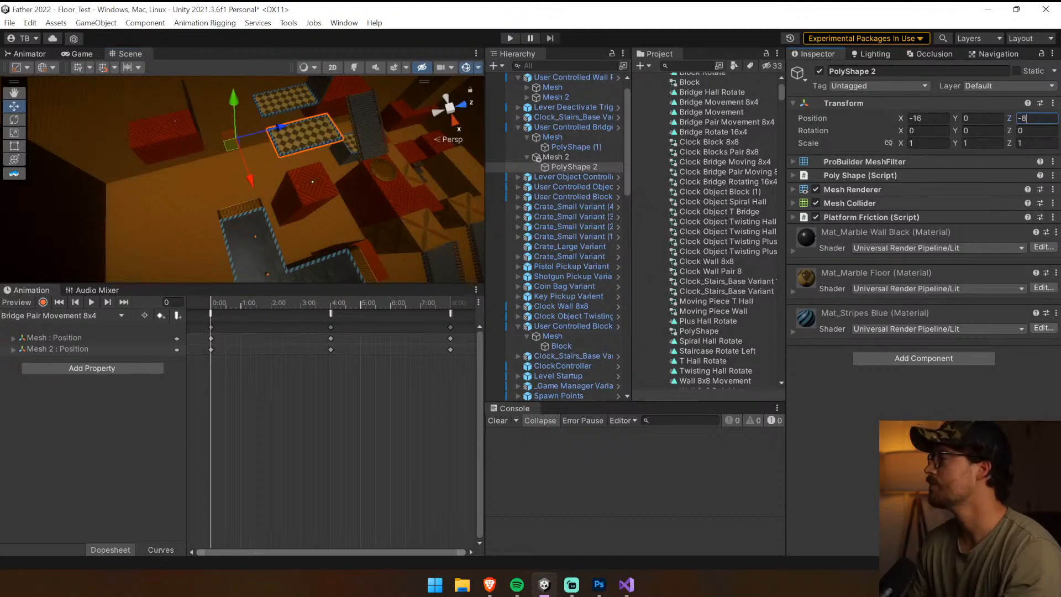
pyautogui.write('-16')
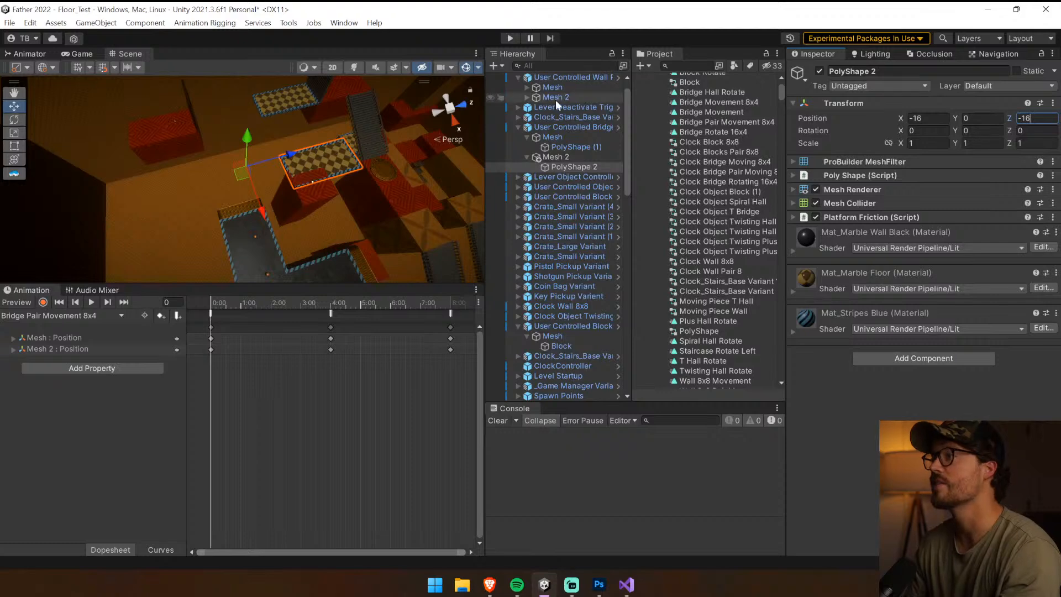
# Save User Controlled Bridge Pair Moving 8x4 as a prefab variant in the Clock Objects User Controlled folder
pyautogui.click(558, 157)
pyautogui.click(572, 127)
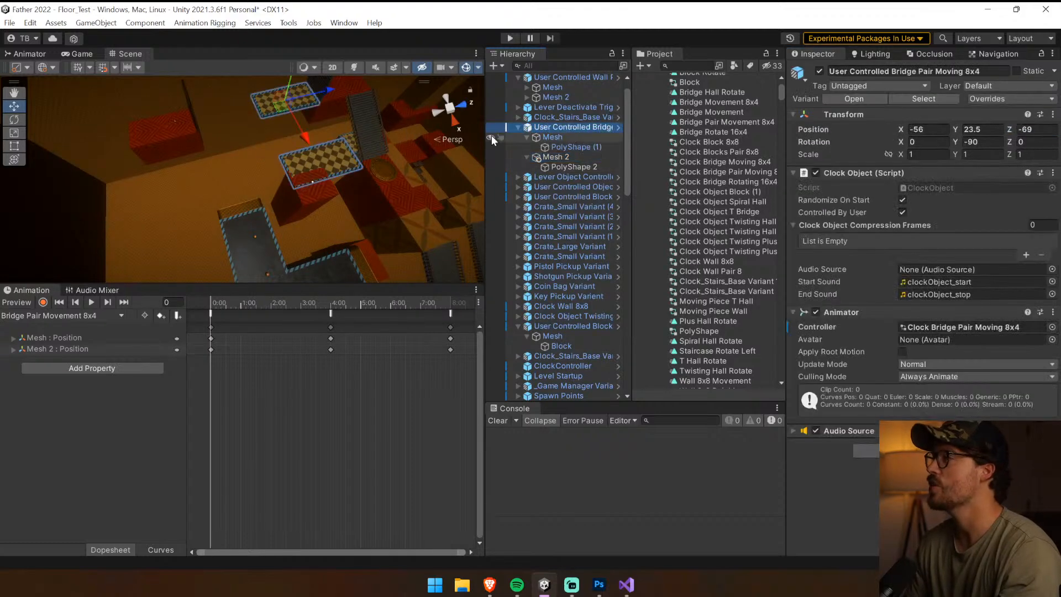
pyautogui.moveTo(485, 167); pyautogui.dragTo(333, 166)
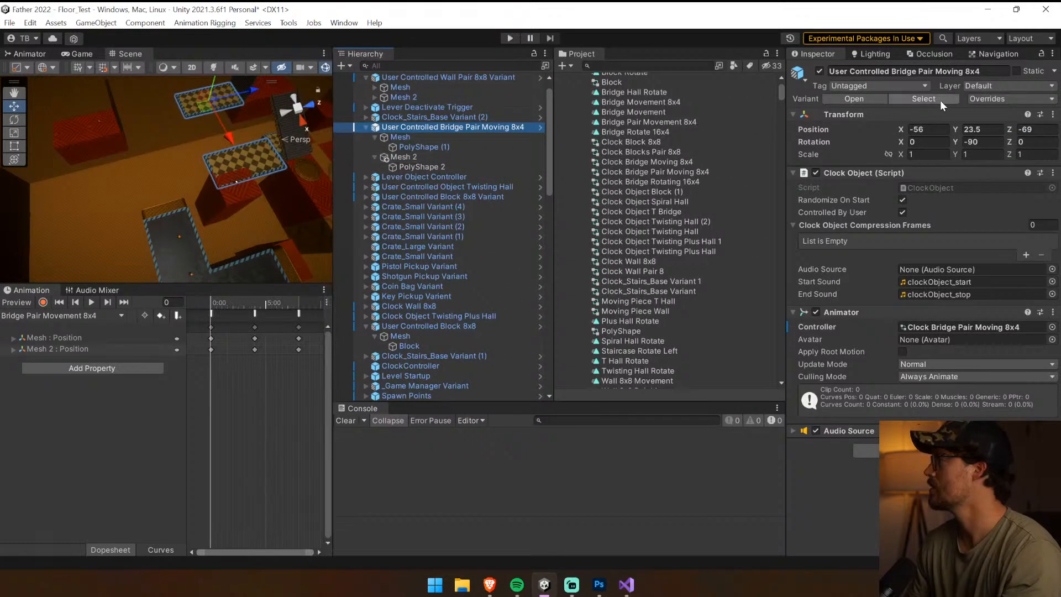
pyautogui.click(939, 99)
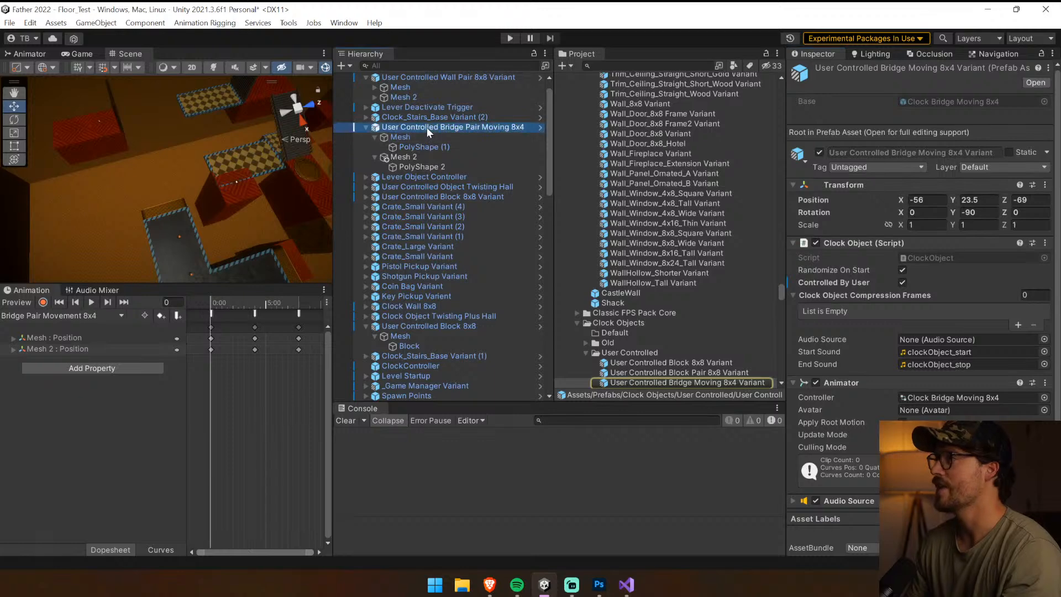
pyautogui.moveTo(659, 341); pyautogui.dragTo(662, 357)
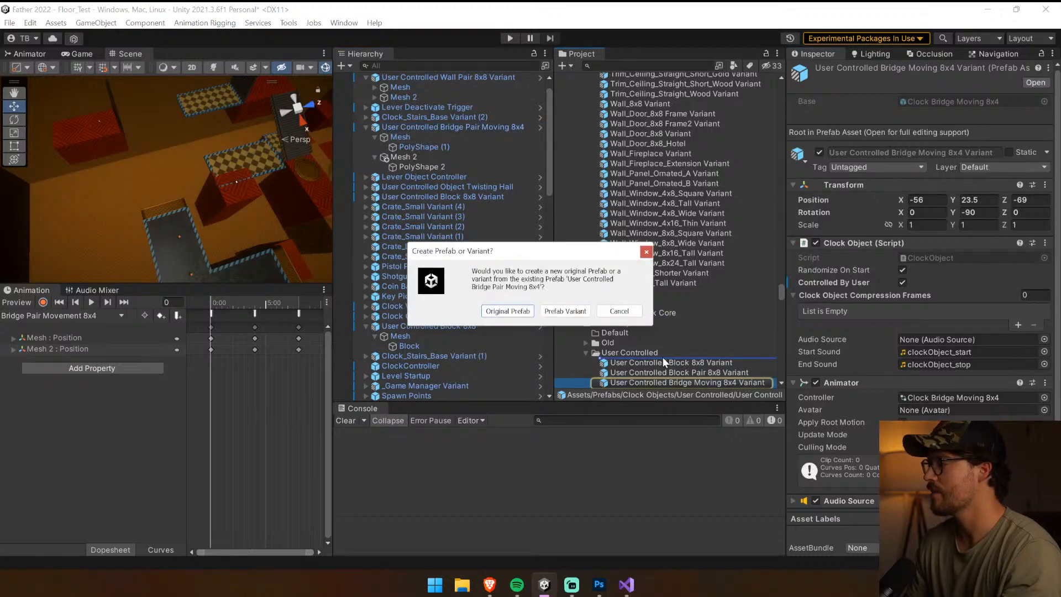
pyautogui.click(560, 318)
# Enlarge the Scene view by shrinking the Hierarchy, Project and Animation areas
pyautogui.moveTo(333, 234); pyautogui.dragTo(706, 237)
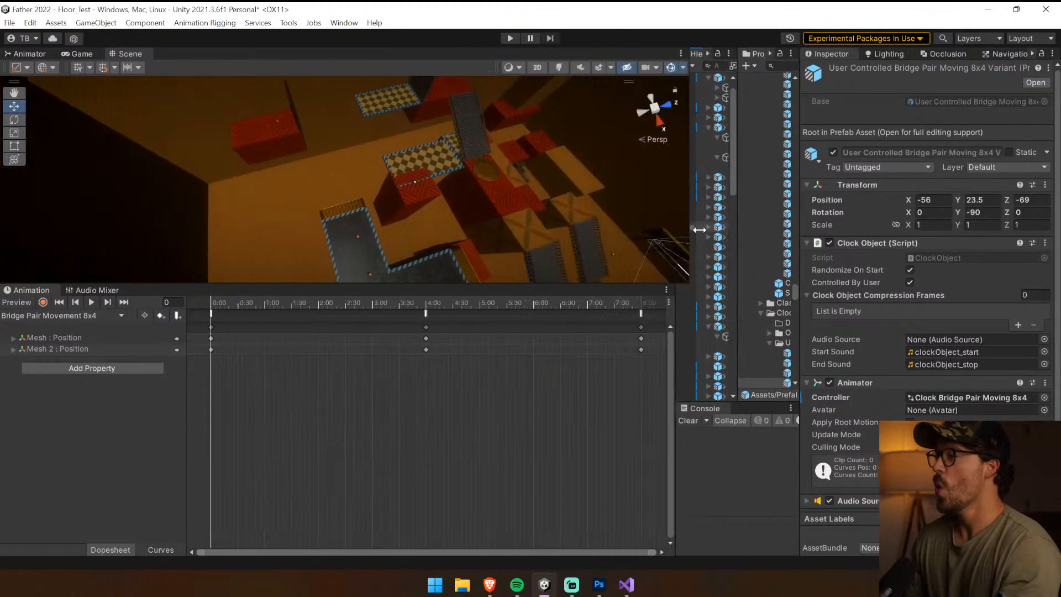
pyautogui.moveTo(576, 285); pyautogui.dragTo(572, 464)
pyautogui.moveTo(492, 343); pyautogui.dragTo(384, 317, button='right')
pyautogui.click(471, 309)
# Duplicate the red carpet cube and place the copy near the bridges at about X -56, Y 20, Z -57
pyautogui.click(383, 317)
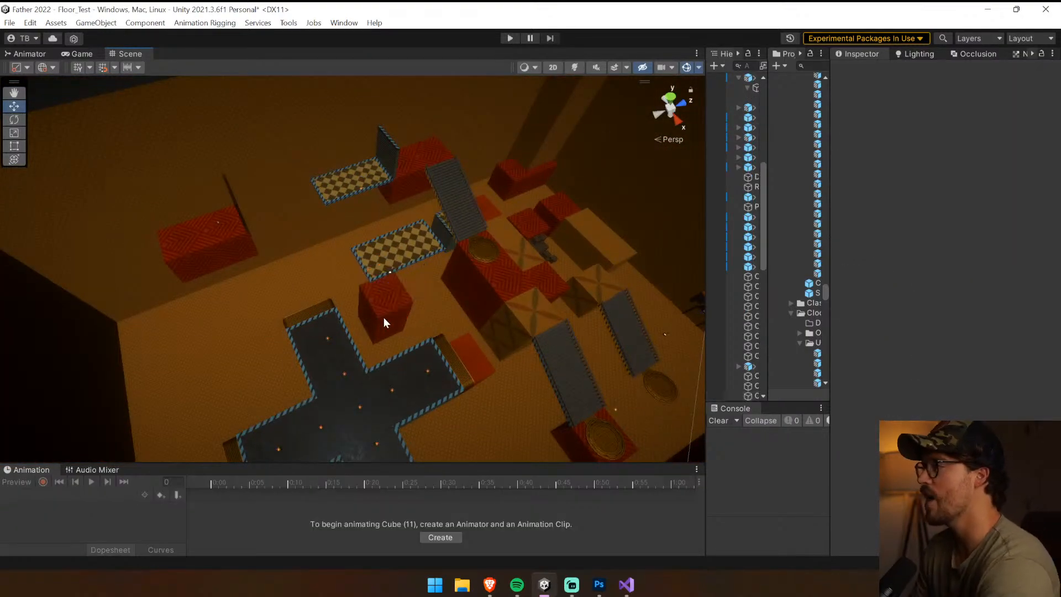
pyautogui.click(413, 250)
pyautogui.moveTo(413, 249); pyautogui.dragTo(402, 181, button='right')
pyautogui.click(403, 180)
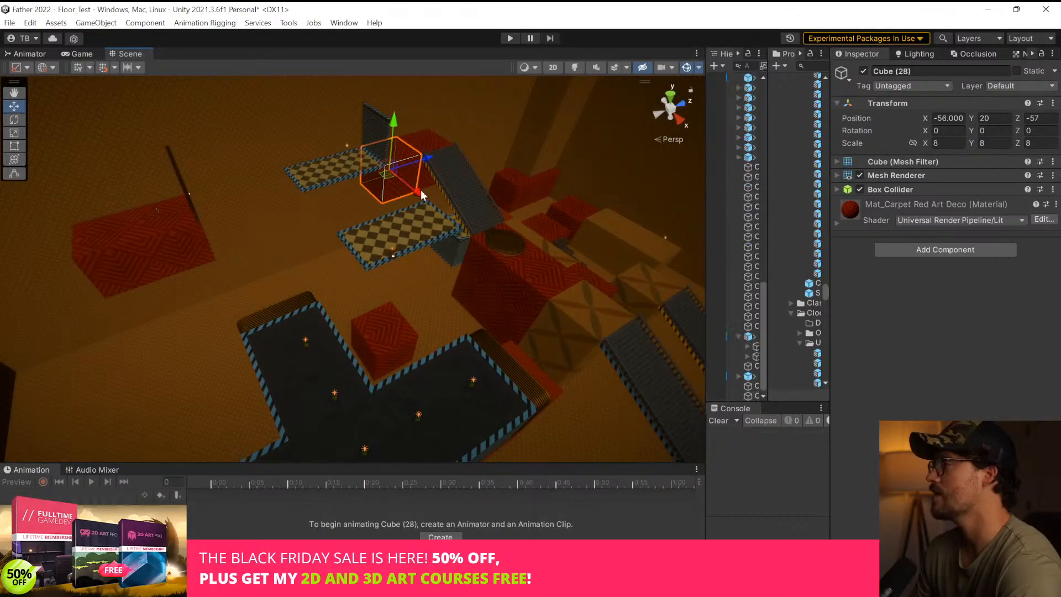
# Duplicate Cube (28) and move the copy to about X -36, Y 20, Z -97.25
pyautogui.moveTo(420, 190); pyautogui.dragTo(243, 288)
pyautogui.moveTo(243, 288); pyautogui.dragTo(381, 269, button='right')
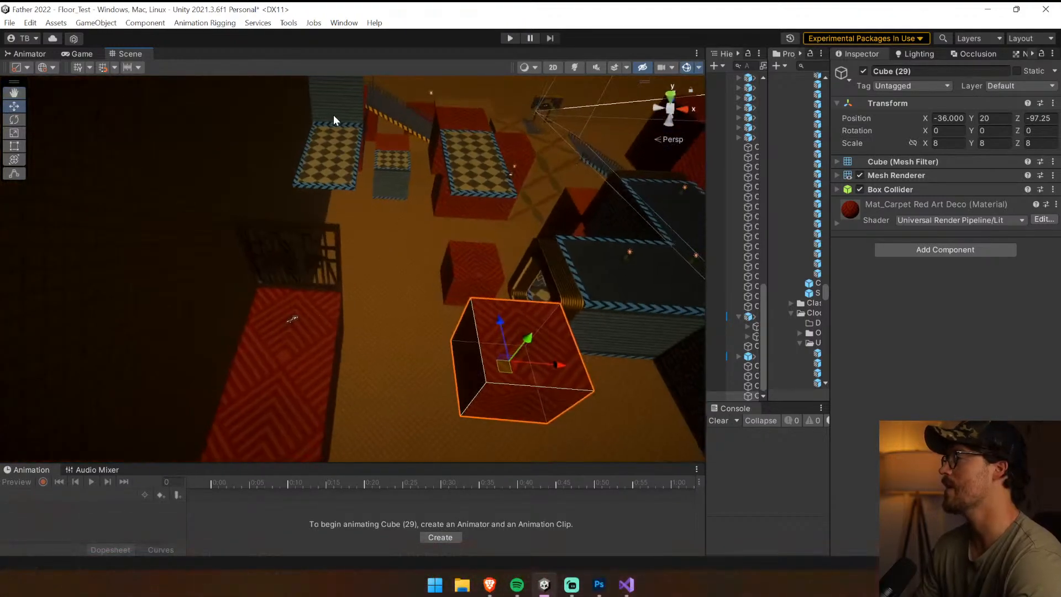
pyautogui.moveTo(521, 250); pyautogui.dragTo(619, 261, button='right')
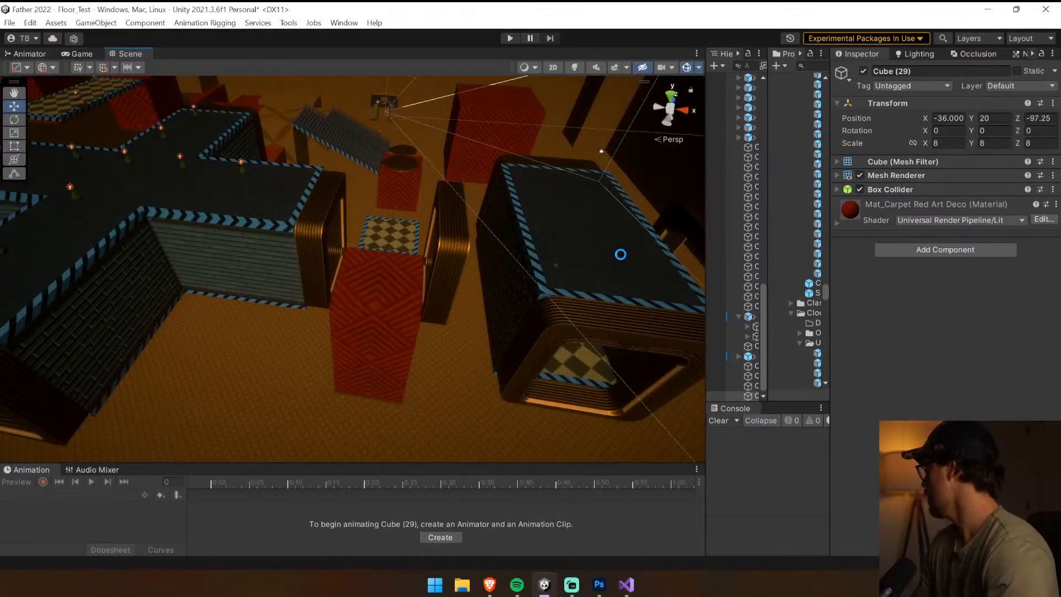